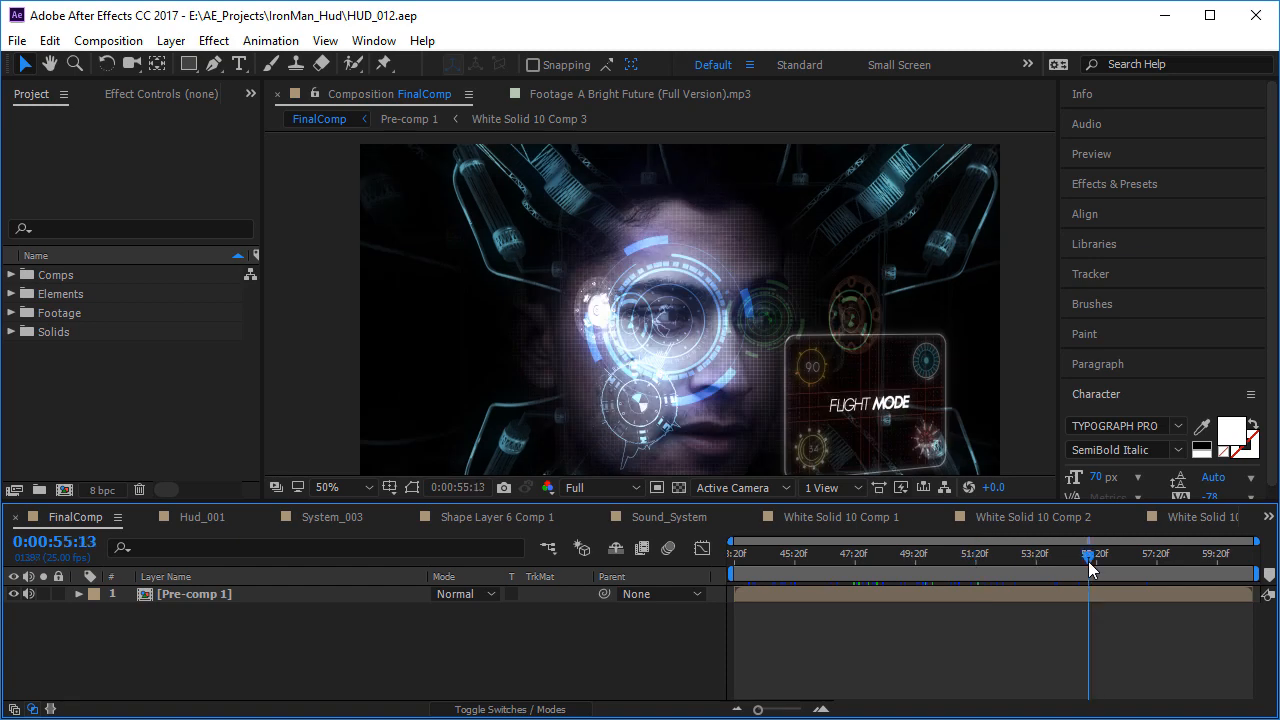
- Scrub through the FinalComp timeline between about 45 and 55 seconds to review the HUD animation
{"action": "left_click", "coordinate": [860, 556]}
{"action": "left_click", "coordinate": [788, 556]}
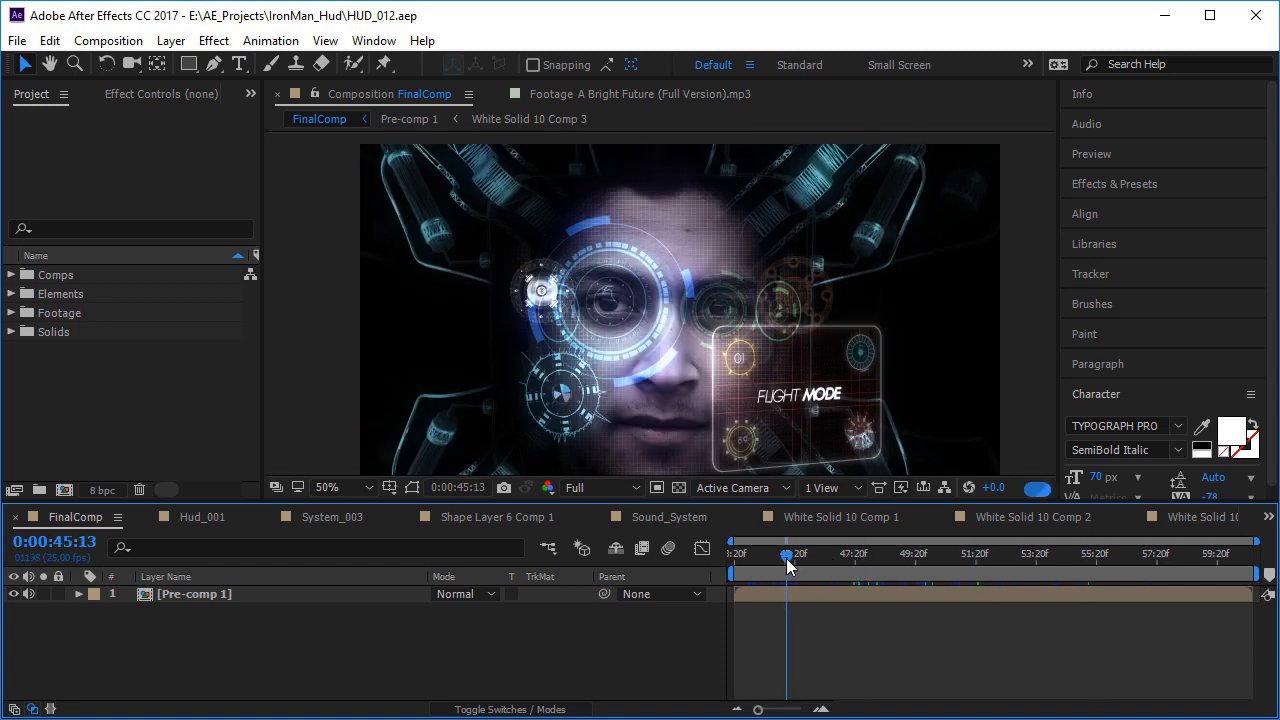
{"action": "left_click", "coordinate": [916, 556]}
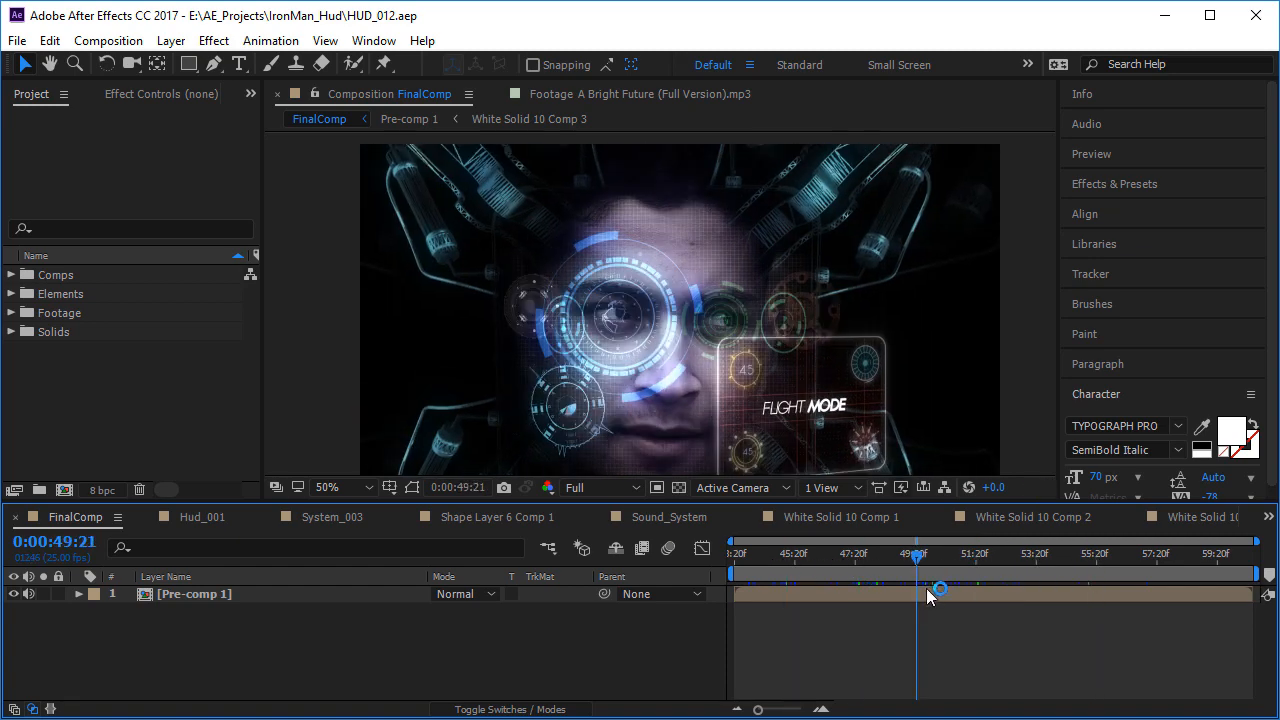
{"action": "left_click", "coordinate": [1000, 558]}
{"action": "left_click", "coordinate": [811, 556]}
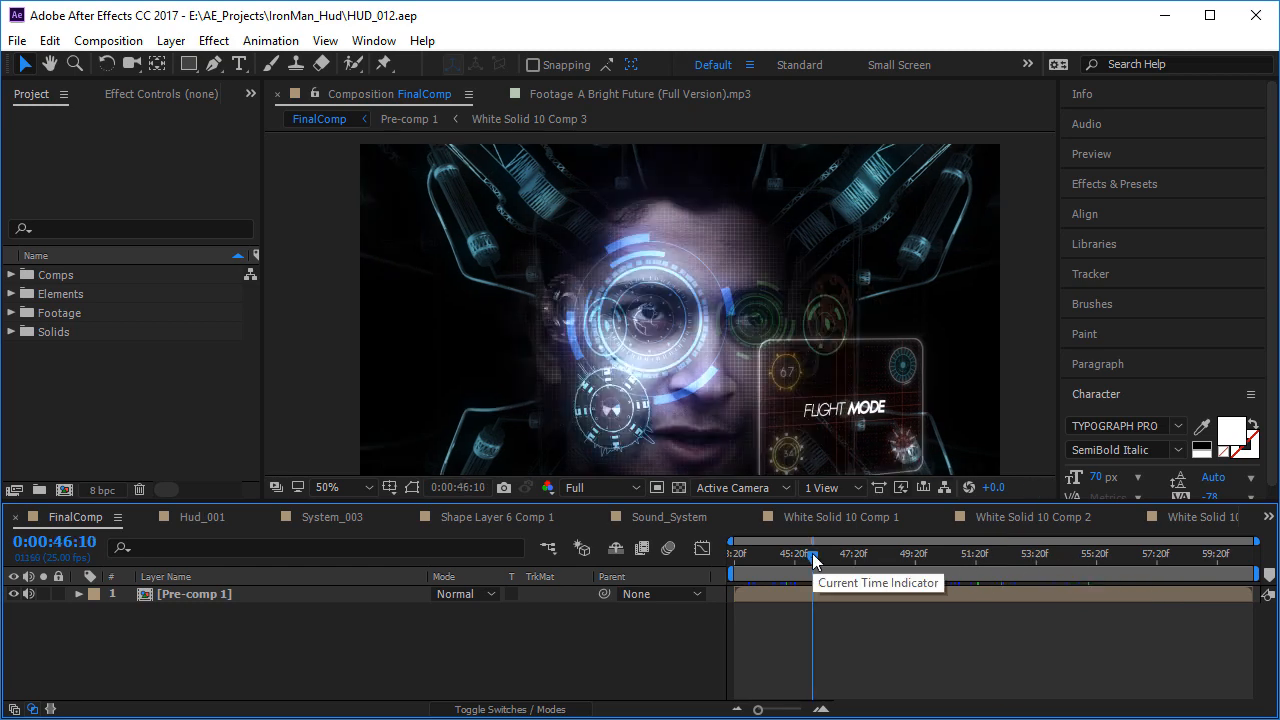
{"action": "left_click", "coordinate": [872, 556]}
{"action": "left_click_drag", "start_coordinate": [849, 558], "coordinate": [750, 545]}
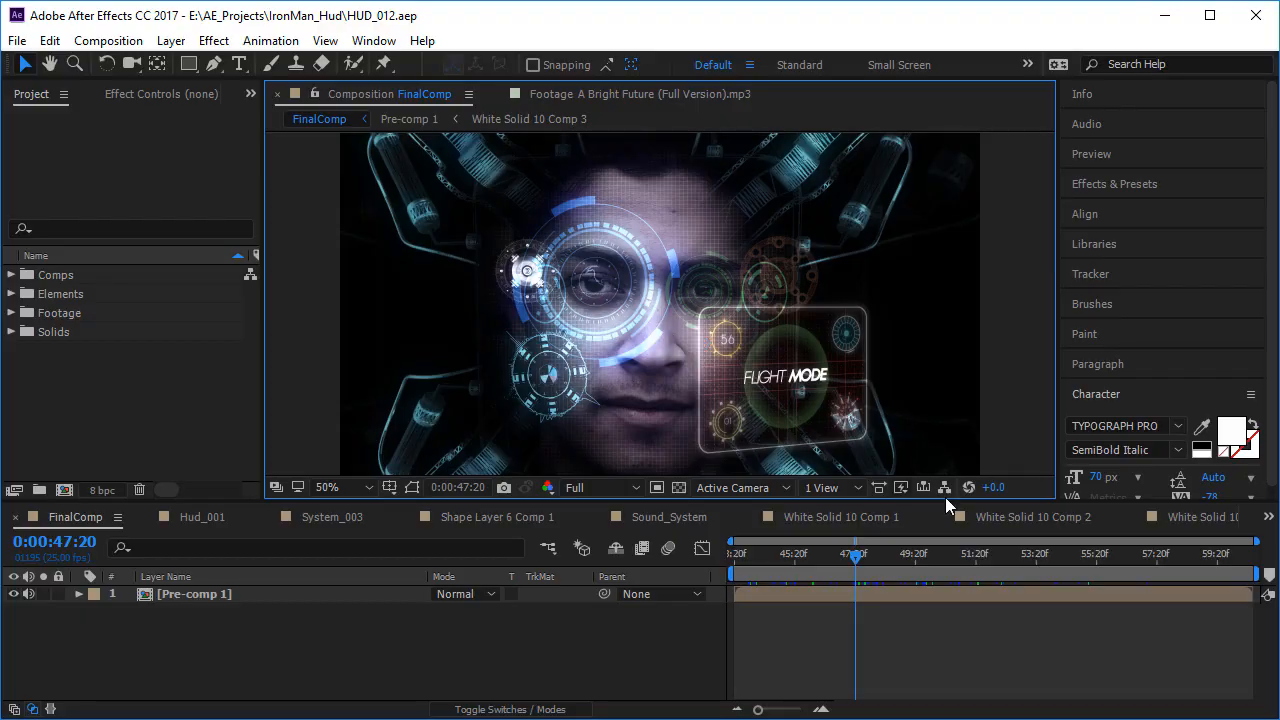
- Examine the HUD graphics around the eye up close in the FinalComp frame at 0:00:47:20
{"action": "scroll", "coordinate": [576, 263], "scroll_direction": "up", "scroll_amount": 1}
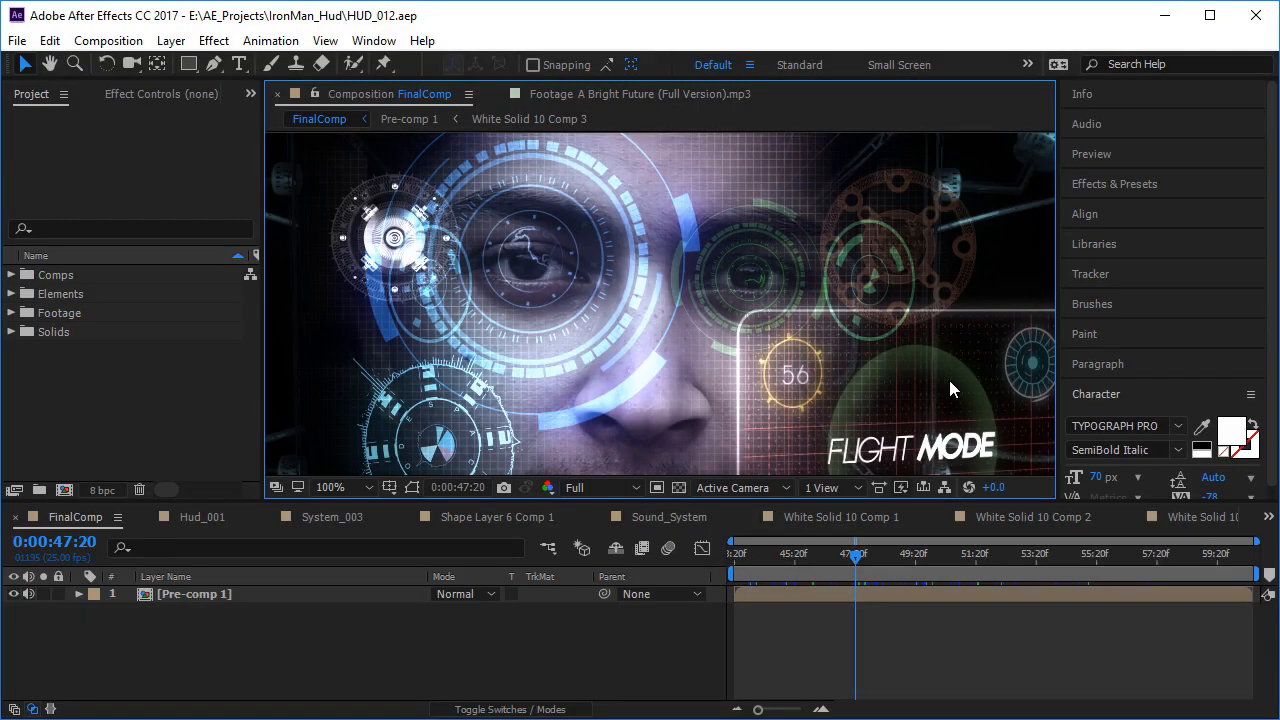
{"action": "scroll", "coordinate": [683, 274], "scroll_direction": "down", "scroll_amount": 1}
{"action": "scroll", "coordinate": [648, 311], "scroll_direction": "up", "scroll_amount": 1}
{"action": "scroll", "coordinate": [649, 273], "scroll_direction": "down", "scroll_amount": 1}
{"action": "scroll", "coordinate": [649, 326], "scroll_direction": "up", "scroll_amount": 1}
{"action": "scroll", "coordinate": [600, 330], "scroll_direction": "down", "scroll_amount": 1}
{"action": "scroll", "coordinate": [585, 265], "scroll_direction": "up", "scroll_amount": 1}
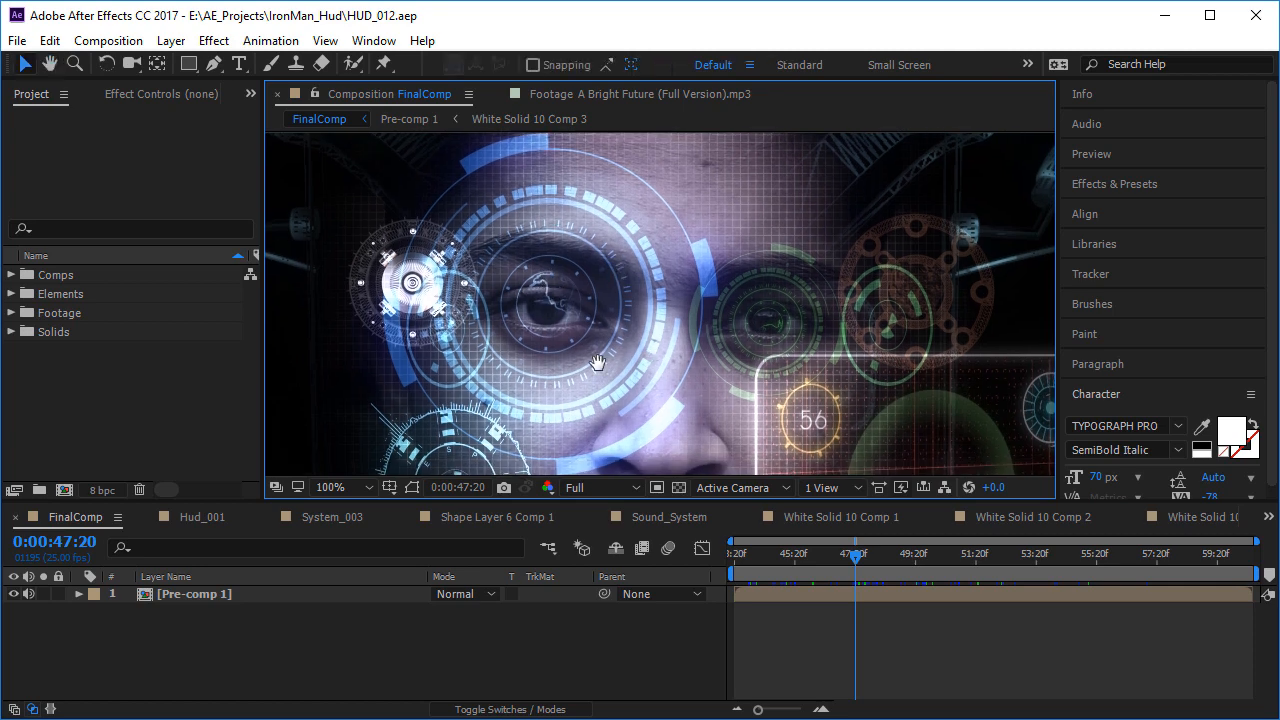
{"action": "left_click_drag", "start_coordinate": [568, 368], "coordinate": [556, 333]}
{"action": "scroll", "coordinate": [626, 276], "scroll_direction": "down", "scroll_amount": 2}
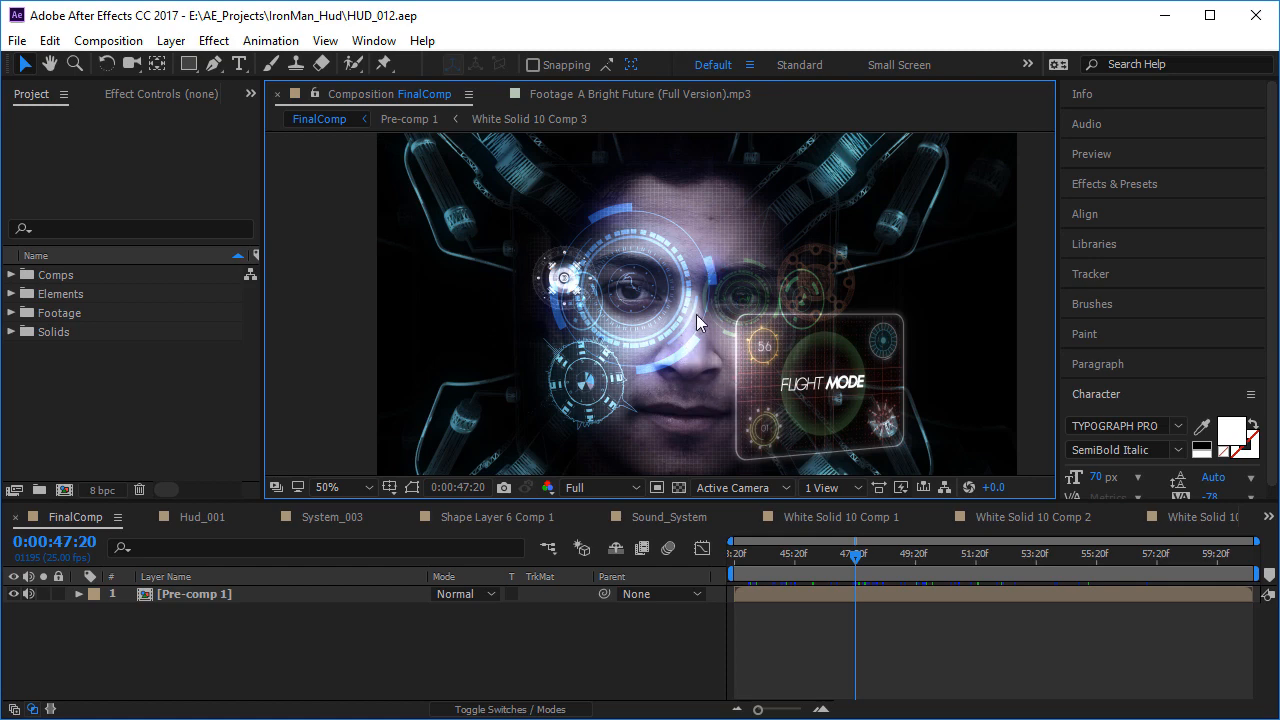
- Check how the HUD elements follow the turned face at 0:00:52:05 and 0:00:57:07, and return to 0:00:45:15
{"action": "left_click_drag", "start_coordinate": [931, 580], "coordinate": [988, 571]}
{"action": "scroll", "coordinate": [782, 270], "scroll_direction": "up", "scroll_amount": 2}
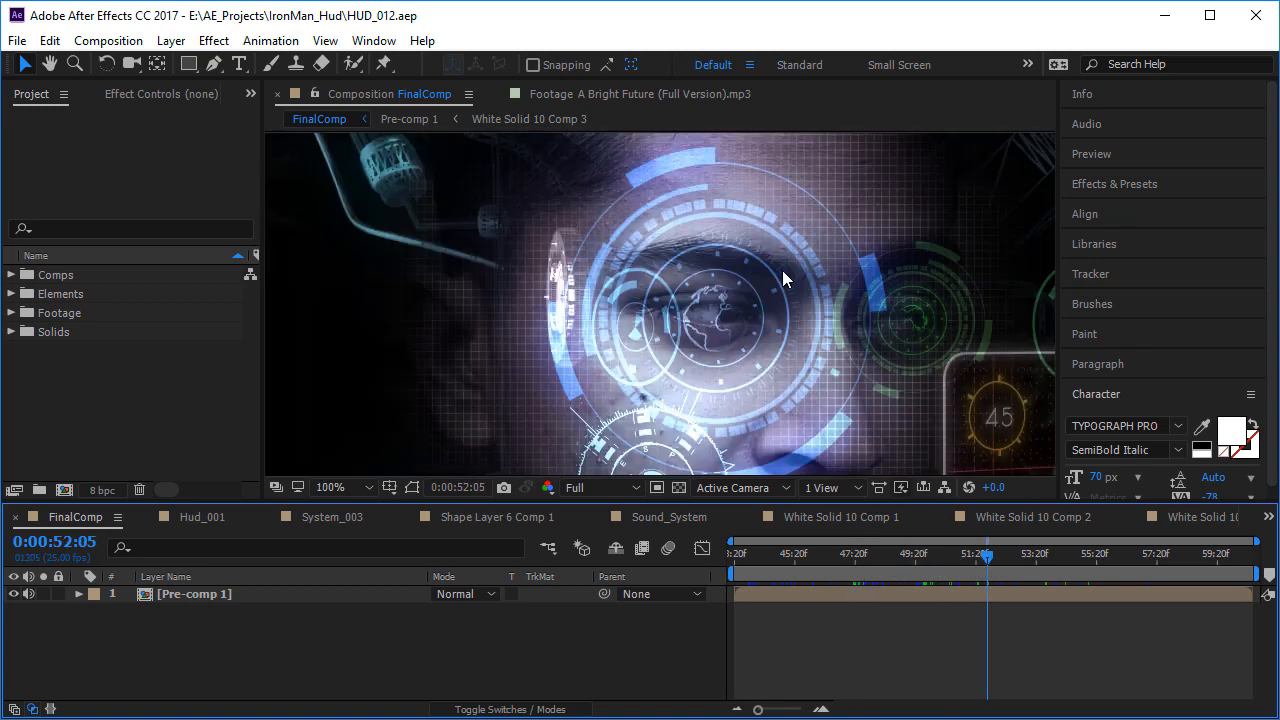
{"action": "left_click_drag", "start_coordinate": [712, 338], "coordinate": [660, 302]}
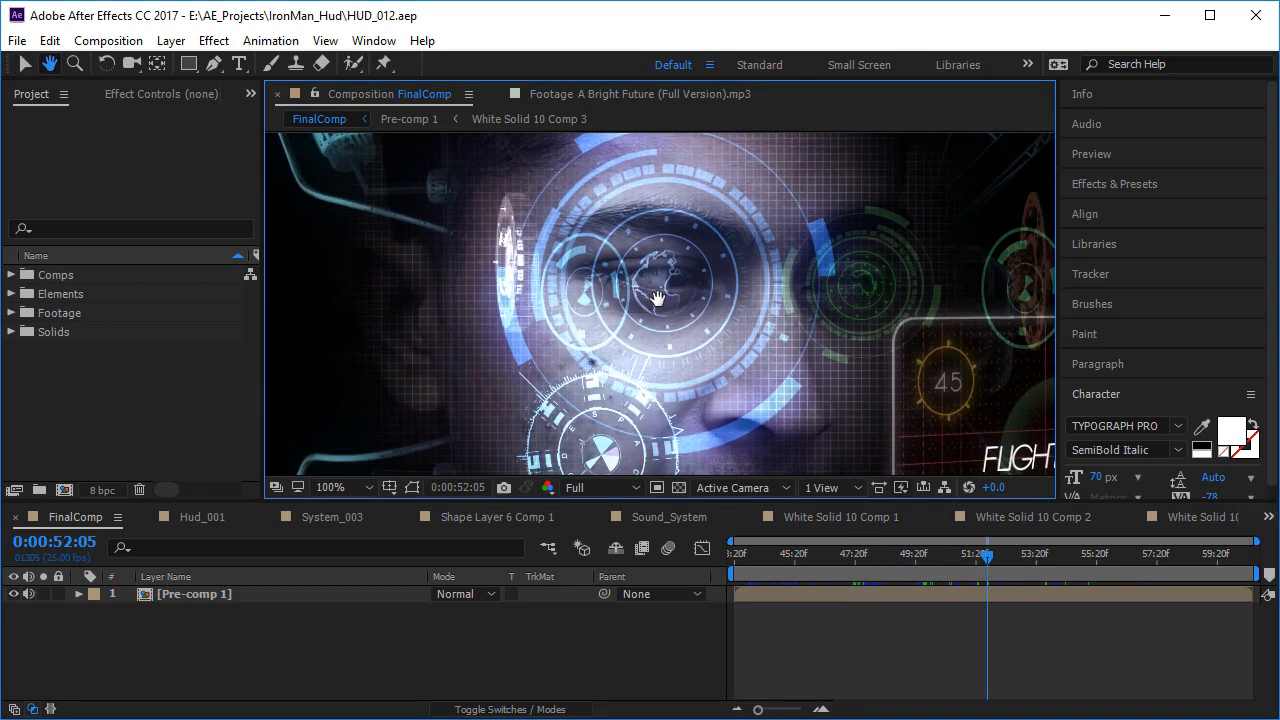
{"action": "scroll", "coordinate": [766, 323], "scroll_direction": "down", "scroll_amount": 2}
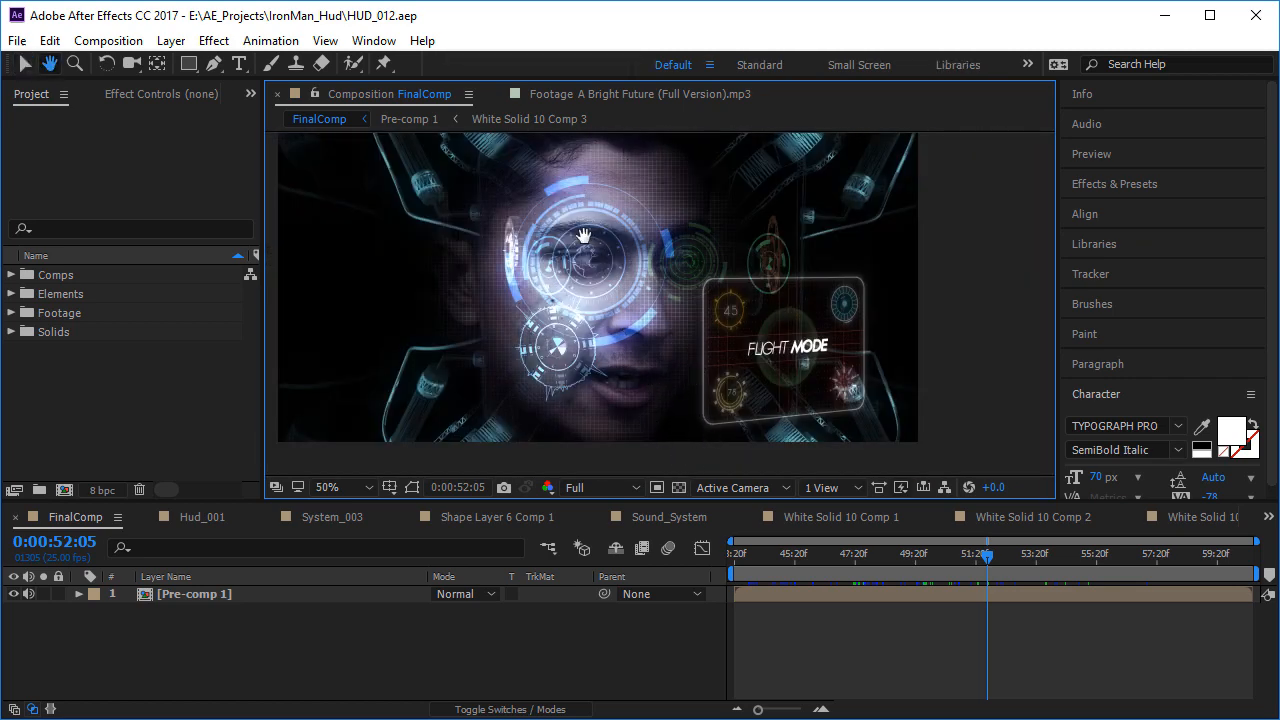
{"action": "left_click_drag", "start_coordinate": [583, 238], "coordinate": [623, 302]}
{"action": "left_click_drag", "start_coordinate": [988, 561], "coordinate": [1140, 564]}
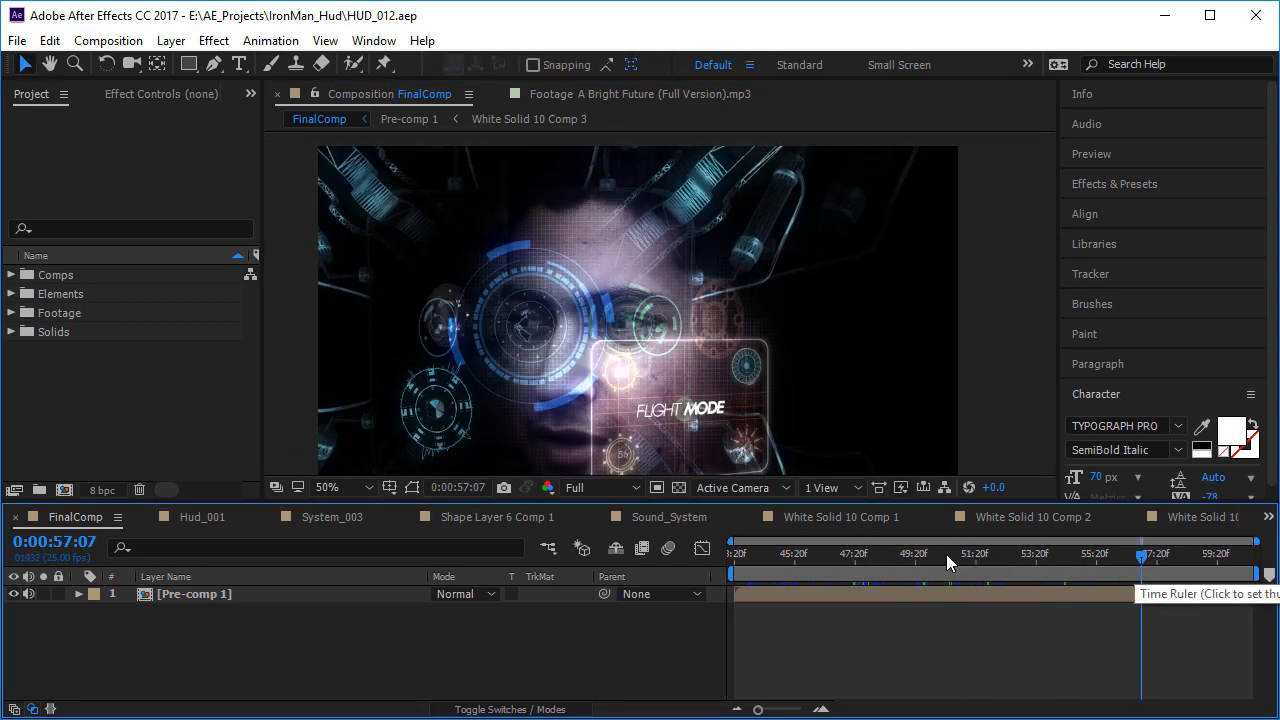
{"action": "left_click", "coordinate": [862, 553]}
{"action": "left_click", "coordinate": [788, 553]}
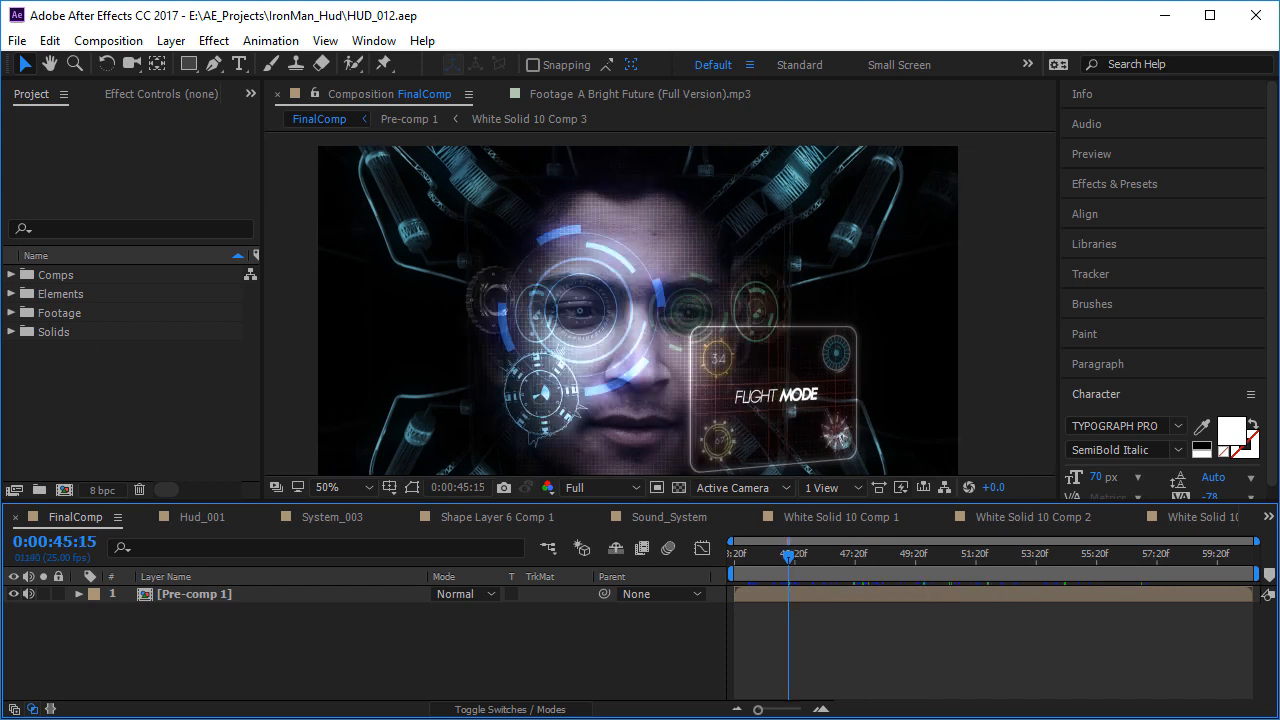
- Create a new composition from the Footage.mov clip in the Footage folder
{"action": "left_click", "coordinate": [11, 313]}
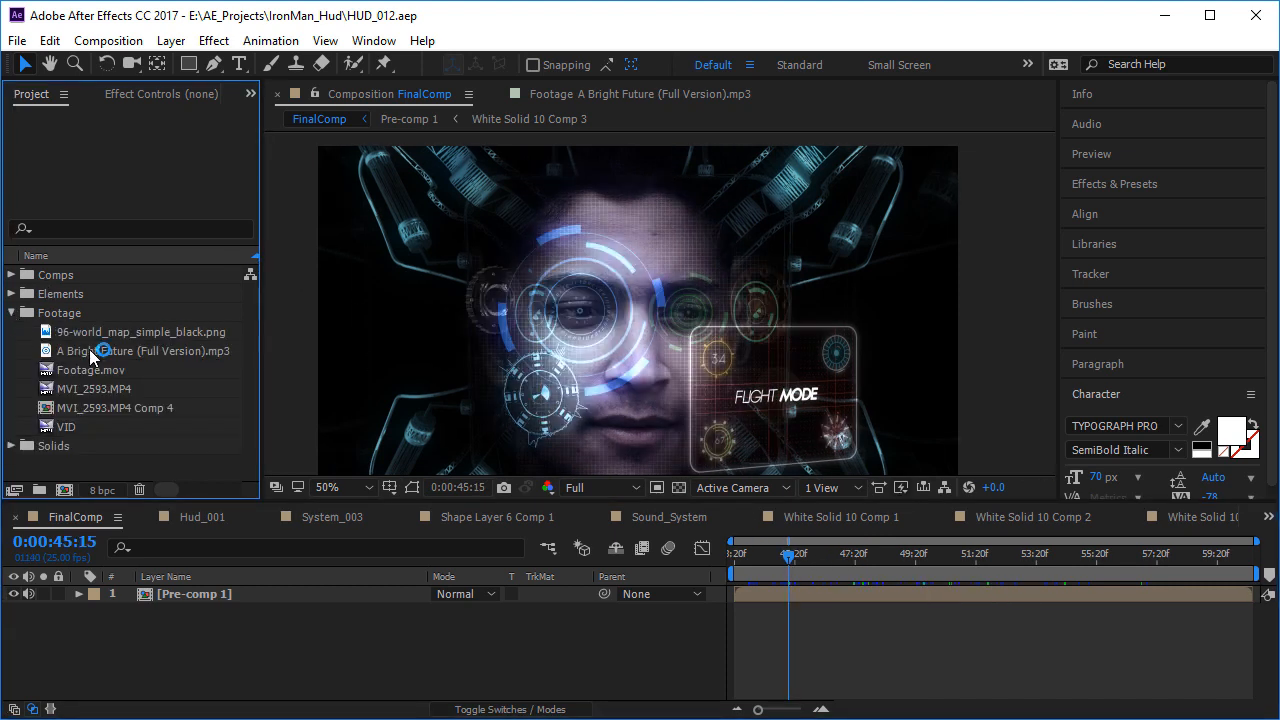
{"action": "left_click", "coordinate": [100, 316]}
{"action": "left_click", "coordinate": [94, 370]}
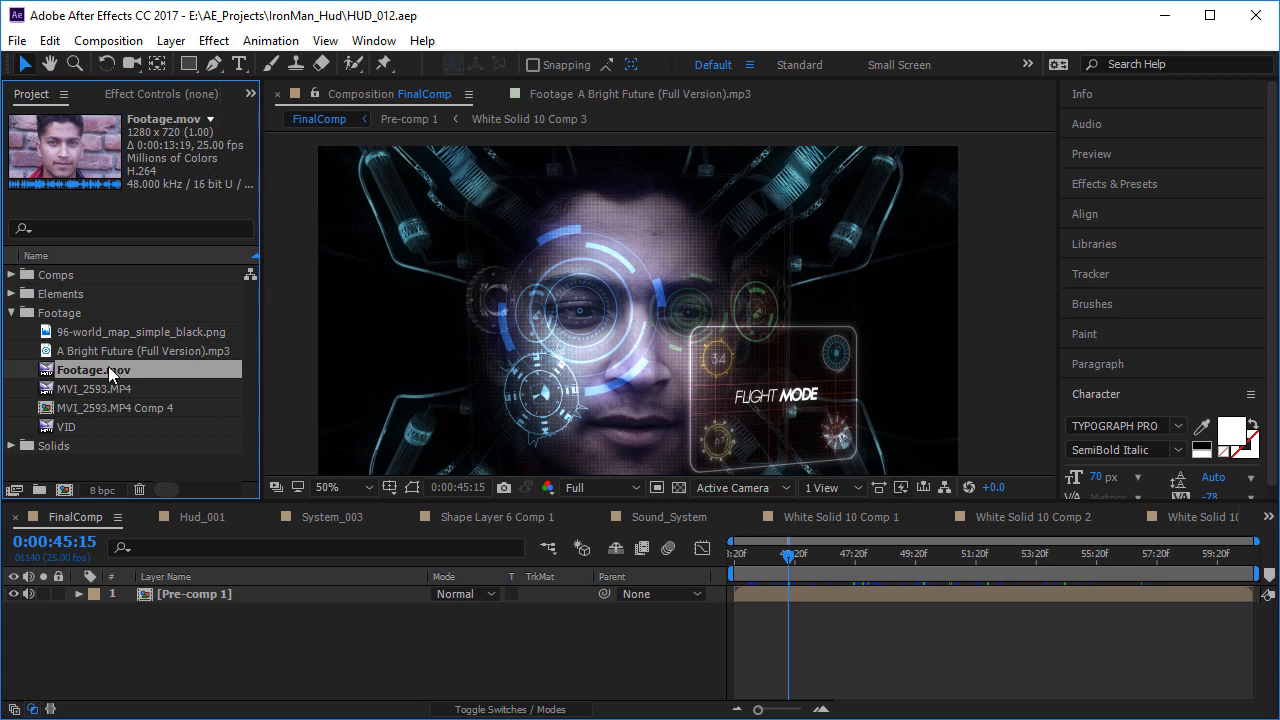
{"action": "left_click_drag", "start_coordinate": [108, 366], "coordinate": [68, 486]}
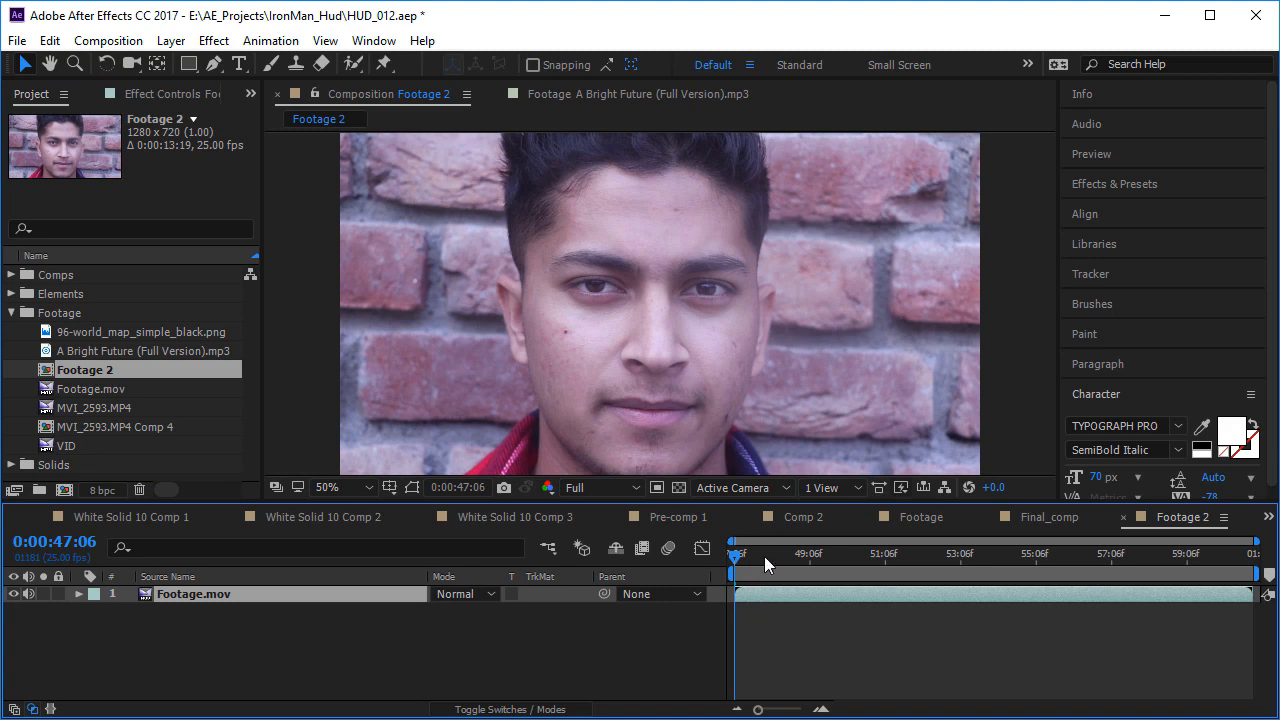
- Play and scrub through the new footage composition, examining the head and eye movement closely
{"action": "left_click_drag", "start_coordinate": [764, 556], "coordinate": [725, 566]}
{"action": "left_click", "coordinate": [792, 552]}
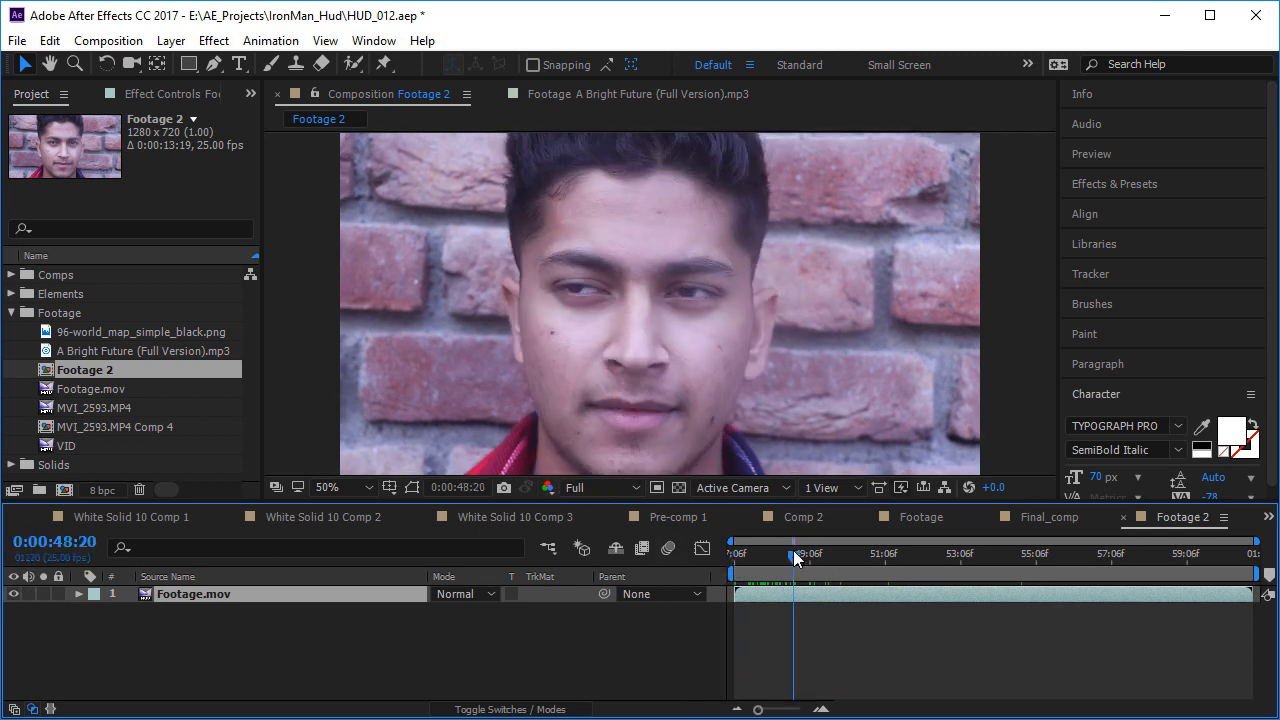
{"action": "key", "text": "space"}
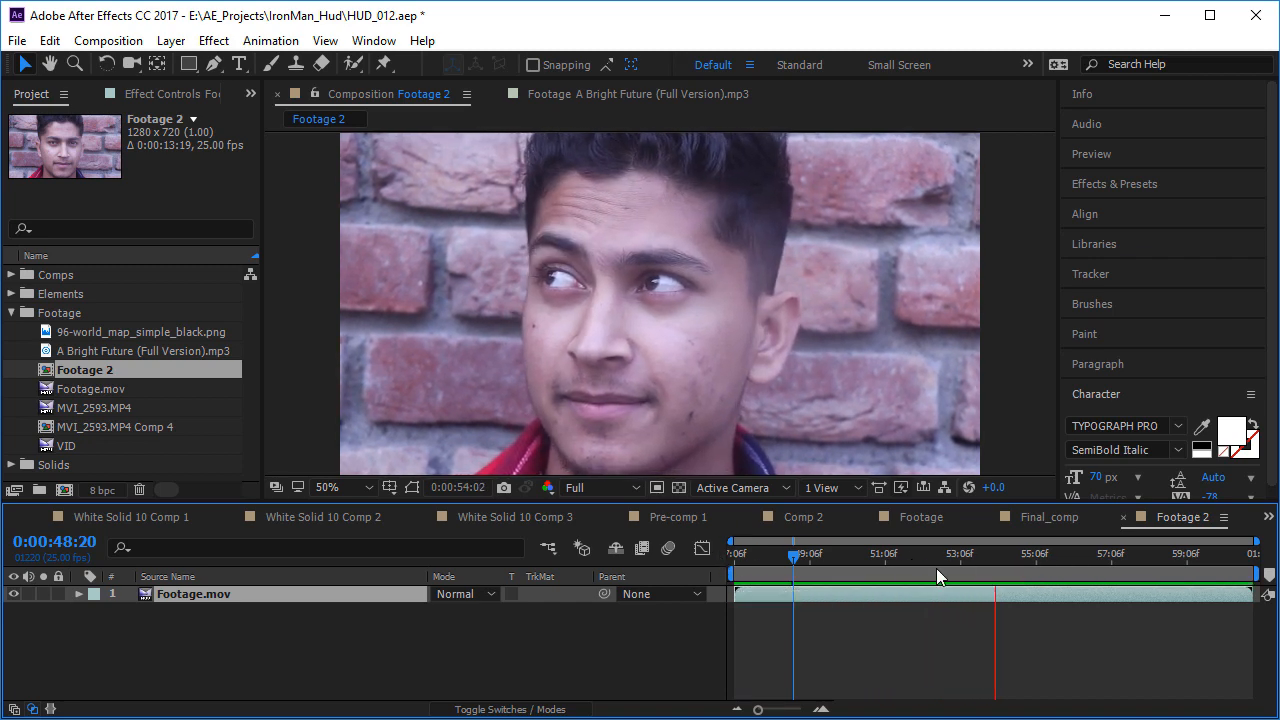
{"action": "left_click", "coordinate": [1086, 556]}
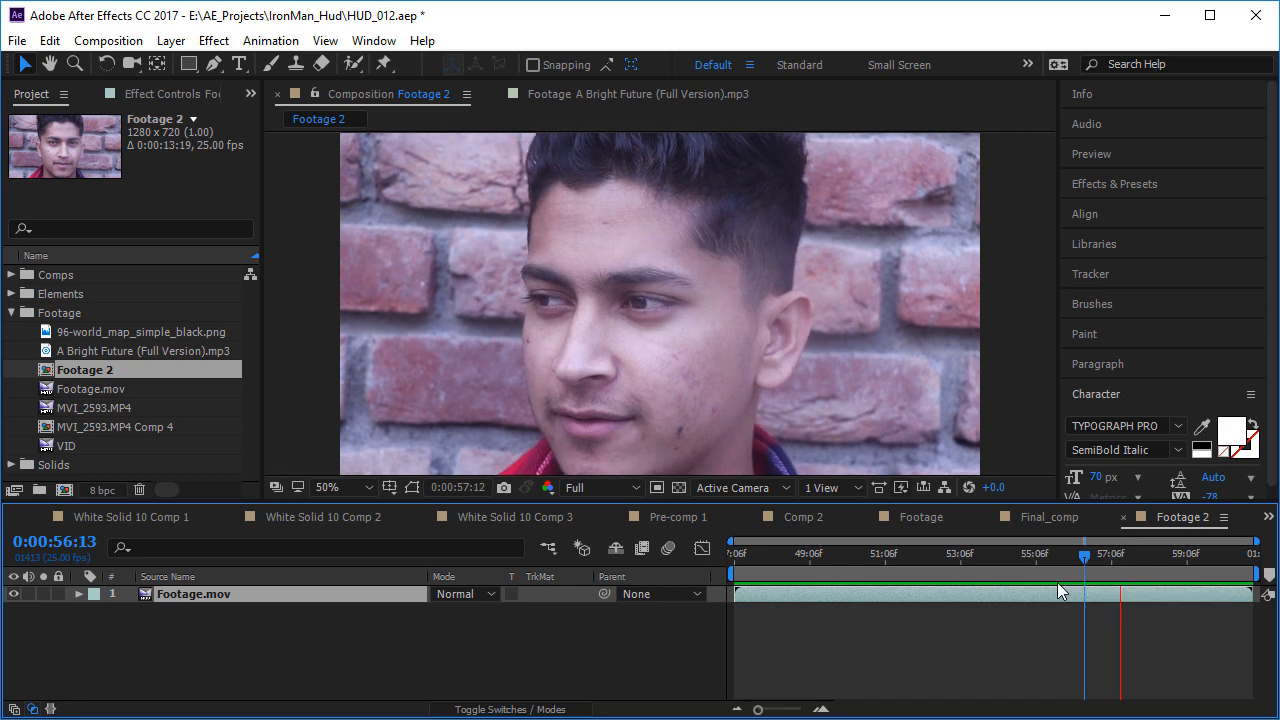
{"action": "left_click_drag", "start_coordinate": [1060, 555], "coordinate": [779, 555]}
{"action": "scroll", "coordinate": [656, 289], "scroll_direction": "up", "scroll_amount": 2}
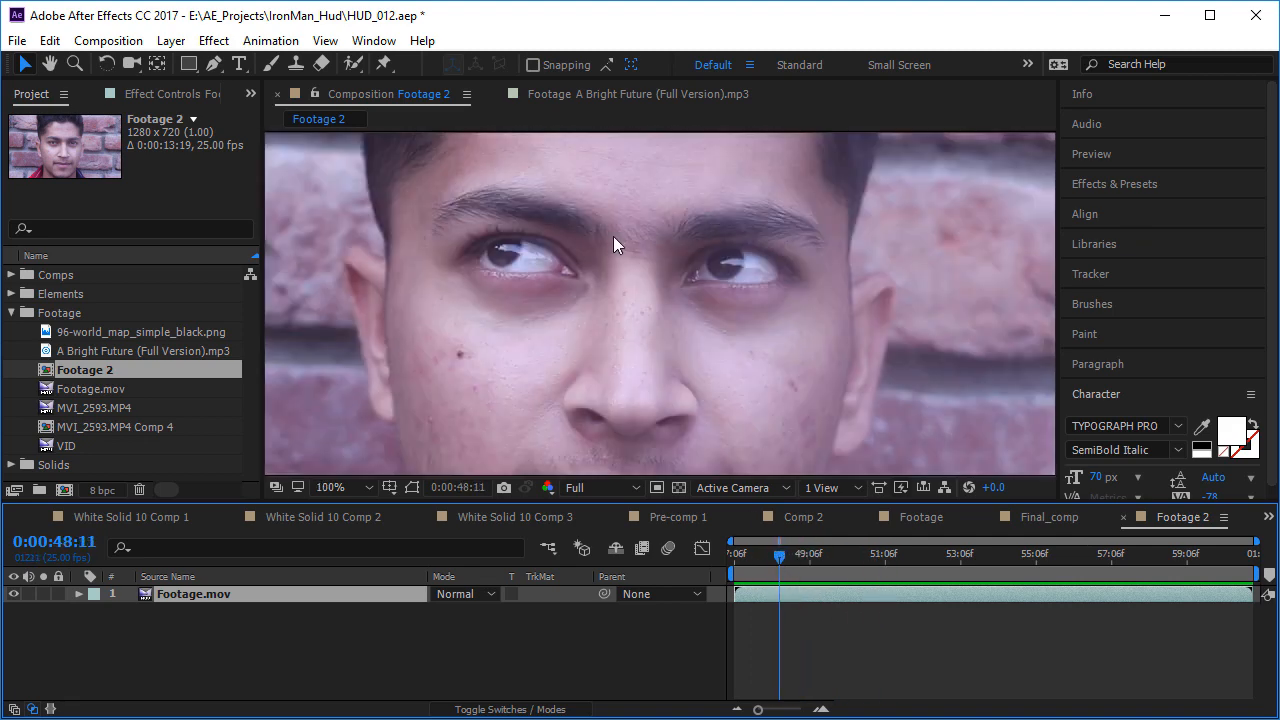
{"action": "scroll", "coordinate": [467, 420], "scroll_direction": "down", "scroll_amount": 2}
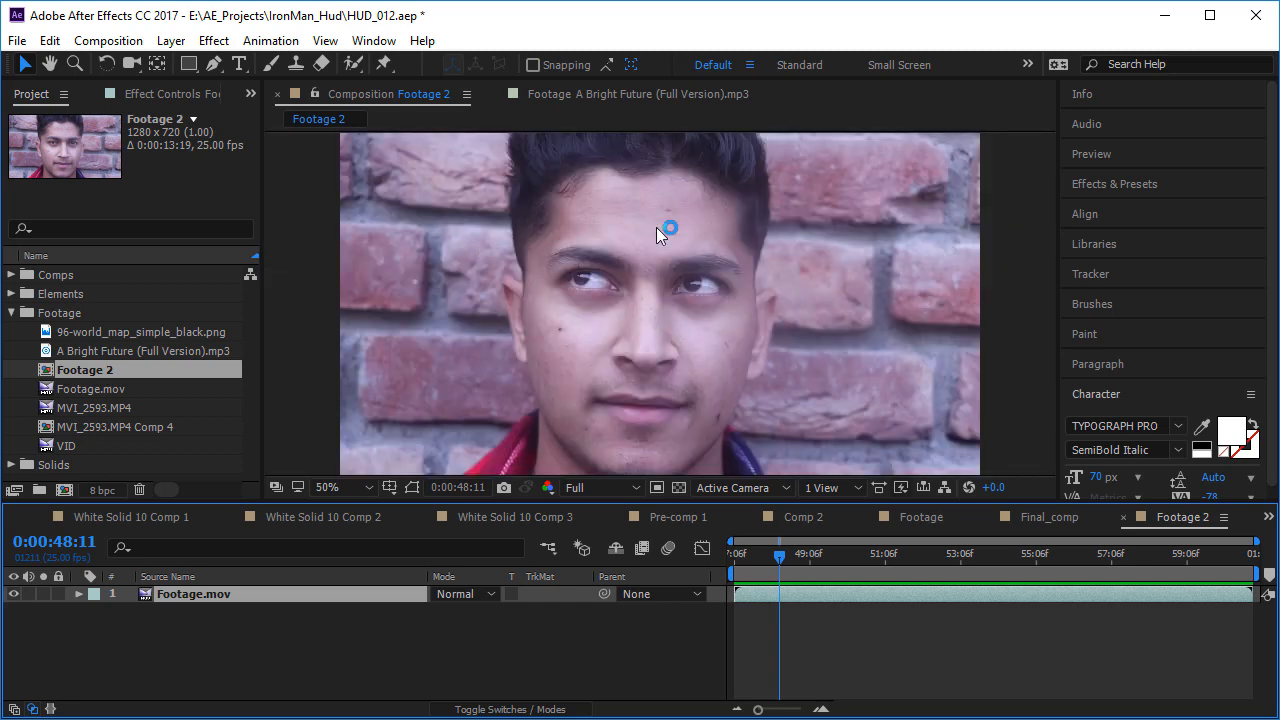
{"action": "scroll", "coordinate": [565, 354], "scroll_direction": "up", "scroll_amount": 1}
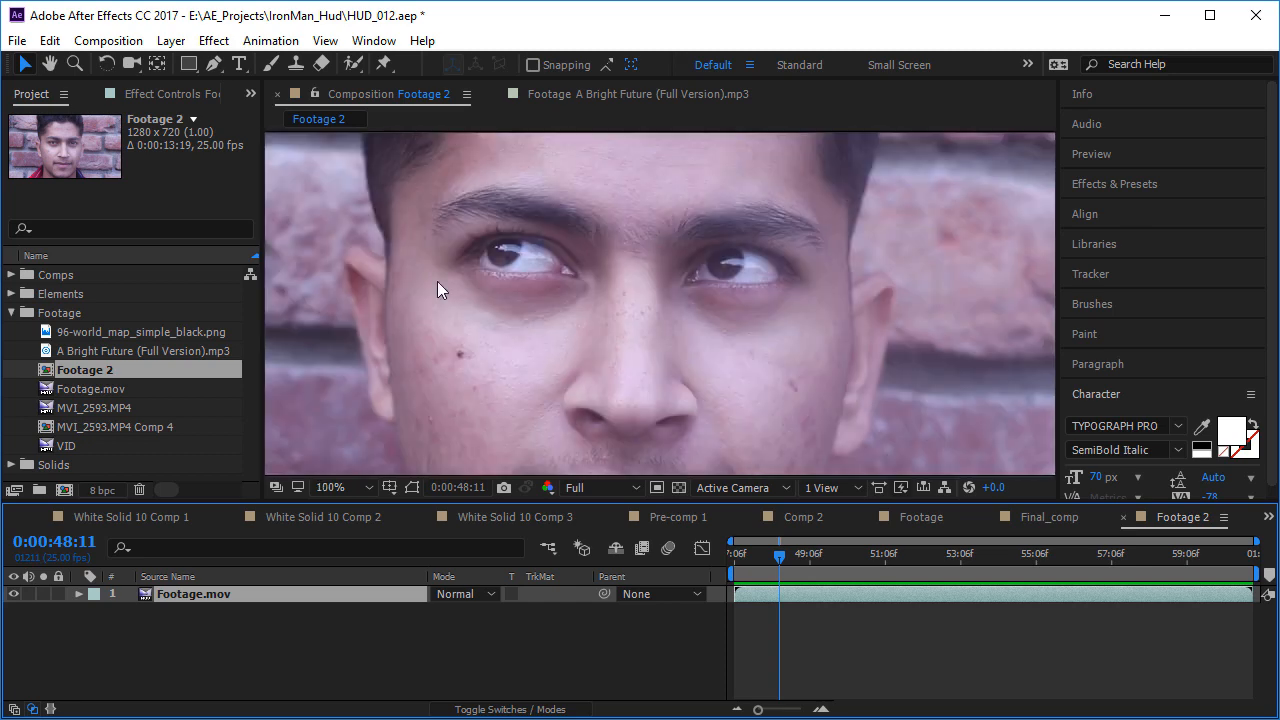
{"action": "scroll", "coordinate": [486, 330], "scroll_direction": "down", "scroll_amount": 1}
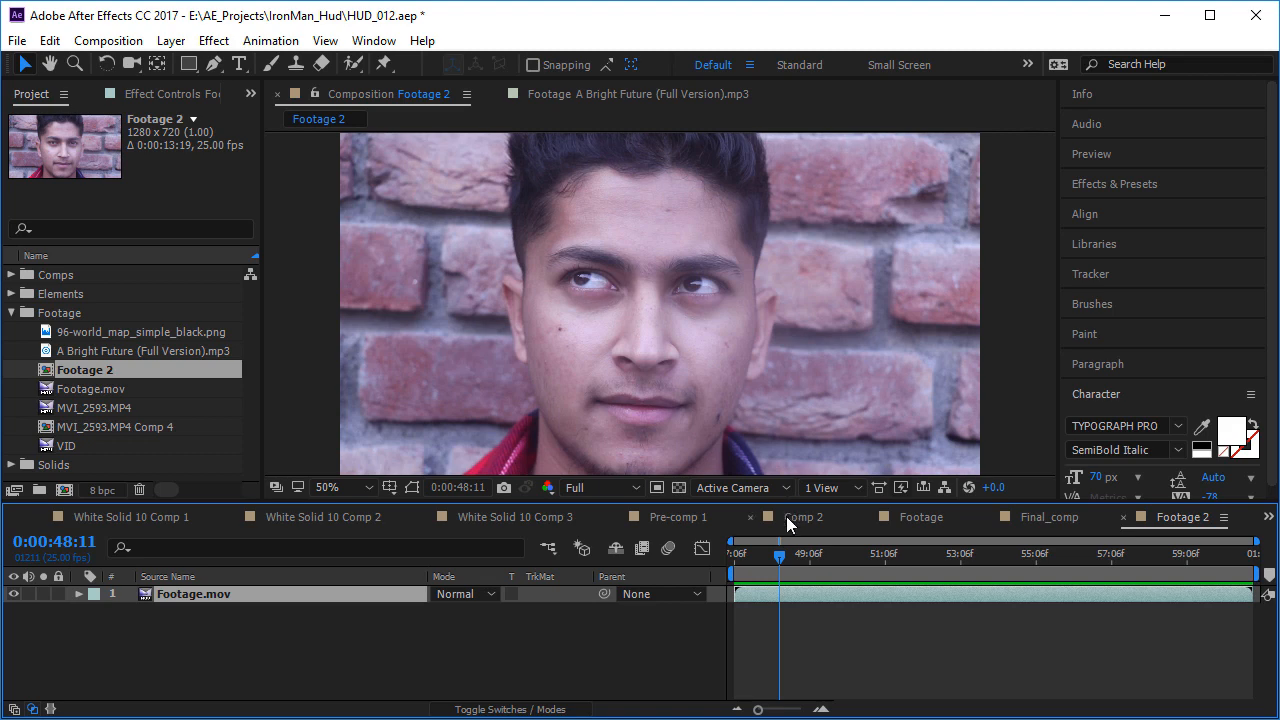
{"action": "left_click_drag", "start_coordinate": [779, 558], "coordinate": [830, 562]}
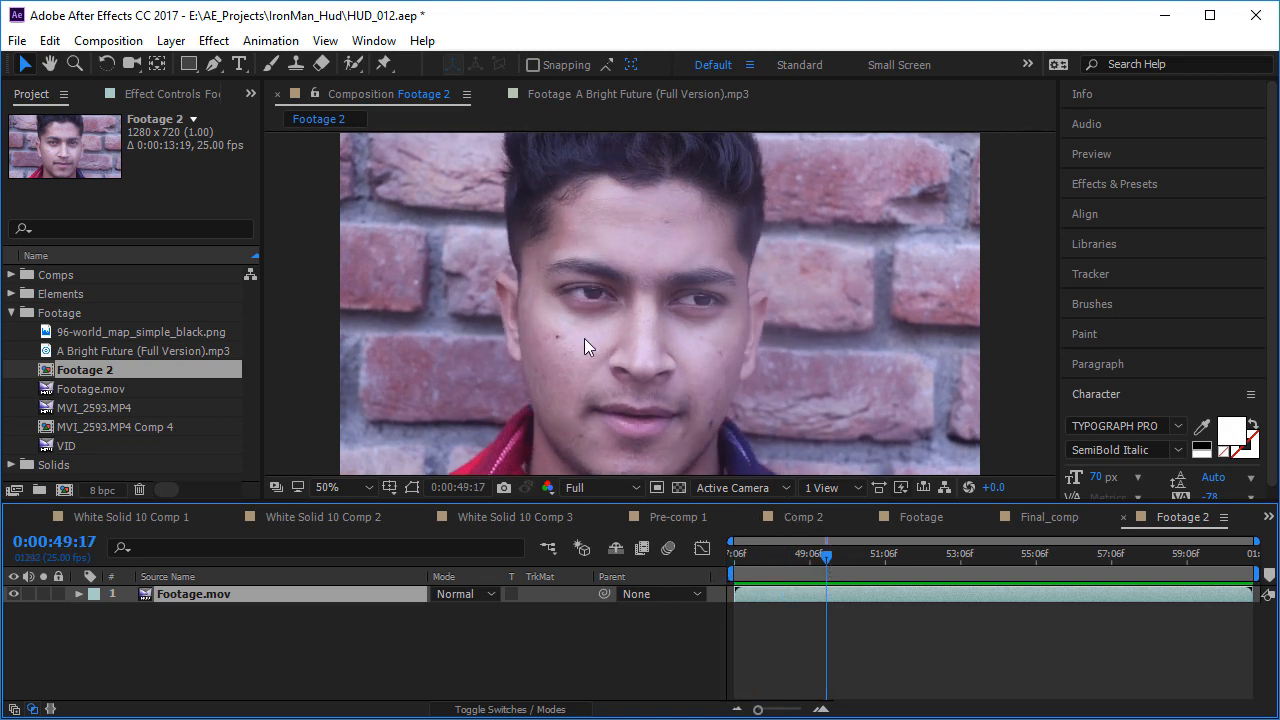
{"action": "scroll", "coordinate": [584, 346], "scroll_direction": "up", "scroll_amount": 1}
{"action": "scroll", "coordinate": [719, 376], "scroll_direction": "down", "scroll_amount": 1}
- Move the current time to 0:00:53:06 and bring up the Tracker options
{"action": "left_click_drag", "start_coordinate": [810, 578], "coordinate": [961, 565]}
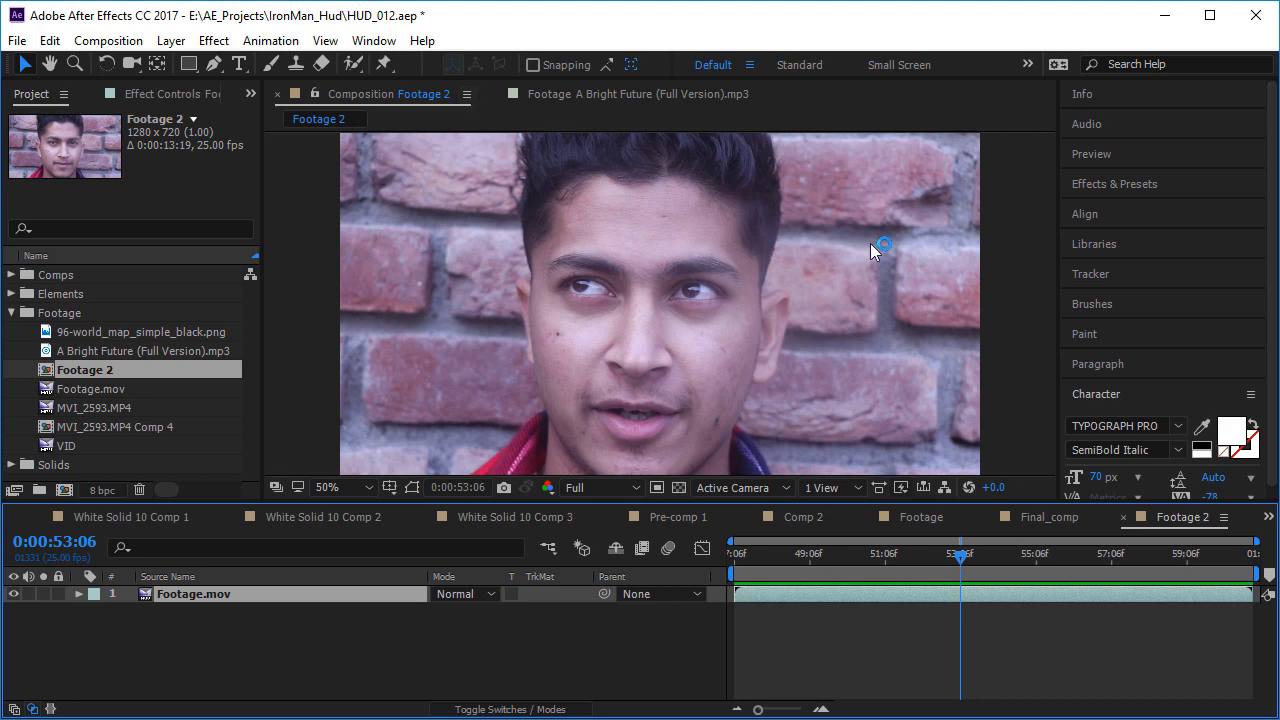
{"action": "left_click", "coordinate": [373, 41]}
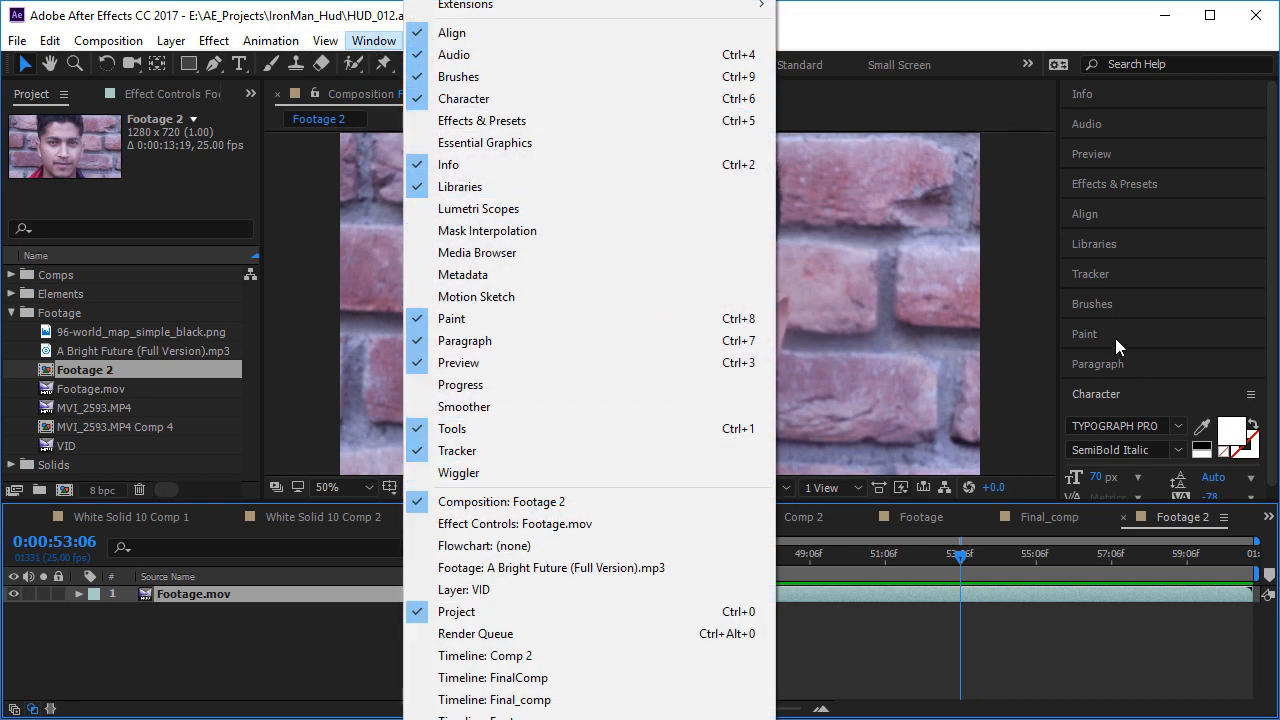
{"action": "left_click", "coordinate": [1113, 282]}
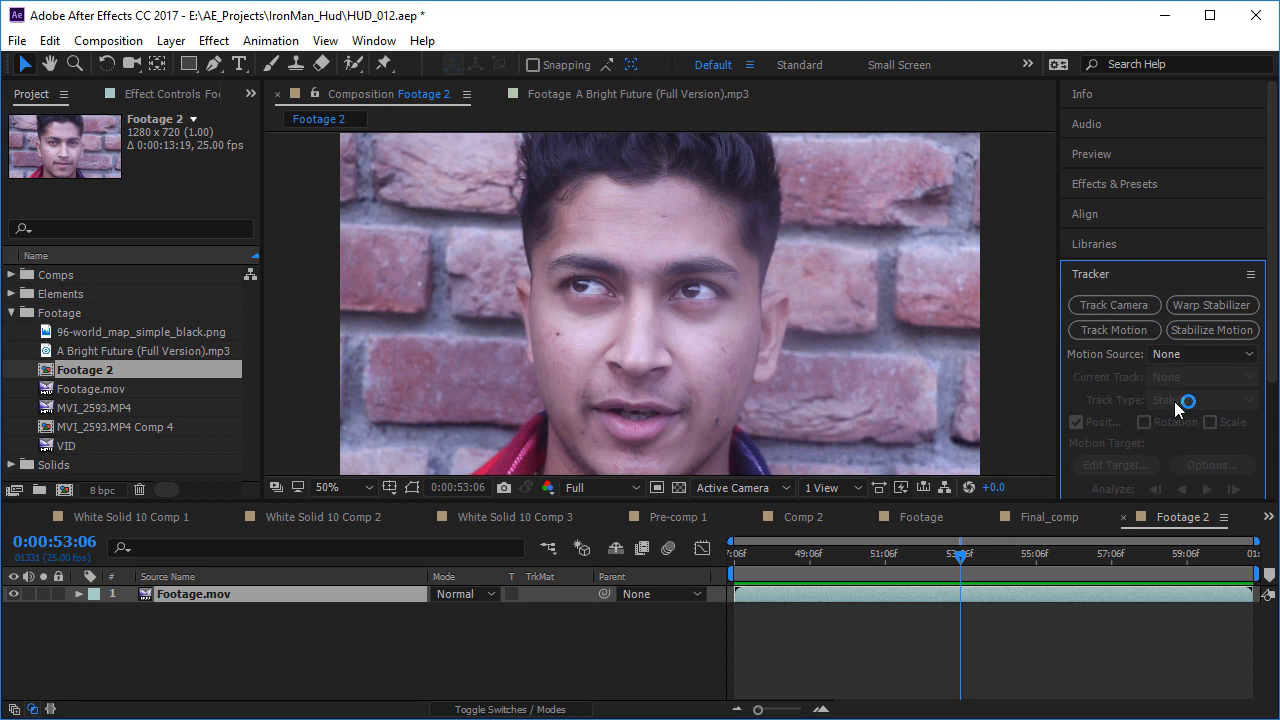
{"action": "mouse_move", "coordinate": [956, 572]}
{"action": "left_mouse_down"}
{"action": "mouse_move", "coordinate": [910, 561]}
{"action": "mouse_move", "coordinate": [960, 561]}
{"action": "left_mouse_up"}
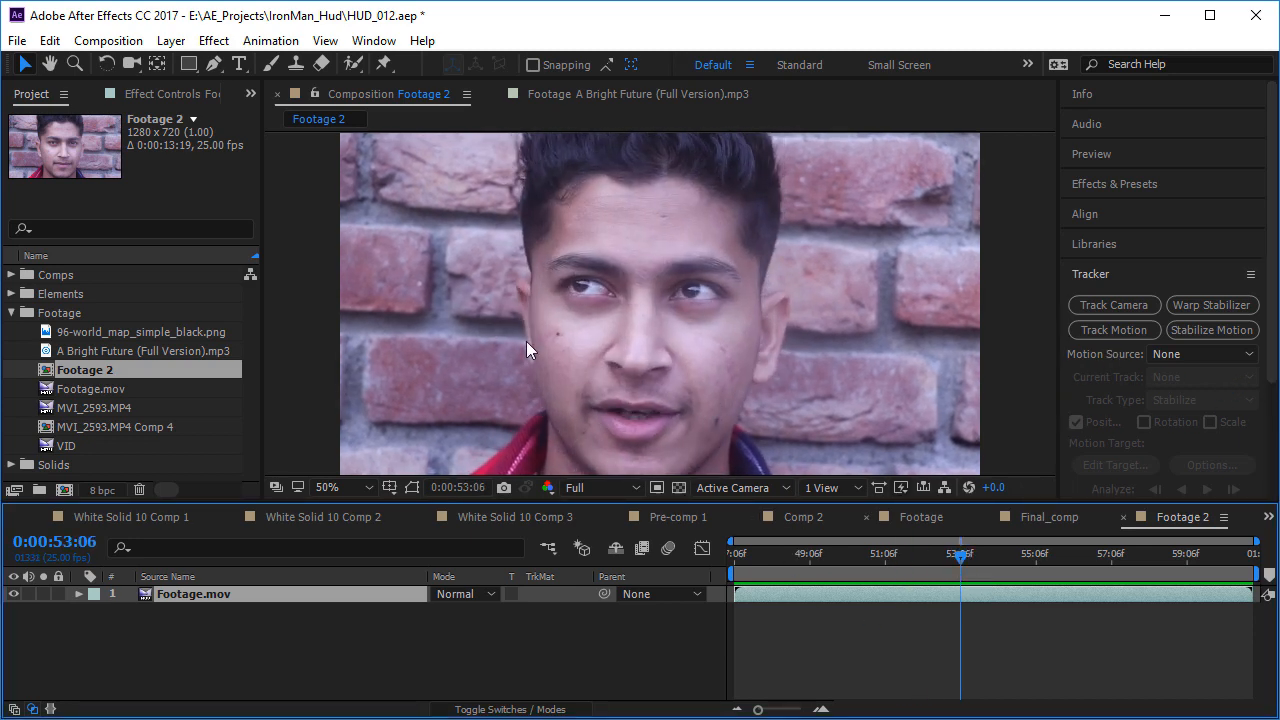
- Draw an elliptical mask around the man's face on the Footage.mov layer and adjust its placement slightly
{"action": "left_click_drag", "start_coordinate": [193, 72], "coordinate": [315, 116]}
{"action": "key", "text": "comma"}
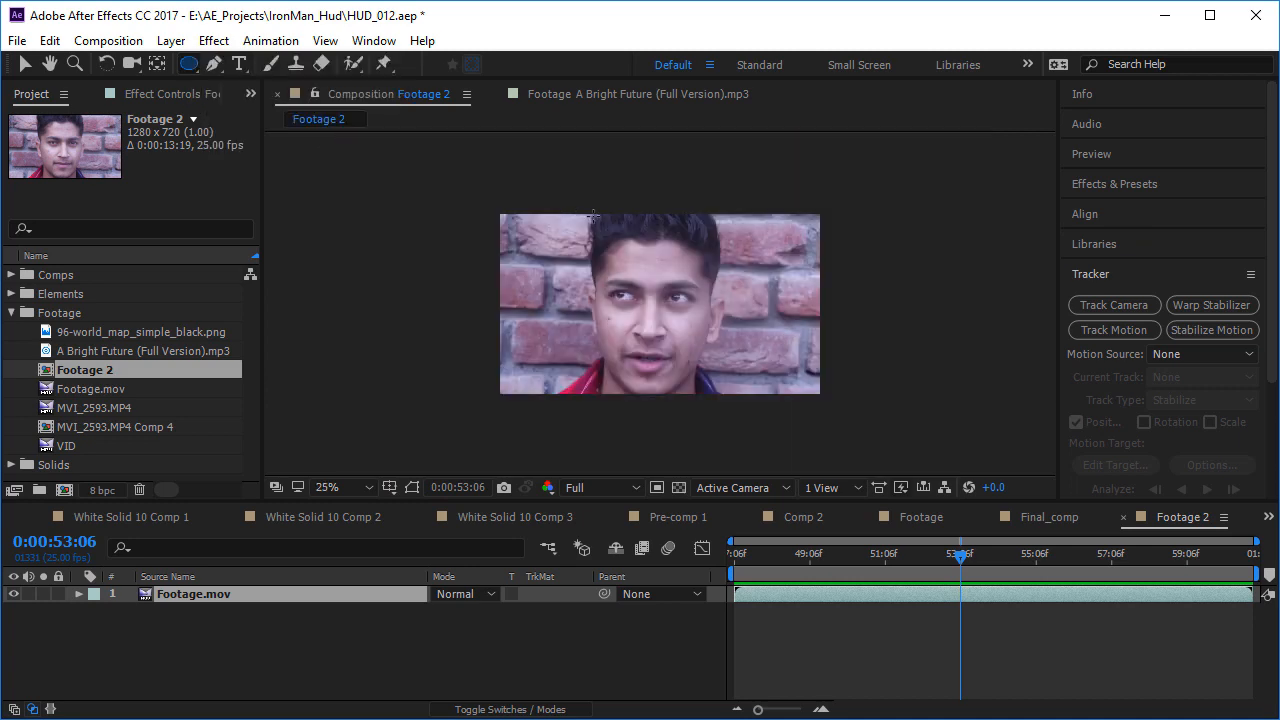
{"action": "left_click_drag", "start_coordinate": [591, 213], "coordinate": [715, 399]}
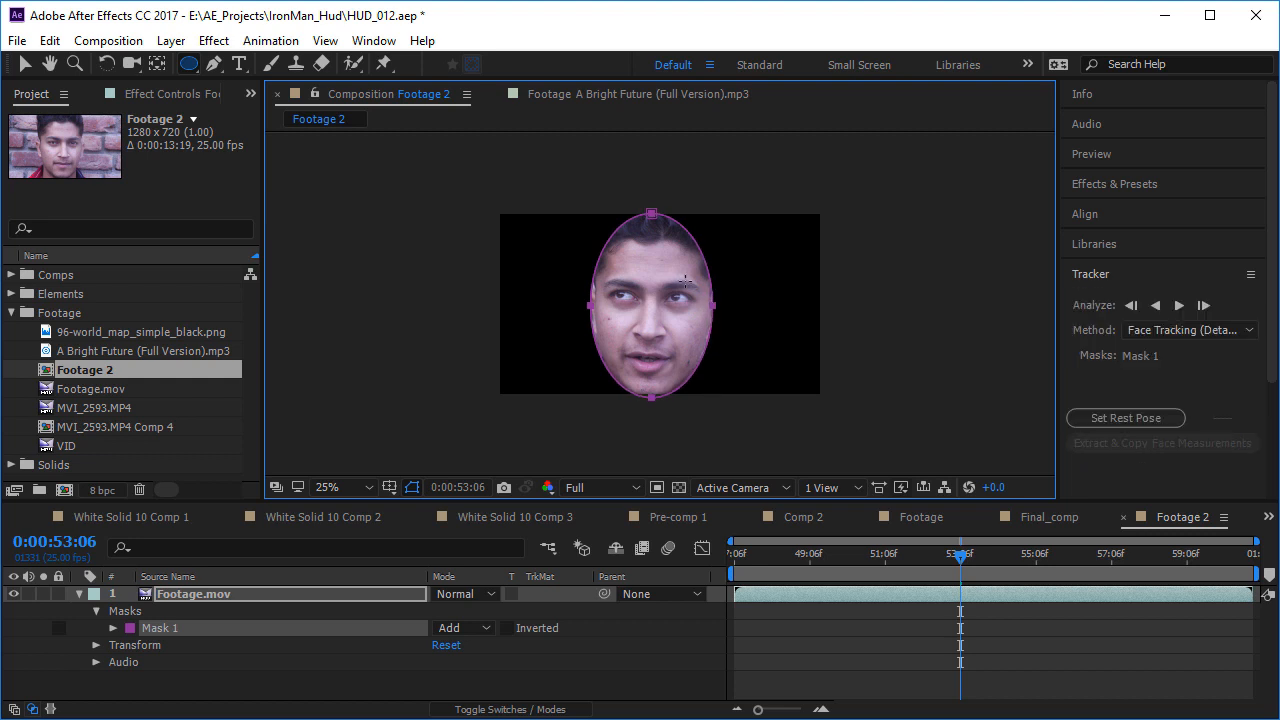
{"action": "key", "text": "period"}
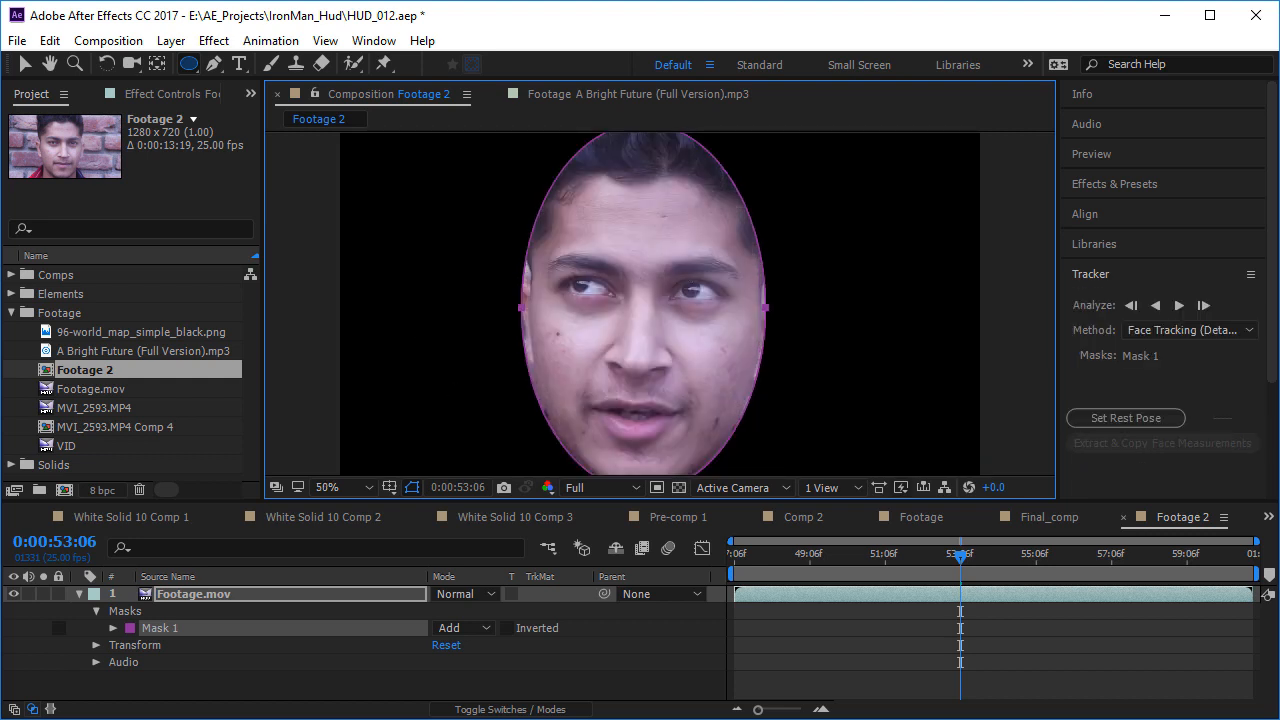
{"action": "left_click", "coordinate": [25, 63]}
{"action": "left_click_drag", "start_coordinate": [520, 311], "coordinate": [520, 309]}
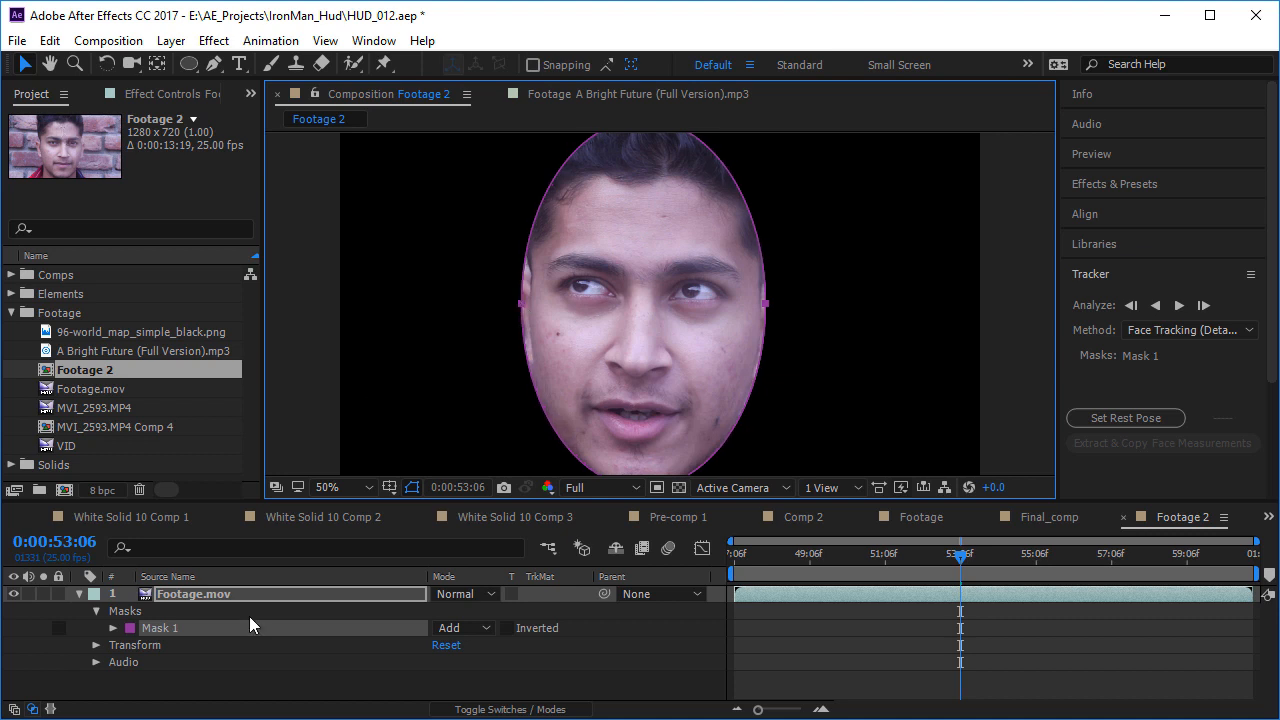
- Reveal the mask path of the Footage.mov layer and select Mask 1
{"action": "left_click", "coordinate": [81, 596]}
{"action": "left_click", "coordinate": [274, 595]}
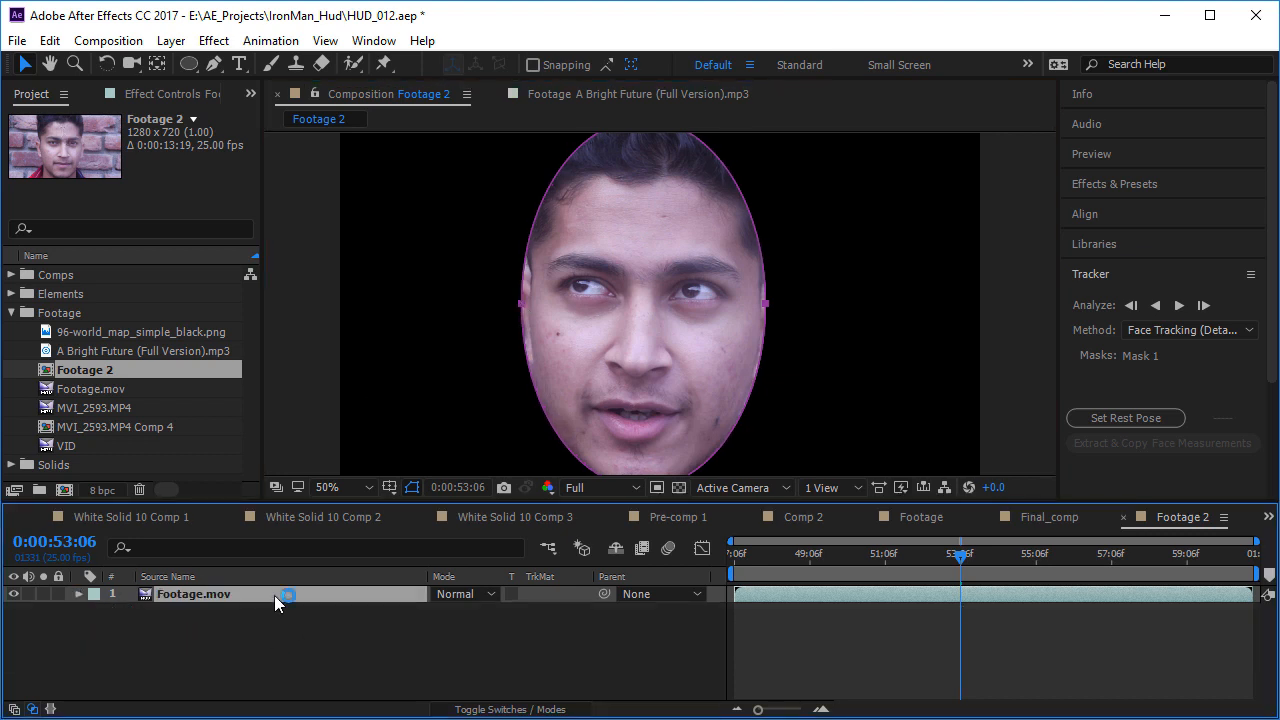
{"action": "left_click", "coordinate": [248, 626]}
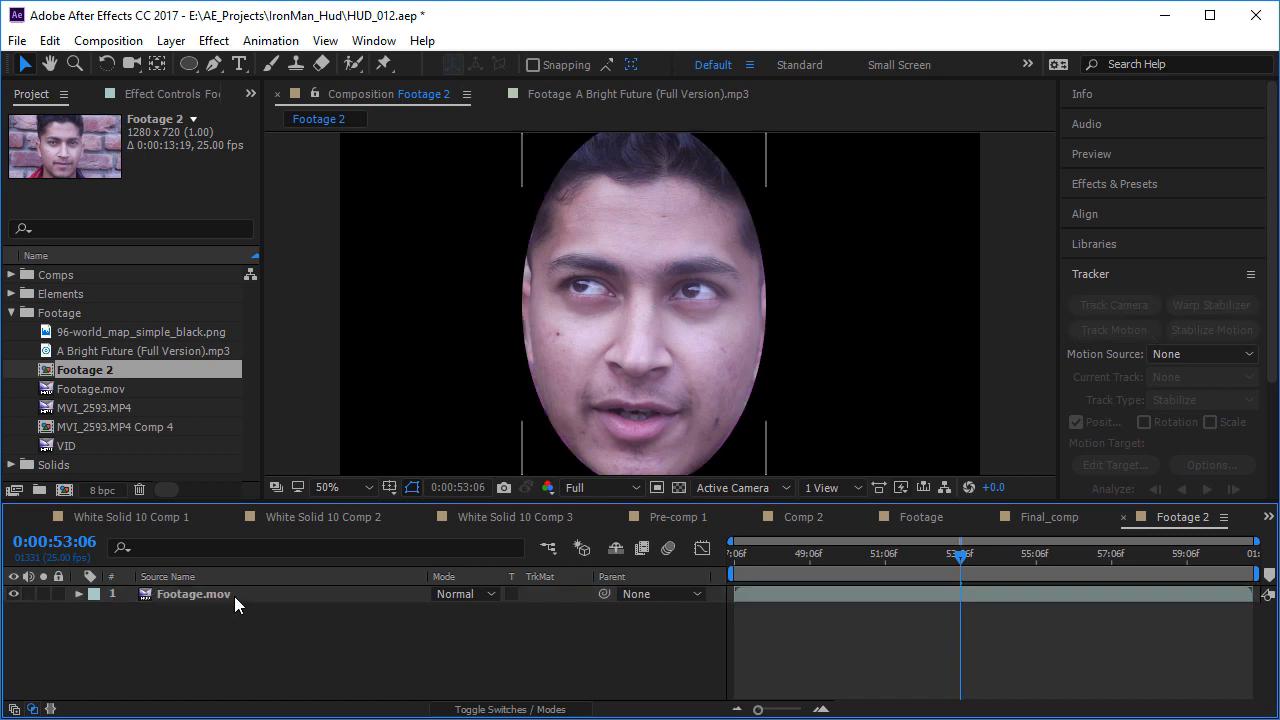
{"action": "left_click", "coordinate": [232, 596]}
{"action": "key", "text": "m"}
{"action": "left_click", "coordinate": [186, 612]}
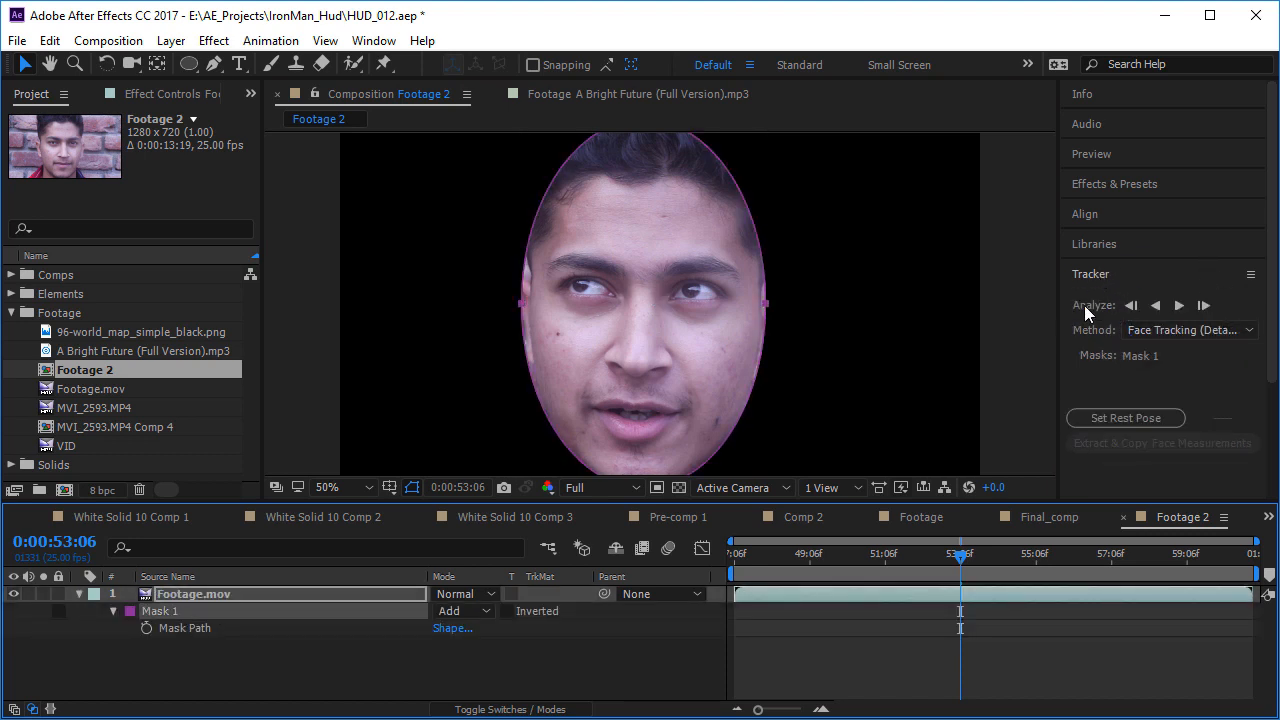
- Widen the Tracker area so the names of its tracking methods can be read in full
{"action": "left_click", "coordinate": [1130, 332]}
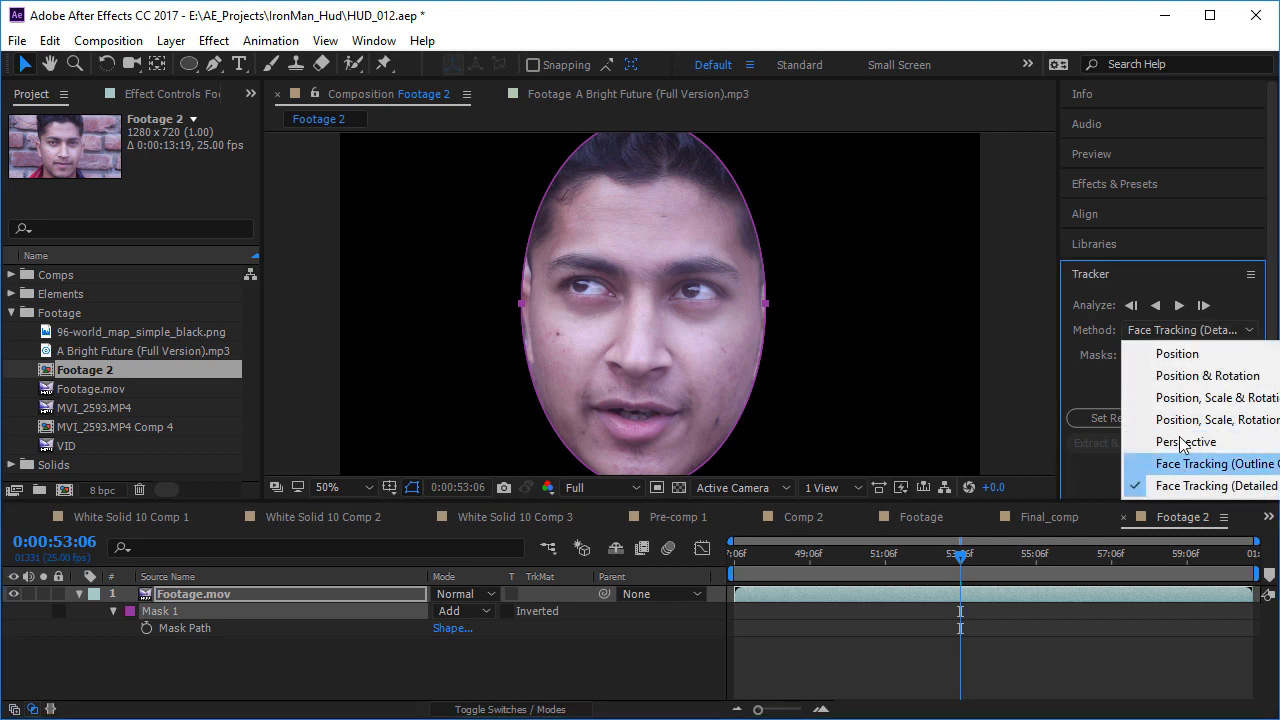
{"action": "left_click", "coordinate": [1090, 357]}
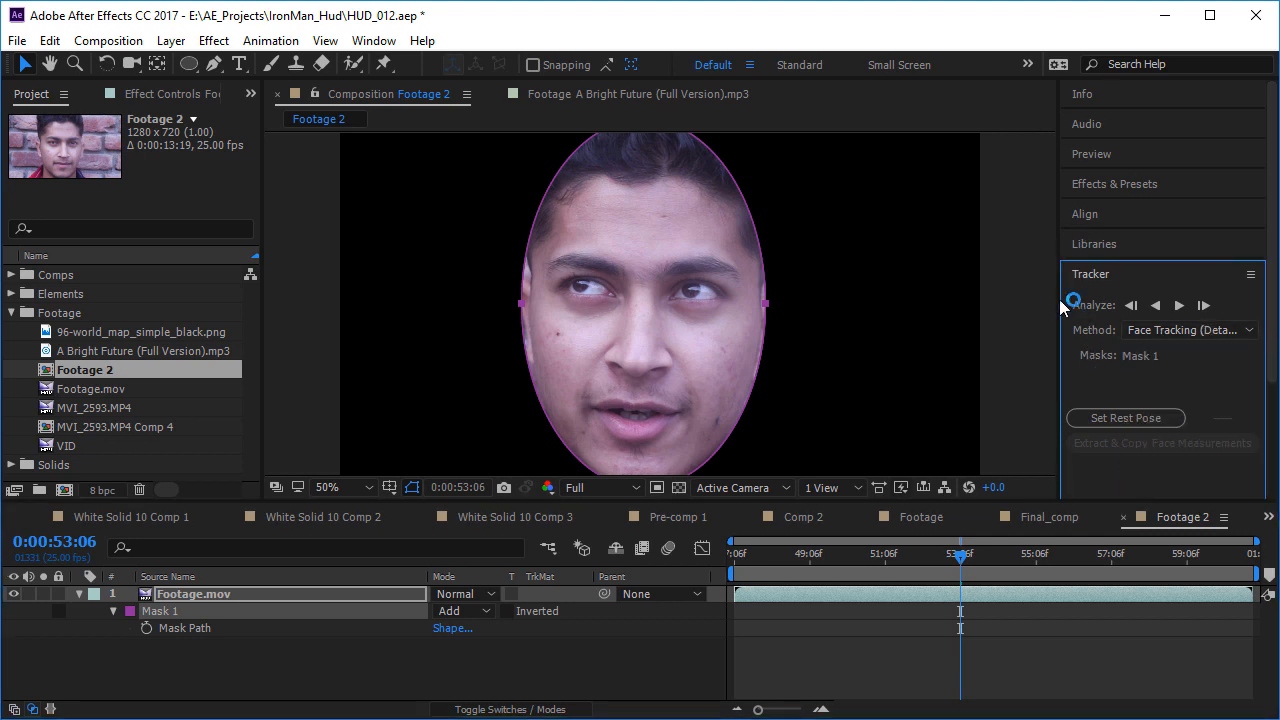
{"action": "left_click_drag", "start_coordinate": [1058, 302], "coordinate": [986, 305]}
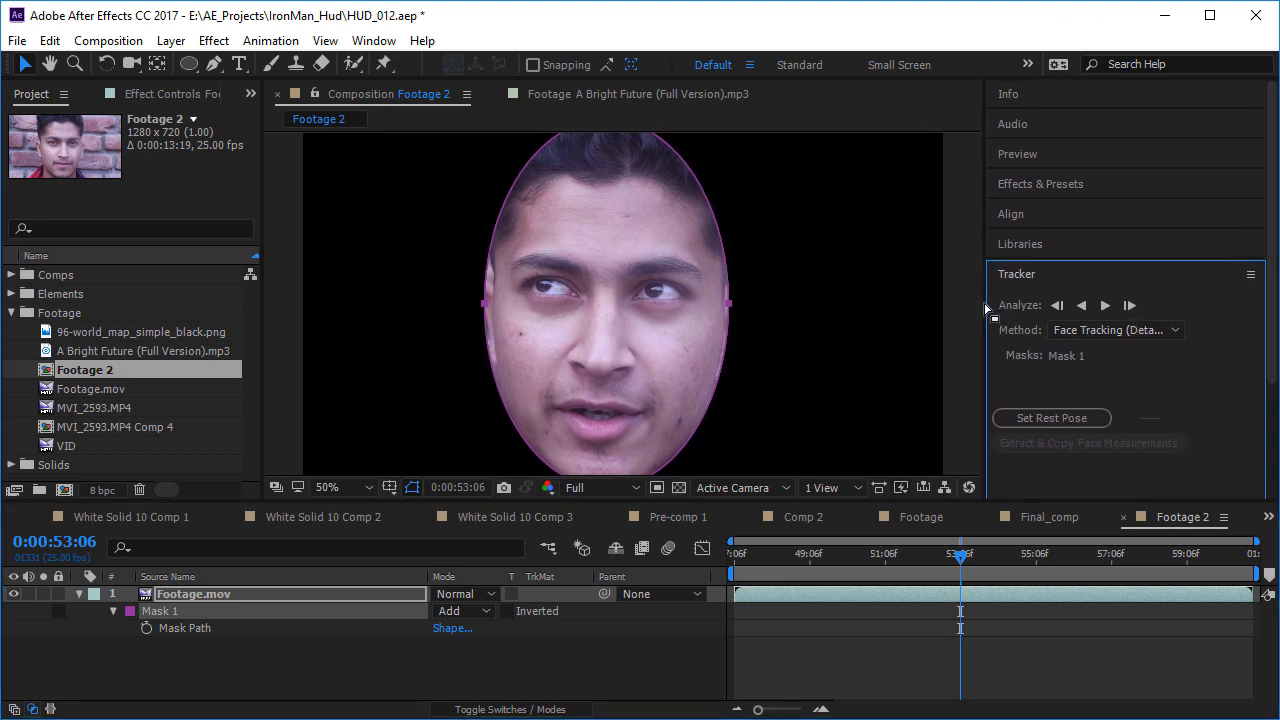
- Track Mask 1 forward from 0:00:47:06 using the Face Tracking (Outline Only) method
{"action": "left_click", "coordinate": [1094, 329]}
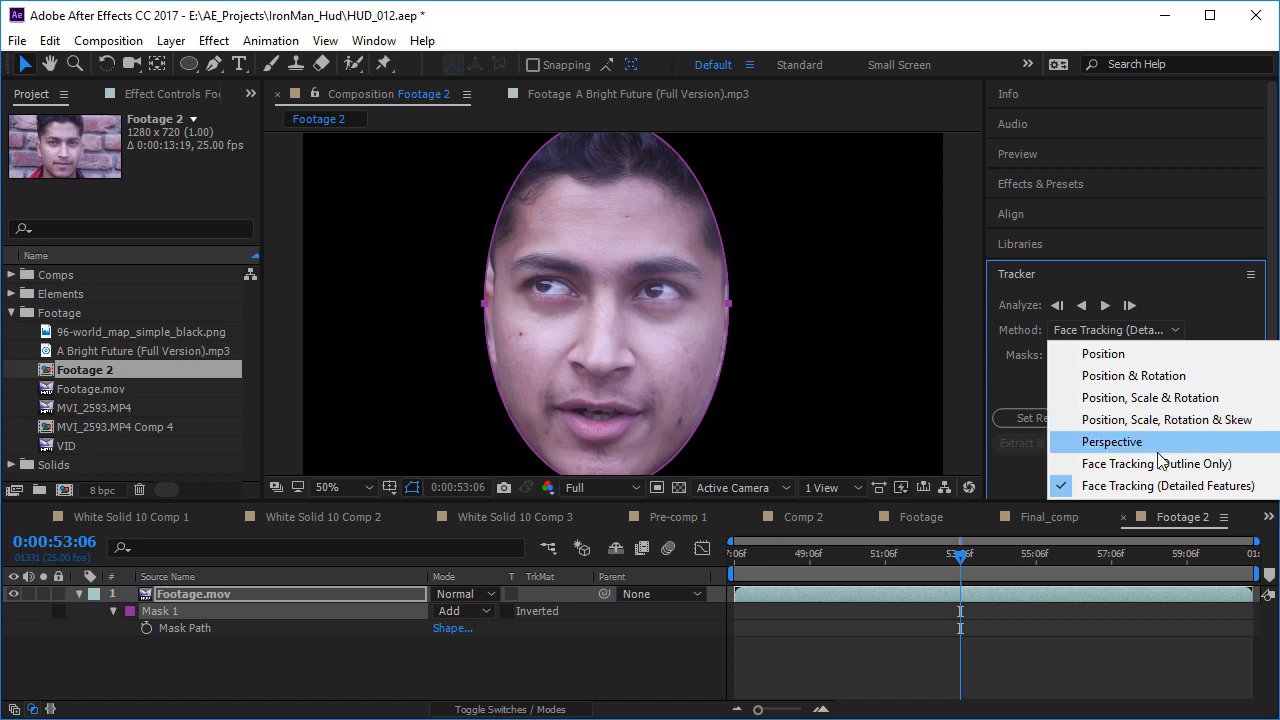
{"action": "left_click", "coordinate": [1090, 465]}
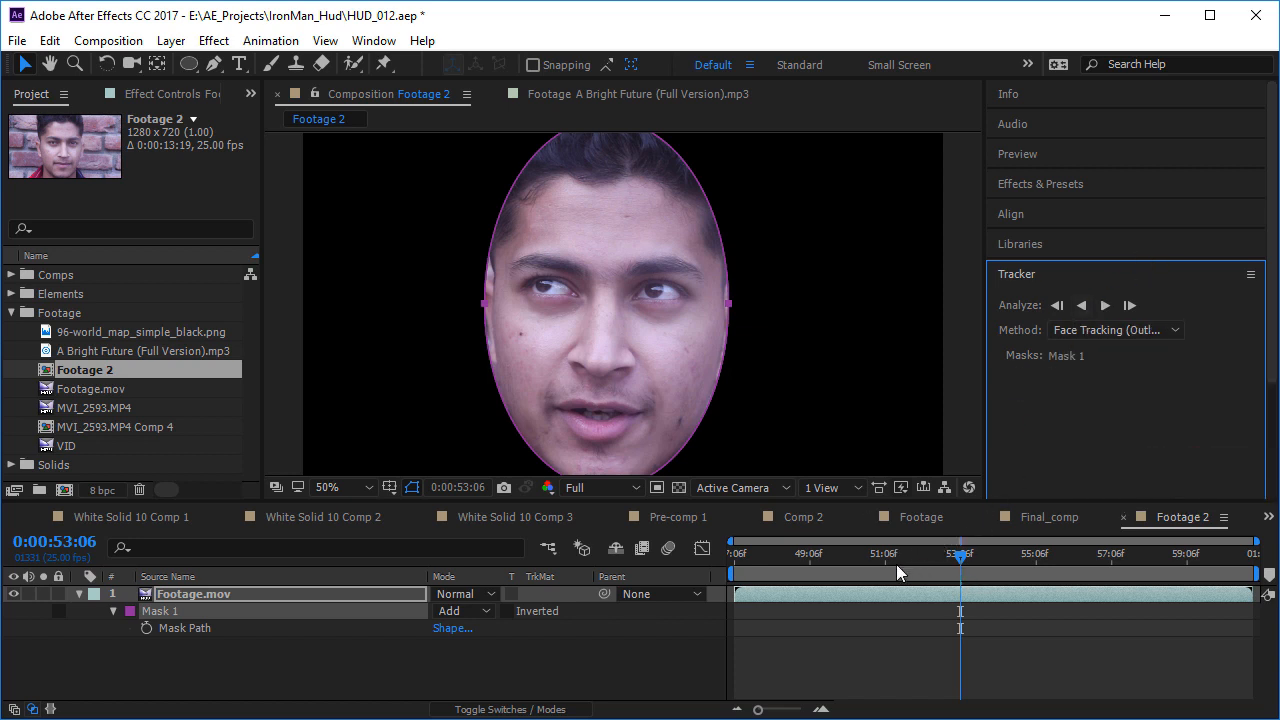
{"action": "left_click_drag", "start_coordinate": [896, 564], "coordinate": [685, 556]}
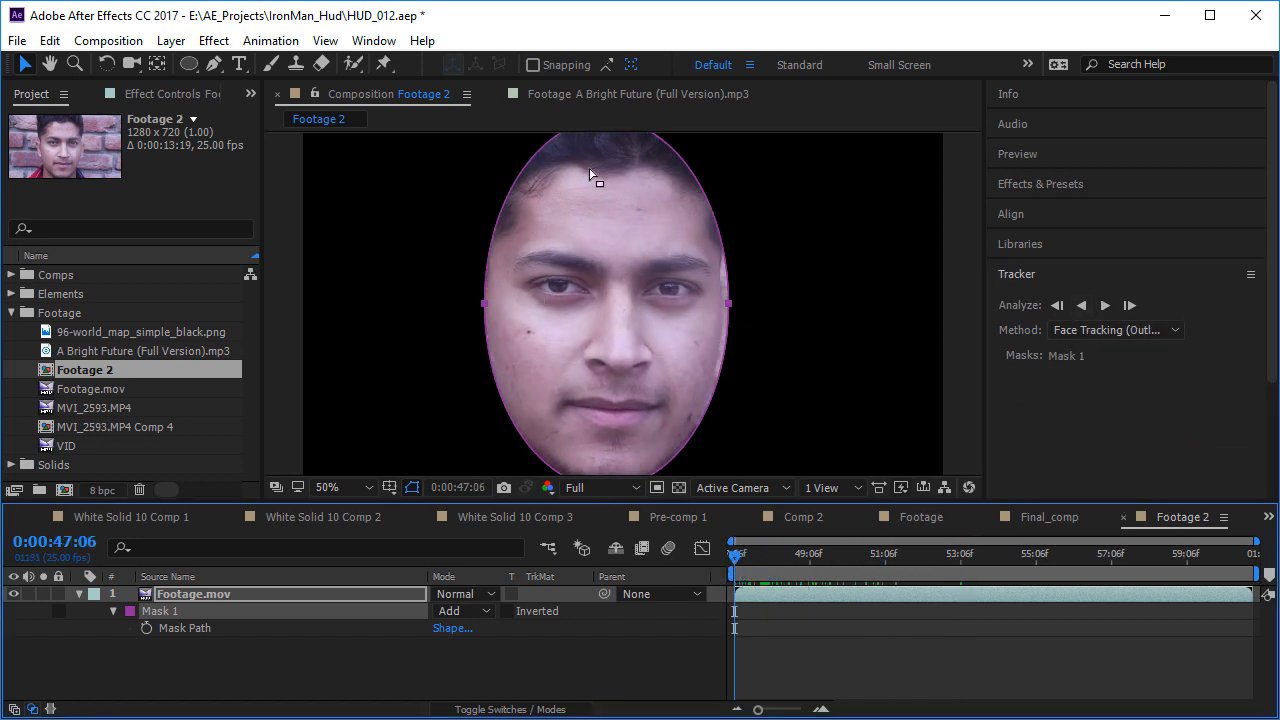
{"action": "left_click", "coordinate": [1104, 307]}
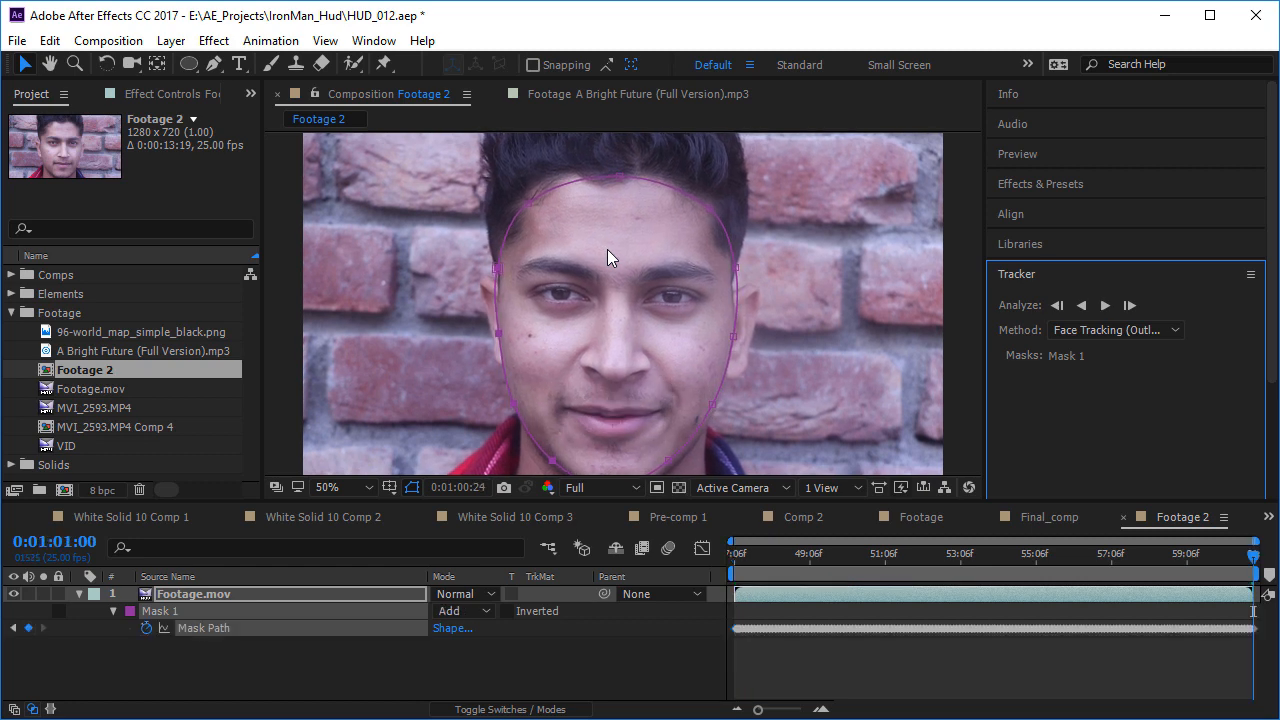
- Check the outline-only track at several frames and undo that tracking
{"action": "left_click_drag", "start_coordinate": [835, 558], "coordinate": [876, 551]}
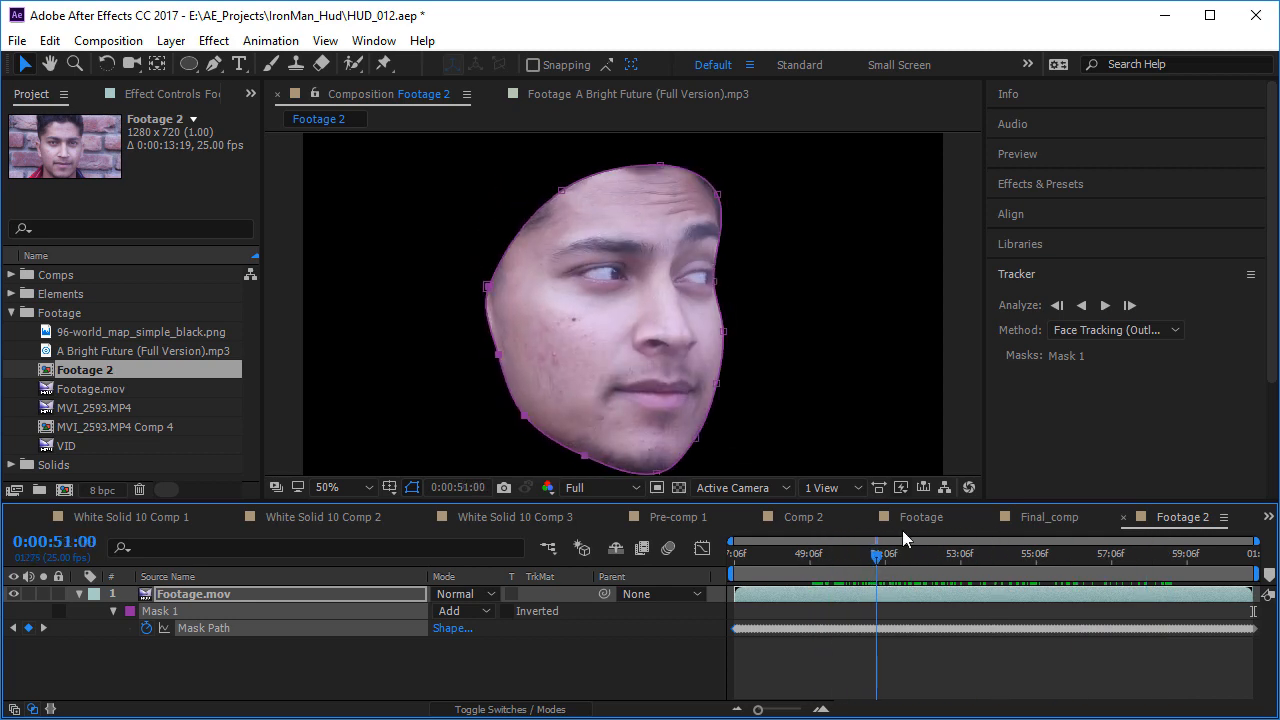
{"action": "left_click", "coordinate": [1118, 330]}
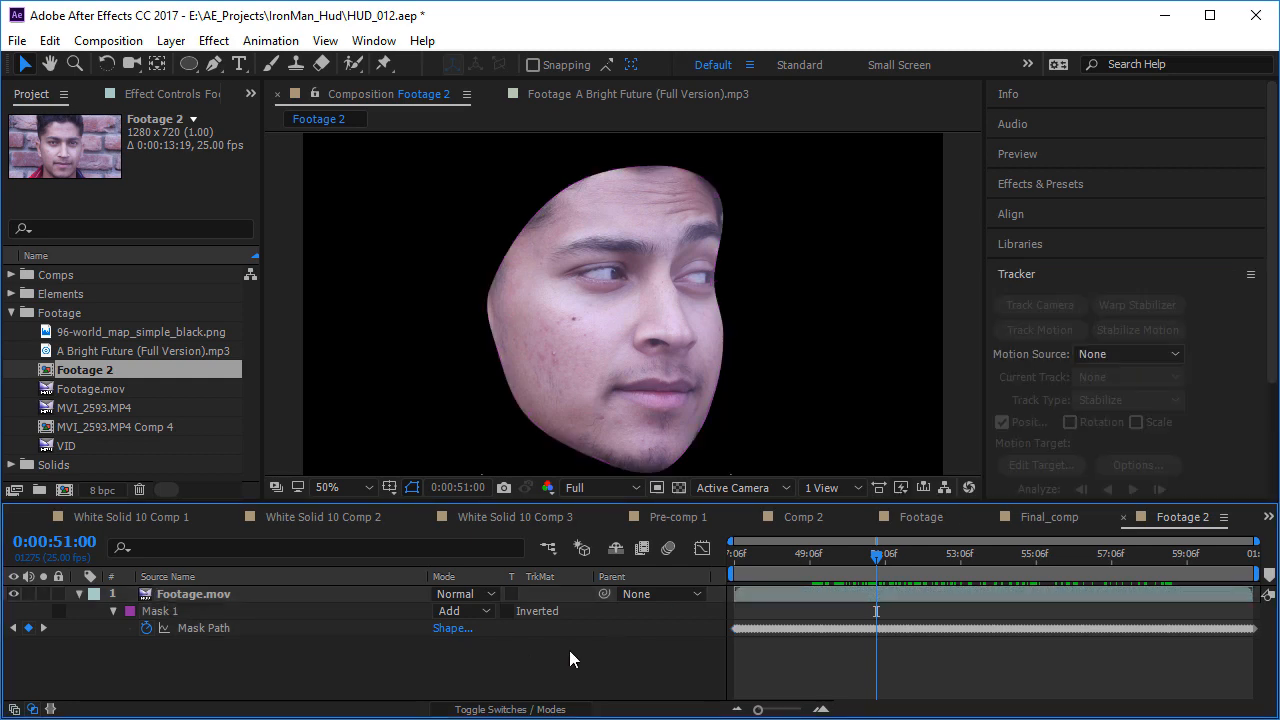
{"action": "left_click_drag", "start_coordinate": [815, 554], "coordinate": [849, 554]}
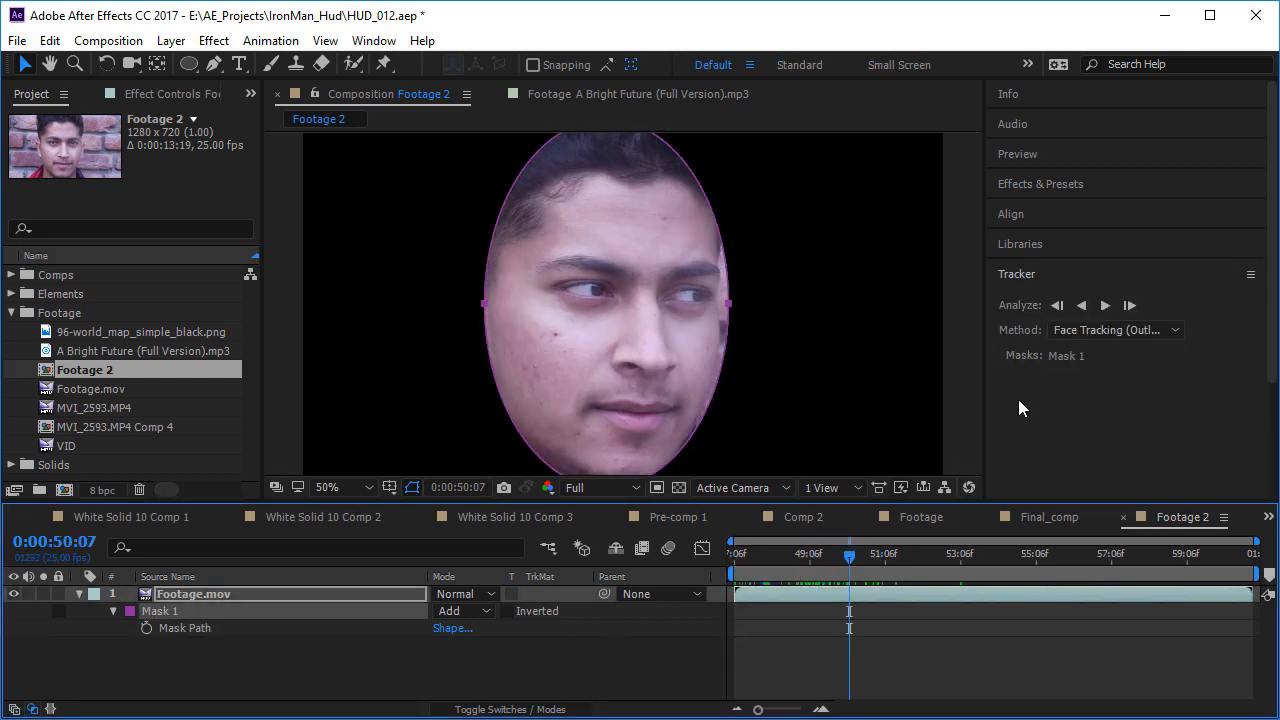
- Set the tracking method to Face Tracking (Detailed Features) and scrub through the footage from 0:00:47:06 to examine the head poses
{"action": "left_click", "coordinate": [1090, 330]}
{"action": "left_click", "coordinate": [1122, 486]}
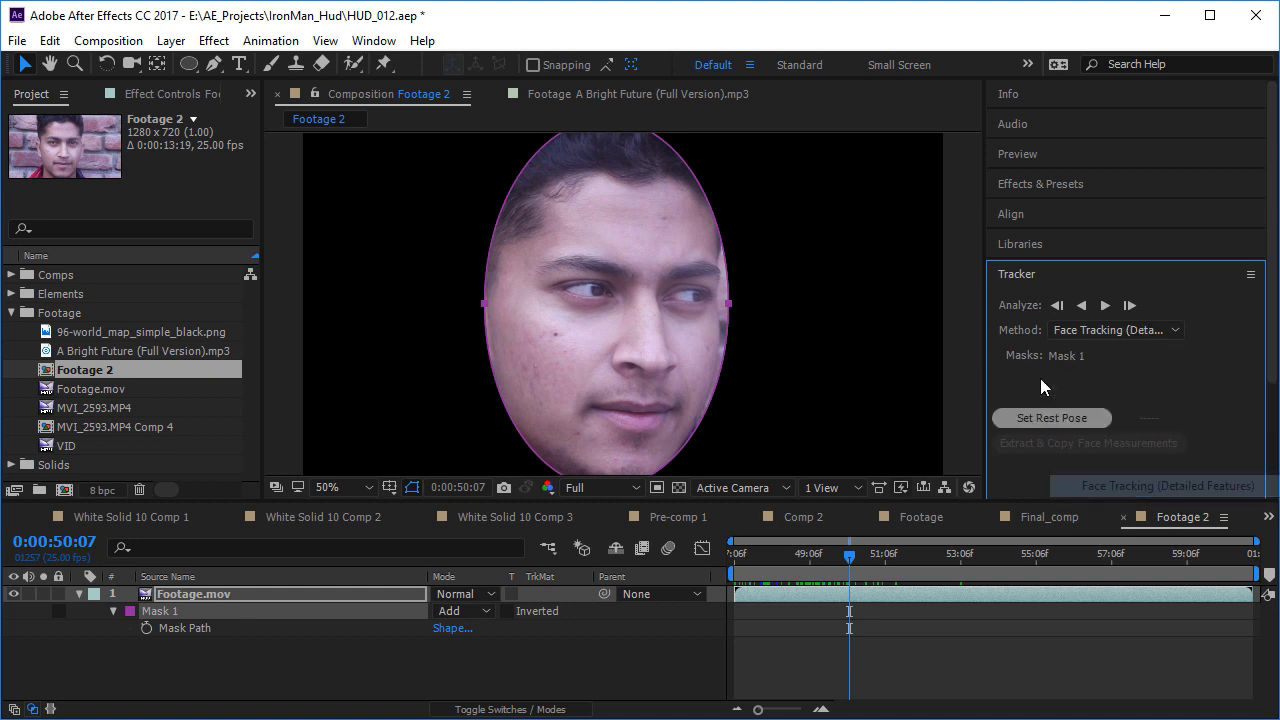
{"action": "left_click_drag", "start_coordinate": [850, 558], "coordinate": [662, 569]}
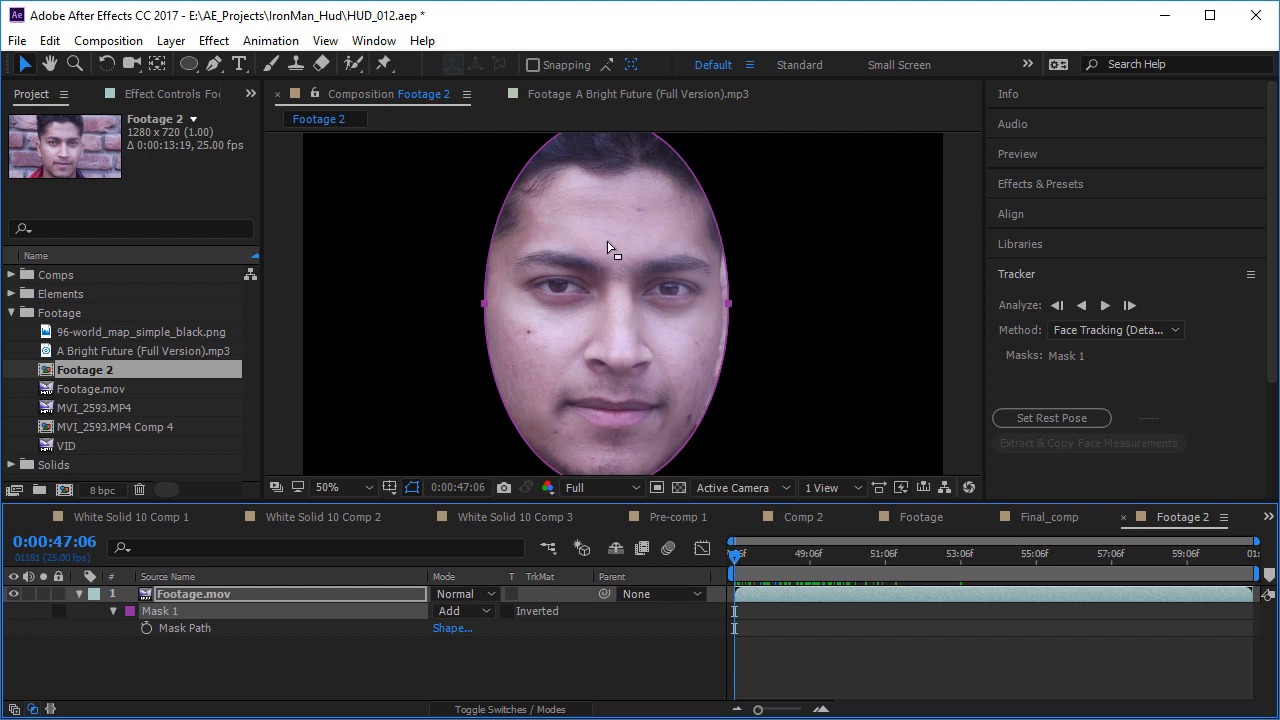
{"action": "left_click_drag", "start_coordinate": [832, 572], "coordinate": [947, 580]}
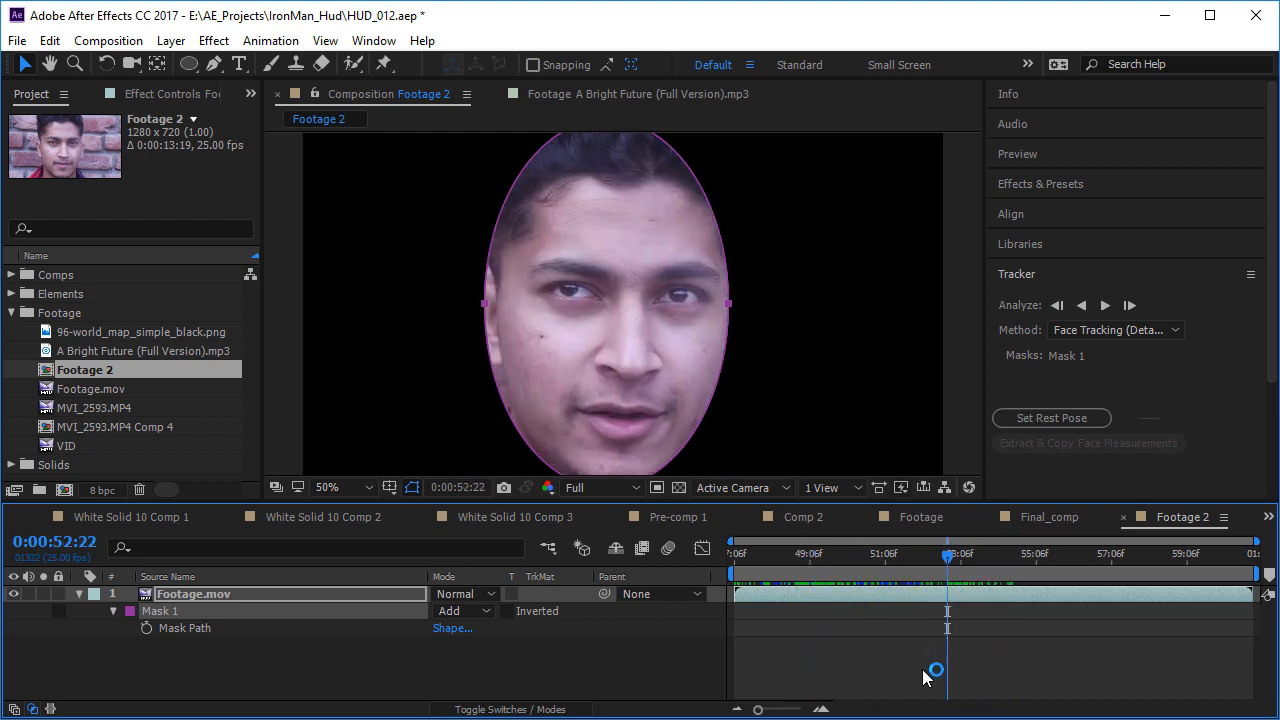
{"action": "mouse_move", "coordinate": [955, 582]}
{"action": "left_mouse_down"}
{"action": "mouse_move", "coordinate": [1046, 590]}
{"action": "mouse_move", "coordinate": [871, 578]}
{"action": "mouse_move", "coordinate": [1005, 585]}
{"action": "mouse_move", "coordinate": [964, 593]}
{"action": "left_mouse_up"}
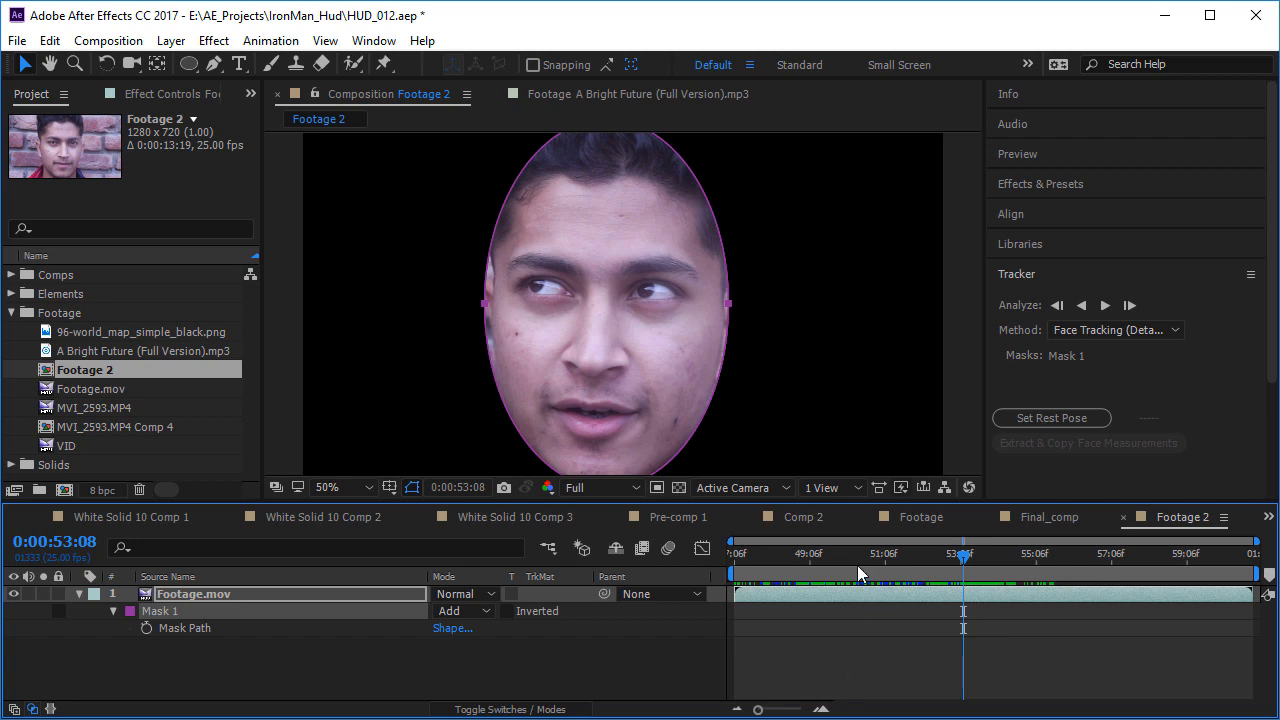
{"action": "left_click_drag", "start_coordinate": [857, 565], "coordinate": [812, 590]}
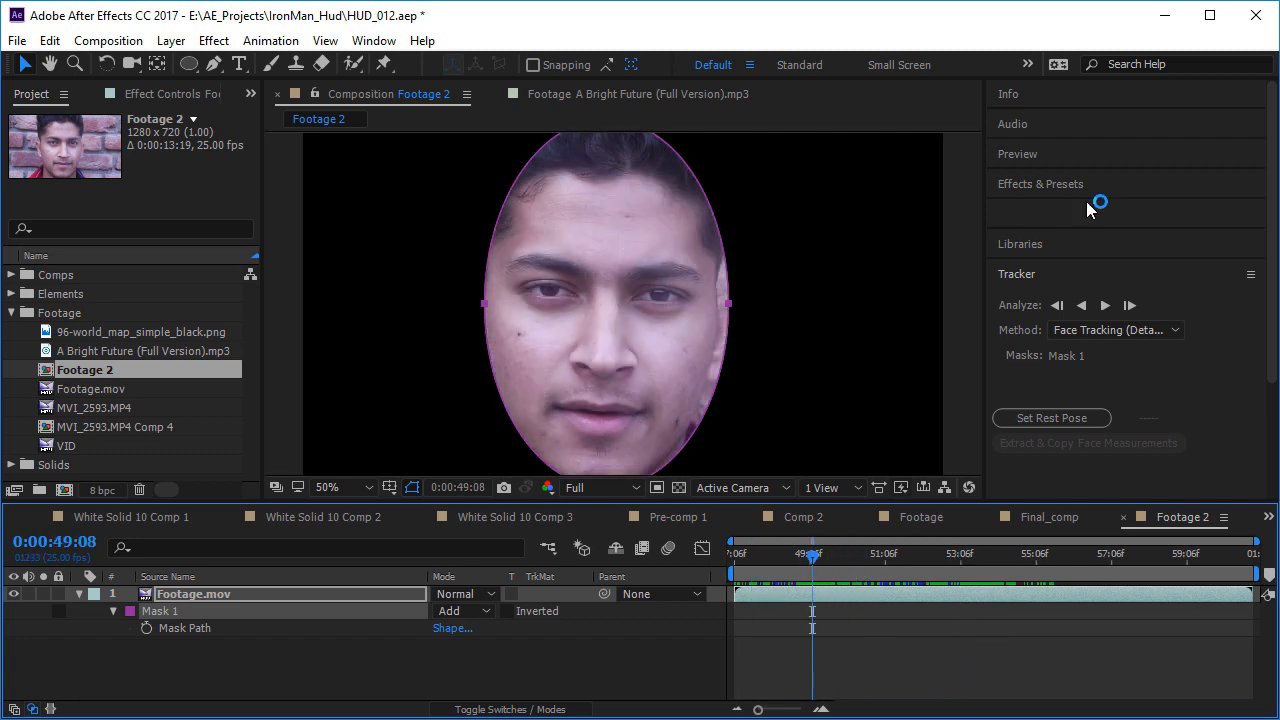
- Track Mask 1 forward from 0:00:47:06 using the Face Tracking (Detailed Features) method
{"action": "left_click", "coordinate": [1125, 330]}
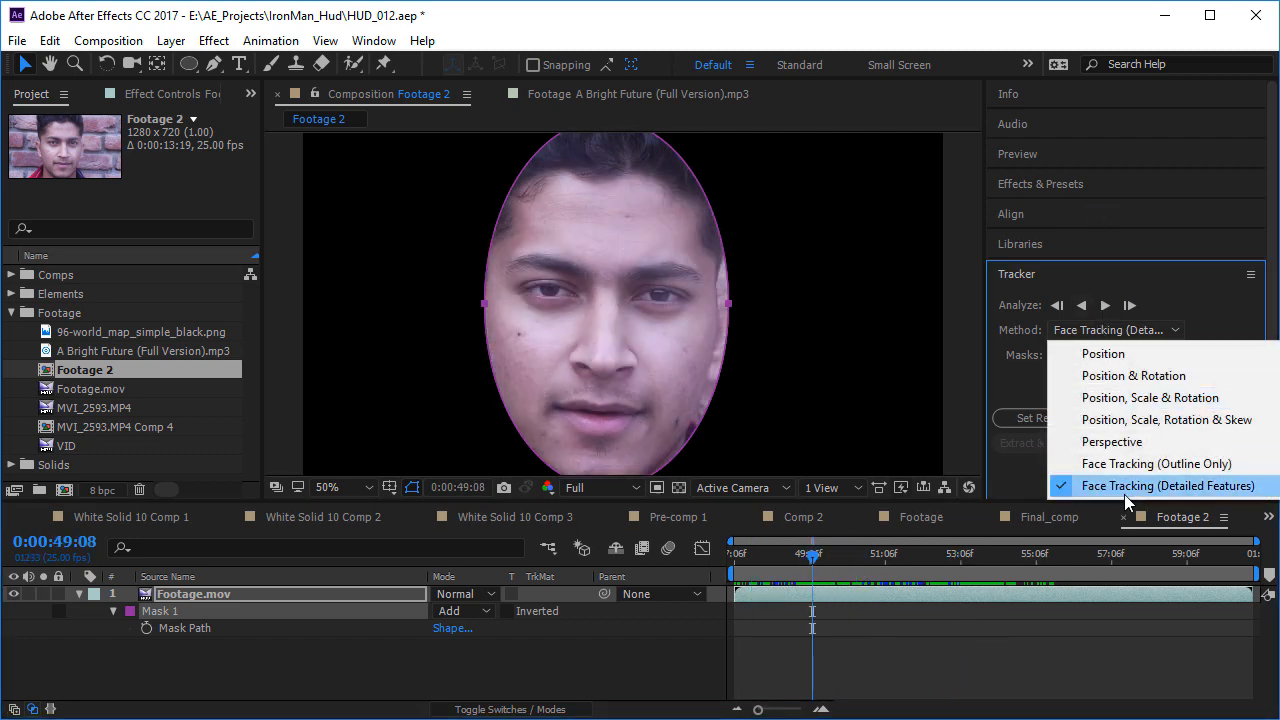
{"action": "left_click", "coordinate": [1002, 376]}
{"action": "left_click", "coordinate": [1120, 330]}
{"action": "left_click", "coordinate": [1195, 488]}
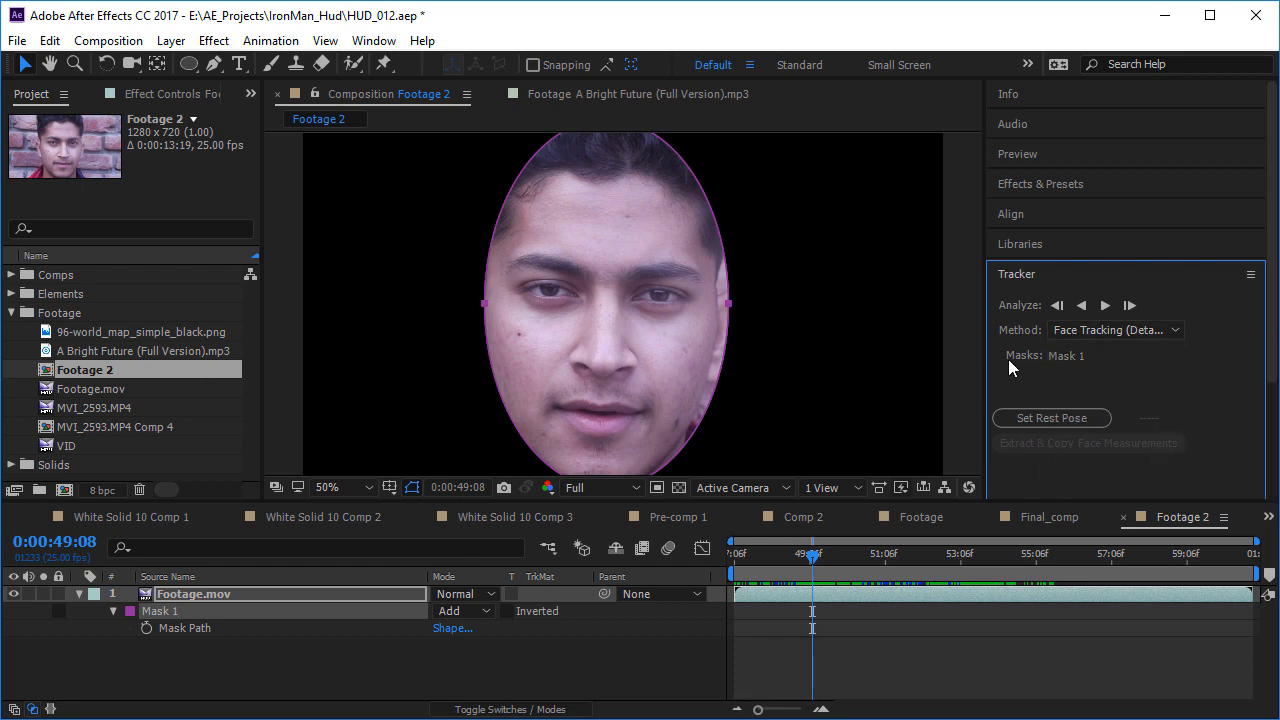
{"action": "left_click_drag", "start_coordinate": [786, 562], "coordinate": [556, 548]}
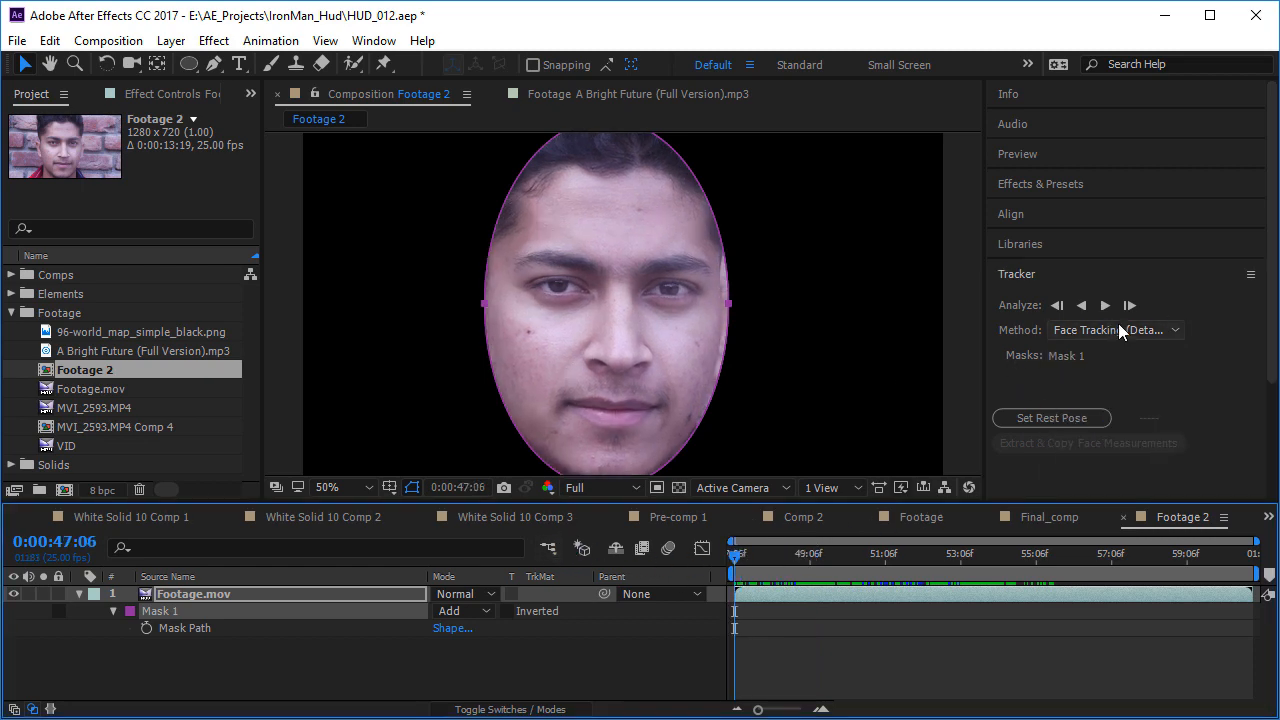
{"action": "left_click", "coordinate": [1106, 305]}
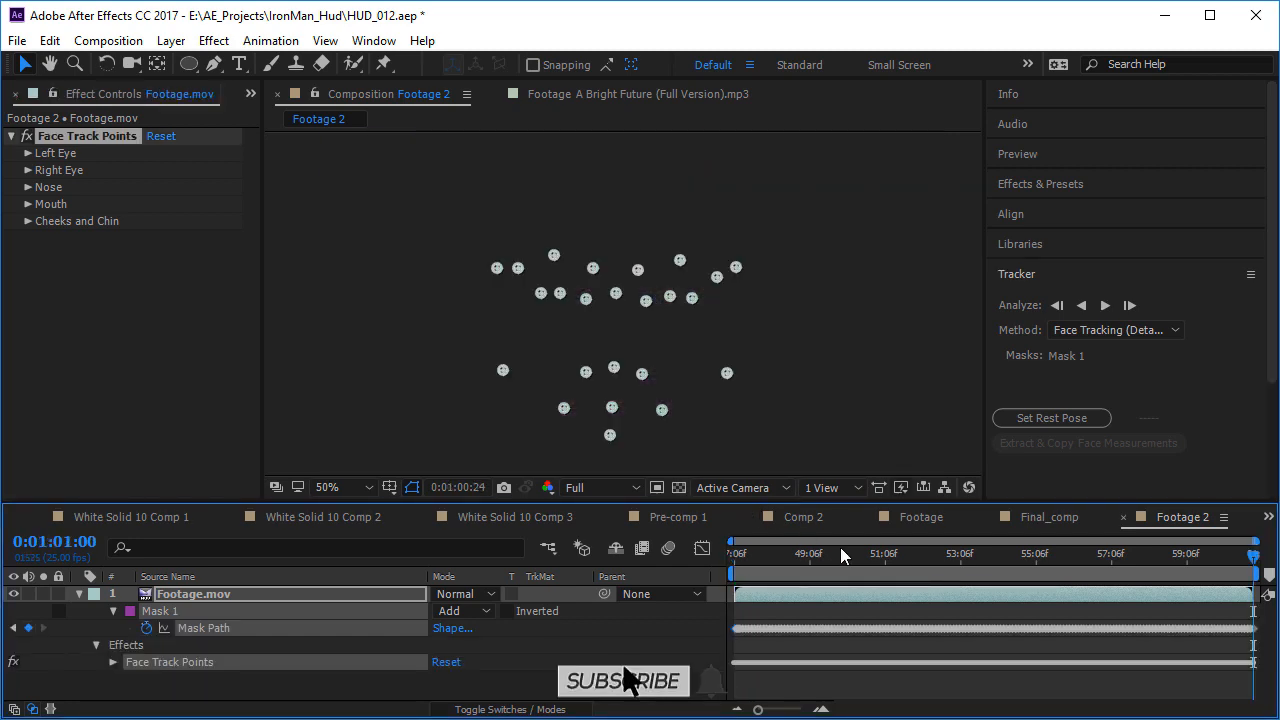
- Scrub through the tracked footage and select the Face Track Points effect to examine how the points follow the face
{"action": "left_click_drag", "start_coordinate": [1089, 558], "coordinate": [915, 553]}
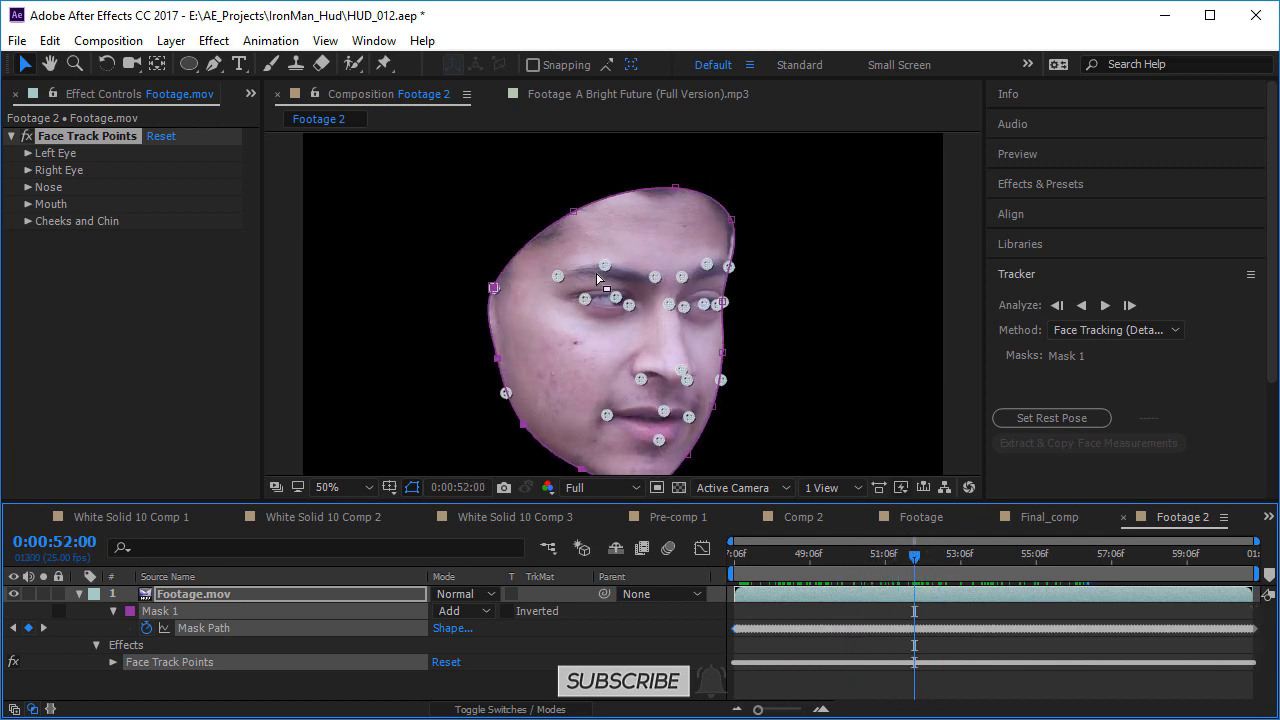
{"action": "left_click_drag", "start_coordinate": [817, 575], "coordinate": [947, 580]}
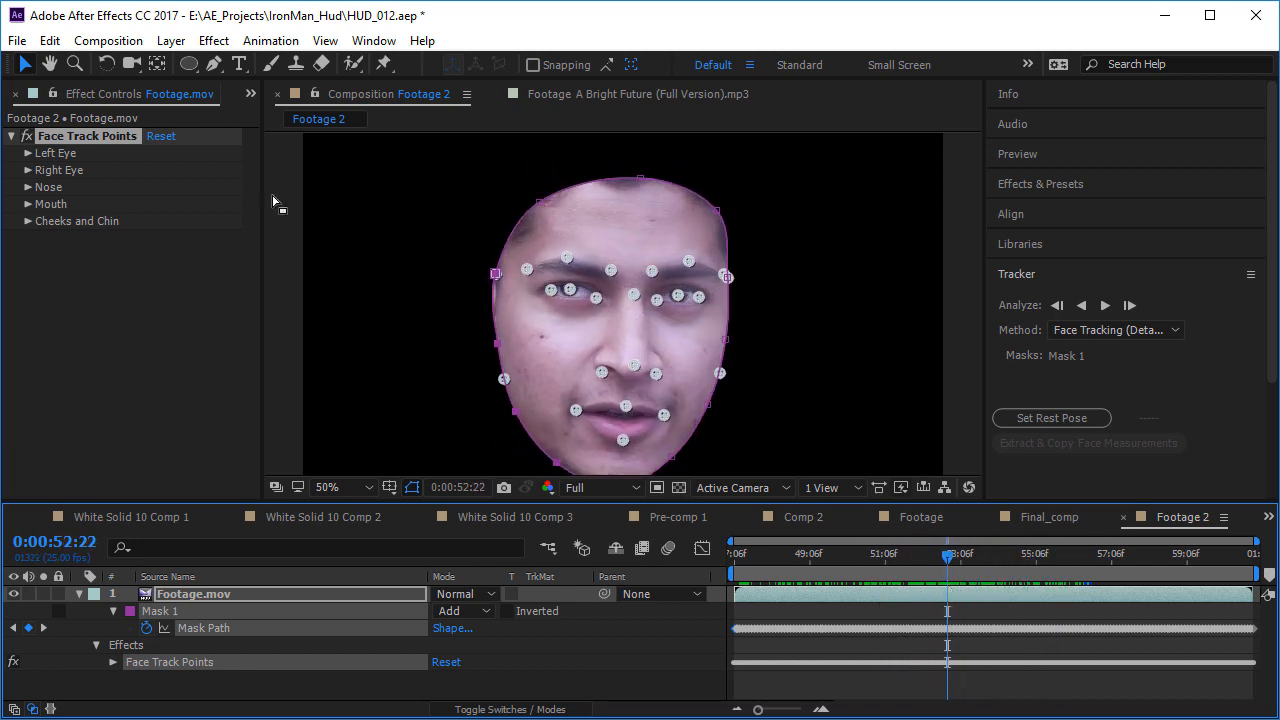
{"action": "left_click", "coordinate": [88, 141]}
{"action": "left_click", "coordinate": [85, 139]}
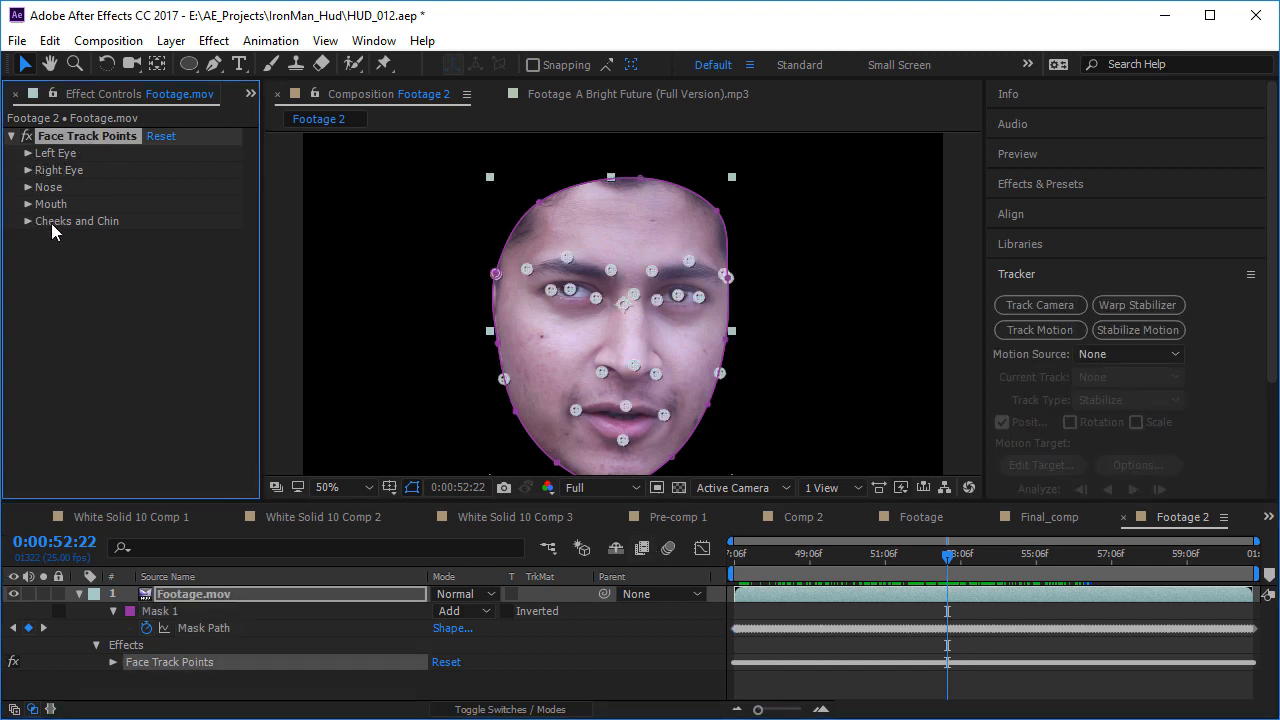
- Expand the Nose group of Face Track Points and compare its point coordinates at different frames
{"action": "left_click", "coordinate": [28, 188]}
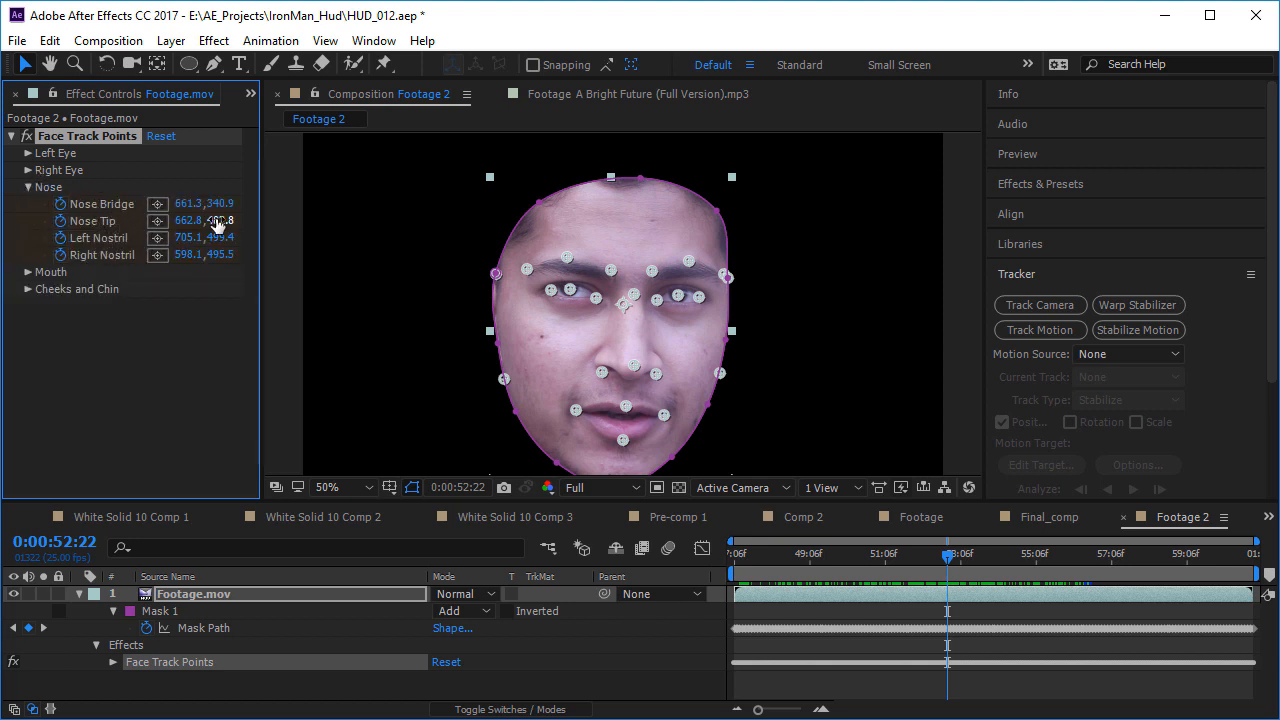
{"action": "left_click", "coordinate": [892, 554]}
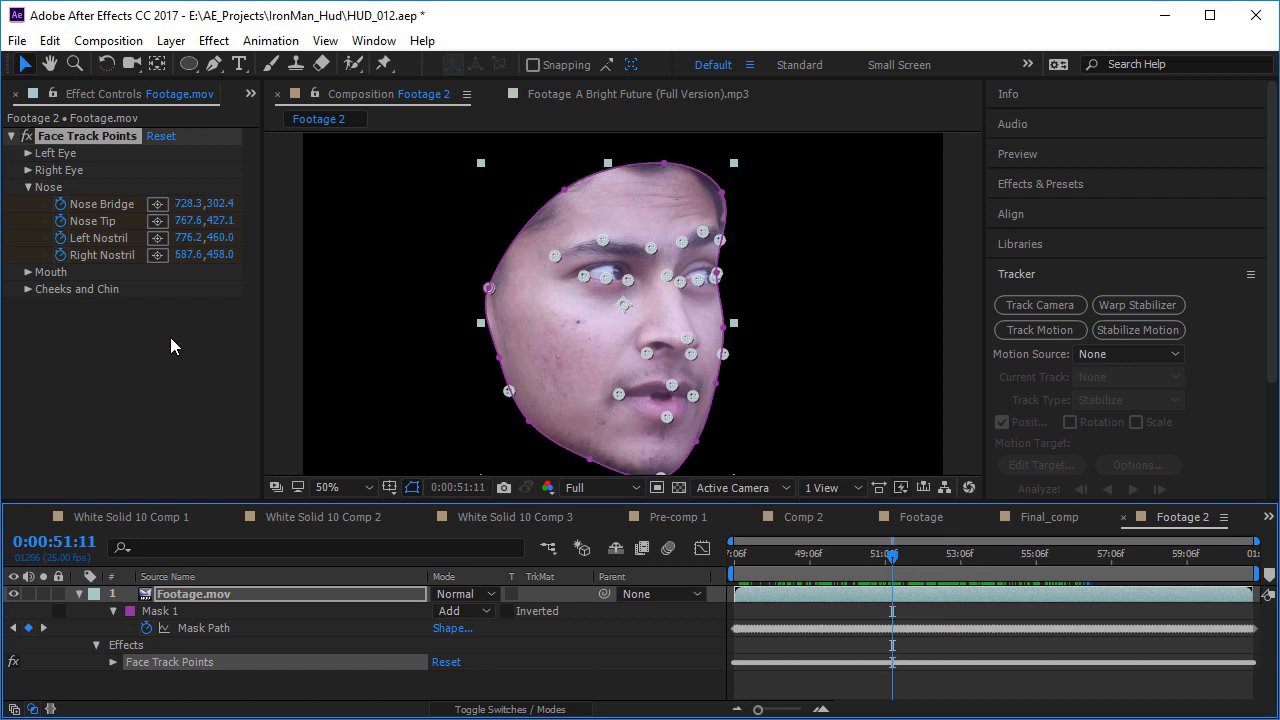
{"action": "mouse_move", "coordinate": [262, 354]}
{"action": "left_mouse_down"}
{"action": "mouse_move", "coordinate": [314, 360]}
{"action": "mouse_move", "coordinate": [240, 357]}
{"action": "mouse_move", "coordinate": [254, 354]}
{"action": "left_mouse_up"}
{"action": "mouse_move", "coordinate": [815, 556]}
{"action": "left_mouse_down"}
{"action": "mouse_move", "coordinate": [934, 556]}
{"action": "mouse_move", "coordinate": [823, 556]}
{"action": "left_mouse_up"}
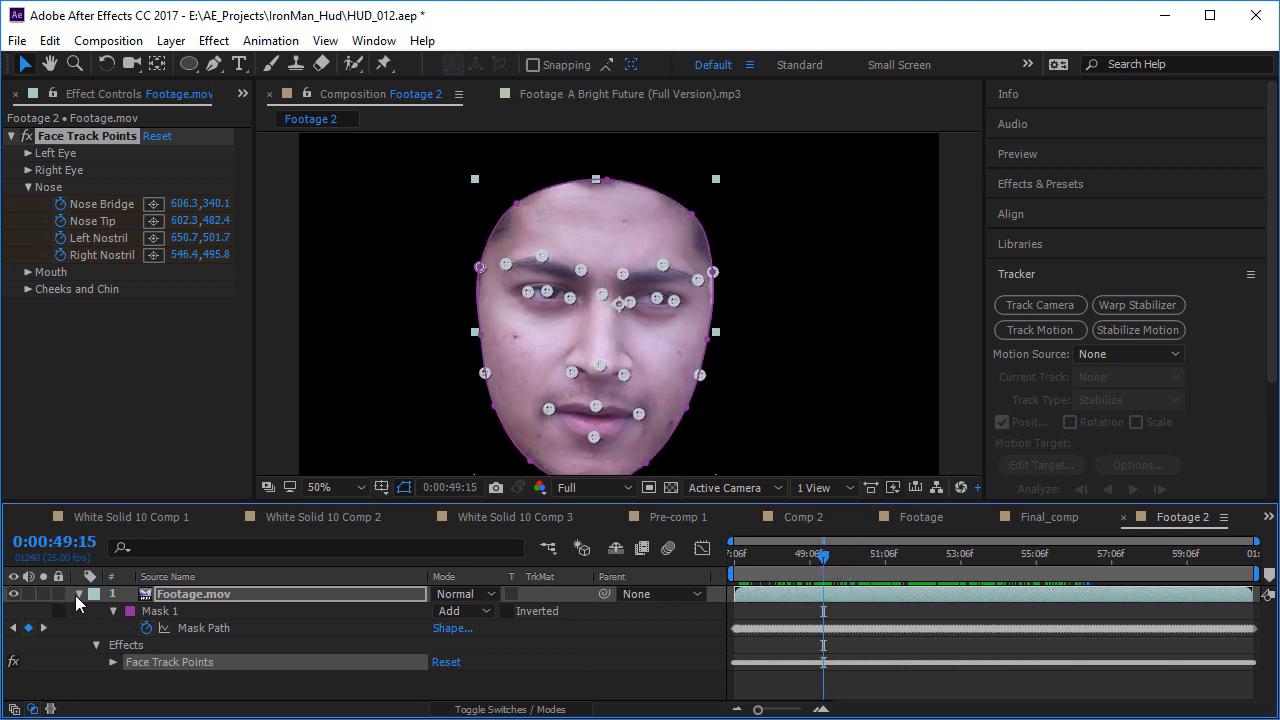
- Set the mode of Mask 1 on the Footage.mov layer to None
{"action": "left_click", "coordinate": [79, 595]}
{"action": "left_click", "coordinate": [80, 596]}
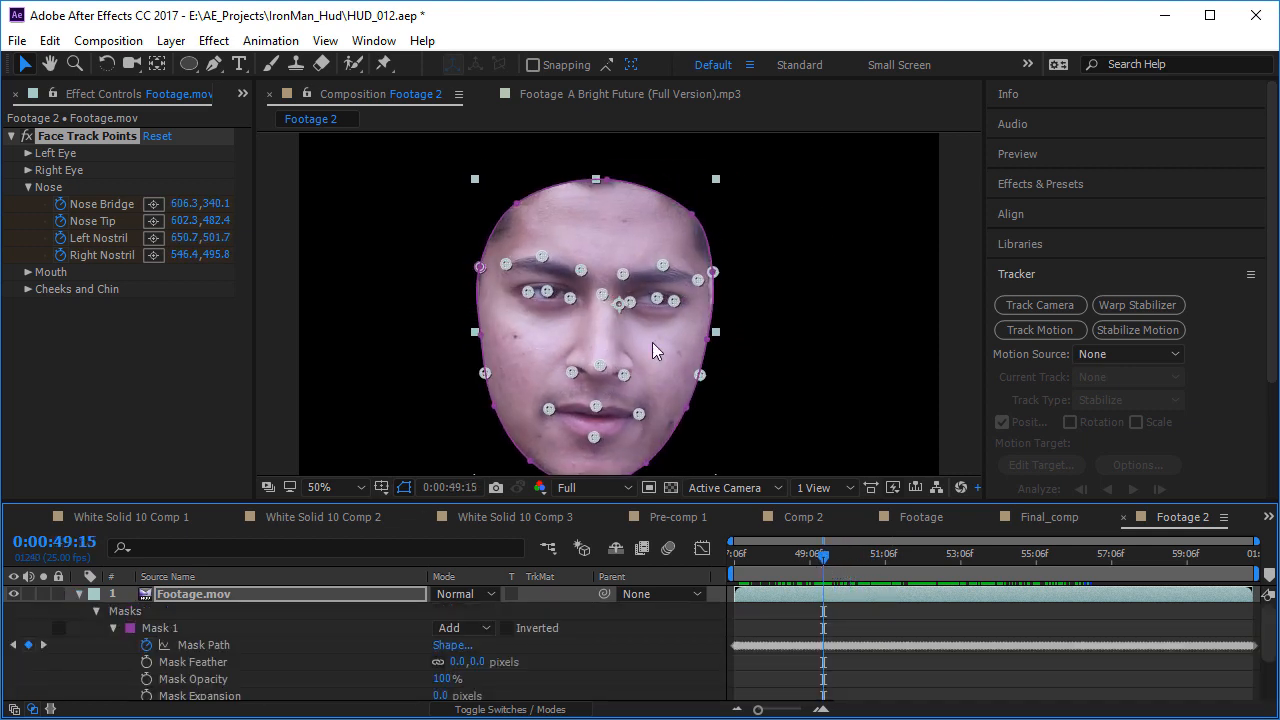
{"action": "left_click", "coordinate": [585, 644]}
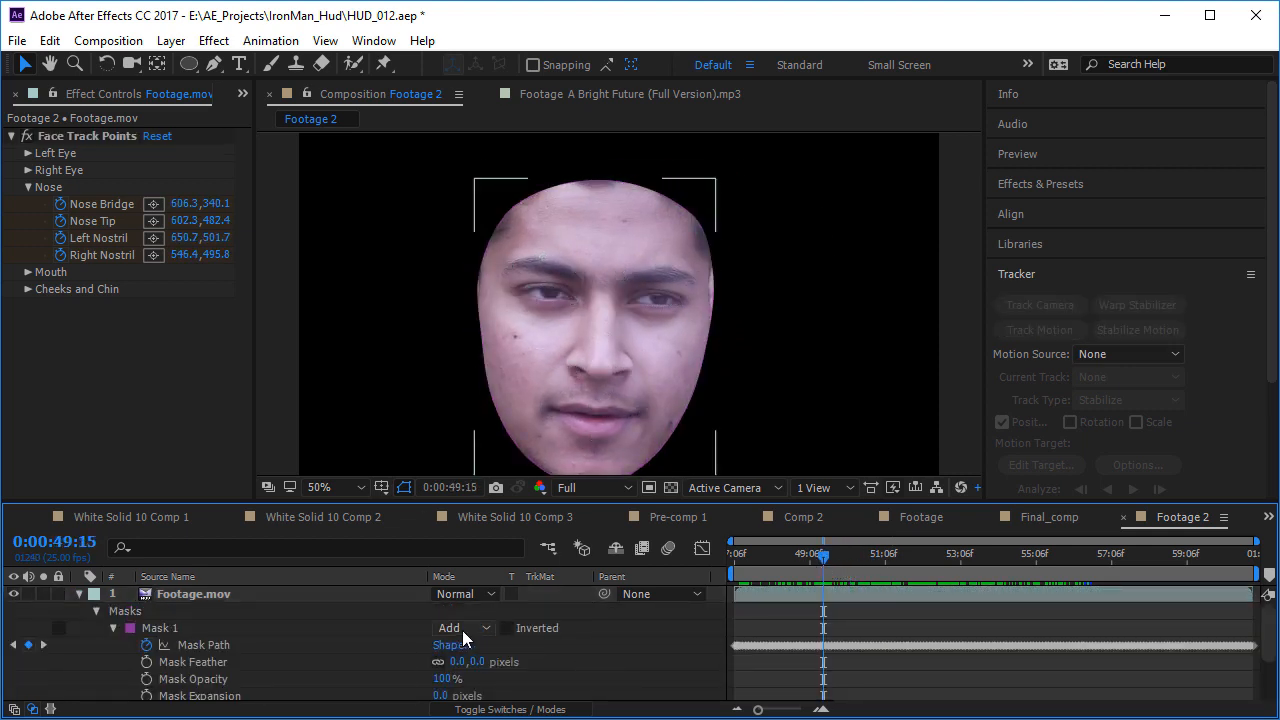
{"action": "left_click", "coordinate": [462, 628]}
{"action": "left_click", "coordinate": [302, 644]}
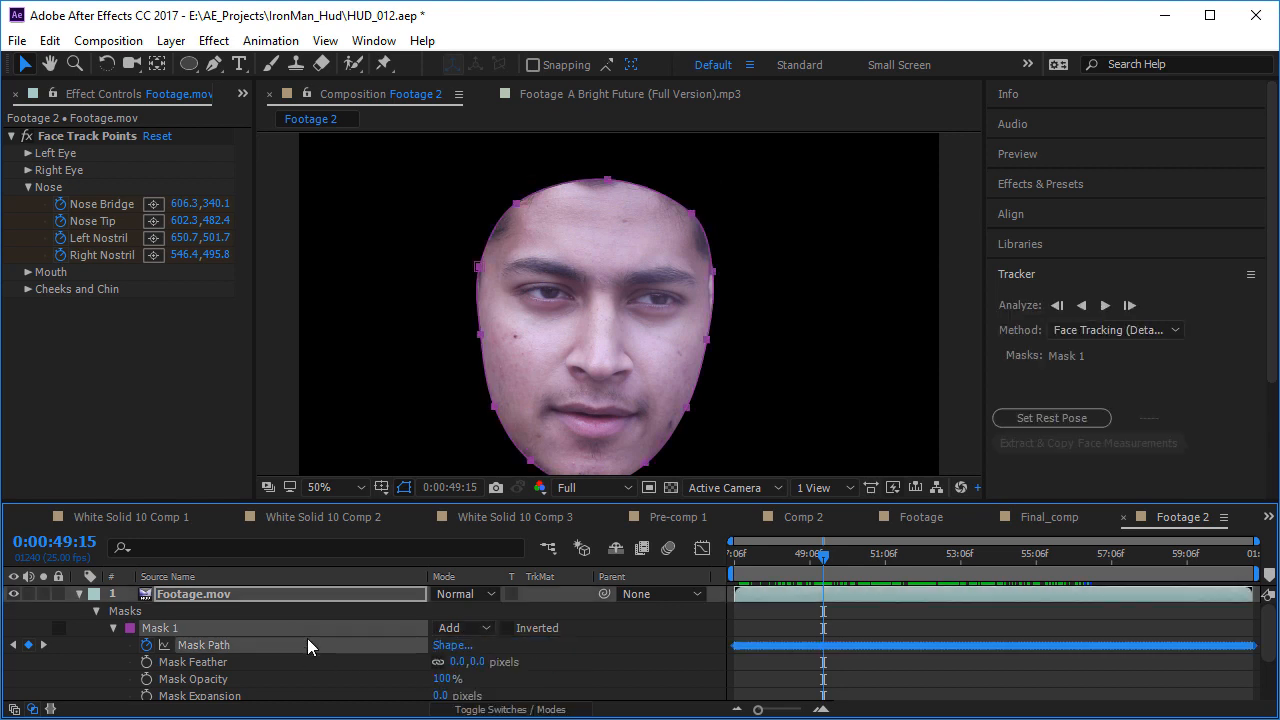
{"action": "left_click", "coordinate": [465, 630]}
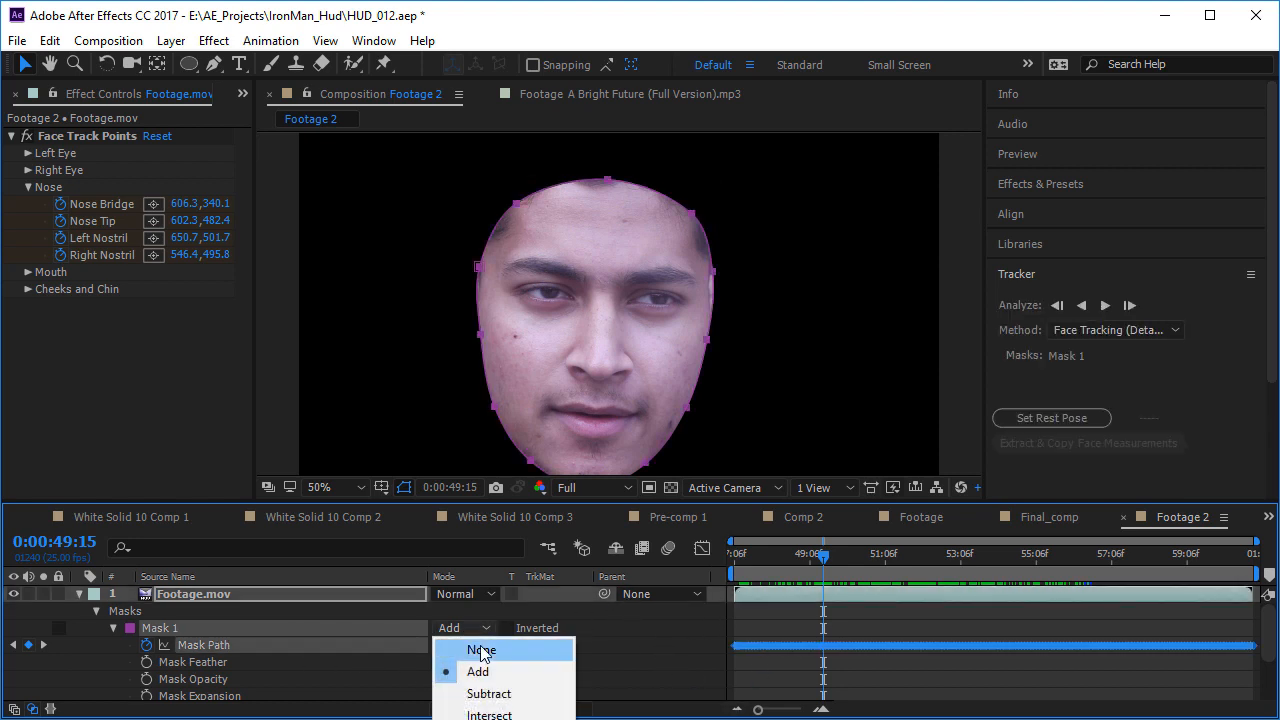
{"action": "left_click", "coordinate": [484, 651]}
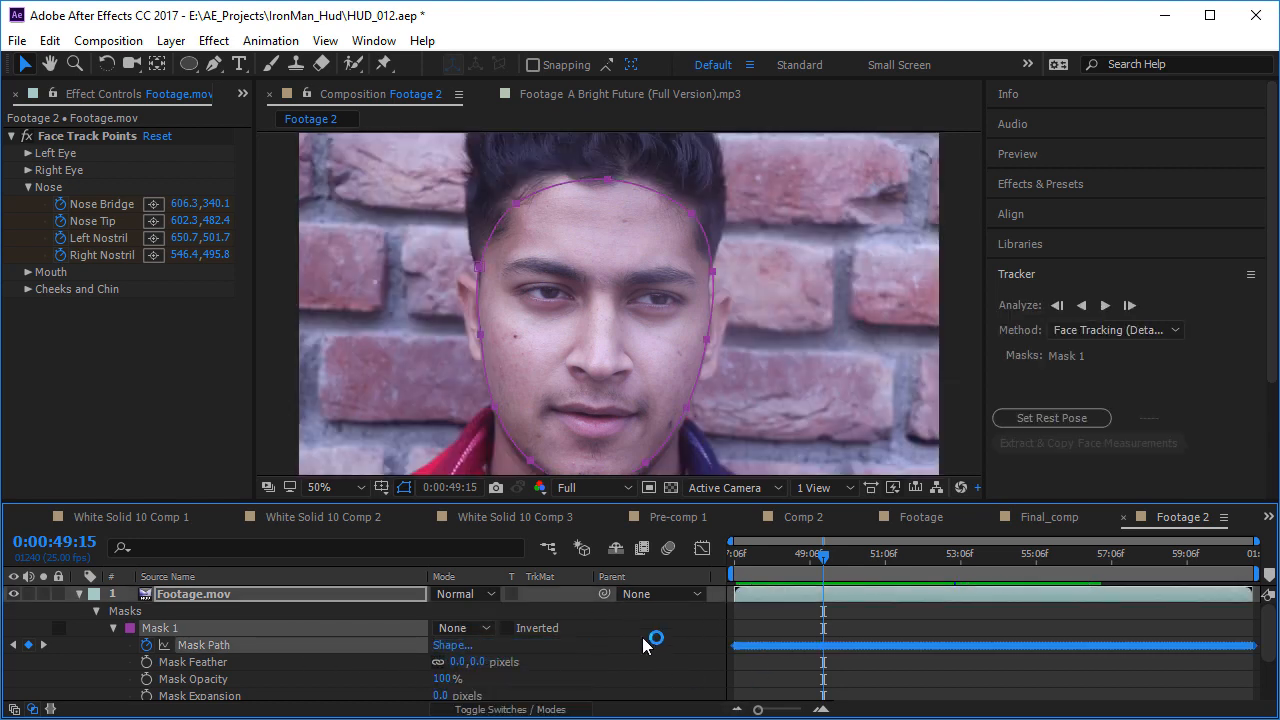
- Collapse the Footage.mov layer's properties and select its Face Track Points effect to display the points over the full footage
{"action": "left_click", "coordinate": [80, 593]}
{"action": "left_click", "coordinate": [293, 599]}
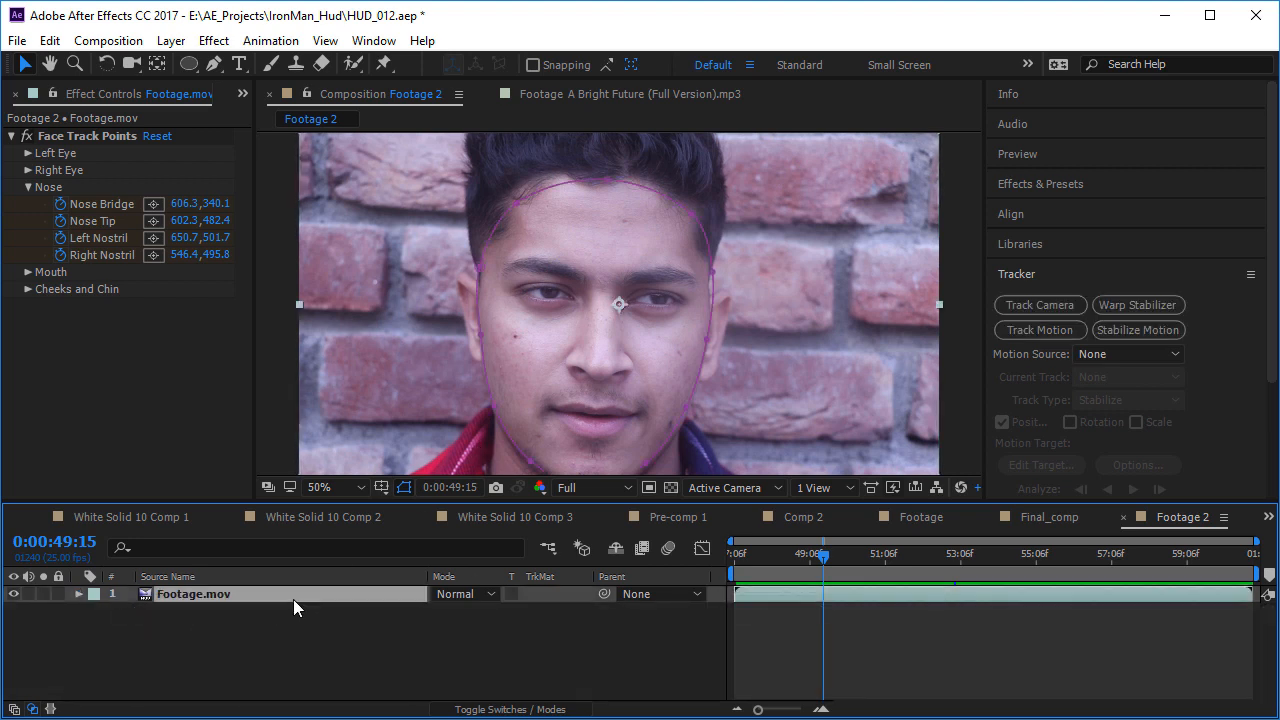
{"action": "left_click", "coordinate": [65, 133]}
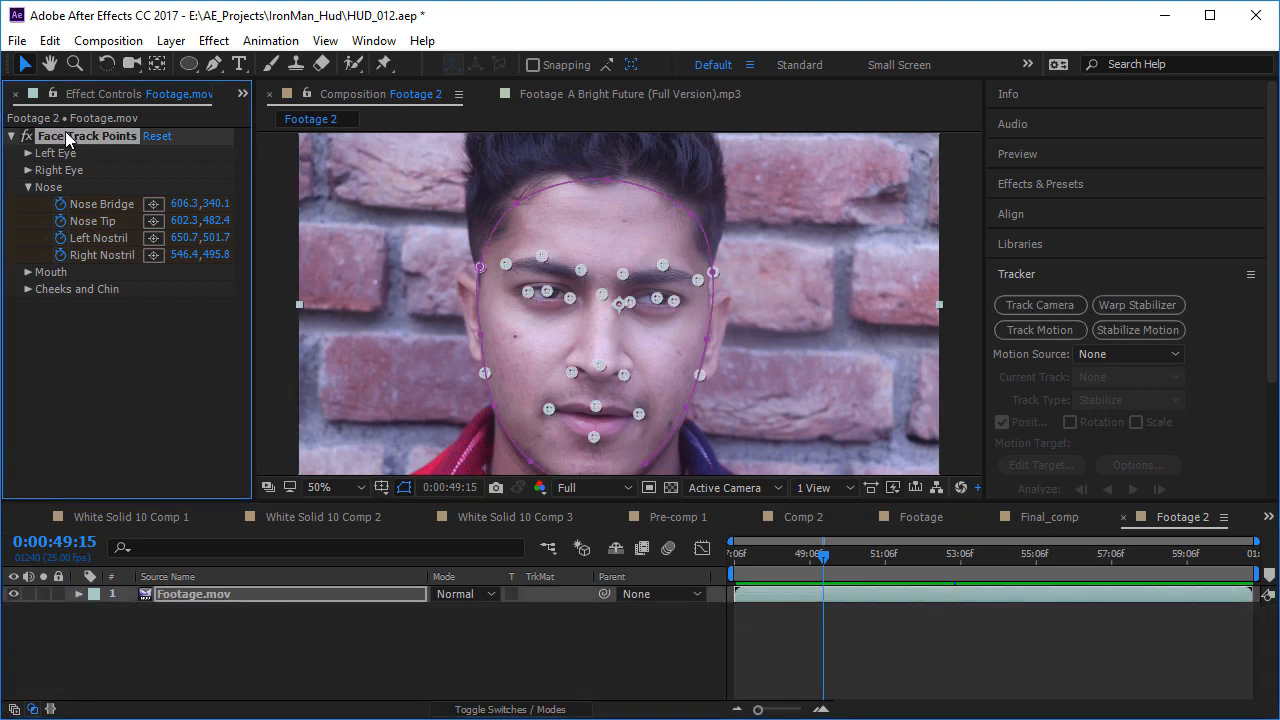
- Create a black text layer reading "Nope!" and place it over the nose at about 606, 510
{"action": "left_click", "coordinate": [239, 64]}
{"action": "left_click", "coordinate": [436, 322]}
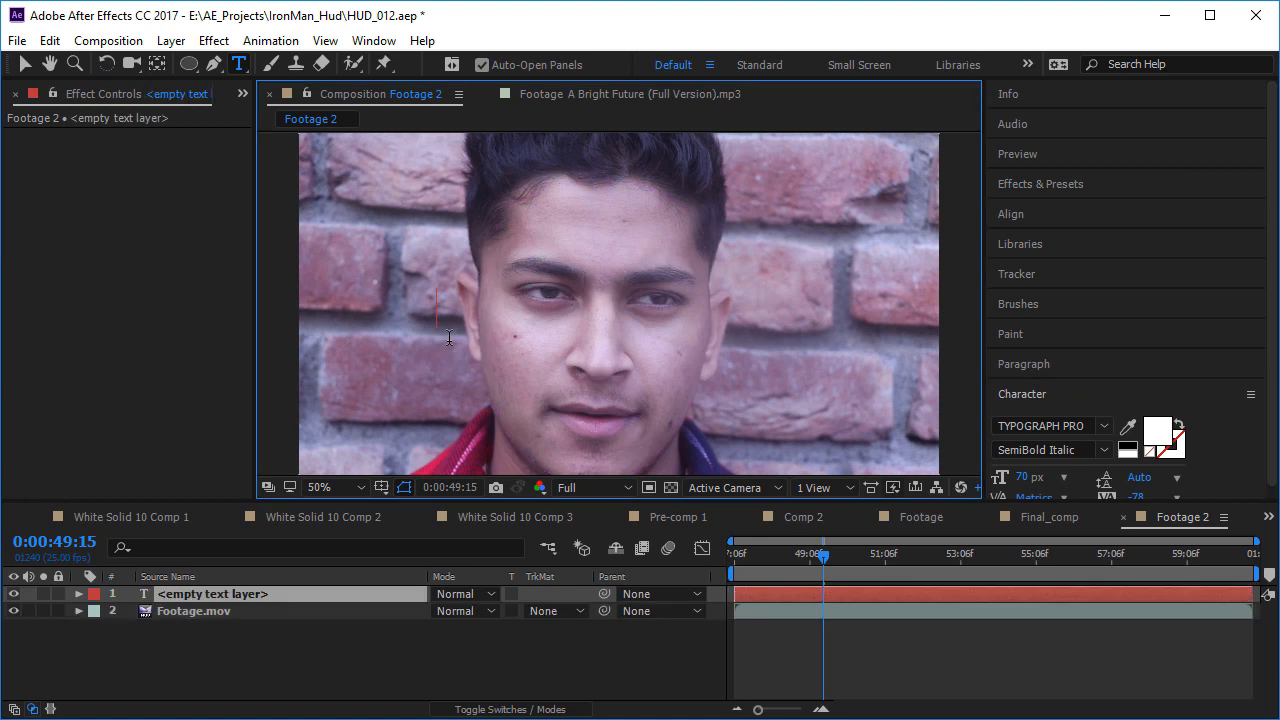
{"action": "type", "text": "Nope!"}
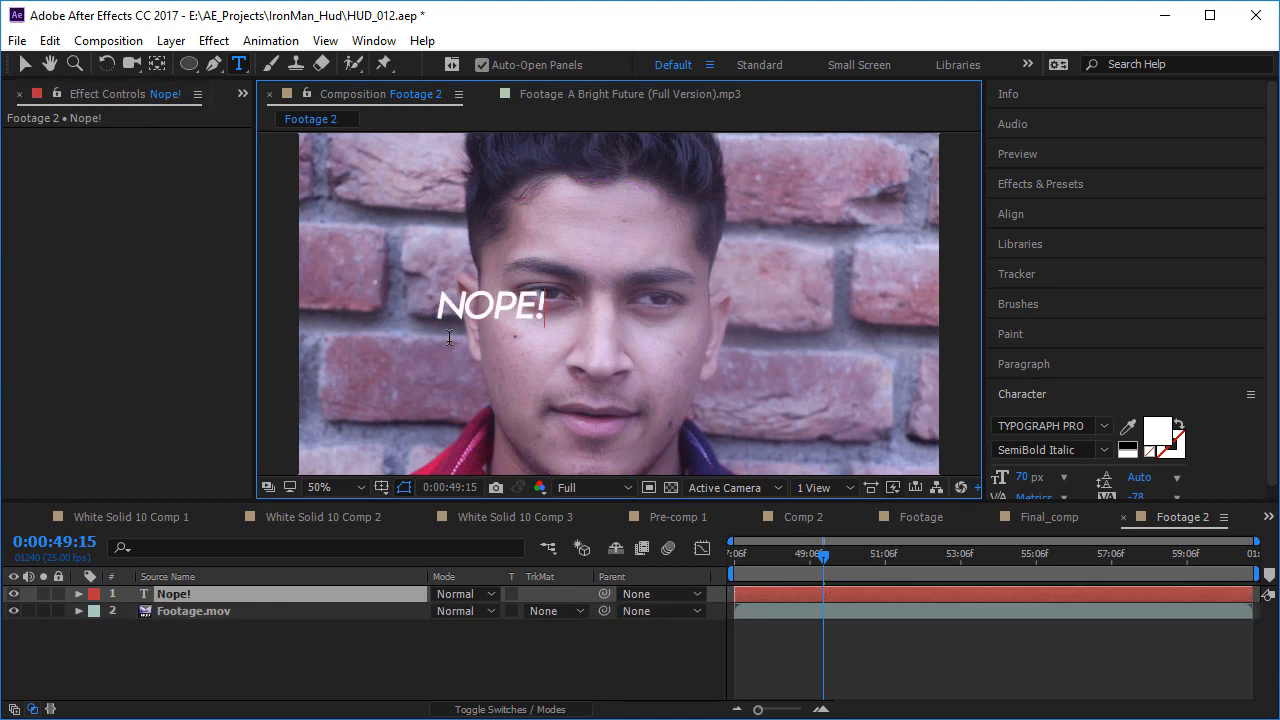
{"action": "key", "text": "ctrl+a"}
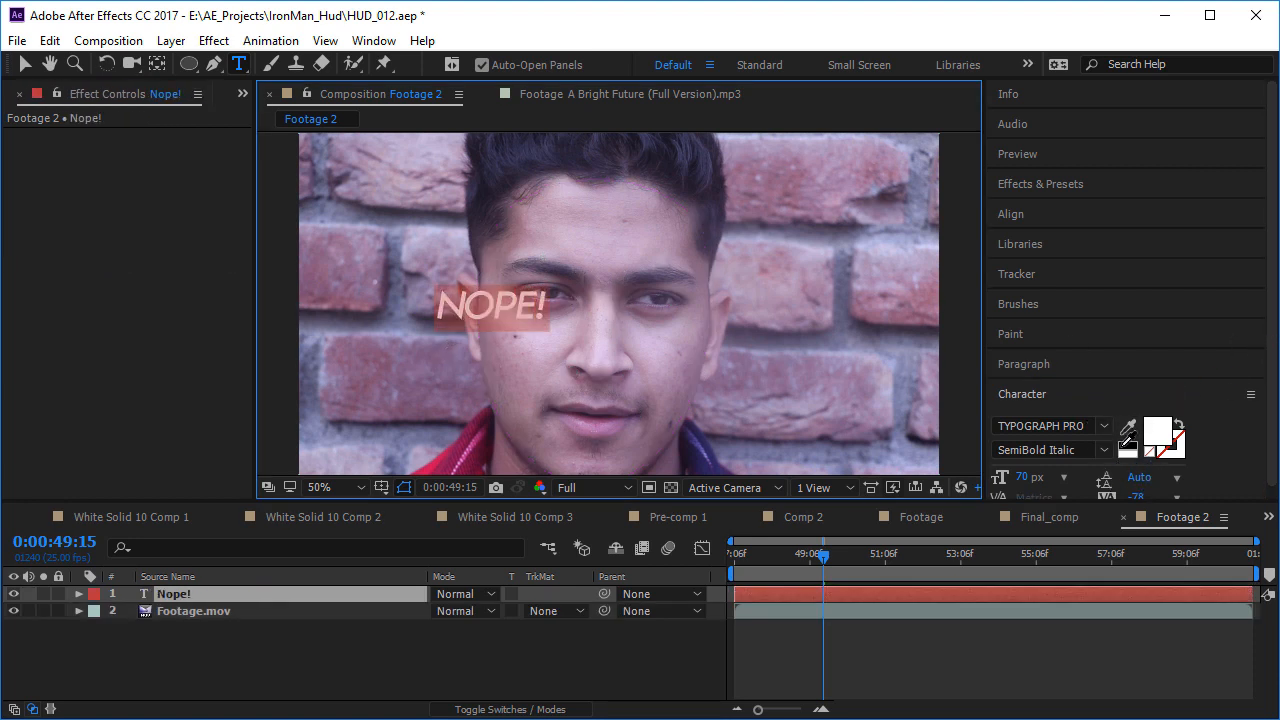
{"action": "left_click", "coordinate": [1127, 446]}
{"action": "left_click", "coordinate": [28, 65]}
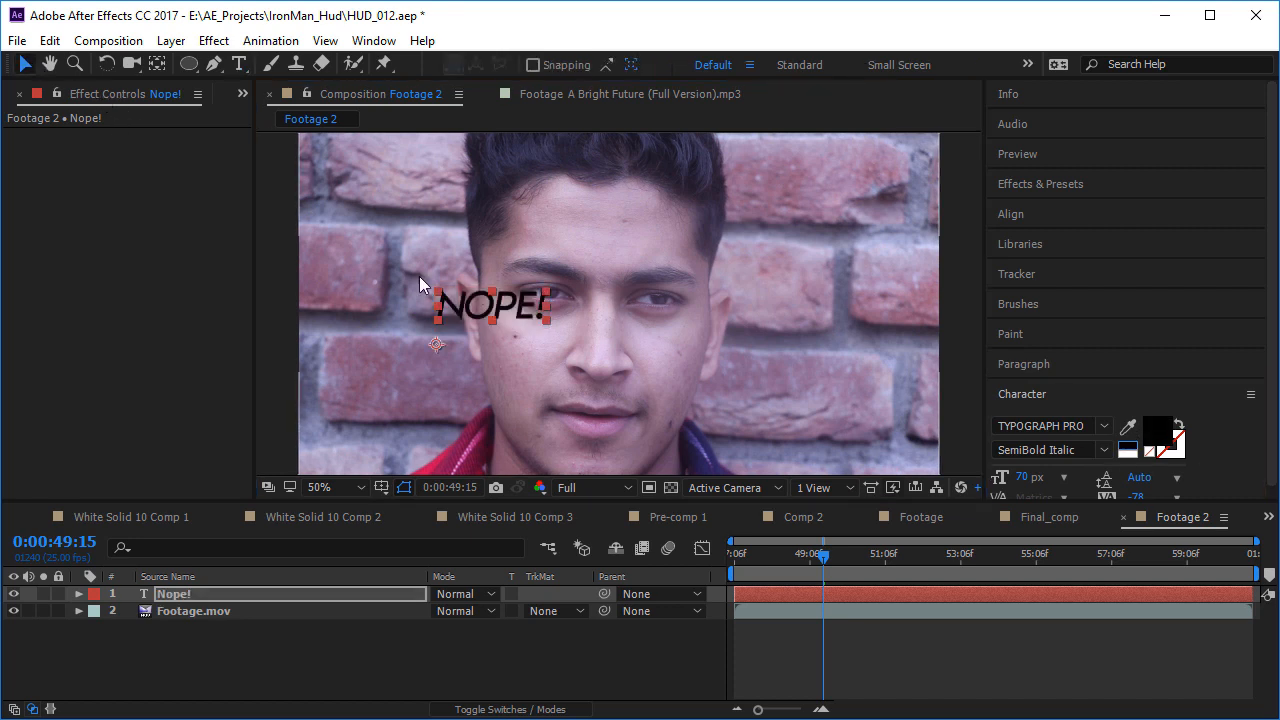
{"action": "left_click_drag", "start_coordinate": [506, 298], "coordinate": [674, 334]}
- Link the Nope! layer's Position to the Nose Tip point of Footage.mov's Face Track Points effect with an expression
{"action": "left_click", "coordinate": [192, 611]}
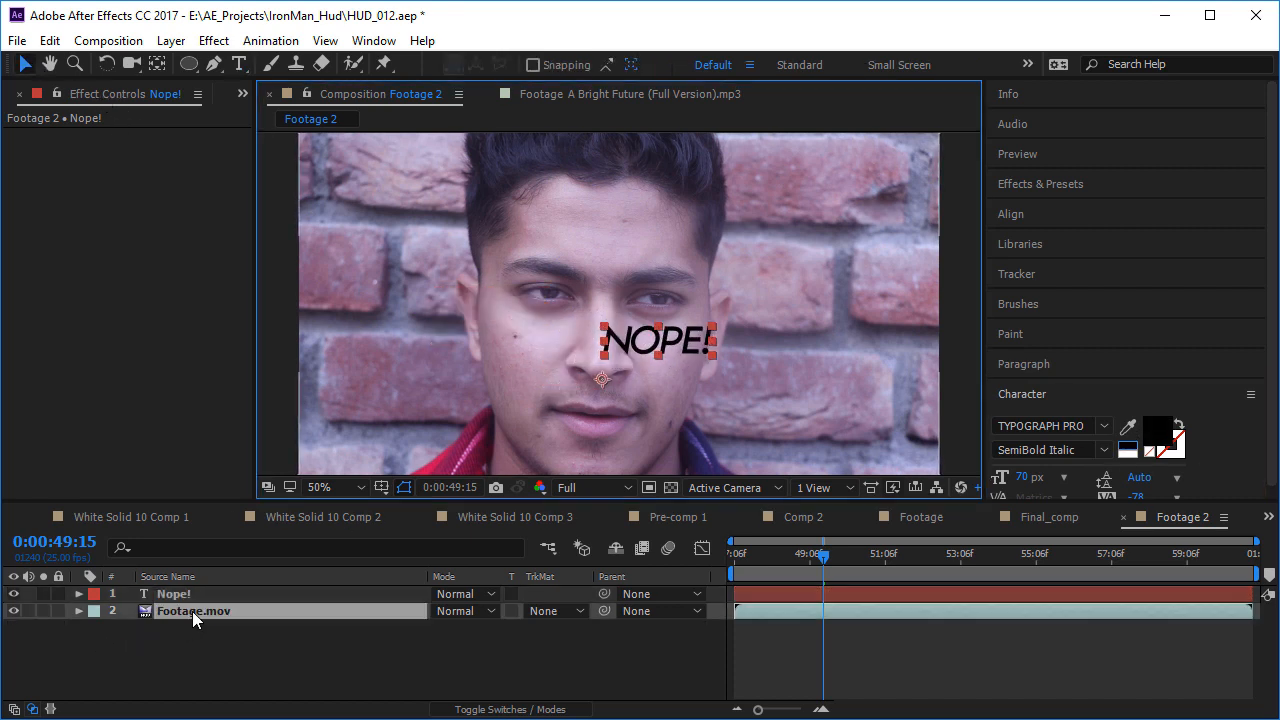
{"action": "left_click", "coordinate": [192, 596]}
{"action": "key", "text": "p"}
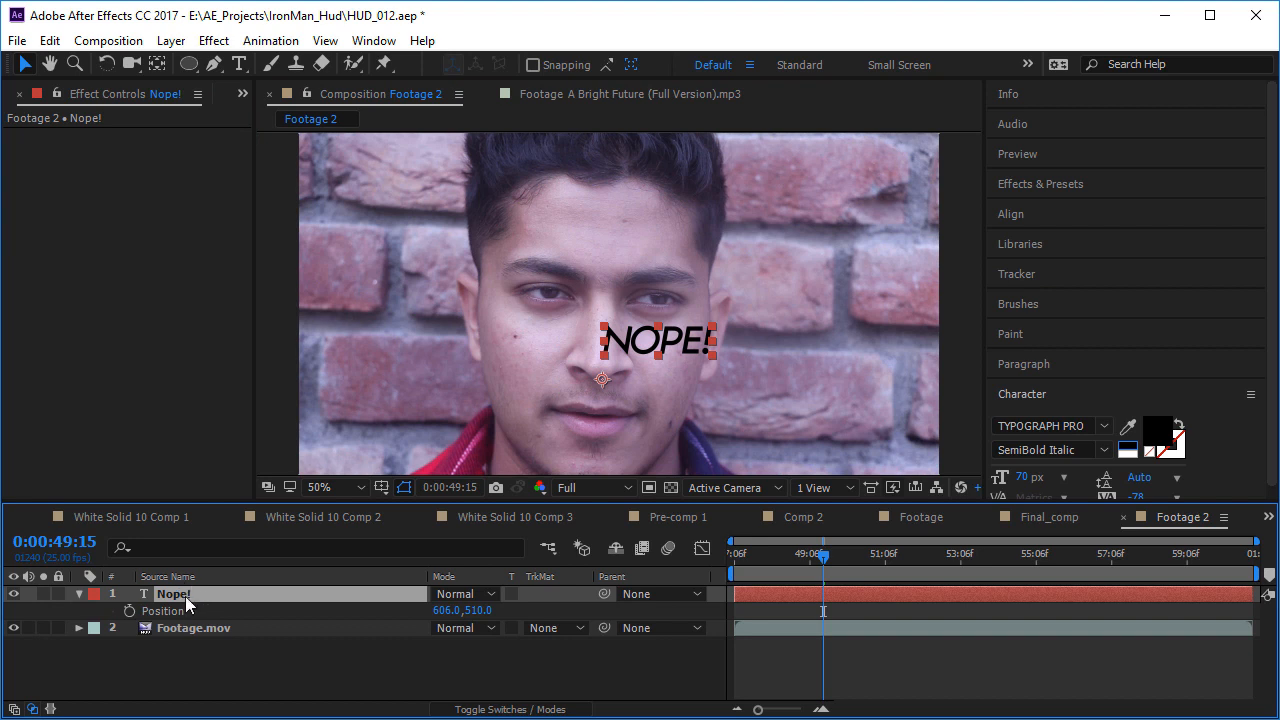
{"action": "left_click", "coordinate": [199, 628]}
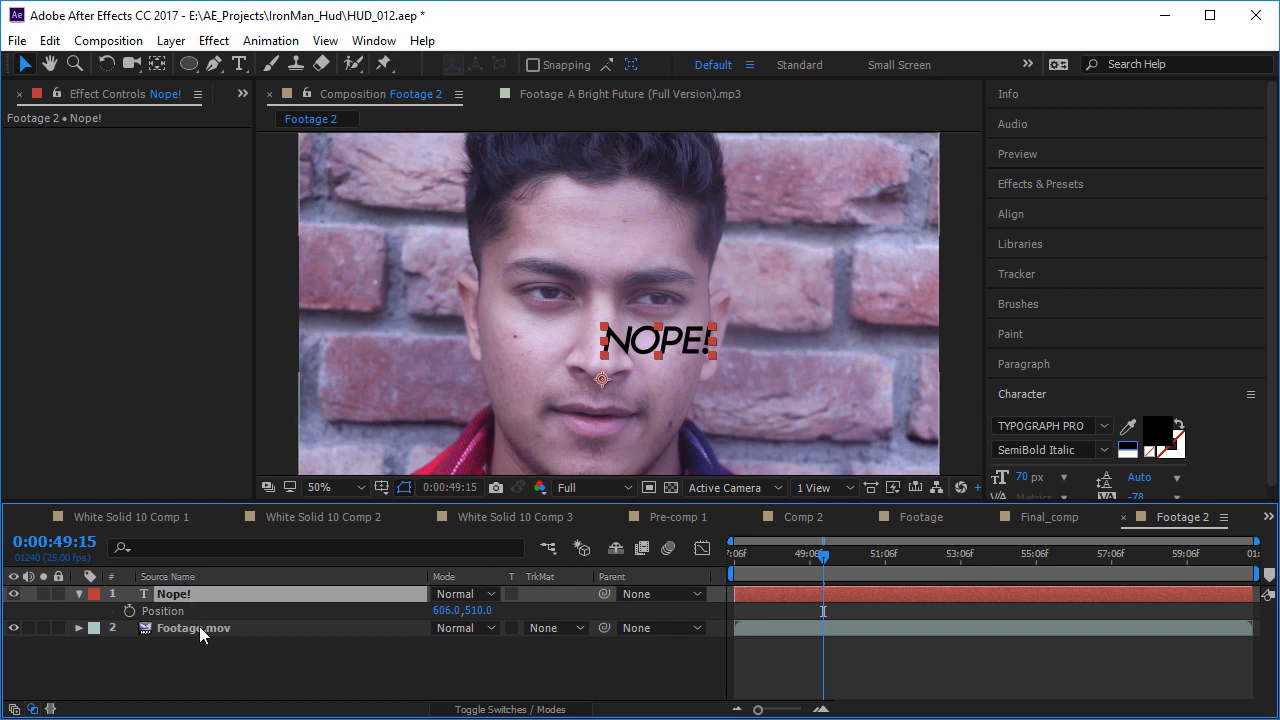
{"action": "left_click", "coordinate": [129, 610], "text": "alt"}
{"action": "left_click", "coordinate": [326, 672]}
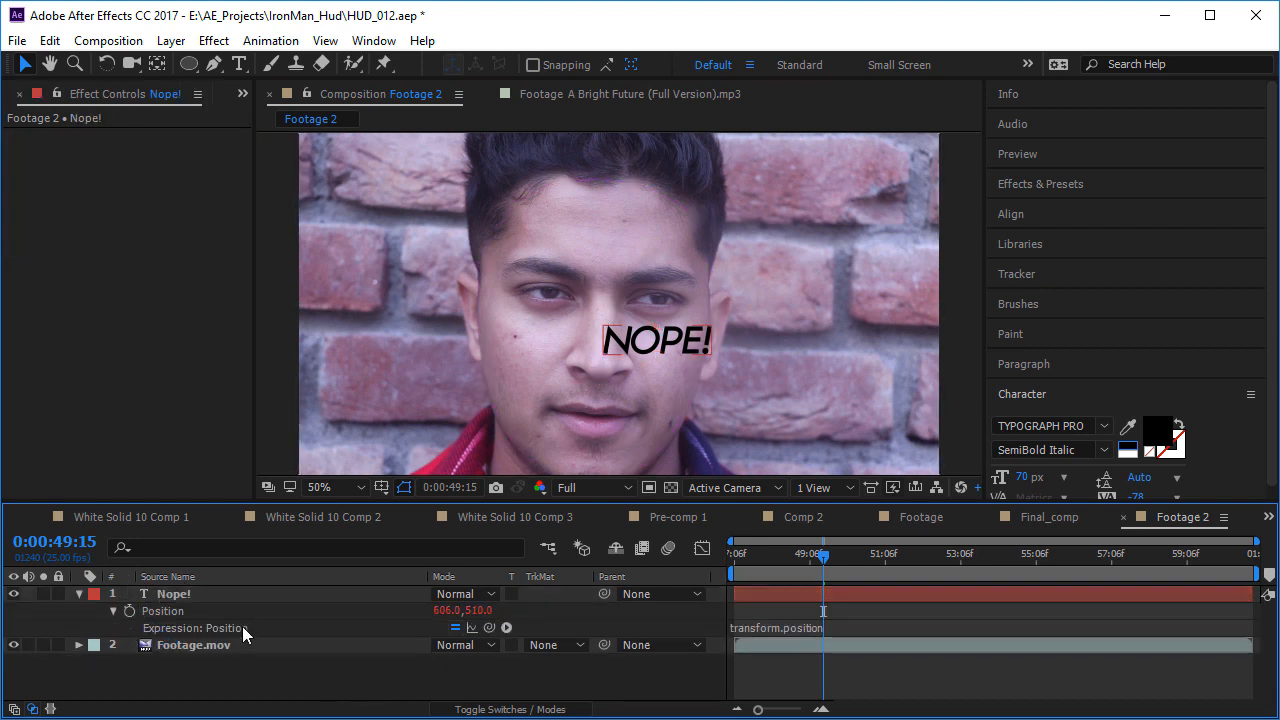
{"action": "left_click", "coordinate": [212, 645]}
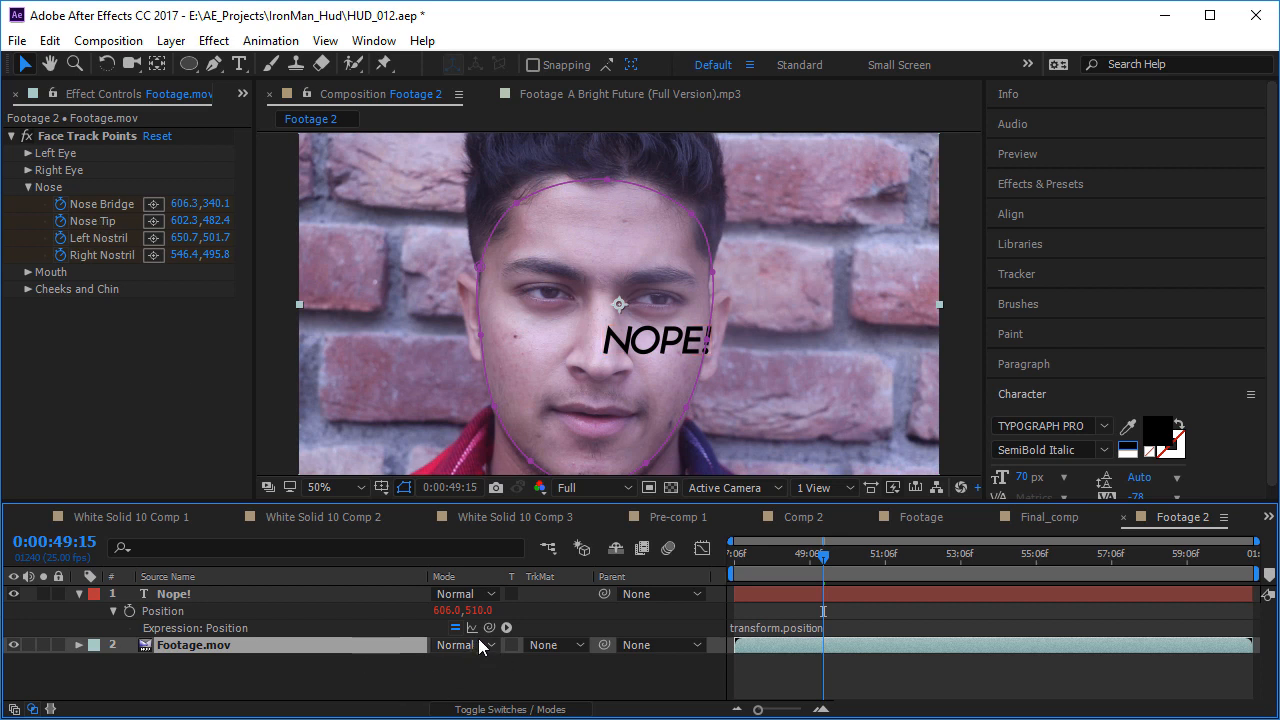
{"action": "left_click_drag", "start_coordinate": [489, 627], "coordinate": [98, 220]}
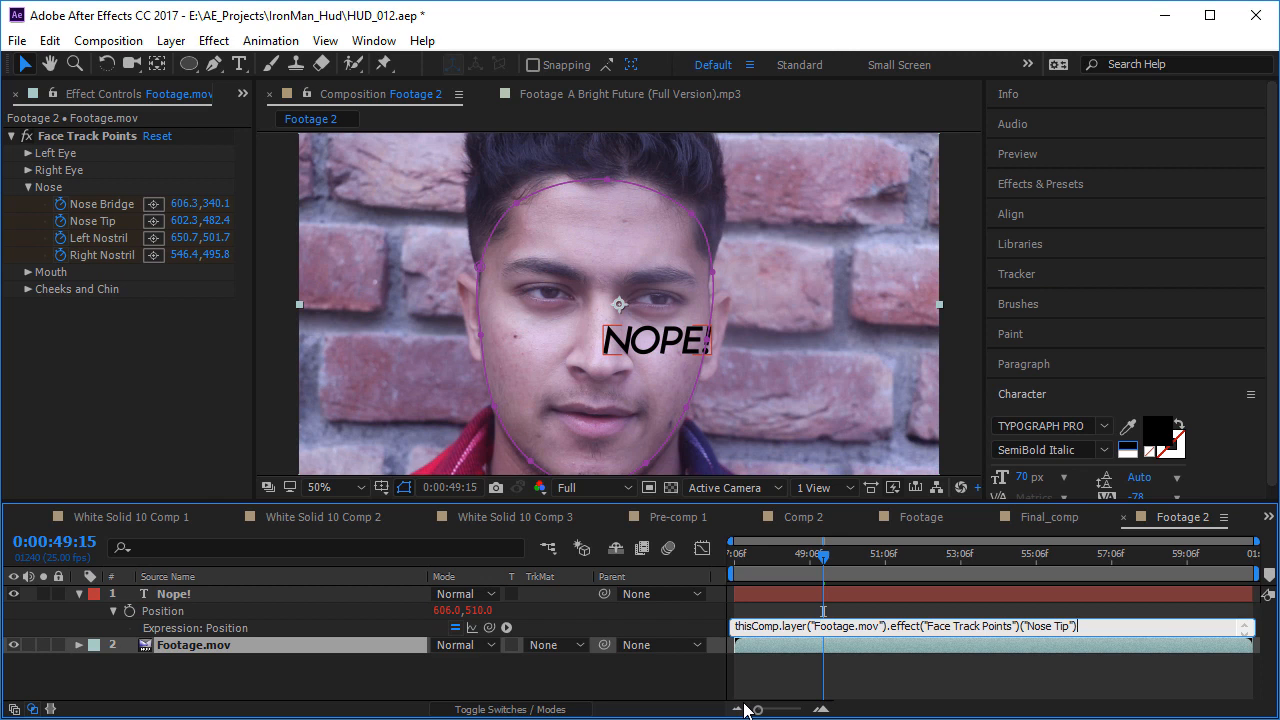
{"action": "left_click", "coordinate": [687, 688]}
- Preview the tracked text and set the Nope! layer's Anchor Point to 107.0, -81.0 to center it on the nose tip
{"action": "left_click", "coordinate": [795, 555]}
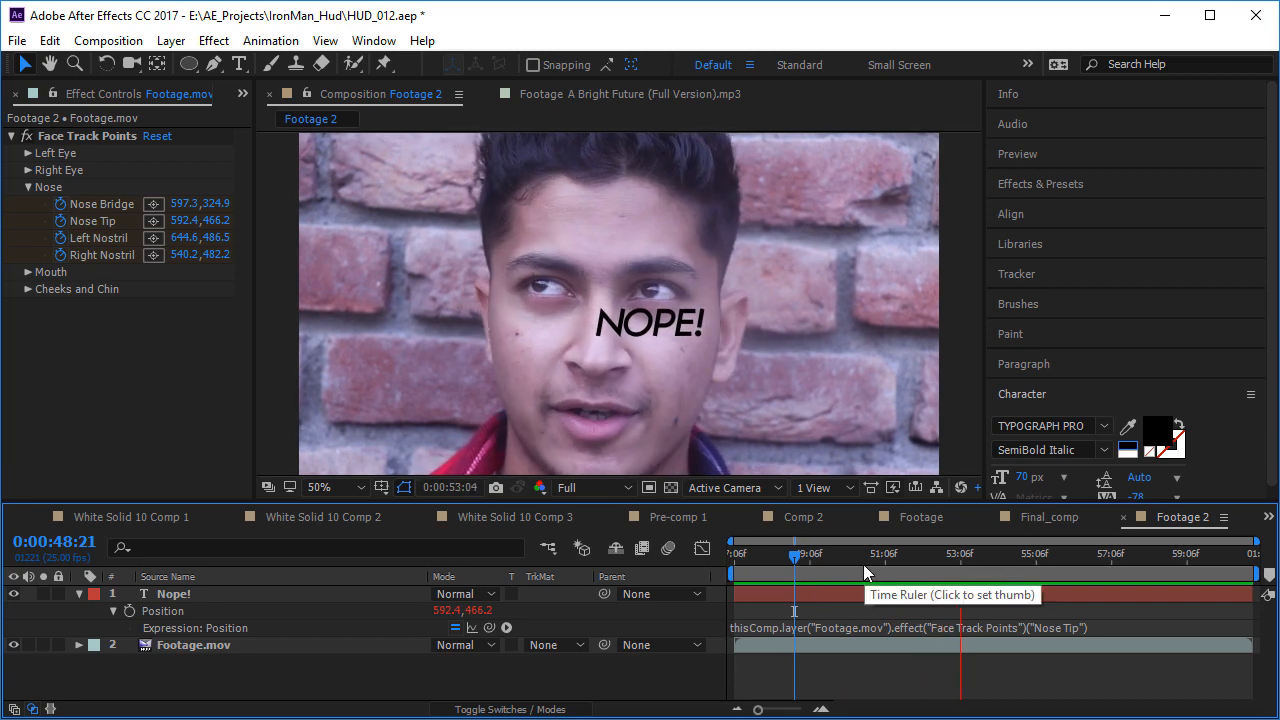
{"action": "mouse_move", "coordinate": [897, 563]}
{"action": "left_mouse_down"}
{"action": "mouse_move", "coordinate": [1015, 565]}
{"action": "mouse_move", "coordinate": [907, 573]}
{"action": "left_mouse_up"}
{"action": "left_click", "coordinate": [266, 604]}
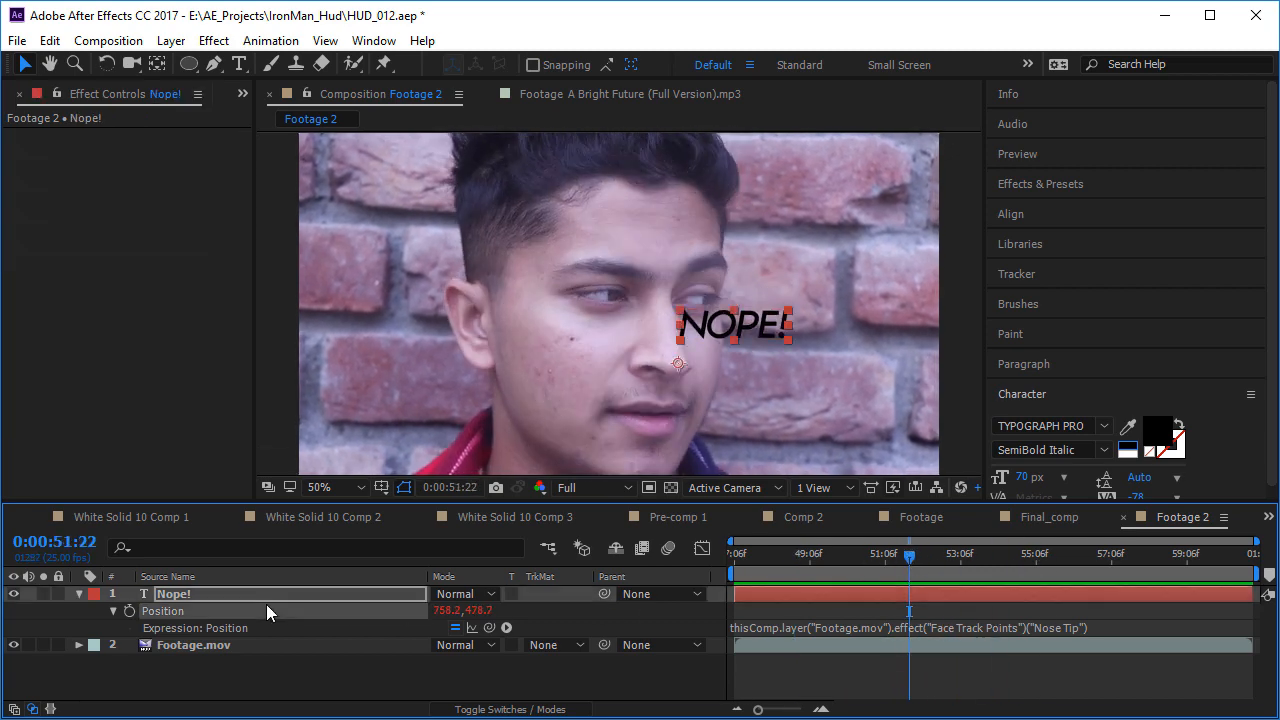
{"action": "left_click", "coordinate": [766, 322]}
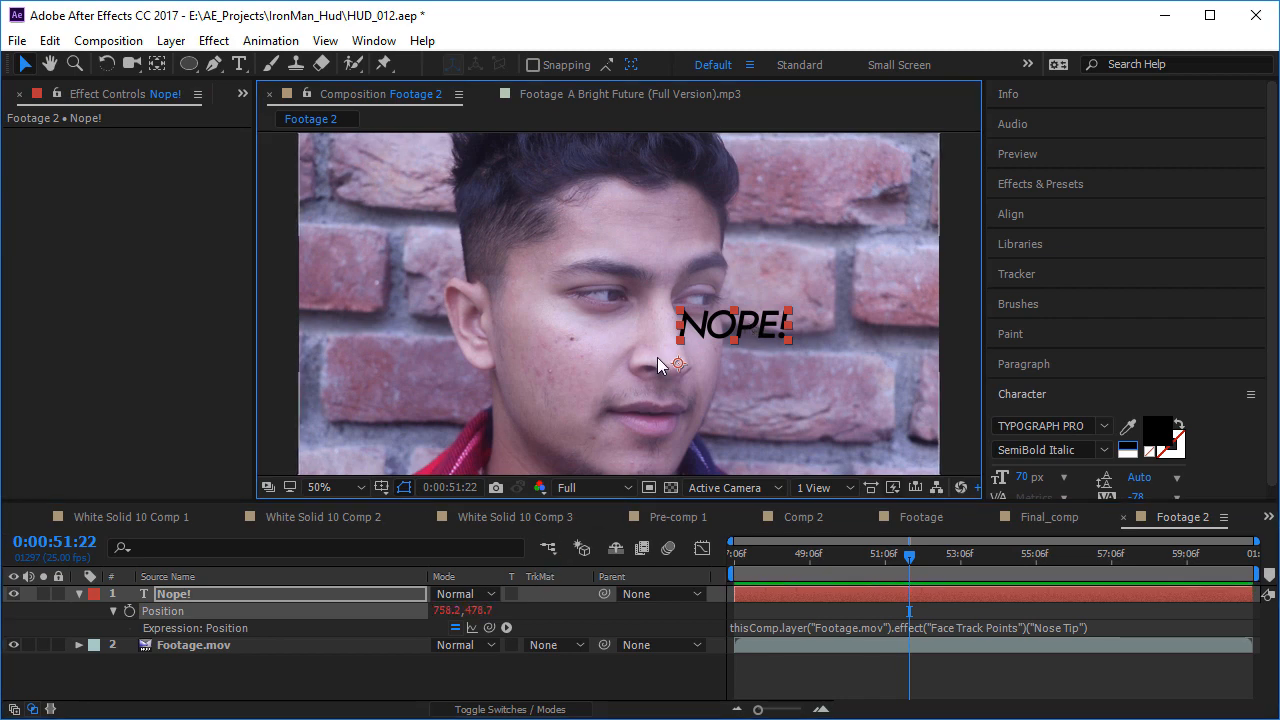
{"action": "mouse_move", "coordinate": [792, 569]}
{"action": "left_mouse_down"}
{"action": "mouse_move", "coordinate": [896, 560]}
{"action": "mouse_move", "coordinate": [854, 539]}
{"action": "mouse_move", "coordinate": [809, 553]}
{"action": "left_mouse_up"}
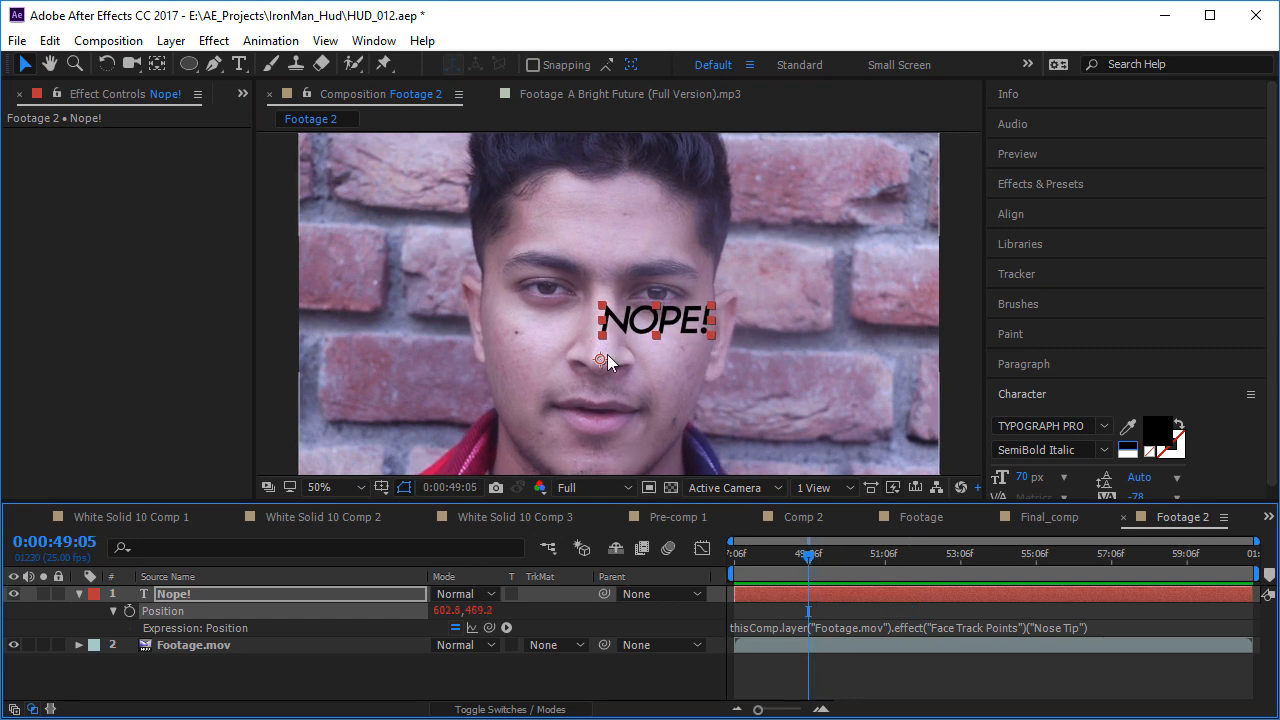
{"action": "key", "text": "a"}
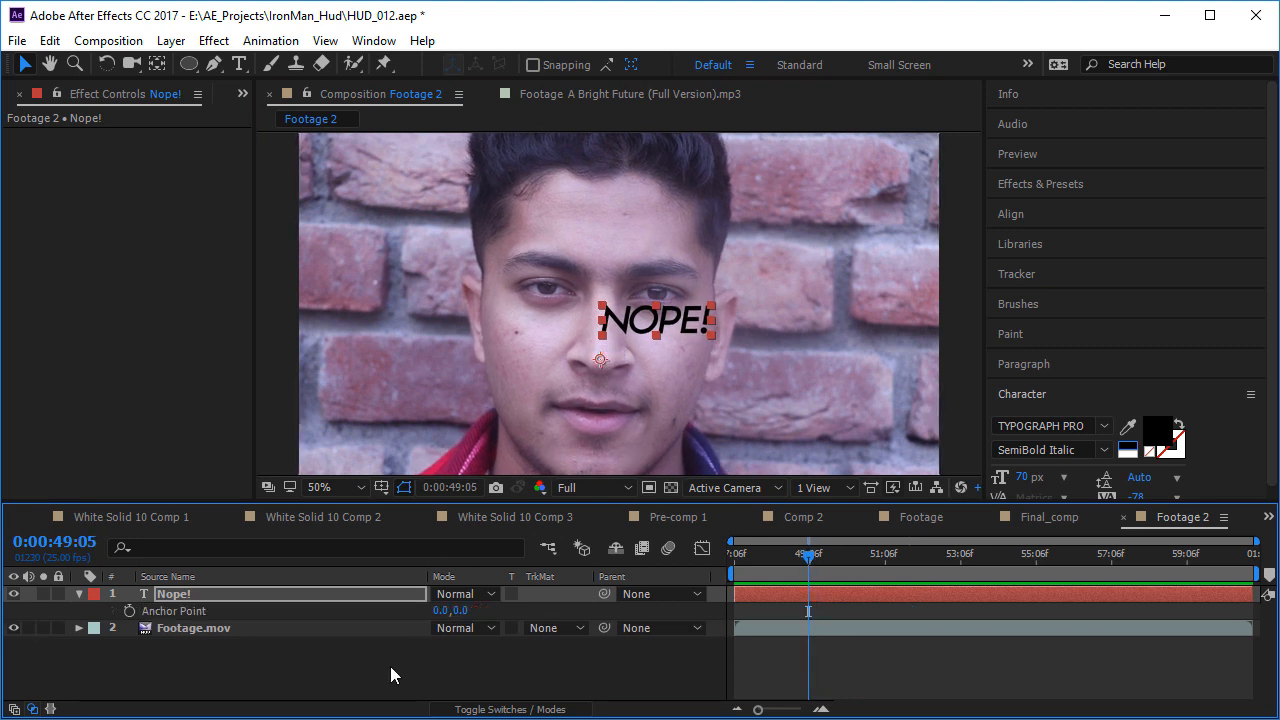
{"action": "left_click_drag", "start_coordinate": [445, 613], "coordinate": [376, 618]}
{"action": "left_click", "coordinate": [383, 671]}
{"action": "key", "text": "h"}
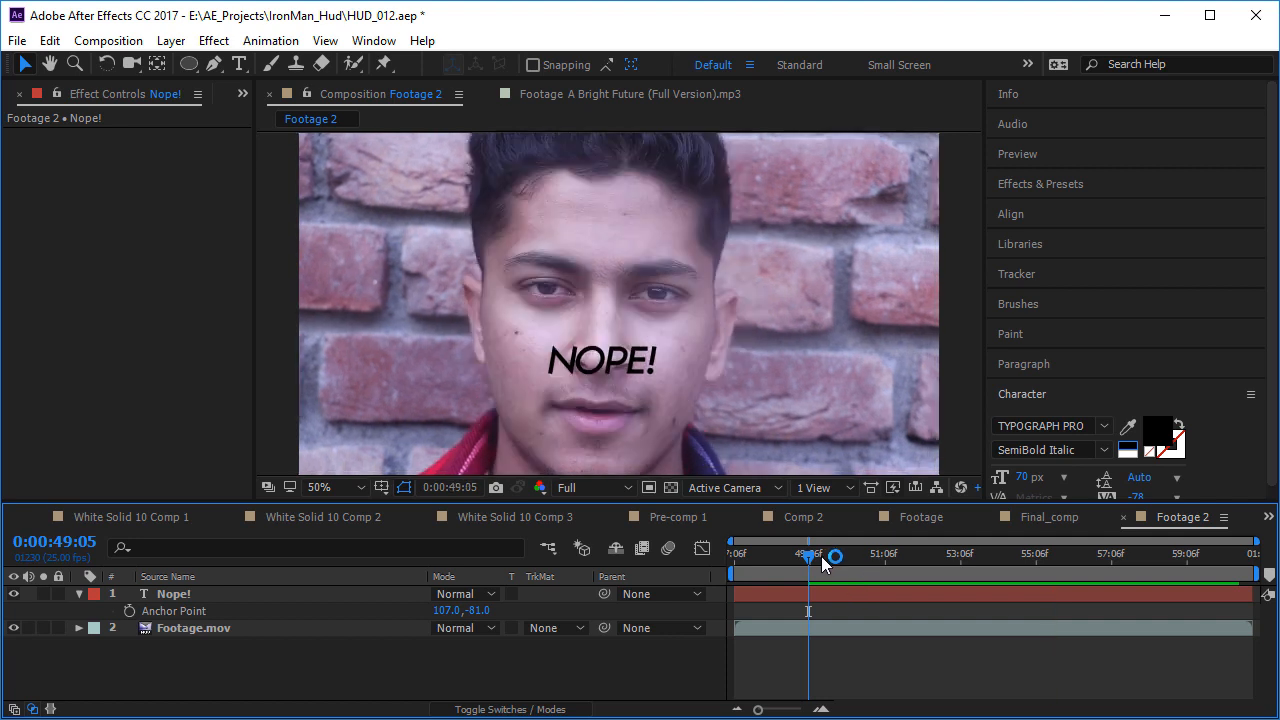
- Play back the text following the nose and delete the Nope! text layer
{"action": "left_click_drag", "start_coordinate": [821, 556], "coordinate": [748, 556]}
{"action": "key", "text": "space"}
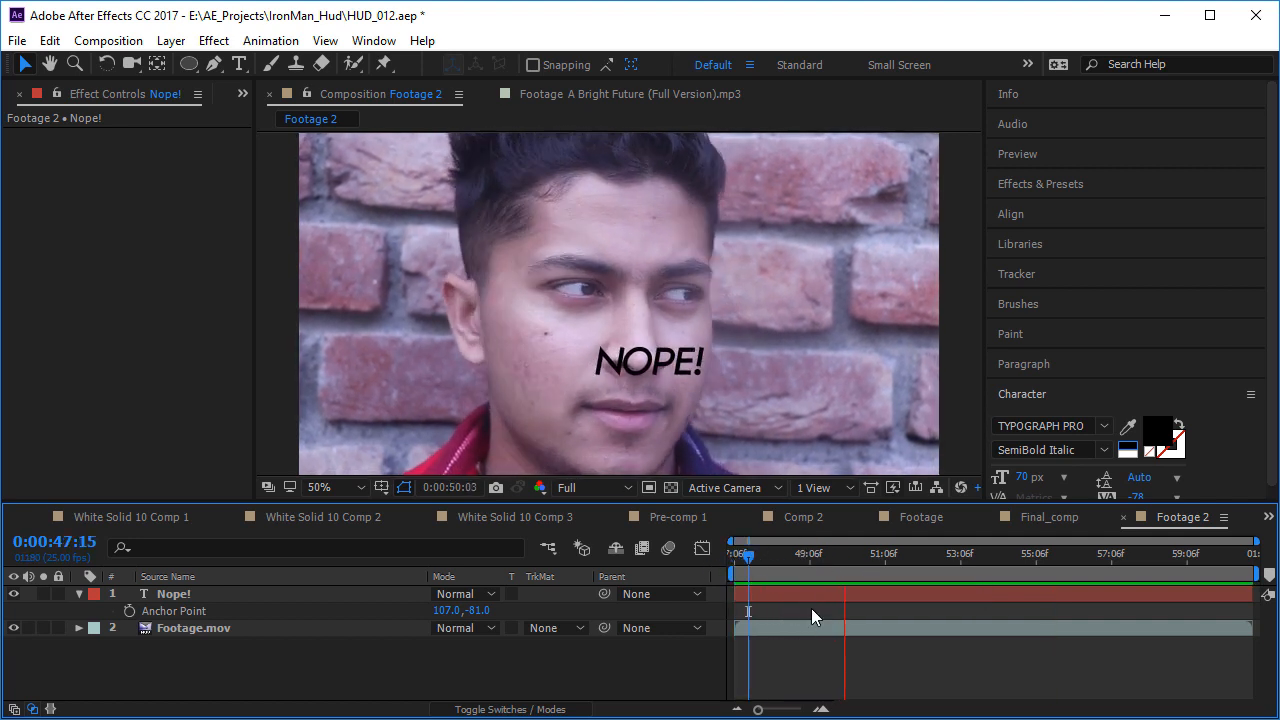
{"action": "left_click_drag", "start_coordinate": [840, 557], "coordinate": [949, 556]}
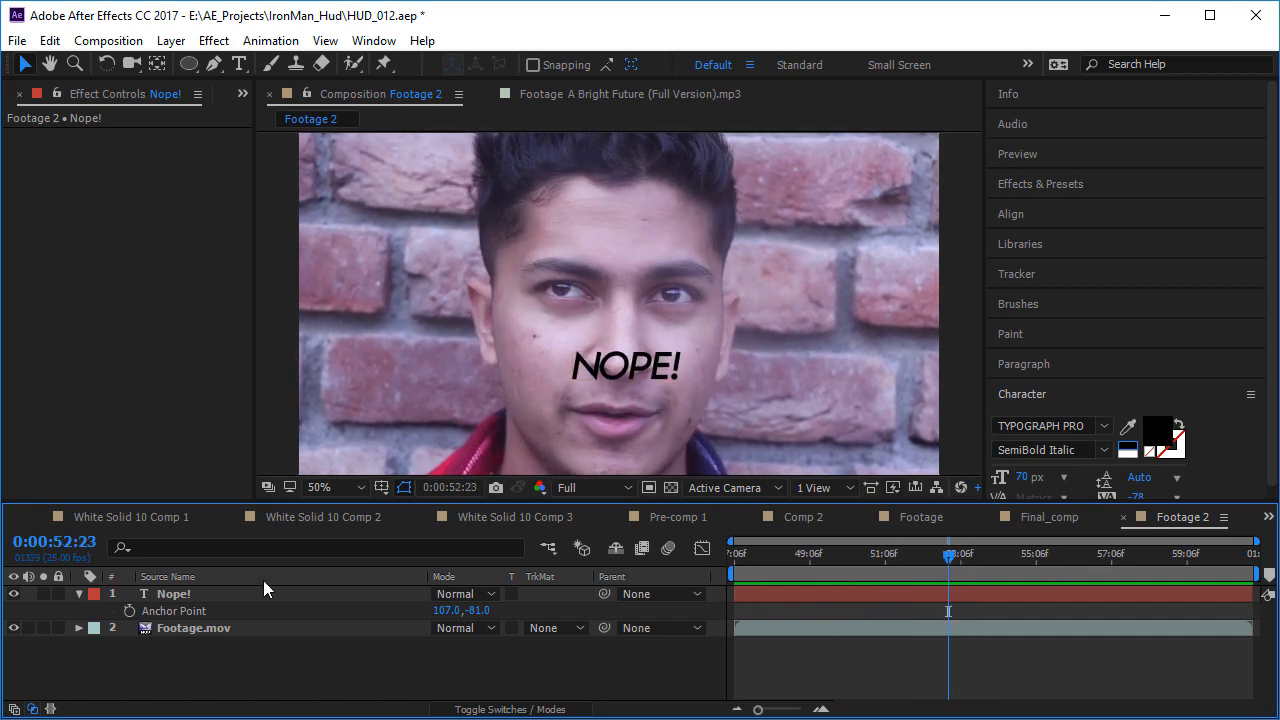
{"action": "left_click", "coordinate": [270, 592]}
{"action": "key", "text": "Delete"}
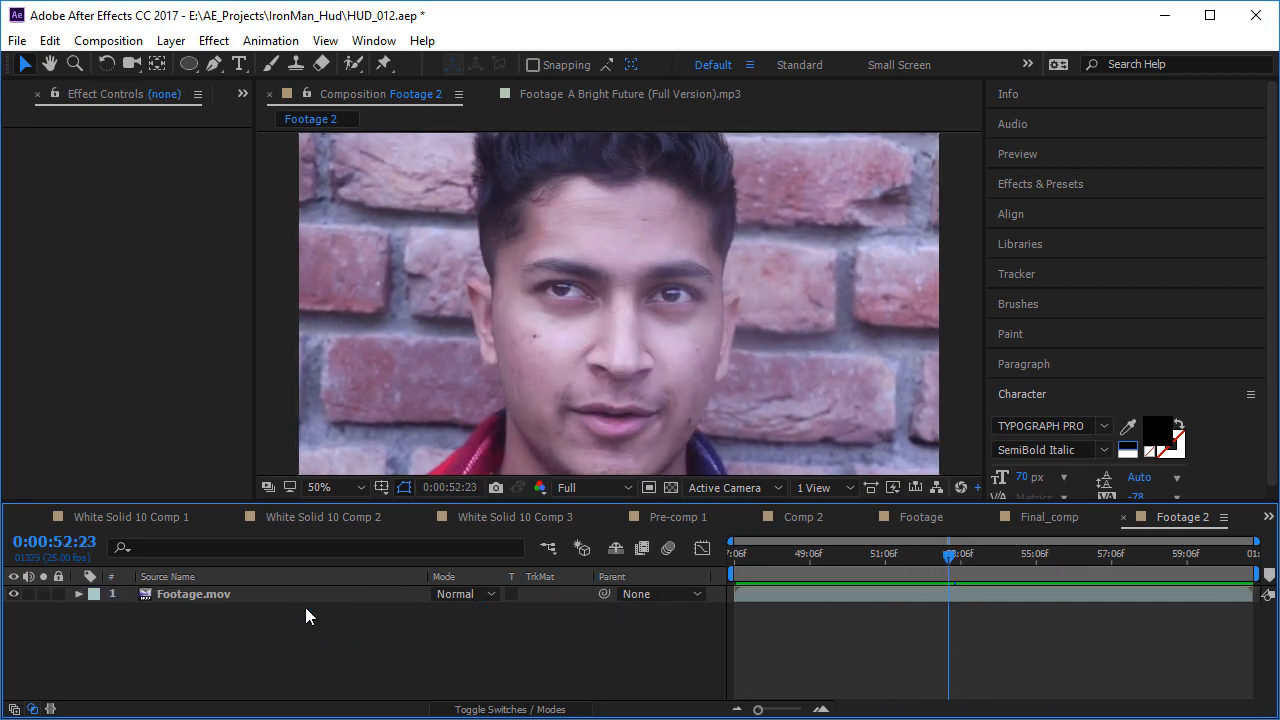
- Go to about 0:00:49:13 and set the mode of Mask 1 on the Footage.mov layer to Add
{"action": "left_click_drag", "start_coordinate": [794, 566], "coordinate": [820, 564]}
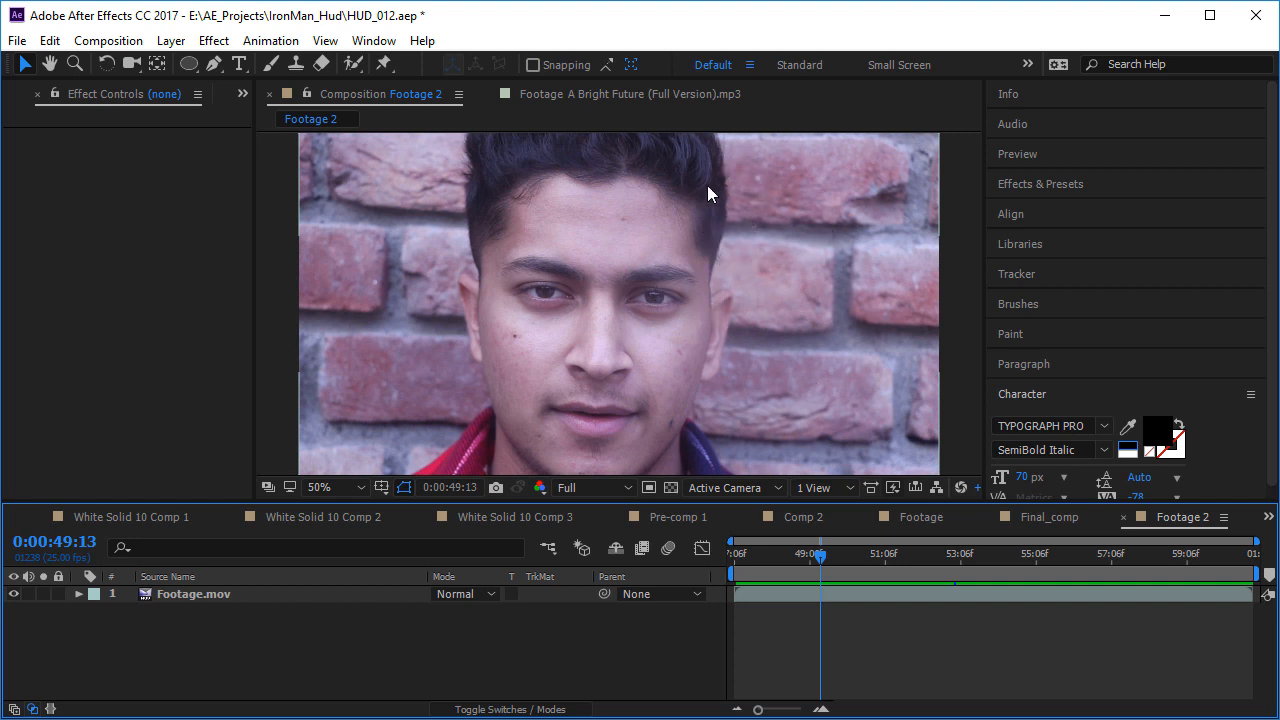
{"action": "left_click", "coordinate": [233, 594]}
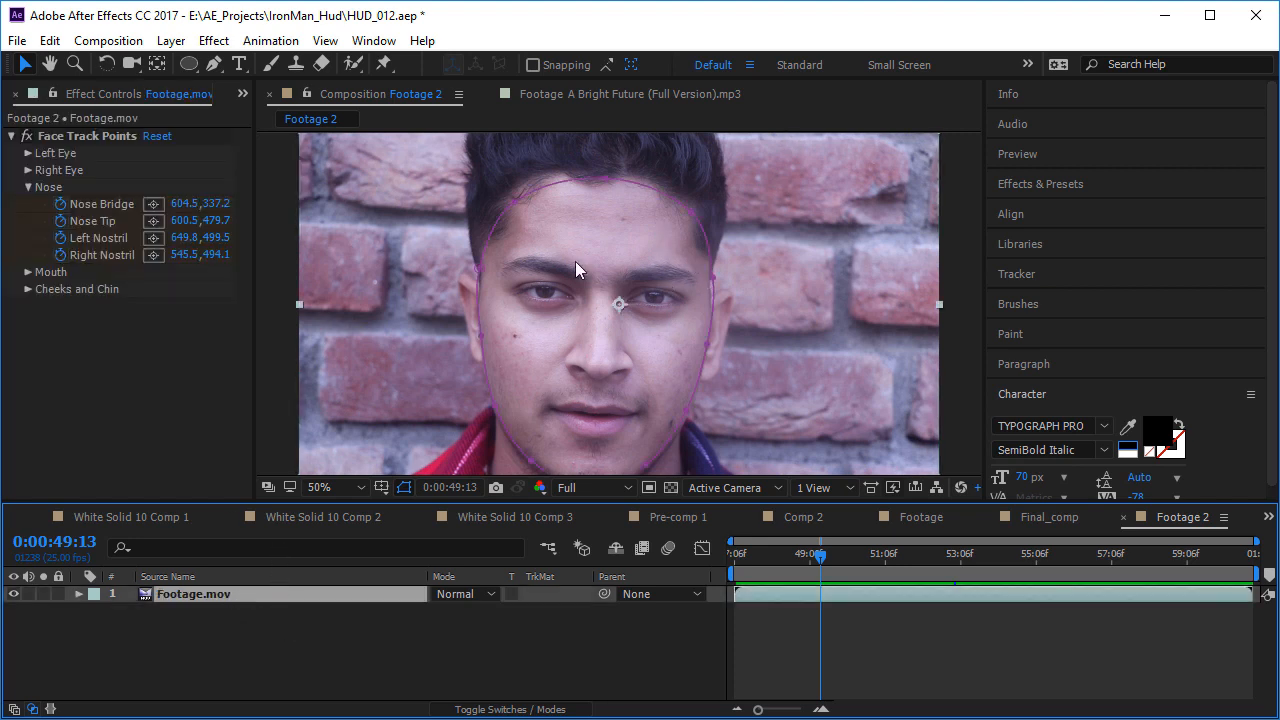
{"action": "key", "text": "m"}
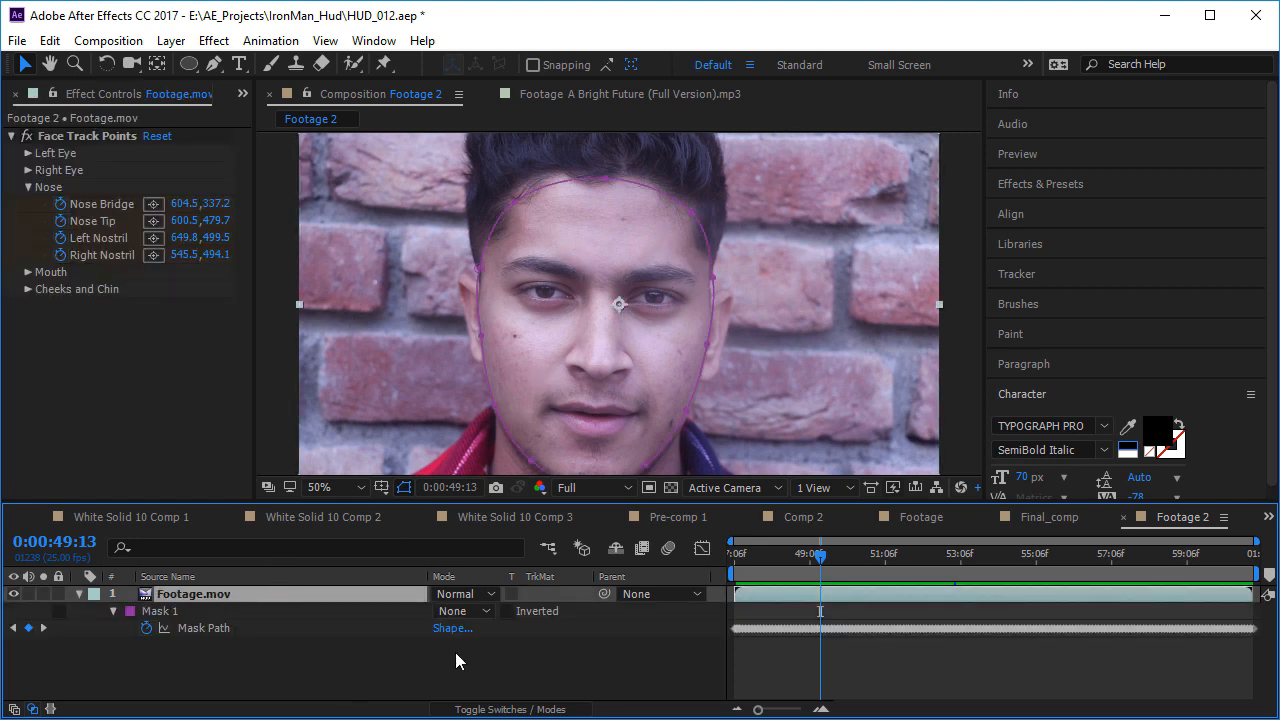
{"action": "left_click", "coordinate": [474, 610]}
{"action": "left_click", "coordinate": [472, 651]}
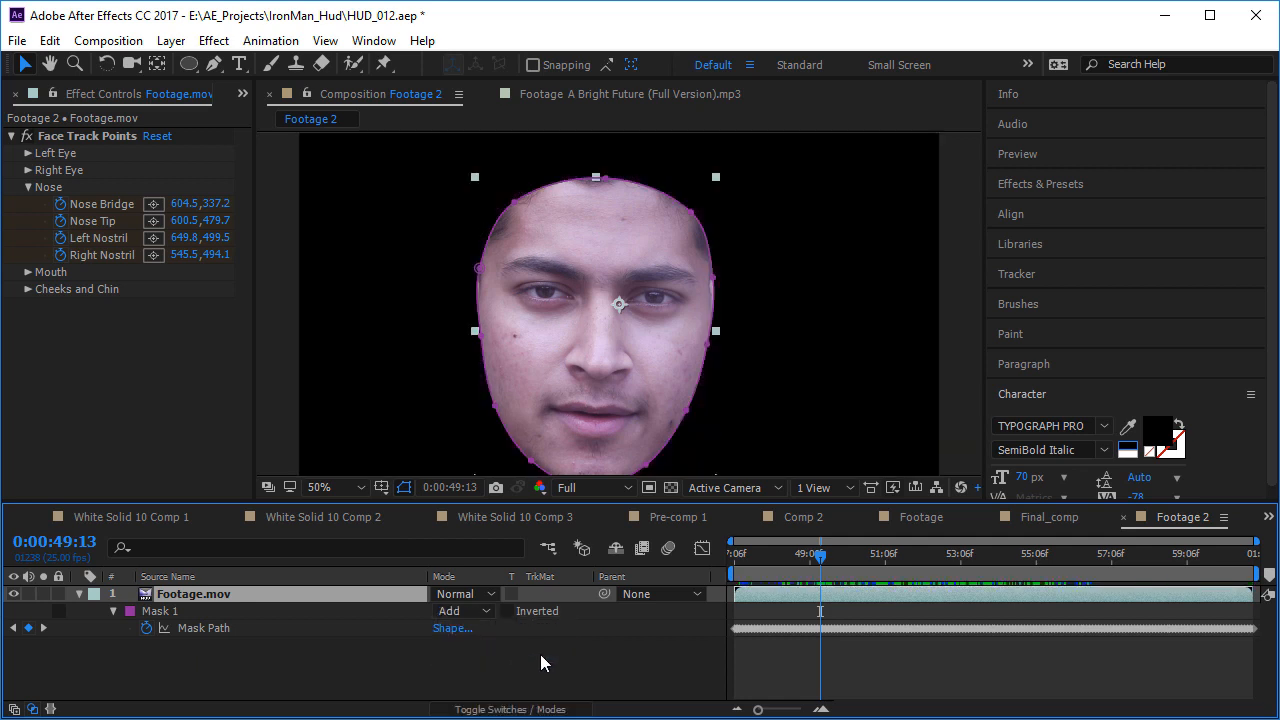
- Feather Mask 1 by about 130 pixels, preview the soft-edged face, and collapse the Footage.mov layer's properties
{"action": "left_click", "coordinate": [311, 594]}
{"action": "key", "text": "f"}
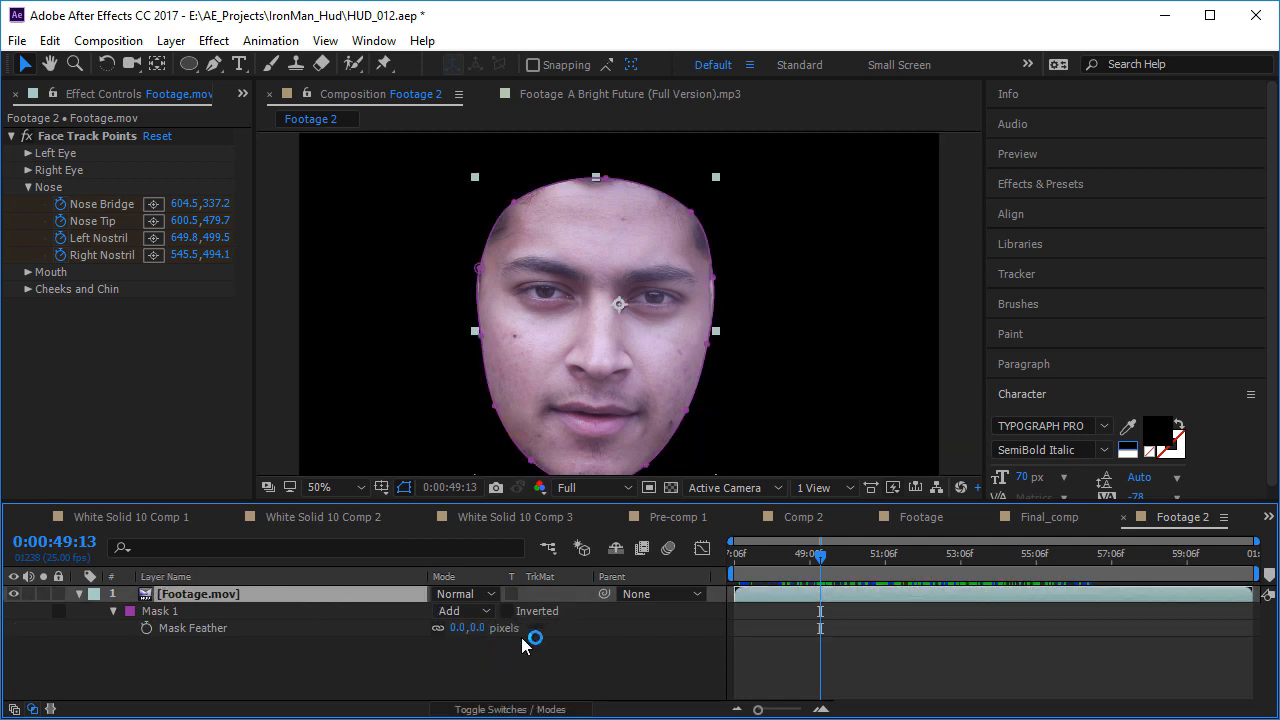
{"action": "left_click_drag", "start_coordinate": [492, 628], "coordinate": [593, 634]}
{"action": "left_click", "coordinate": [757, 630]}
{"action": "left_click_drag", "start_coordinate": [782, 562], "coordinate": [812, 565]}
{"action": "key", "text": "space"}
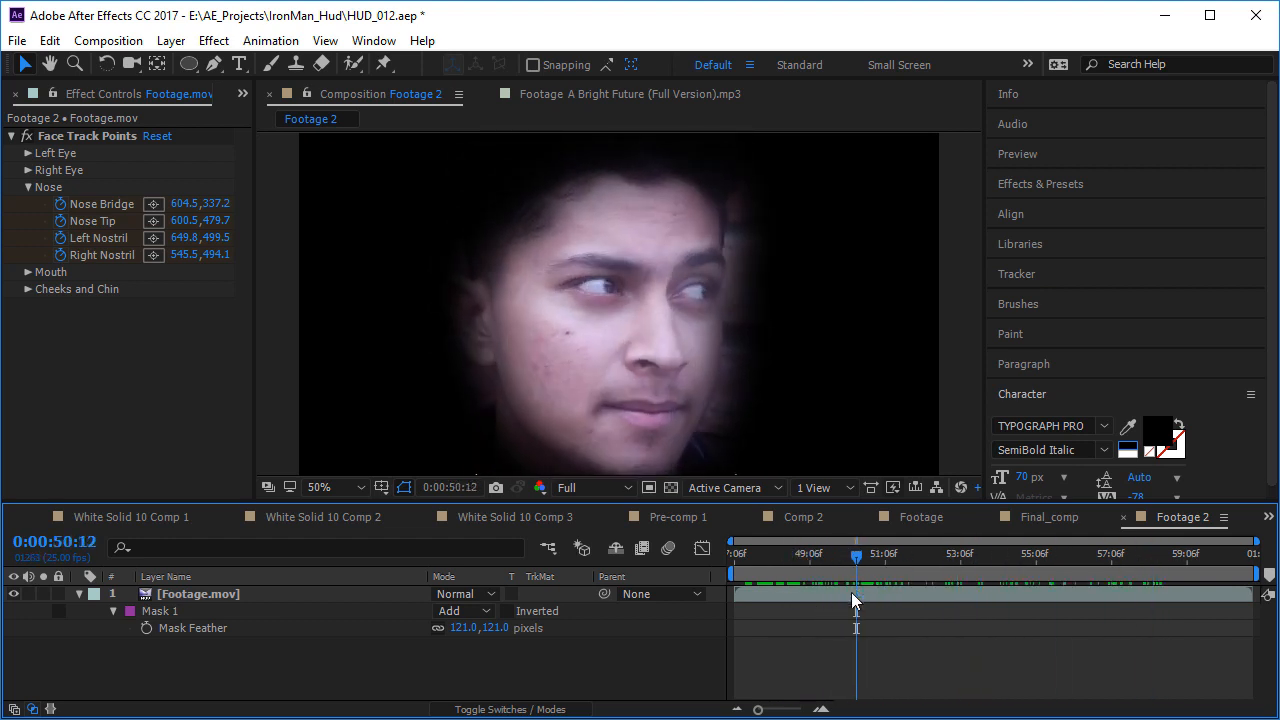
{"action": "mouse_move", "coordinate": [500, 628]}
{"action": "left_mouse_down"}
{"action": "mouse_move", "coordinate": [480, 628]}
{"action": "mouse_move", "coordinate": [503, 612]}
{"action": "left_mouse_up"}
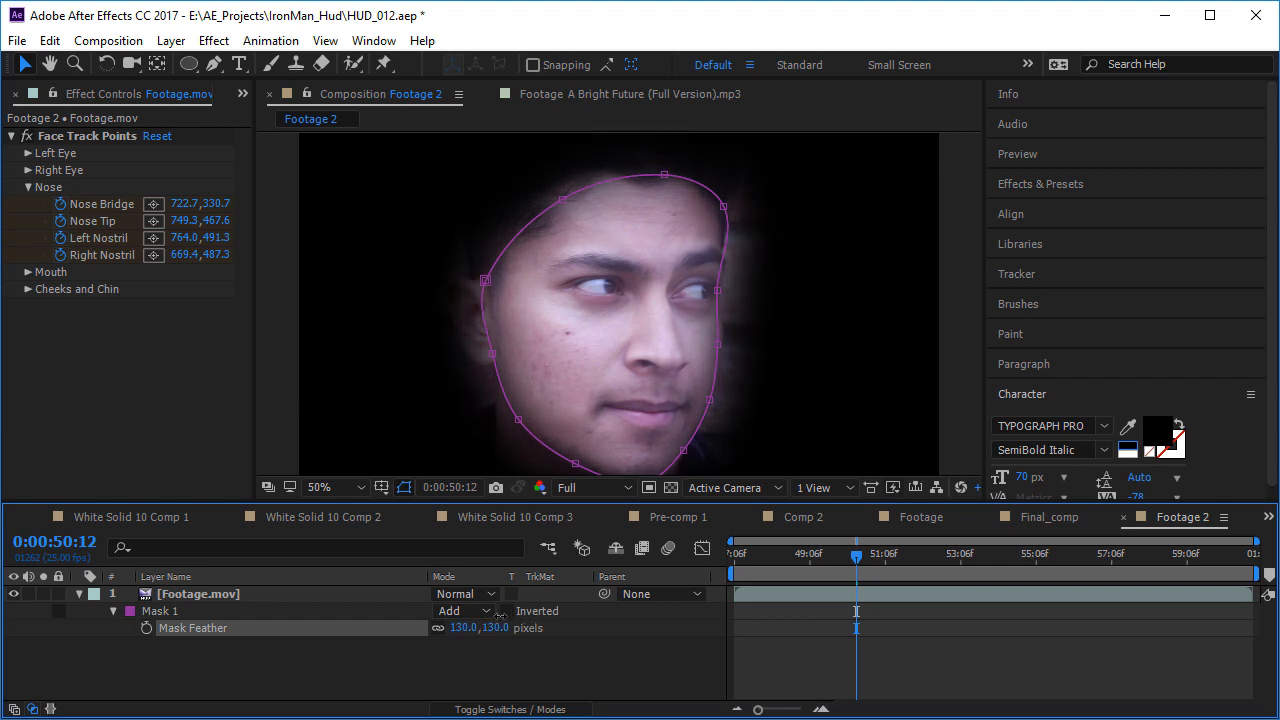
{"action": "left_click", "coordinate": [514, 672]}
{"action": "left_click", "coordinate": [514, 672]}
{"action": "left_click_drag", "start_coordinate": [785, 562], "coordinate": [830, 556]}
{"action": "left_click", "coordinate": [79, 595]}
- Apply a Curves effect to the Footage.mov layer and lower the RGB curve in the midtones and shadows
{"action": "left_click", "coordinate": [182, 595]}
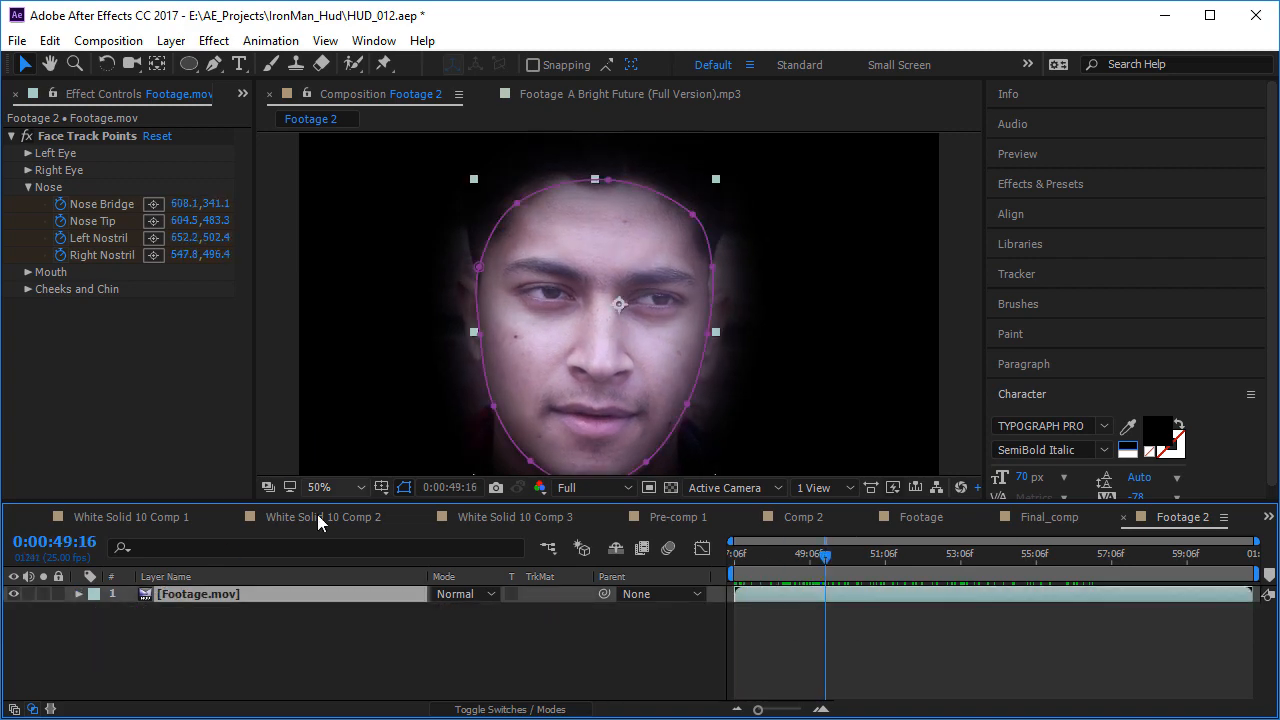
{"action": "left_click", "coordinate": [214, 41]}
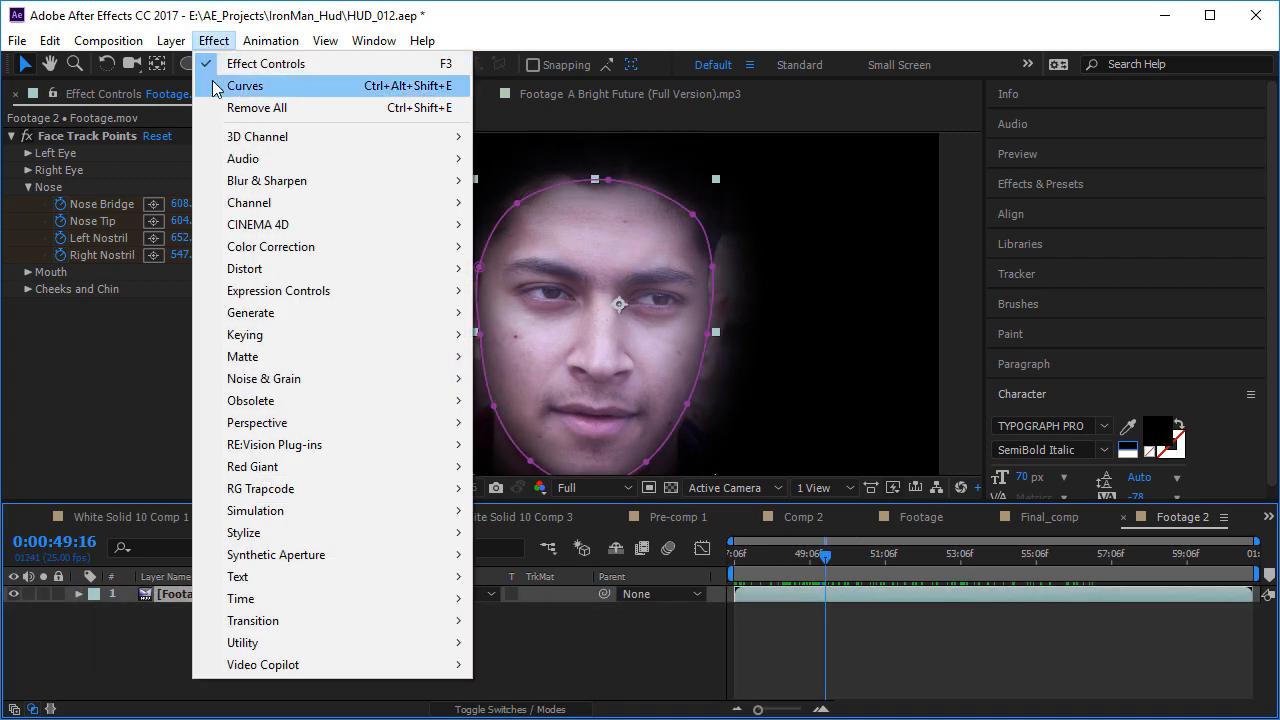
{"action": "mouse_move", "coordinate": [306, 246]}
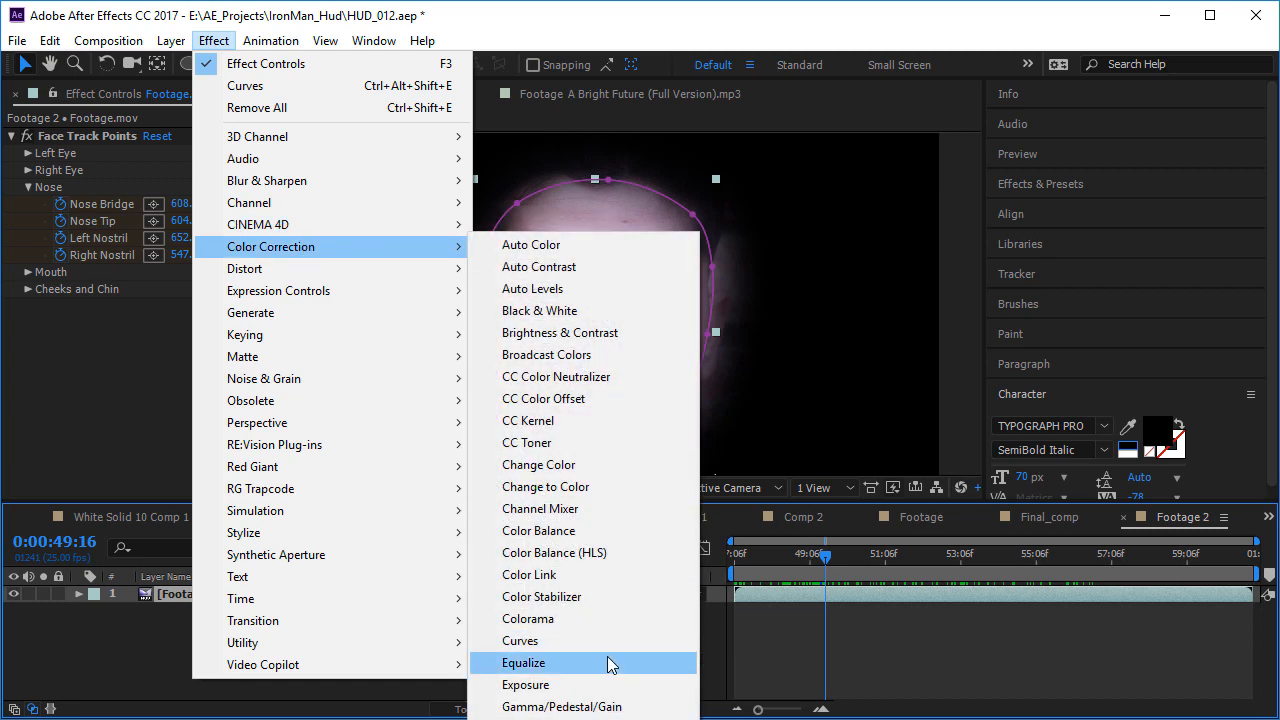
{"action": "left_click", "coordinate": [590, 642]}
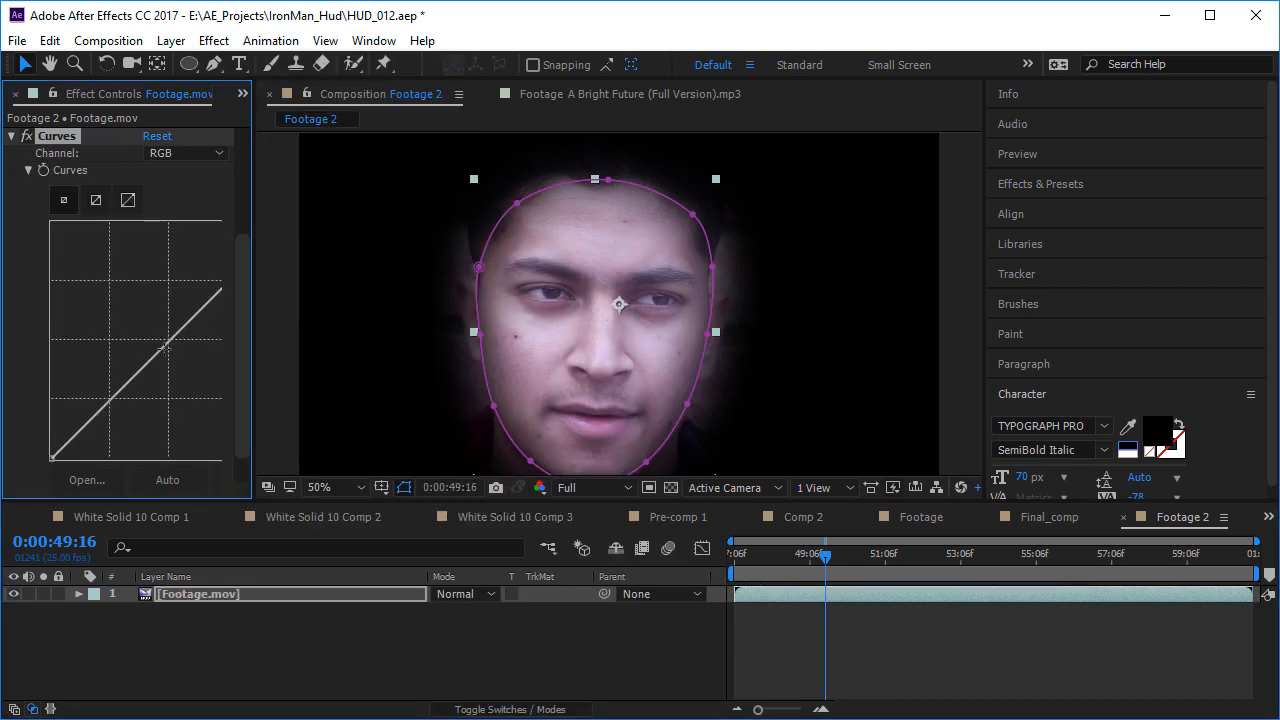
{"action": "left_click_drag", "start_coordinate": [164, 347], "coordinate": [170, 353]}
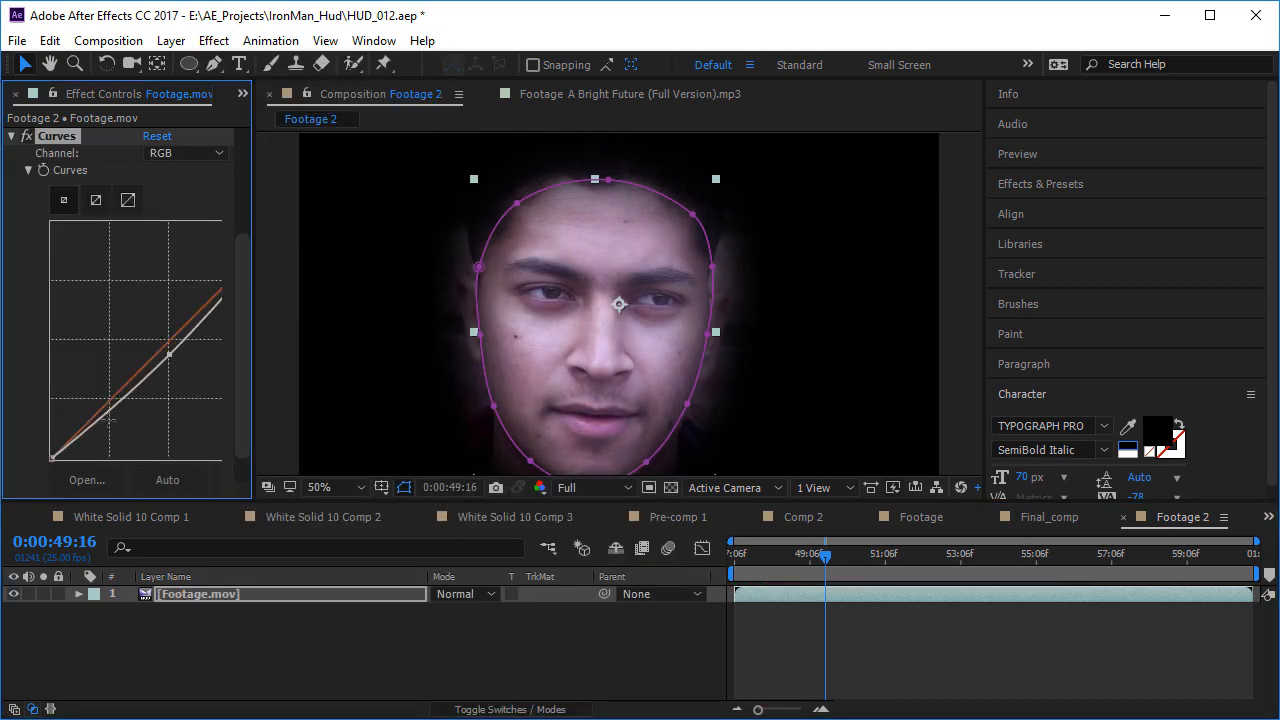
{"action": "left_click_drag", "start_coordinate": [110, 421], "coordinate": [104, 431]}
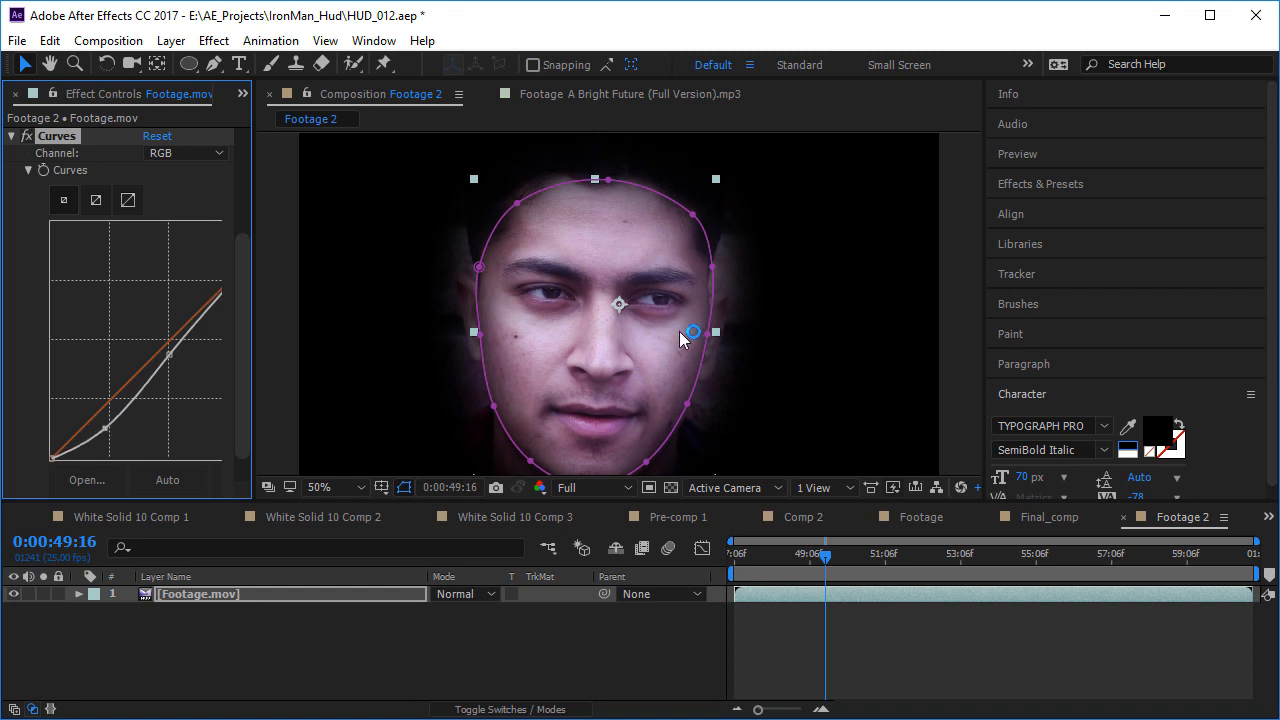
{"action": "key", "text": "period"}
{"action": "key", "text": "comma"}
- Lower the midtones of the Red channel in the Curves effect to cool the face
{"action": "left_click", "coordinate": [198, 155]}
{"action": "left_click", "coordinate": [203, 194]}
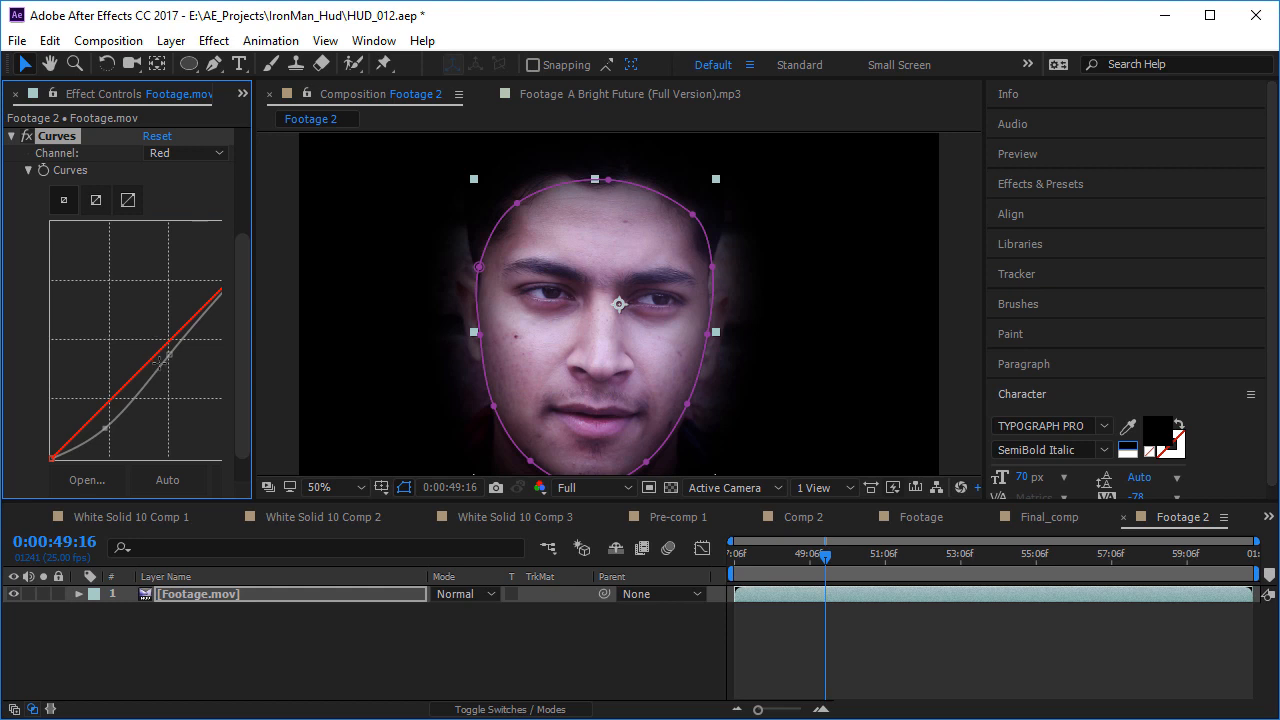
{"action": "left_click_drag", "start_coordinate": [152, 360], "coordinate": [155, 380]}
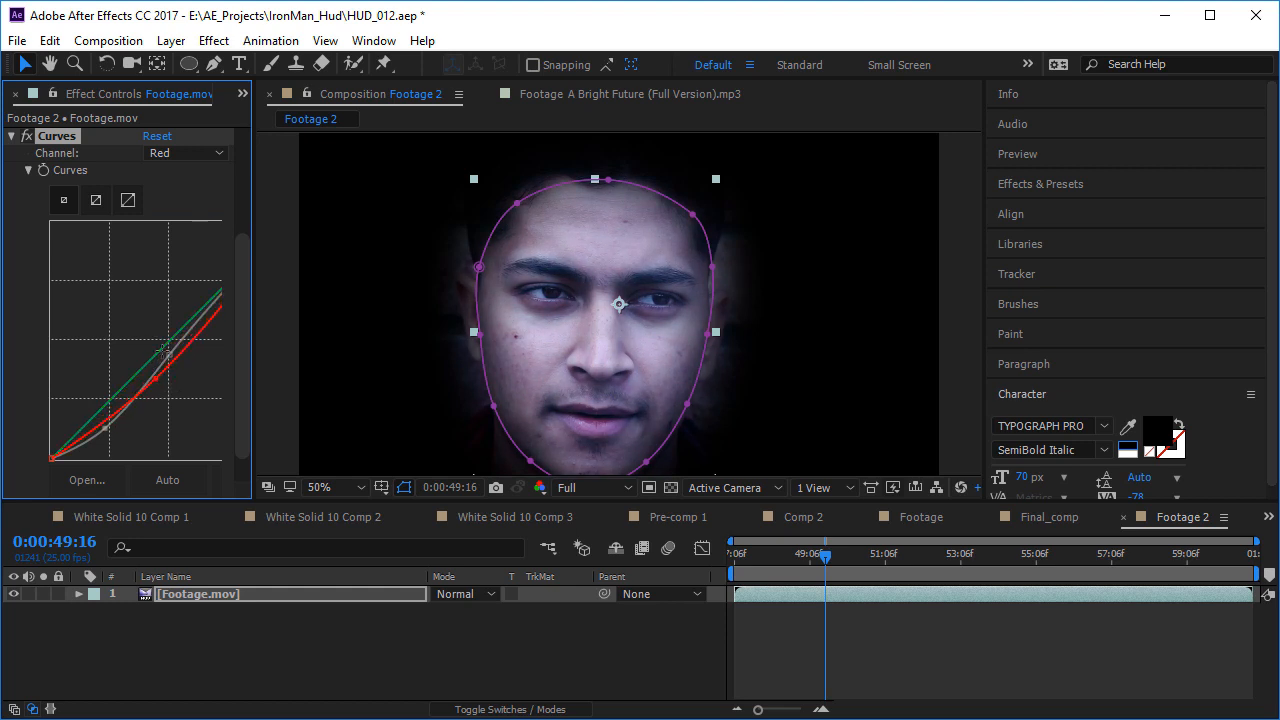
- Add a shadow point to the Blue channel curve on the Footage.mov layer and check the face at about 0:00:53:09
{"action": "left_click", "coordinate": [175, 160]}
{"action": "left_click", "coordinate": [200, 243]}
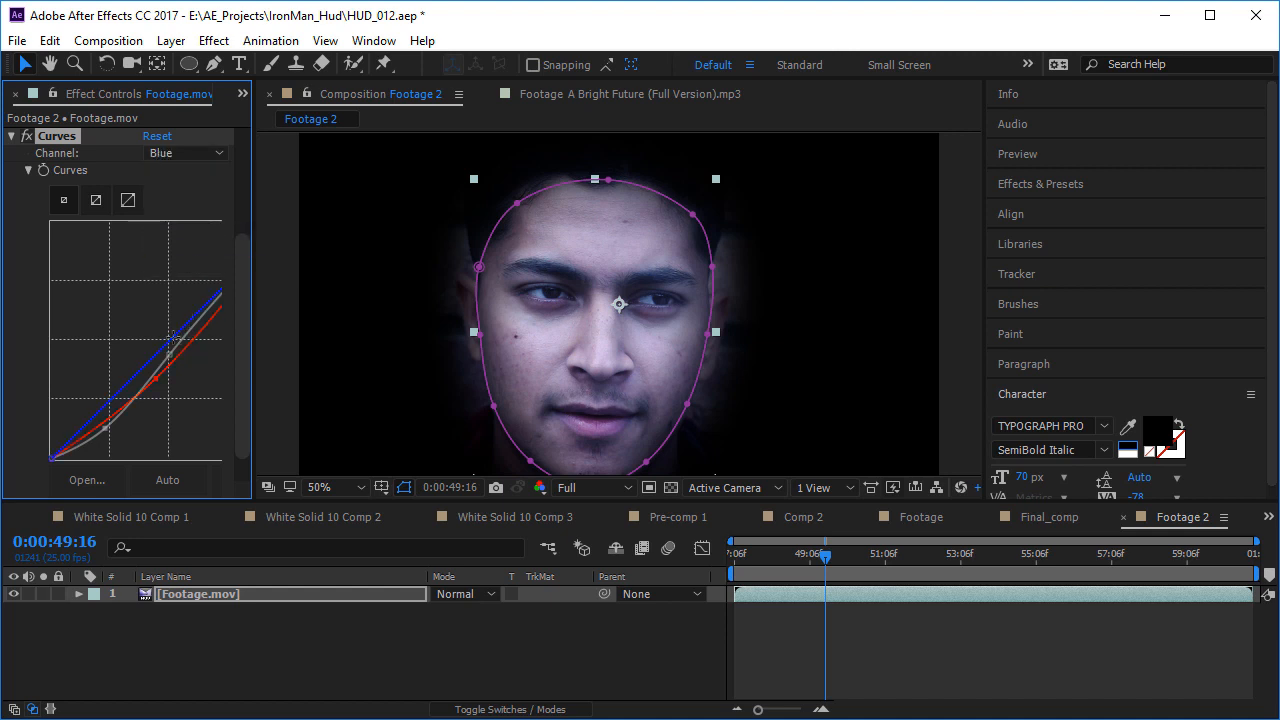
{"action": "left_click", "coordinate": [97, 412]}
{"action": "key", "text": "period"}
{"action": "key", "text": "comma"}
{"action": "key", "text": "period"}
{"action": "left_click_drag", "start_coordinate": [867, 573], "coordinate": [965, 560]}
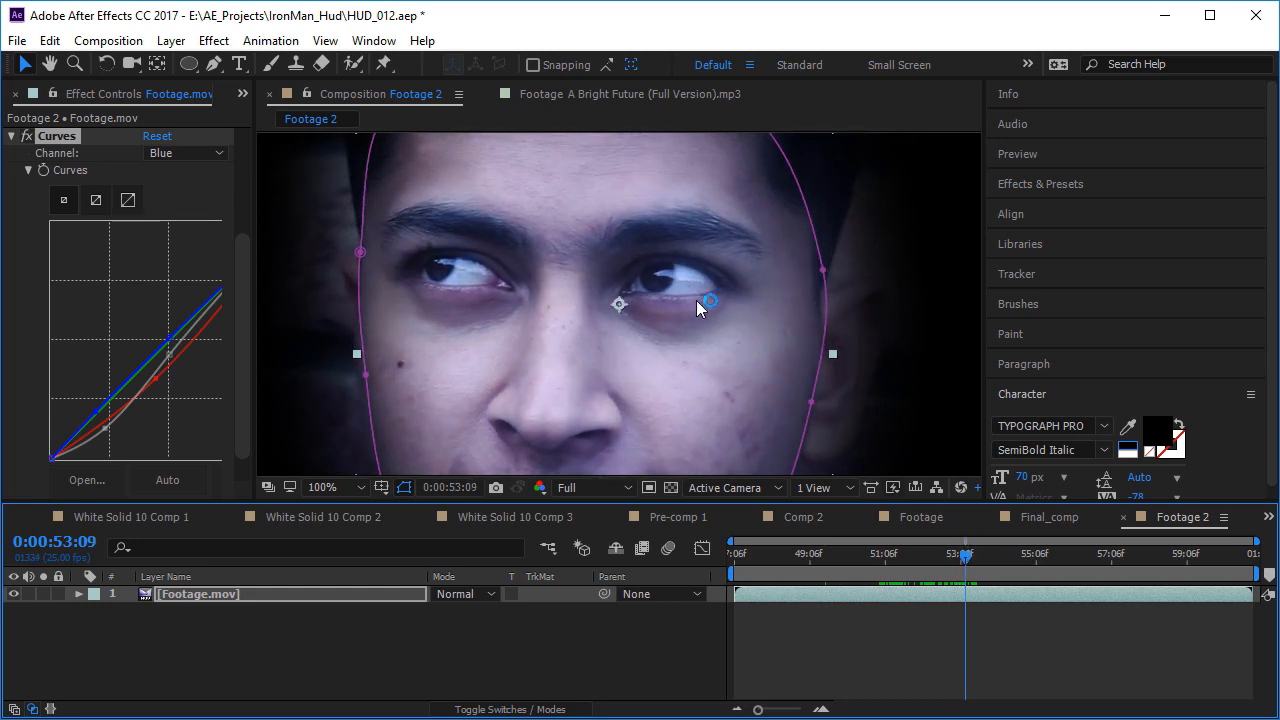
{"action": "key", "text": "comma"}
{"action": "left_click", "coordinate": [214, 40]}
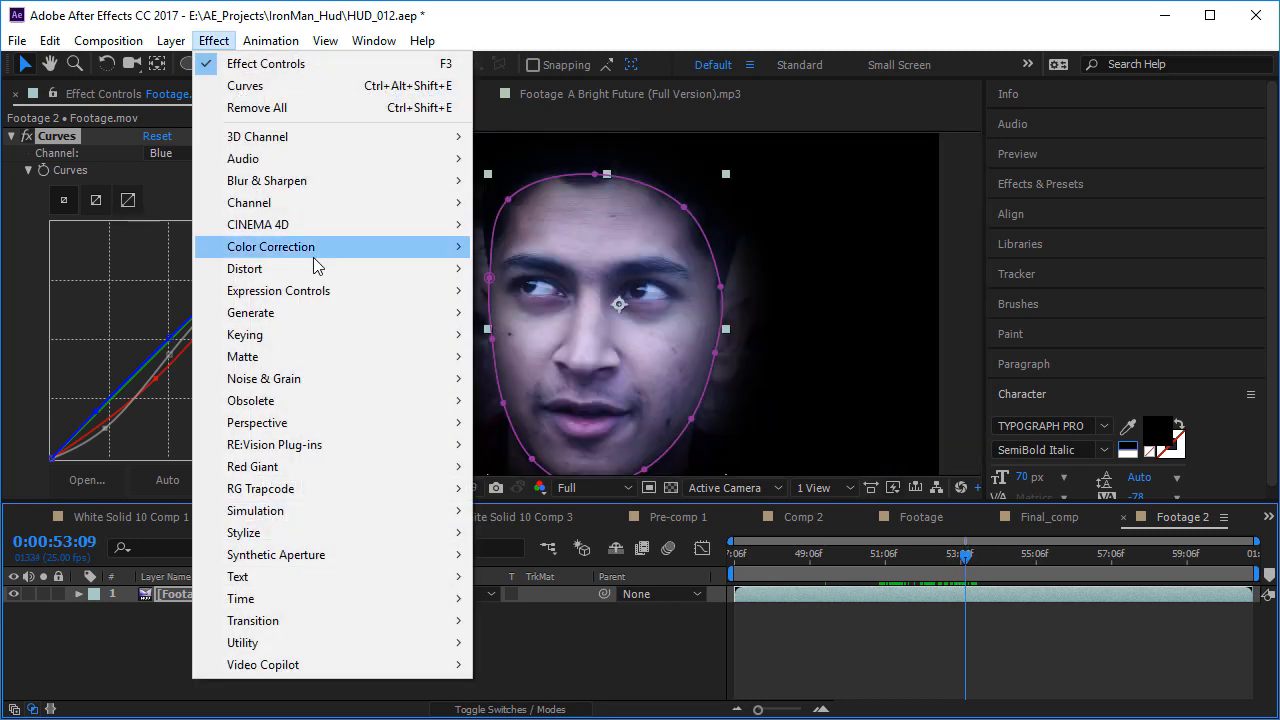
{"action": "mouse_move", "coordinate": [314, 260]}
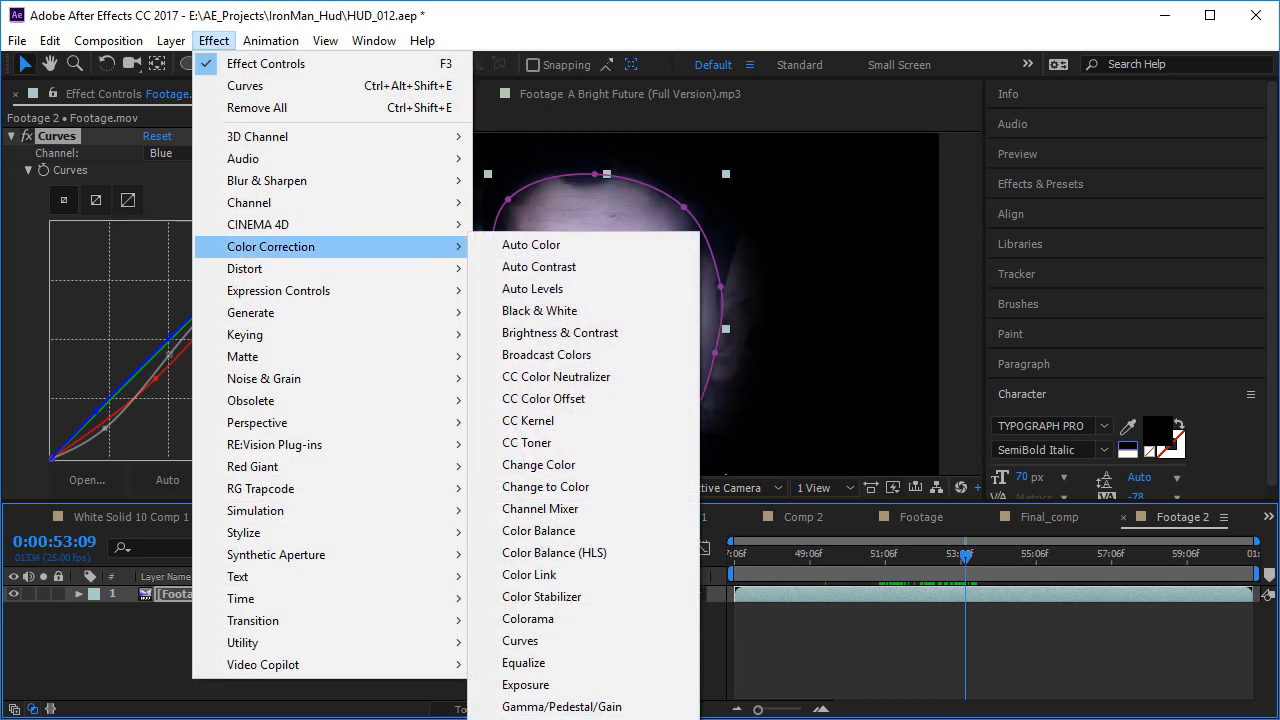
{"action": "left_click", "coordinate": [605, 33]}
- Apply a Tint effect to the Footage.mov layer, set Amount to Tint to 25%, and preview the face around 0:00:48:17
{"action": "left_click", "coordinate": [1055, 180]}
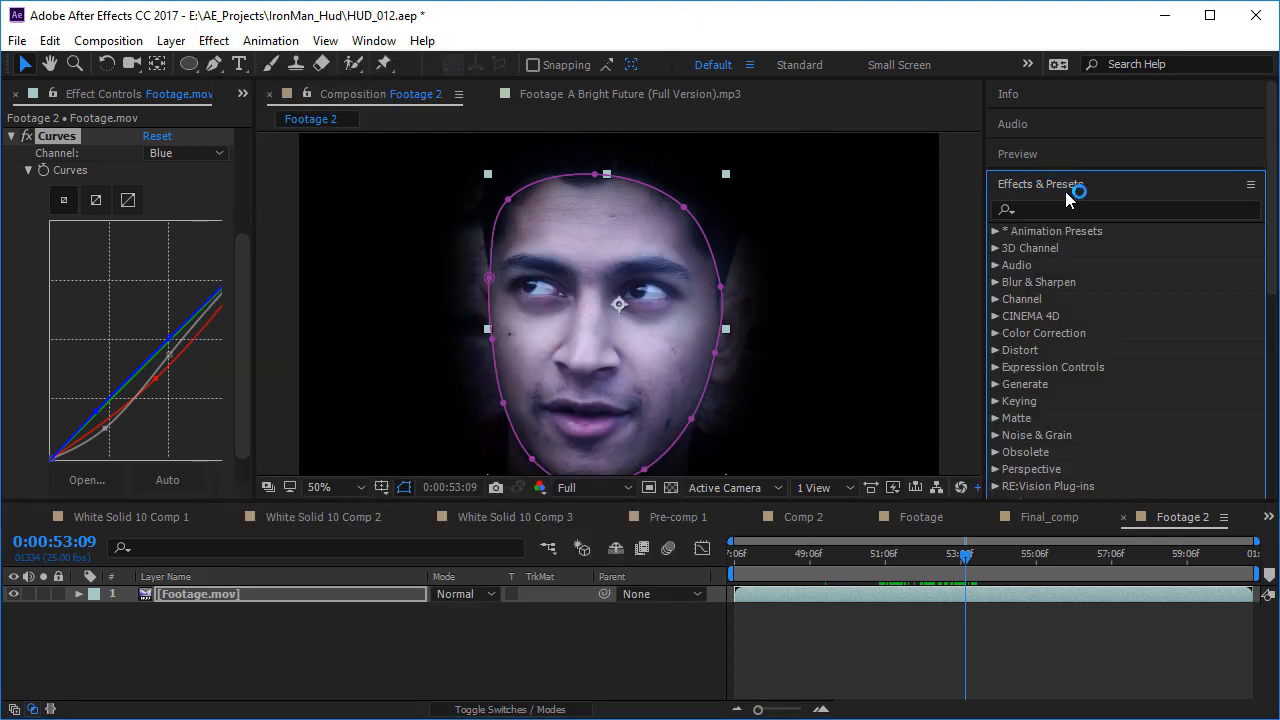
{"action": "left_click", "coordinate": [1092, 210]}
{"action": "type", "text": "tint"}
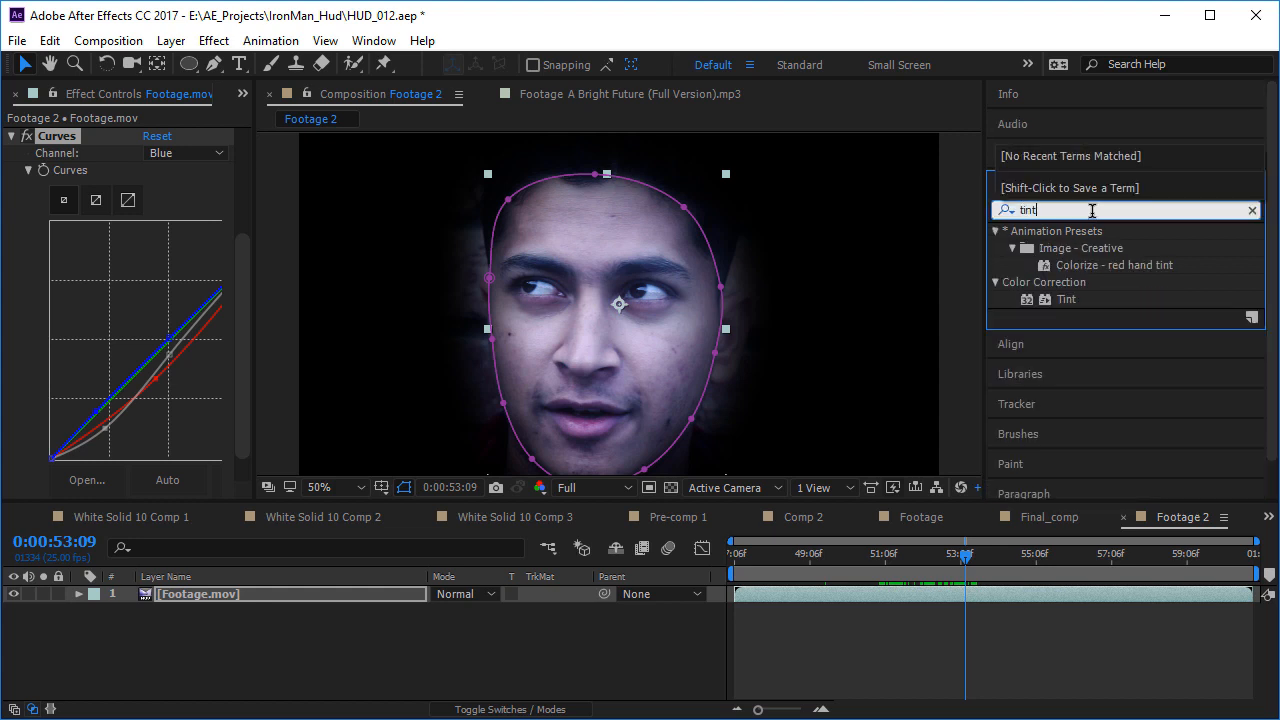
{"action": "double_click", "coordinate": [1063, 298]}
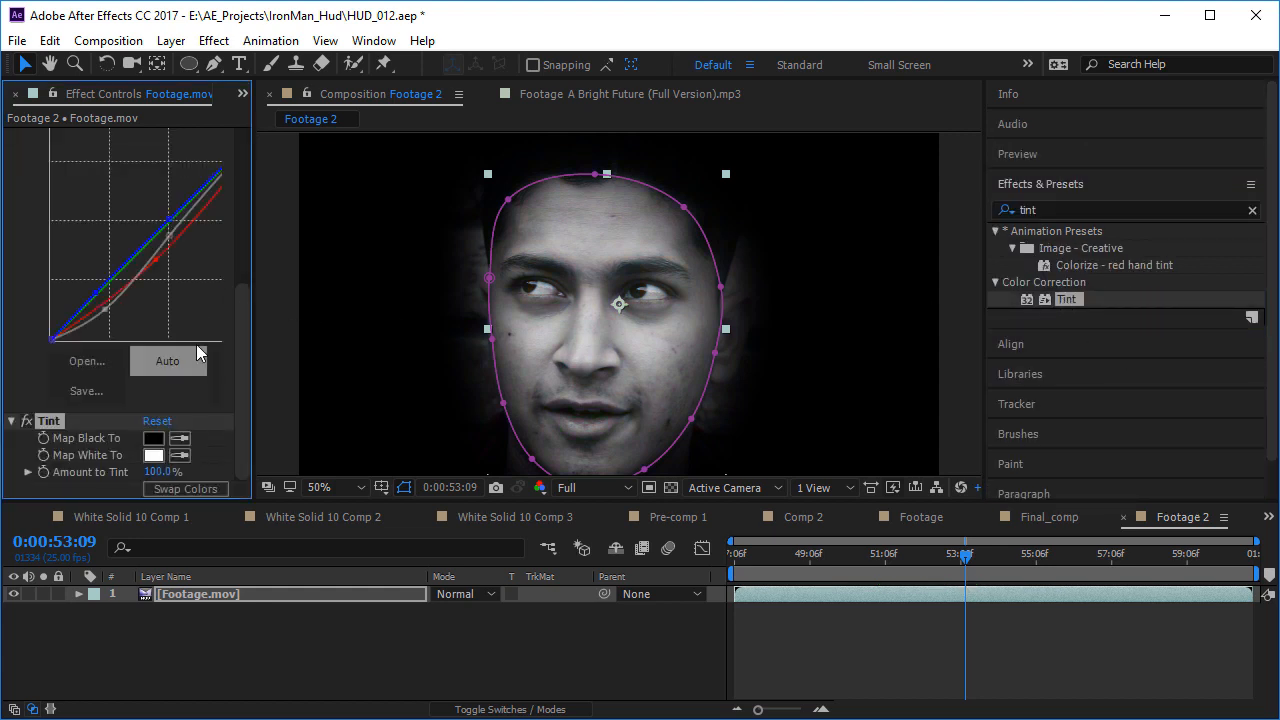
{"action": "left_click", "coordinate": [157, 472]}
{"action": "type", "text": "25"}
{"action": "key", "text": "Return"}
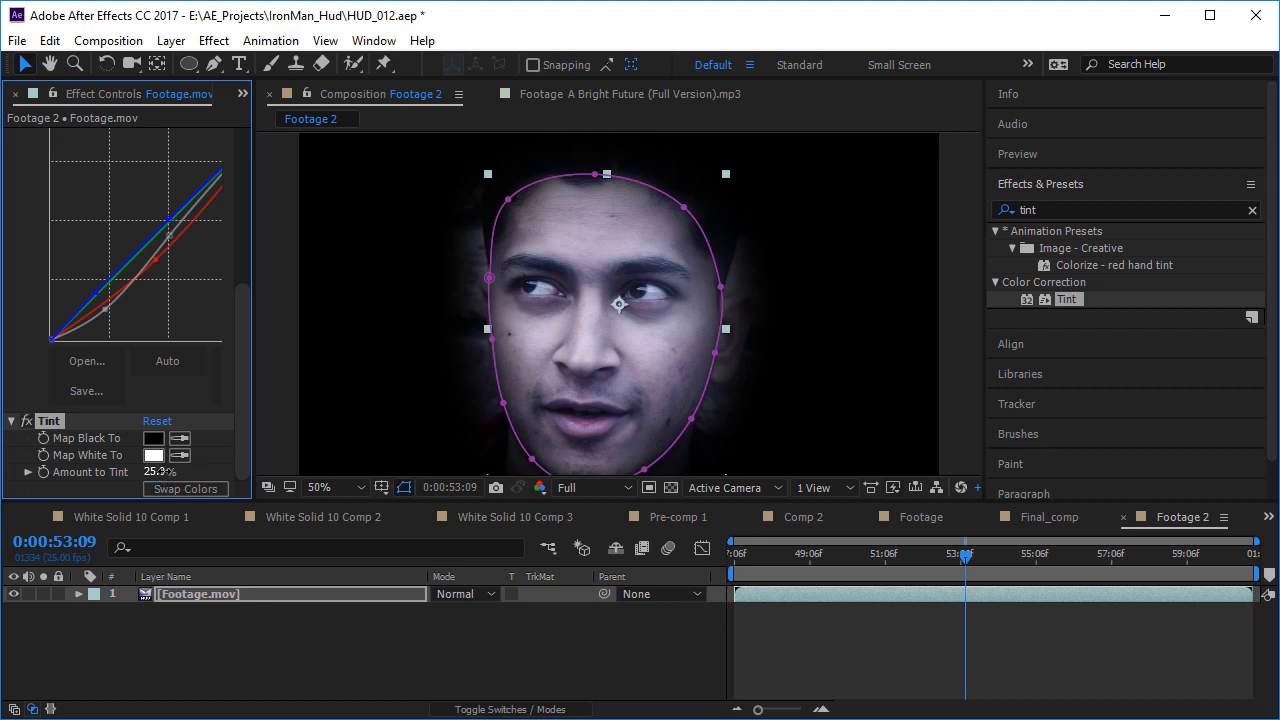
{"action": "left_click", "coordinate": [306, 635]}
{"action": "left_click_drag", "start_coordinate": [819, 563], "coordinate": [788, 605]}
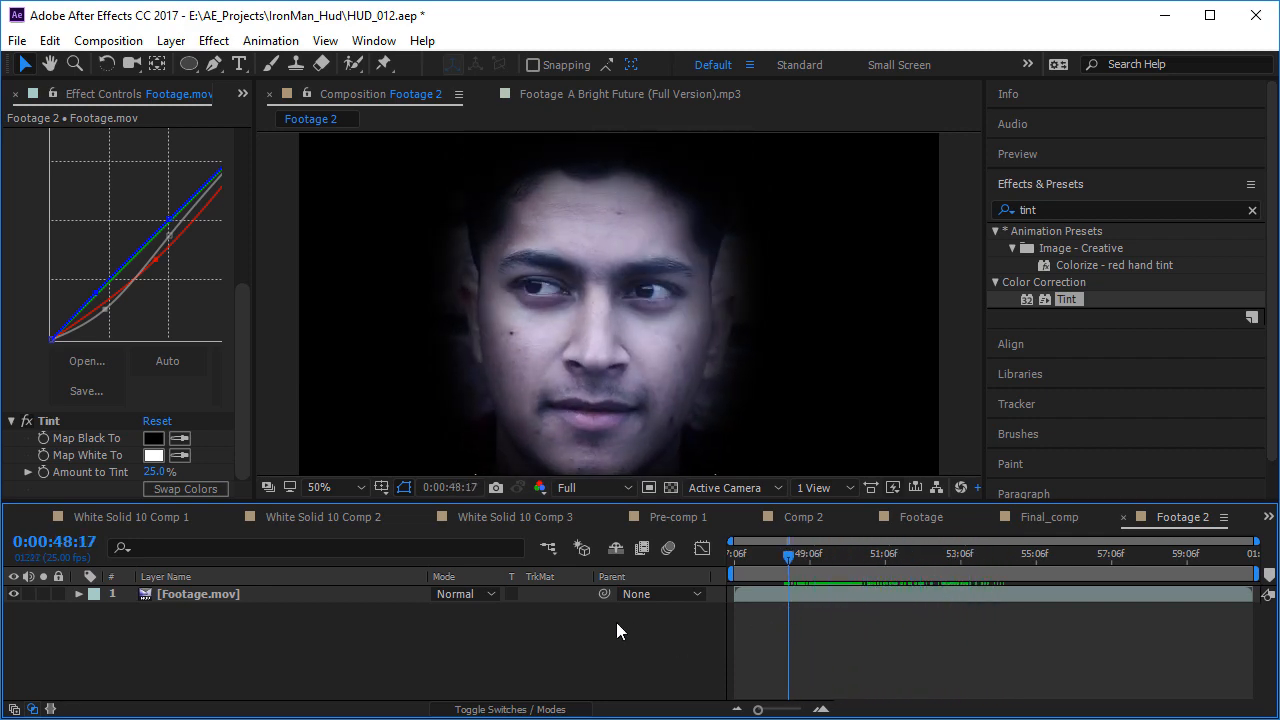
- Expand the project's Elements folder and preview the Hud_001.mov animation at several times
{"action": "left_click", "coordinate": [241, 94]}
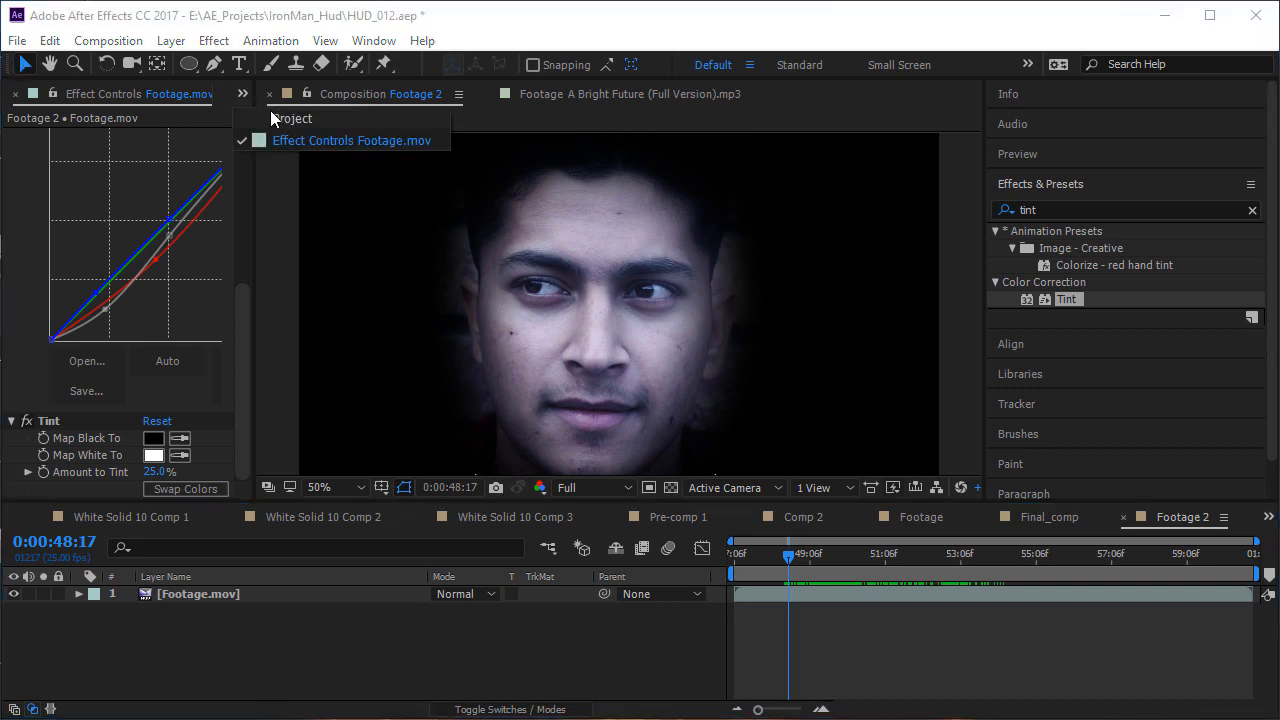
{"action": "left_click", "coordinate": [270, 110]}
{"action": "left_click", "coordinate": [12, 314]}
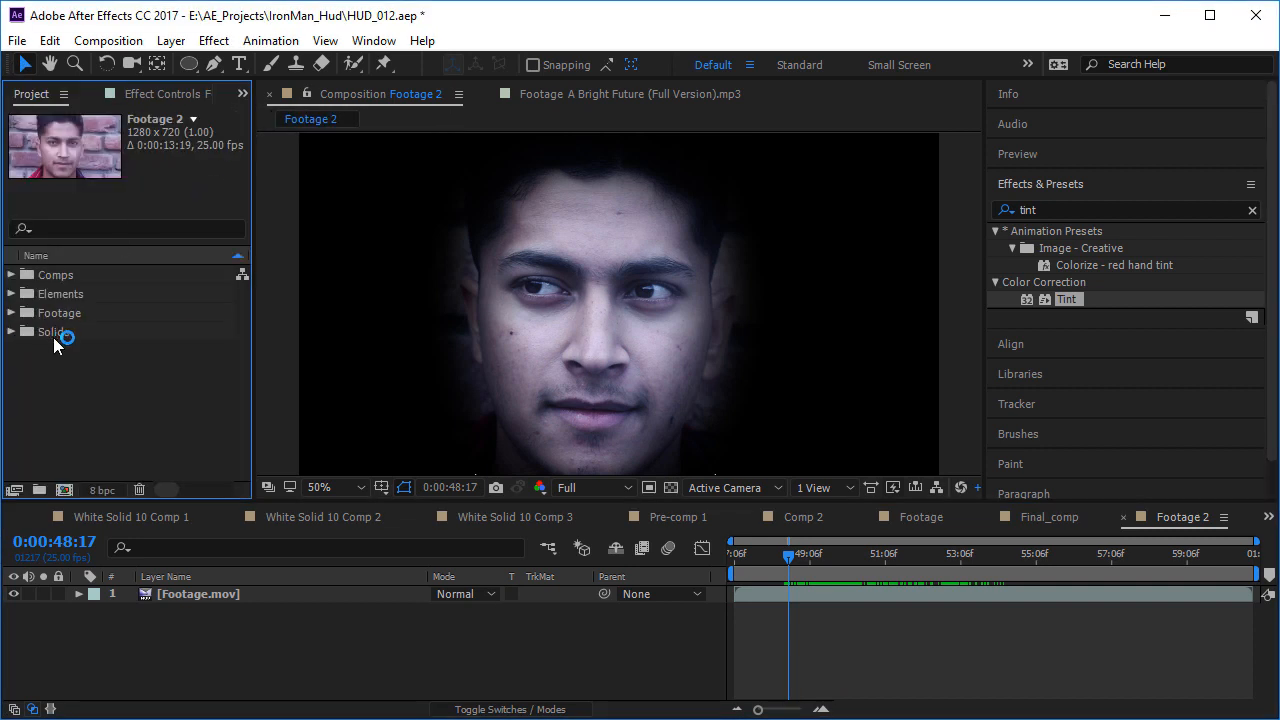
{"action": "left_click", "coordinate": [67, 331]}
{"action": "left_click", "coordinate": [58, 290]}
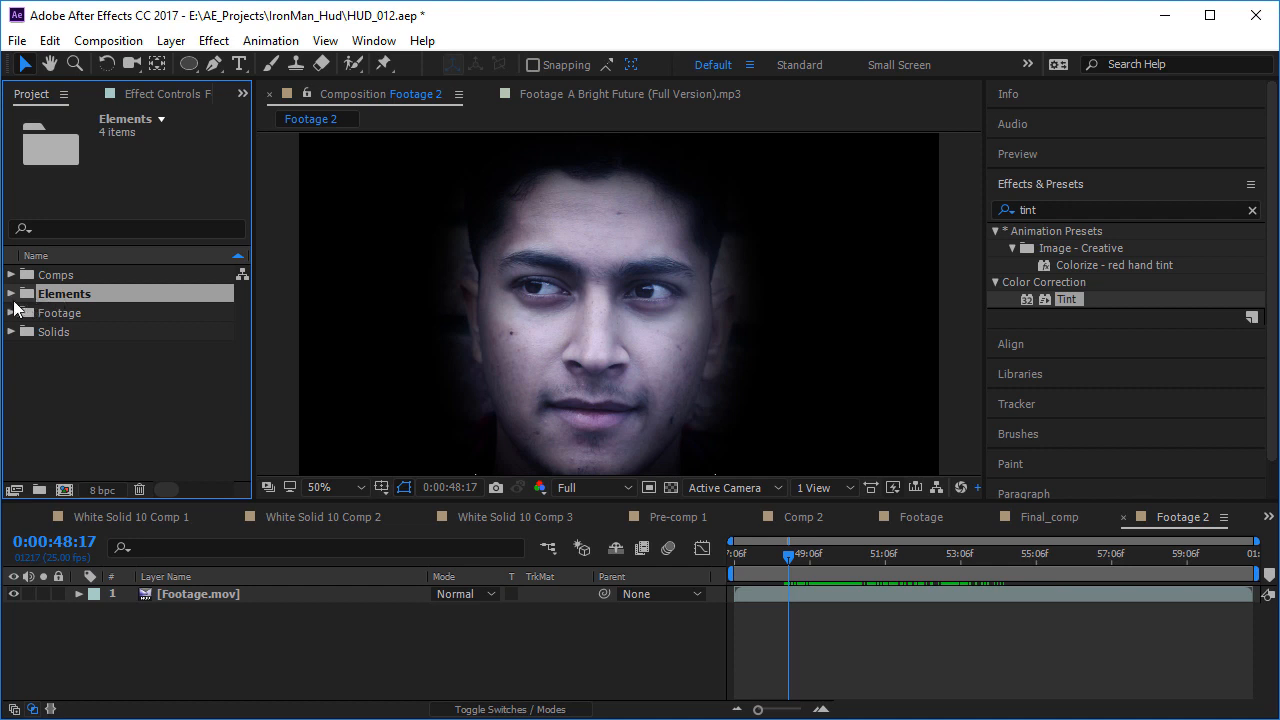
{"action": "left_click", "coordinate": [11, 294]}
{"action": "double_click", "coordinate": [115, 333]}
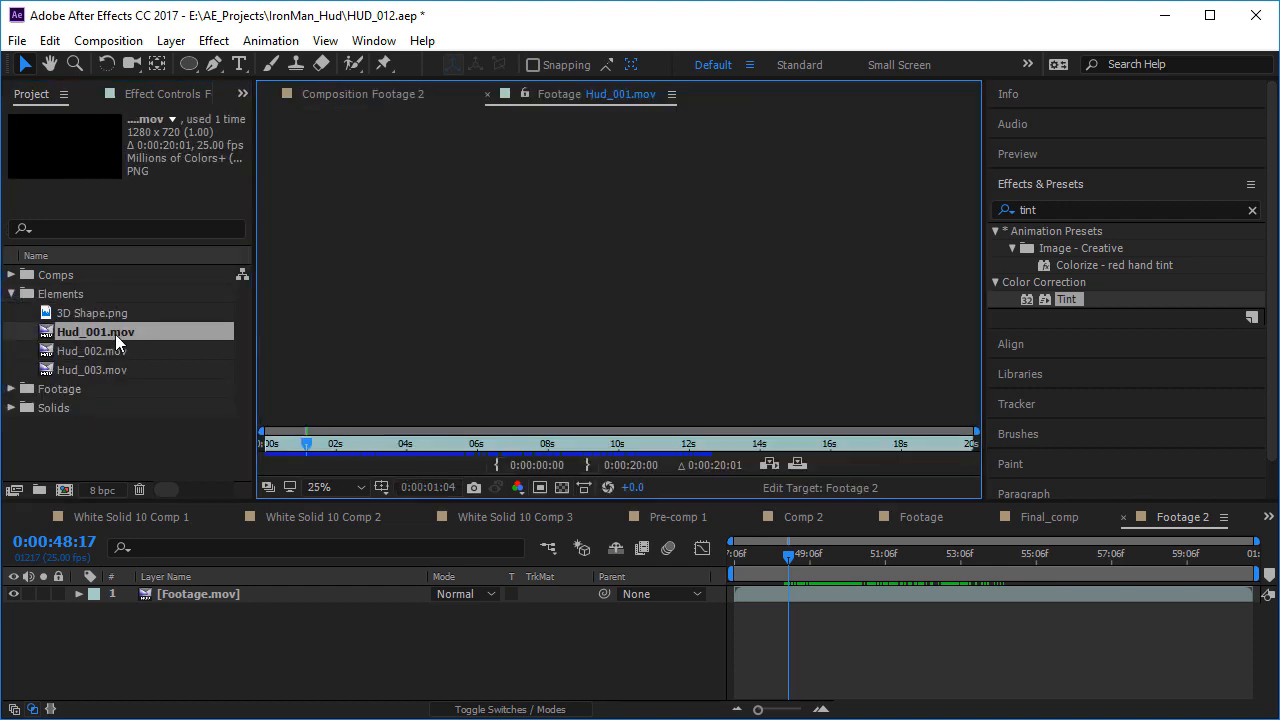
{"action": "left_click_drag", "start_coordinate": [418, 455], "coordinate": [655, 448]}
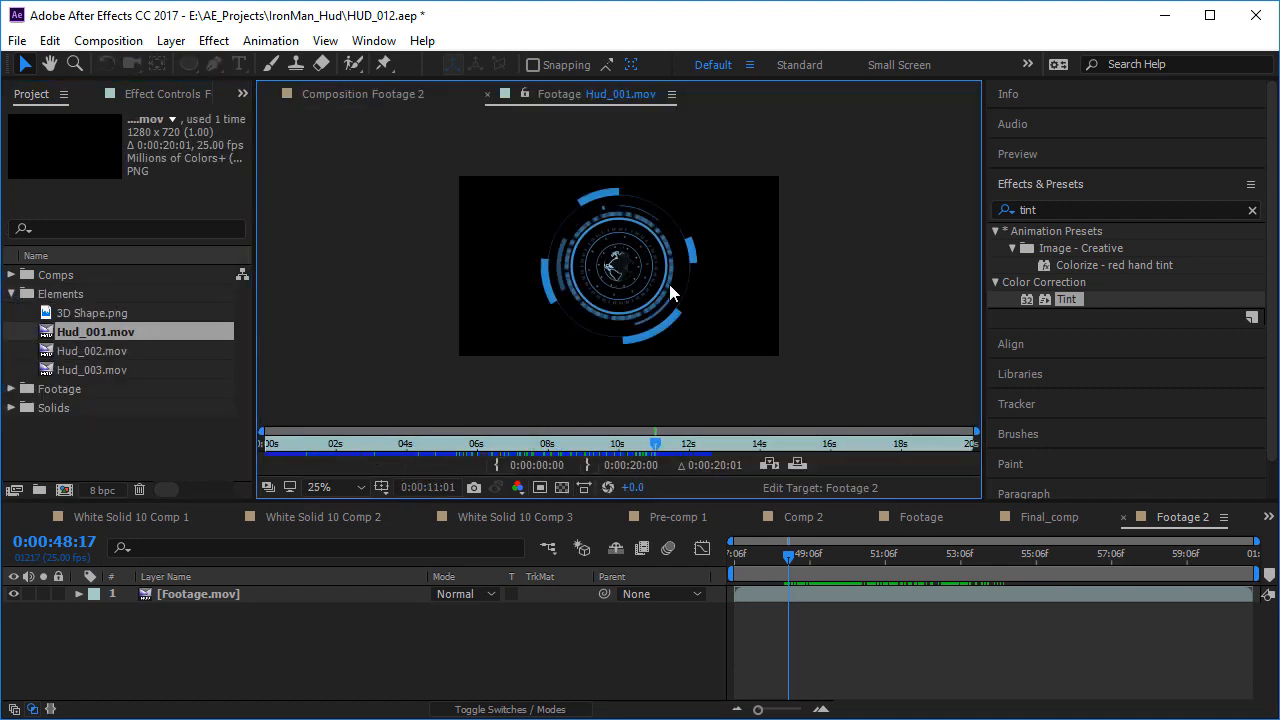
{"action": "scroll", "coordinate": [669, 284], "scroll_direction": "up", "scroll_amount": 2}
{"action": "left_click_drag", "start_coordinate": [351, 453], "coordinate": [487, 452]}
- Preview the Hud_002.mov element up to about 2 seconds
{"action": "left_click", "coordinate": [97, 351]}
{"action": "double_click", "coordinate": [97, 351]}
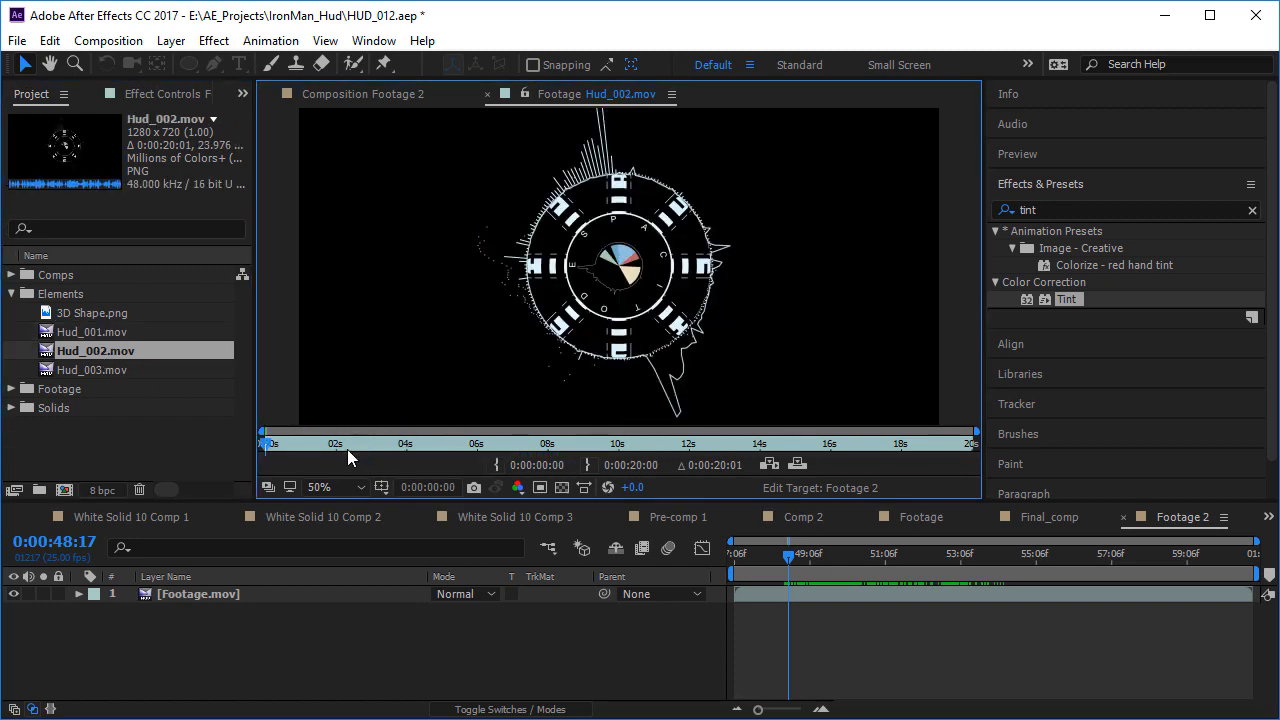
{"action": "mouse_move", "coordinate": [348, 448]}
{"action": "left_mouse_down"}
{"action": "mouse_move", "coordinate": [450, 453]}
{"action": "mouse_move", "coordinate": [352, 449]}
{"action": "left_mouse_up"}
- Preview the Hud_003.mov element up to about 7 seconds, examine its details up close, and return to the Footage 2 composition
{"action": "left_click", "coordinate": [94, 361]}
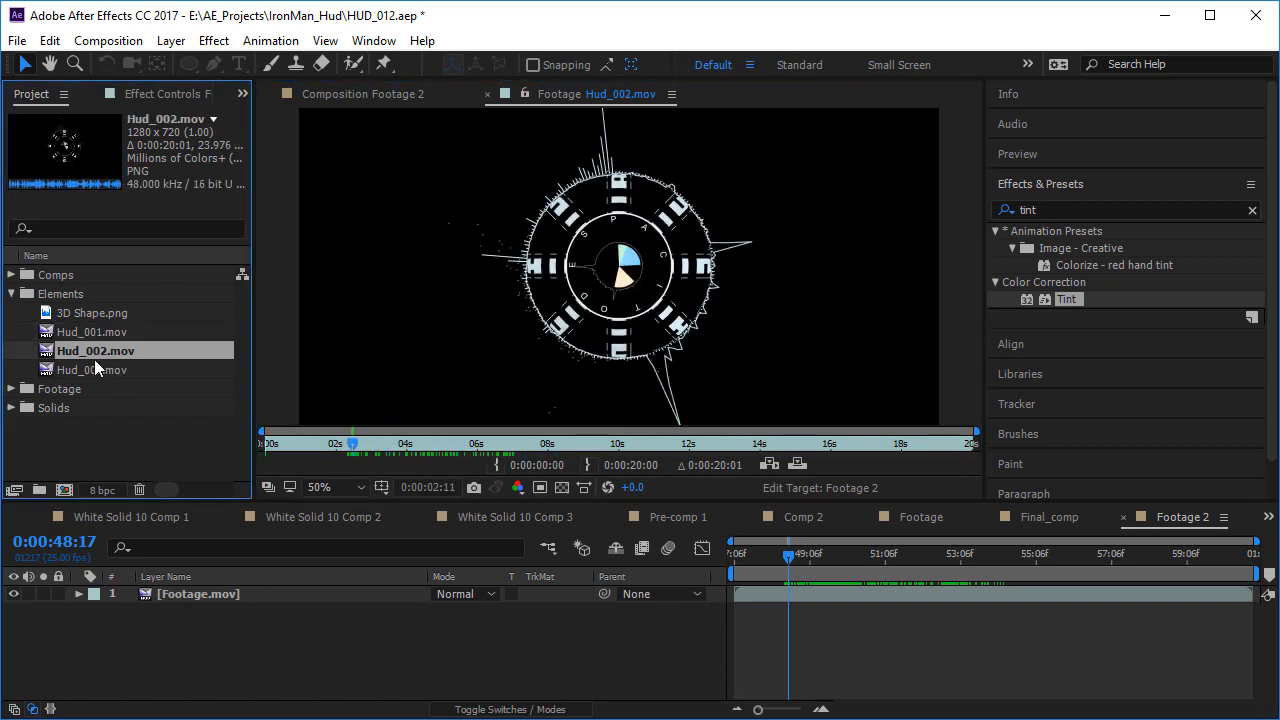
{"action": "double_click", "coordinate": [105, 370]}
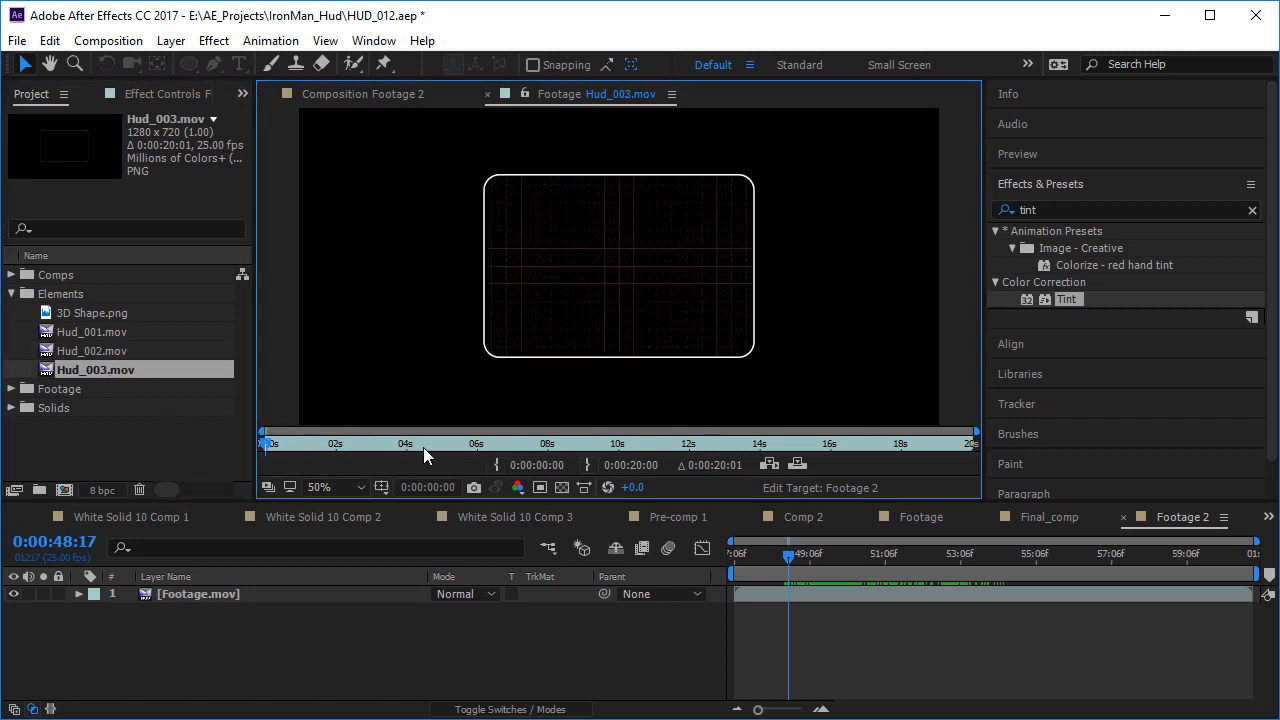
{"action": "left_click_drag", "start_coordinate": [388, 445], "coordinate": [528, 443]}
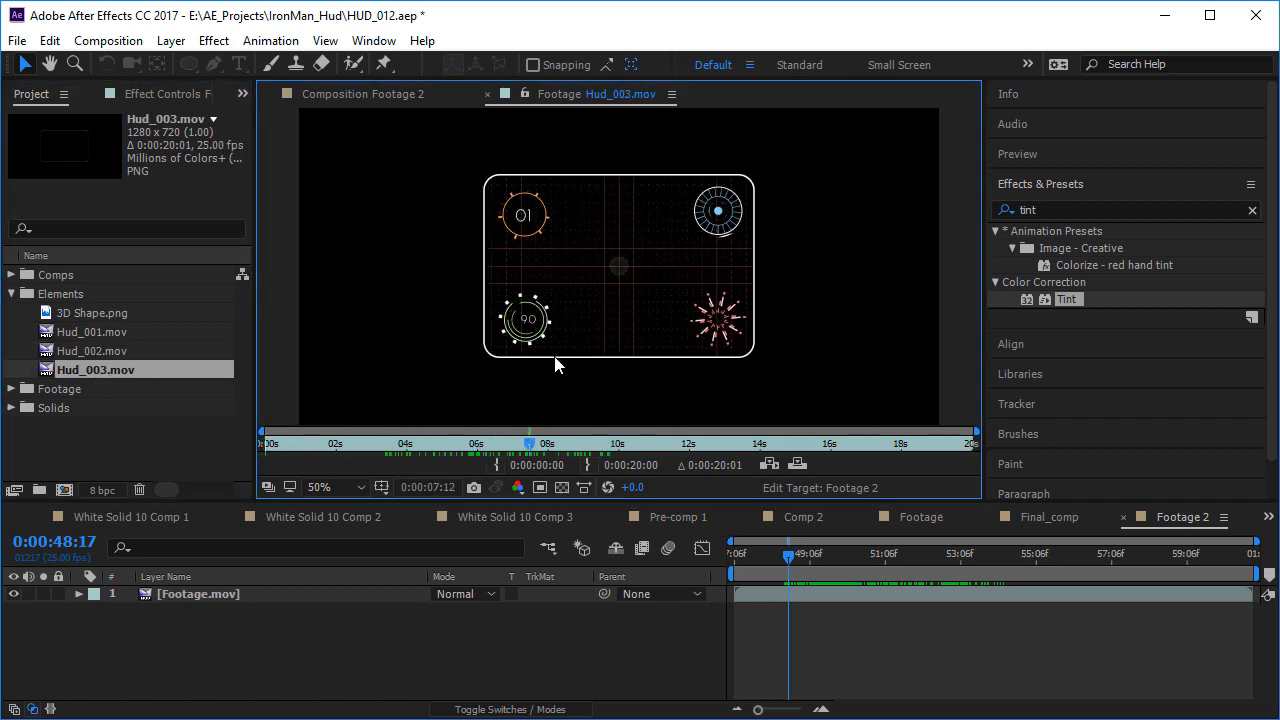
{"action": "key", "text": "slash"}
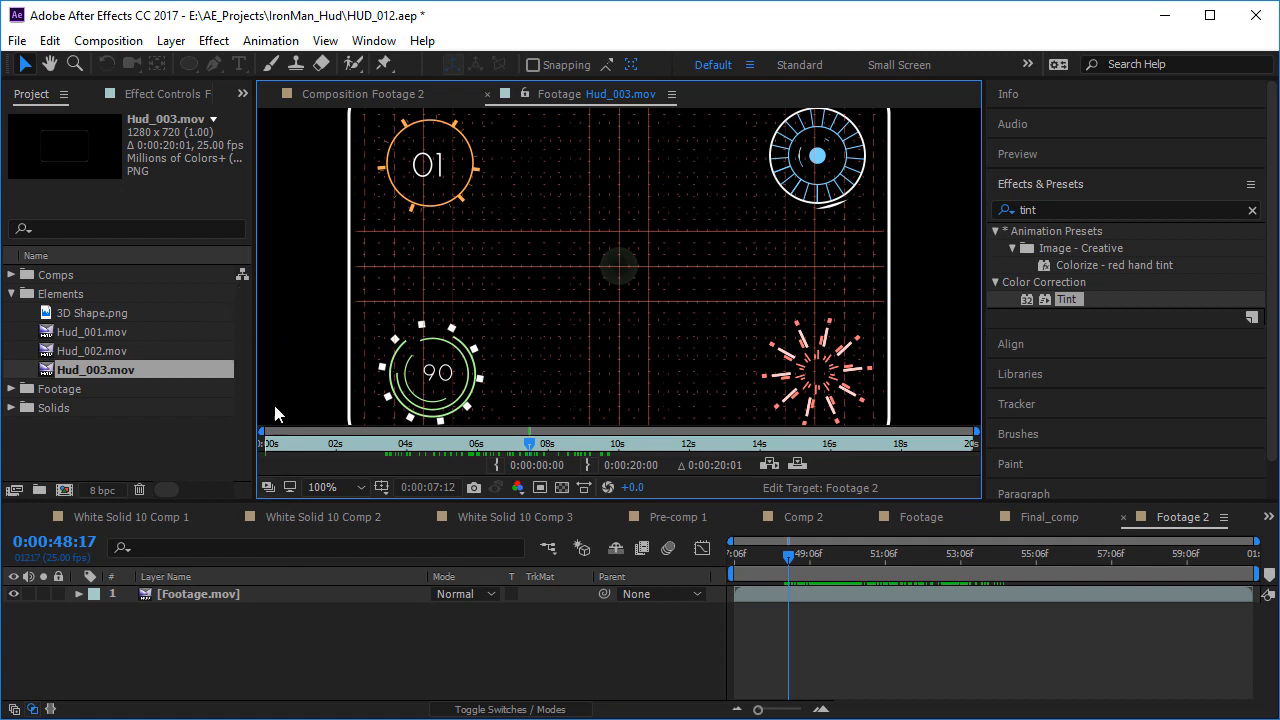
{"action": "left_click", "coordinate": [408, 94]}
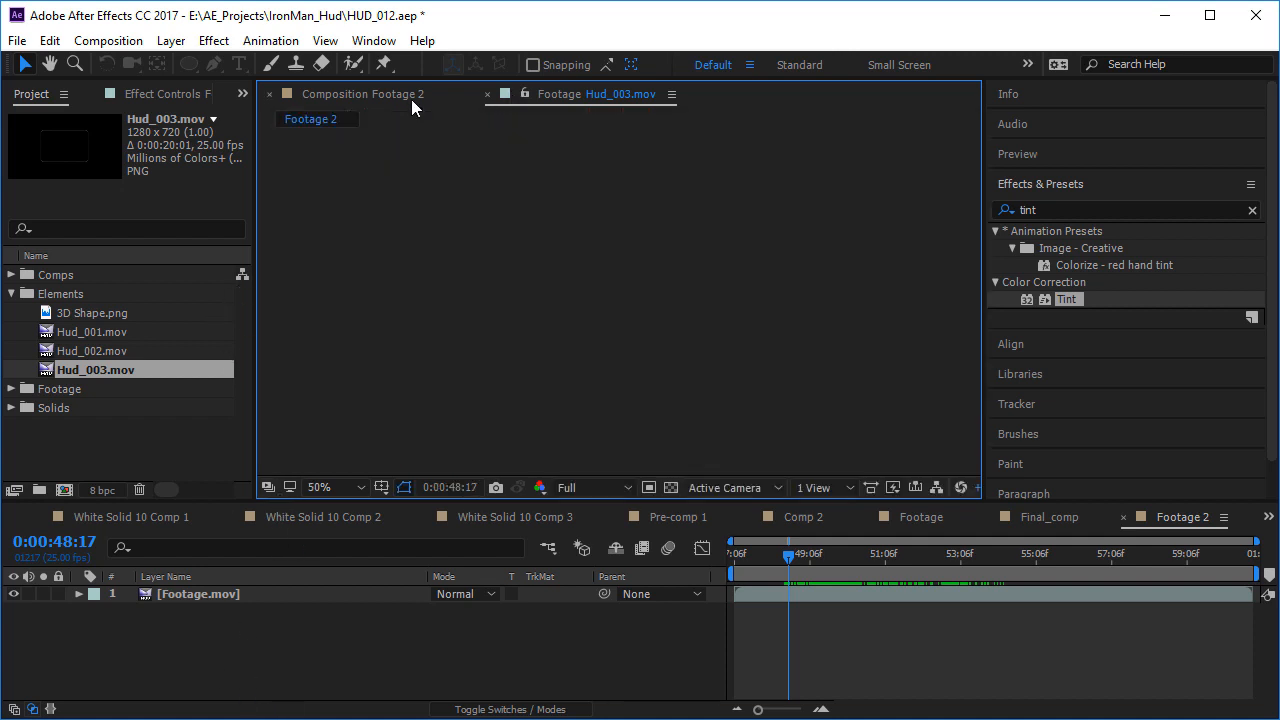
- Reopen Hud_002.mov and examine its circular animation in close-up at different times
{"action": "double_click", "coordinate": [113, 350]}
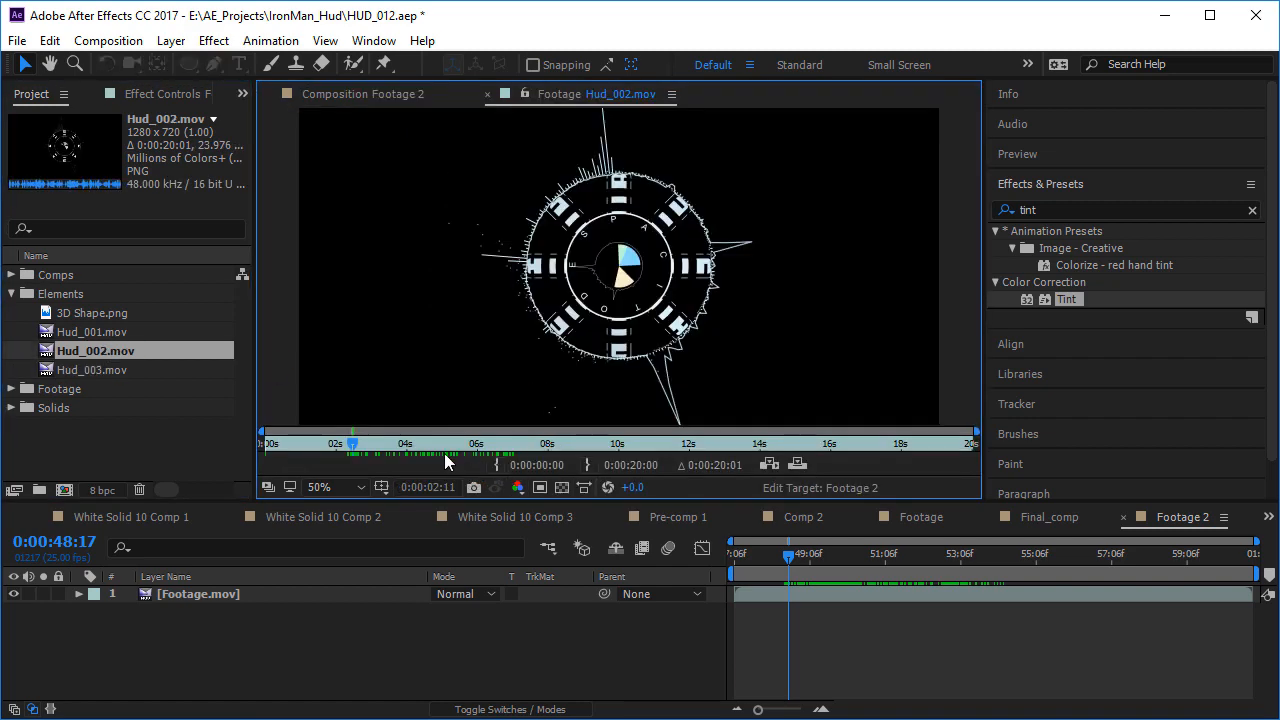
{"action": "left_click_drag", "start_coordinate": [444, 453], "coordinate": [566, 433]}
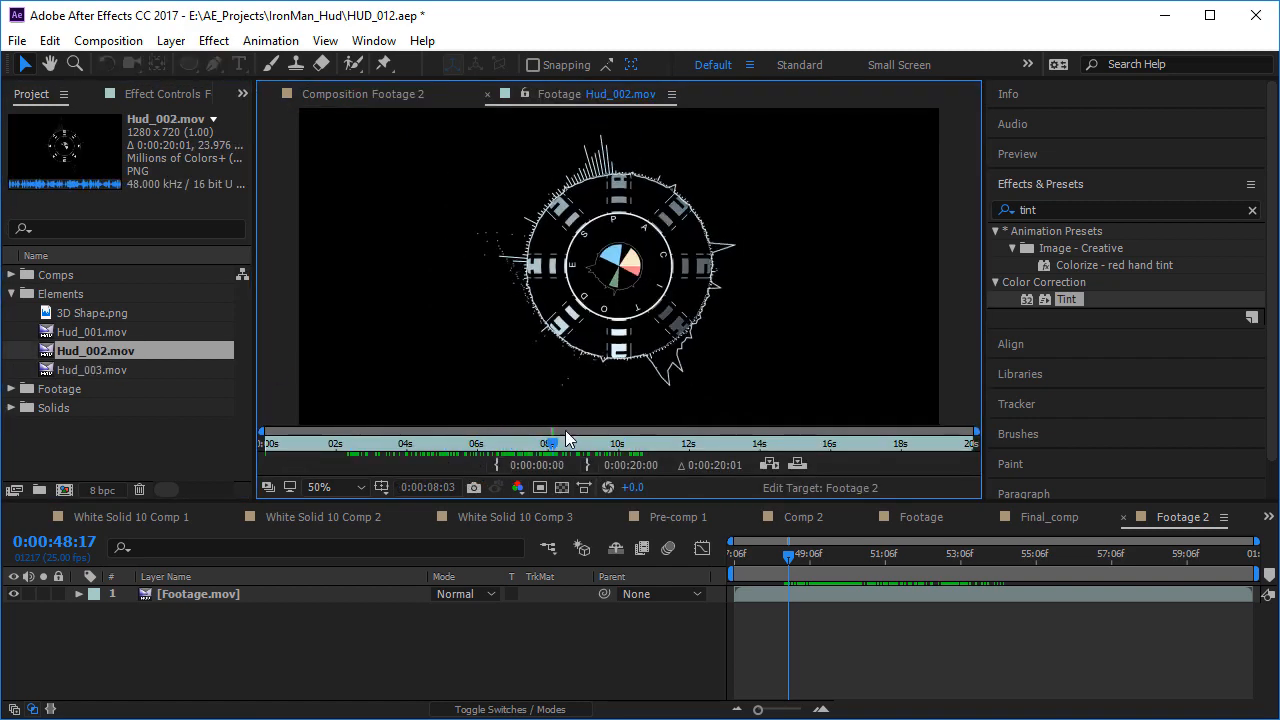
{"action": "key", "text": "."}
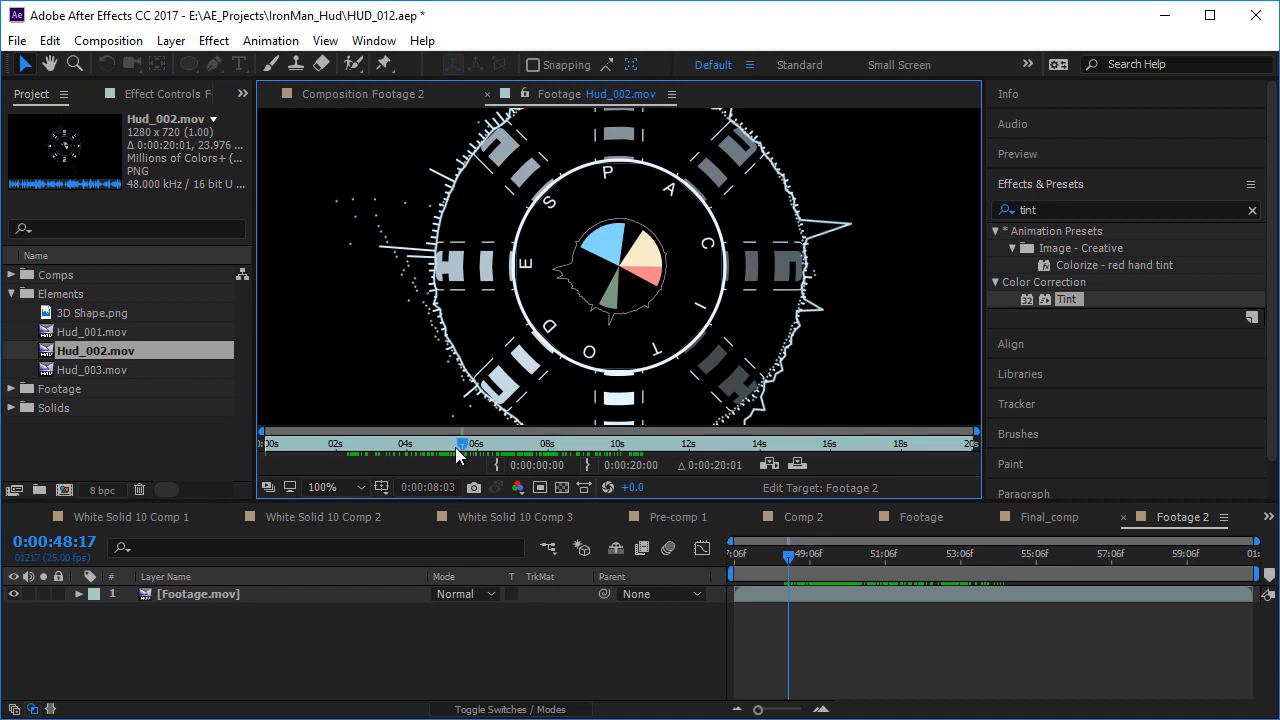
{"action": "left_click", "coordinate": [410, 450]}
{"action": "left_click_drag", "start_coordinate": [410, 450], "coordinate": [561, 453]}
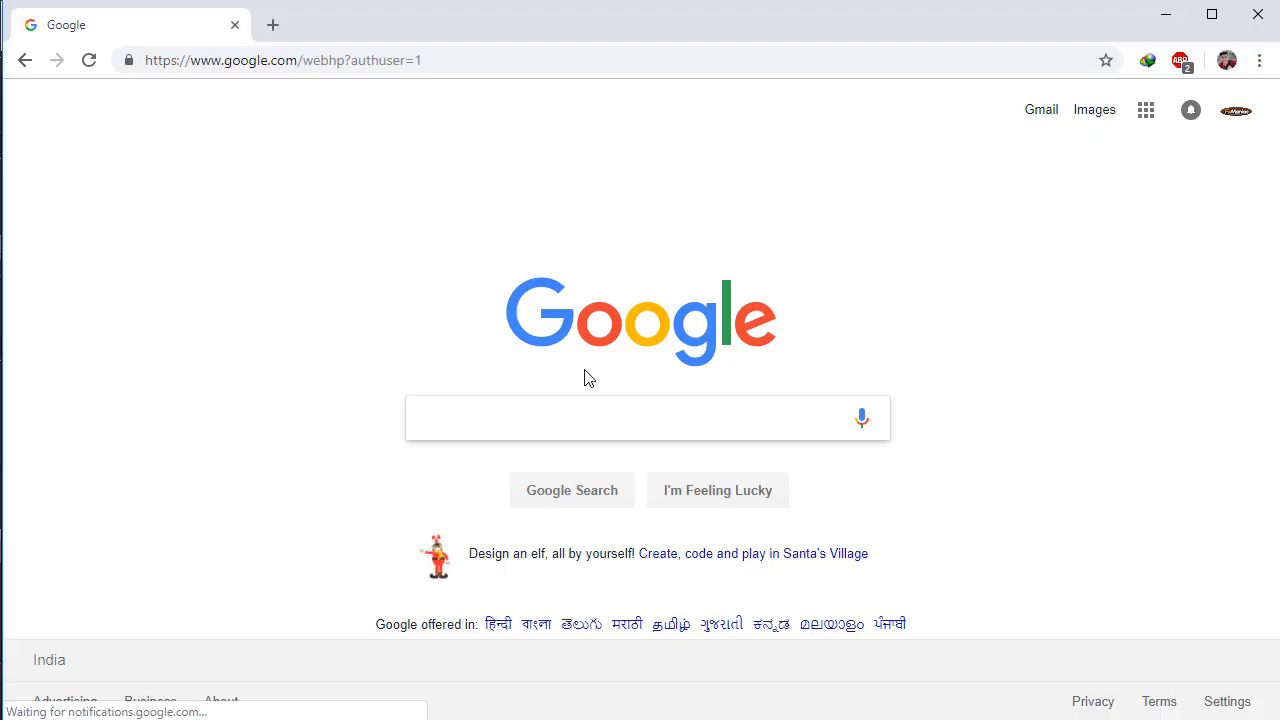
- Switch to the web browser and run a Google image search for "HUD elements"
{"action": "type", "text": "HUD"}
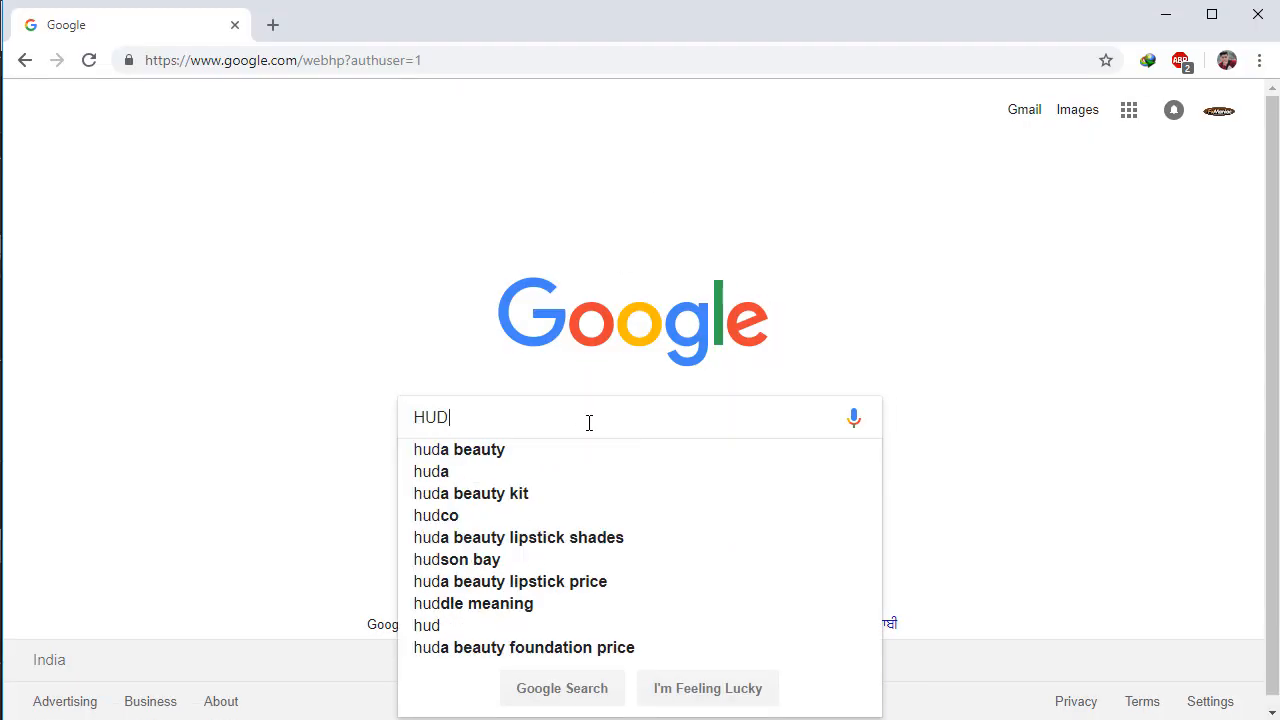
{"action": "type", "text": " elements"}
{"action": "key", "text": "Return"}
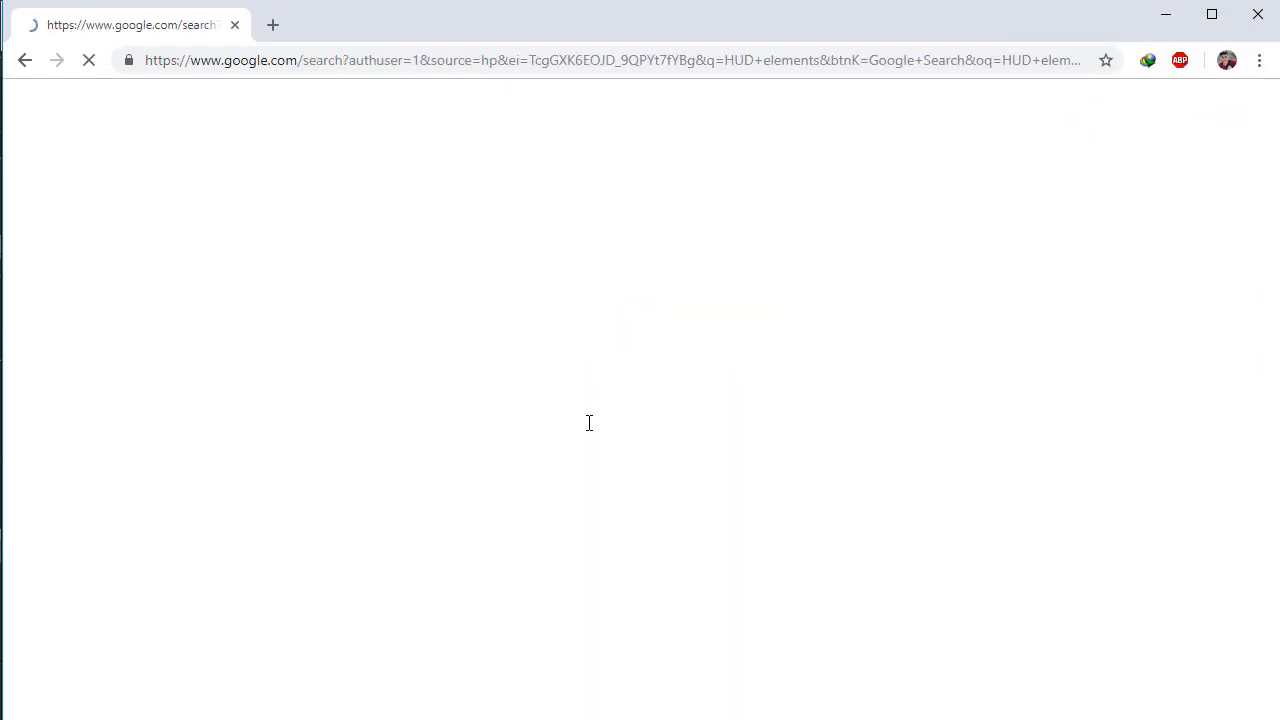
{"action": "left_click", "coordinate": [250, 184]}
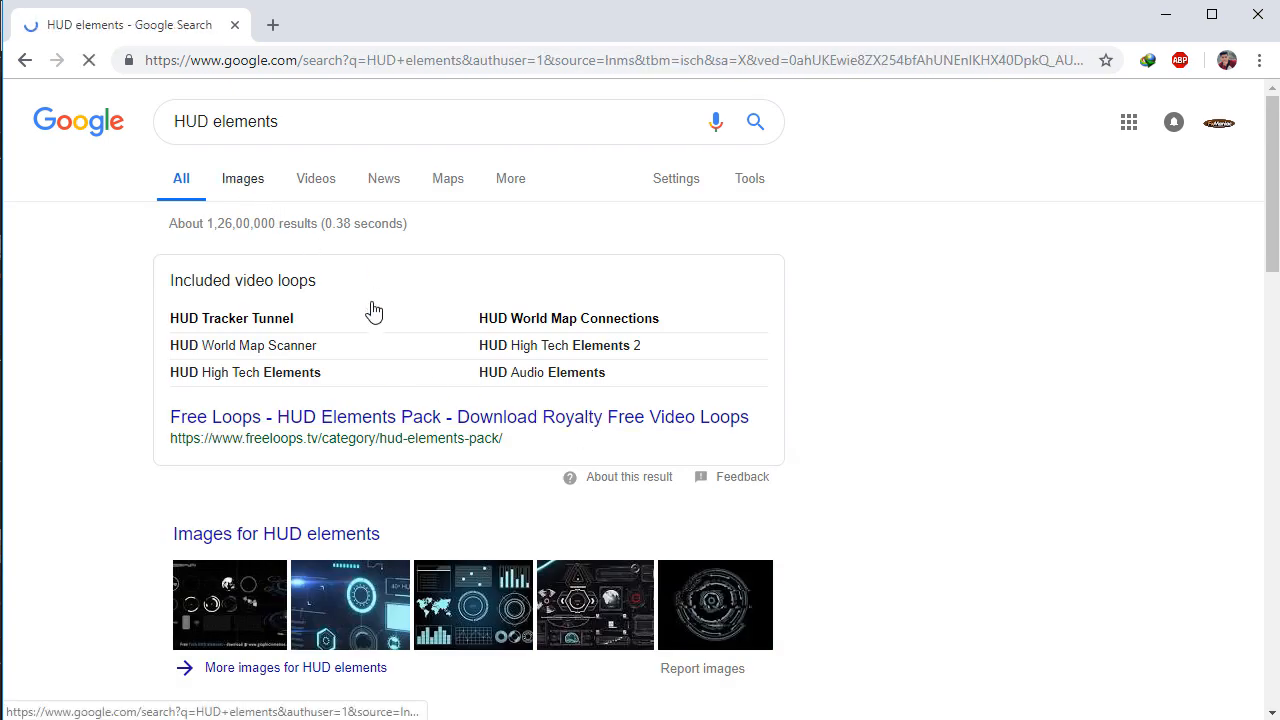
- Browse the HUD image results and examine the 123RF futuristic user interface design and its related images
{"action": "scroll", "coordinate": [560, 480], "scroll_direction": "down", "scroll_amount": 6}
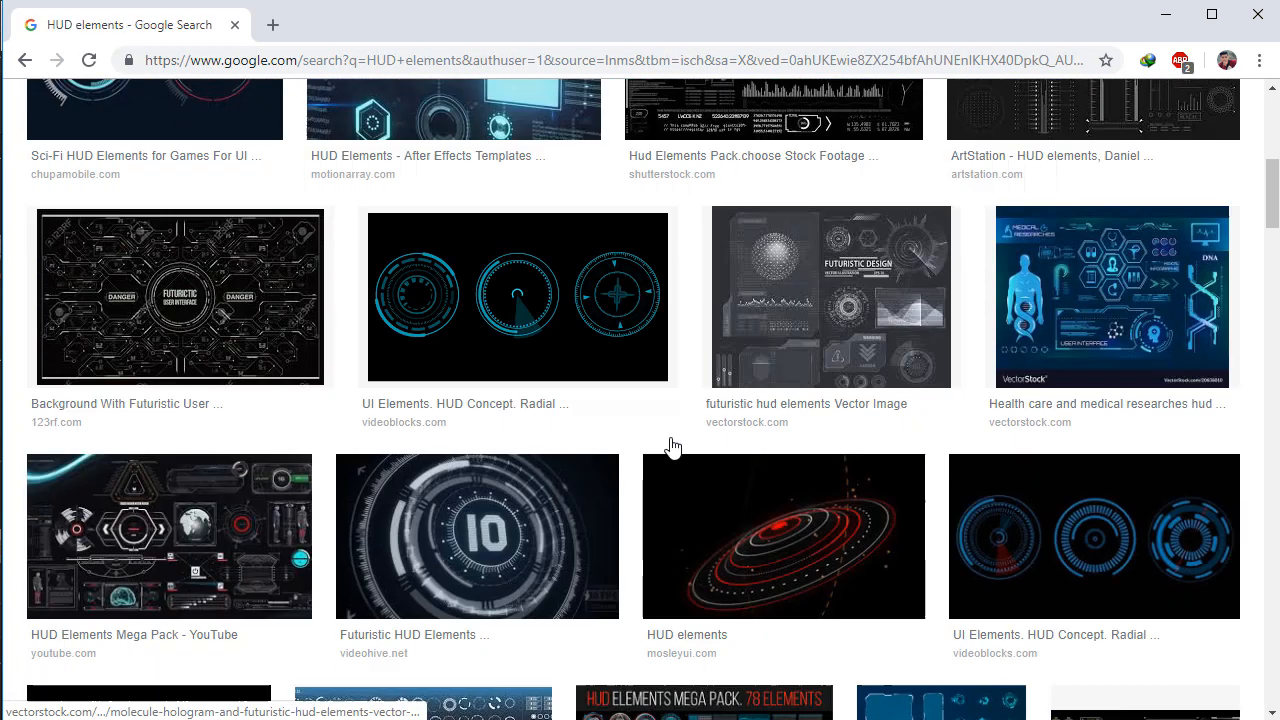
{"action": "scroll", "coordinate": [672, 447], "scroll_direction": "down", "scroll_amount": 1}
{"action": "left_click", "coordinate": [220, 209]}
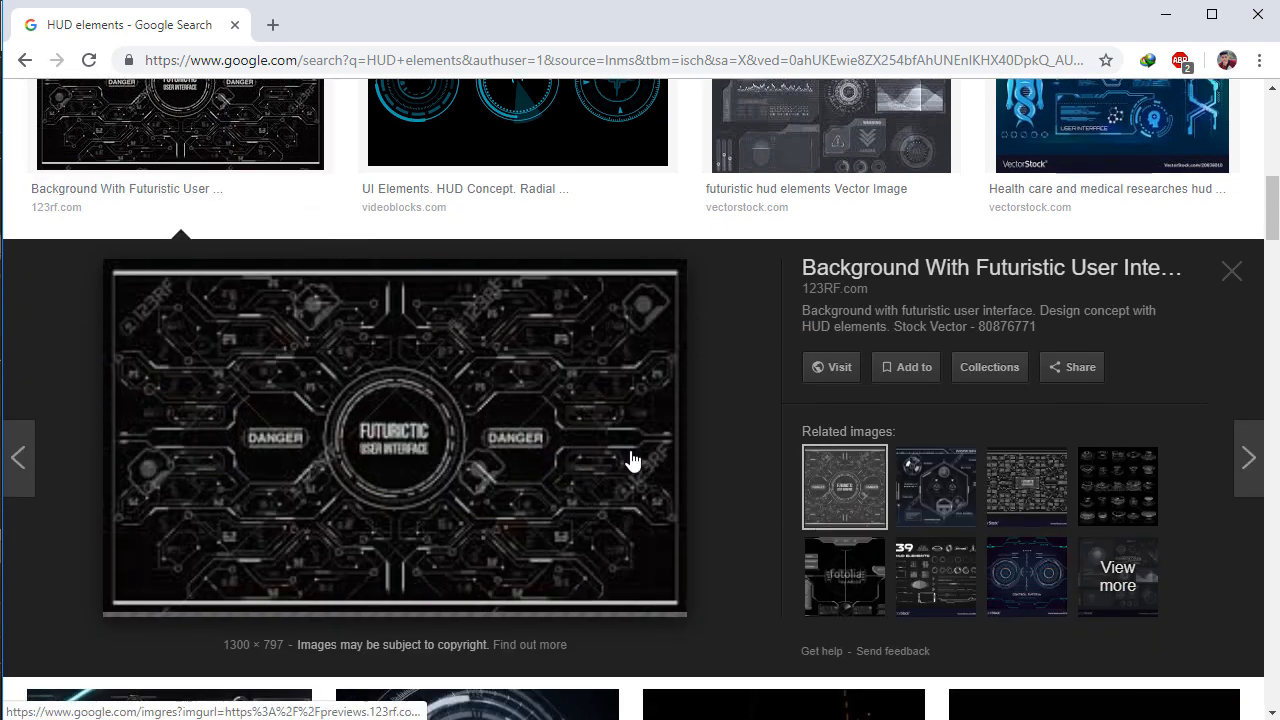
{"action": "left_click", "coordinate": [903, 486]}
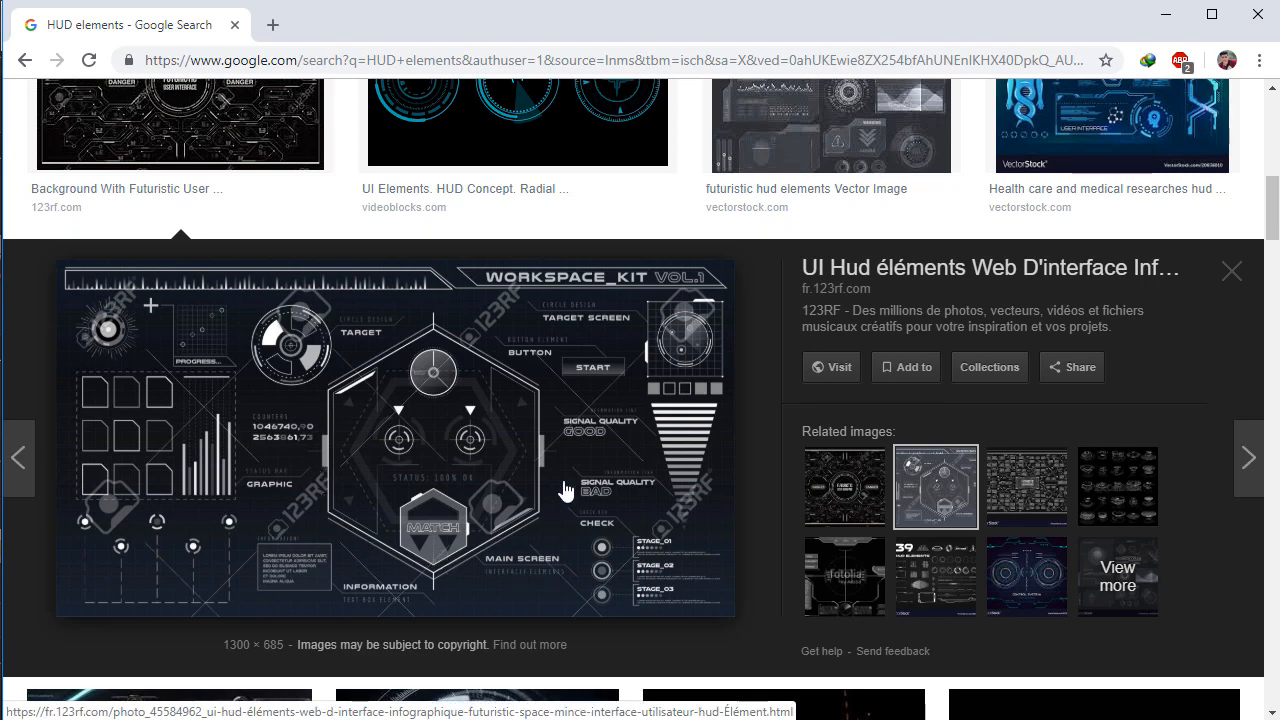
{"action": "left_click", "coordinate": [1049, 507]}
{"action": "left_click", "coordinate": [1114, 495]}
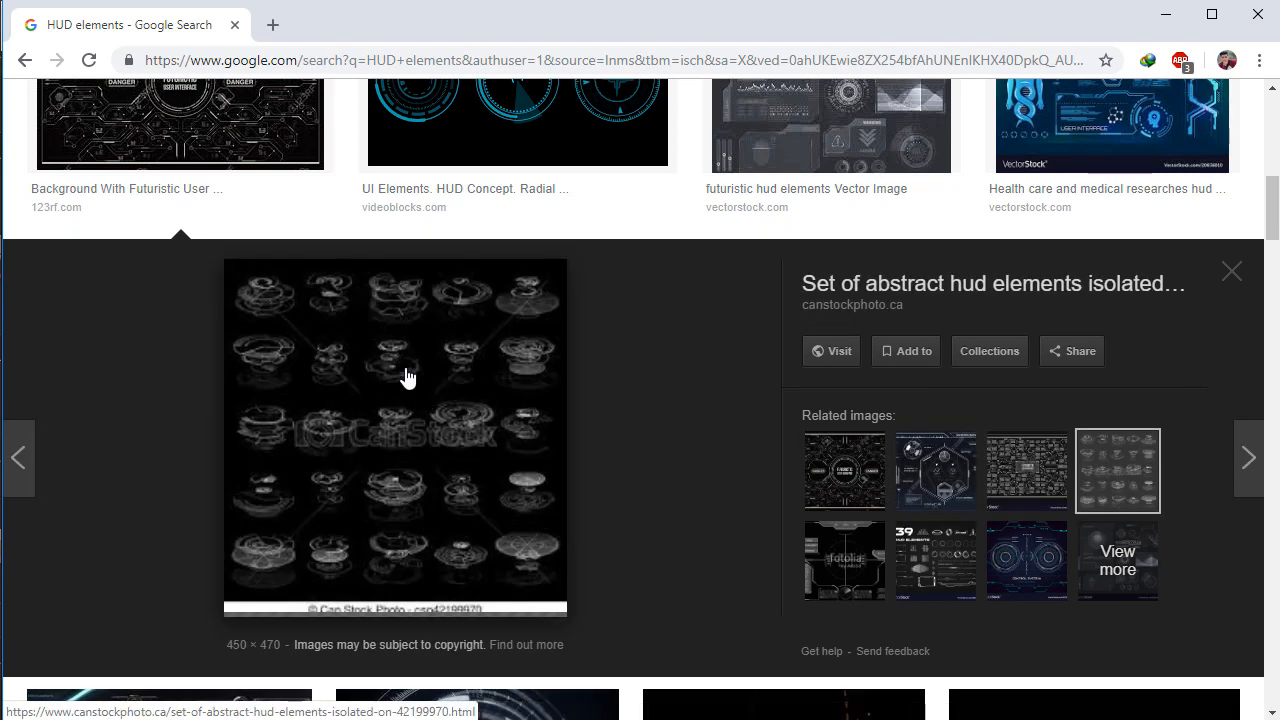
- Look further down the image results and examine the HUD Elements Mega Pack picture and its related HUD templates
{"action": "scroll", "coordinate": [410, 382], "scroll_direction": "down", "scroll_amount": 10}
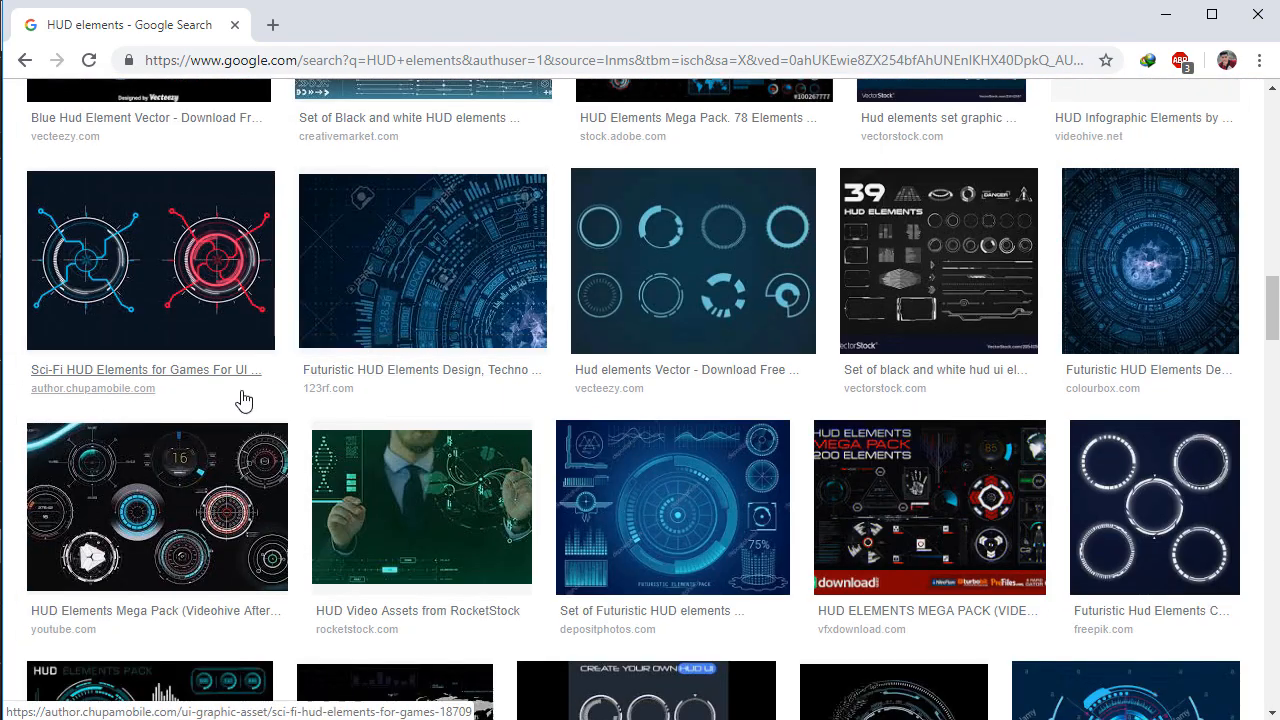
{"action": "scroll", "coordinate": [243, 400], "scroll_direction": "up", "scroll_amount": 2}
{"action": "scroll", "coordinate": [171, 563], "scroll_direction": "down", "scroll_amount": 4}
{"action": "left_click", "coordinate": [223, 330]}
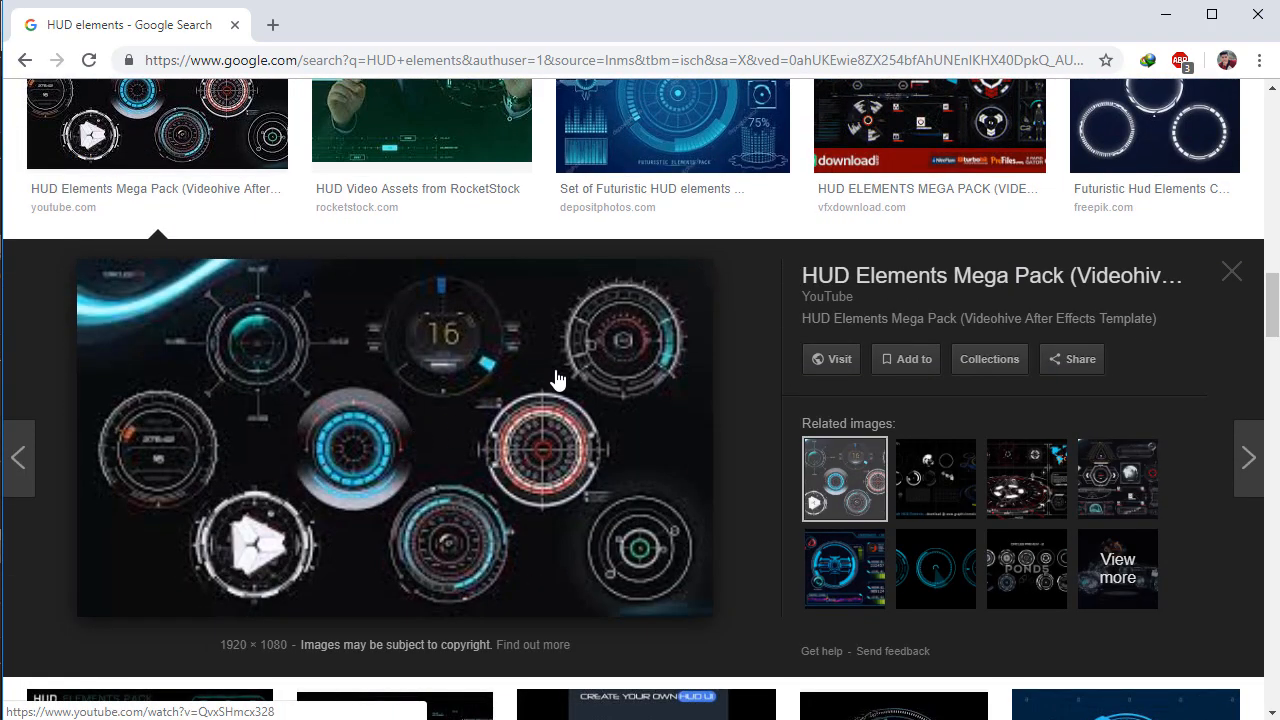
{"action": "left_click", "coordinate": [1018, 487]}
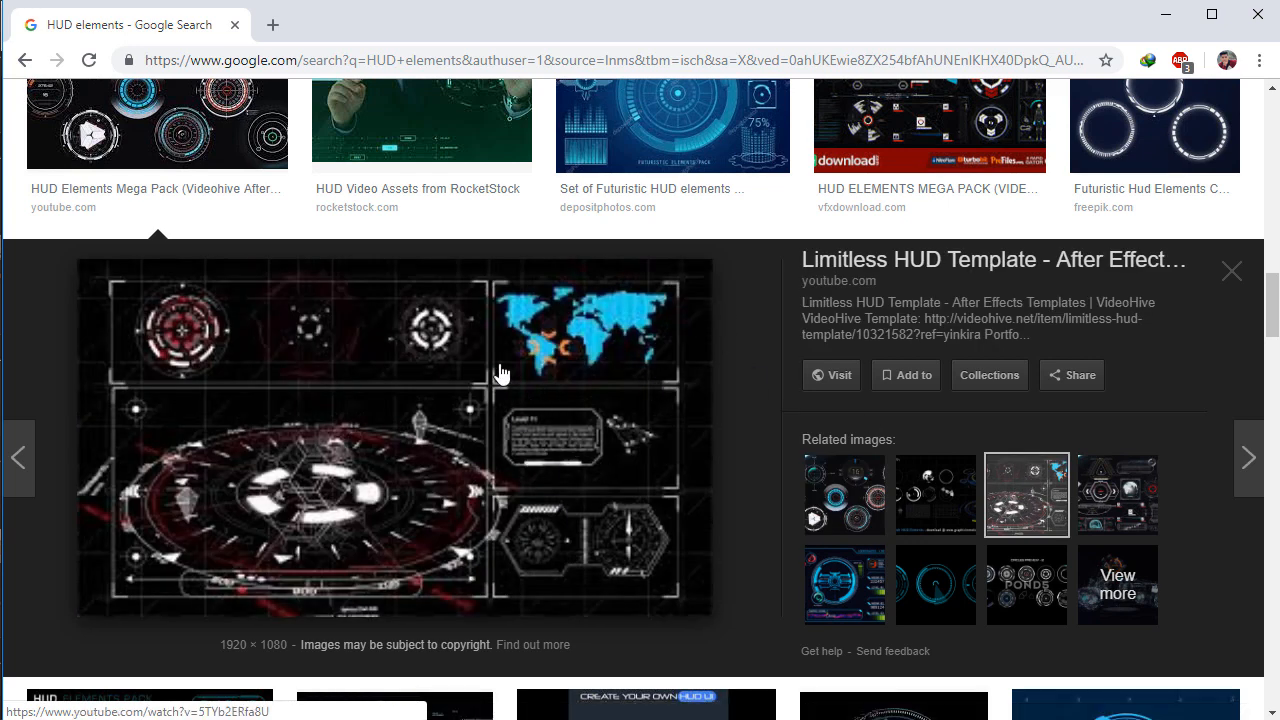
{"action": "left_click", "coordinate": [1094, 525]}
{"action": "scroll", "coordinate": [420, 390], "scroll_direction": "down", "scroll_amount": 2}
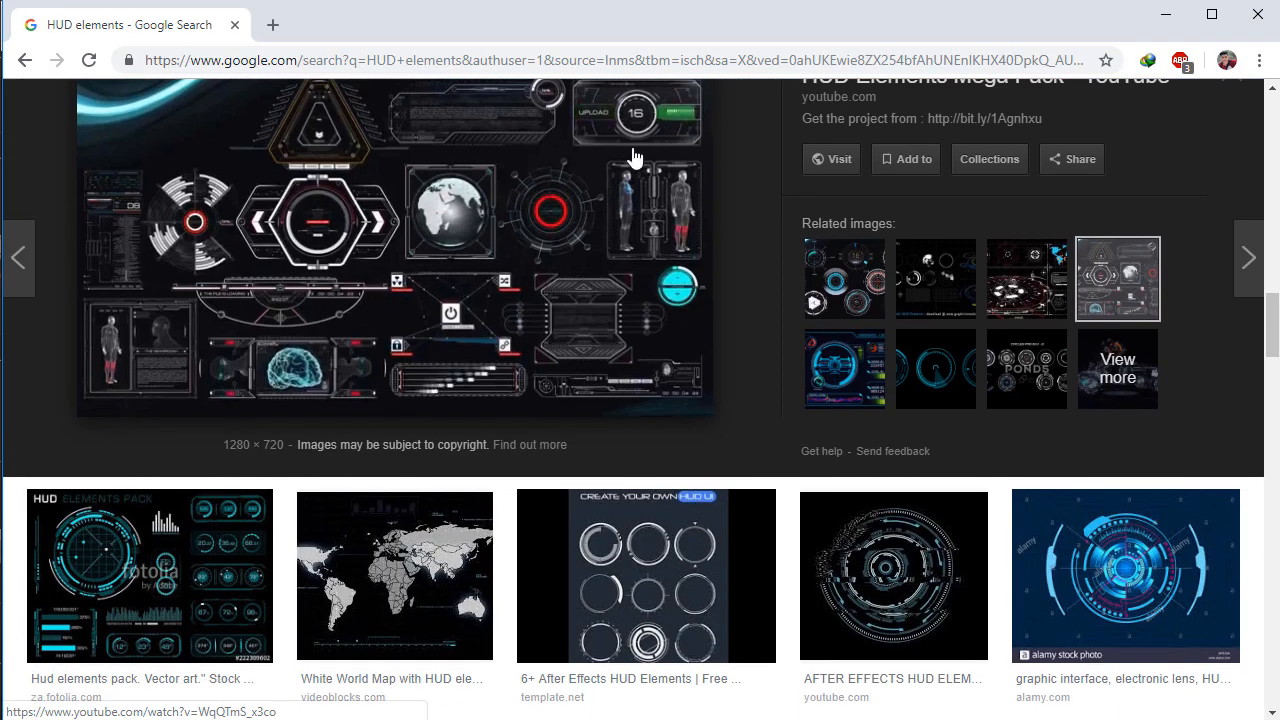
- Browse further through the HUD image results and examine the "Hud Elements Pack. 70 Elements" picture
{"action": "scroll", "coordinate": [297, 240], "scroll_direction": "up", "scroll_amount": 2}
{"action": "scroll", "coordinate": [300, 286], "scroll_direction": "down", "scroll_amount": 7}
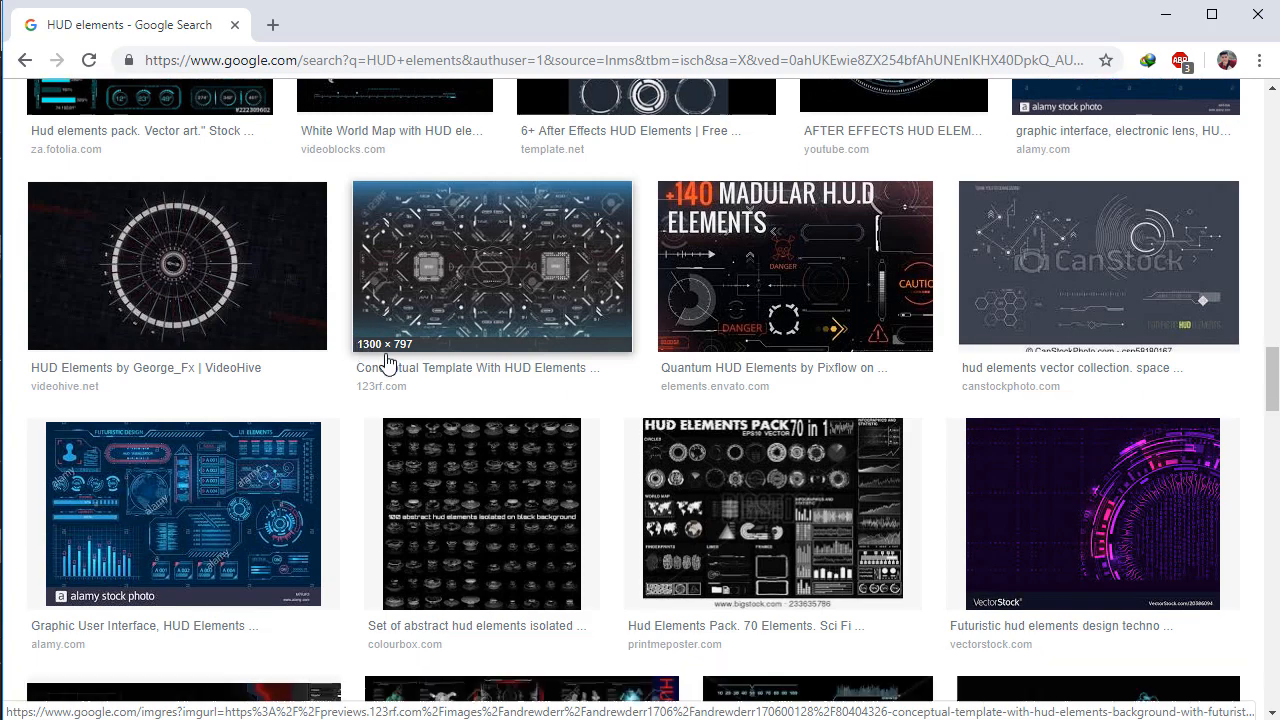
{"action": "scroll", "coordinate": [386, 363], "scroll_direction": "down", "scroll_amount": 5}
{"action": "left_click", "coordinate": [770, 180]}
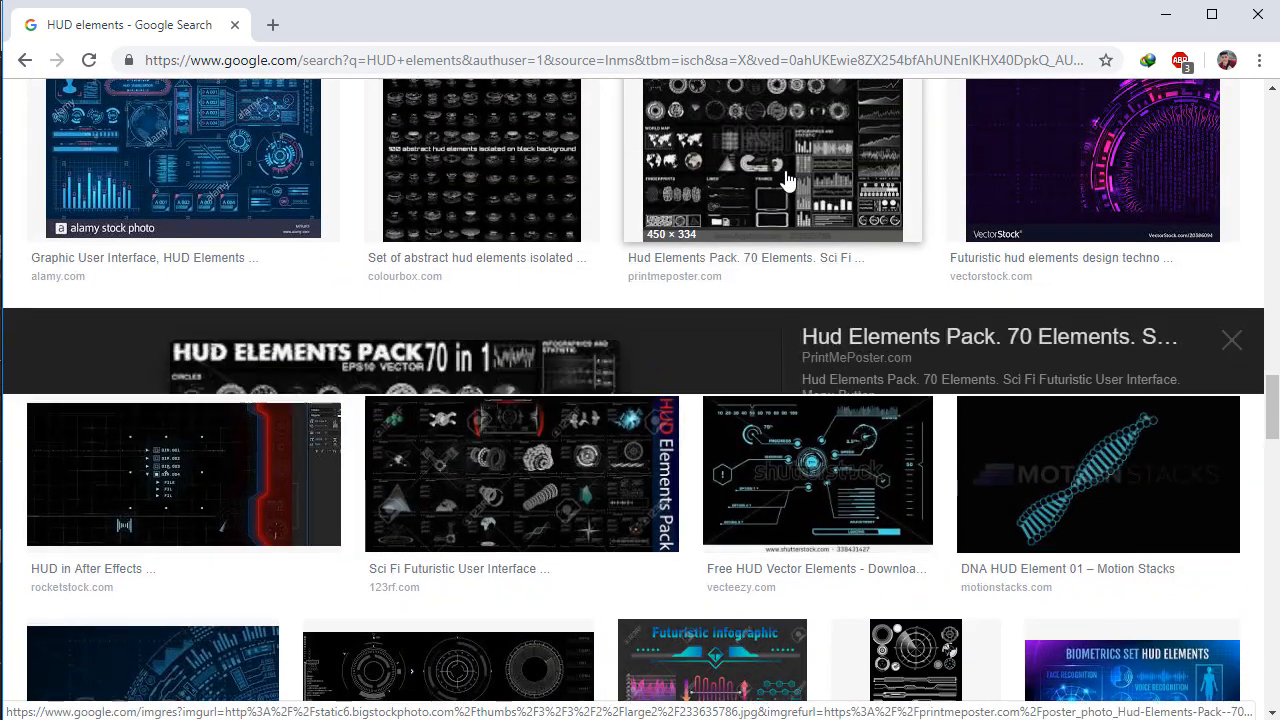
{"action": "scroll", "coordinate": [494, 463], "scroll_direction": "down", "scroll_amount": 5}
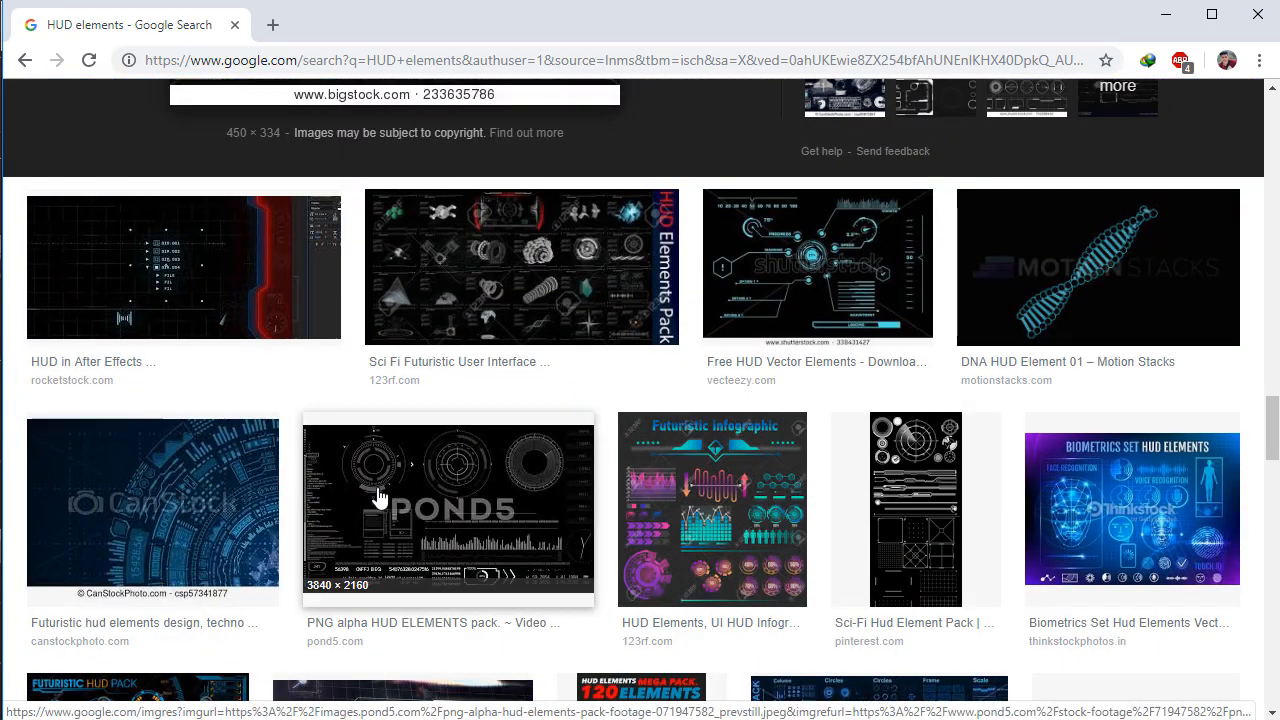
{"action": "scroll", "coordinate": [519, 461], "scroll_direction": "down", "scroll_amount": 5}
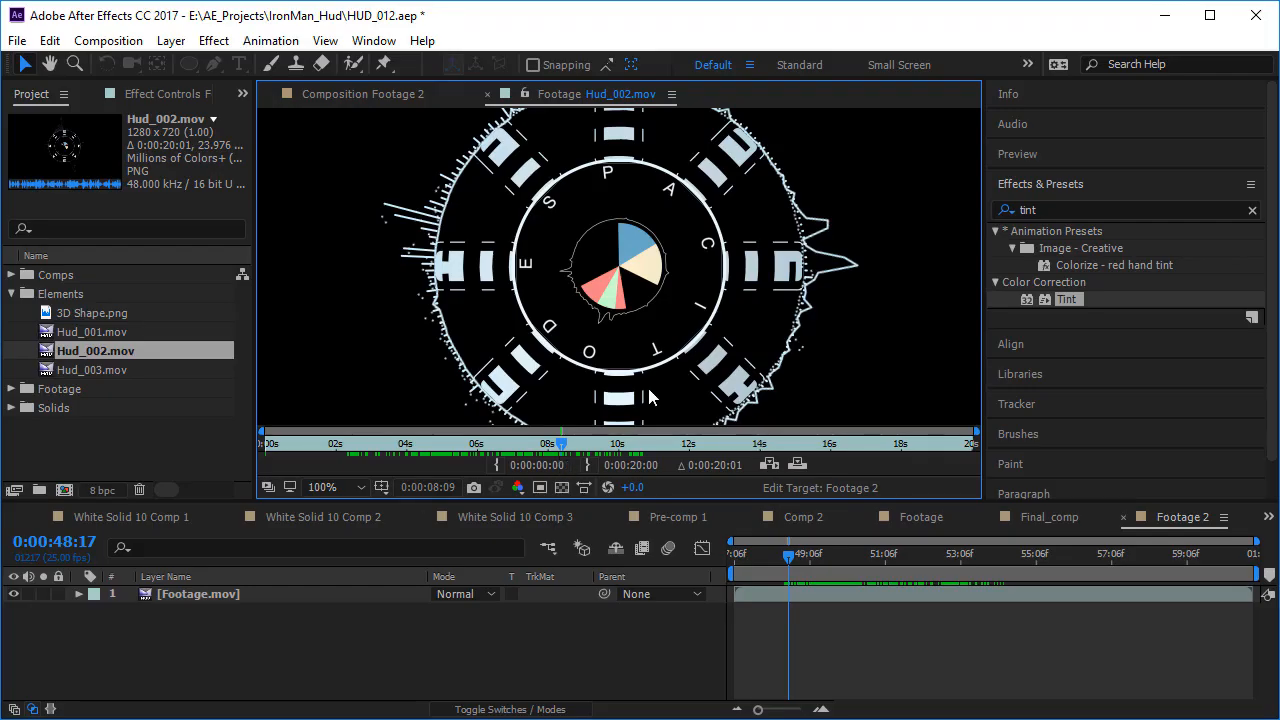
- Switch back to After Effects and compare Hud_001.mov, Hud_002.mov and Hud_003.mov, checking Hud_001.mov at different times
{"action": "scroll", "coordinate": [649, 390], "scroll_direction": "down", "scroll_amount": 1}
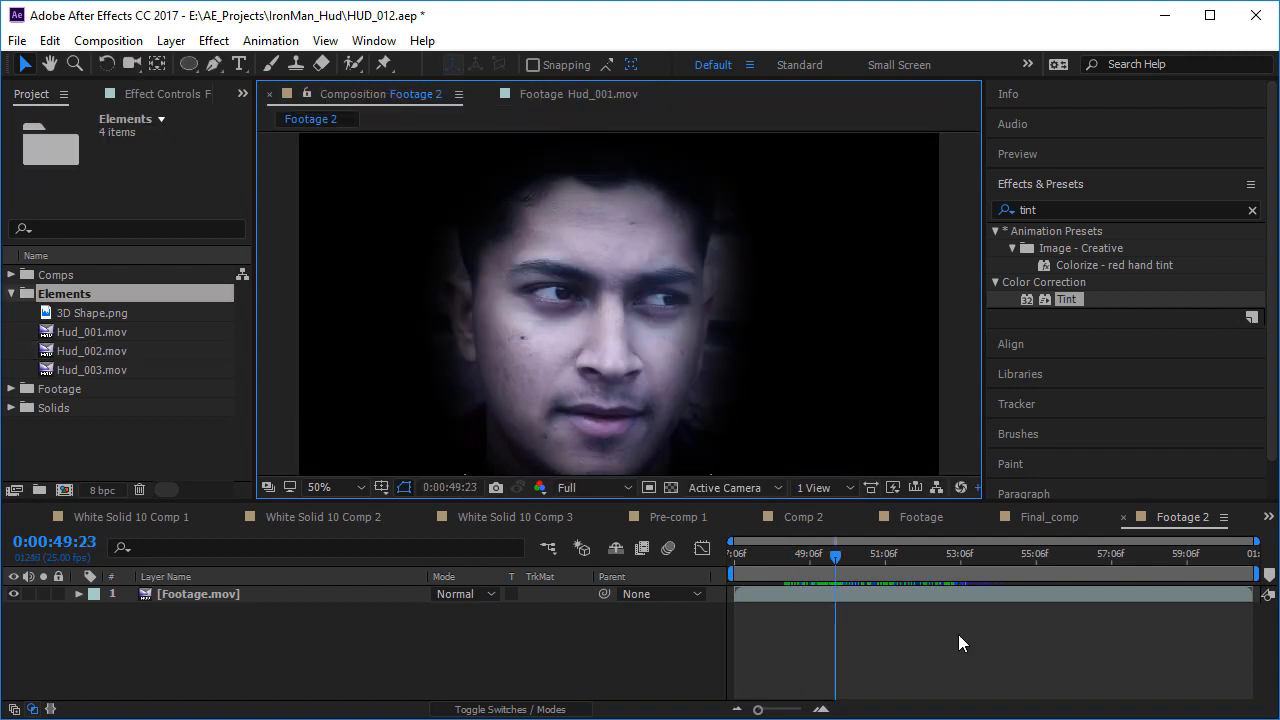
{"action": "double_click", "coordinate": [111, 333]}
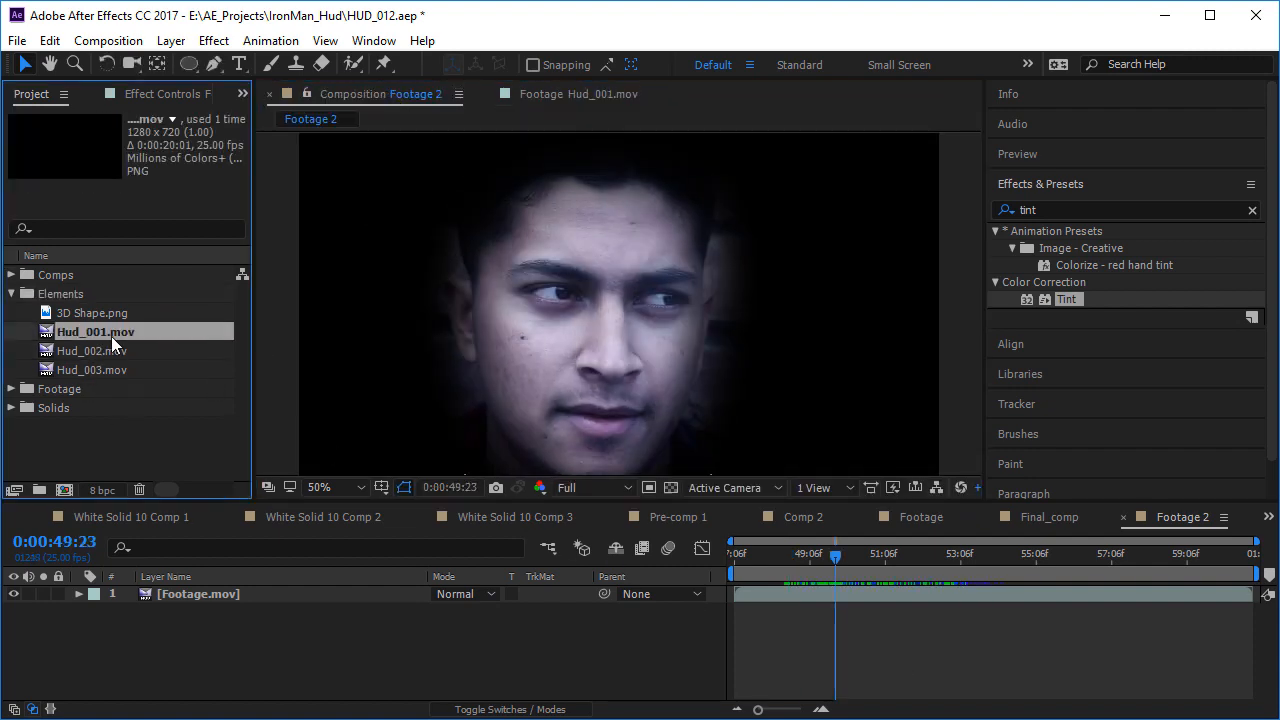
{"action": "left_click_drag", "start_coordinate": [294, 444], "coordinate": [491, 464]}
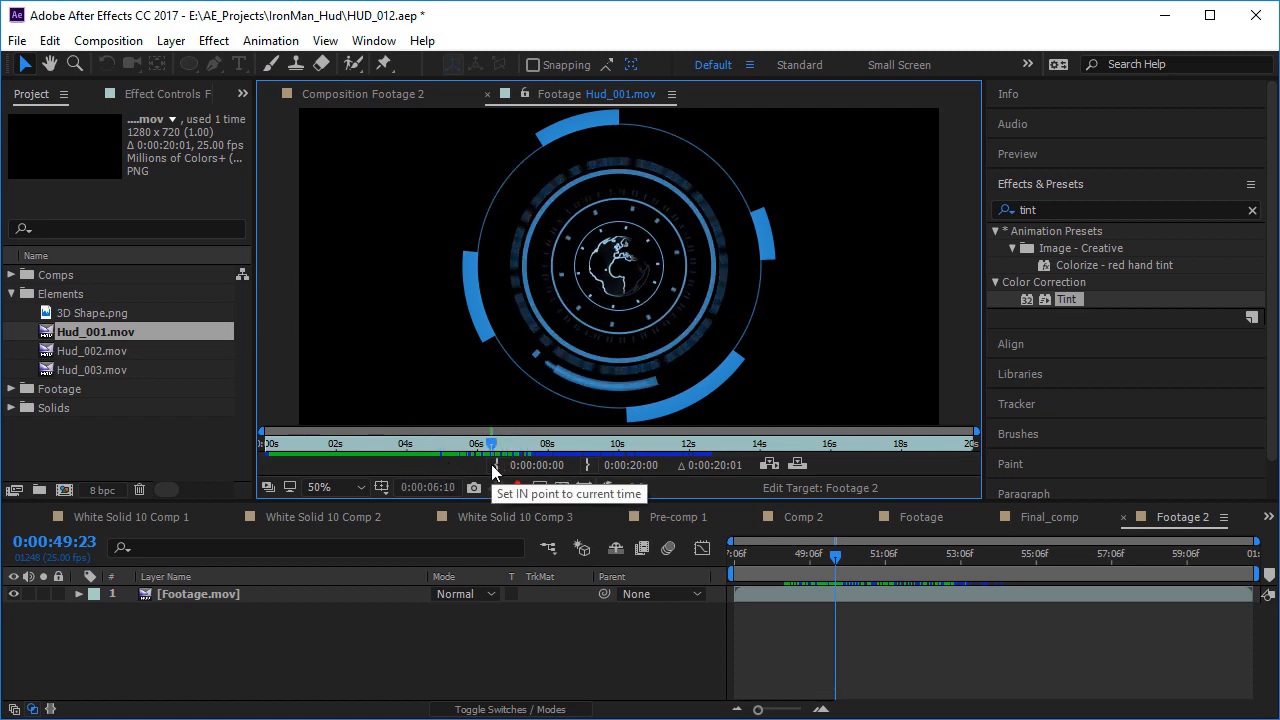
{"action": "double_click", "coordinate": [77, 351]}
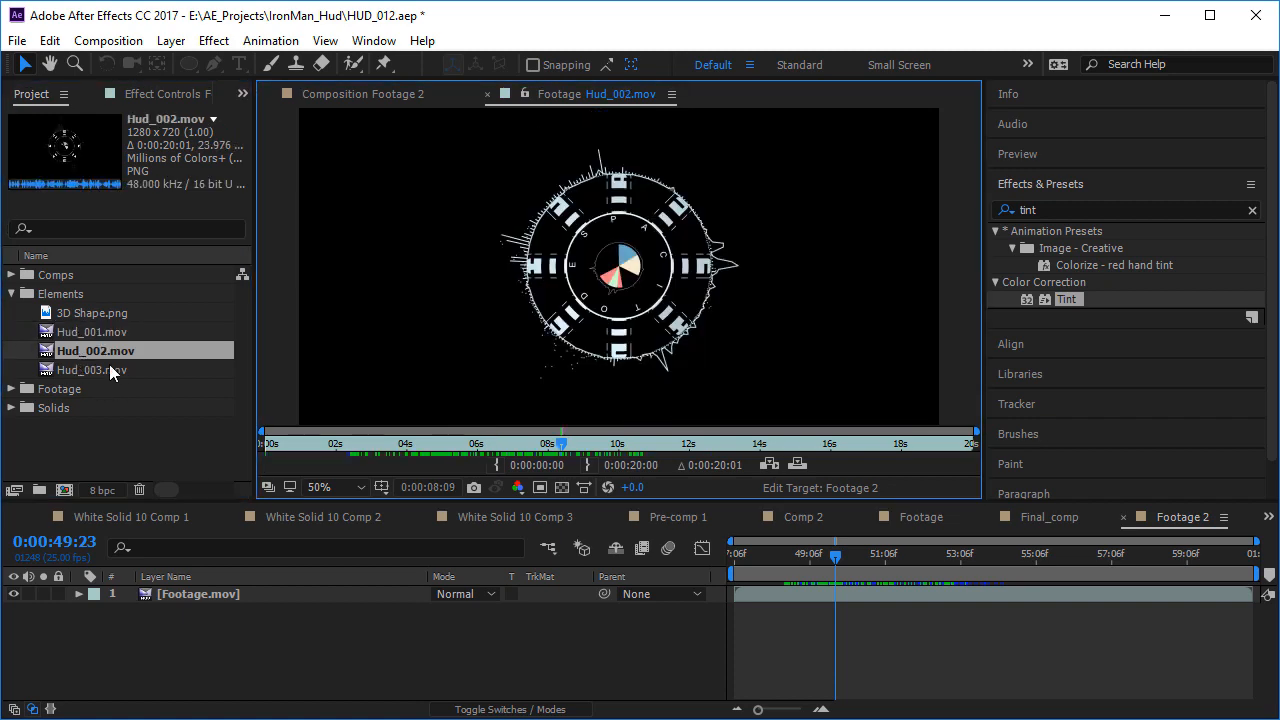
{"action": "double_click", "coordinate": [95, 370]}
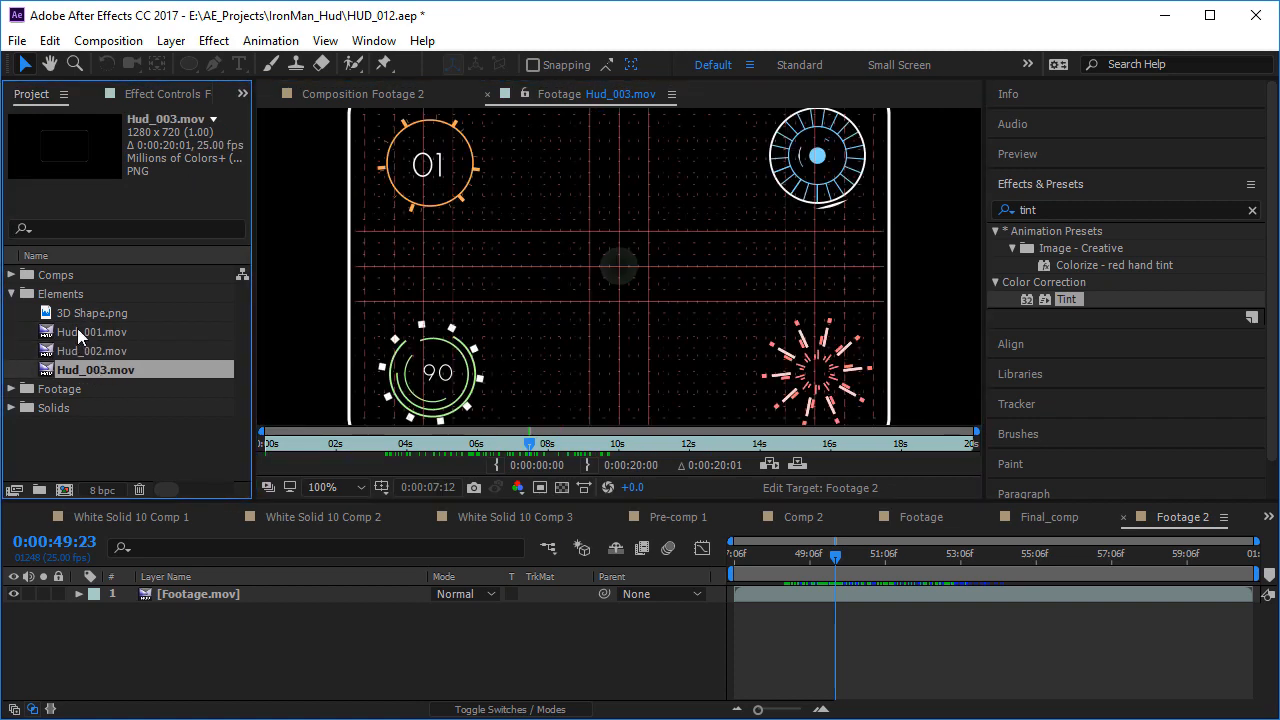
{"action": "double_click", "coordinate": [79, 330]}
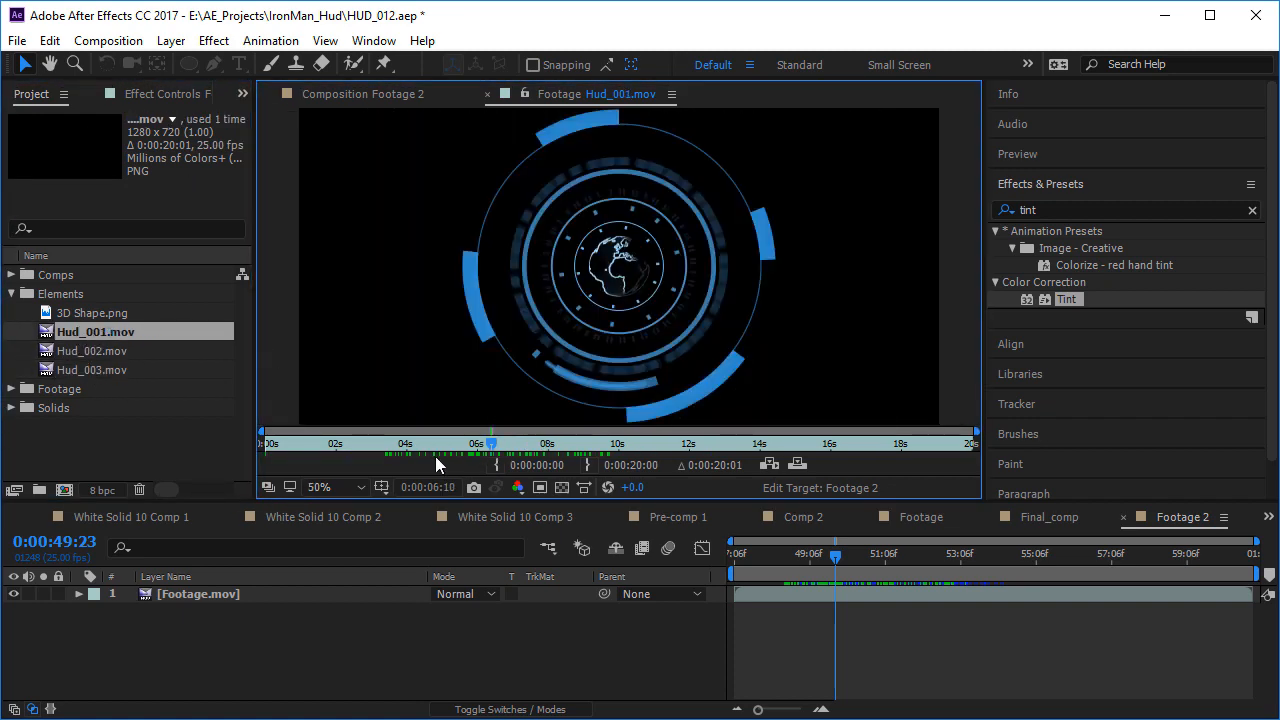
{"action": "left_click_drag", "start_coordinate": [407, 447], "coordinate": [437, 449]}
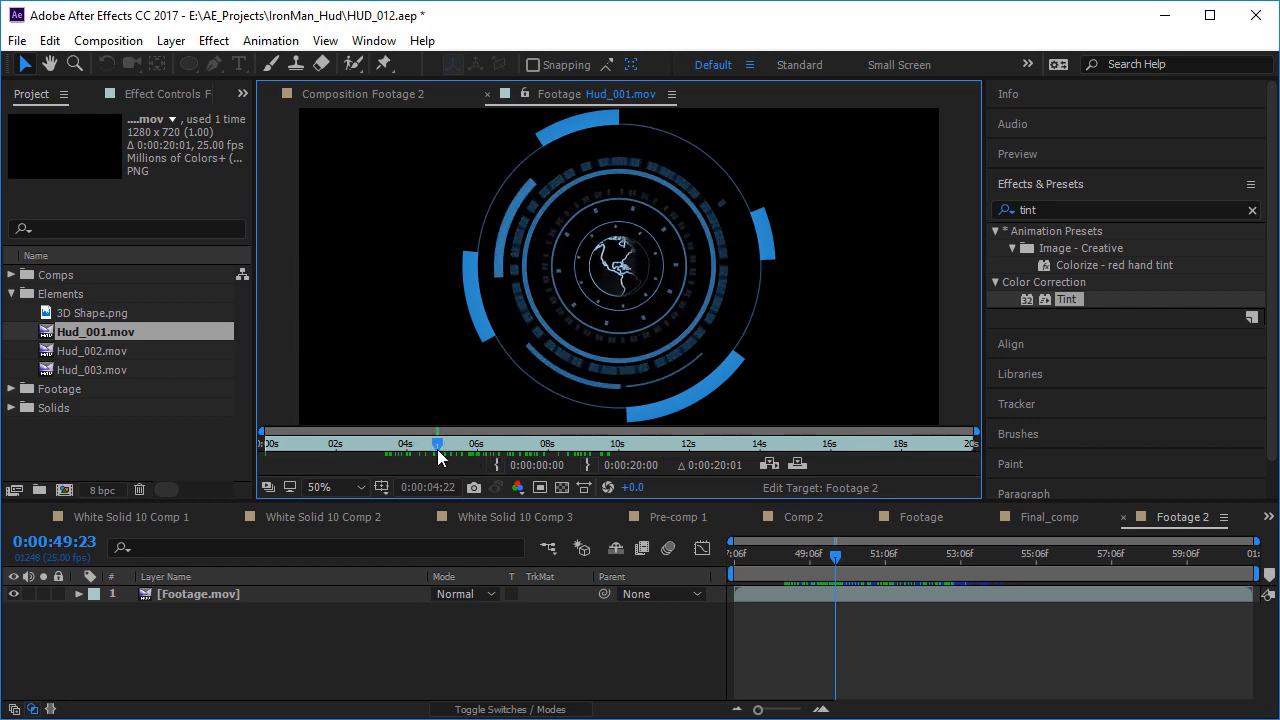
- Check the items in the Elements folder and review the Hud_002.mov and Hud_001.mov animations once more
{"action": "left_click", "coordinate": [69, 313]}
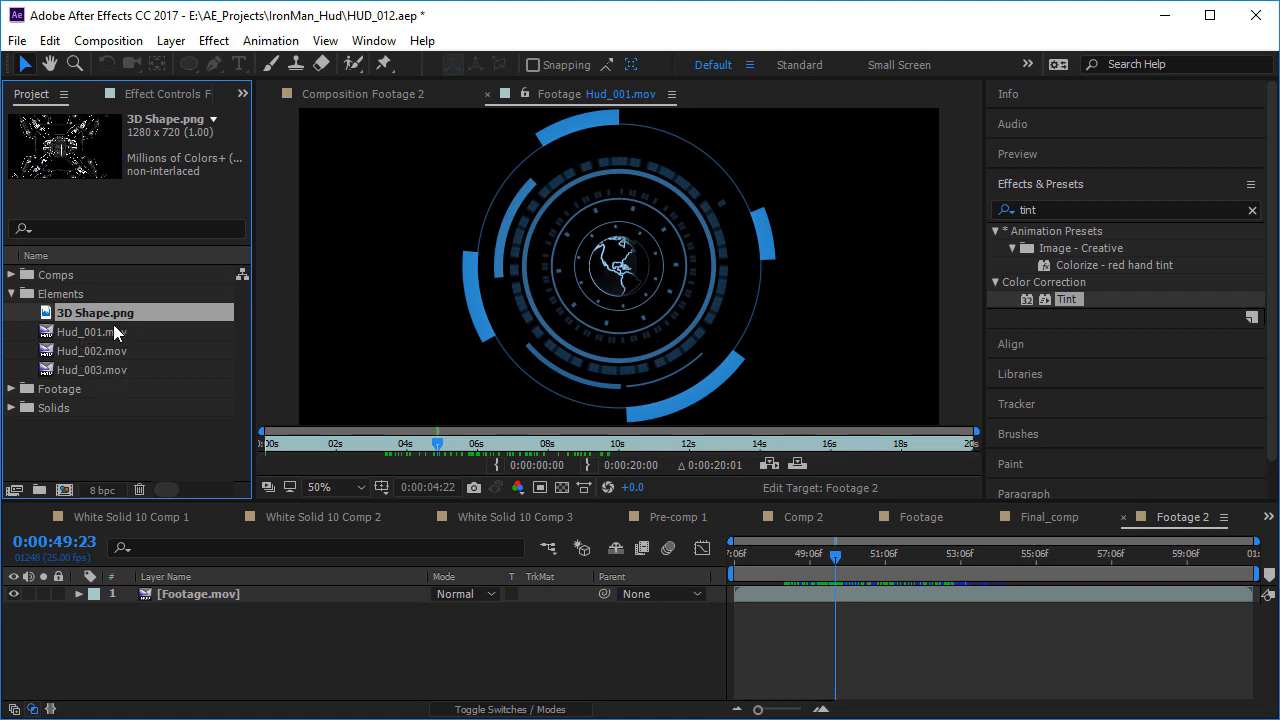
{"action": "left_click", "coordinate": [84, 297]}
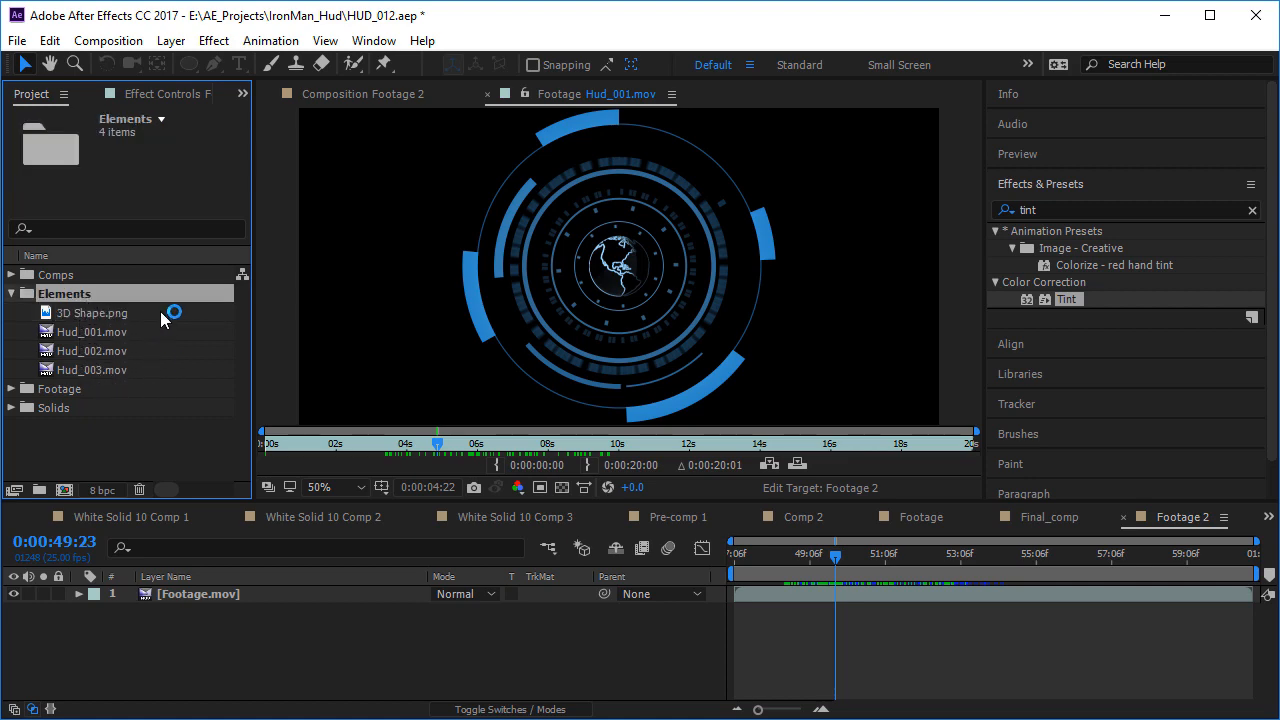
{"action": "left_click_drag", "start_coordinate": [487, 445], "coordinate": [528, 433]}
{"action": "double_click", "coordinate": [95, 352]}
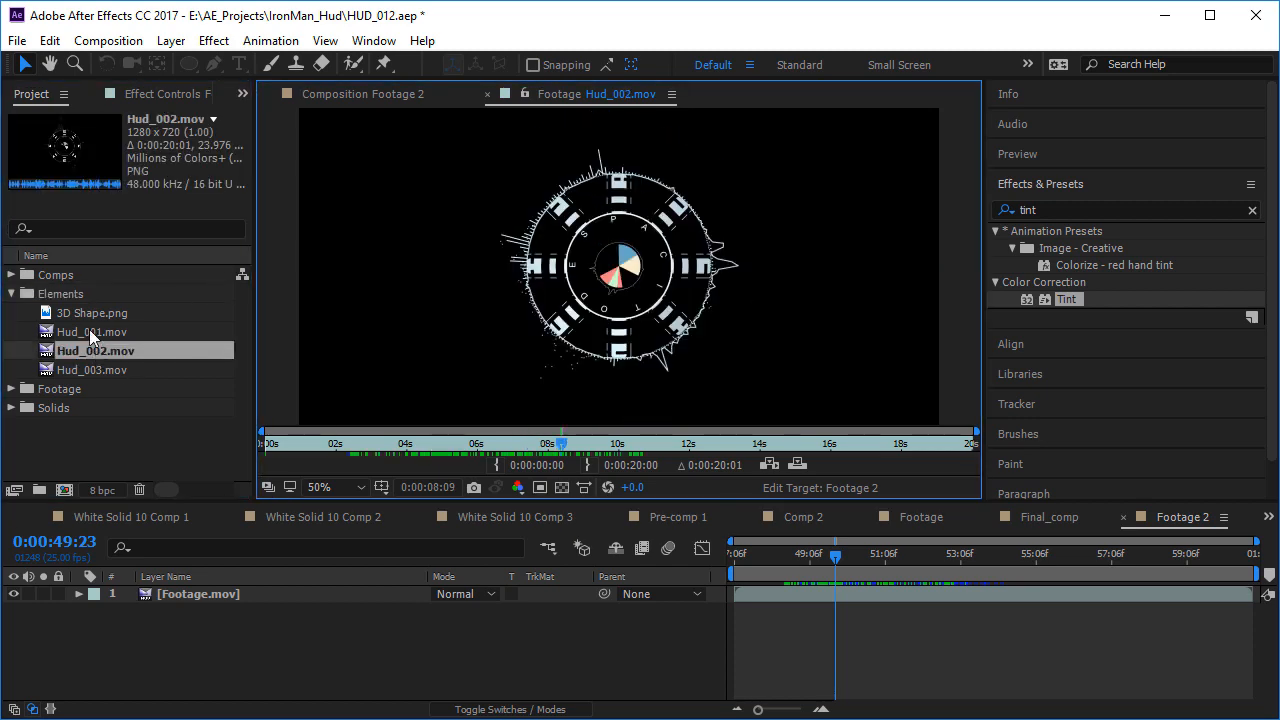
{"action": "double_click", "coordinate": [91, 332]}
{"action": "left_click_drag", "start_coordinate": [558, 445], "coordinate": [487, 443]}
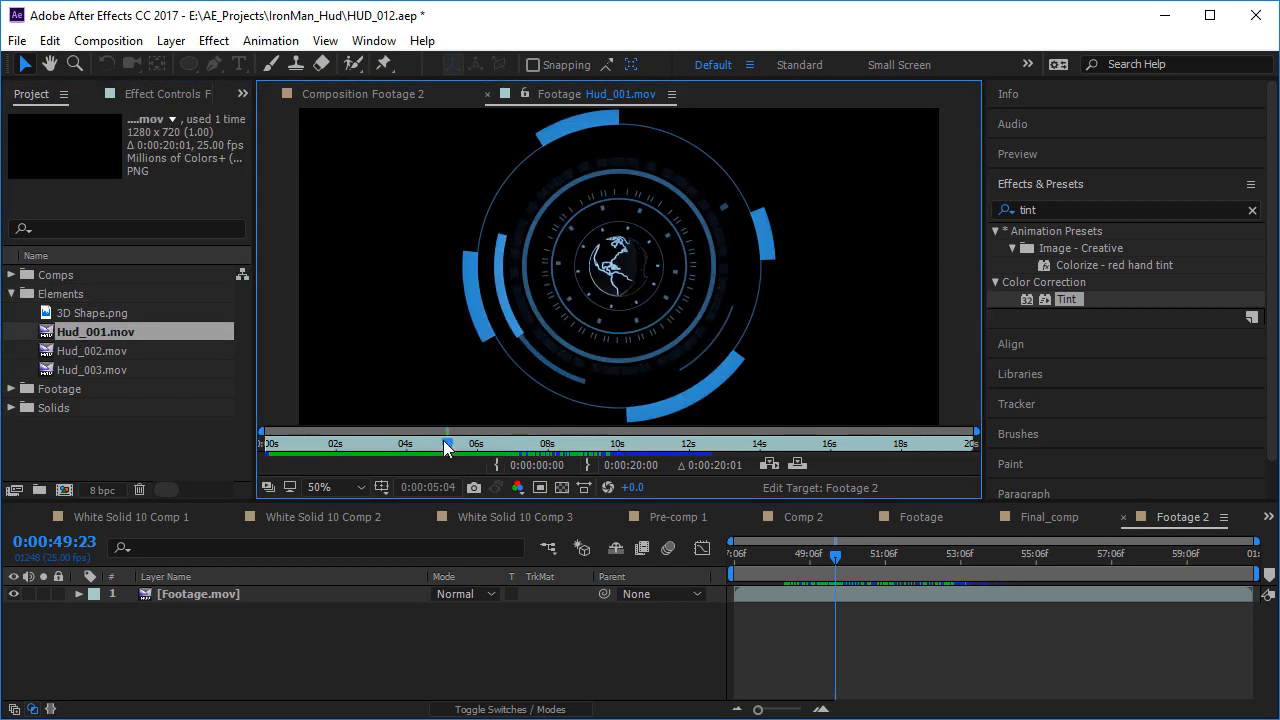
- Create a new composition, Comp 3, with the HDV/HDTV 720 25 preset and a duration of 0:01:01:00
{"action": "left_click", "coordinate": [362, 94]}
{"action": "left_click", "coordinate": [108, 40]}
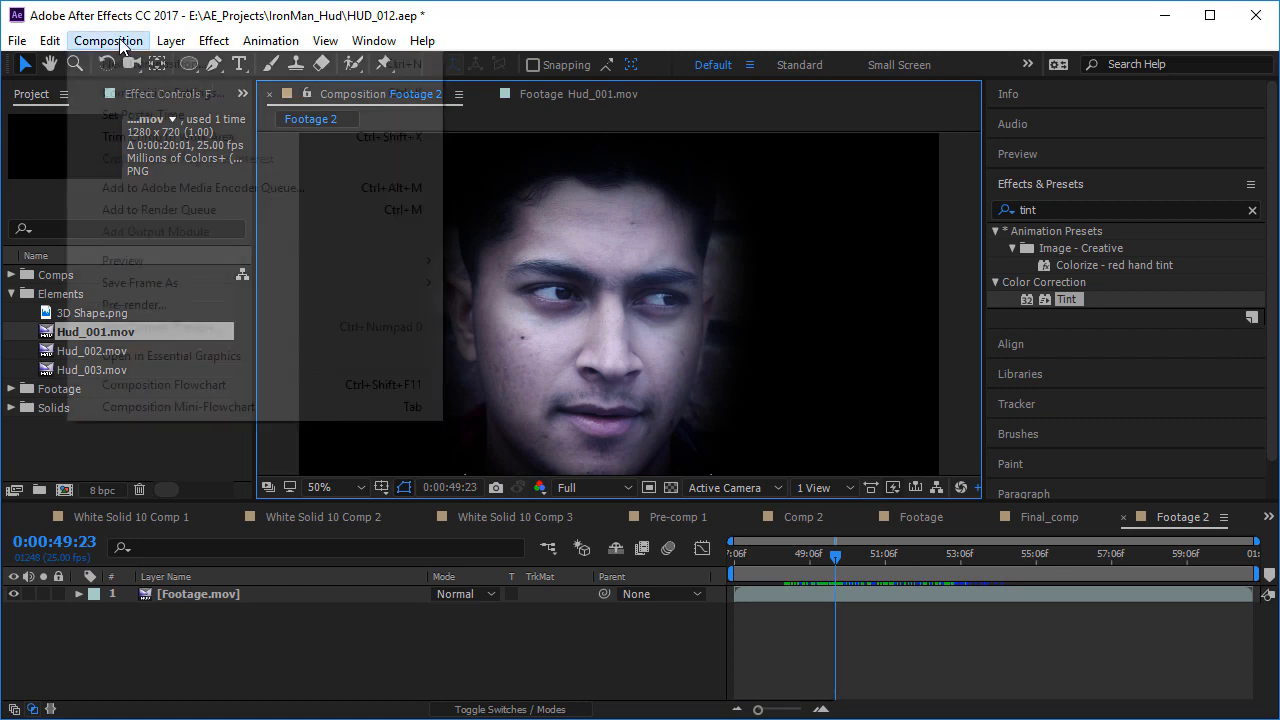
{"action": "left_click", "coordinate": [175, 60]}
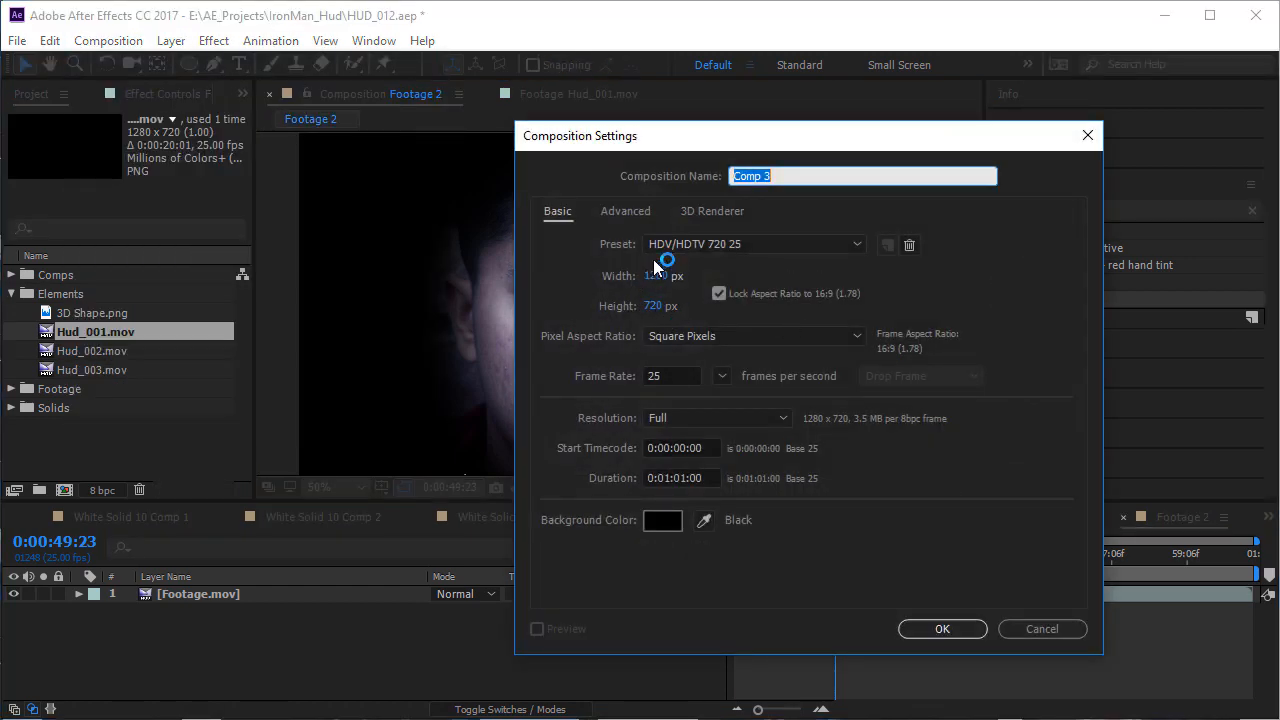
{"action": "left_click", "coordinate": [942, 628]}
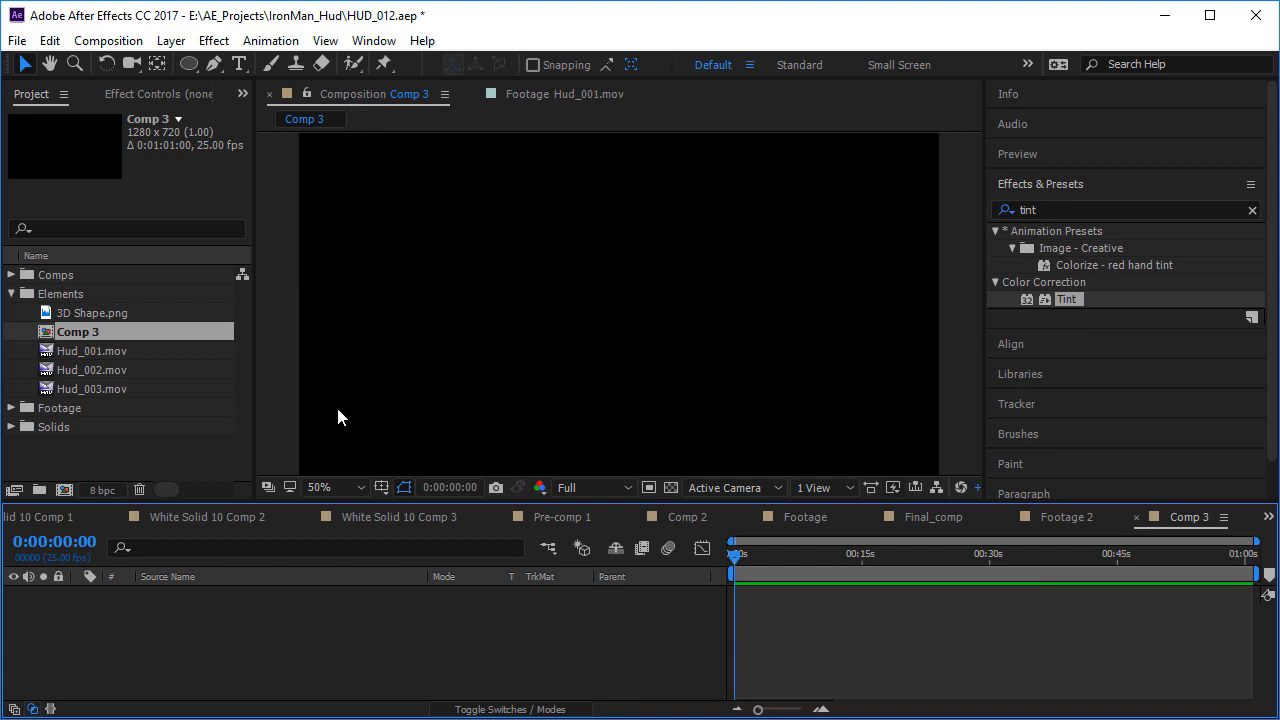
{"action": "left_click_drag", "start_coordinate": [768, 562], "coordinate": [730, 562]}
- Draw a circle near the centre of Comp 3 with the Ellipse tool and set its fill to none
{"action": "left_click", "coordinate": [189, 62]}
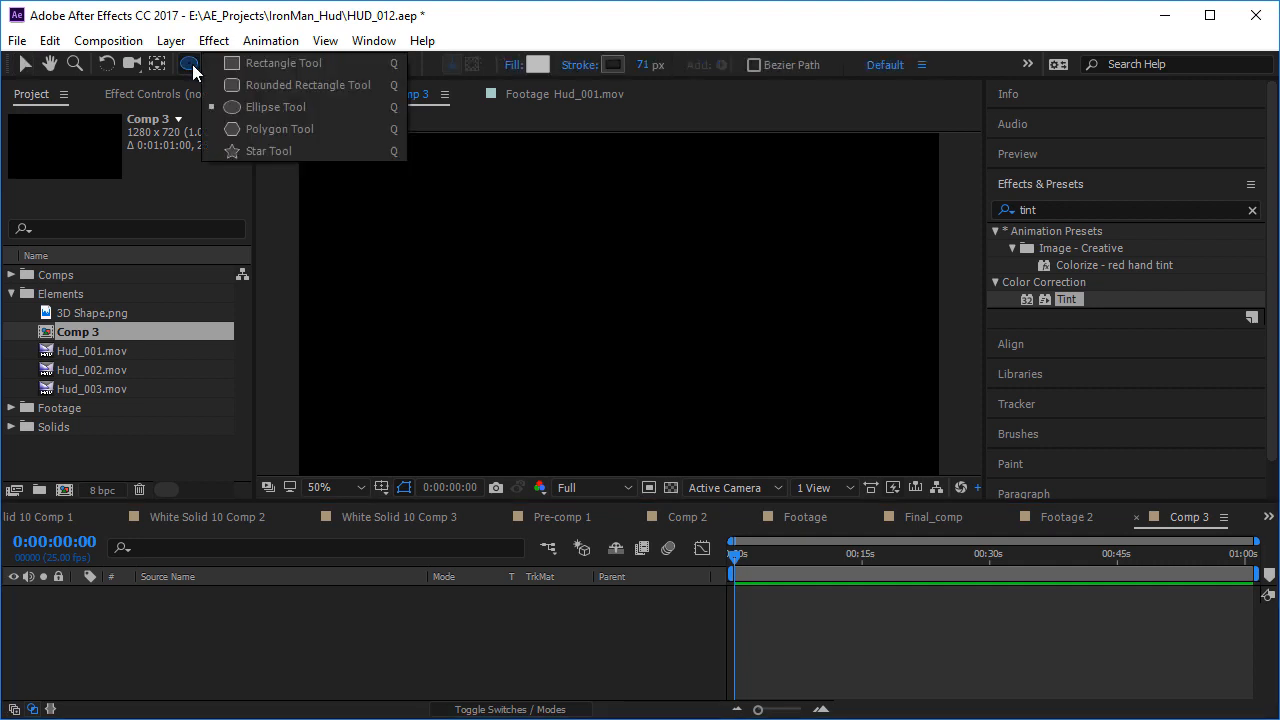
{"action": "left_click", "coordinate": [280, 107]}
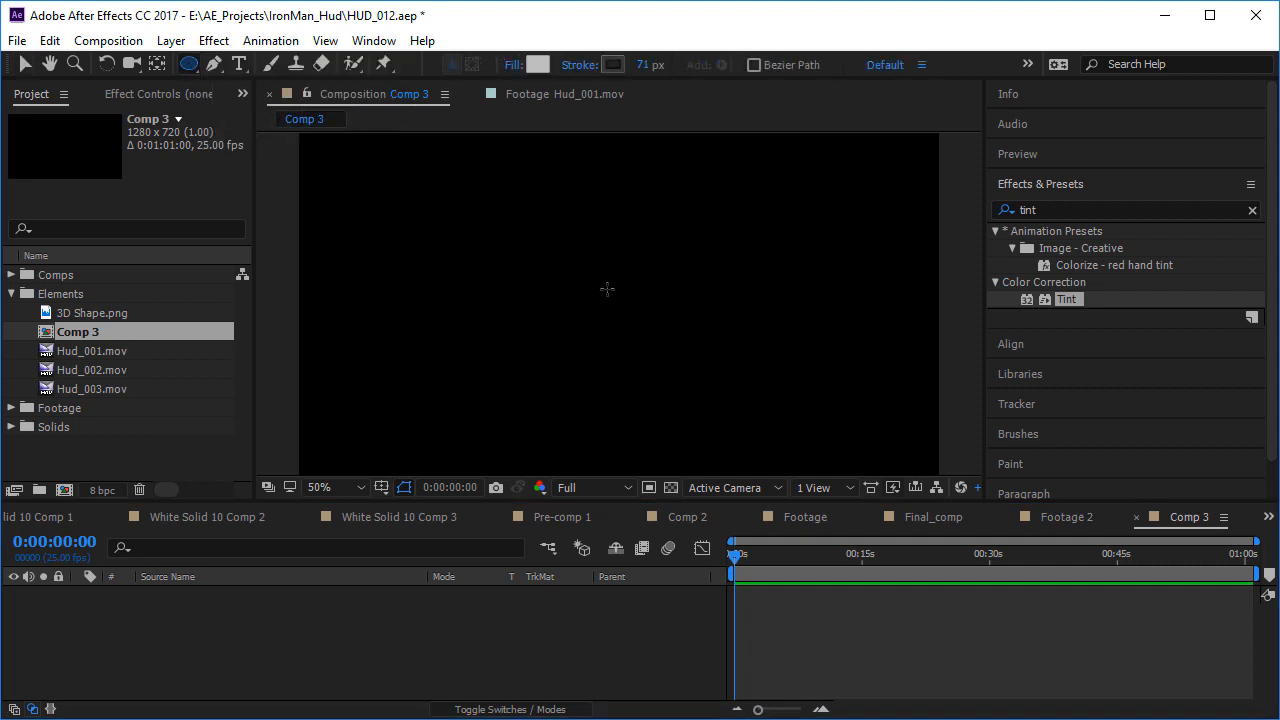
{"action": "mouse_move", "coordinate": [596, 329]}
{"action": "left_mouse_down"}
{"action": "mouse_move", "coordinate": [650, 356]}
{"action": "mouse_move", "coordinate": [720, 432]}
{"action": "left_mouse_up"}
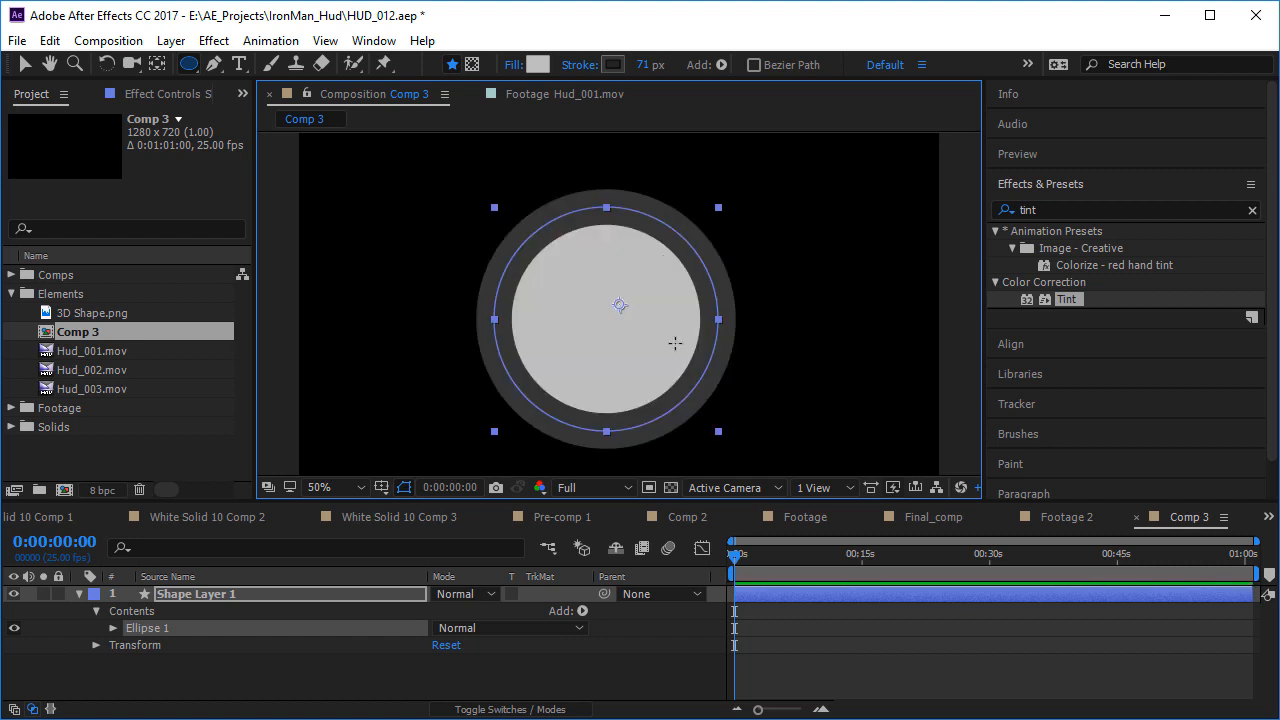
{"action": "left_click", "coordinate": [516, 66]}
{"action": "left_click", "coordinate": [336, 252]}
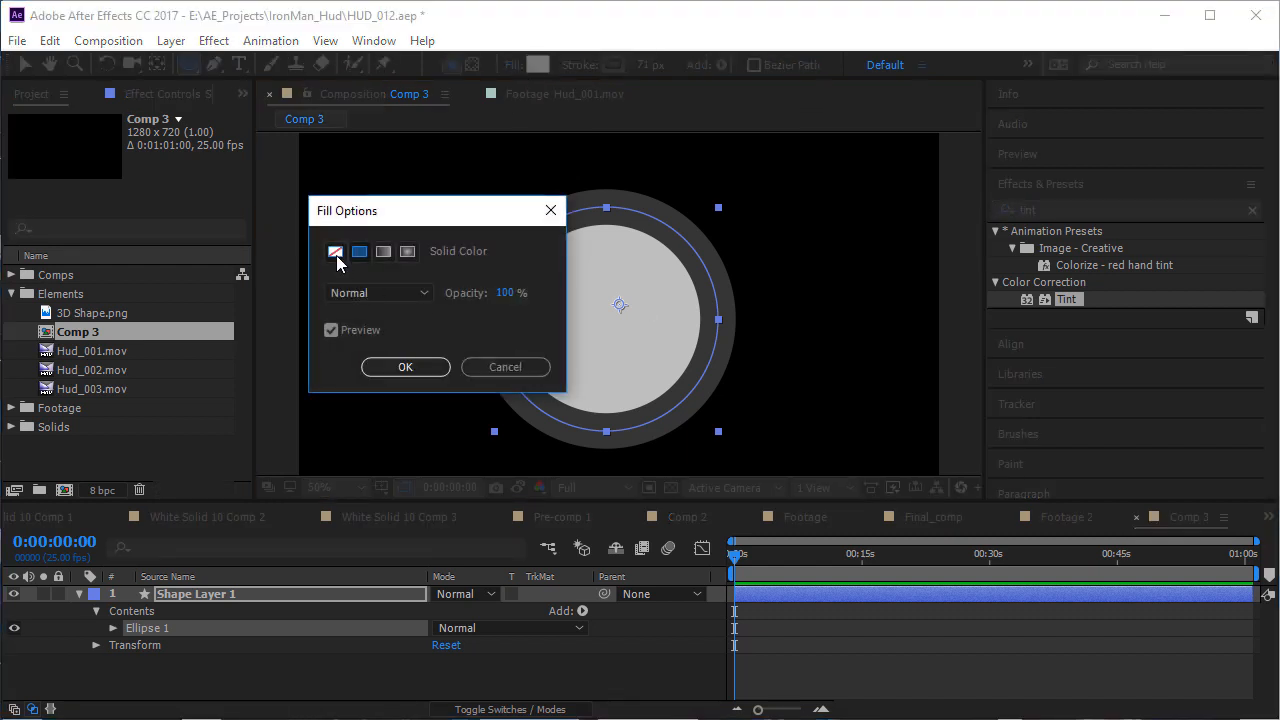
{"action": "left_click", "coordinate": [401, 369]}
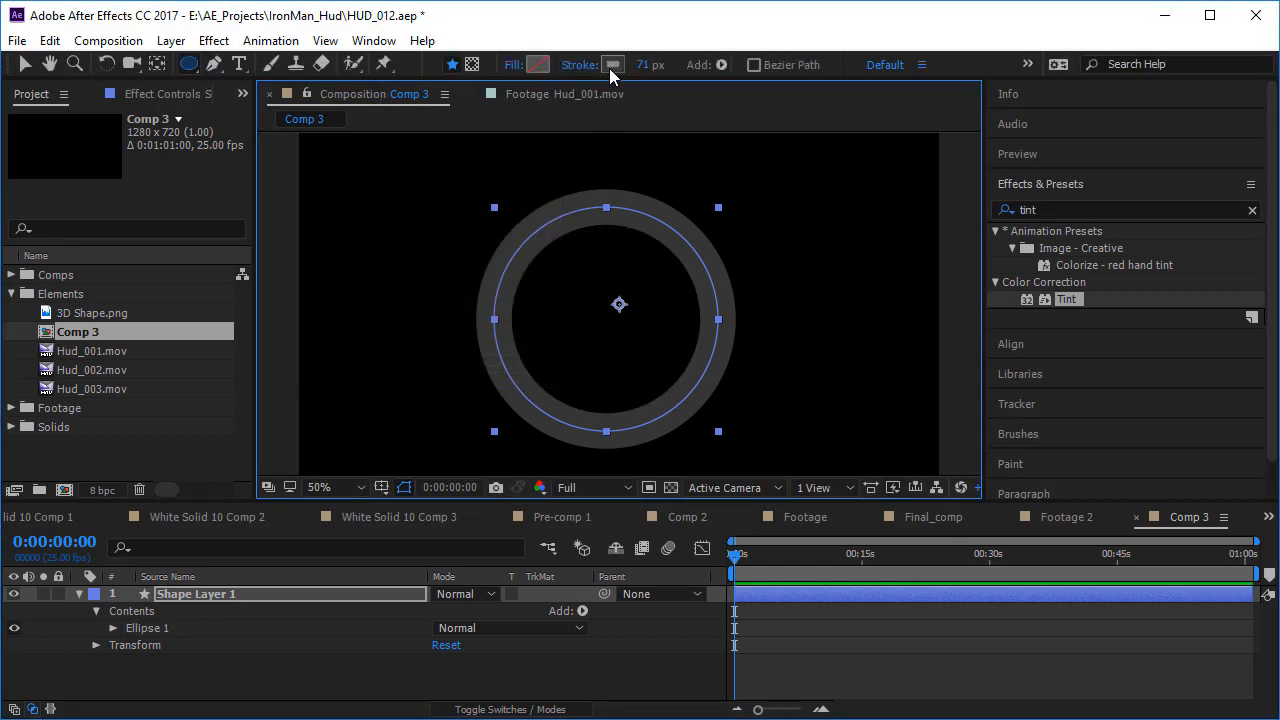
- Set the circle's stroke colour to white and its stroke width to 10 px
{"action": "left_click", "coordinate": [612, 66]}
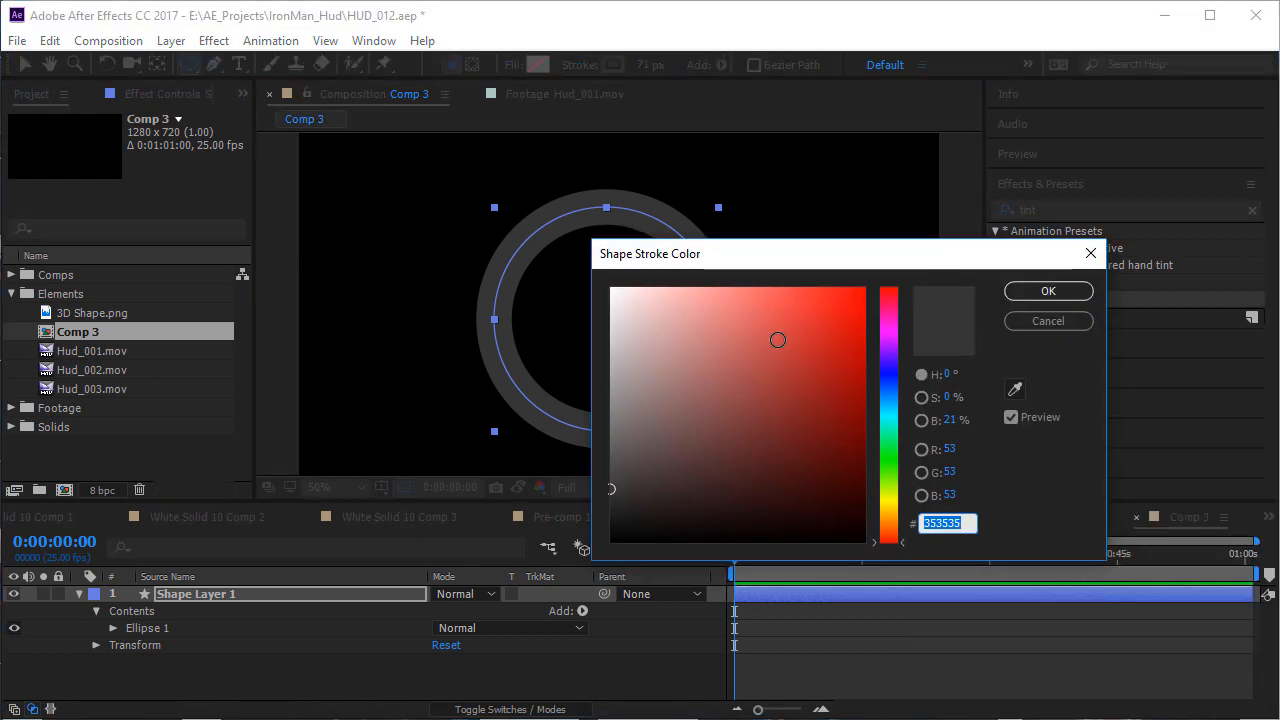
{"action": "left_click", "coordinate": [612, 289]}
{"action": "left_click", "coordinate": [1048, 292]}
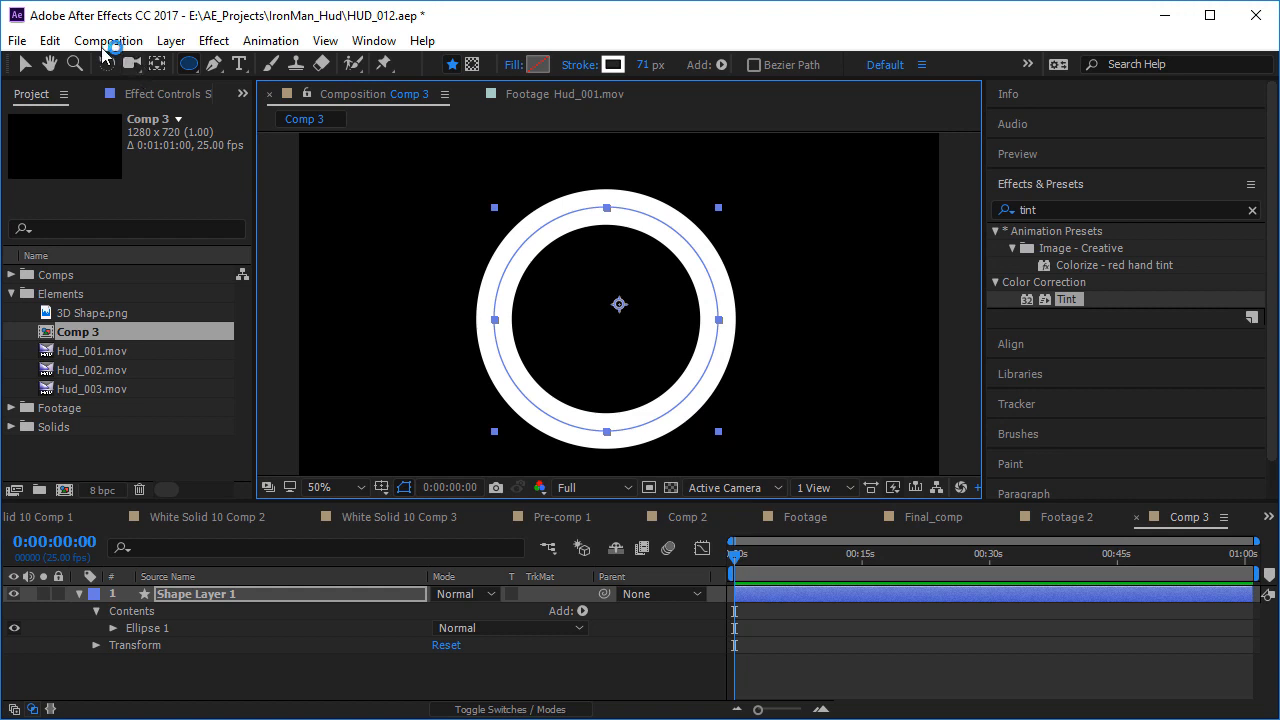
{"action": "left_click", "coordinate": [644, 65]}
{"action": "type", "text": "2"}
{"action": "key", "text": "Return"}
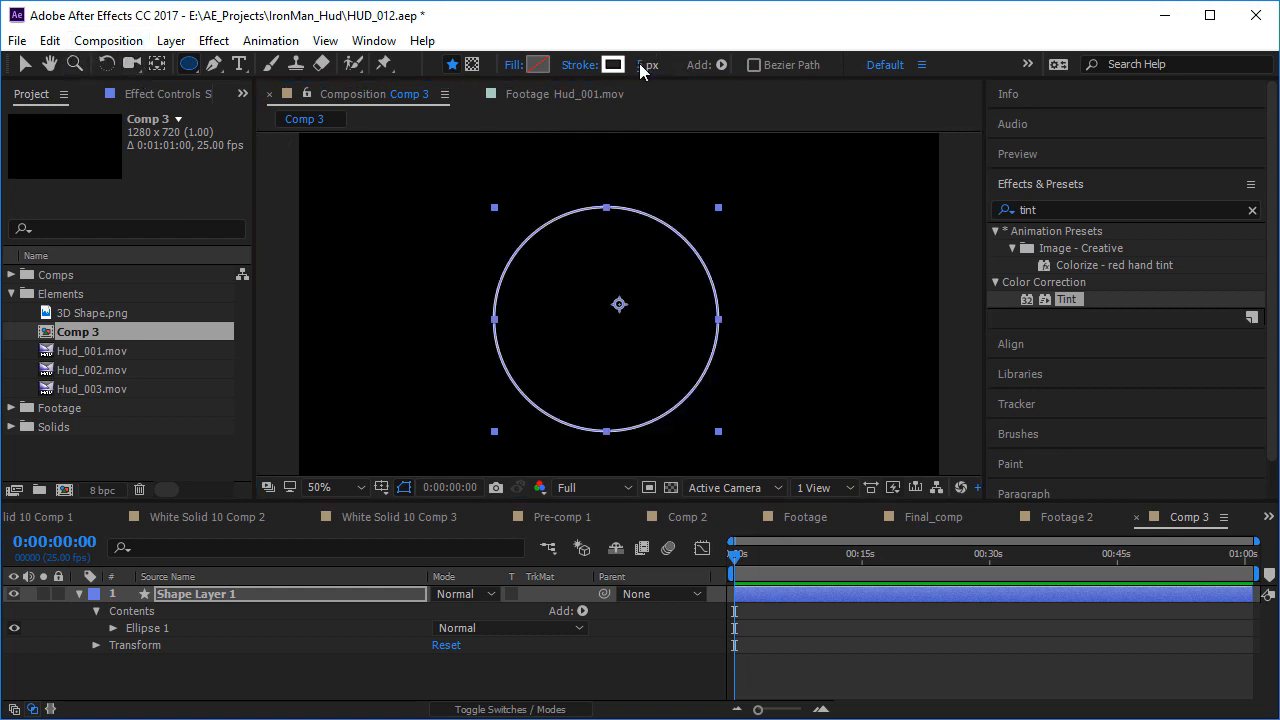
{"action": "left_click", "coordinate": [644, 65]}
{"action": "type", "text": "10"}
{"action": "key", "text": "Return"}
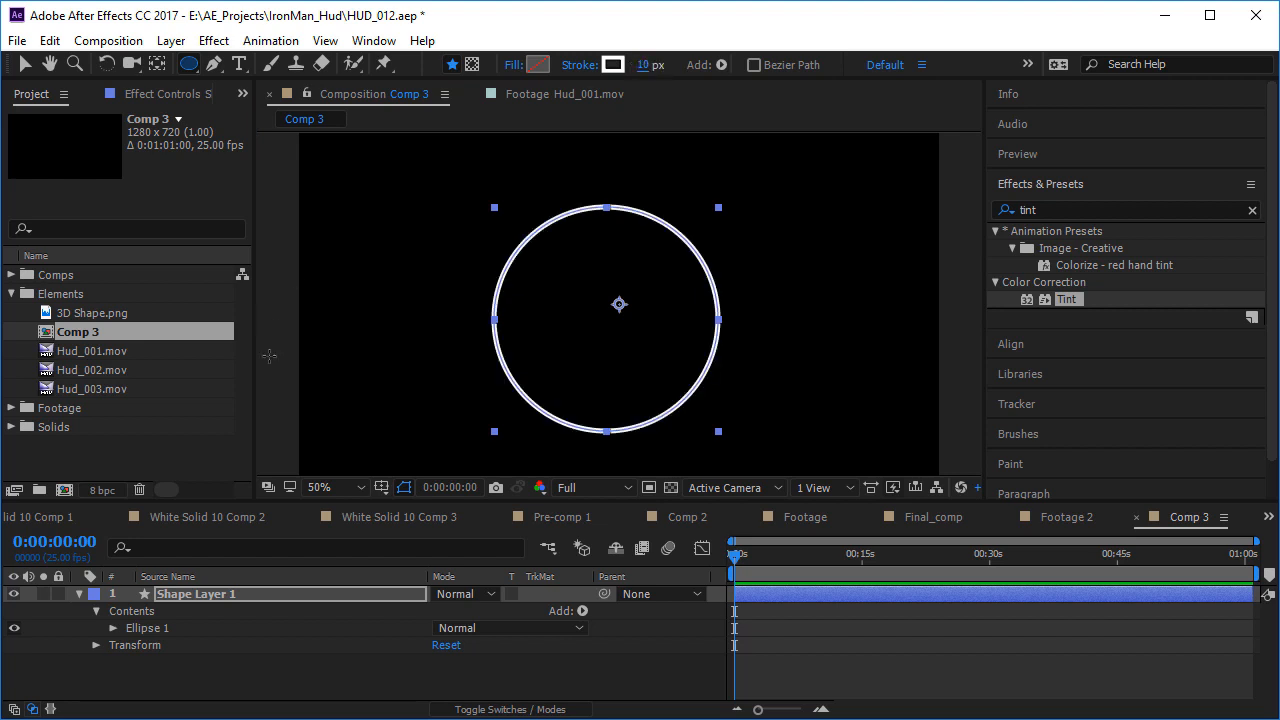
- Reveal the Rotation property of Shape Layer 1, try rotating the circle around its anchor point, and undo the rotation
{"action": "left_click", "coordinate": [233, 647]}
{"action": "left_click", "coordinate": [266, 598]}
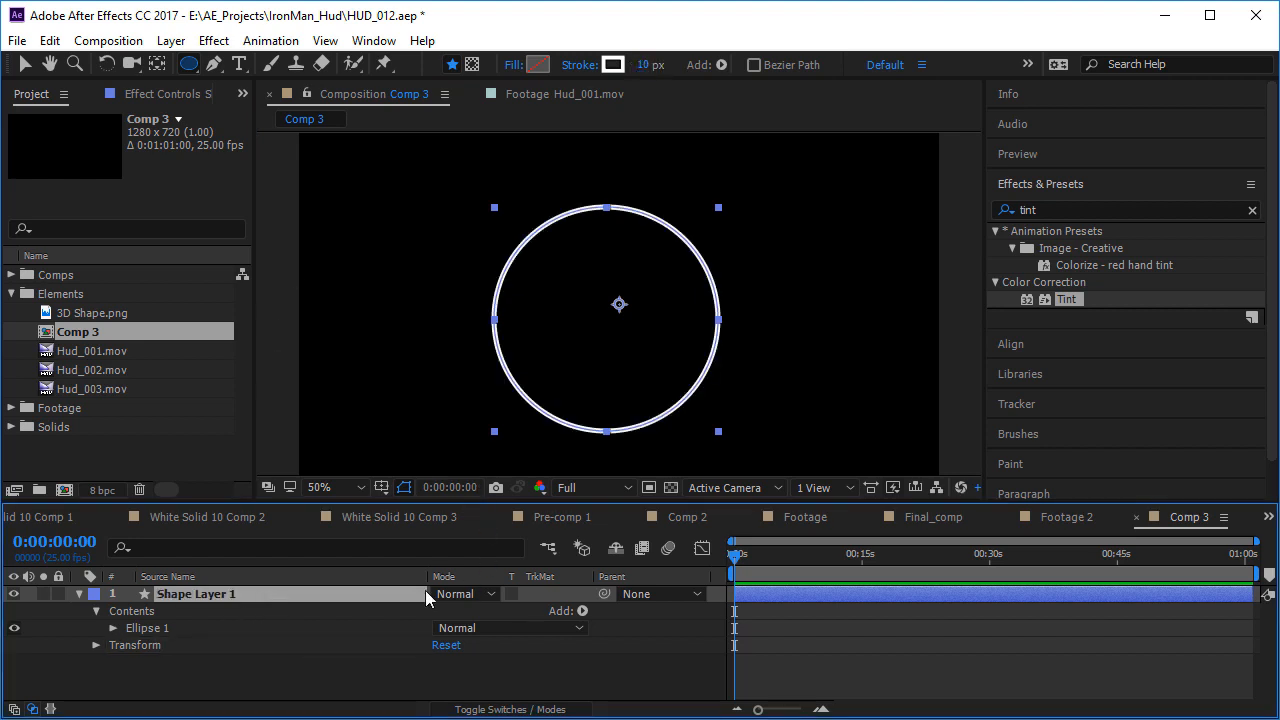
{"action": "key", "text": "r"}
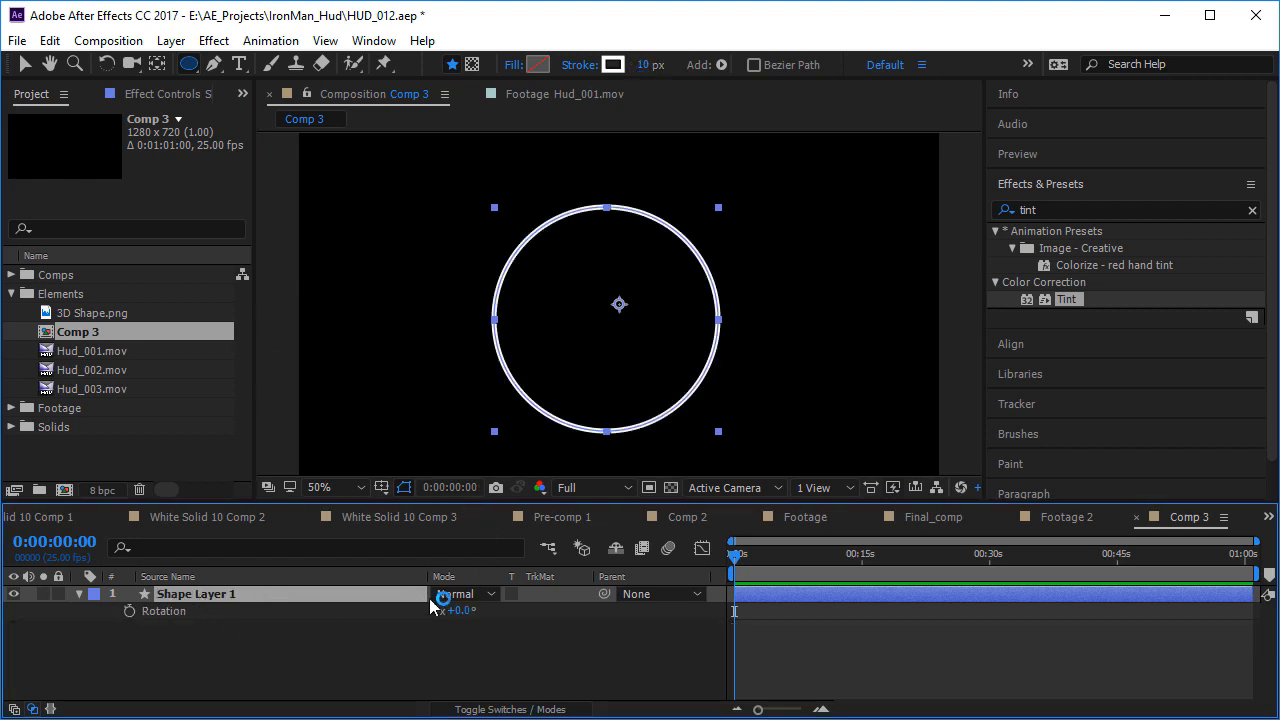
{"action": "left_click_drag", "start_coordinate": [455, 610], "coordinate": [510, 572]}
{"action": "key", "text": "ctrl+z"}
{"action": "key", "text": "v"}
{"action": "left_click", "coordinate": [204, 634]}
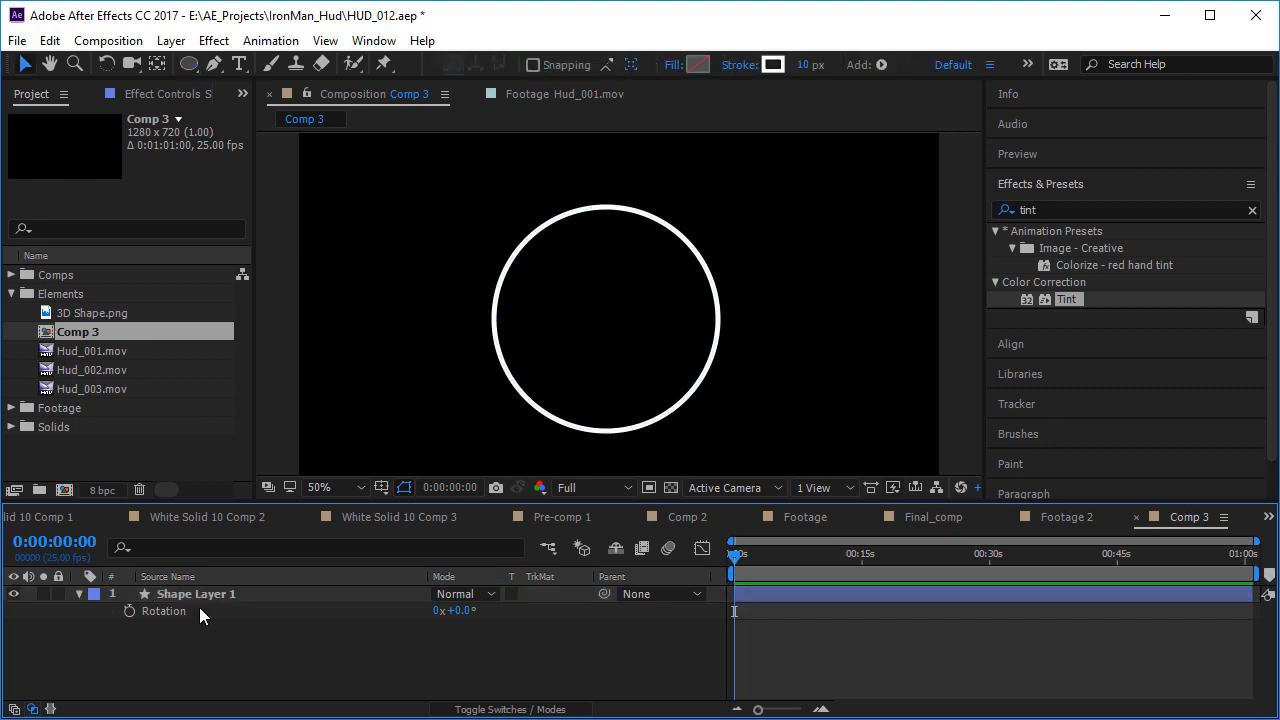
- Try to move the anchor point of Shape Layer 1 by hand to the circle's centre, and undo the move
{"action": "left_click", "coordinate": [198, 580]}
{"action": "left_click", "coordinate": [198, 591]}
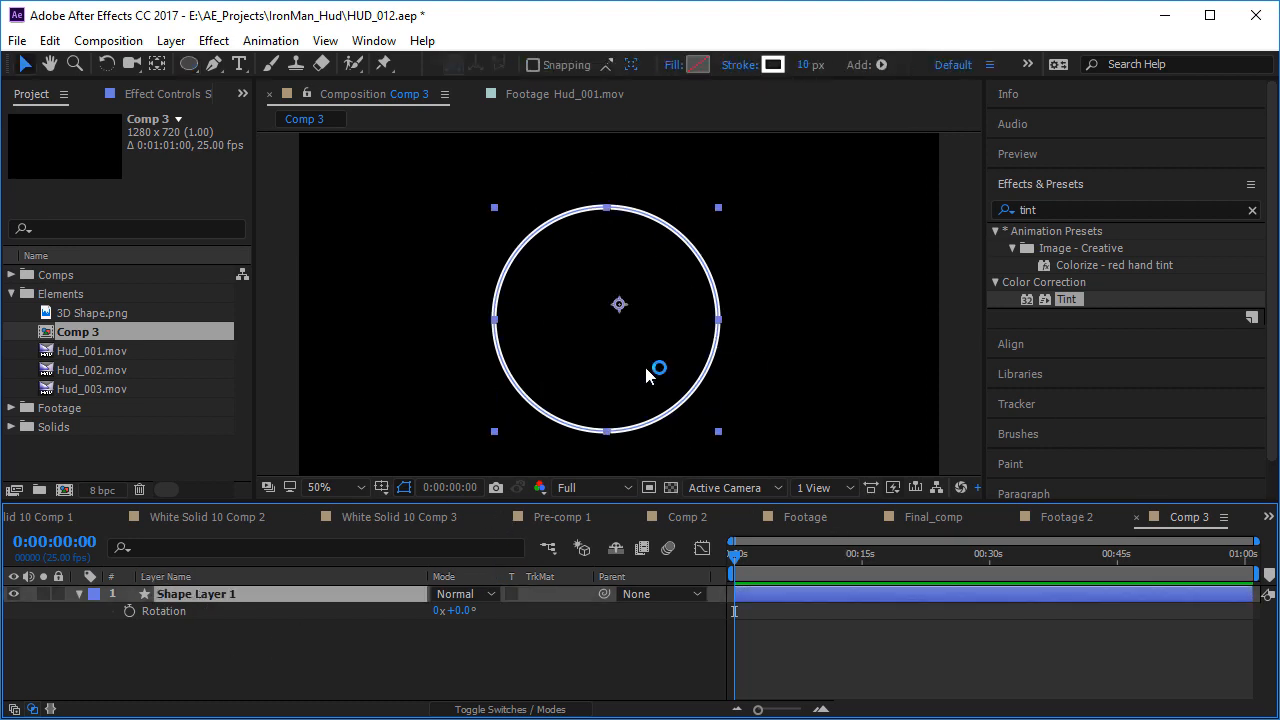
{"action": "left_click", "coordinate": [159, 66]}
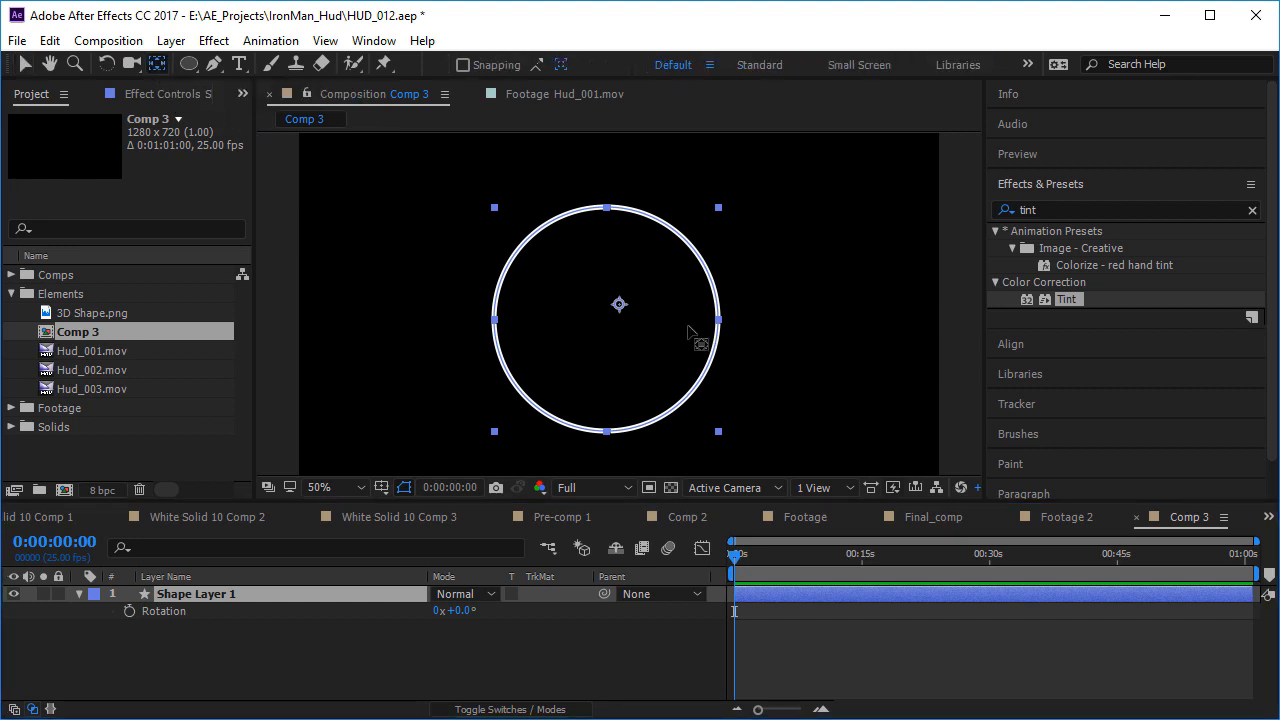
{"action": "mouse_move", "coordinate": [620, 305]}
{"action": "left_mouse_down"}
{"action": "mouse_move", "coordinate": [598, 327]}
{"action": "mouse_move", "coordinate": [622, 356]}
{"action": "mouse_move", "coordinate": [610, 317]}
{"action": "left_mouse_up"}
{"action": "key", "text": "ctrl+z"}
{"action": "key", "text": "ctrl+z"}
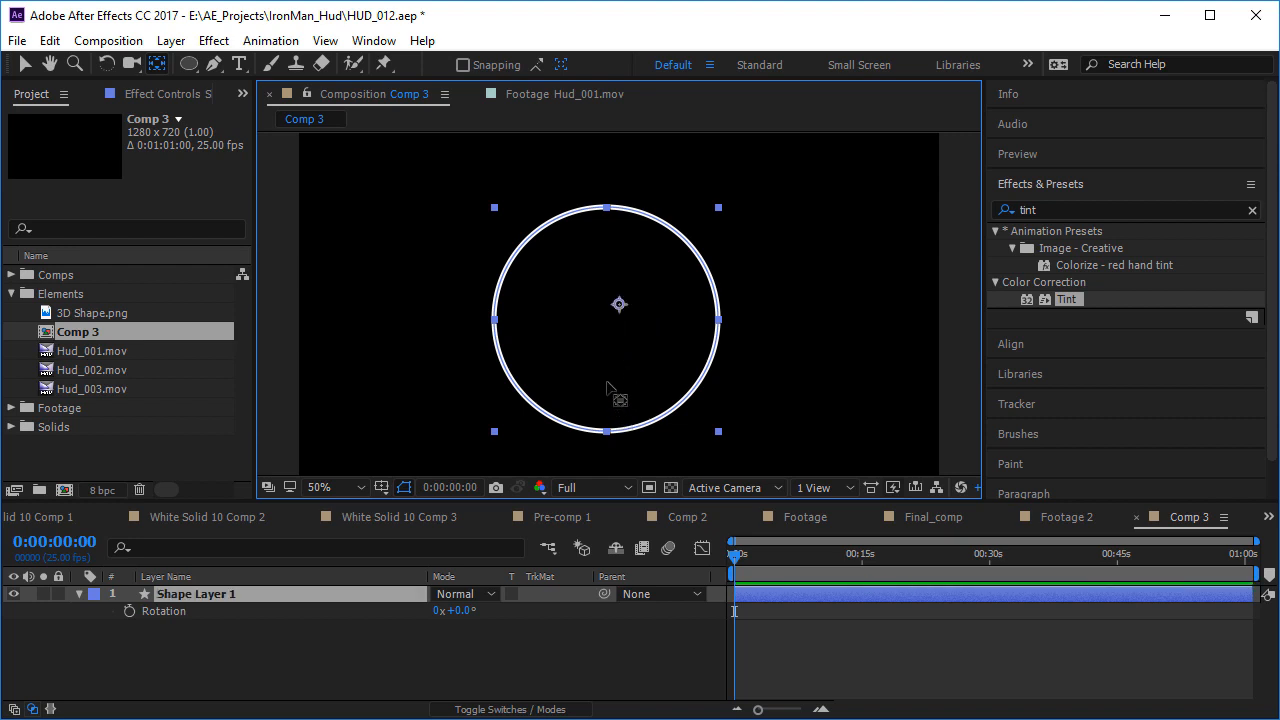
{"action": "key", "text": "v"}
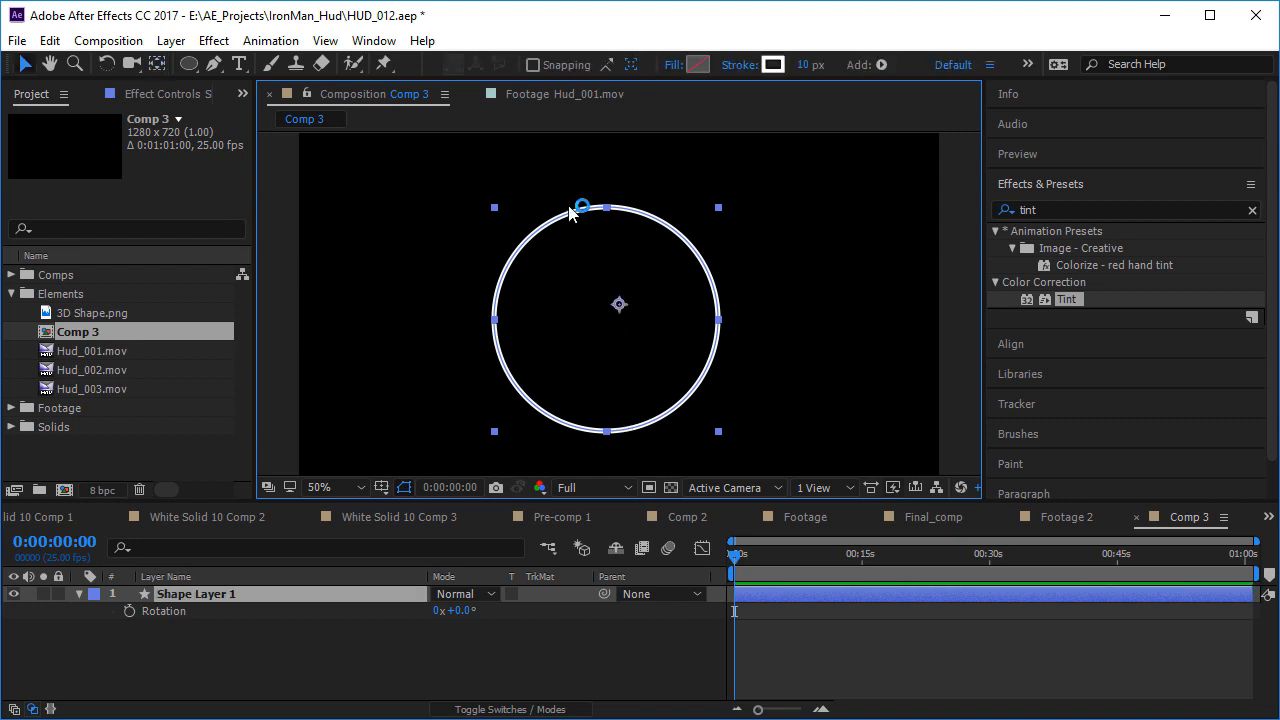
- Center the anchor point of Shape Layer 1 in its layer content
{"action": "left_click", "coordinate": [170, 41]}
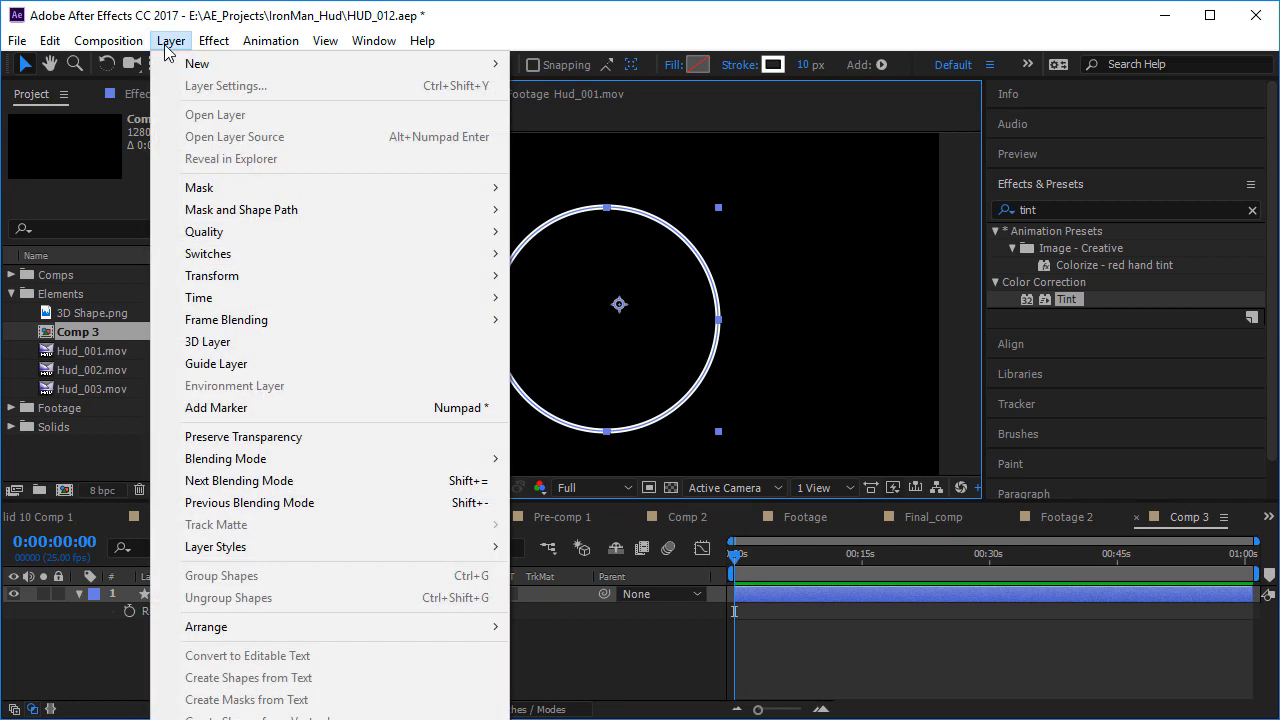
{"action": "mouse_move", "coordinate": [288, 280]}
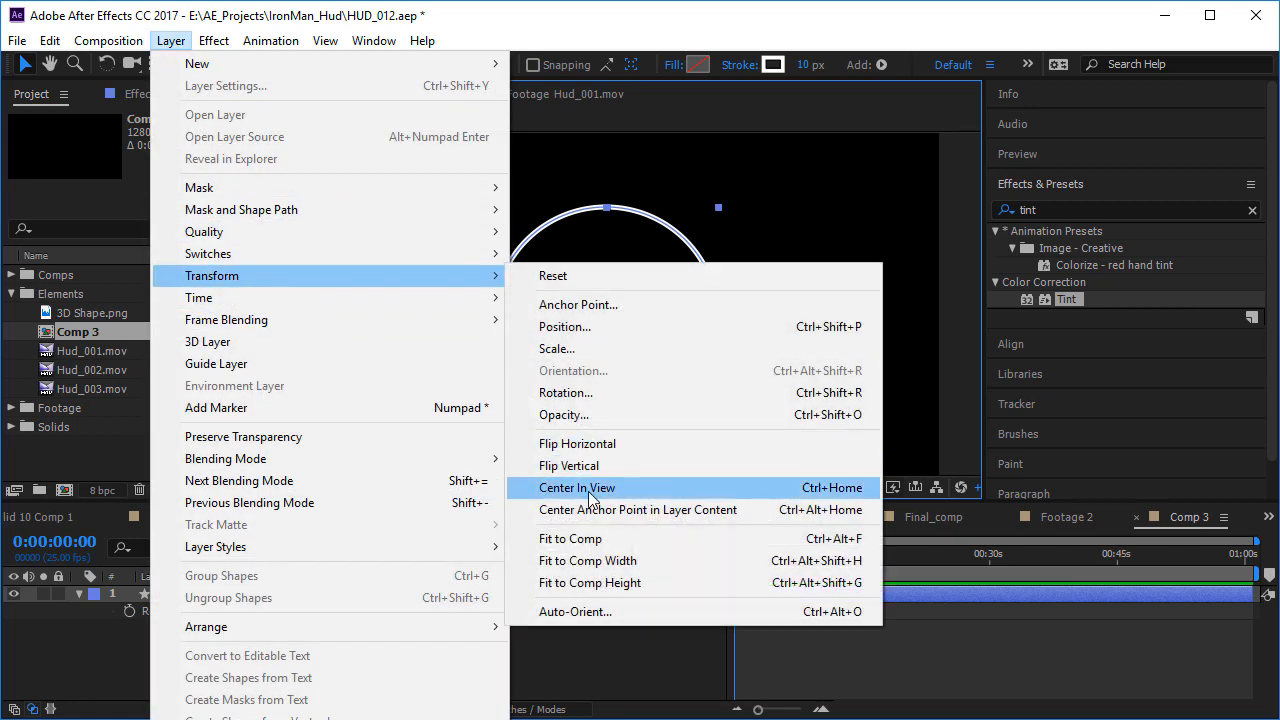
{"action": "left_click", "coordinate": [668, 494]}
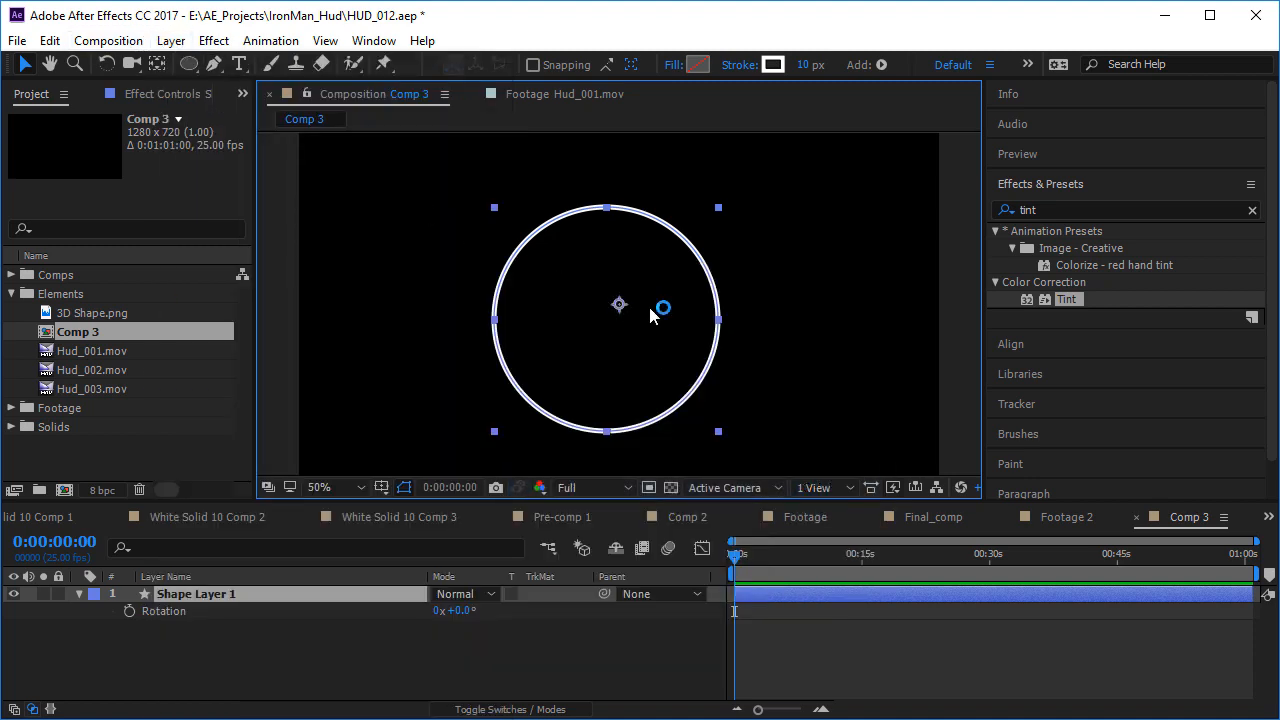
{"action": "left_click", "coordinate": [171, 40]}
{"action": "mouse_move", "coordinate": [288, 275]}
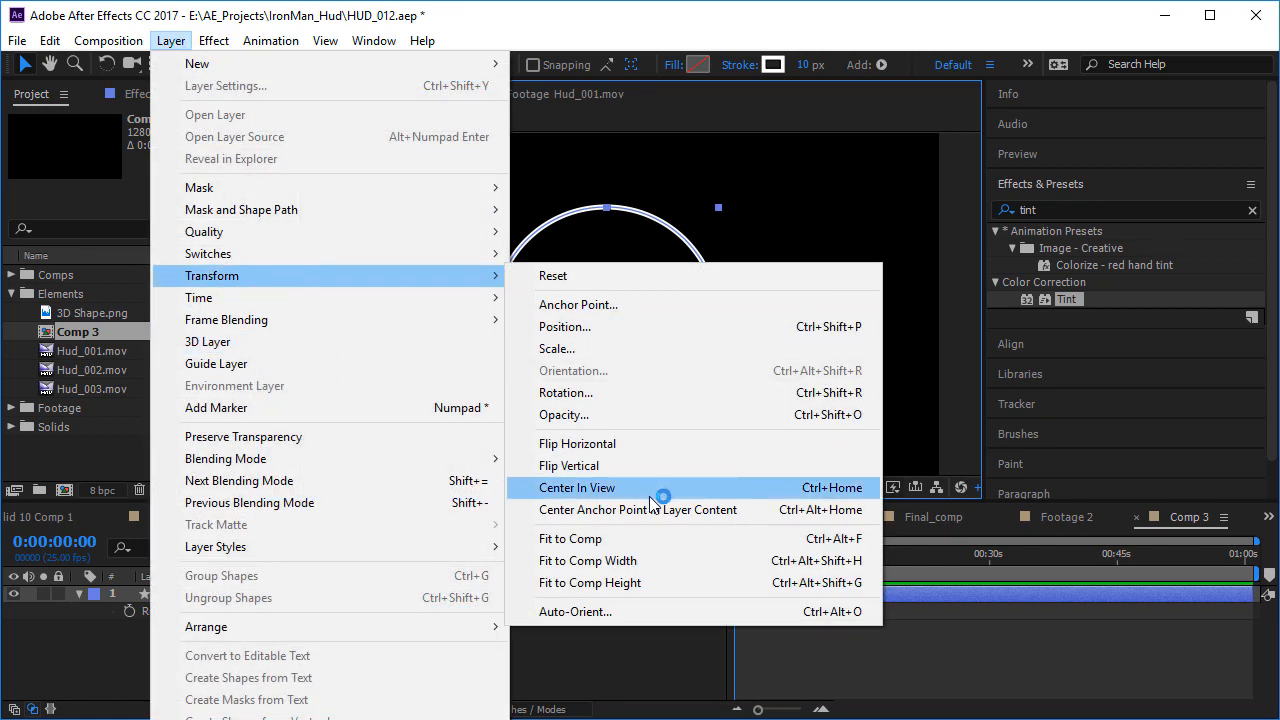
{"action": "left_click", "coordinate": [674, 517]}
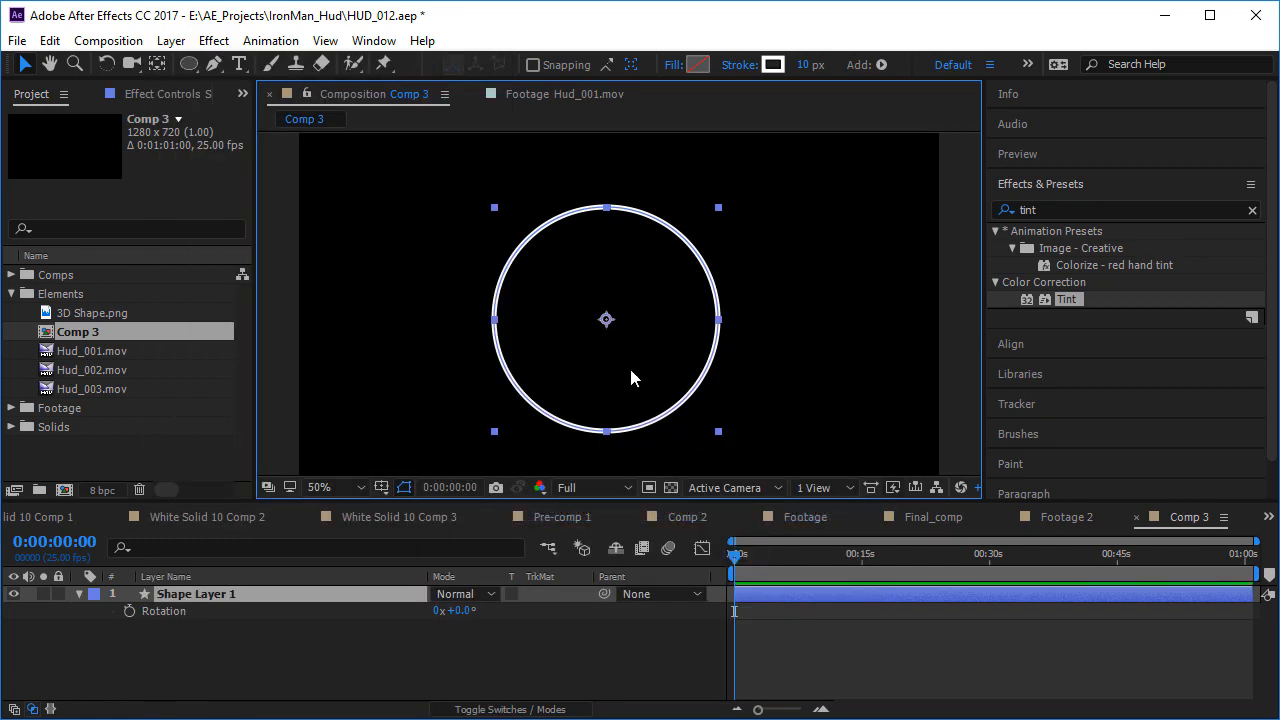
- Test the centred anchor point by rotating the circle, and undo the rotation
{"action": "scroll", "coordinate": [645, 298], "scroll_direction": "up", "scroll_amount": 1}
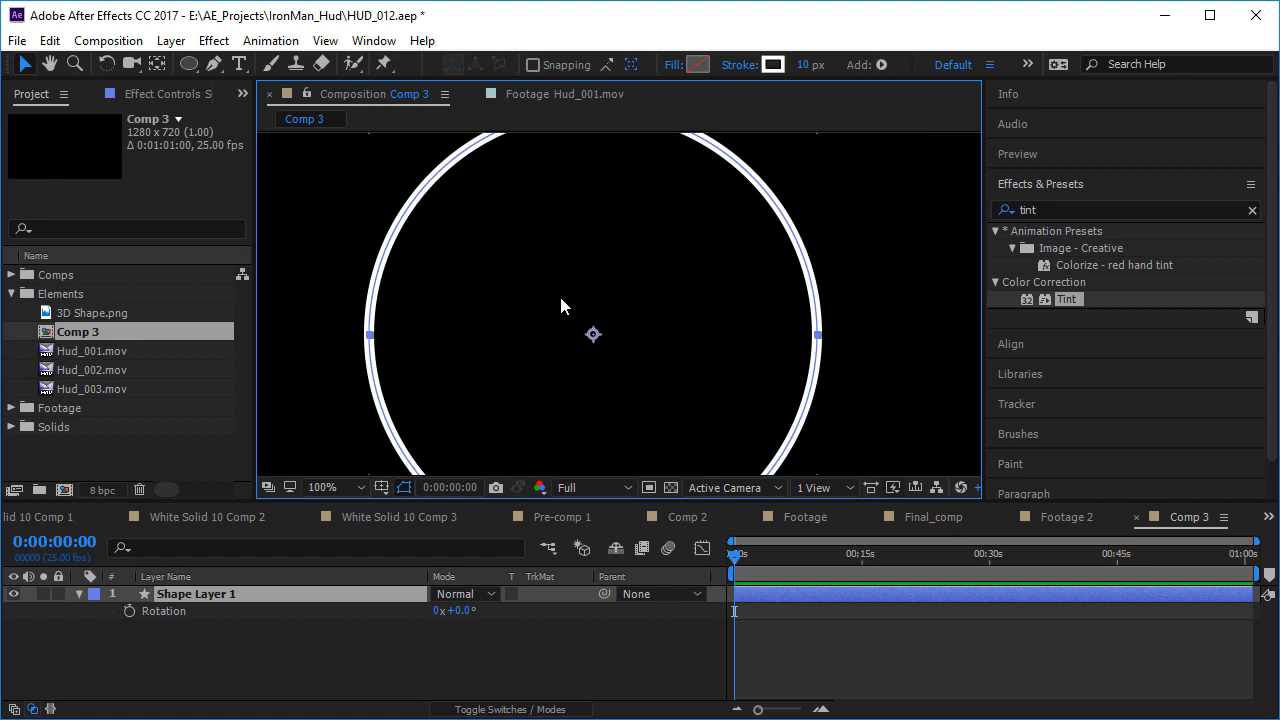
{"action": "scroll", "coordinate": [580, 331], "scroll_direction": "down", "scroll_amount": 1}
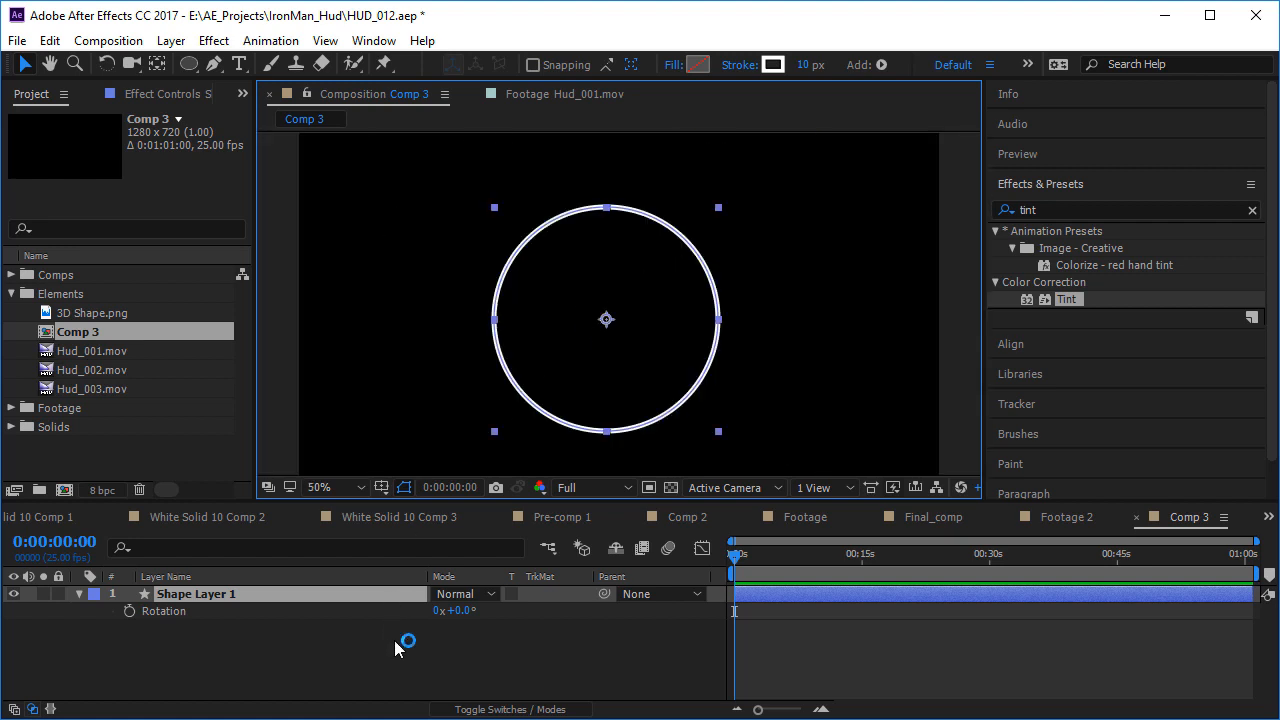
{"action": "left_click_drag", "start_coordinate": [455, 610], "coordinate": [405, 597]}
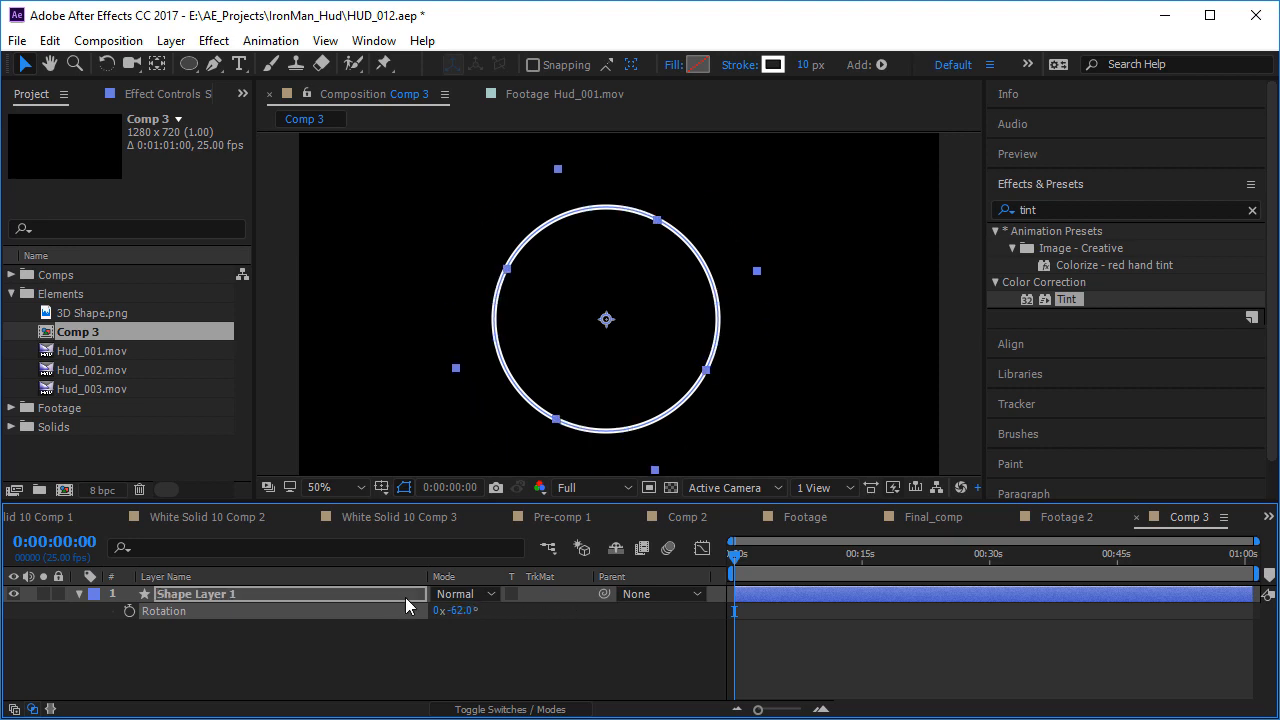
{"action": "key", "text": "ctrl+z"}
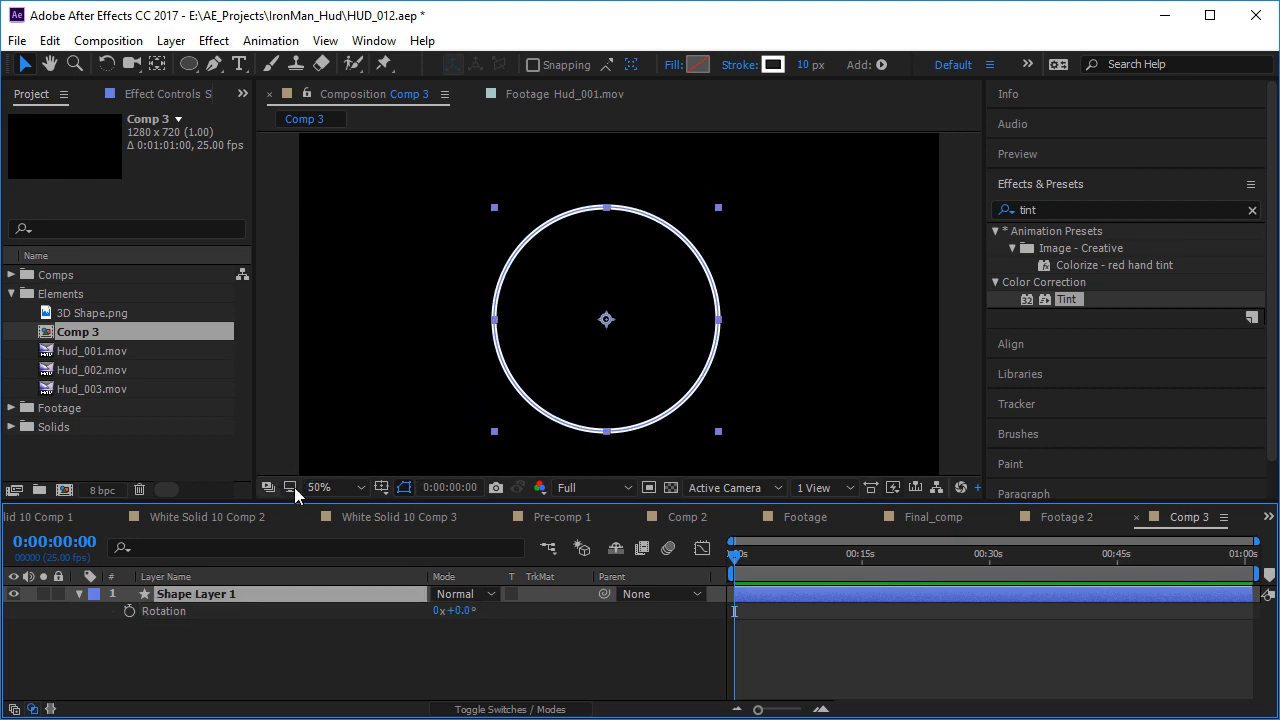
- Show the Title/Action Safe guides and center the circle in the composition view
{"action": "left_click", "coordinate": [378, 490]}
{"action": "left_click", "coordinate": [405, 506]}
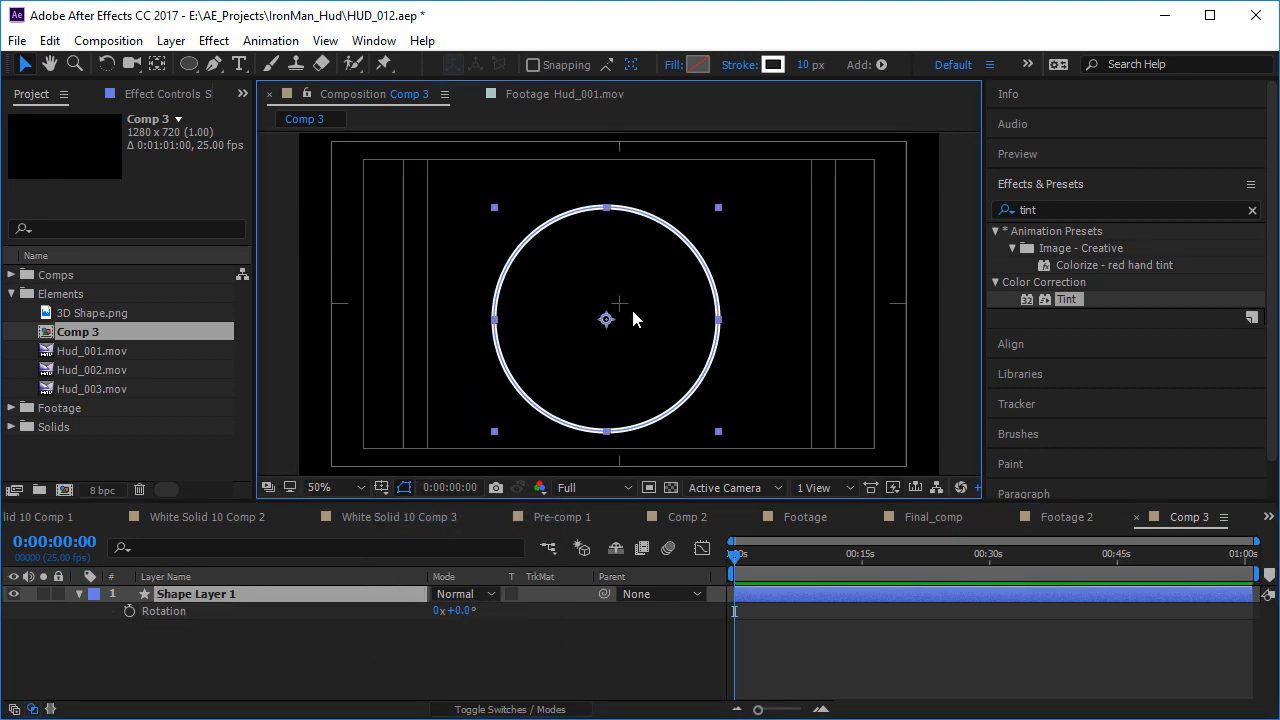
{"action": "key", "text": "period"}
{"action": "key", "text": "comma"}
{"action": "key", "text": "ctrl+Home"}
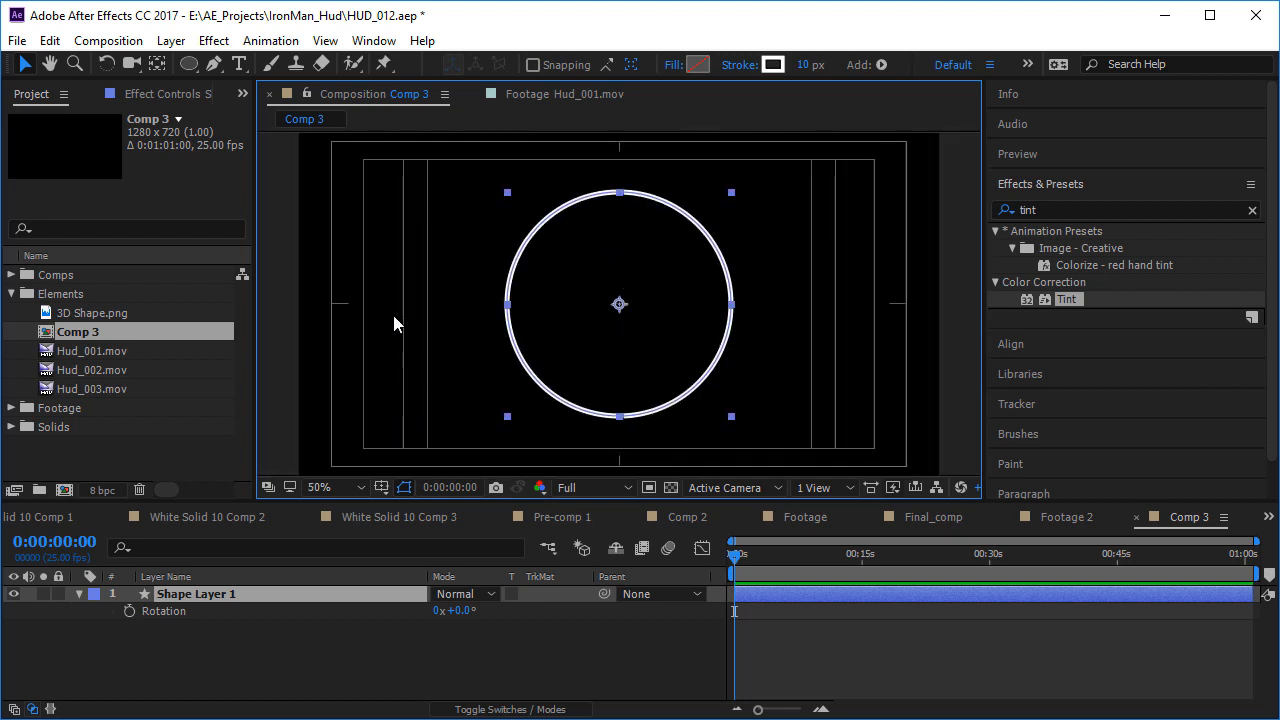
{"action": "left_click", "coordinate": [171, 40]}
{"action": "mouse_move", "coordinate": [284, 292]}
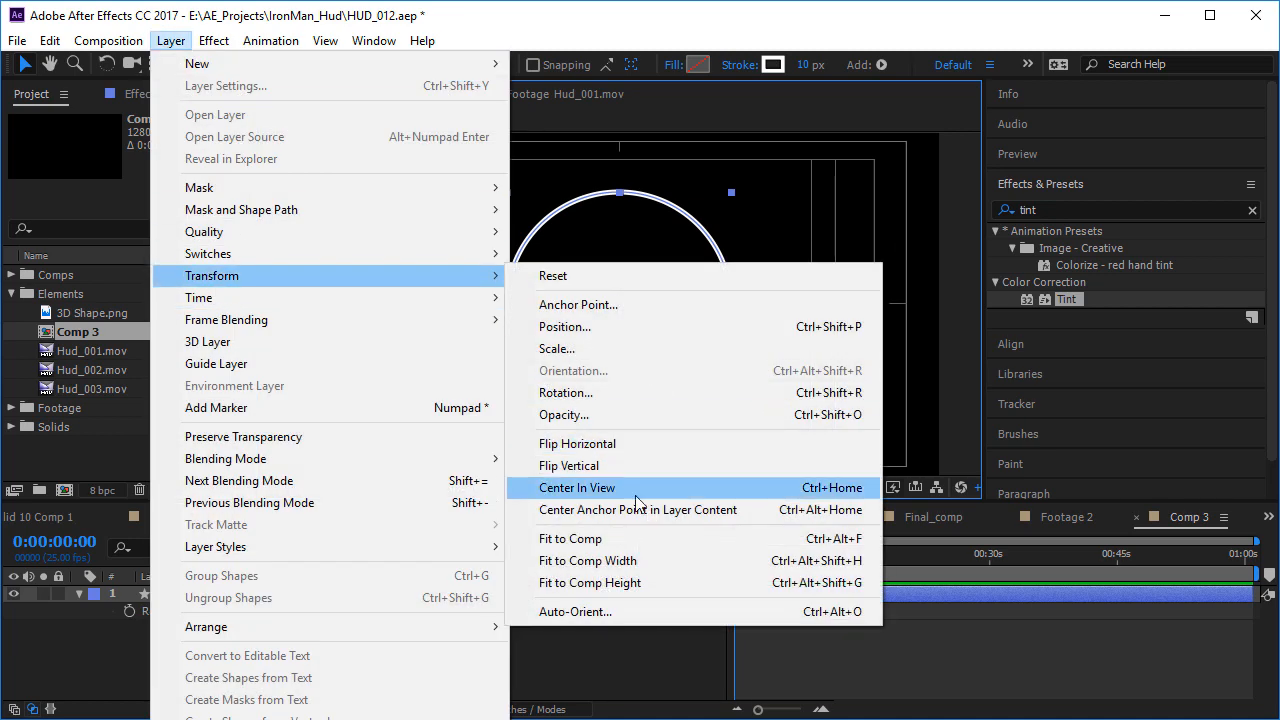
{"action": "left_click", "coordinate": [756, 16]}
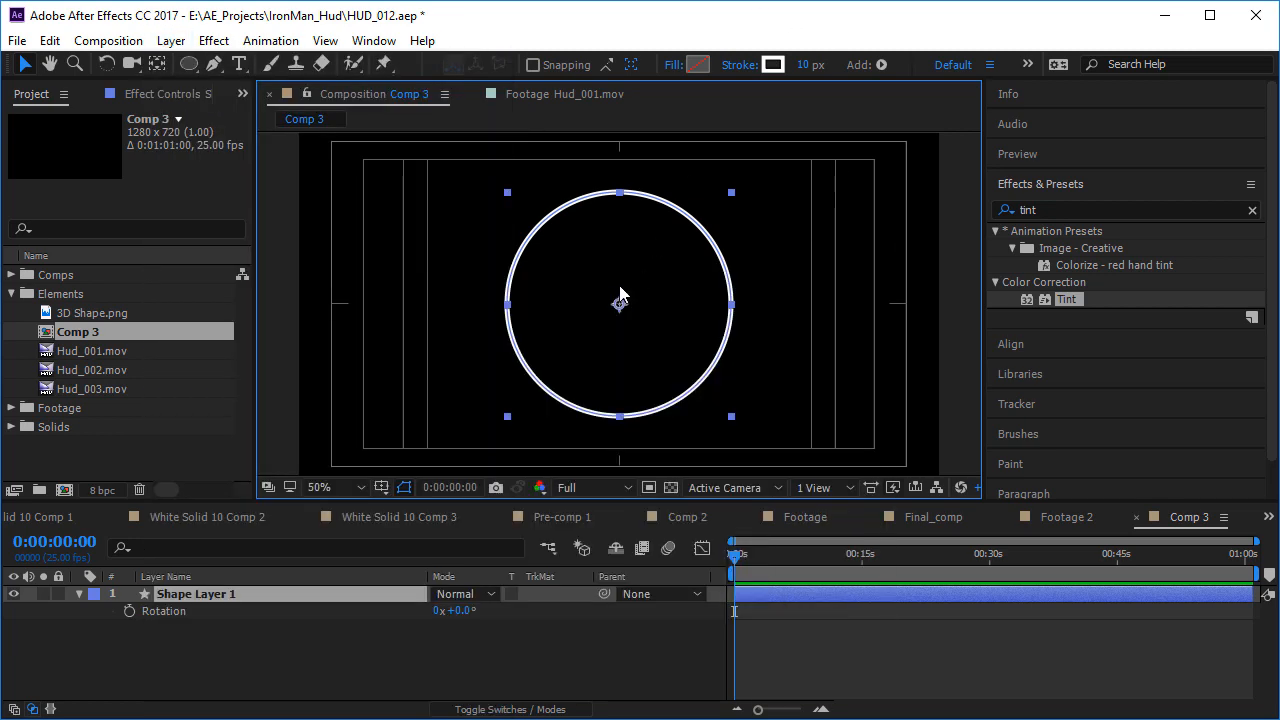
{"action": "scroll", "coordinate": [605, 288], "scroll_direction": "up", "scroll_amount": 1}
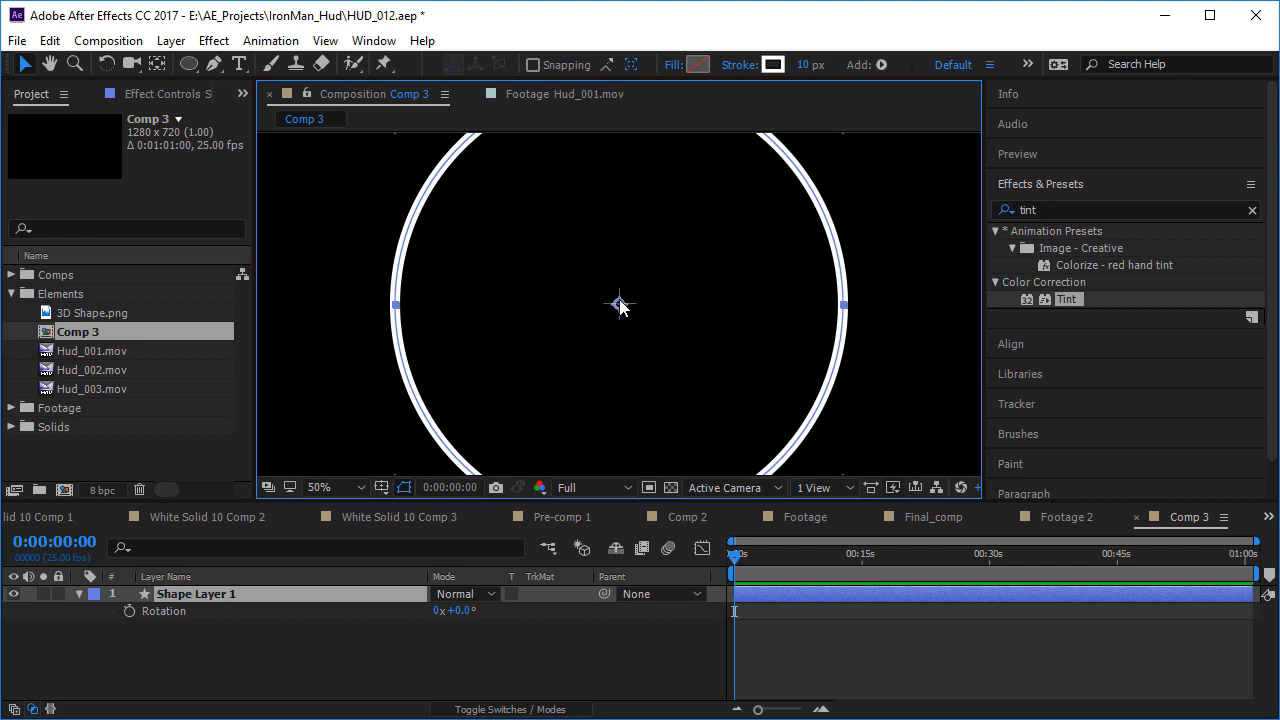
{"action": "scroll", "coordinate": [620, 305], "scroll_direction": "down", "scroll_amount": 1}
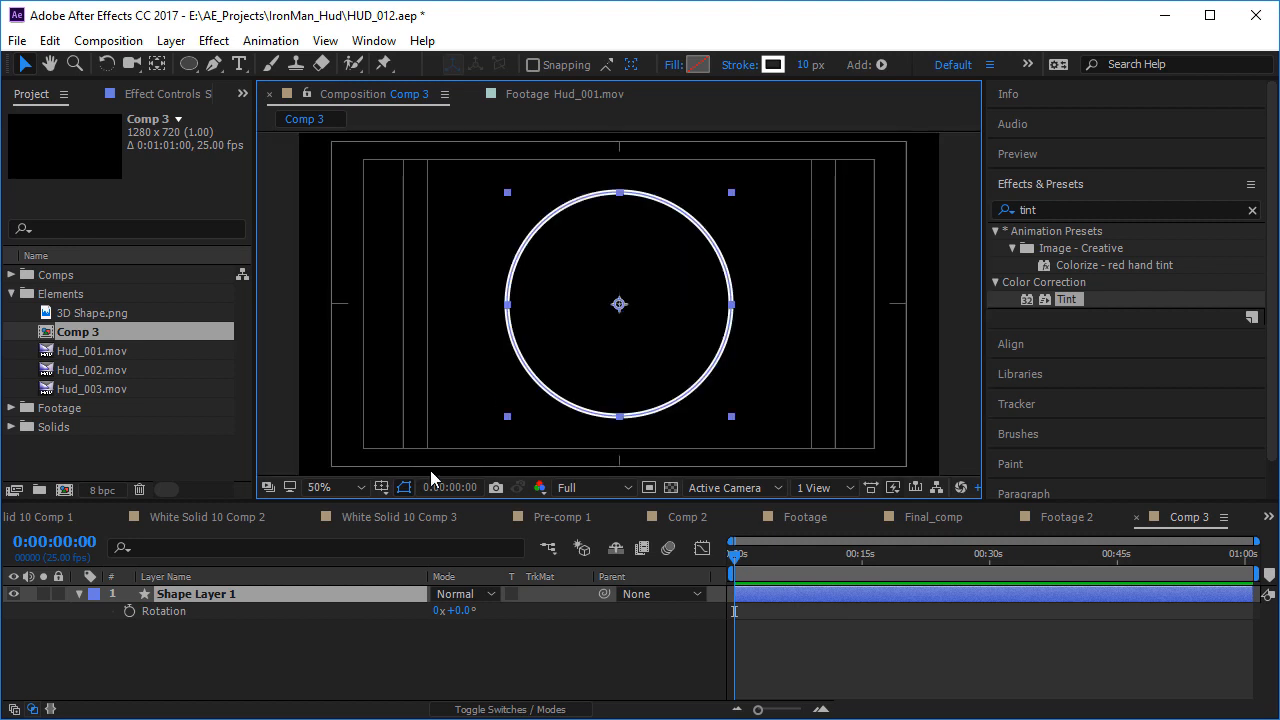
- Hide the Title/Action Safe guides and deselect Shape Layer 1
{"action": "left_click", "coordinate": [404, 494]}
{"action": "left_click", "coordinate": [430, 500]}
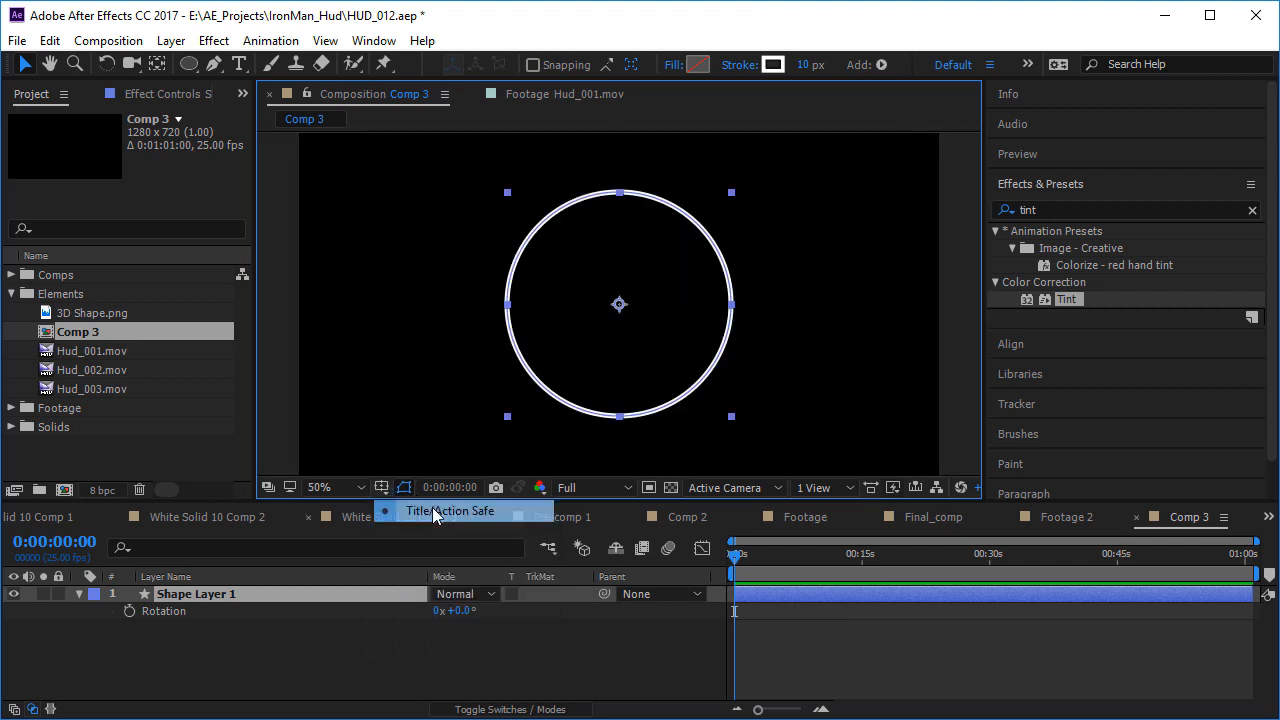
{"action": "left_click", "coordinate": [262, 658]}
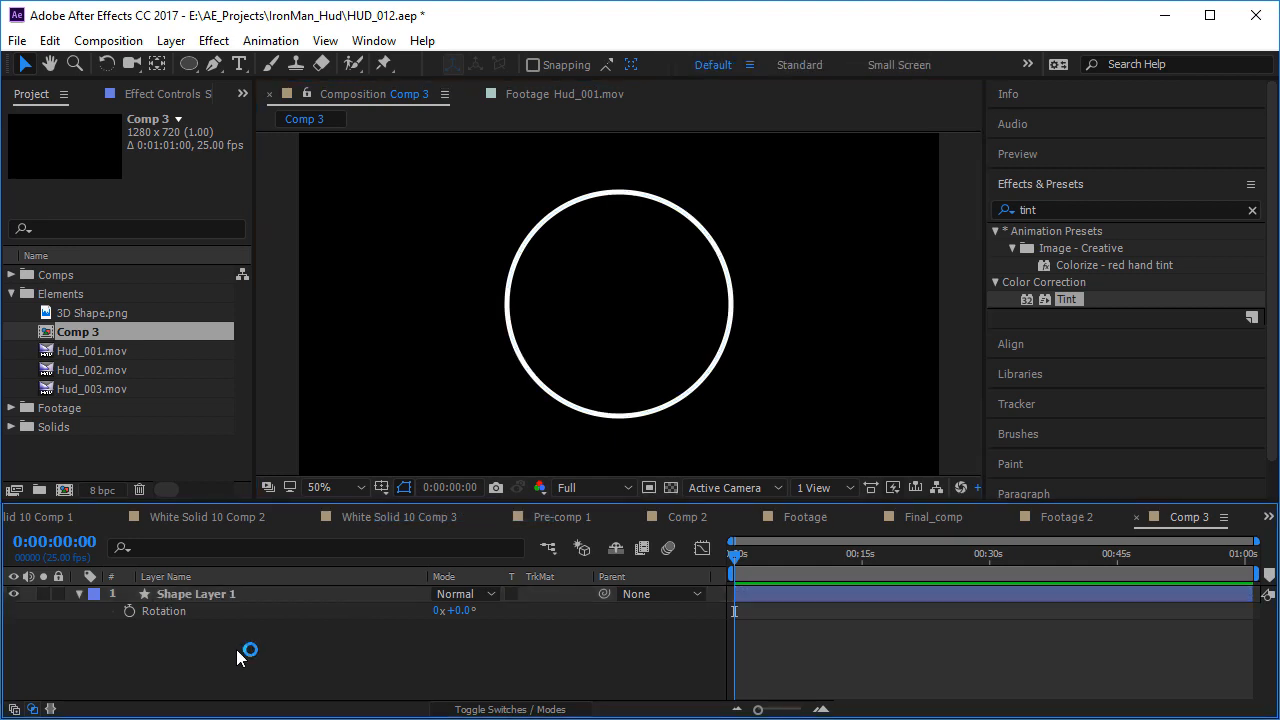
- Preview the Hud_001.mov footage at around two seconds as a design reference and return to Comp 3
{"action": "left_click", "coordinate": [94, 352]}
{"action": "double_click", "coordinate": [93, 352]}
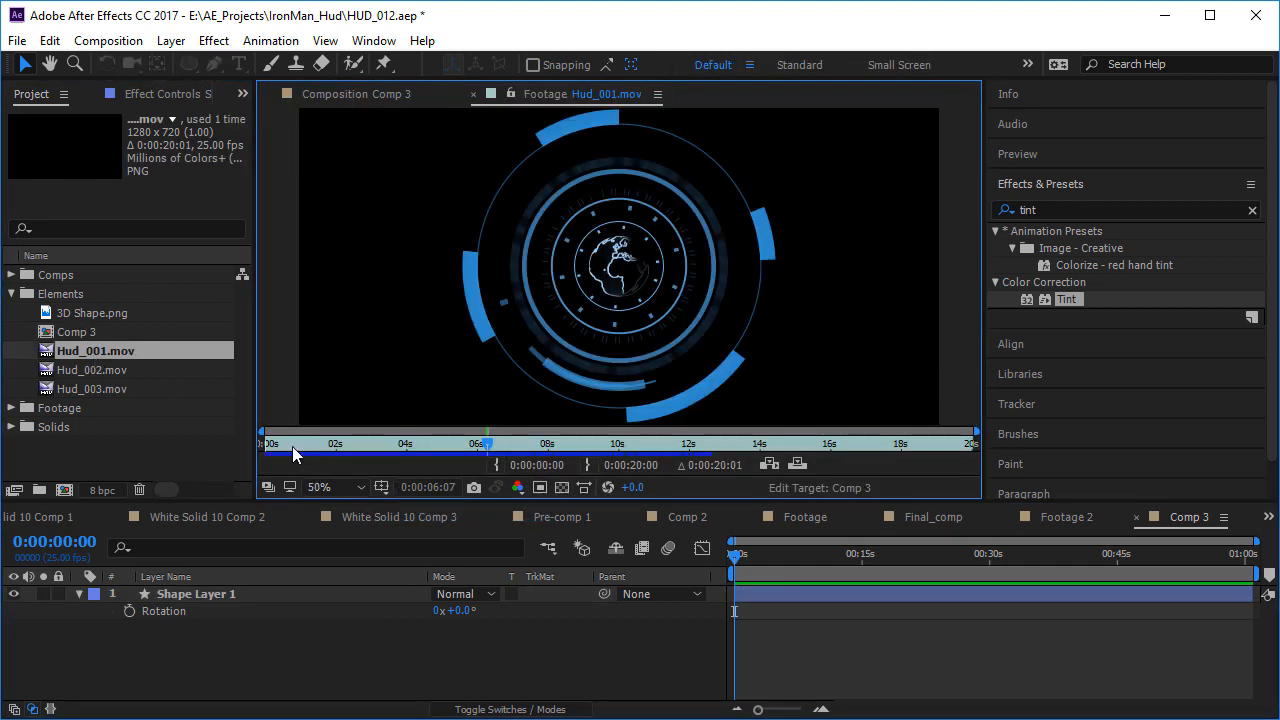
{"action": "left_click_drag", "start_coordinate": [292, 446], "coordinate": [338, 448]}
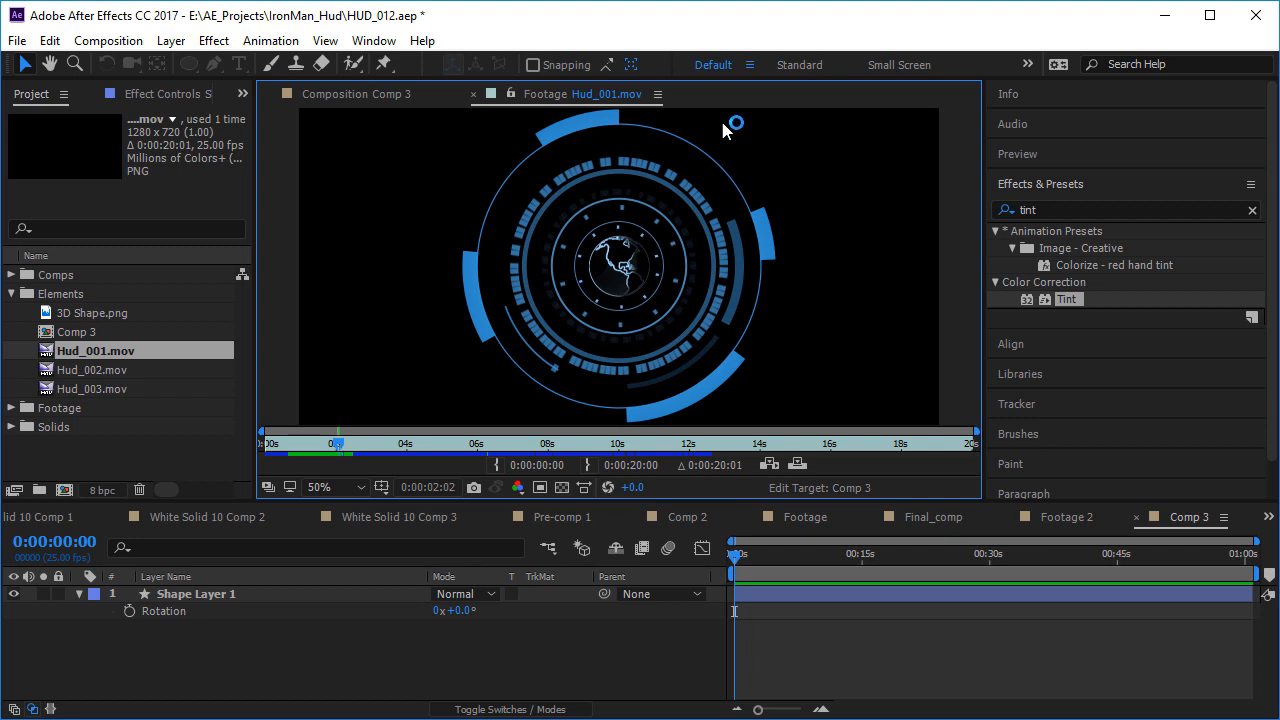
{"action": "left_click", "coordinate": [386, 96]}
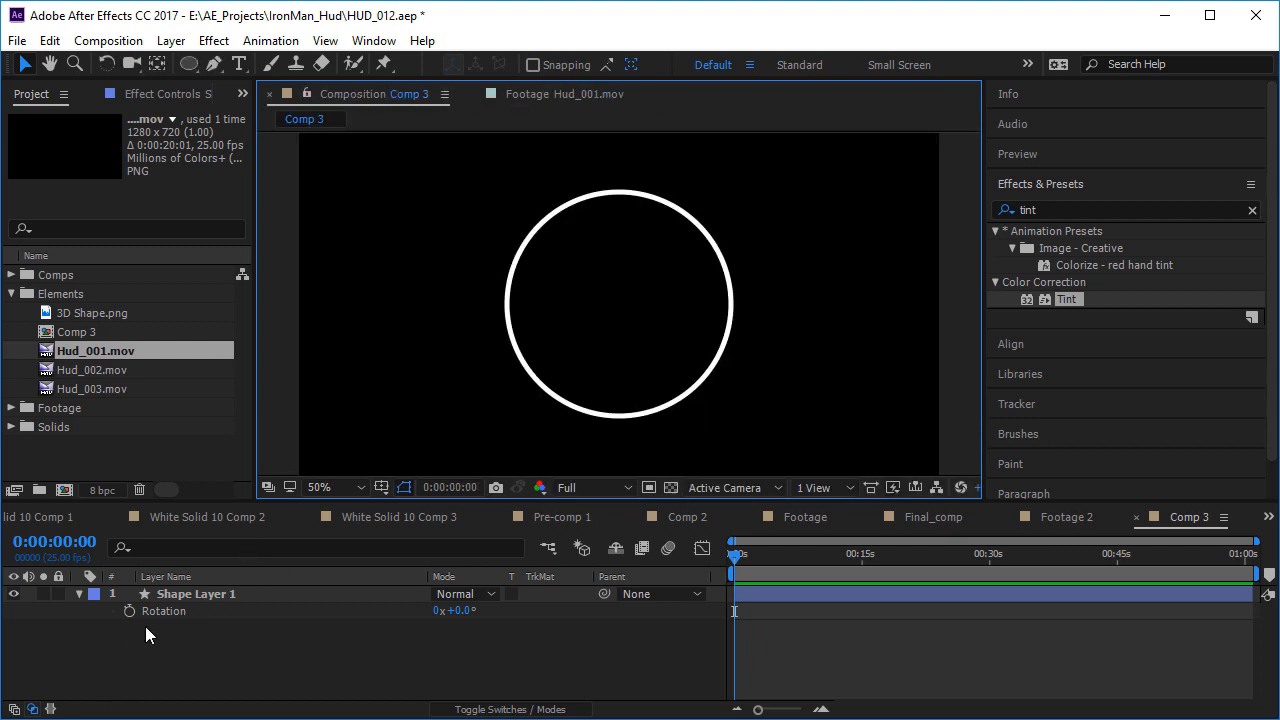
- Set the stroke width of Shape Layer 1 to 5 px
{"action": "left_click", "coordinate": [290, 594]}
{"action": "left_click", "coordinate": [291, 594]}
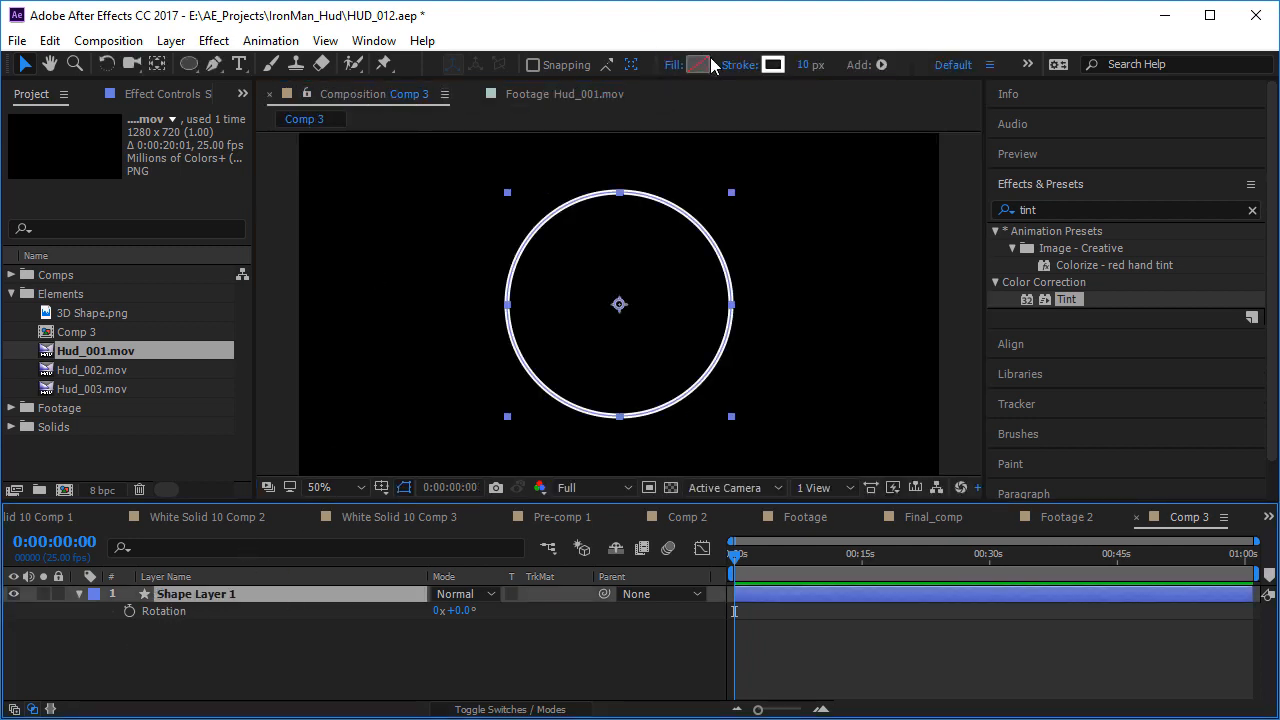
{"action": "left_click", "coordinate": [806, 64]}
{"action": "type", "text": "5"}
{"action": "key", "text": "Return"}
{"action": "left_click", "coordinate": [305, 623]}
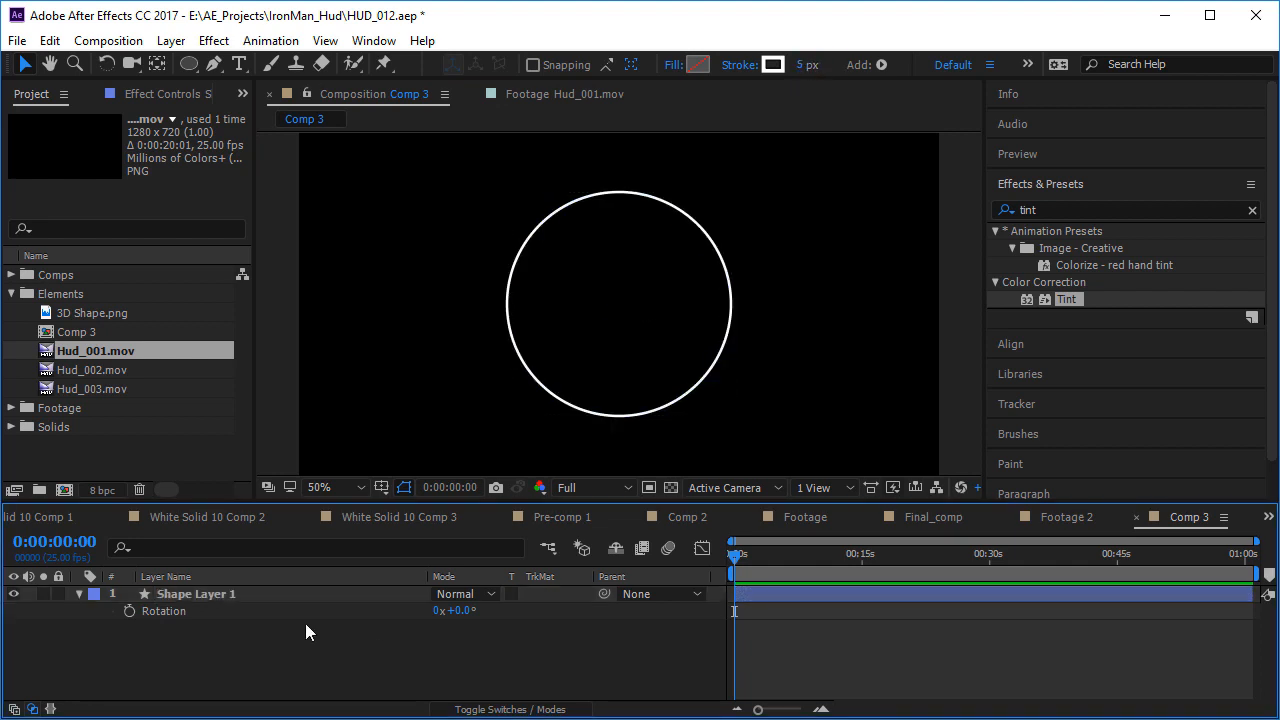
- Set the scale of Shape Layer 1 to 125%
{"action": "left_click", "coordinate": [246, 592]}
{"action": "key", "text": "s"}
{"action": "left_click_drag", "start_coordinate": [463, 609], "coordinate": [468, 609]}
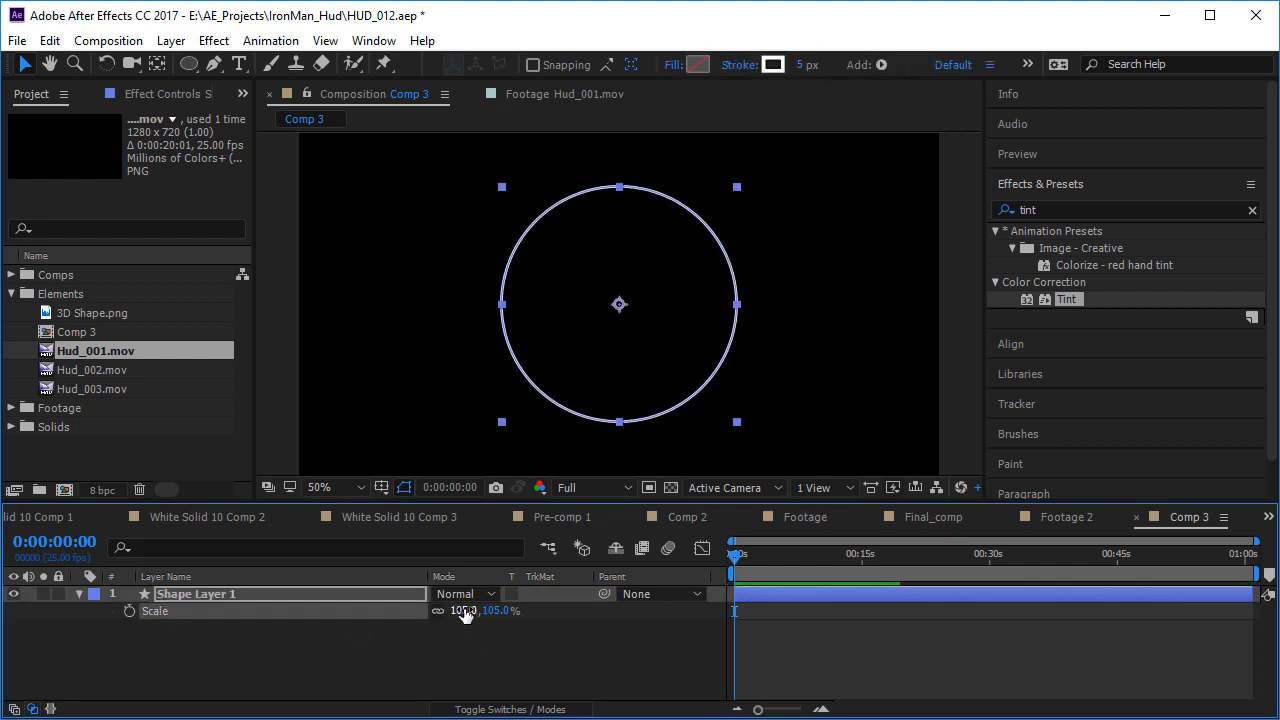
{"action": "left_click", "coordinate": [465, 610]}
{"action": "type", "text": "125"}
{"action": "key", "text": "Return"}
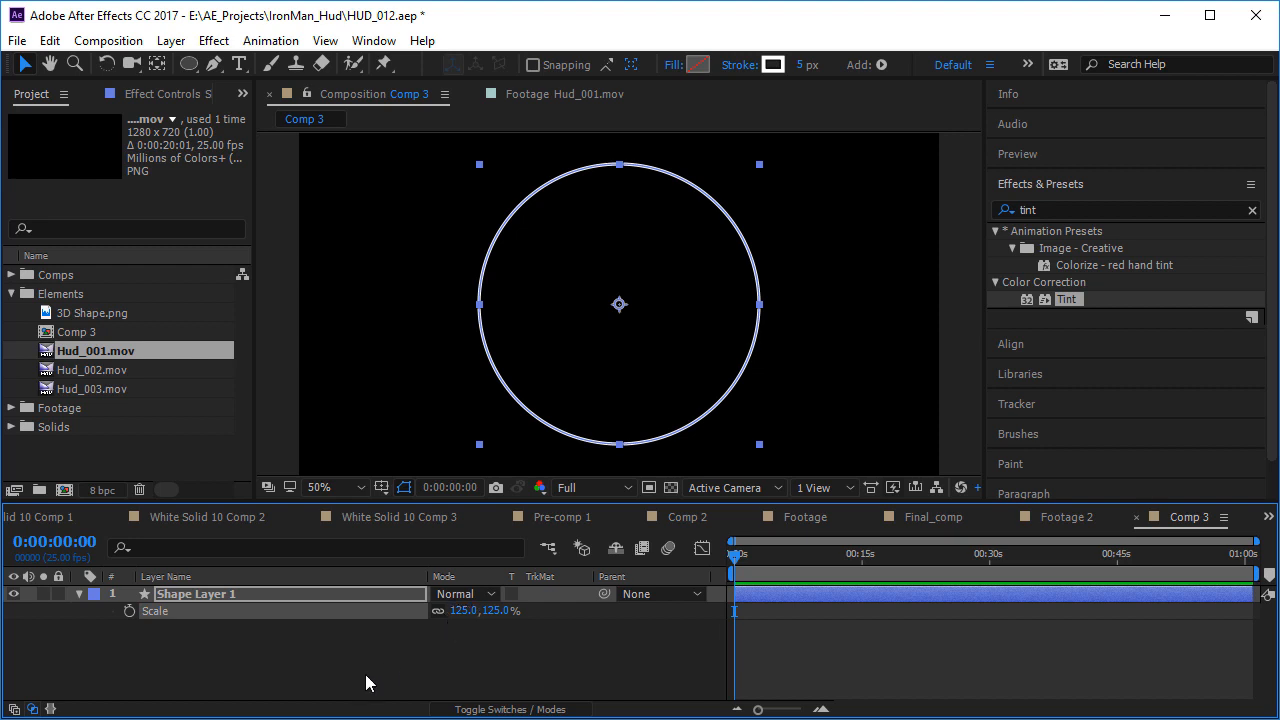
{"action": "left_click", "coordinate": [366, 680]}
- Duplicate Shape Layer 1 and scale the copy to 106% to form an inner circle
{"action": "left_click", "coordinate": [204, 596]}
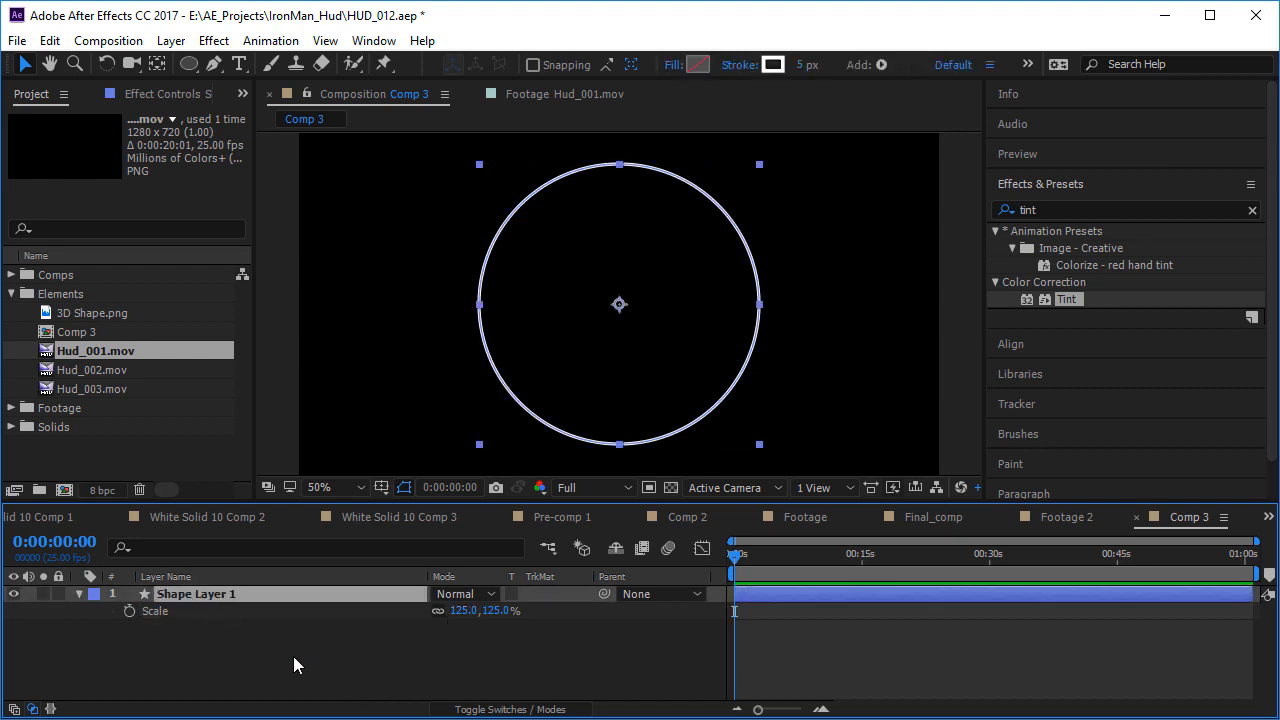
{"action": "key", "text": "ctrl+d"}
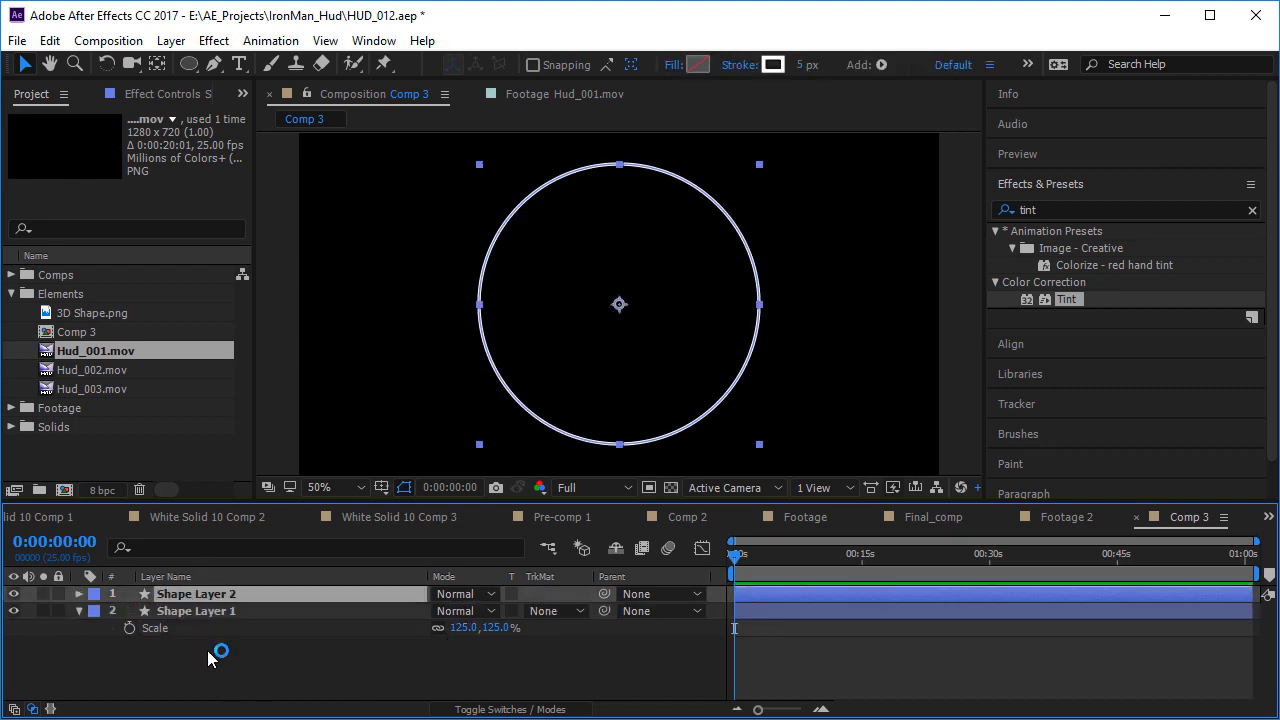
{"action": "key", "text": "s"}
{"action": "left_click", "coordinate": [463, 610]}
{"action": "type", "text": "100"}
{"action": "key", "text": "Return"}
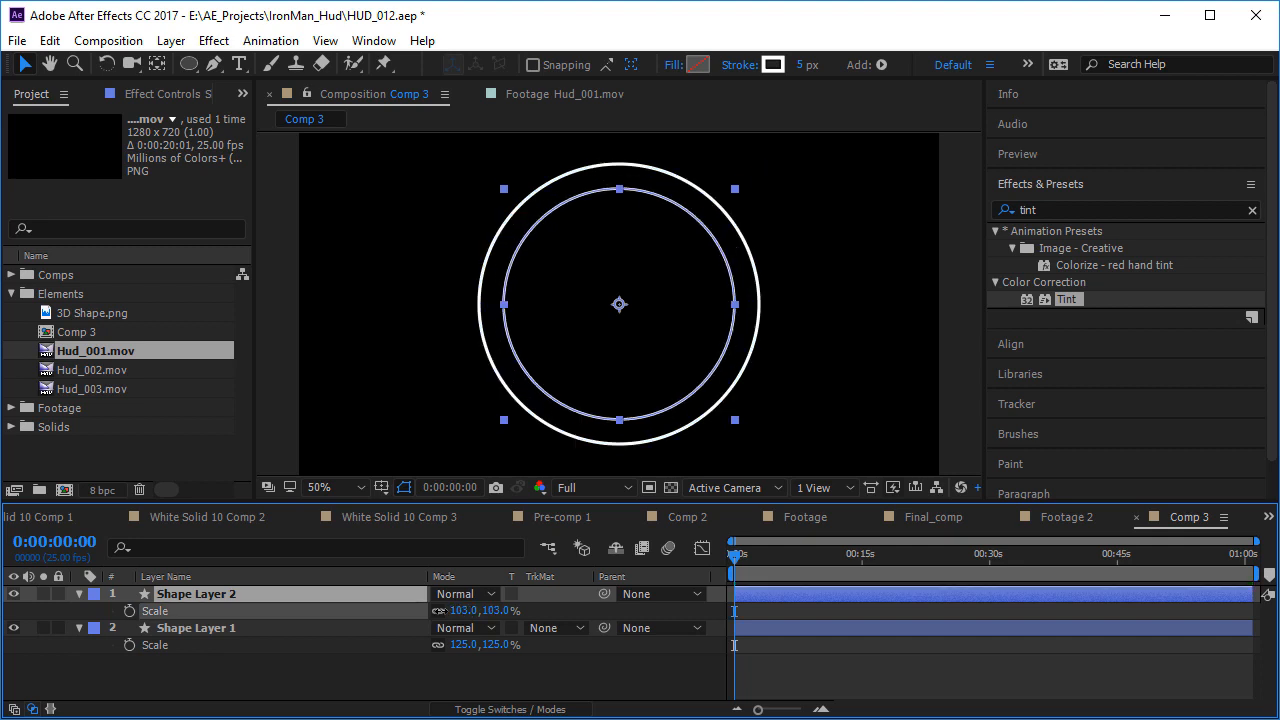
{"action": "left_click_drag", "start_coordinate": [463, 610], "coordinate": [475, 610]}
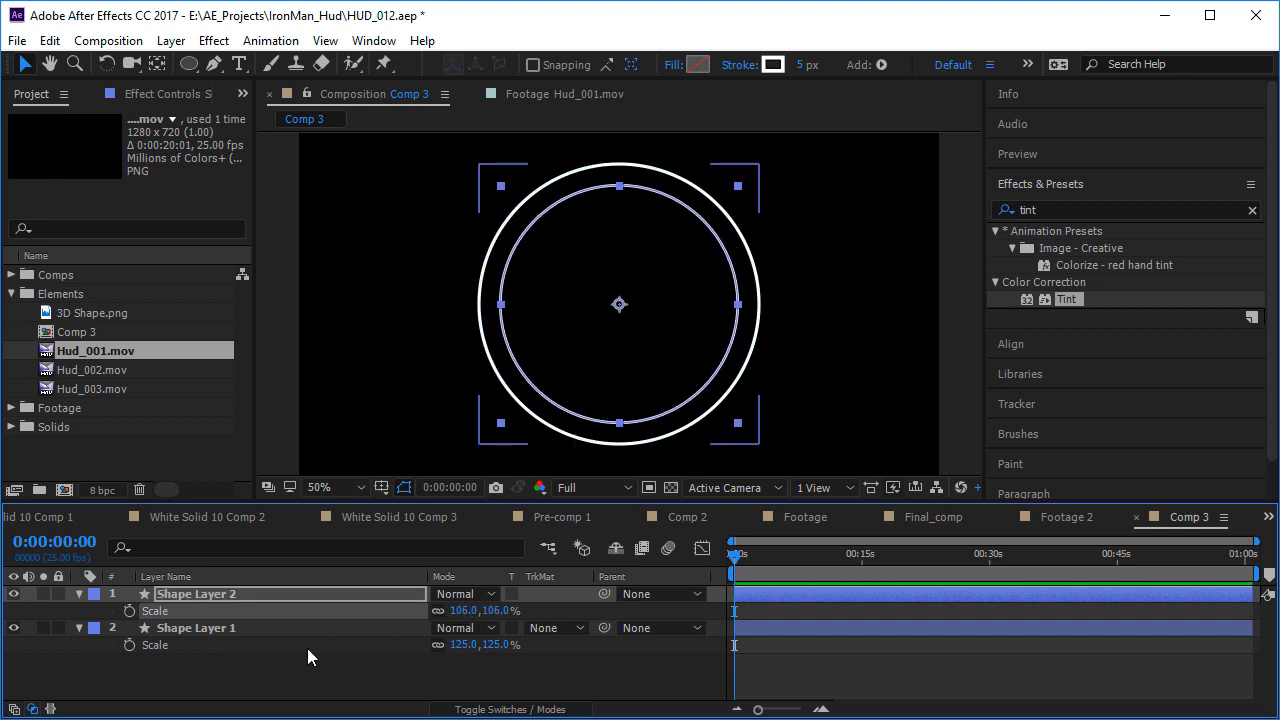
{"action": "left_click", "coordinate": [257, 655]}
- Expand Shape Layer 2 and add Trim Paths to its contents
{"action": "left_click", "coordinate": [220, 596]}
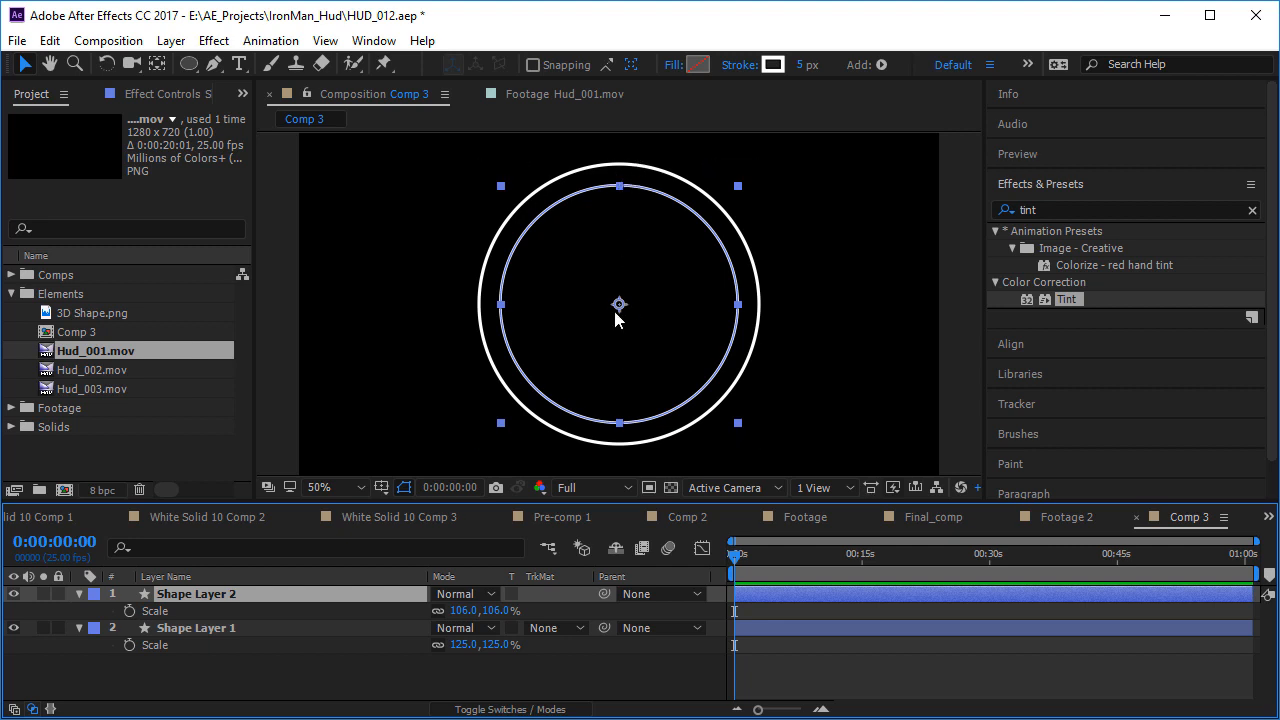
{"action": "left_click", "coordinate": [79, 594]}
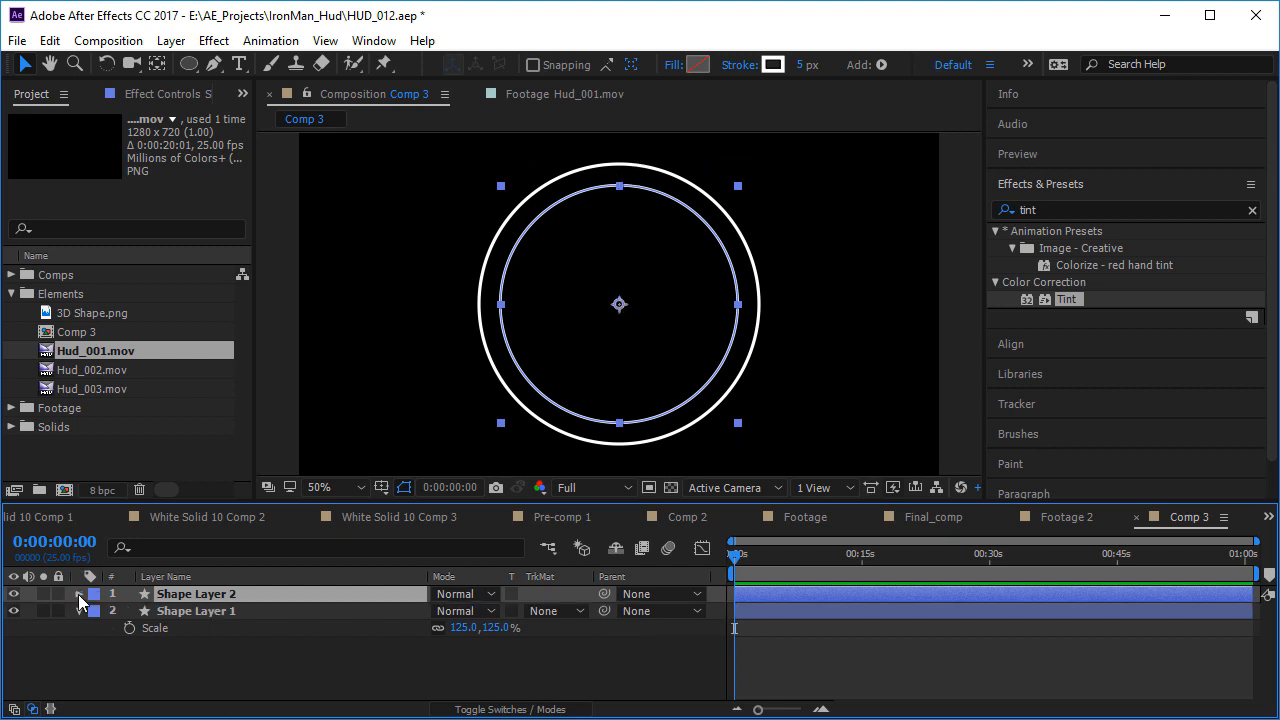
{"action": "left_click", "coordinate": [79, 594]}
{"action": "left_click", "coordinate": [96, 628]}
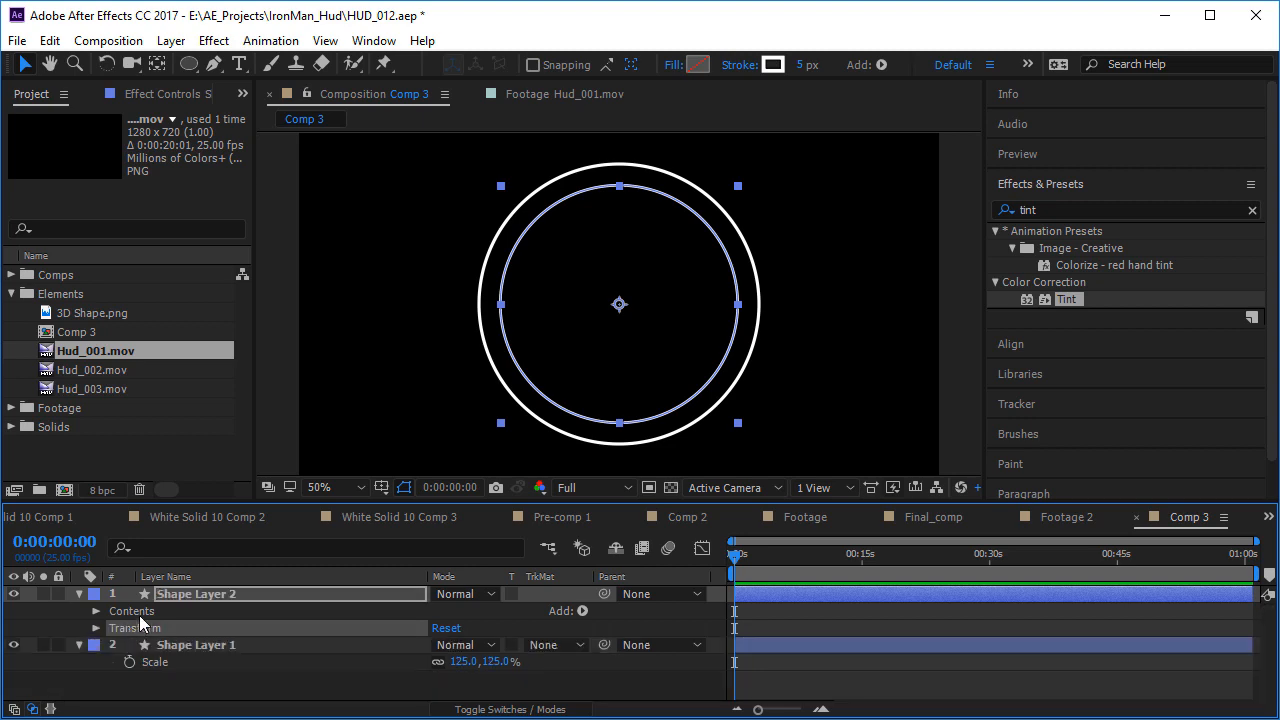
{"action": "left_click", "coordinate": [140, 611]}
{"action": "left_click", "coordinate": [582, 611]}
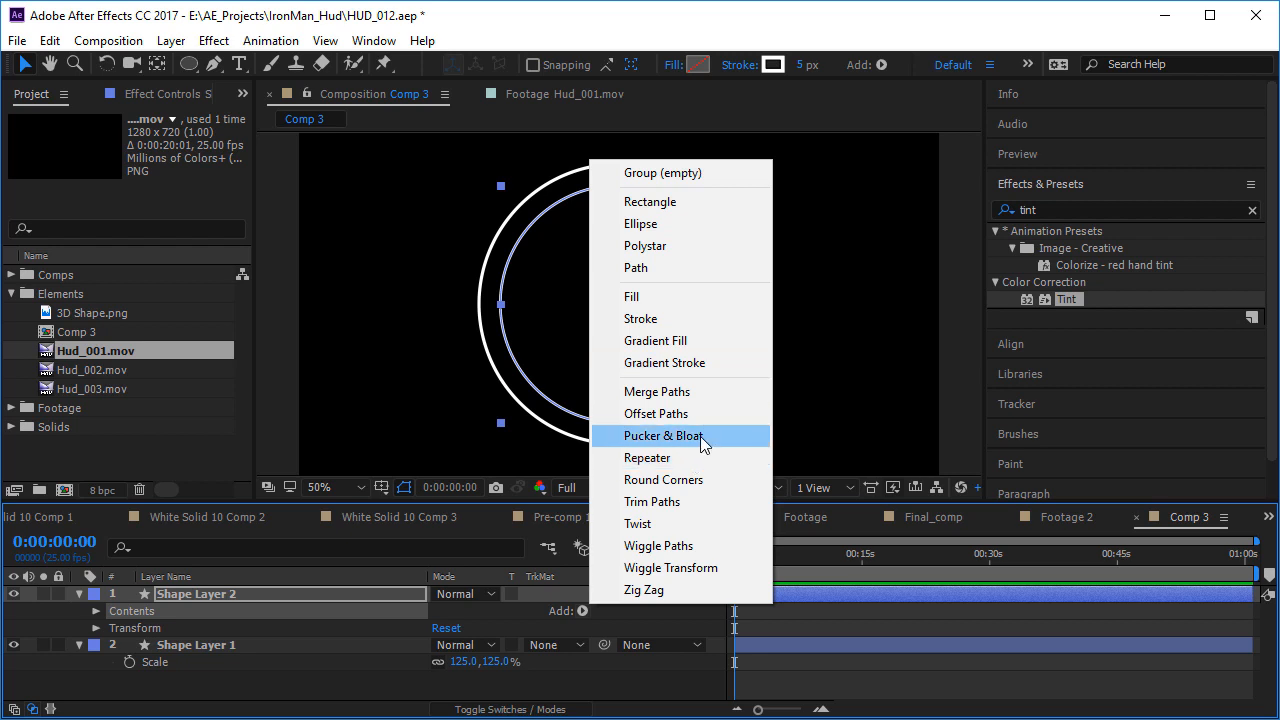
{"action": "left_click", "coordinate": [652, 502]}
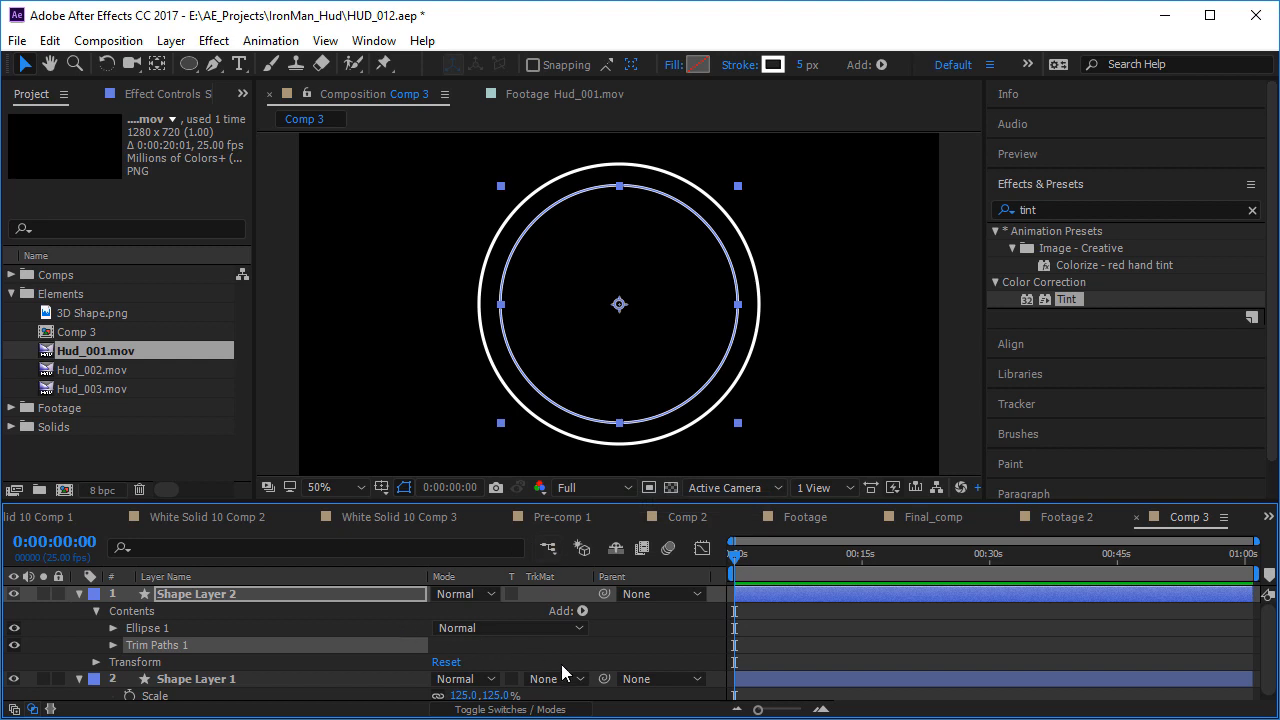
- Expand Trim Paths 1 on Shape Layer 2 and raise its Start value to about 49%
{"action": "left_click", "coordinate": [203, 660]}
{"action": "left_click", "coordinate": [111, 646]}
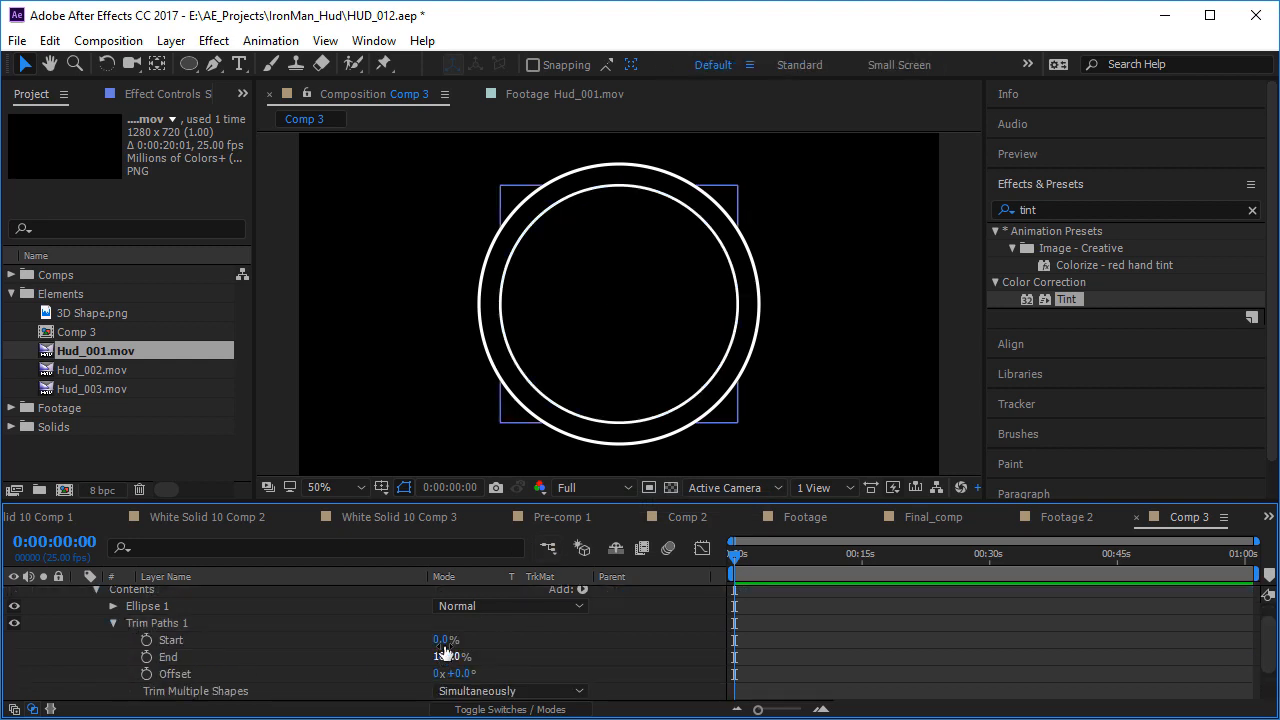
{"action": "left_click_drag", "start_coordinate": [441, 640], "coordinate": [603, 633]}
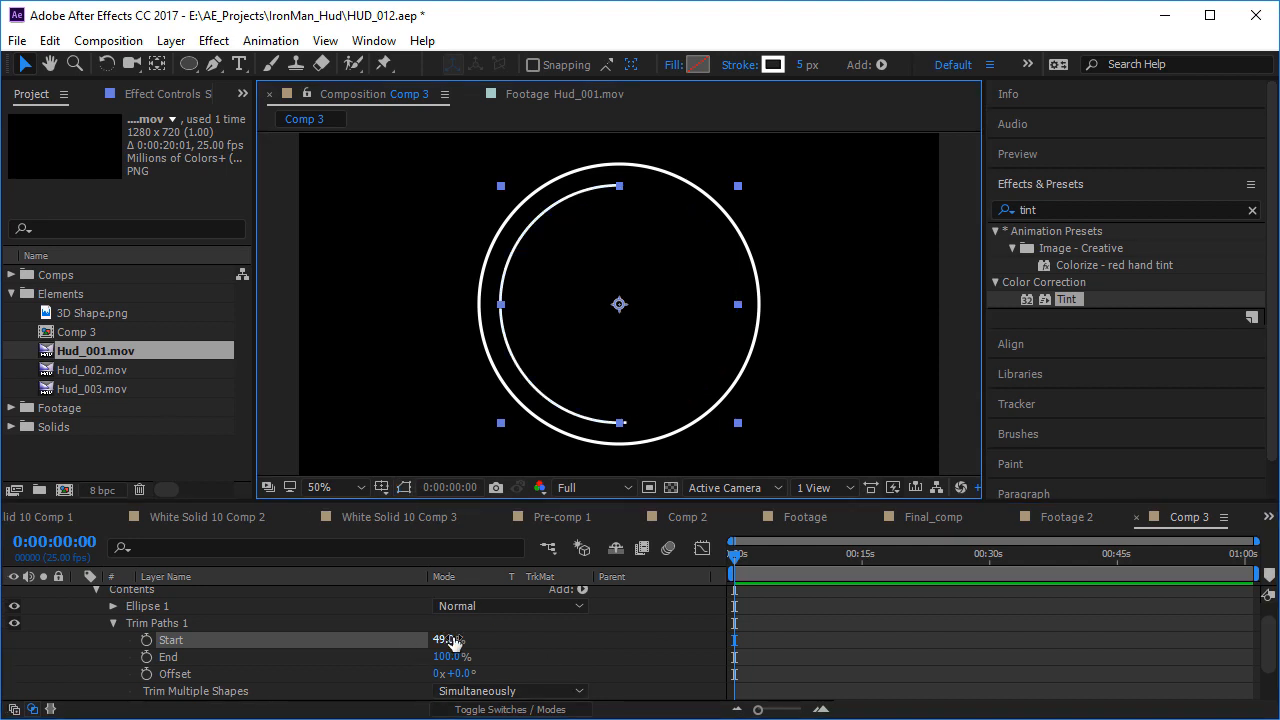
- Raise the Trim Paths Start of Shape Layer 2 to 75% and set its stroke width to 10 px
{"action": "left_click_drag", "start_coordinate": [449, 640], "coordinate": [481, 649]}
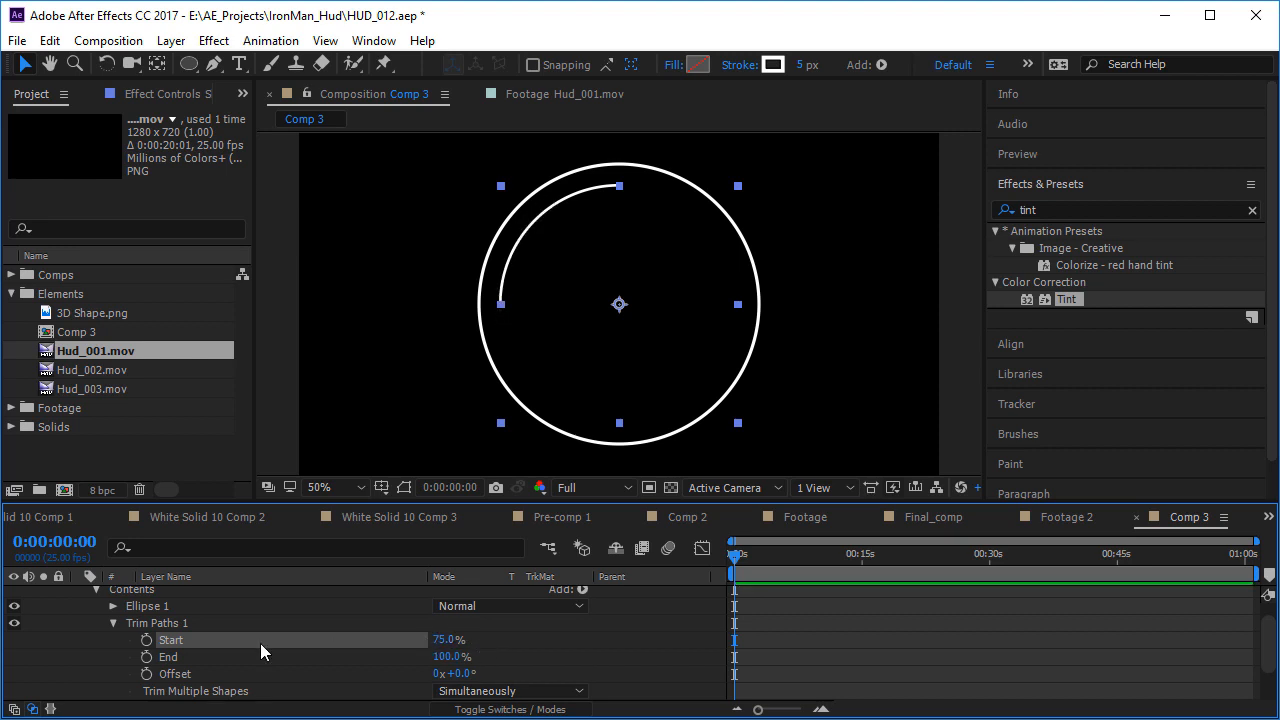
{"action": "scroll", "coordinate": [200, 620], "scroll_direction": "up", "scroll_amount": 1}
{"action": "left_click", "coordinate": [222, 595]}
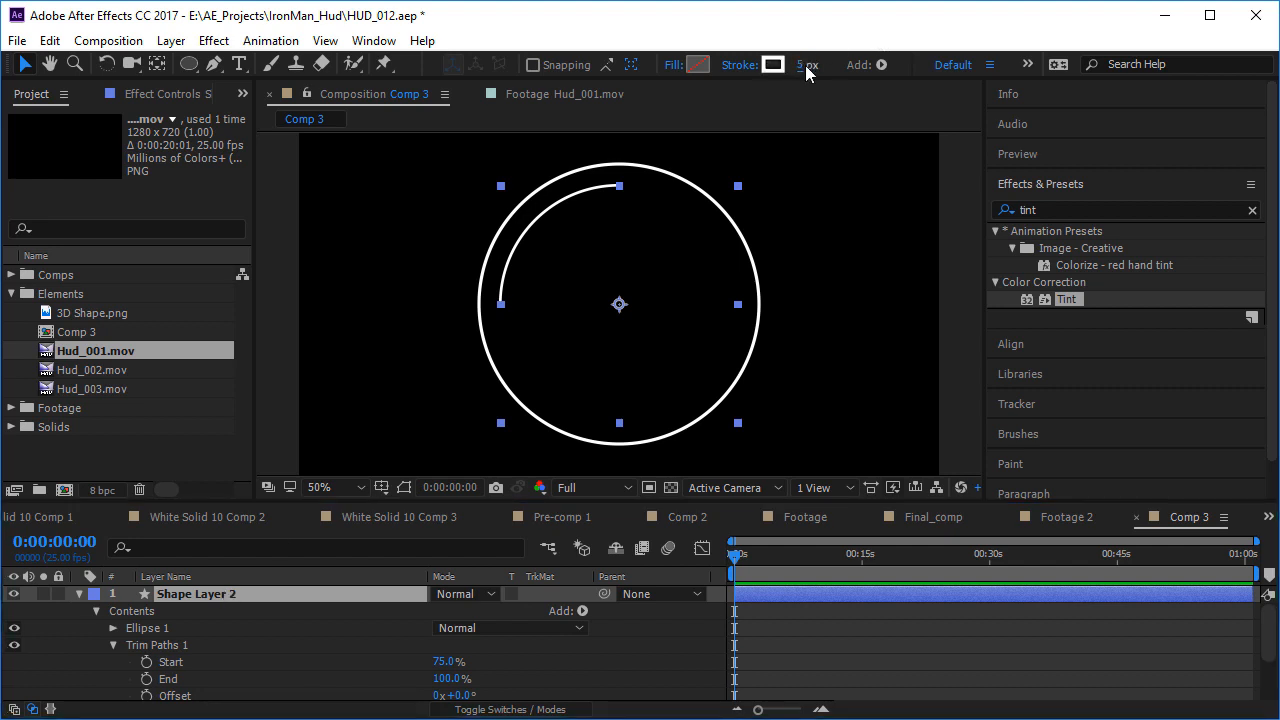
{"action": "left_click_drag", "start_coordinate": [800, 66], "coordinate": [806, 64]}
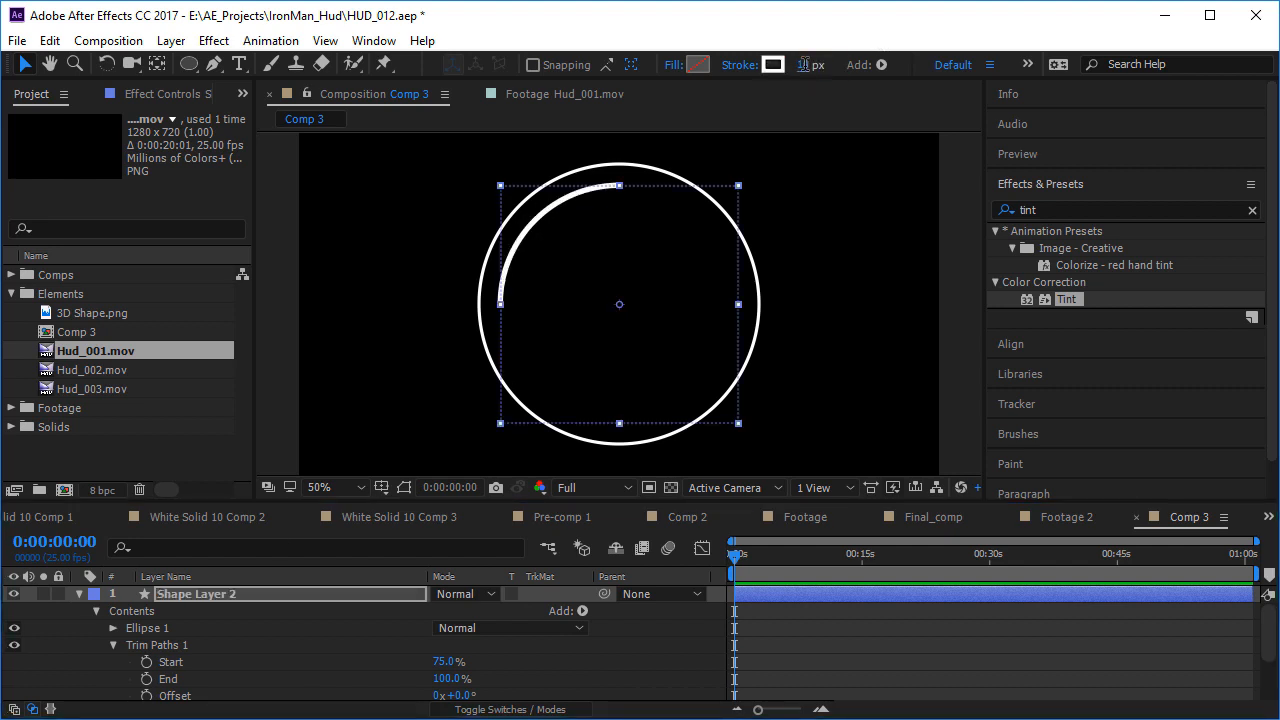
{"action": "left_click", "coordinate": [663, 628]}
- Duplicate Shape Layer 2 and rotate the copy to 208° so its arc sits opposite the original
{"action": "left_click", "coordinate": [274, 594]}
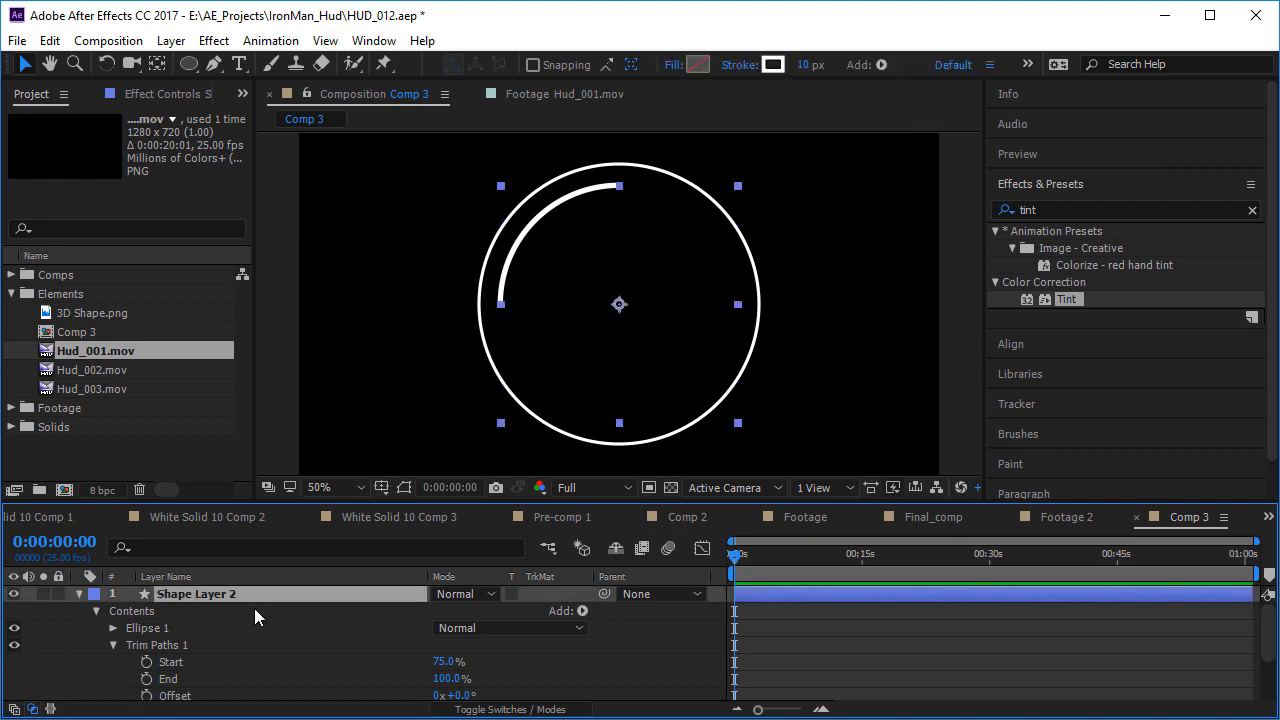
{"action": "key", "text": "ctrl+d"}
{"action": "key", "text": "r"}
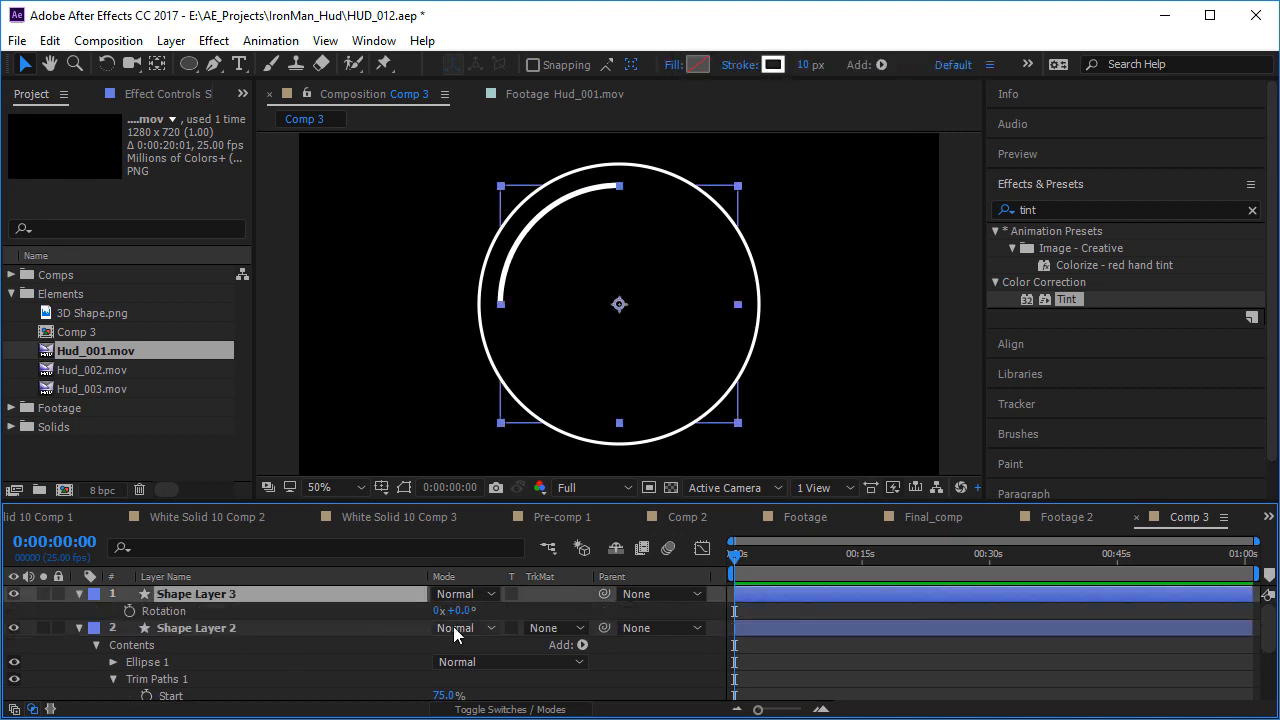
{"action": "left_click_drag", "start_coordinate": [458, 610], "coordinate": [652, 620]}
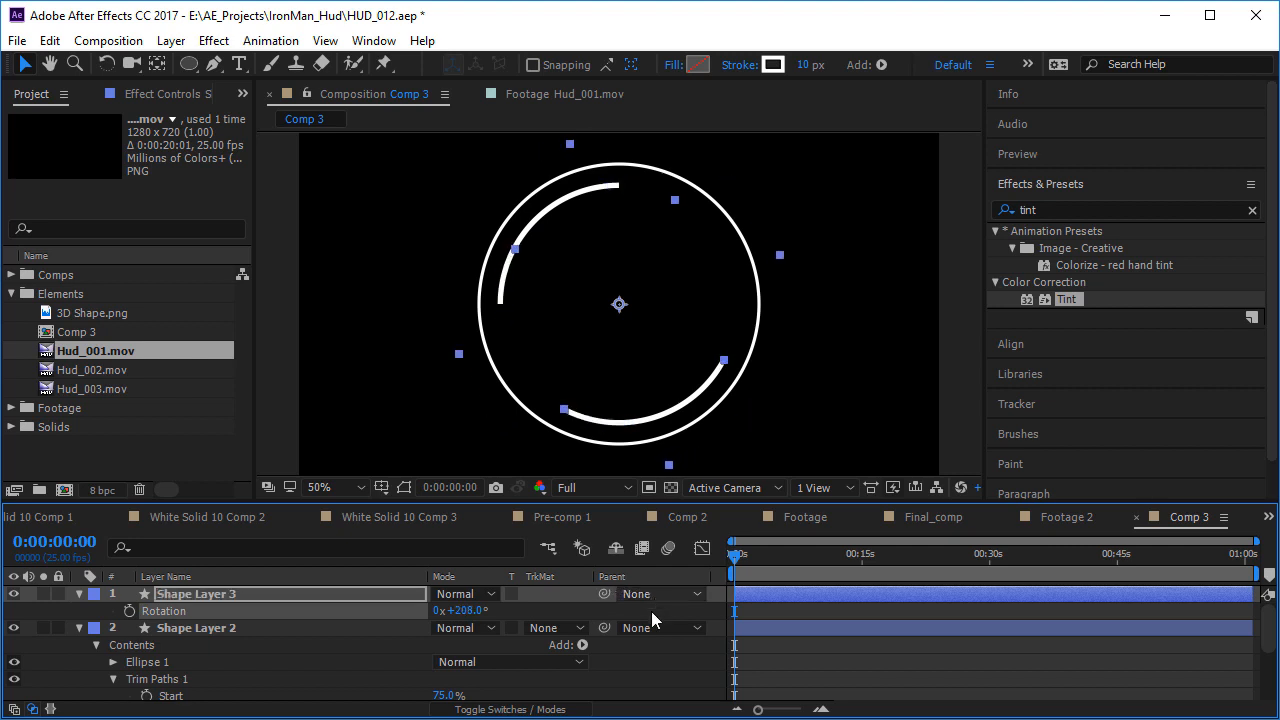
- Shorten the arc on Shape Layer 3 by raising its Trim Paths Start to 83.7%
{"action": "left_click", "coordinate": [79, 594]}
{"action": "left_click", "coordinate": [79, 594]}
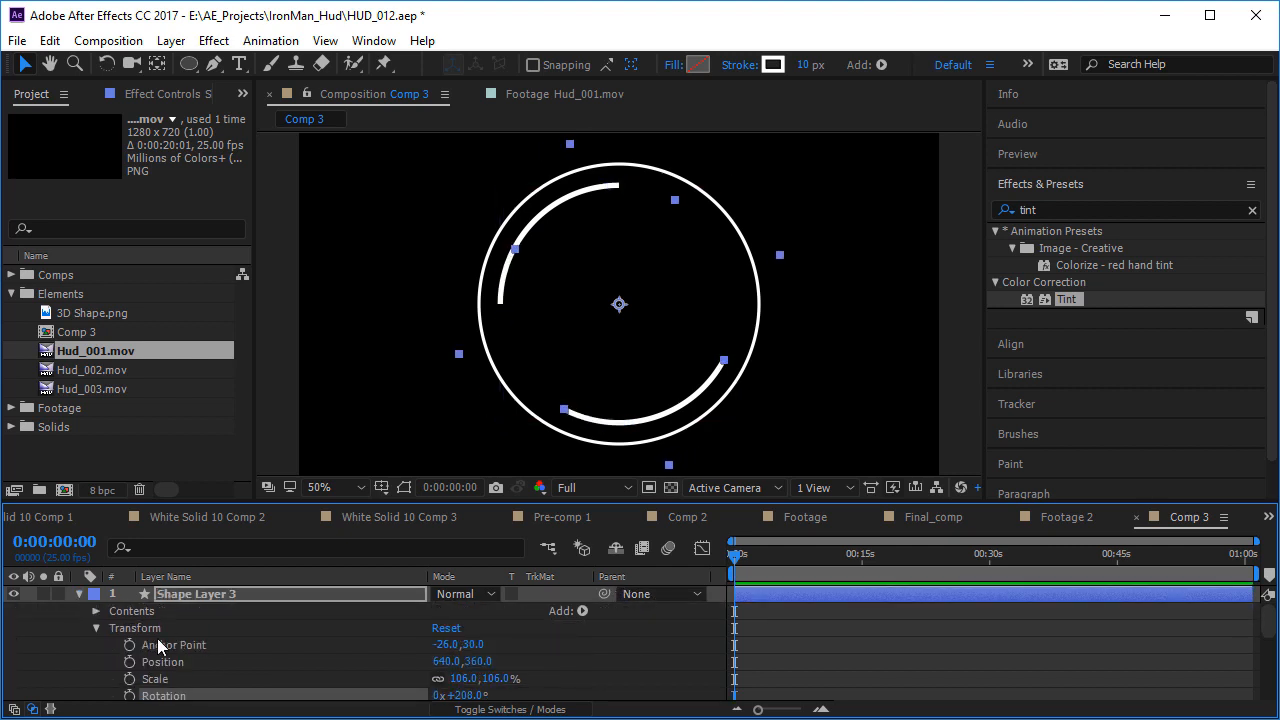
{"action": "left_click", "coordinate": [158, 645]}
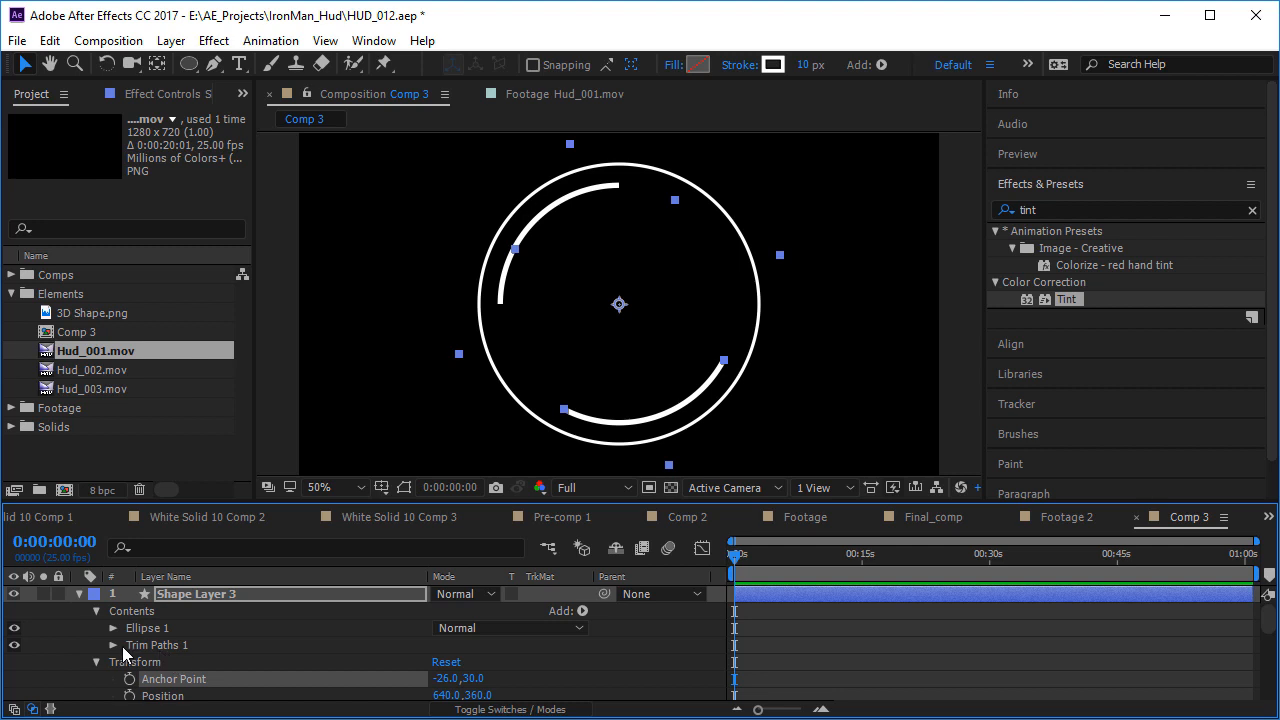
{"action": "left_click", "coordinate": [116, 646]}
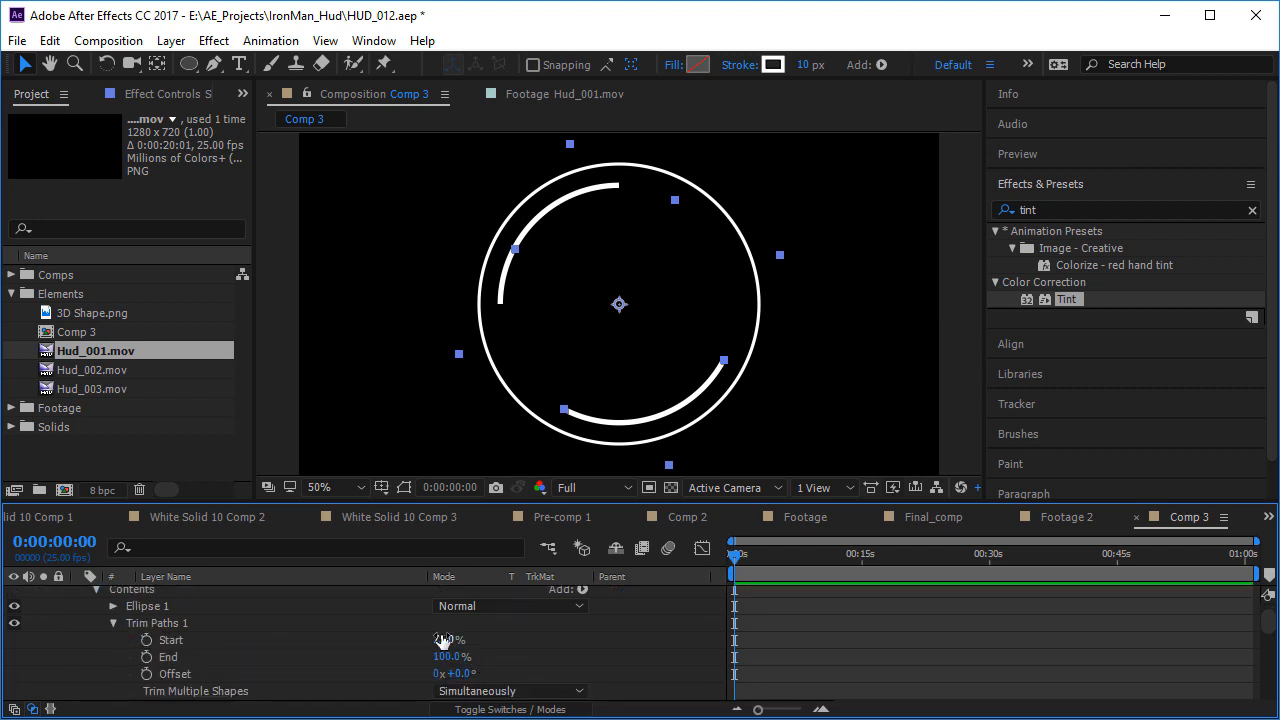
{"action": "left_click_drag", "start_coordinate": [443, 640], "coordinate": [540, 645]}
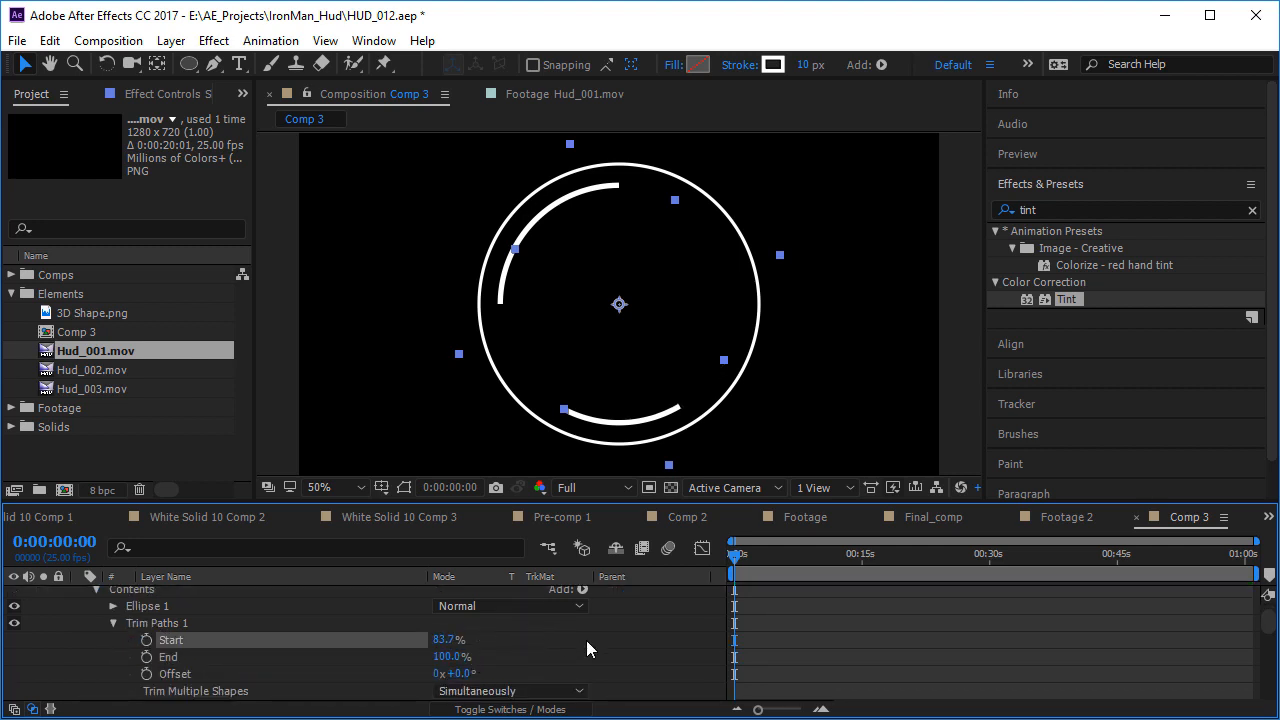
{"action": "left_click", "coordinate": [586, 640]}
{"action": "scroll", "coordinate": [250, 650], "scroll_direction": "up", "scroll_amount": 1}
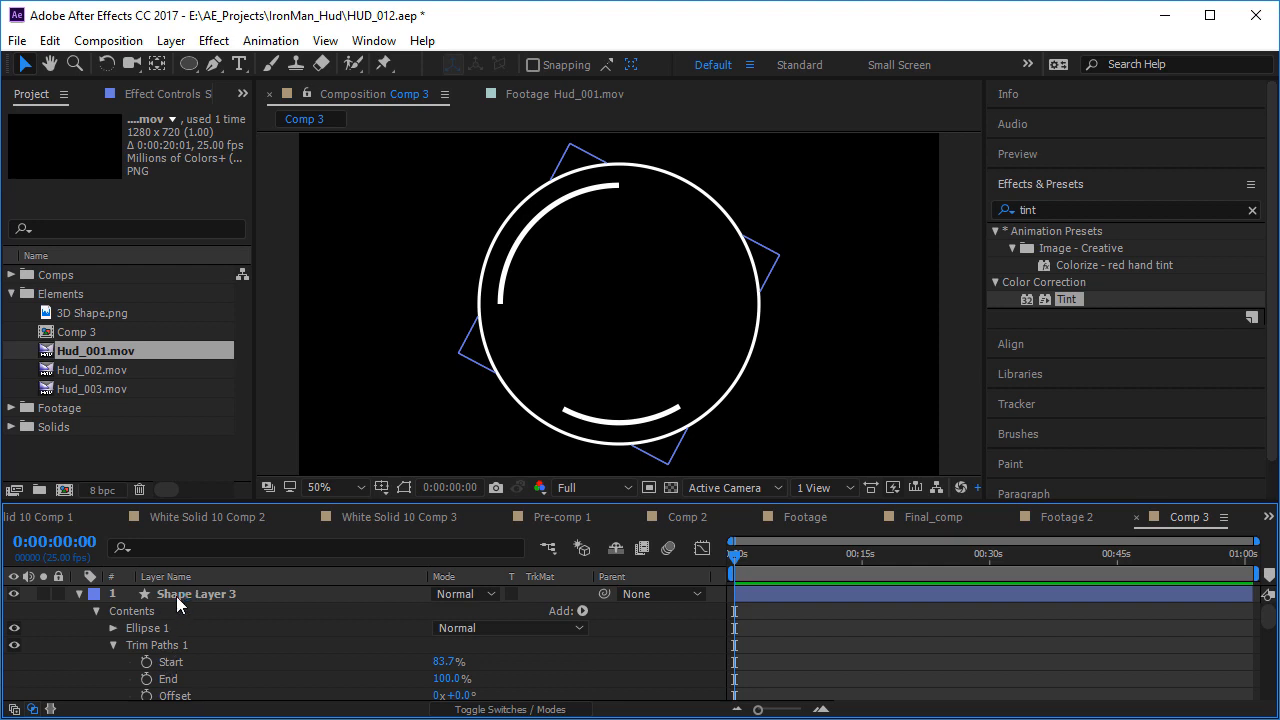
- Duplicate Shape Layer 3 and set the copy's rotation to 91°
{"action": "left_click", "coordinate": [176, 596]}
{"action": "key", "text": "ctrl+d"}
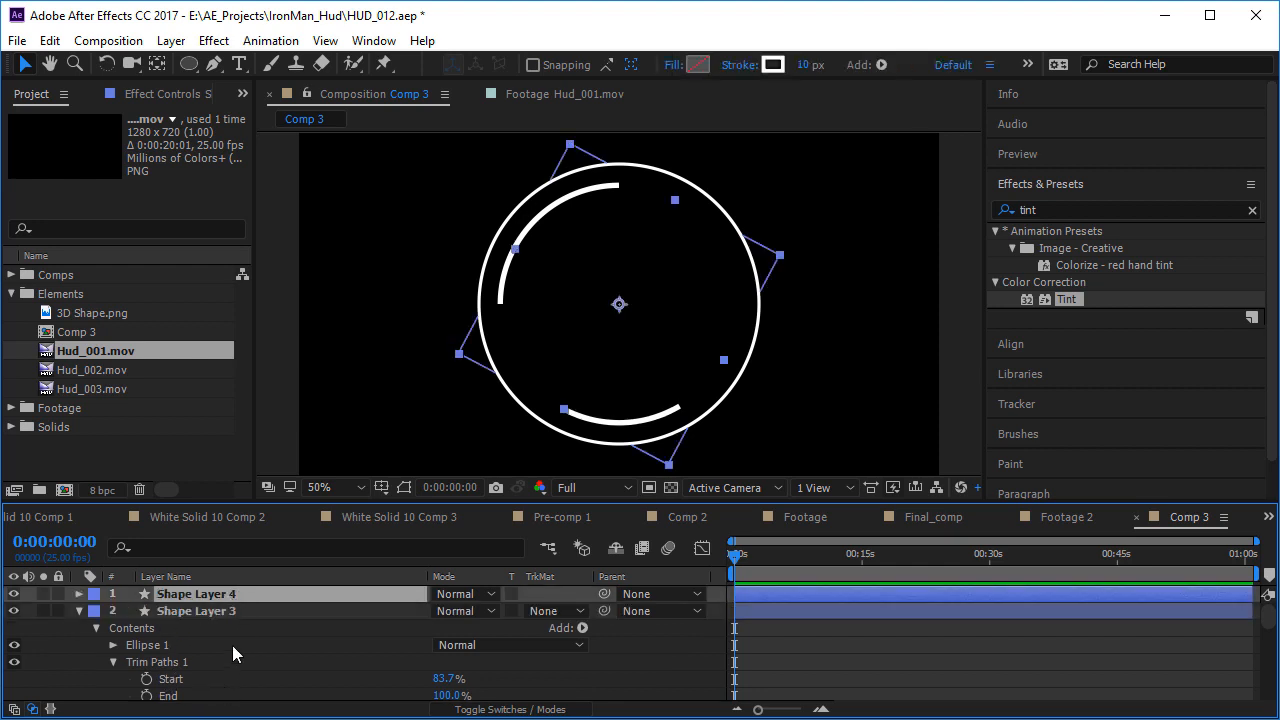
{"action": "key", "text": "r"}
{"action": "left_click_drag", "start_coordinate": [458, 610], "coordinate": [358, 609]}
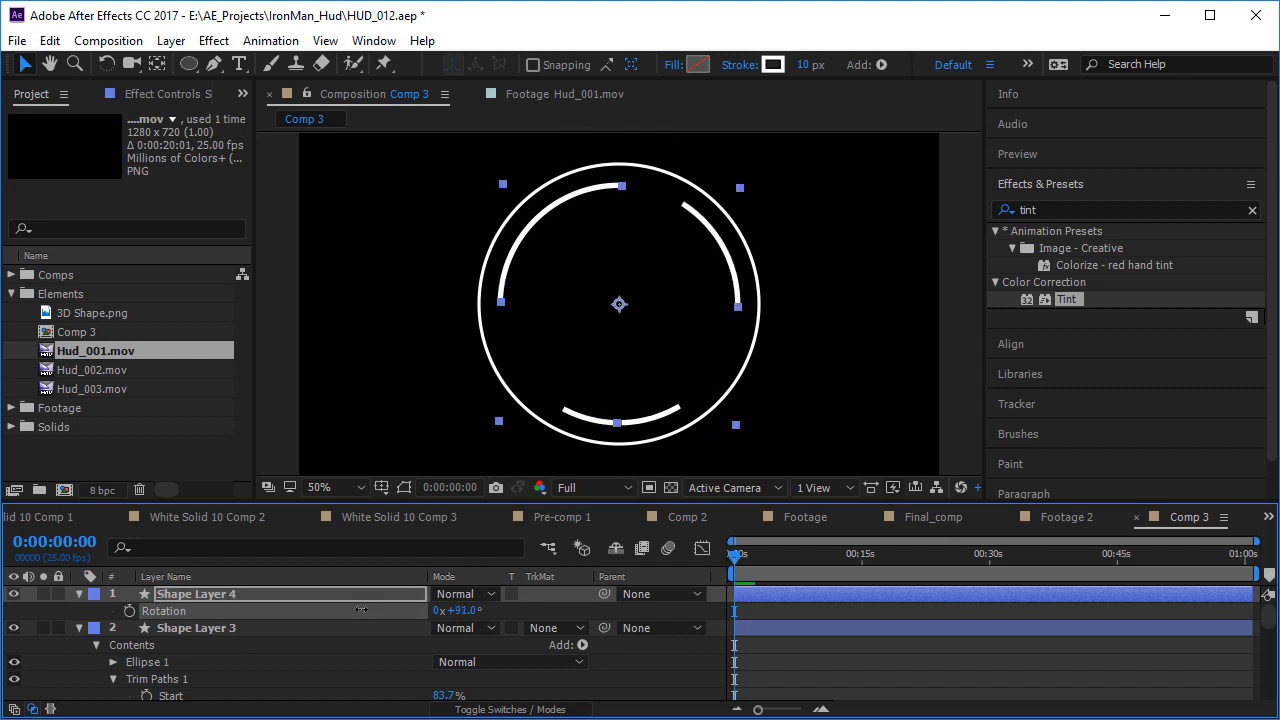
- Scale Shape Layer 4 to 93.9% and Shape Layer 3 to 111.9% so the arcs have different radii
{"action": "key", "text": "s"}
{"action": "left_click_drag", "start_coordinate": [458, 610], "coordinate": [367, 625]}
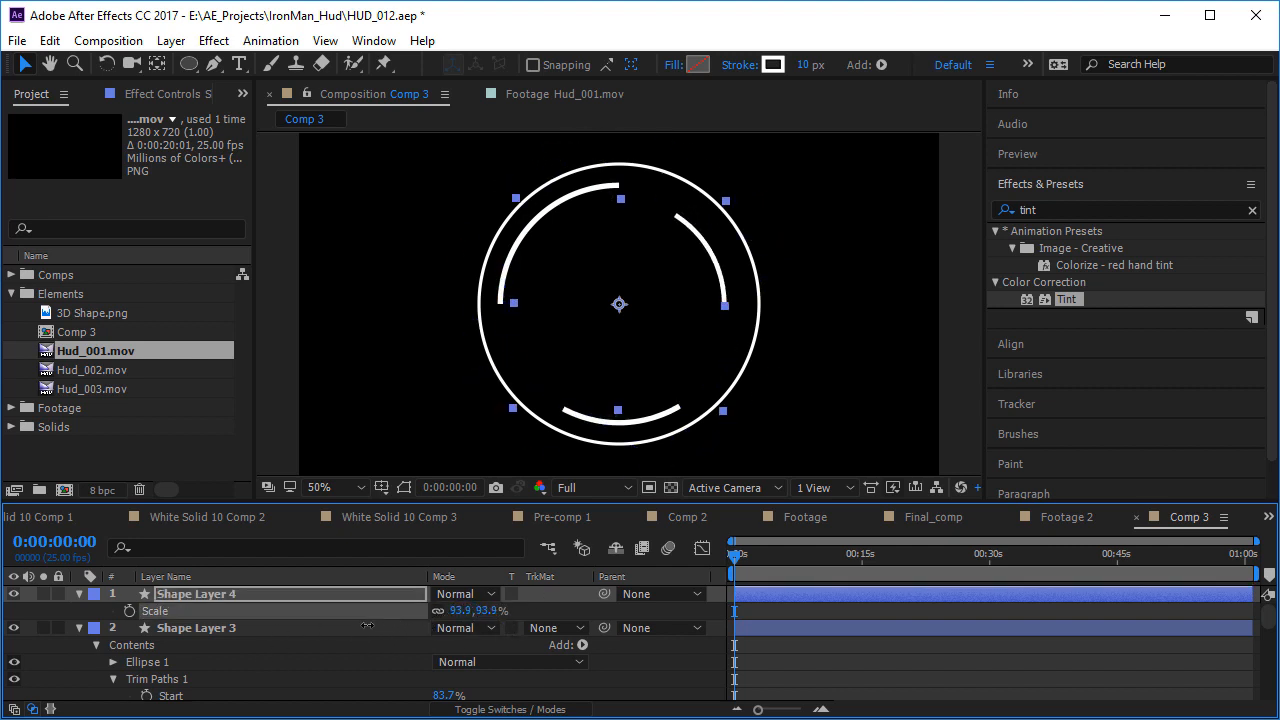
{"action": "left_click", "coordinate": [194, 630]}
{"action": "key", "text": "s"}
{"action": "left_click_drag", "start_coordinate": [464, 645], "coordinate": [483, 645]}
{"action": "left_click_drag", "start_coordinate": [855, 576], "coordinate": [741, 572]}
{"action": "key", "text": "Home"}
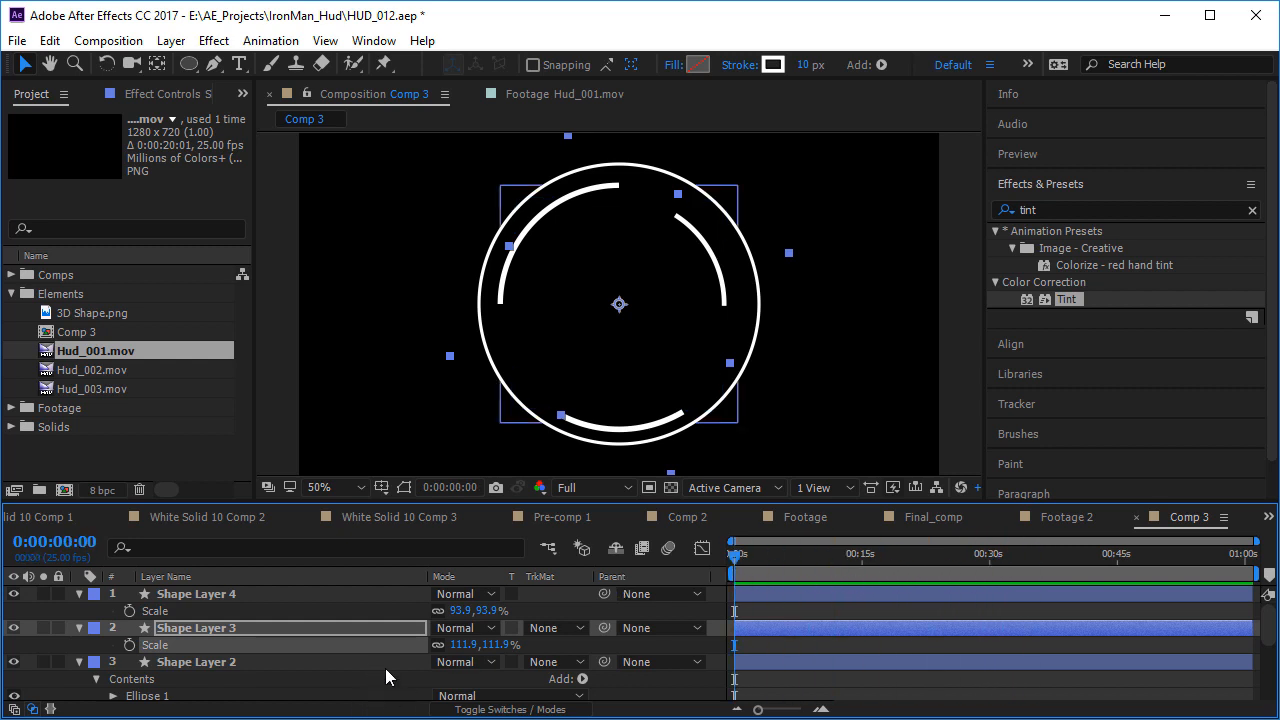
{"action": "left_click", "coordinate": [183, 597]}
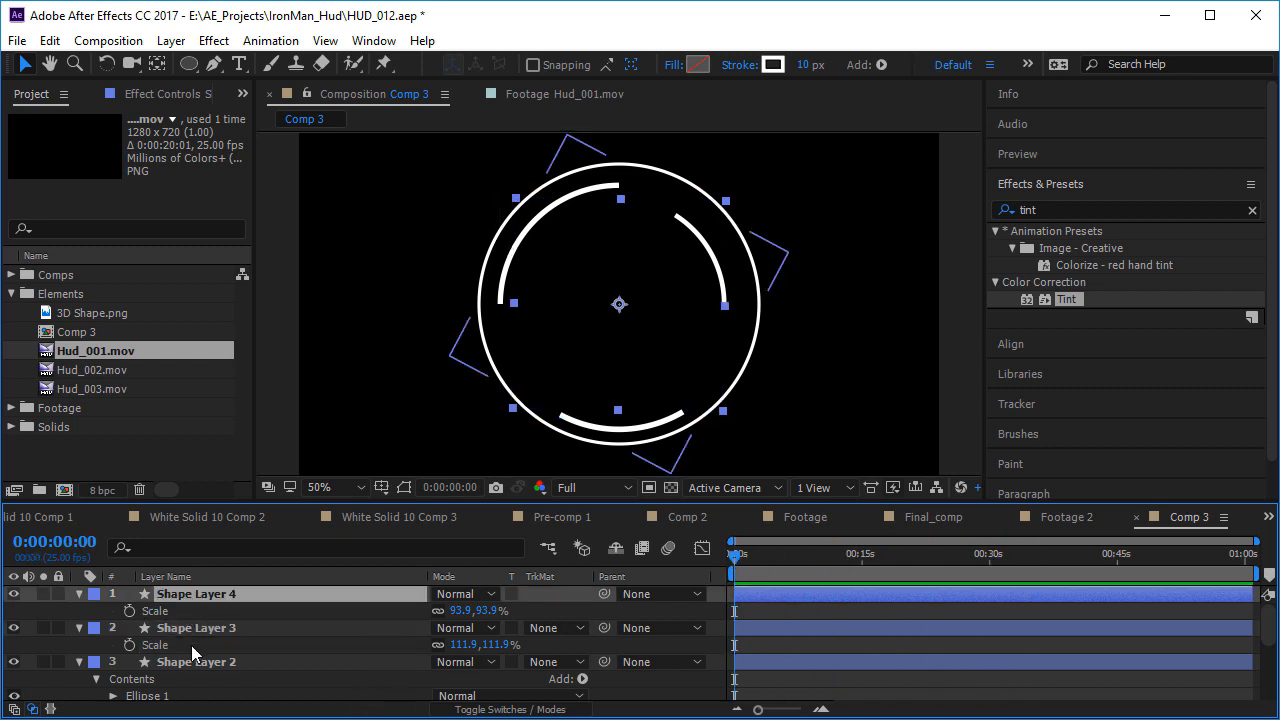
{"action": "left_click", "coordinate": [210, 661]}
{"action": "left_click_drag", "start_coordinate": [762, 572], "coordinate": [763, 559]}
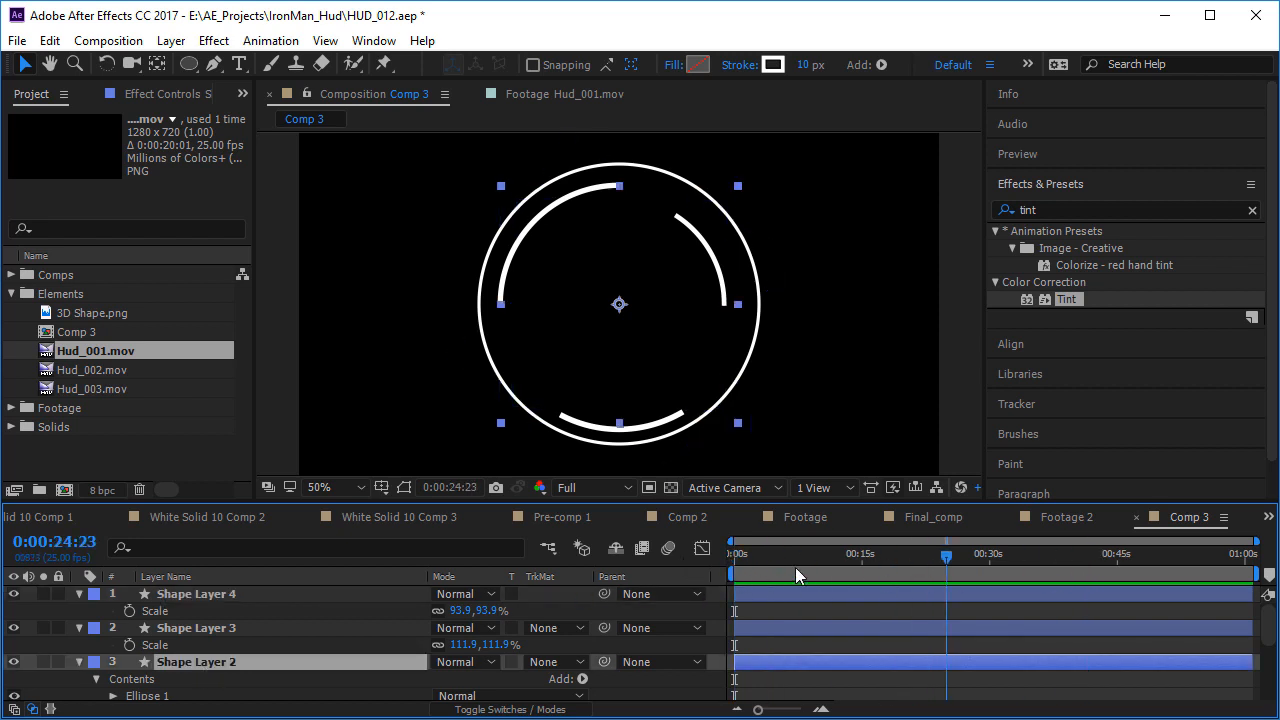
{"action": "left_click", "coordinate": [778, 556]}
- Add the expression wiggle(4,60) to the rotation of Shape Layer 4 and preview the motion from the start
{"action": "left_click", "coordinate": [217, 593]}
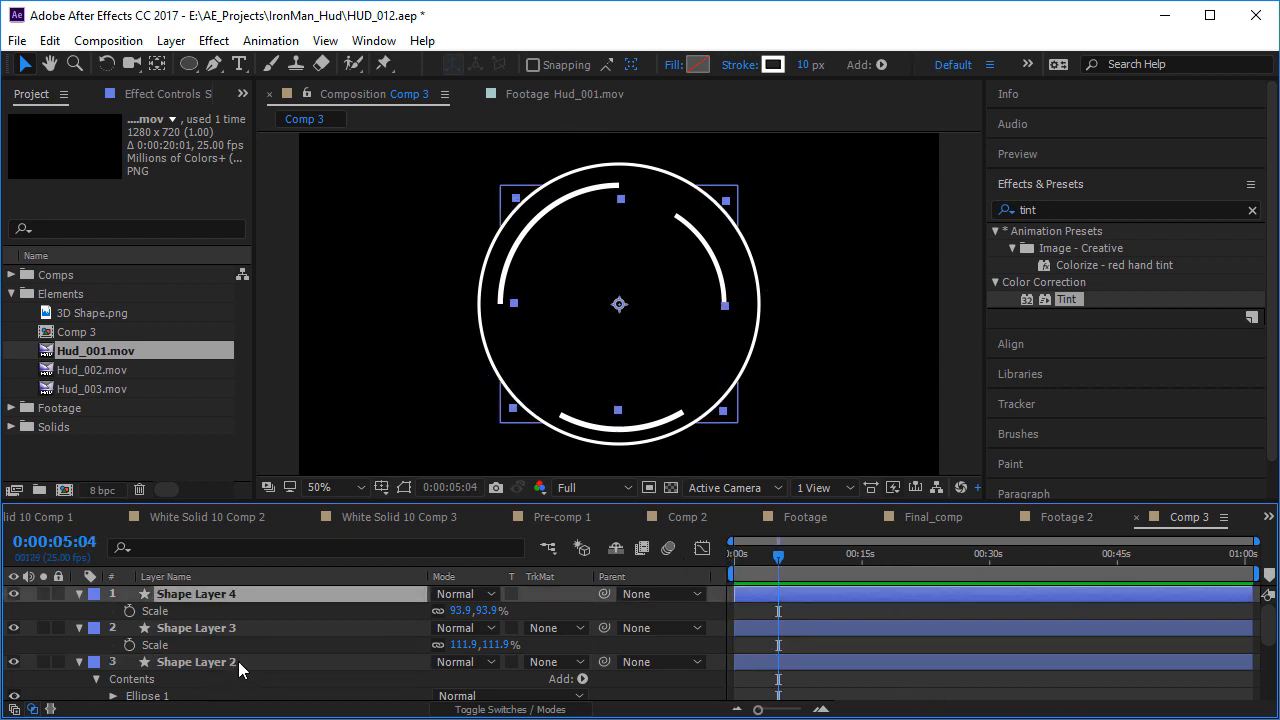
{"action": "key", "text": "r"}
{"action": "left_click_drag", "start_coordinate": [440, 611], "coordinate": [462, 607]}
{"action": "left_click", "coordinate": [463, 594]}
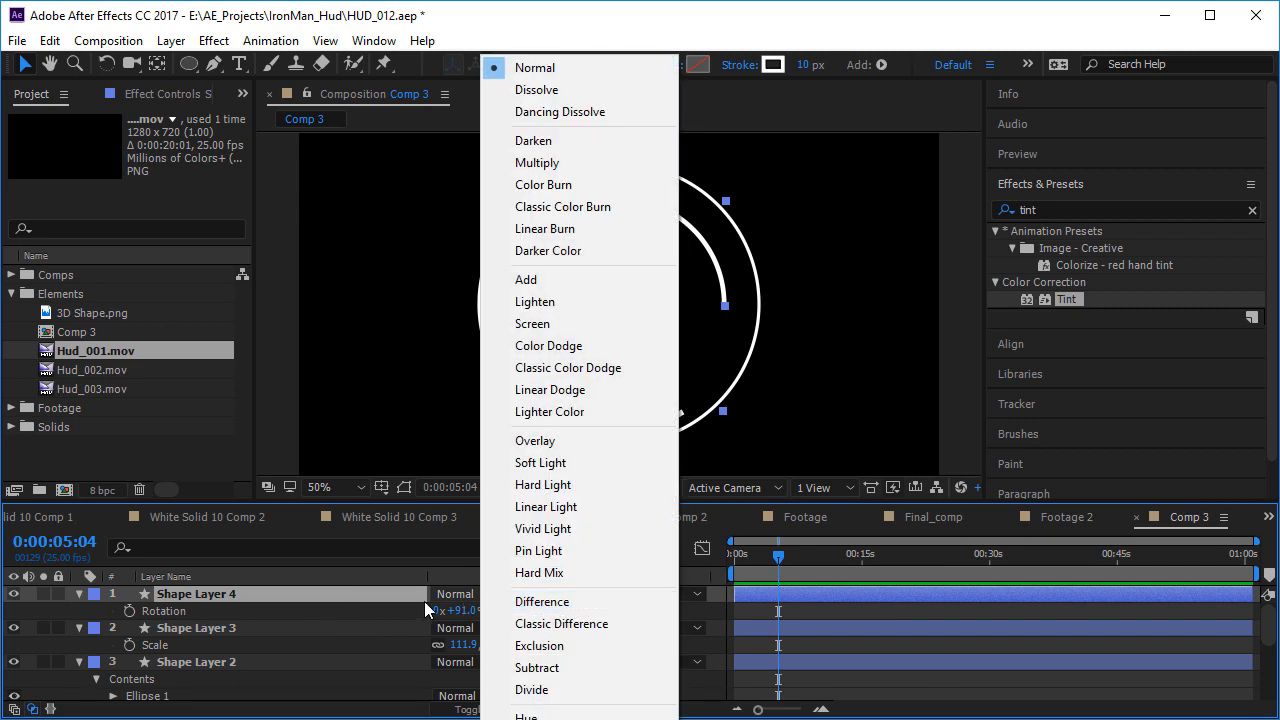
{"action": "left_click", "coordinate": [372, 600]}
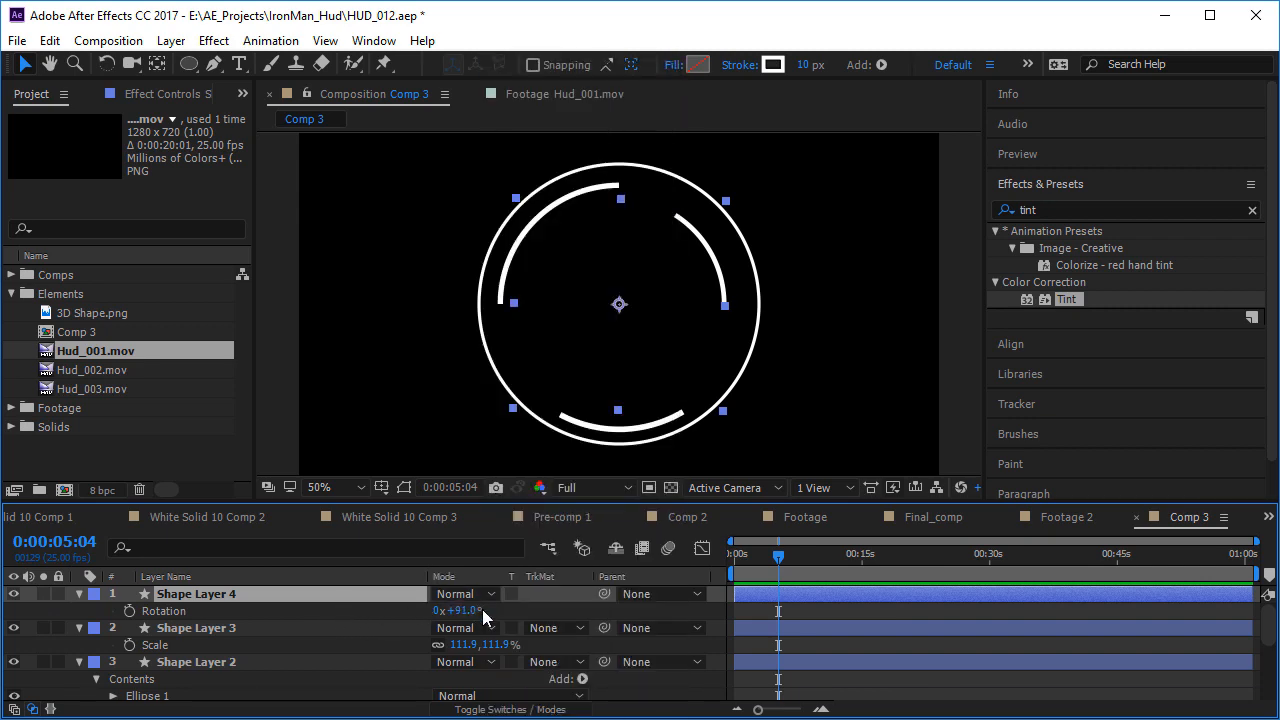
{"action": "mouse_move", "coordinate": [470, 612]}
{"action": "left_mouse_down"}
{"action": "mouse_move", "coordinate": [605, 608]}
{"action": "mouse_move", "coordinate": [534, 626]}
{"action": "mouse_move", "coordinate": [470, 618]}
{"action": "left_mouse_up"}
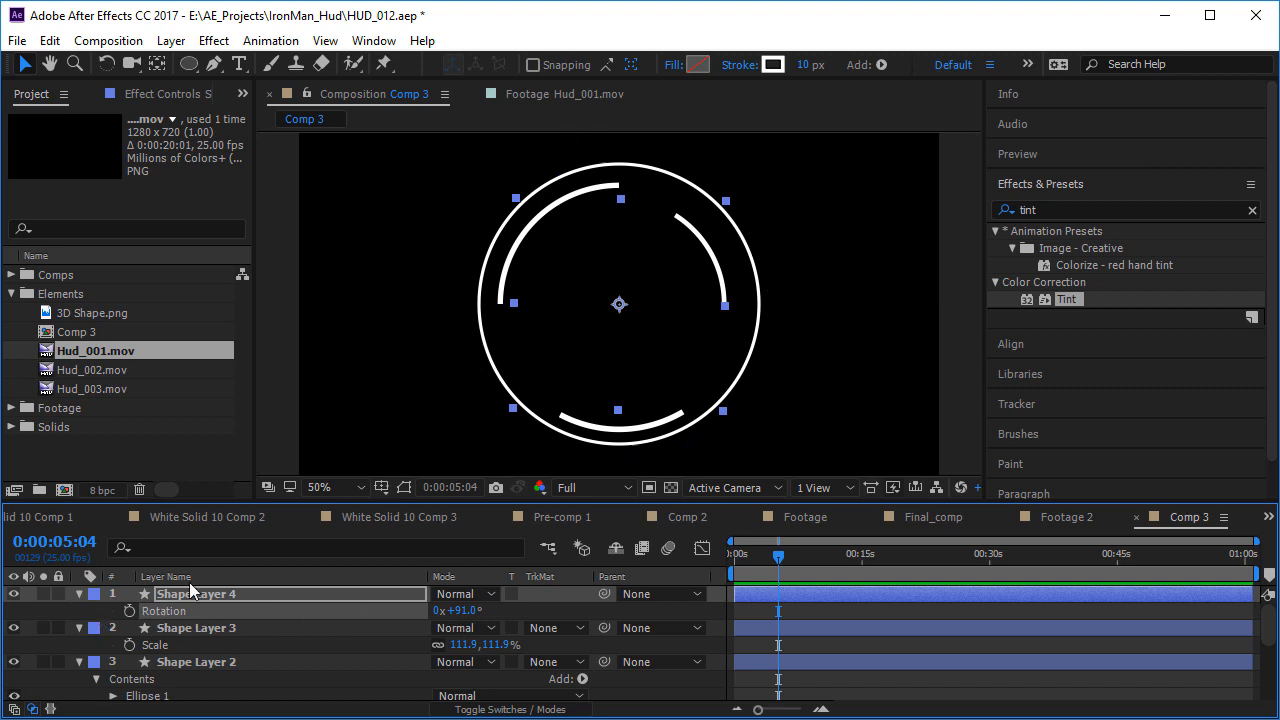
{"action": "left_click", "coordinate": [129, 611], "text": "alt"}
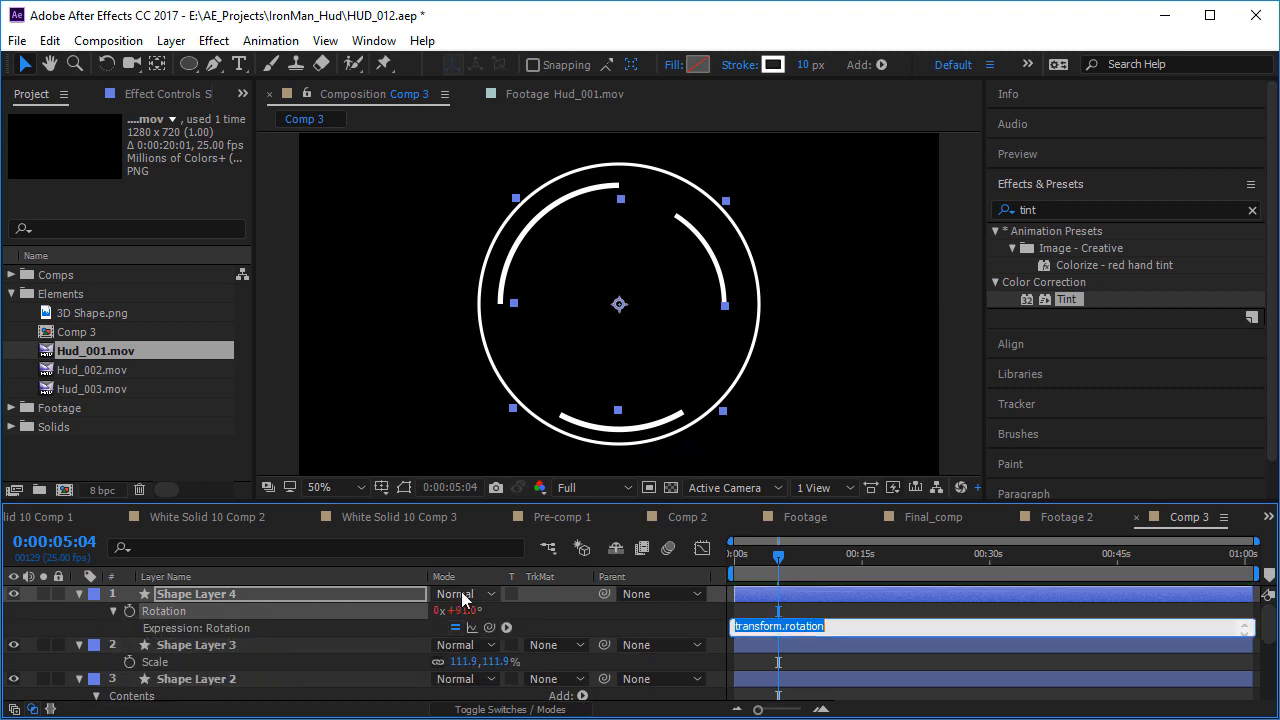
{"action": "type", "text": "wiggle(4,60"}
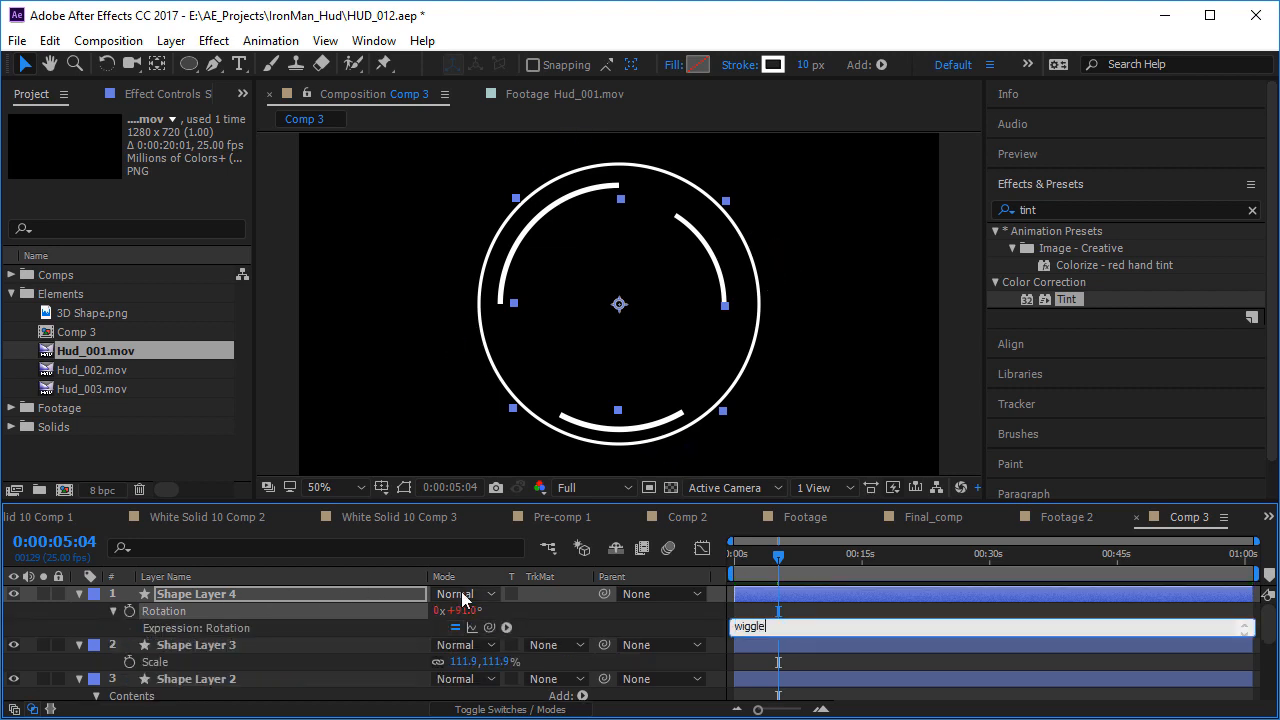
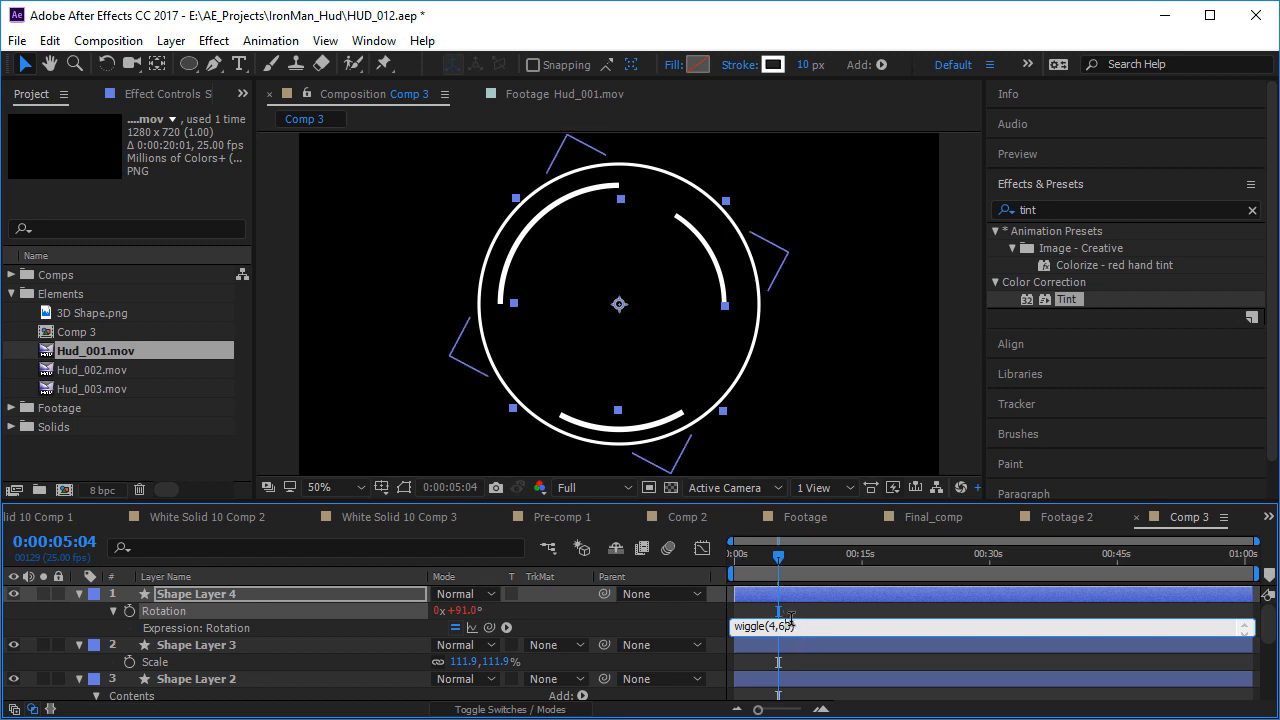
{"action": "left_click", "coordinate": [714, 625]}
{"action": "left_click_drag", "start_coordinate": [778, 555], "coordinate": [723, 565]}
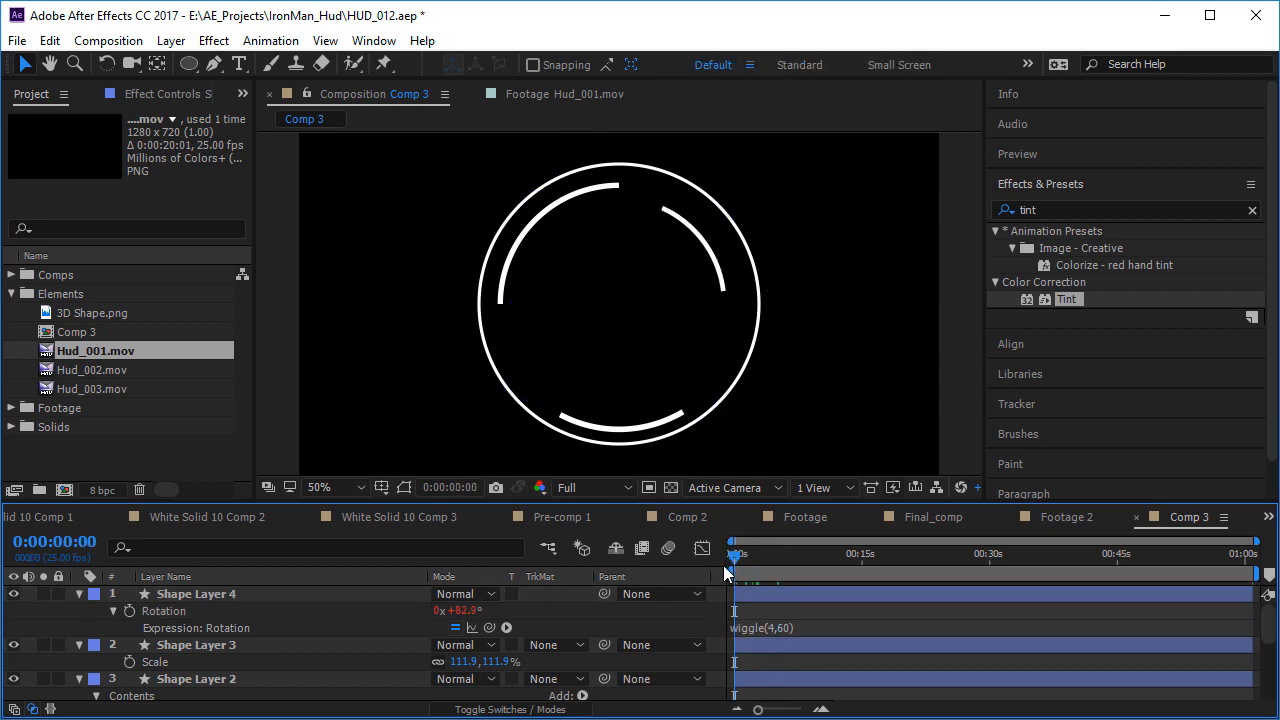
{"action": "key", "text": "space"}
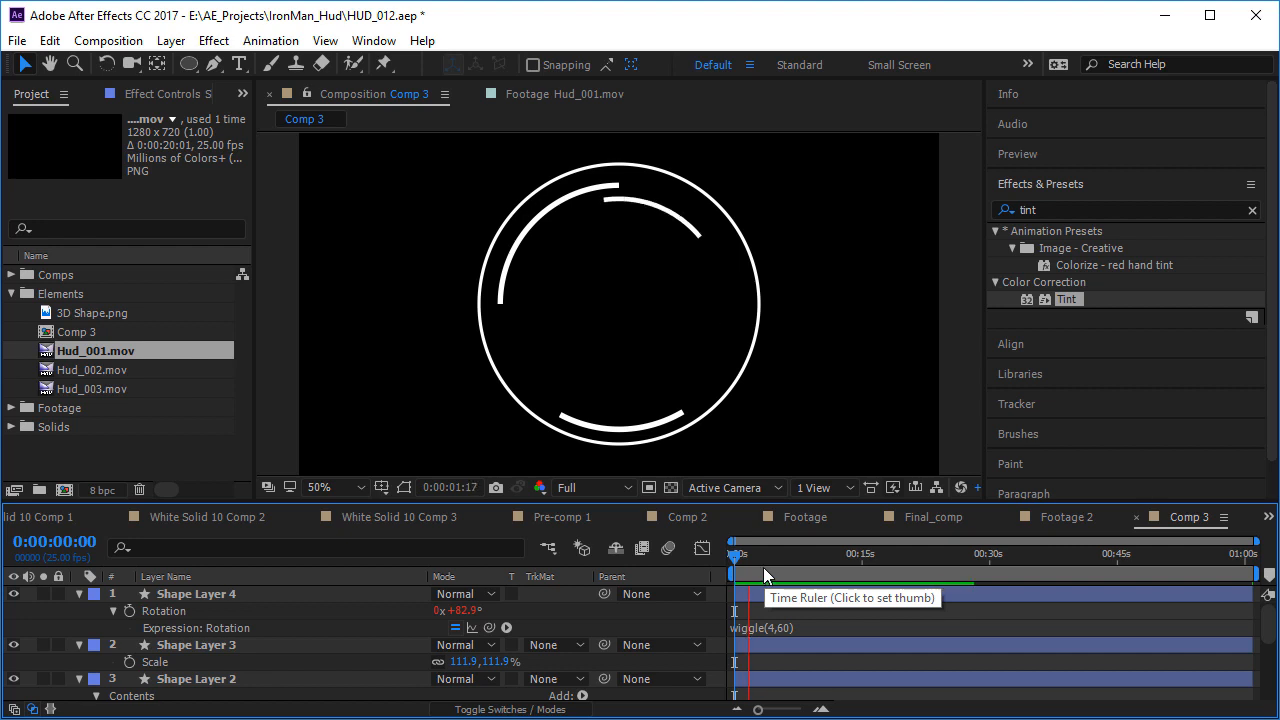
{"action": "mouse_move", "coordinate": [750, 560]}
{"action": "left_mouse_down"}
{"action": "mouse_move", "coordinate": [779, 577]}
{"action": "mouse_move", "coordinate": [757, 571]}
{"action": "left_mouse_up"}
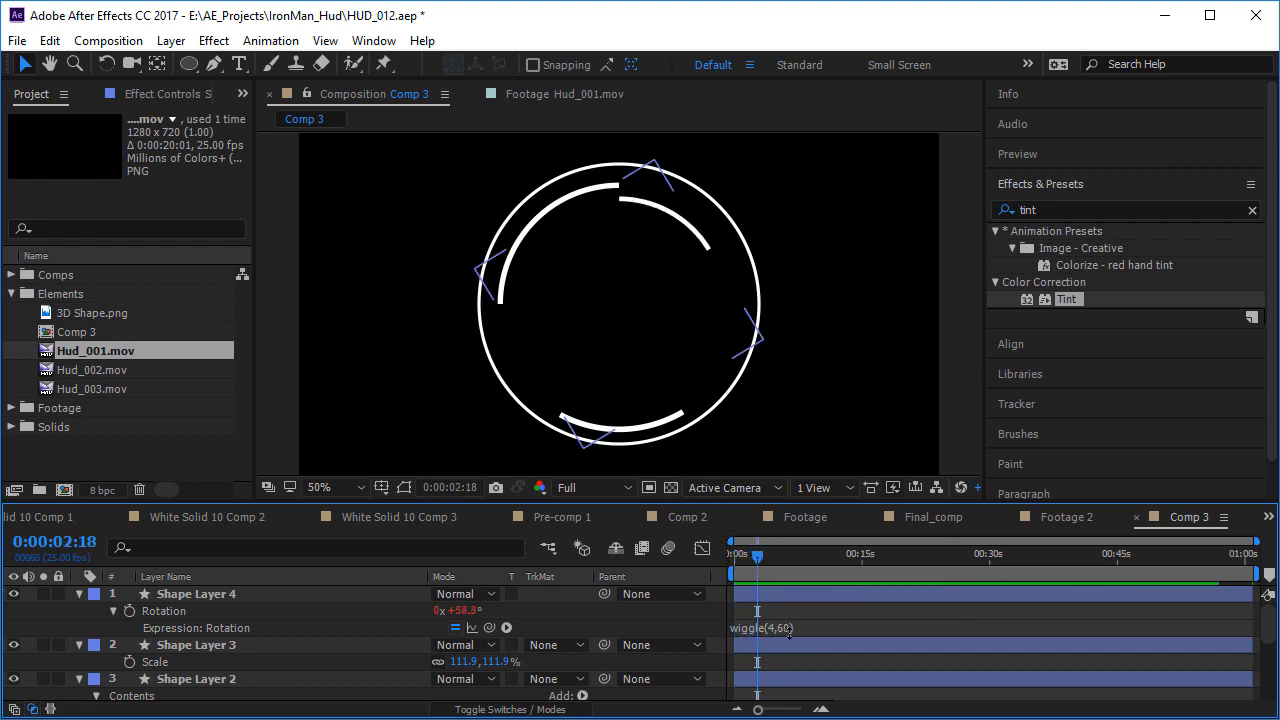
- Increase the wiggle amplitude in Shape Layer 4's rotation expression to 160 and preview the result
{"action": "left_click", "coordinate": [787, 628]}
{"action": "left_click", "coordinate": [782, 627]}
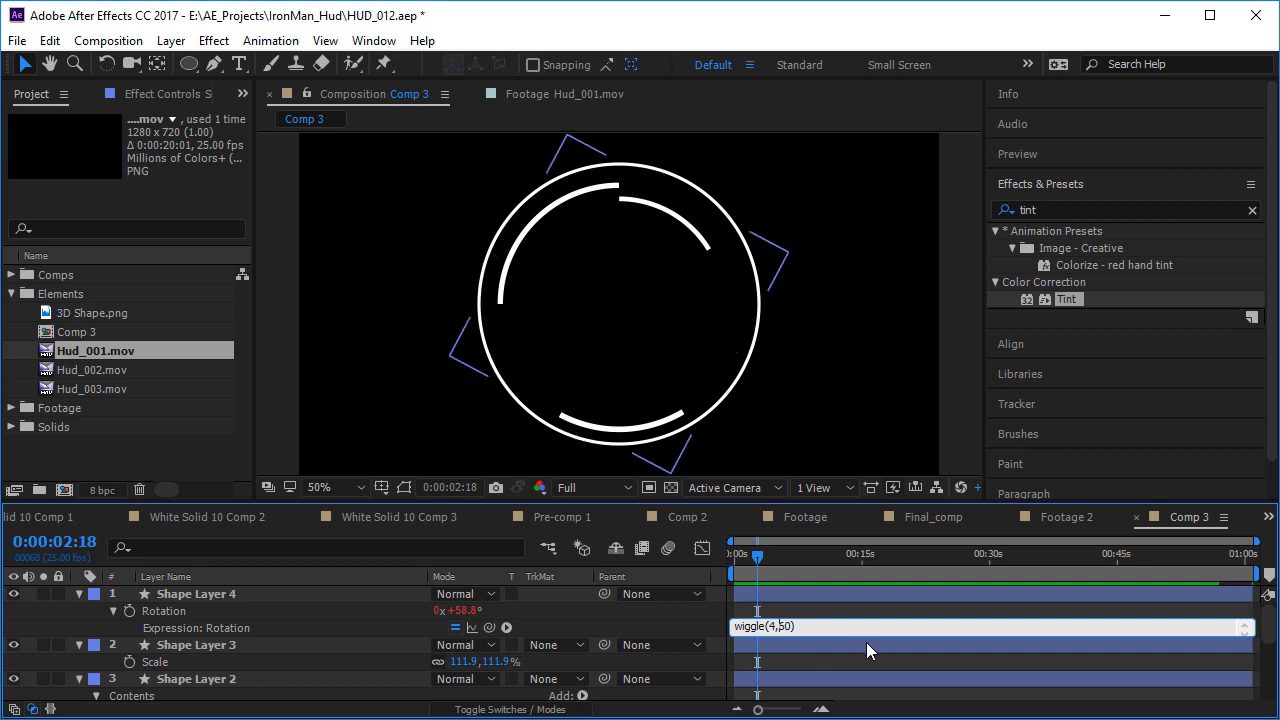
{"action": "type", "text": "1"}
{"action": "left_click", "coordinate": [866, 642]}
{"action": "key", "text": "space"}
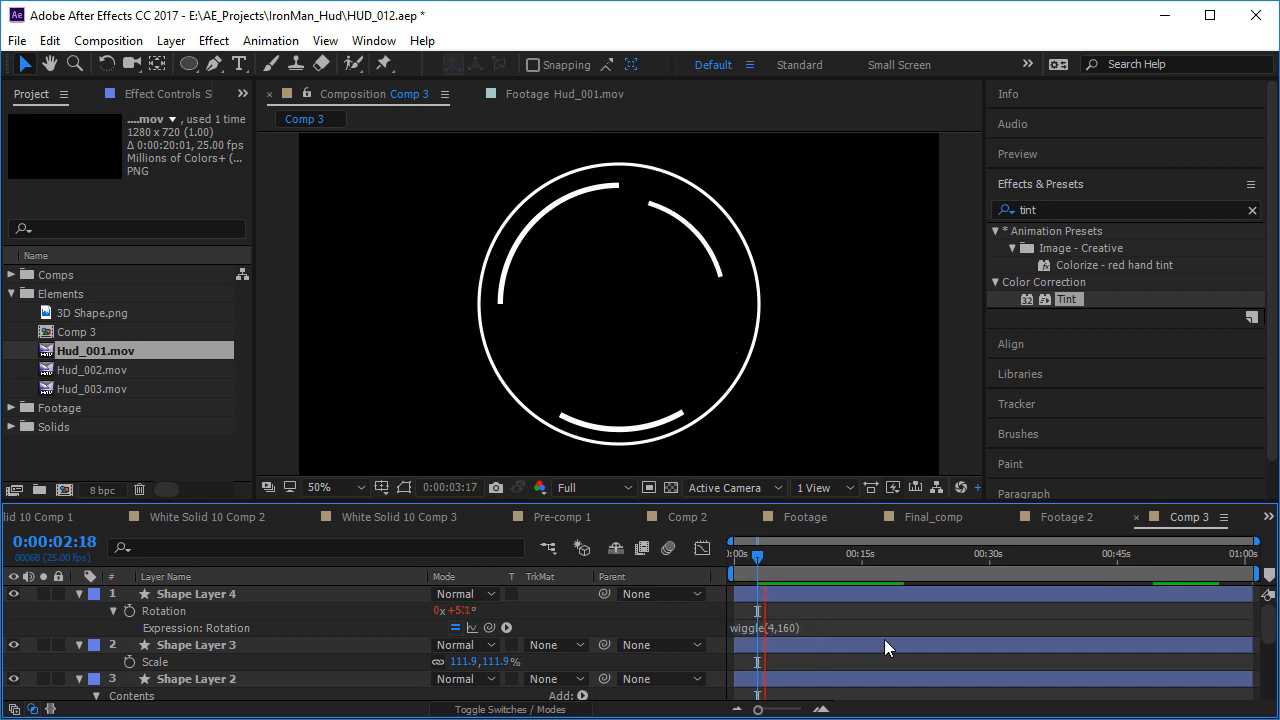
{"action": "key", "text": "space"}
- Lower the wiggle frequency in Shape Layer 4's rotation expression to 1 and preview the slower motion
{"action": "left_click", "coordinate": [780, 628]}
{"action": "left_click", "coordinate": [772, 627]}
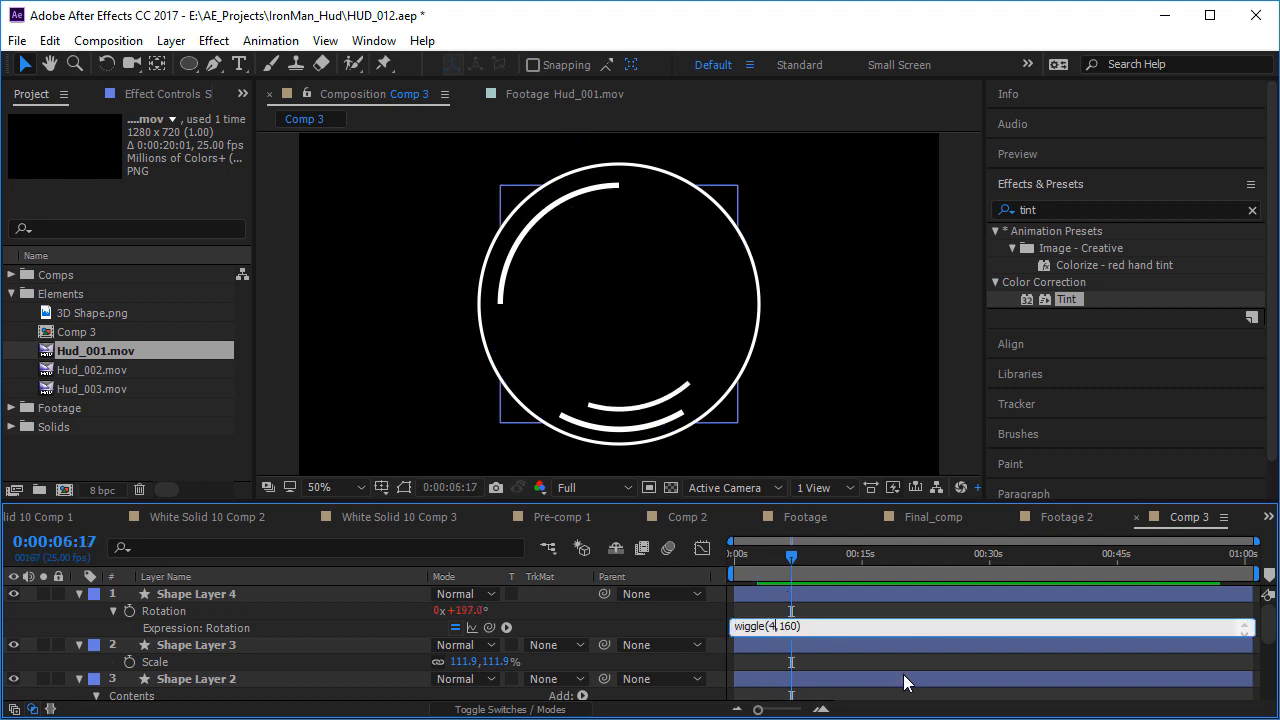
{"action": "type", "text": "1"}
{"action": "left_click", "coordinate": [903, 674]}
{"action": "key", "text": "space"}
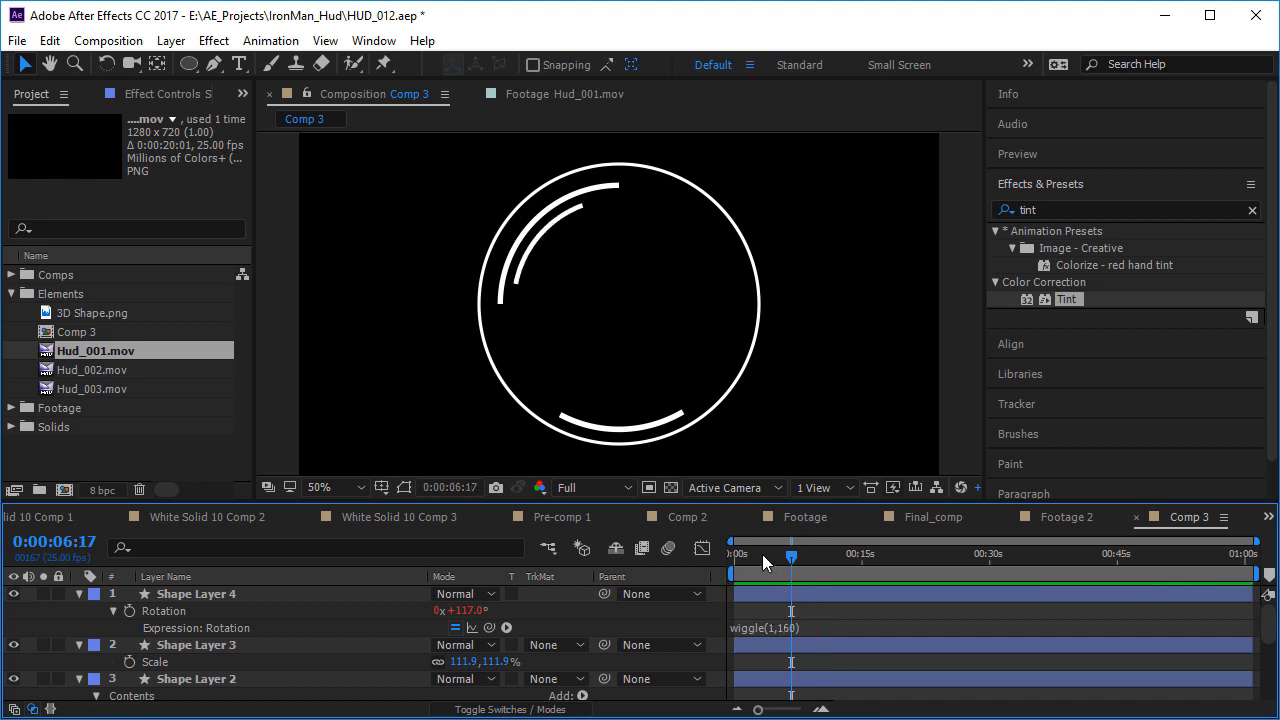
{"action": "left_click", "coordinate": [778, 555]}
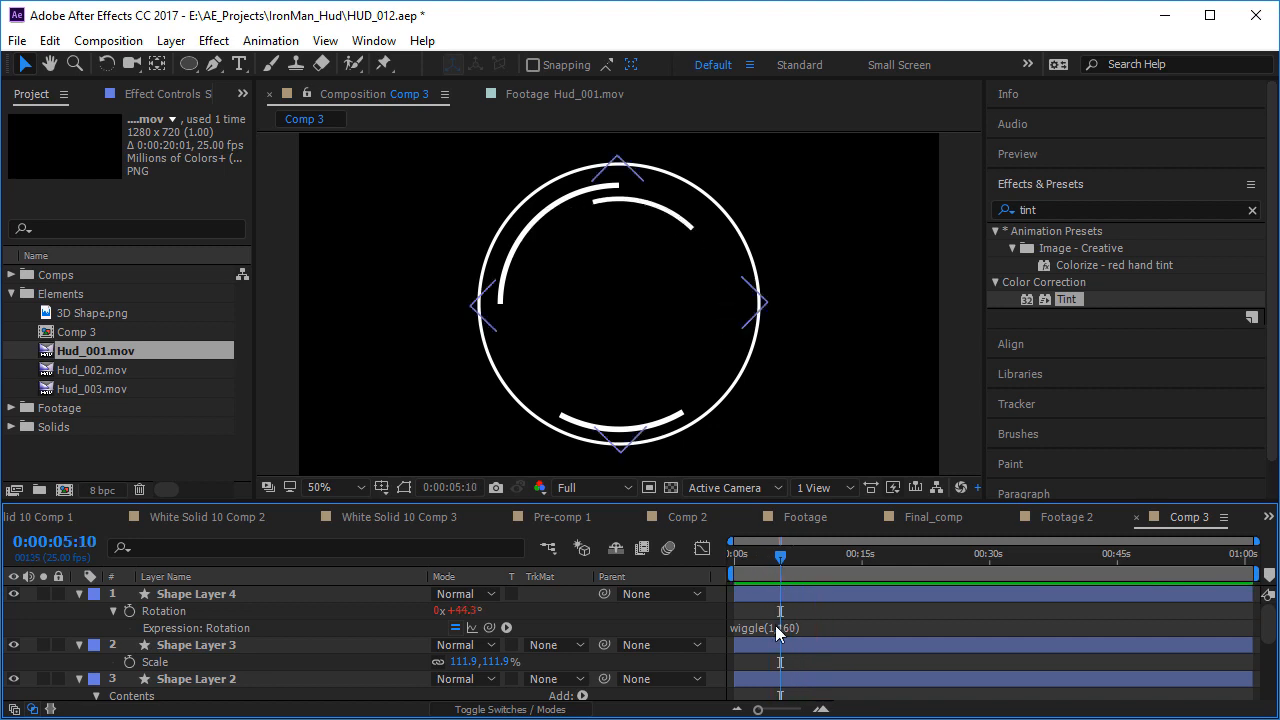
- Copy the wiggle(1,160) expression from Shape Layer 4 to the rotation of Shape Layer 3 and preview both arcs
{"action": "left_click", "coordinate": [768, 628]}
{"action": "key", "text": "ctrl+c"}
{"action": "left_click", "coordinate": [175, 648]}
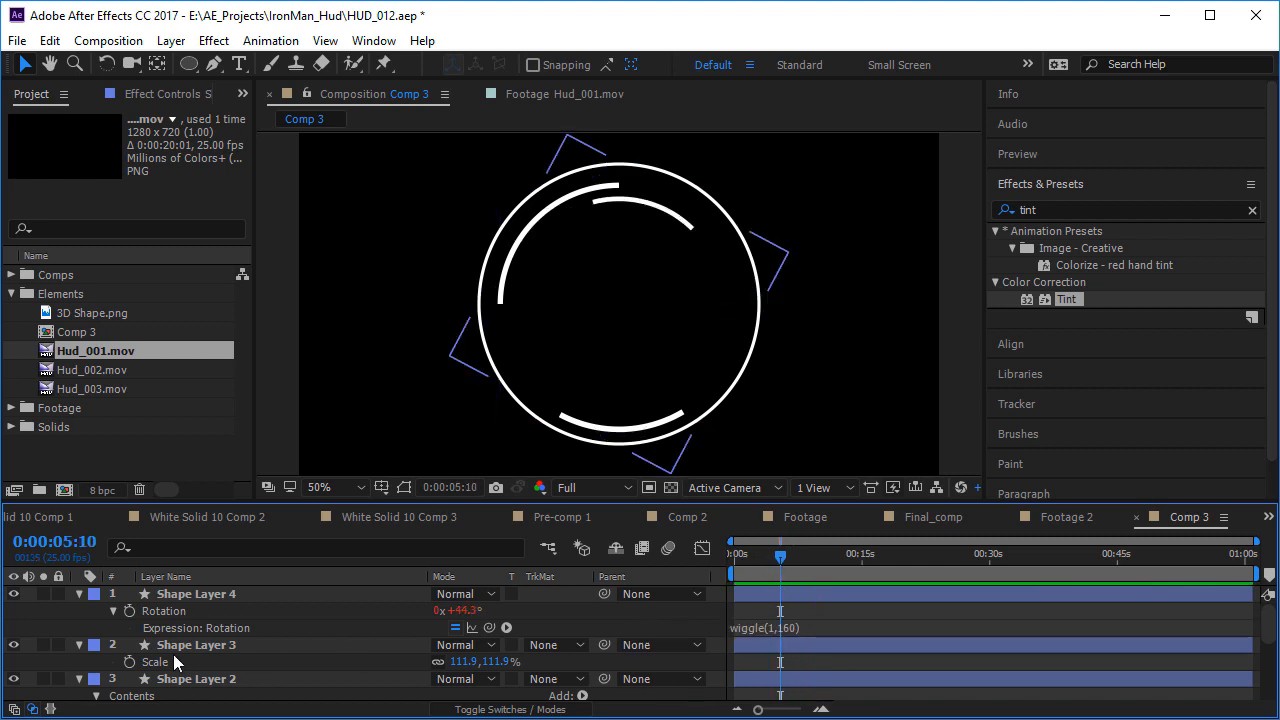
{"action": "key", "text": "r"}
{"action": "left_click", "coordinate": [129, 662], "text": "alt"}
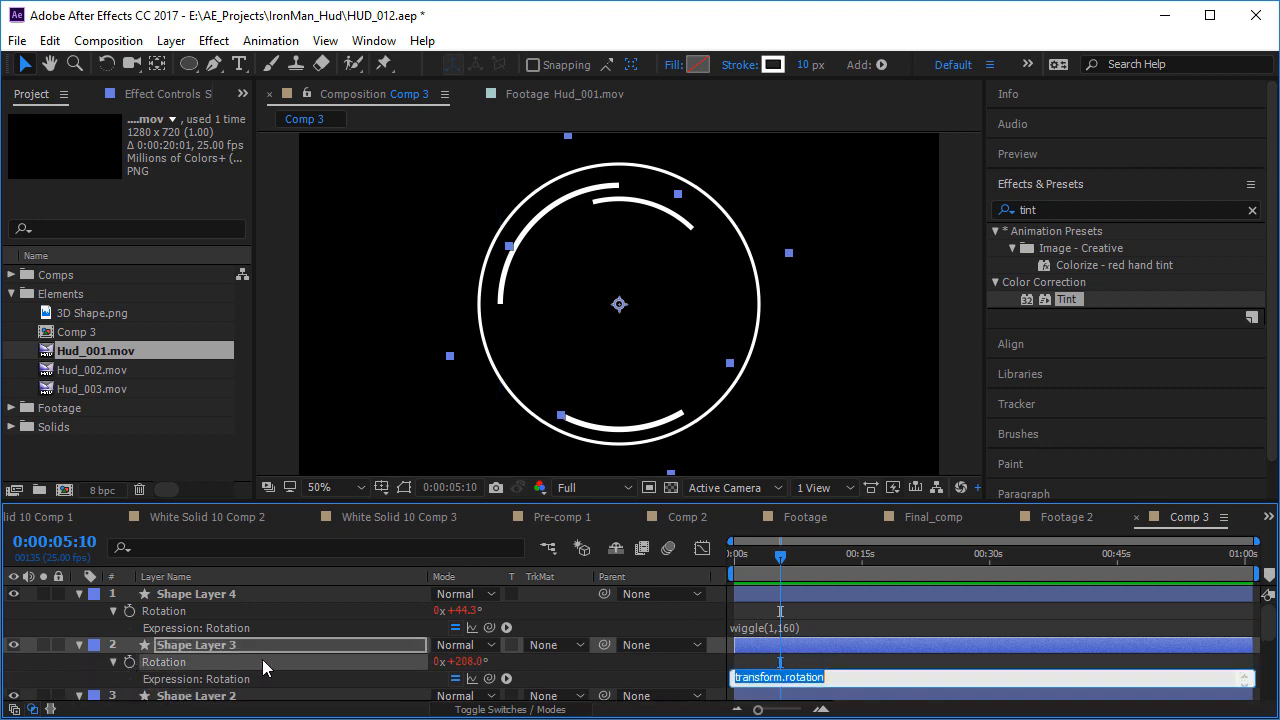
{"action": "key", "text": "ctrl+v"}
{"action": "left_click", "coordinate": [651, 680]}
{"action": "key", "text": "space"}
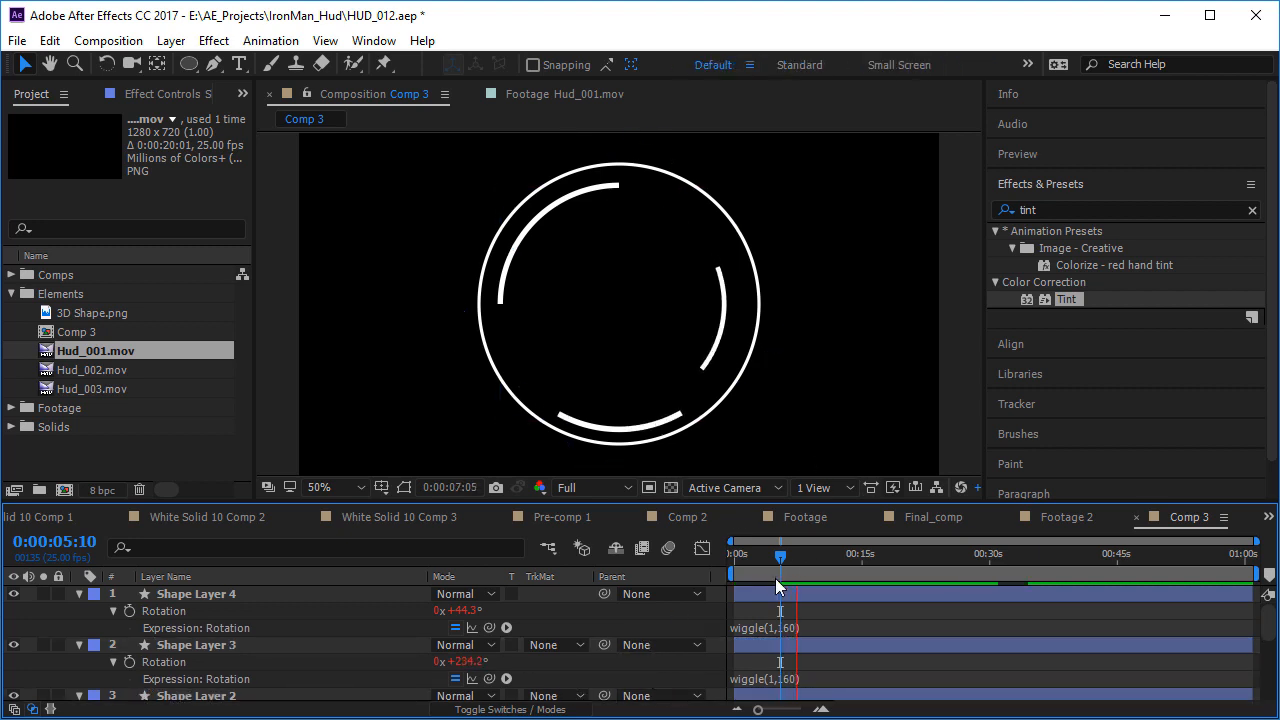
- Apply the wiggle(1,160) expression to the rotation of Shape Layer 2 and preview all three arcs moving
{"action": "key", "text": "space"}
{"action": "scroll", "coordinate": [300, 631], "scroll_direction": "down", "scroll_amount": 1}
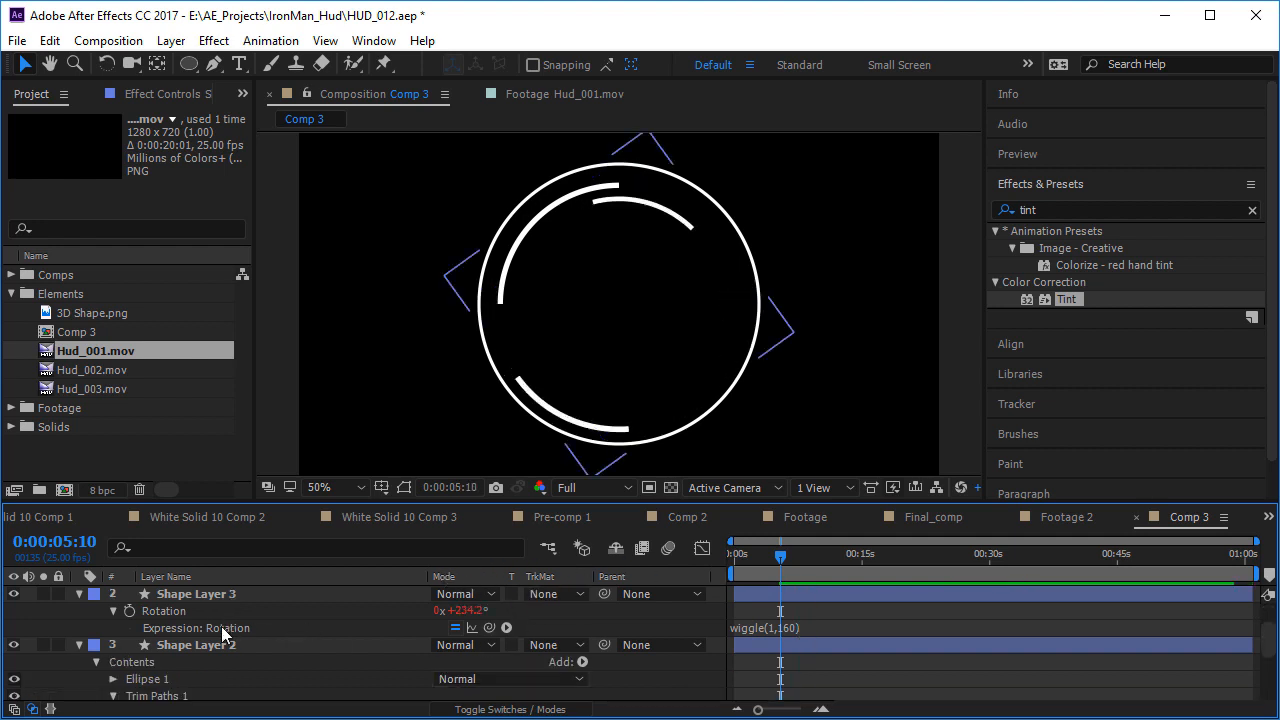
{"action": "left_click", "coordinate": [173, 647]}
{"action": "key", "text": "r"}
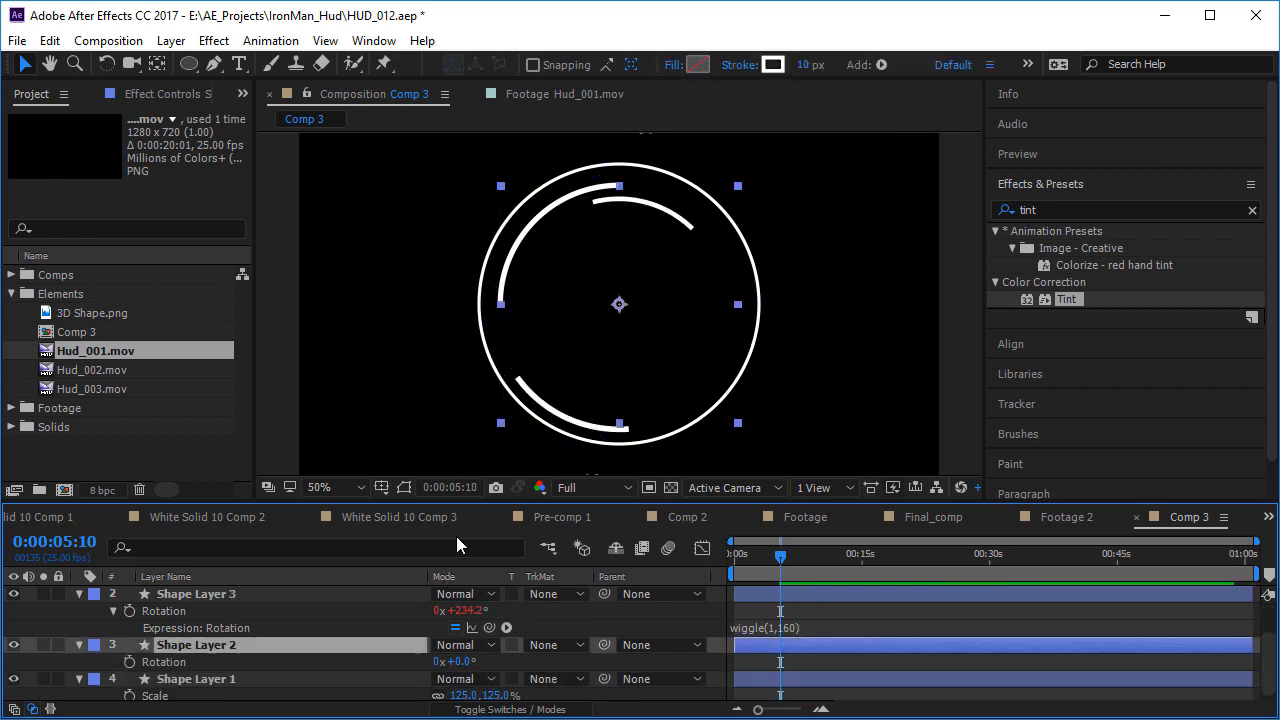
{"action": "left_click", "coordinate": [80, 679]}
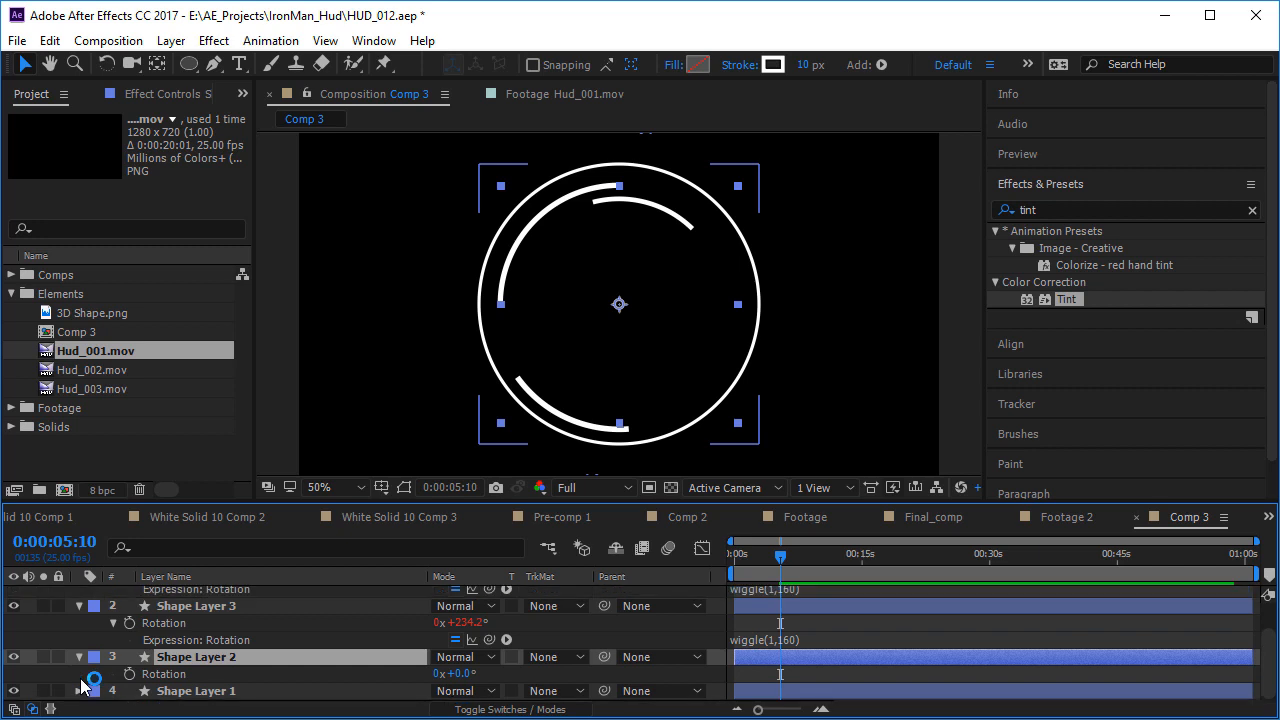
{"action": "key", "text": "r"}
{"action": "key", "text": "r"}
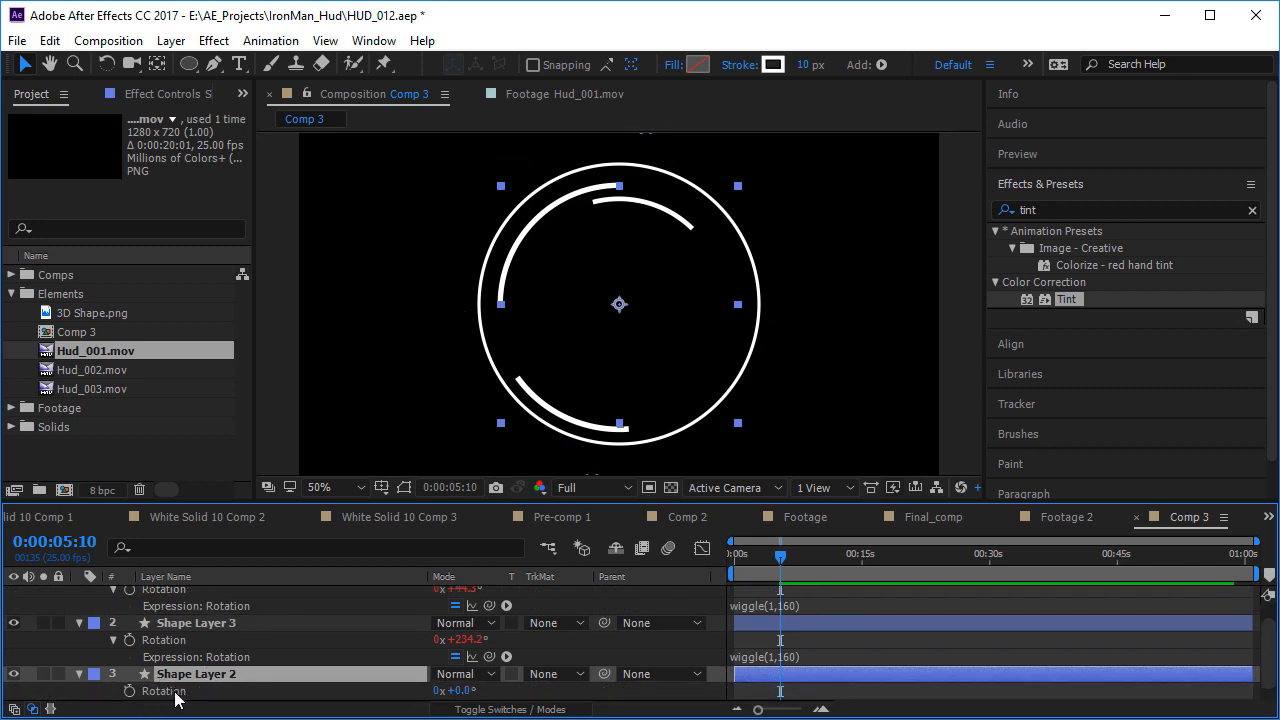
{"action": "left_click", "coordinate": [130, 691], "text": "alt"}
{"action": "key", "text": "ctrl+v"}
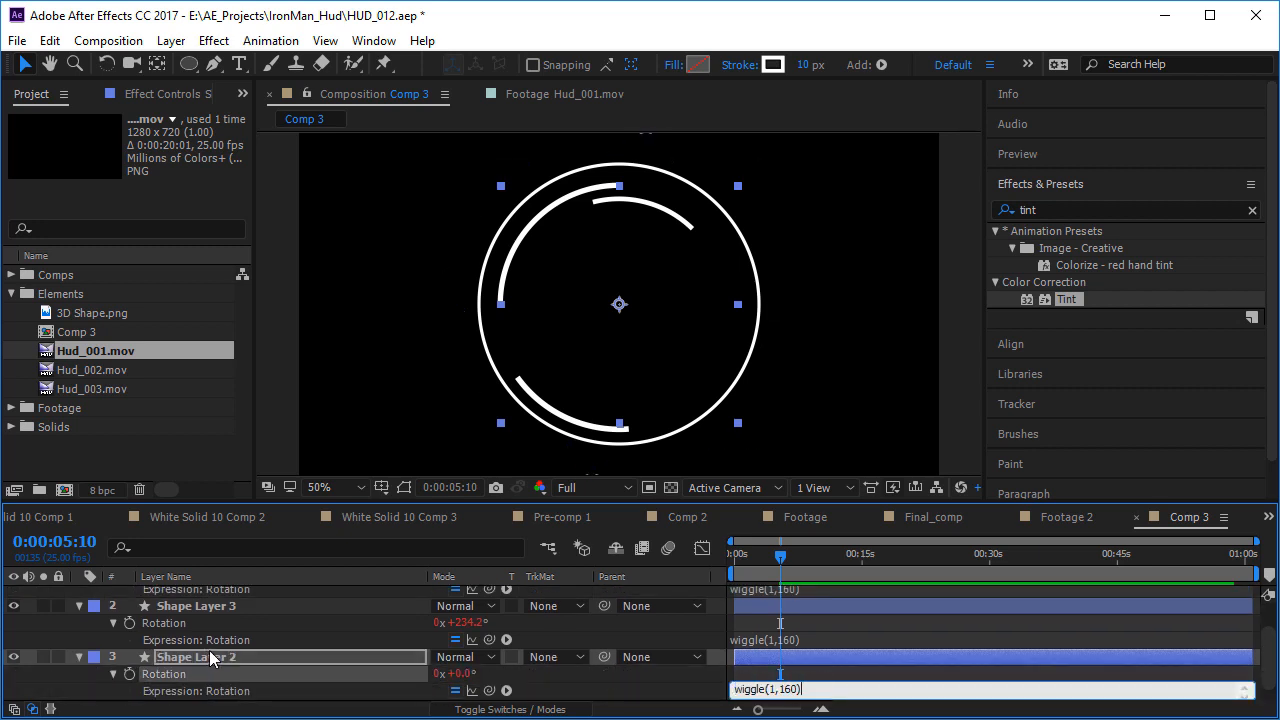
{"action": "left_click", "coordinate": [614, 683]}
{"action": "key", "text": "space"}
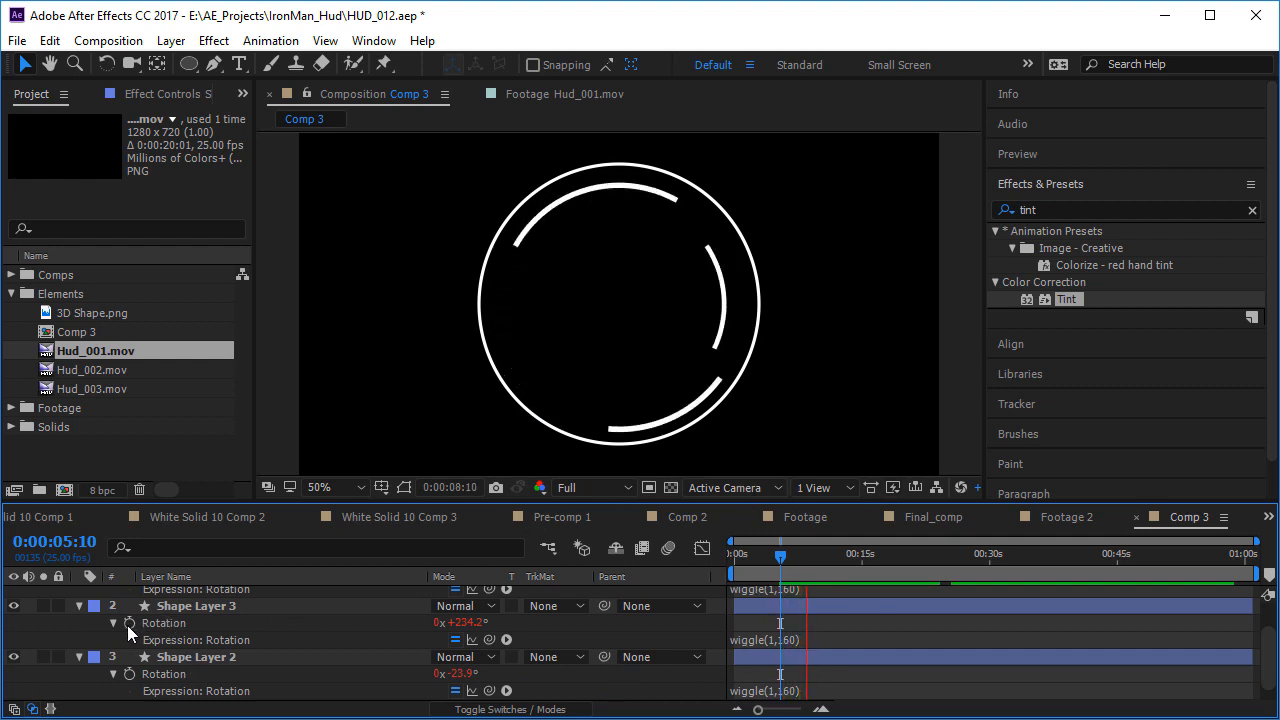
- Collapse the properties of all four shape layers and clear the selection
{"action": "key", "text": "ctrl+a"}
{"action": "left_click", "coordinate": [80, 595]}
{"action": "left_click", "coordinate": [186, 677]}
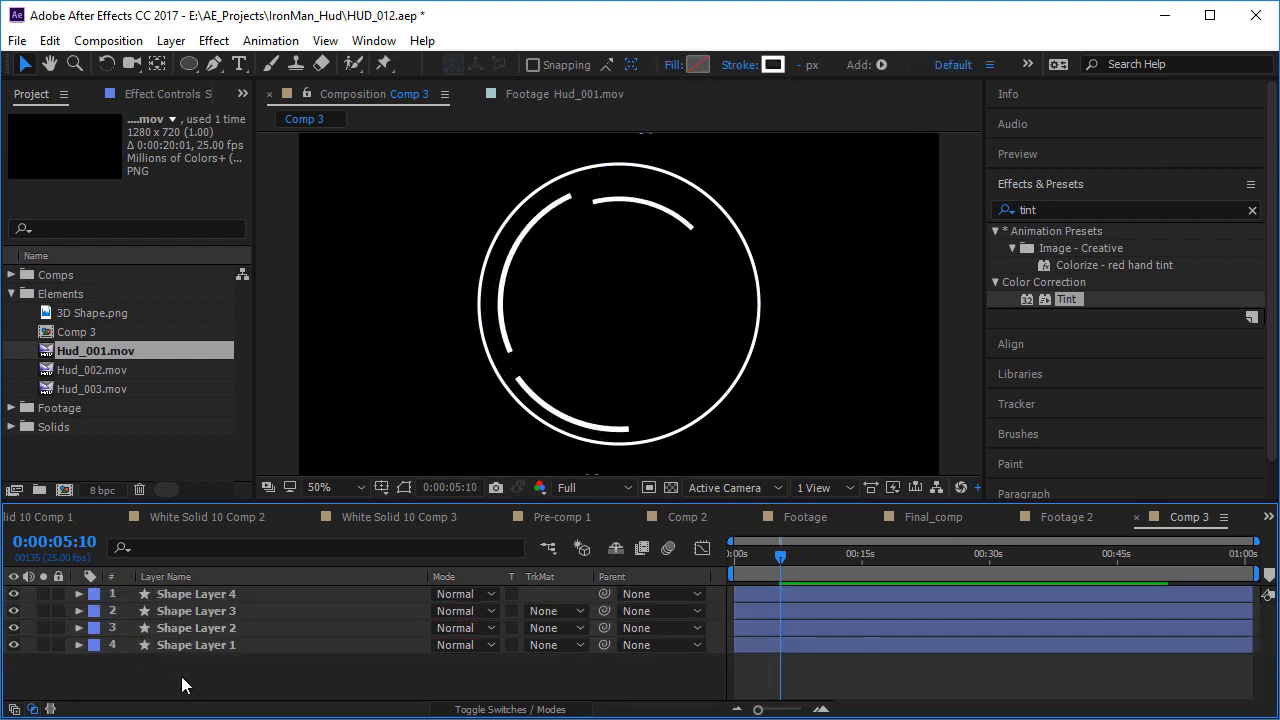
- Examine the ring of small blocks in the Hud_001.mov footage around 2 seconds and return to Comp 3
{"action": "left_click", "coordinate": [575, 96]}
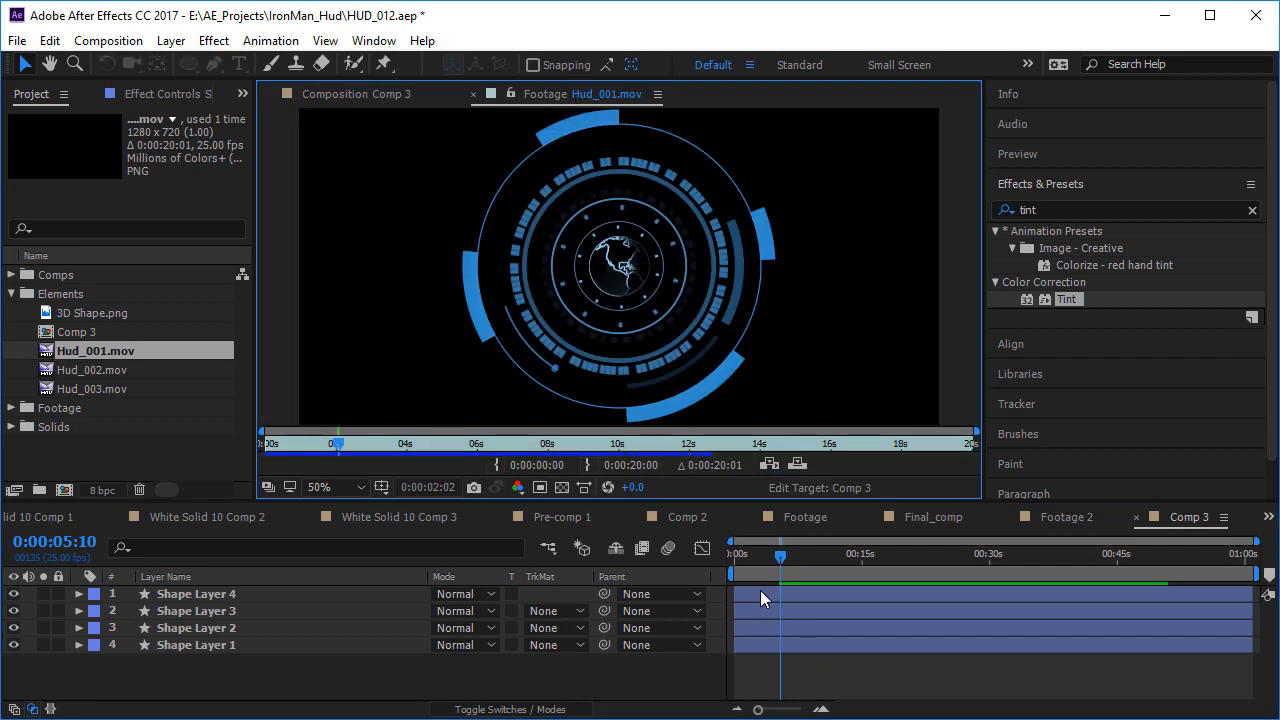
{"action": "left_click_drag", "start_coordinate": [296, 452], "coordinate": [332, 455]}
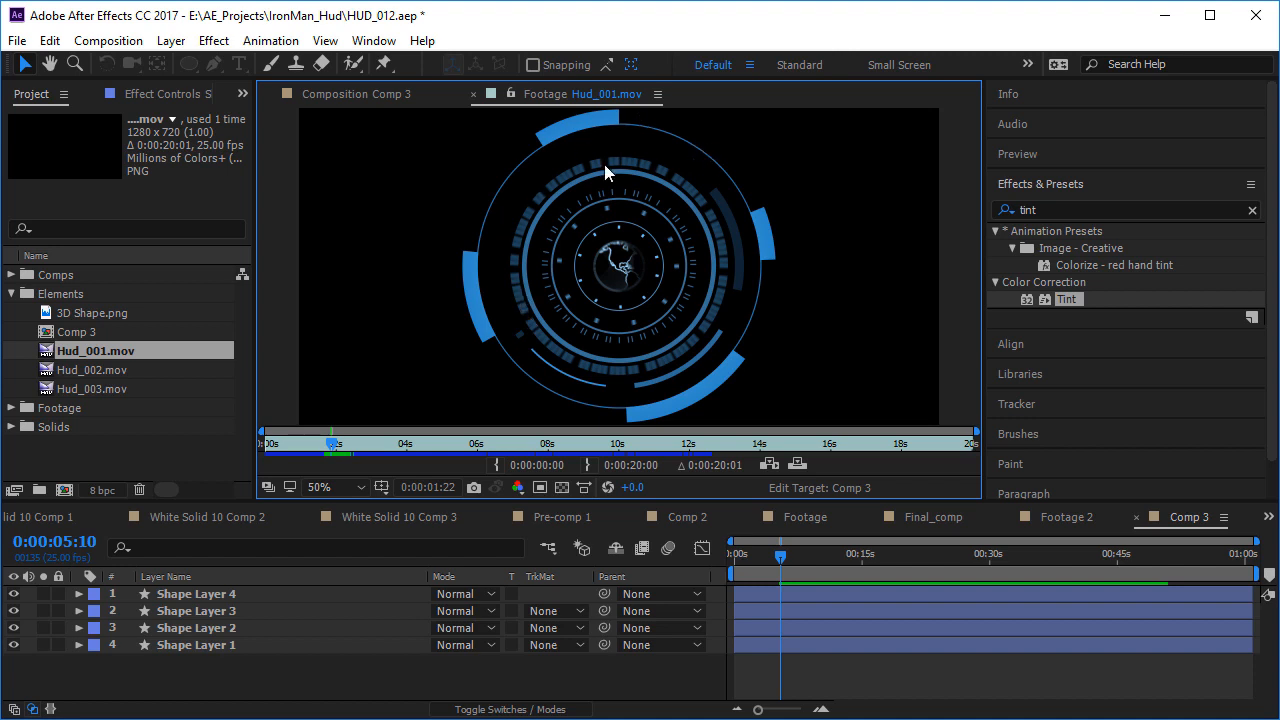
{"action": "left_click", "coordinate": [355, 94]}
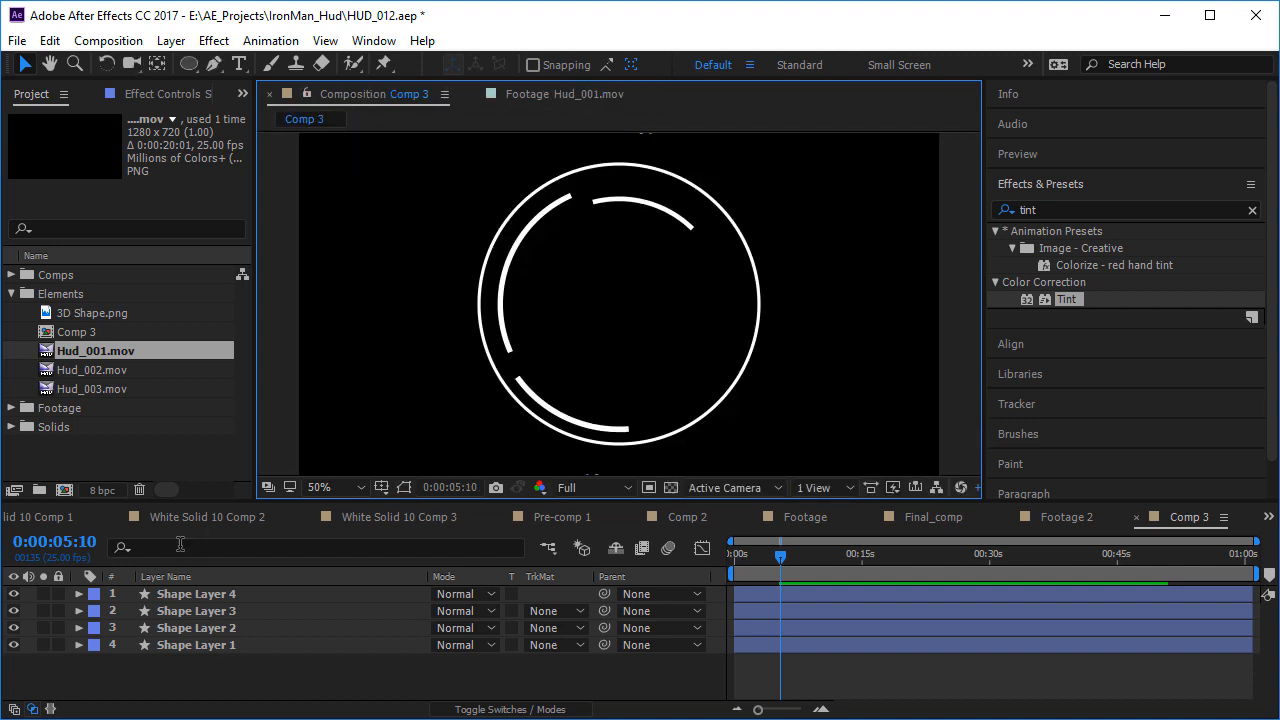
{"action": "left_click", "coordinate": [210, 680]}
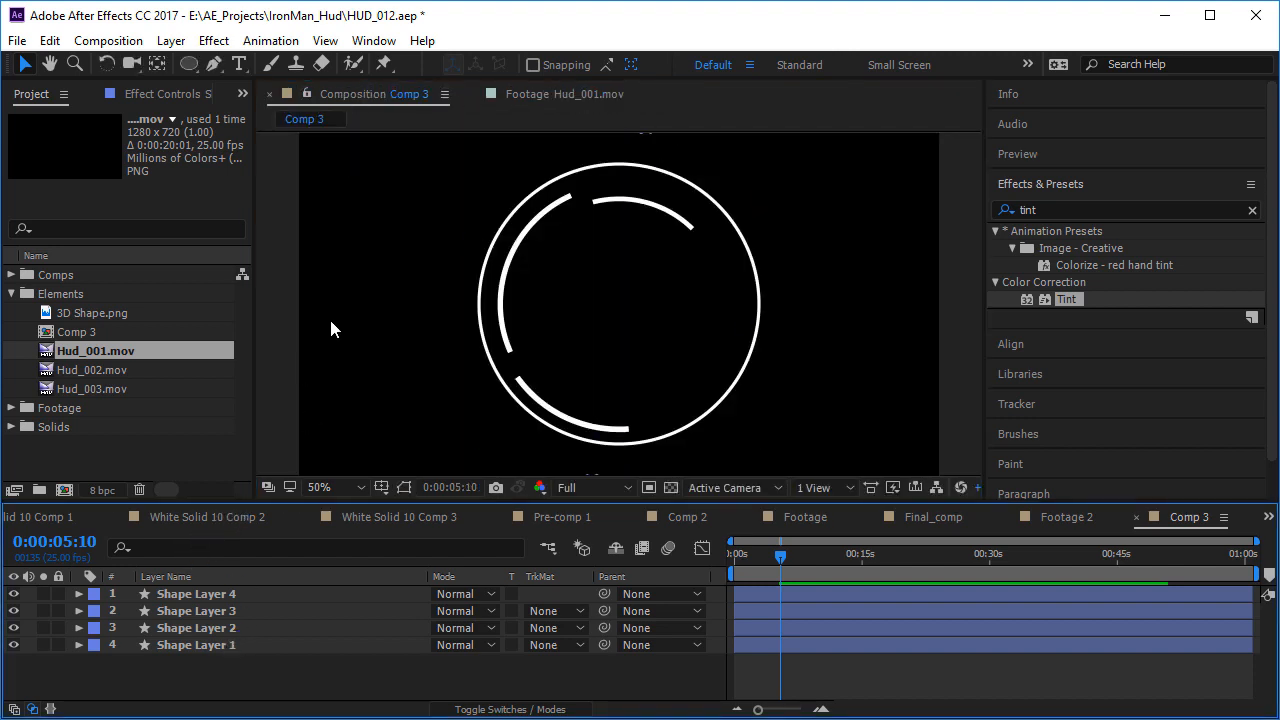
- Draw a small upright rectangle on a new shape layer inside the upper part of the circle
{"action": "left_click", "coordinate": [192, 64]}
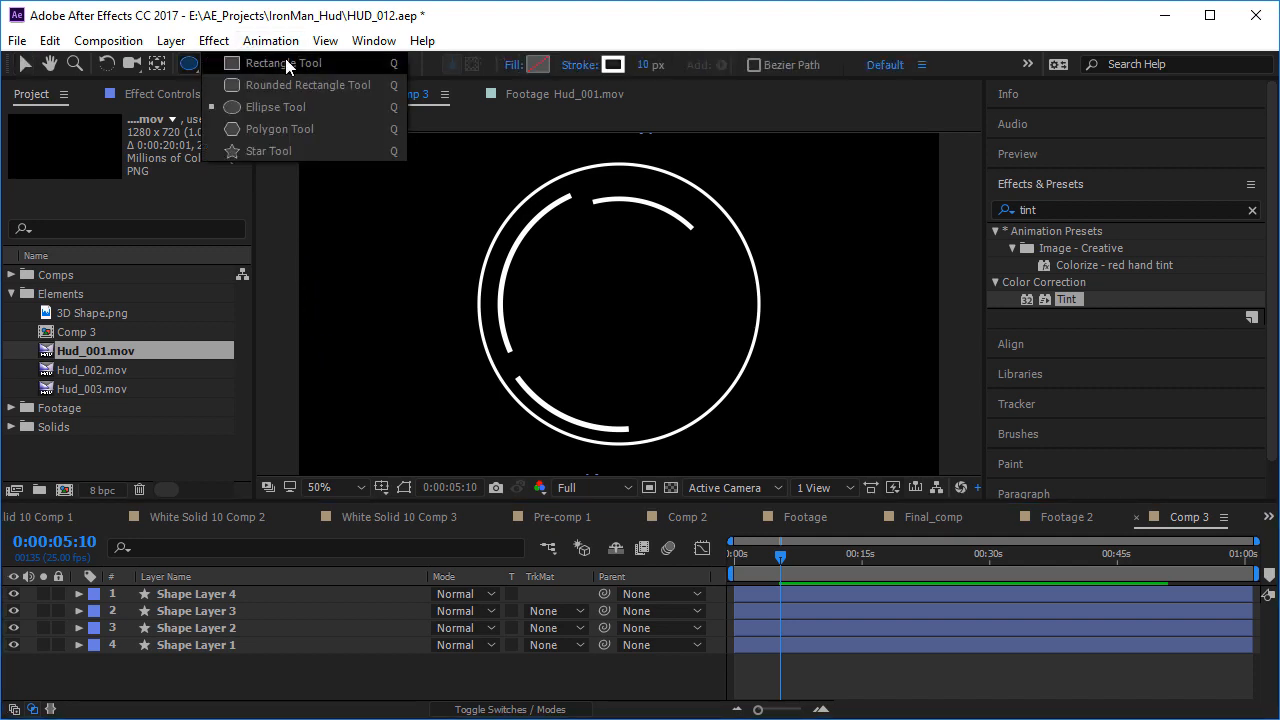
{"action": "left_click", "coordinate": [286, 62]}
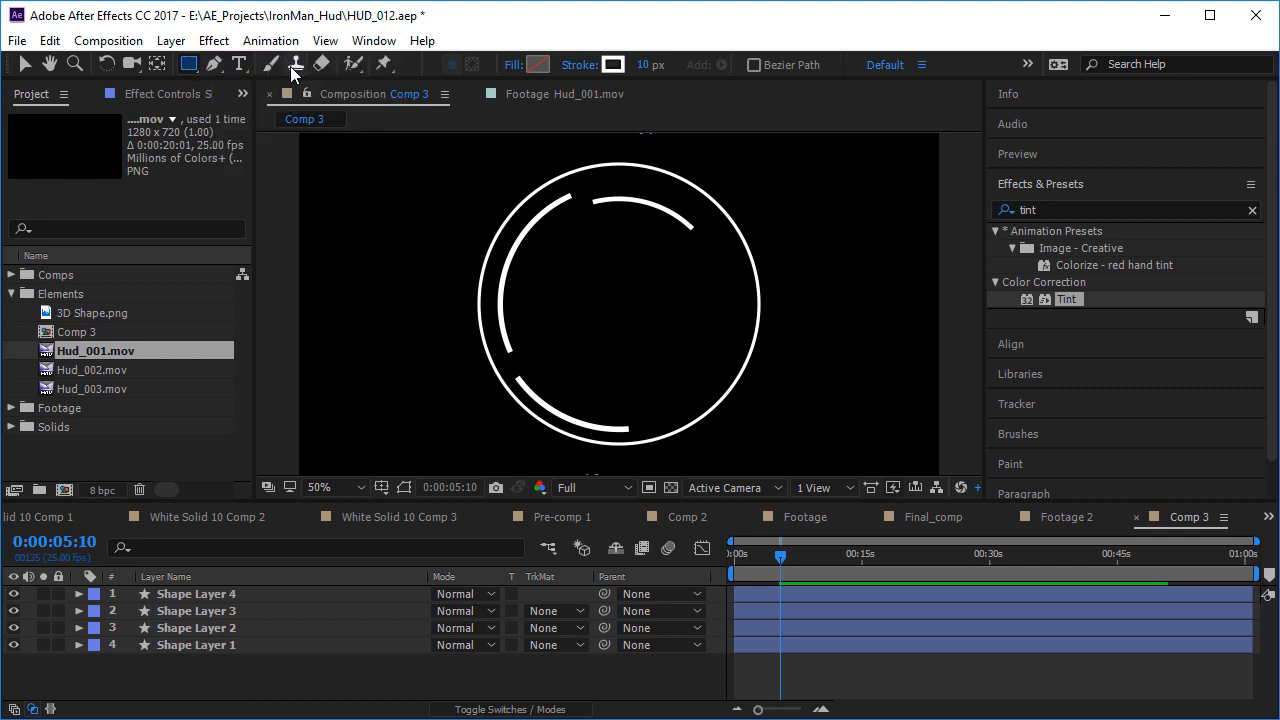
{"action": "mouse_move", "coordinate": [607, 213]}
{"action": "left_mouse_down"}
{"action": "mouse_move", "coordinate": [630, 236]}
{"action": "mouse_move", "coordinate": [638, 286]}
{"action": "left_mouse_up"}
{"action": "scroll", "coordinate": [651, 238], "scroll_direction": "up", "scroll_amount": 1}
{"action": "key", "text": "v"}
{"action": "key", "text": "space"}
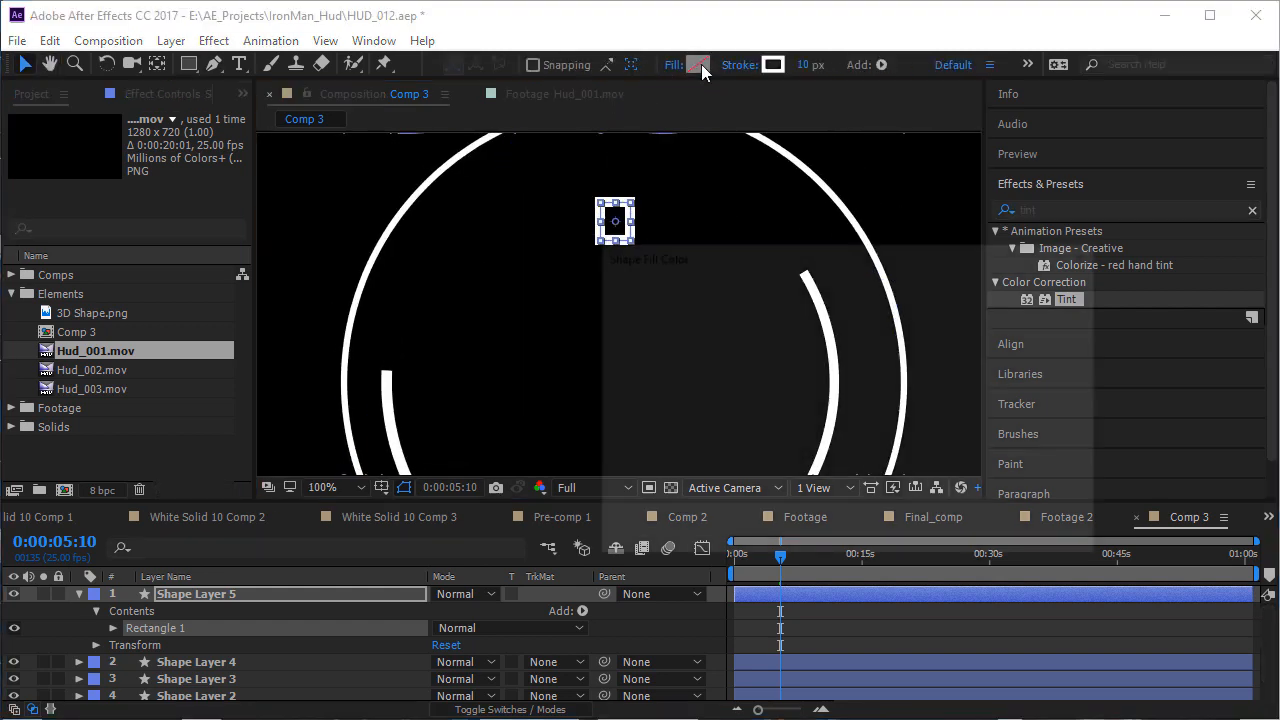
- Give the new rectangle a solid white fill and set its stroke to none
{"action": "left_click", "coordinate": [698, 64]}
{"action": "left_click", "coordinate": [1048, 291]}
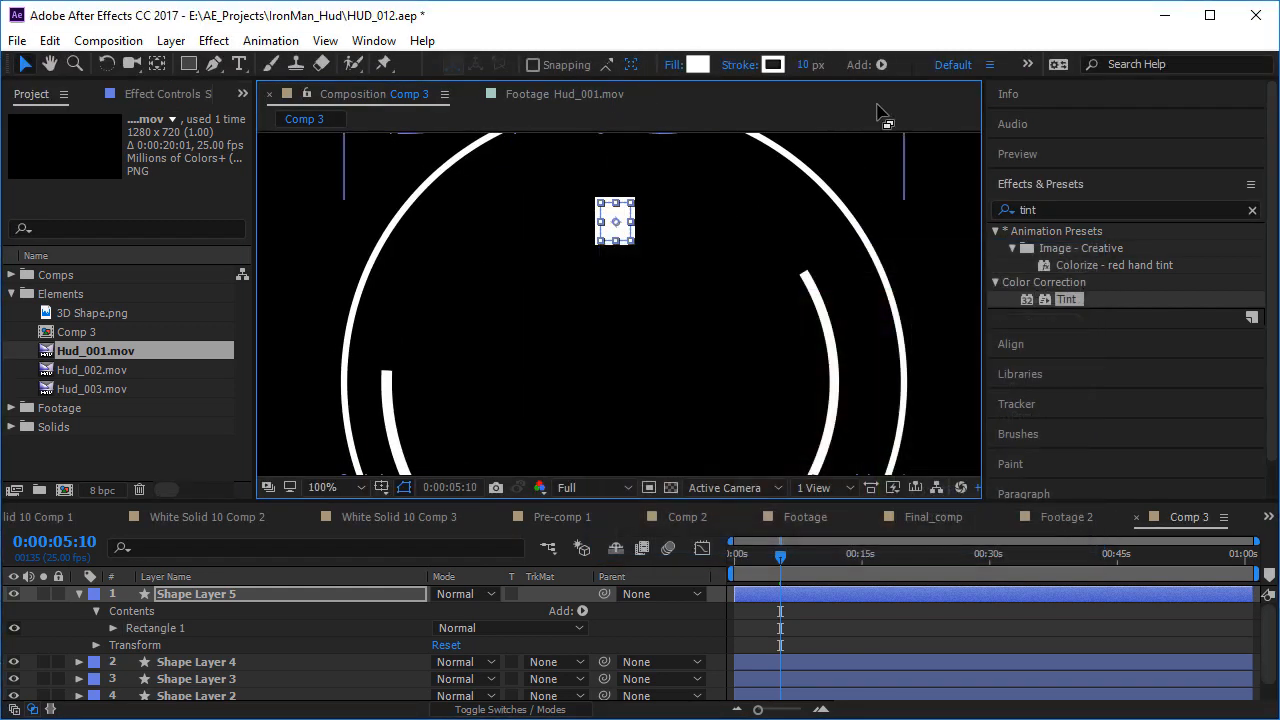
{"action": "left_click", "coordinate": [742, 65]}
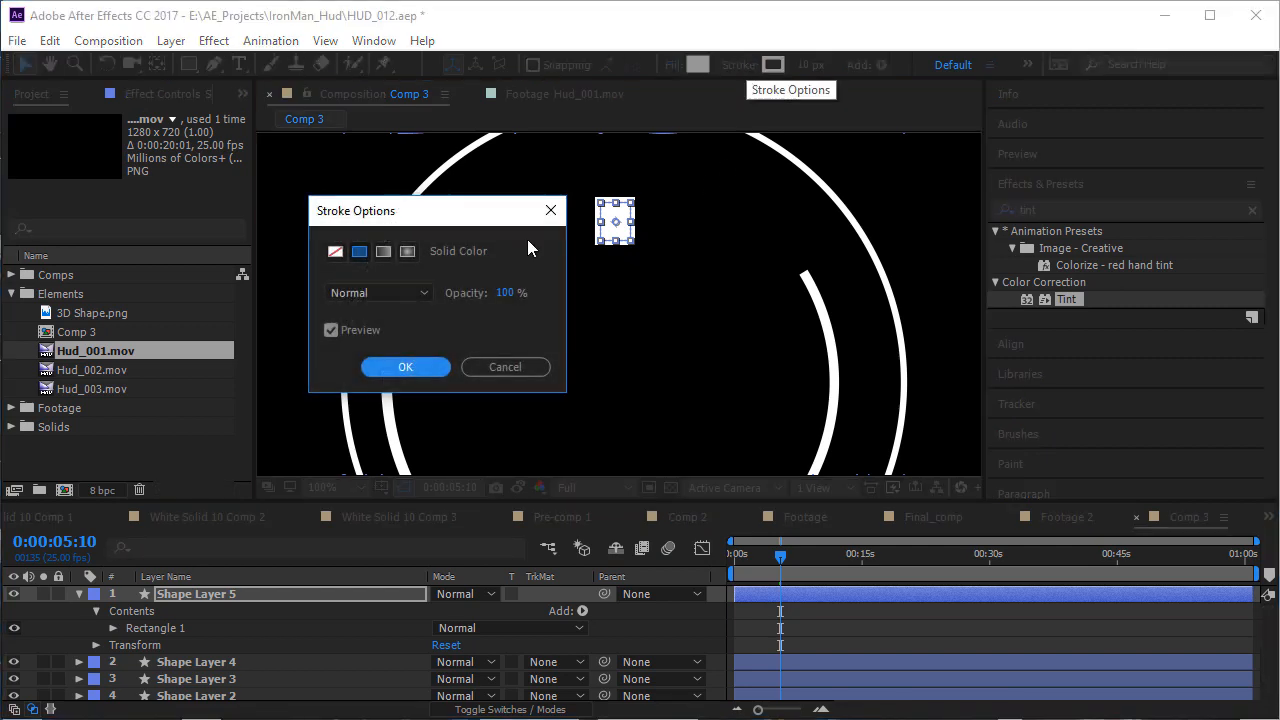
{"action": "left_click", "coordinate": [335, 251]}
{"action": "left_click", "coordinate": [406, 374]}
- Nudge the rectangle up toward the circle's upper edge and scale it down to a smaller block
{"action": "scroll", "coordinate": [541, 314], "scroll_direction": "down", "scroll_amount": 2}
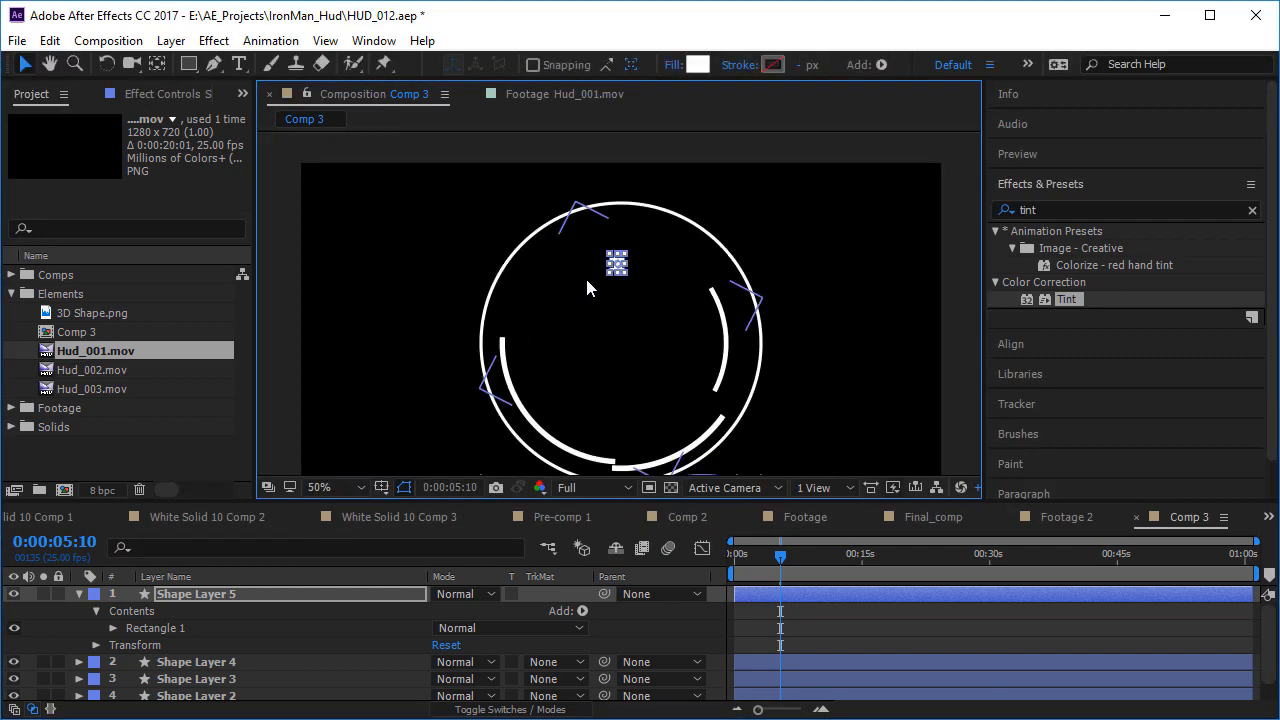
{"action": "key", "text": "shift+Up"}
{"action": "key", "text": "shift+Up"}
{"action": "key", "text": "shift+Up"}
{"action": "key", "text": "shift+Up"}
{"action": "key", "text": "shift+Down"}
{"action": "scroll", "coordinate": [644, 285], "scroll_direction": "up", "scroll_amount": 1}
{"action": "left_click_drag", "start_coordinate": [566, 209], "coordinate": [612, 249]}
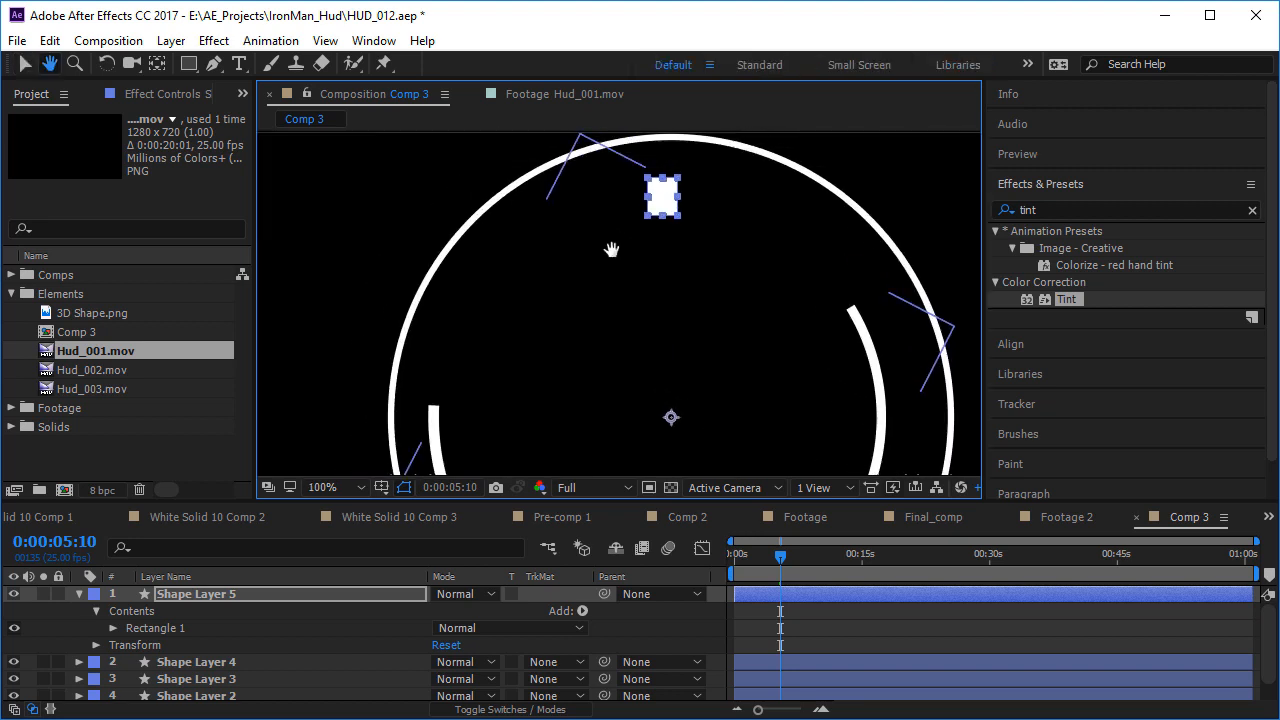
{"action": "double_click", "coordinate": [672, 216]}
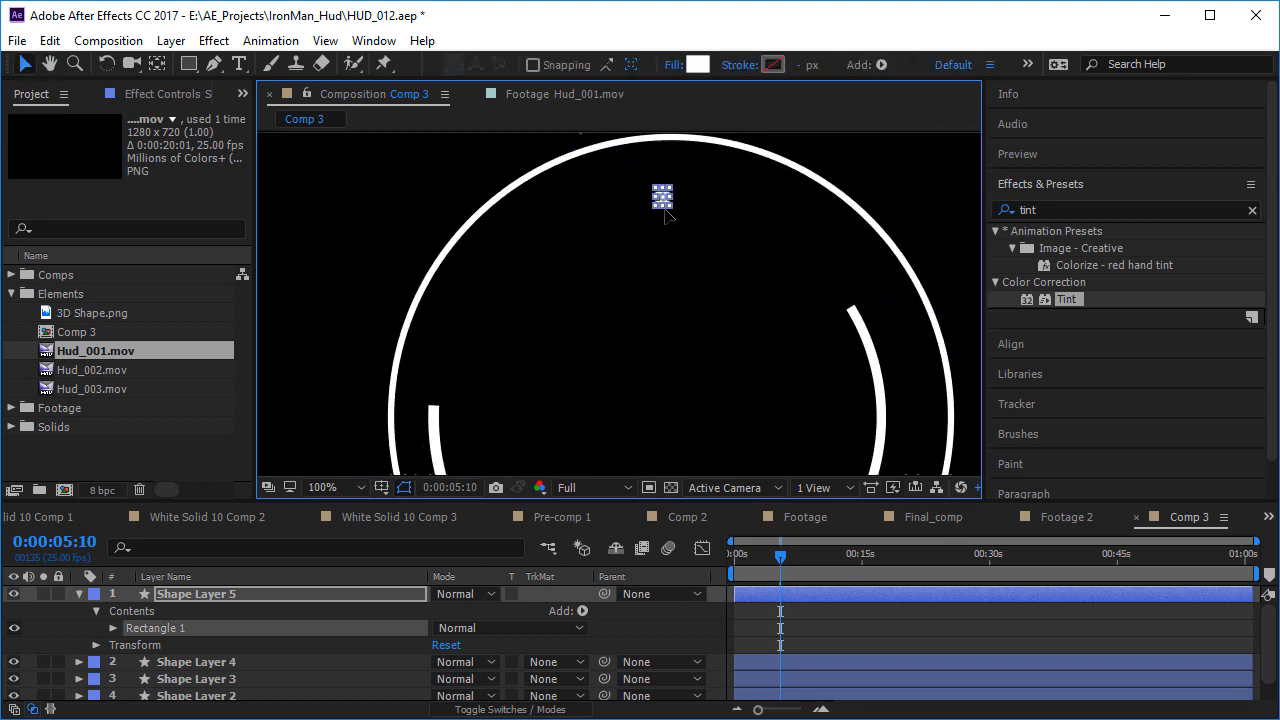
- Collapse and select Shape Layer 5, and show the centre-mark guides to check its anchor point at the composition's centre
{"action": "left_click", "coordinate": [79, 594]}
{"action": "left_click", "coordinate": [214, 594]}
{"action": "key", "text": "space"}
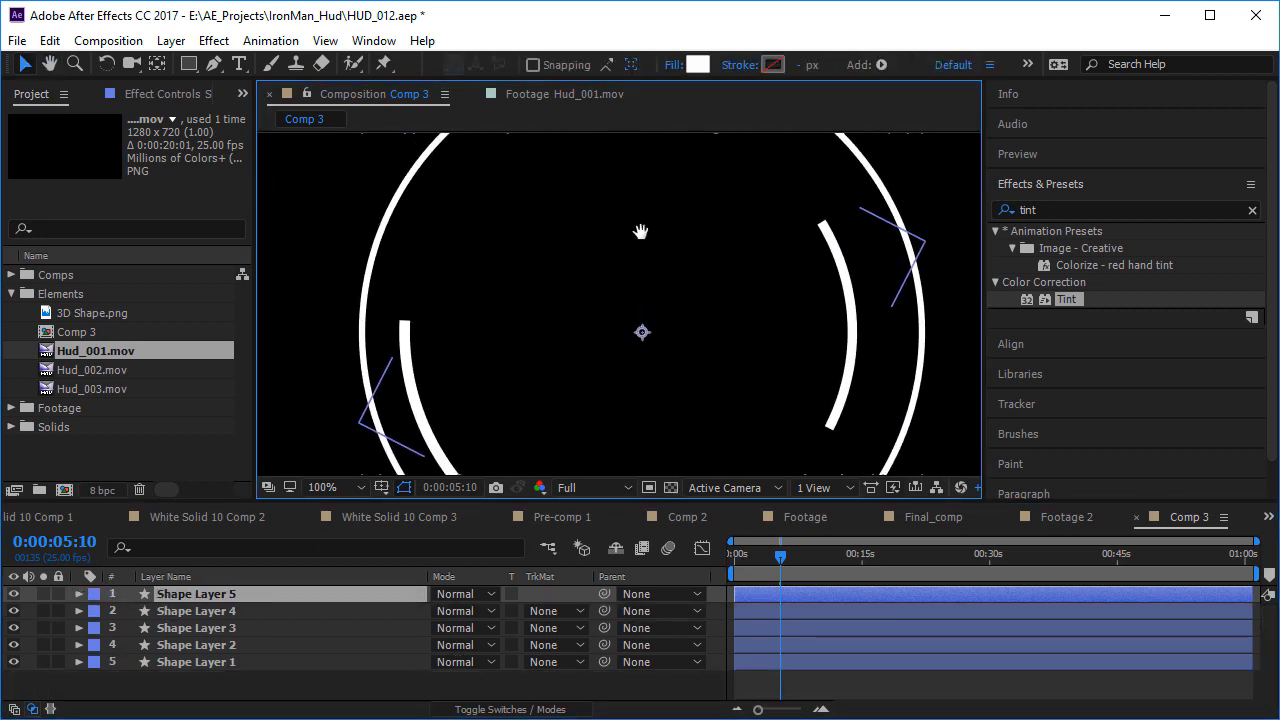
{"action": "key", "text": "space"}
{"action": "left_click_drag", "start_coordinate": [628, 262], "coordinate": [610, 354]}
{"action": "left_click", "coordinate": [383, 488]}
{"action": "left_click", "coordinate": [450, 514]}
{"action": "key", "text": "space"}
- Test rotating Shape Layer 5 around its central anchor point and undo the rotation
{"action": "key", "text": "r"}
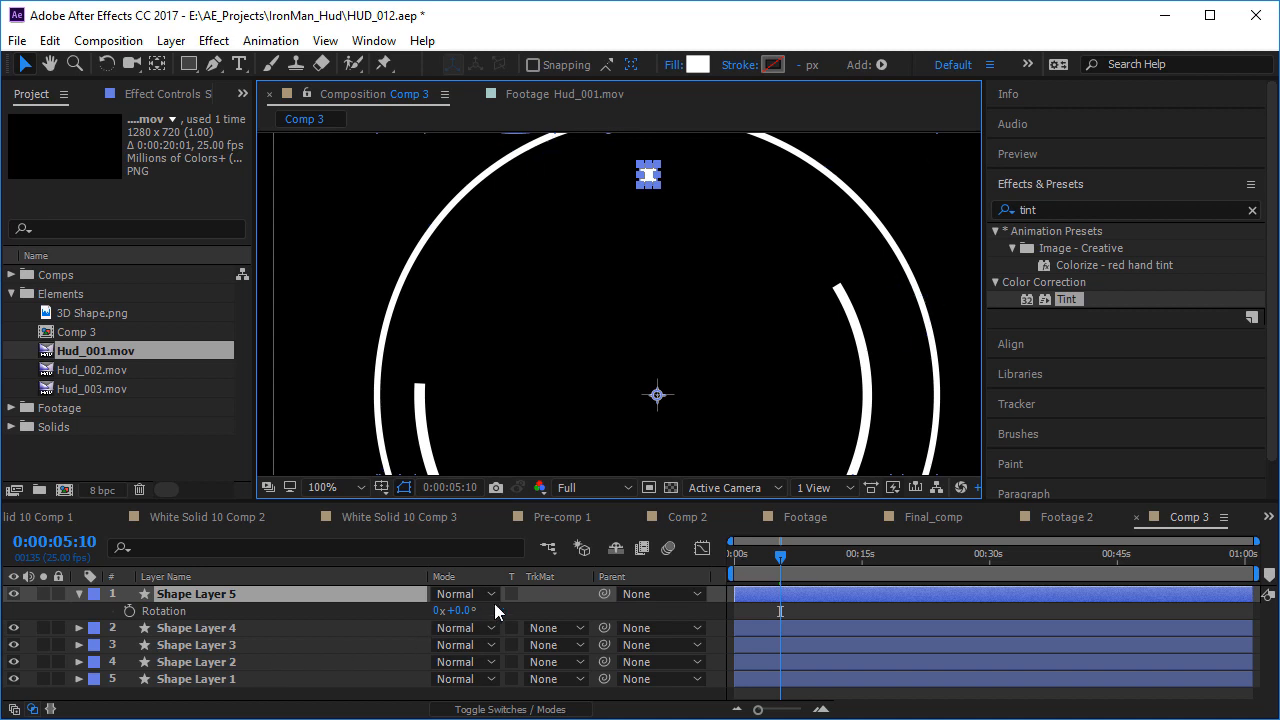
{"action": "left_click_drag", "start_coordinate": [470, 610], "coordinate": [795, 538]}
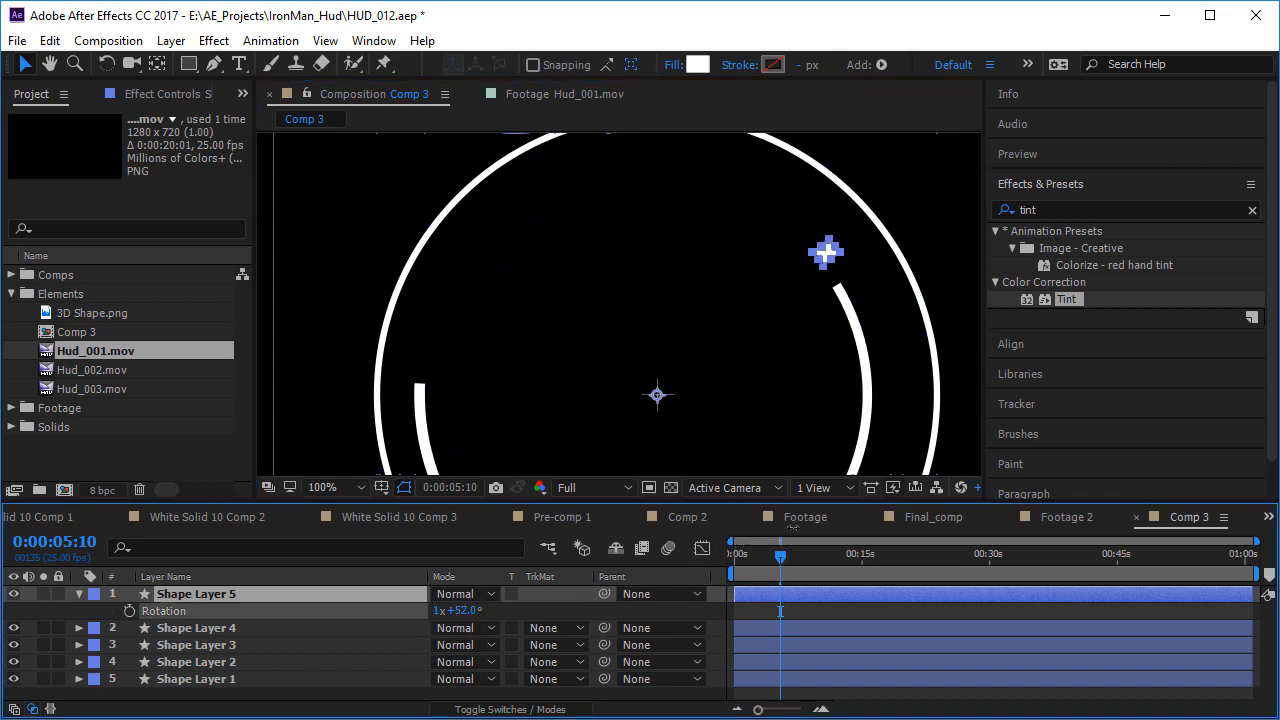
{"action": "key", "text": "ctrl+z"}
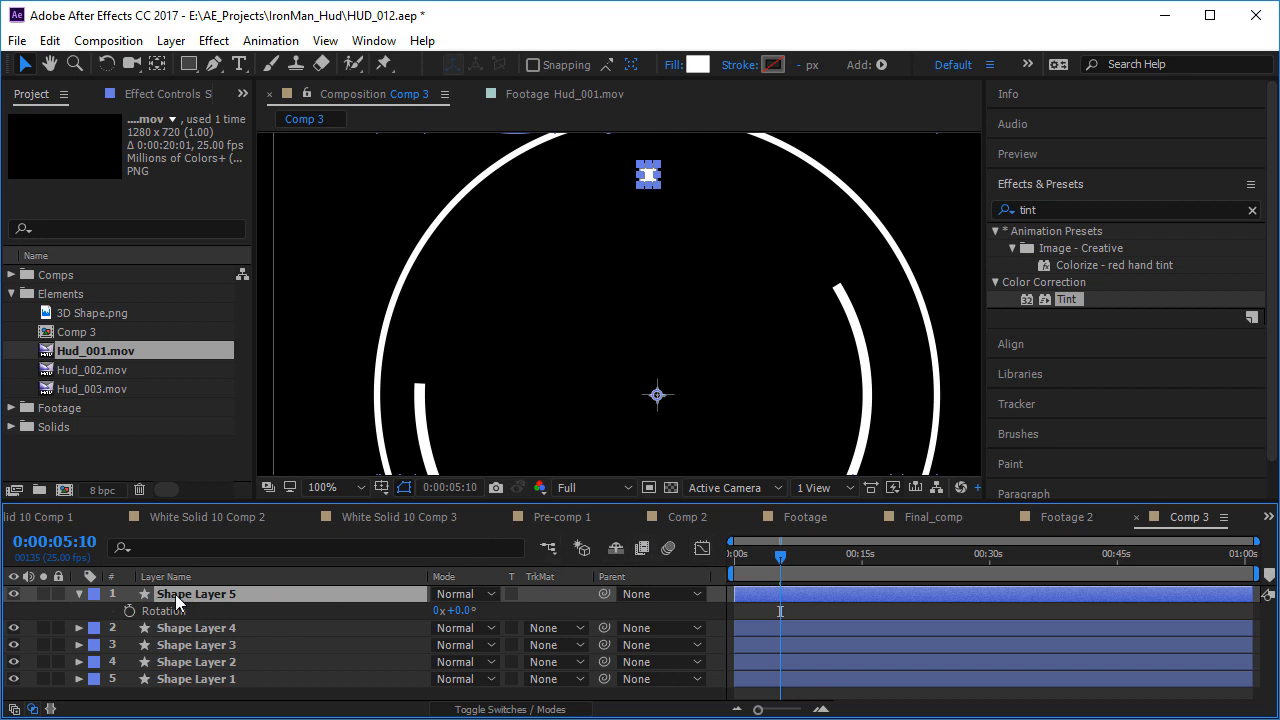
{"action": "left_click", "coordinate": [79, 594]}
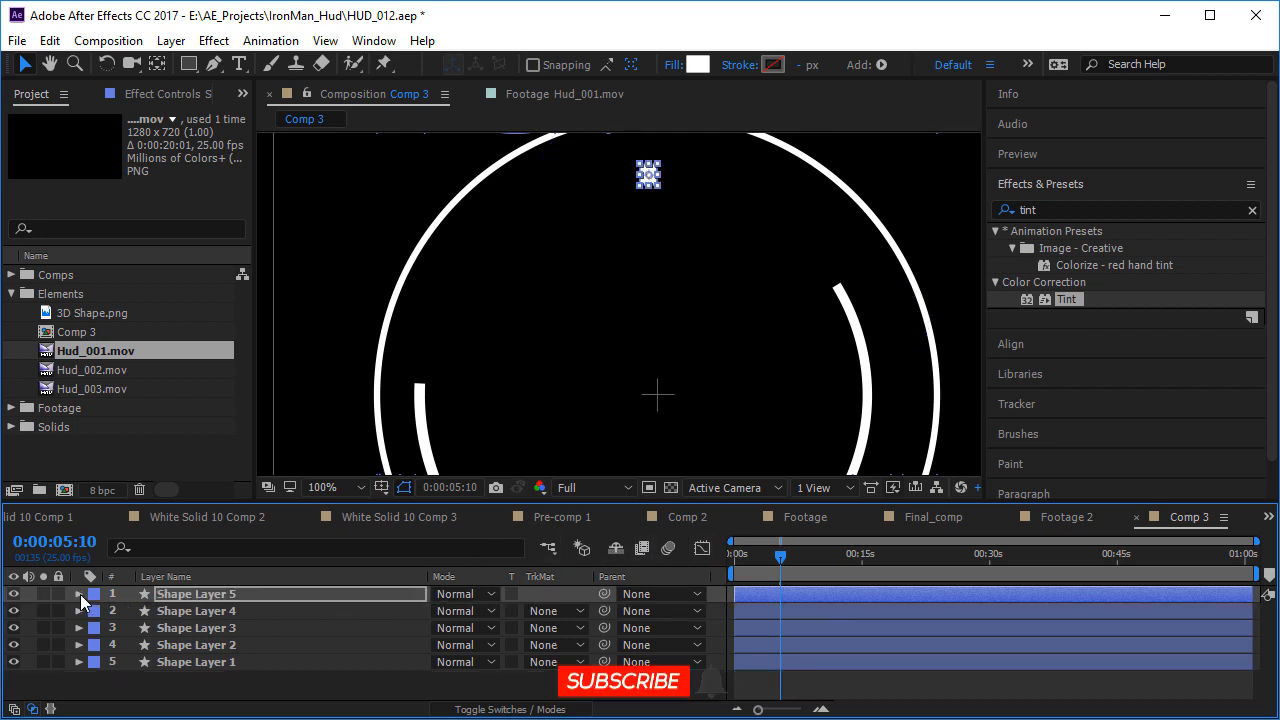
- Expand Shape Layer 5 and rename it Rectangle
{"action": "left_click", "coordinate": [80, 594]}
{"action": "left_click", "coordinate": [95, 645]}
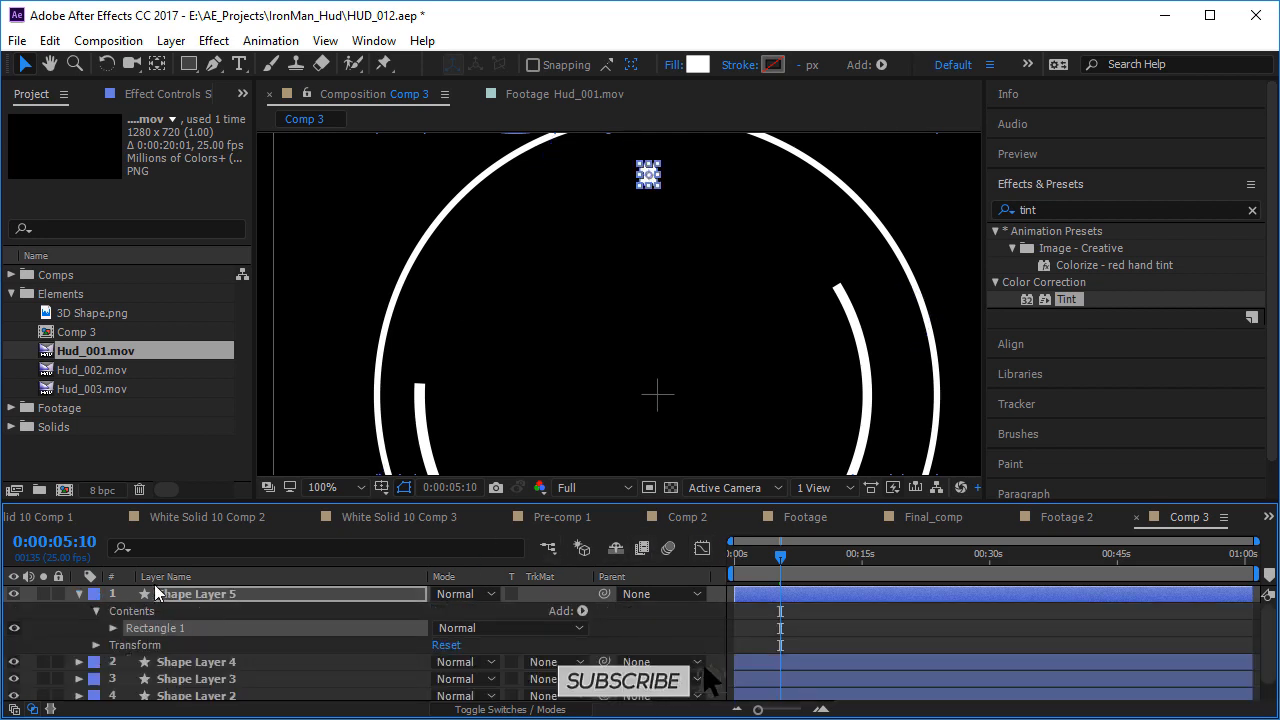
{"action": "left_click", "coordinate": [210, 593]}
{"action": "key", "text": "Return"}
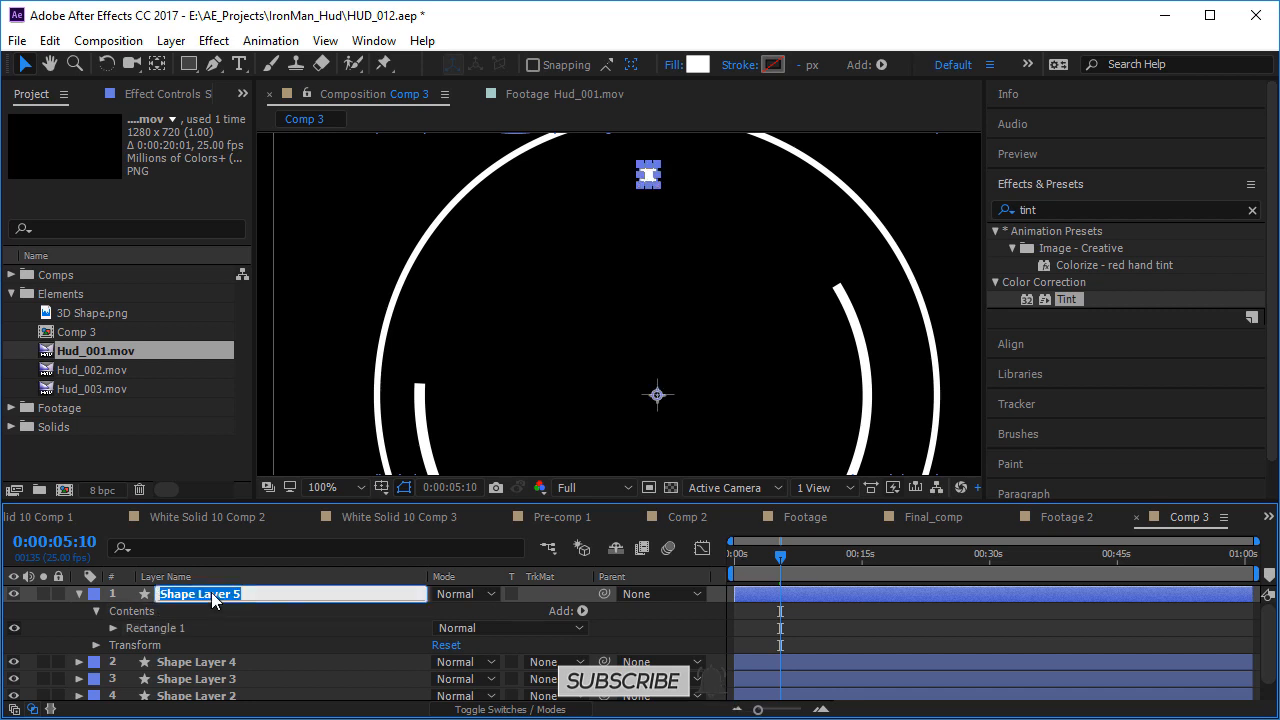
{"action": "type", "text": "Rectangle"}
{"action": "key", "text": "Return"}
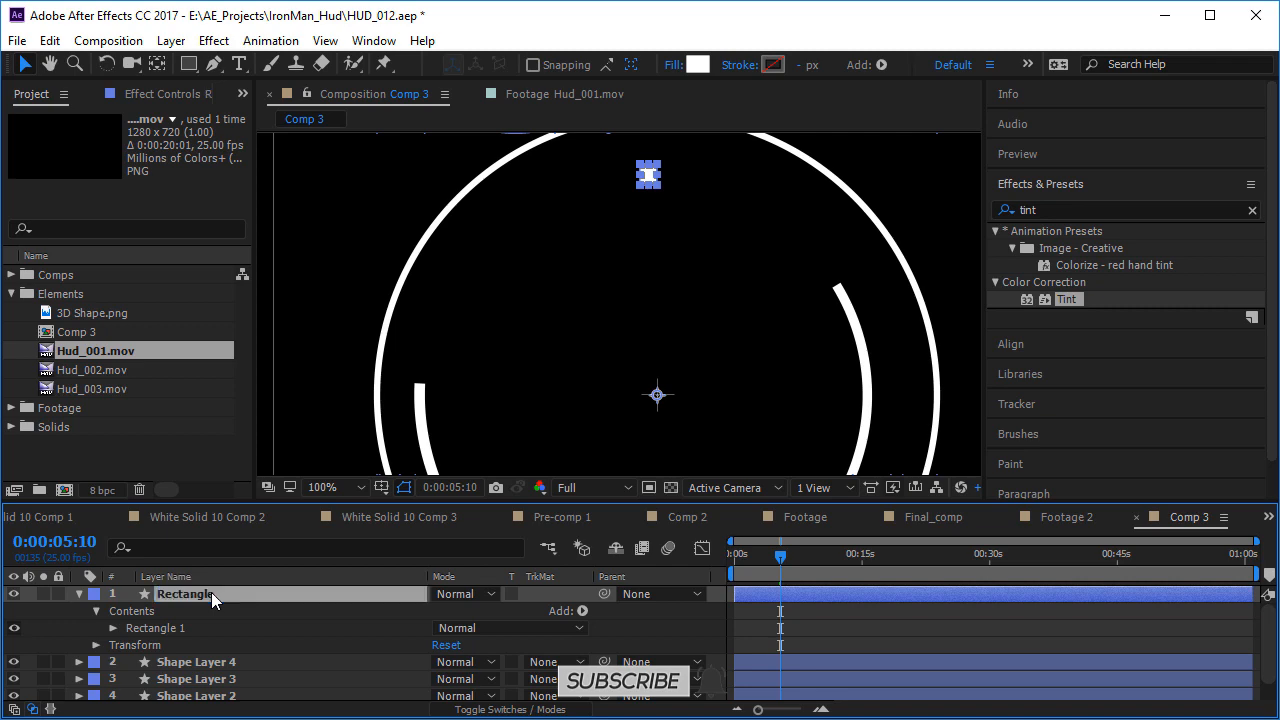
- Add a Repeater to the Rectangle layer's contents and set its copies to 12
{"action": "left_click", "coordinate": [583, 610]}
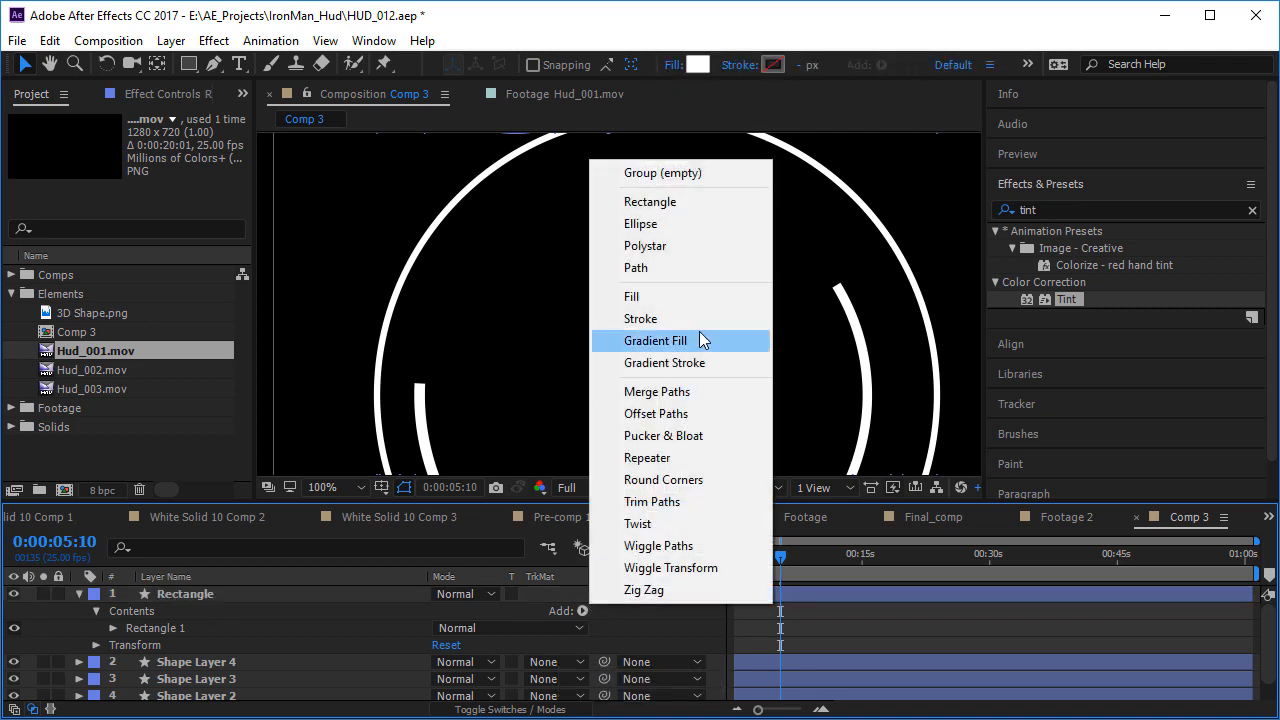
{"action": "left_click", "coordinate": [670, 457]}
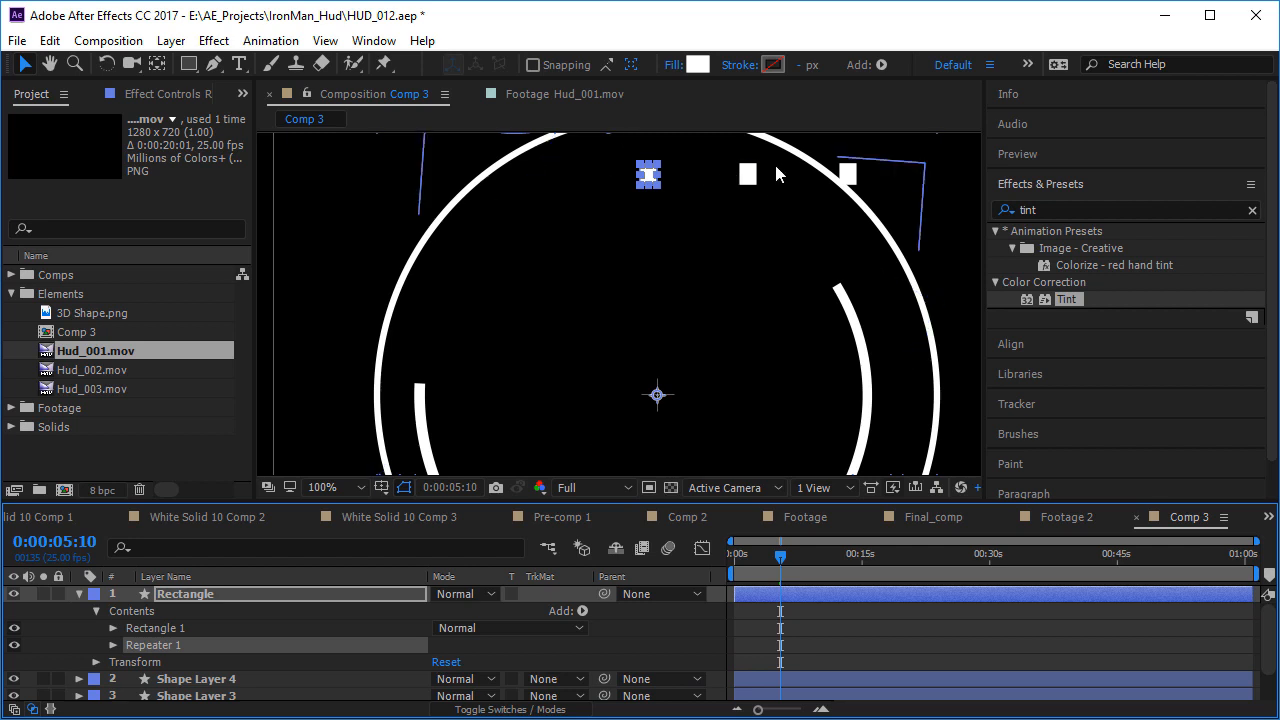
{"action": "left_click", "coordinate": [113, 645]}
{"action": "left_click", "coordinate": [499, 641]}
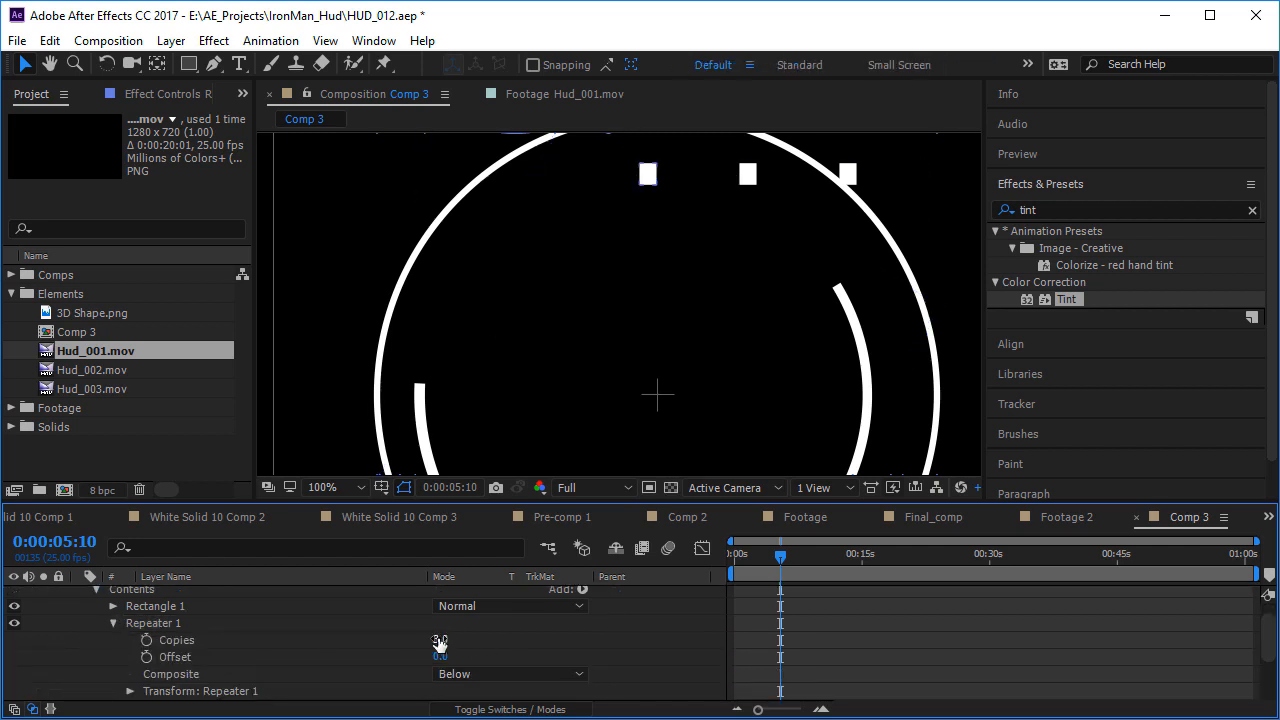
{"action": "left_click", "coordinate": [440, 640]}
{"action": "type", "text": "12"}
{"action": "key", "text": "Return"}
- Set Repeater 1's transform position to 0,0 and its rotation to 30° to arrange the copies in a ring
{"action": "scroll", "coordinate": [157, 658], "scroll_direction": "down", "scroll_amount": 2}
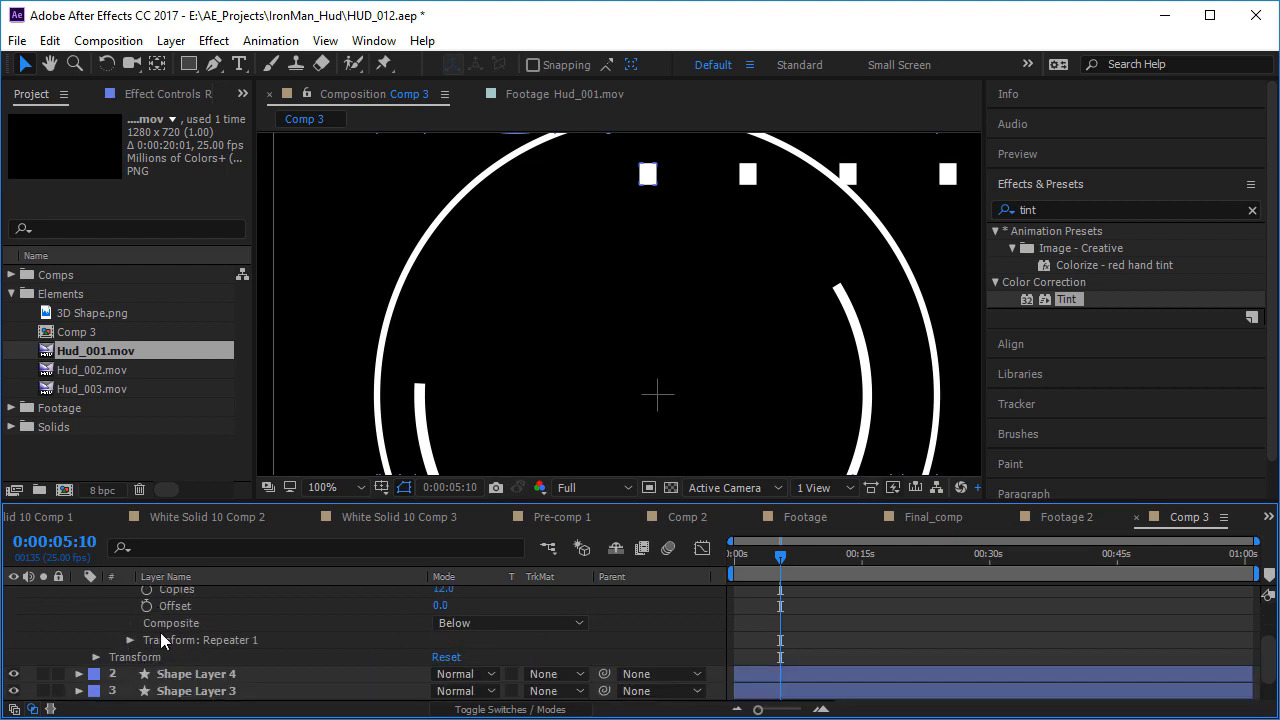
{"action": "scroll", "coordinate": [160, 640], "scroll_direction": "up", "scroll_amount": 2}
{"action": "scroll", "coordinate": [180, 650], "scroll_direction": "down", "scroll_amount": 2}
{"action": "left_click", "coordinate": [175, 640]}
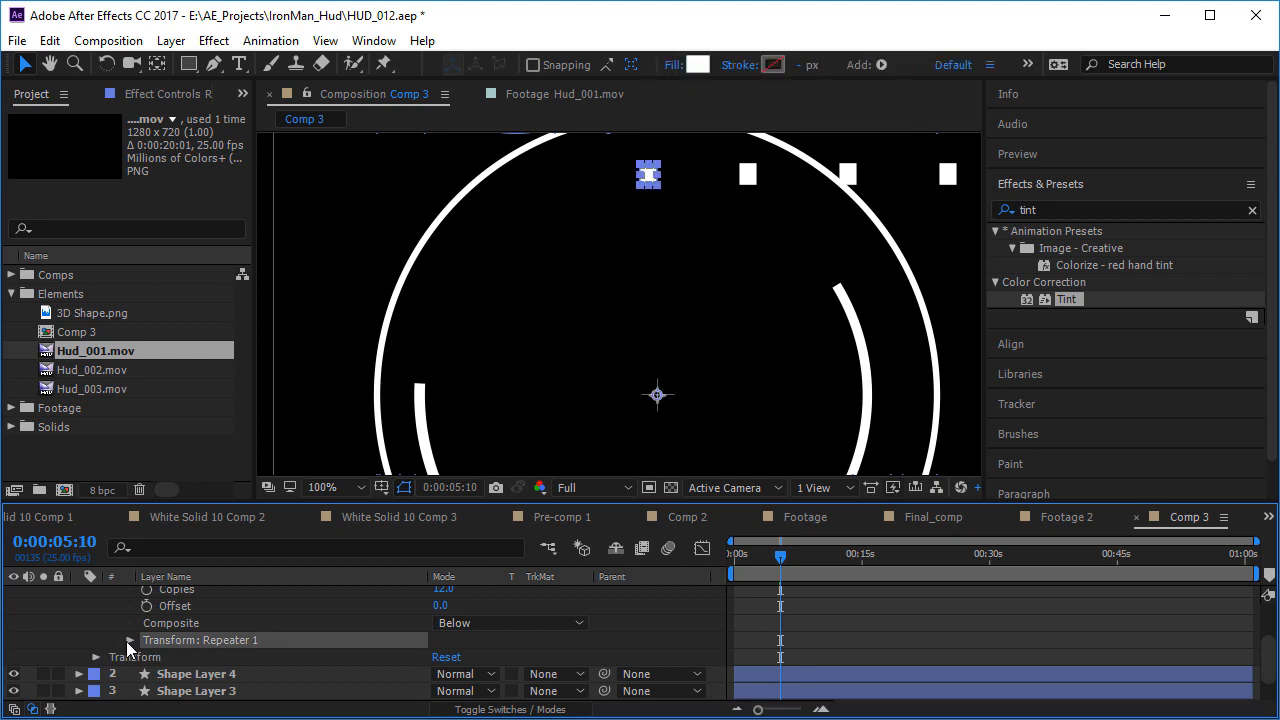
{"action": "left_click", "coordinate": [129, 640]}
{"action": "left_click", "coordinate": [279, 640]}
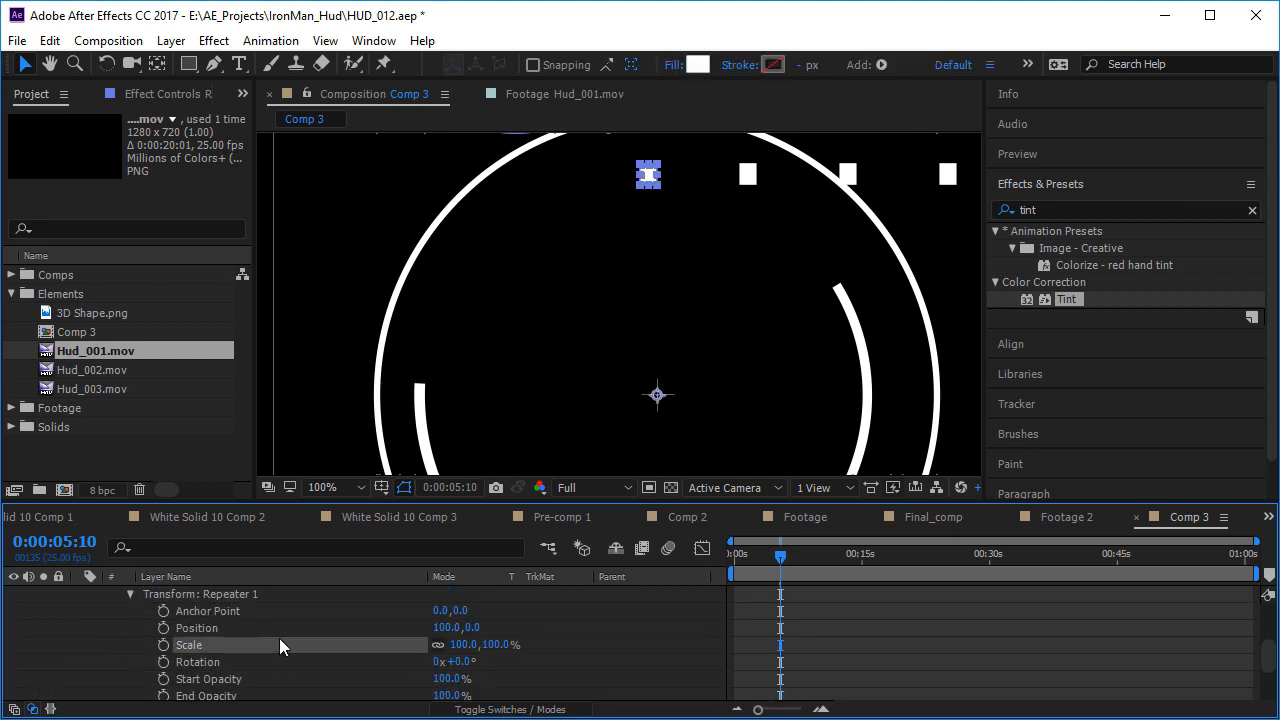
{"action": "left_click", "coordinate": [450, 627]}
{"action": "key", "text": "Return"}
{"action": "left_click", "coordinate": [600, 630]}
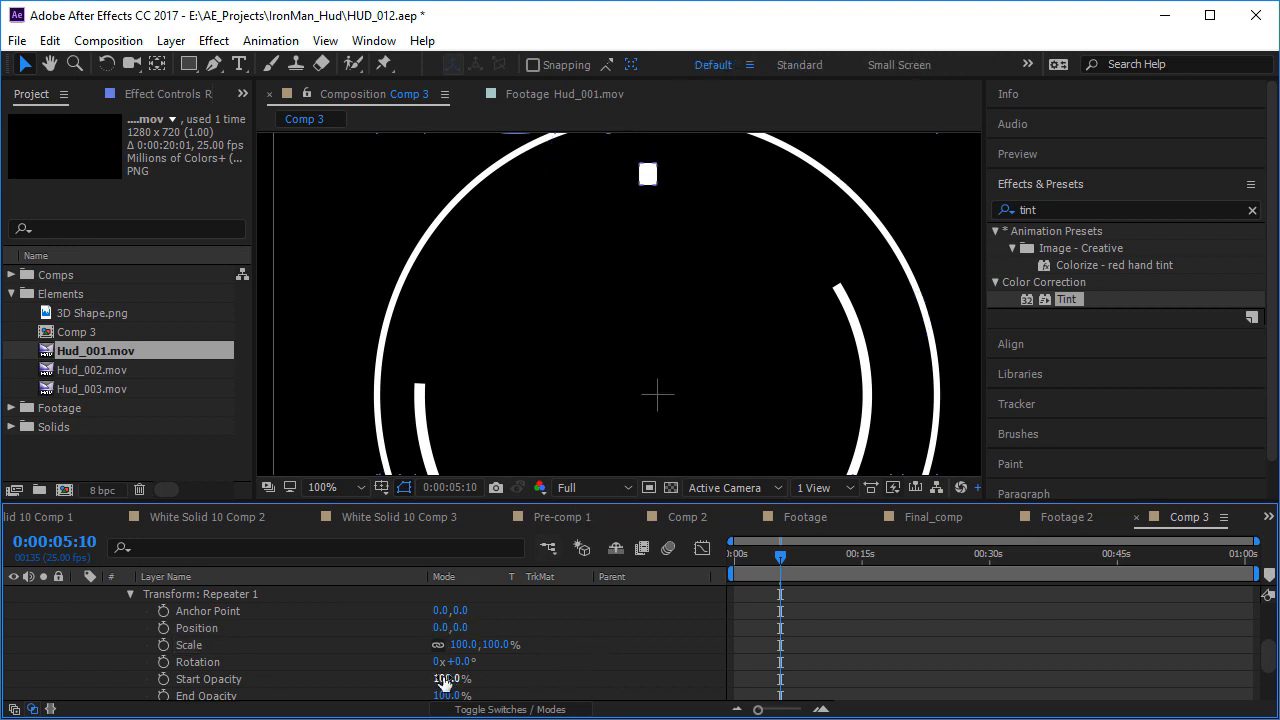
{"action": "left_click_drag", "start_coordinate": [465, 661], "coordinate": [495, 664]}
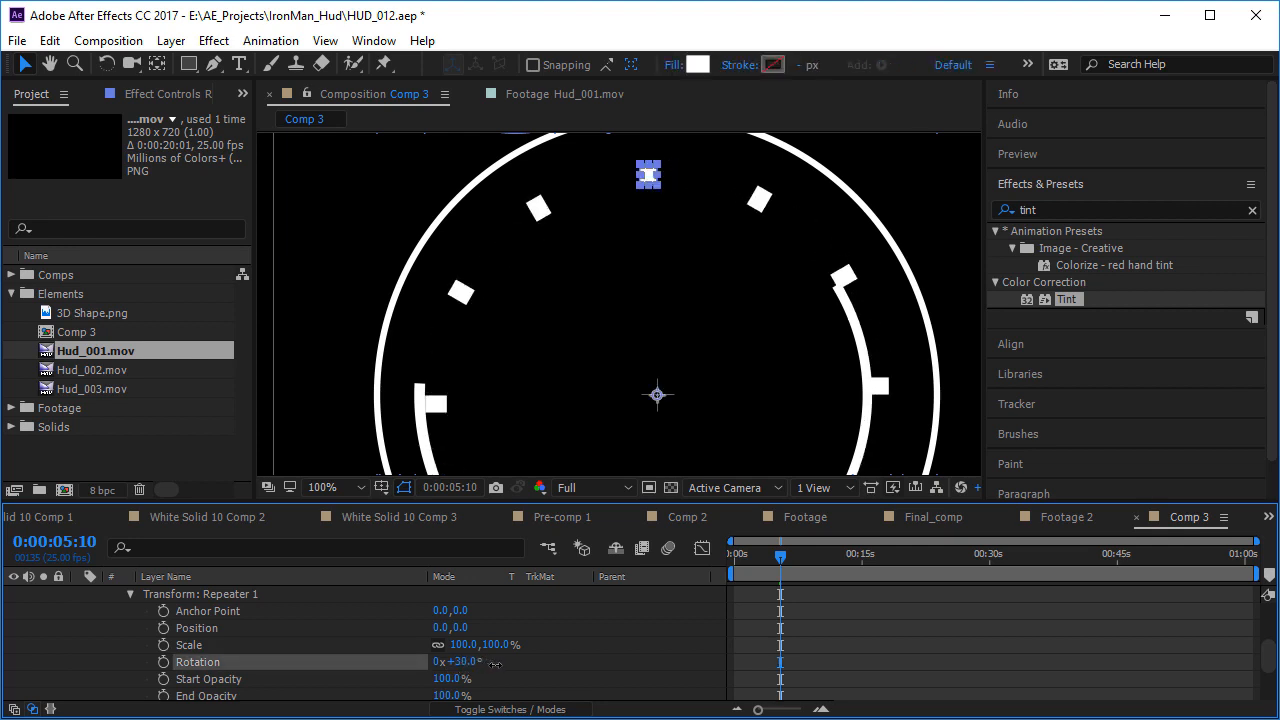
- Try a slightly different rotation for Repeater 1, and set it back to 30°
{"action": "left_click", "coordinate": [724, 340]}
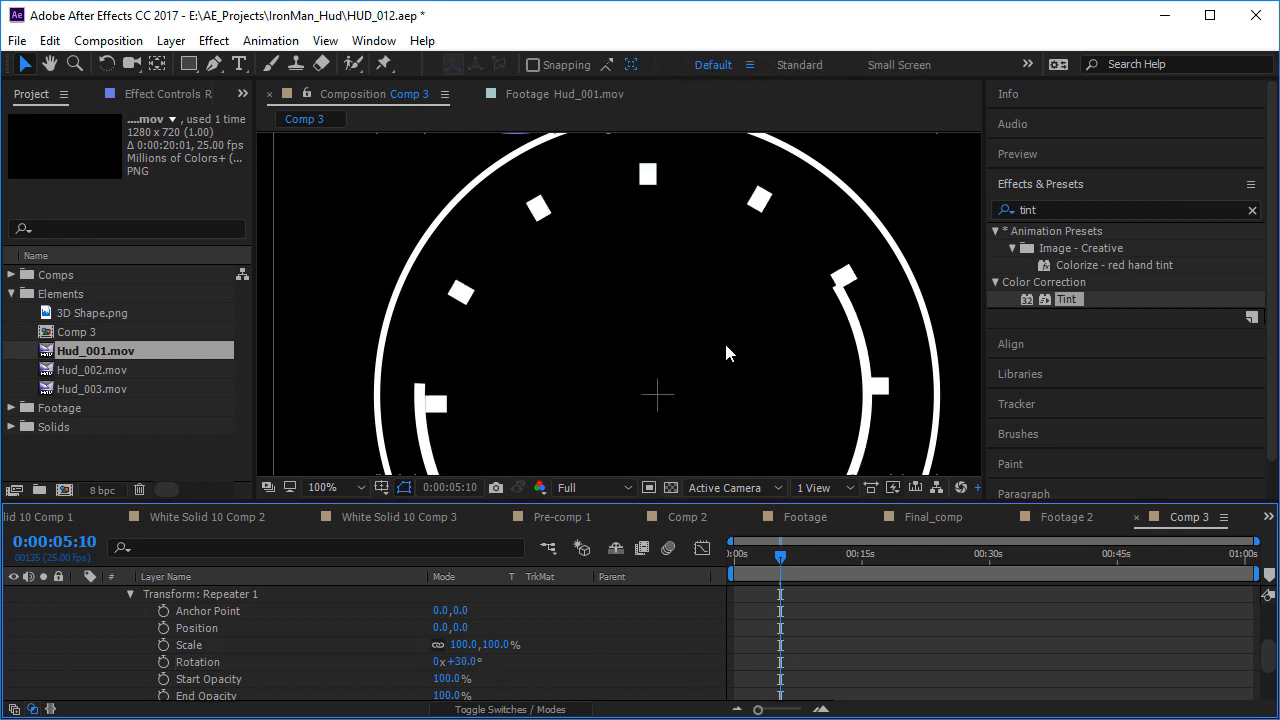
{"action": "scroll", "coordinate": [705, 347], "scroll_direction": "down", "scroll_amount": 2}
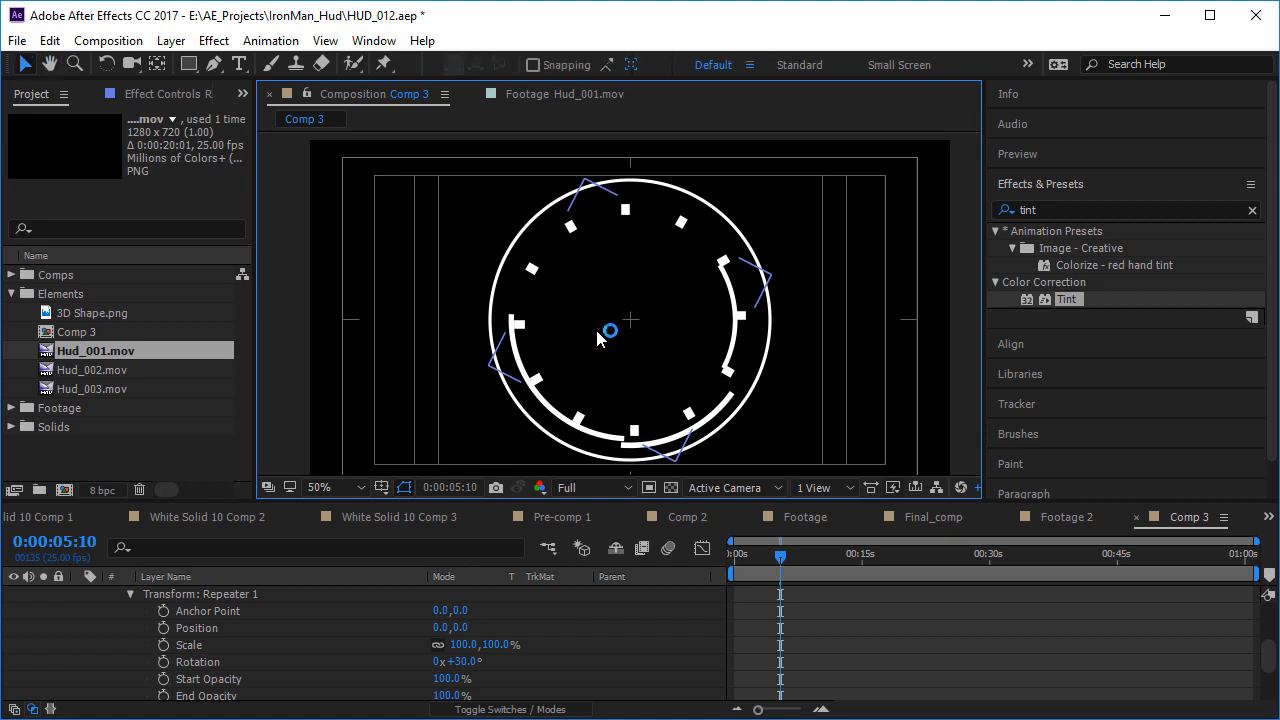
{"action": "scroll", "coordinate": [596, 327], "scroll_direction": "up", "scroll_amount": 2}
{"action": "mouse_move", "coordinate": [463, 661]}
{"action": "left_mouse_down"}
{"action": "mouse_move", "coordinate": [488, 677]}
{"action": "mouse_move", "coordinate": [477, 674]}
{"action": "left_mouse_up"}
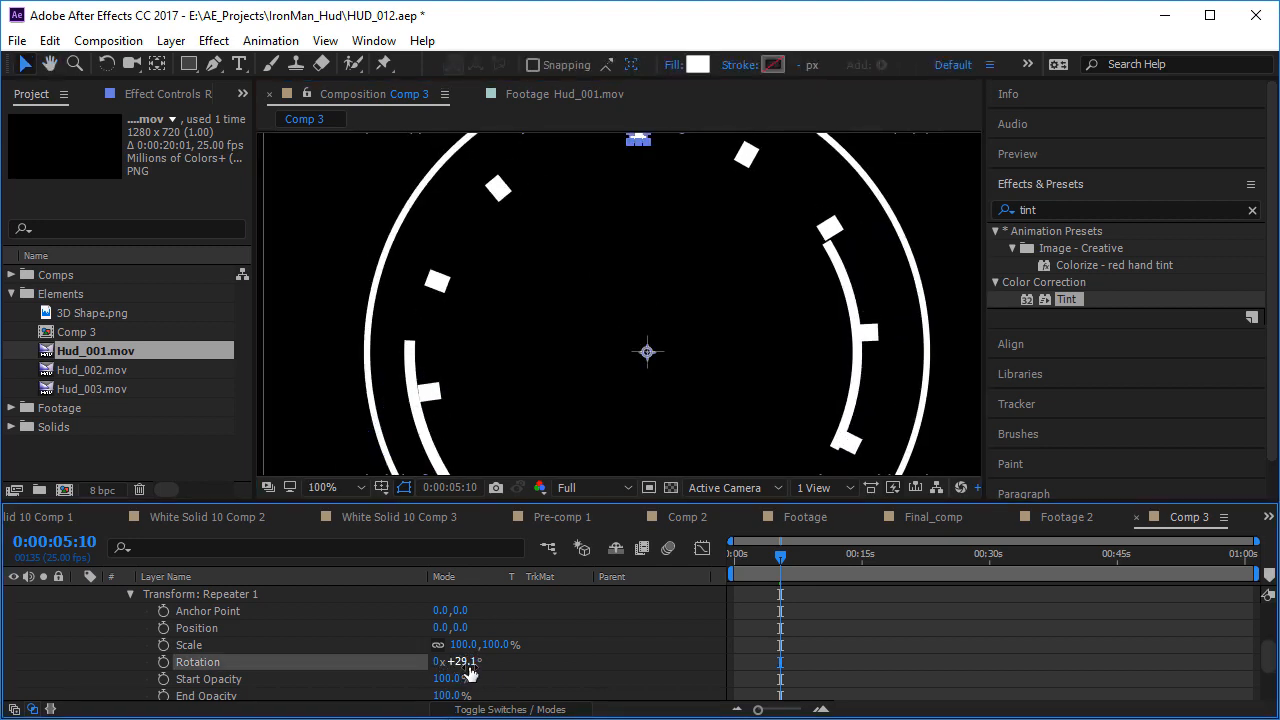
{"action": "left_click", "coordinate": [468, 663]}
{"action": "type", "text": "30"}
{"action": "key", "text": "Return"}
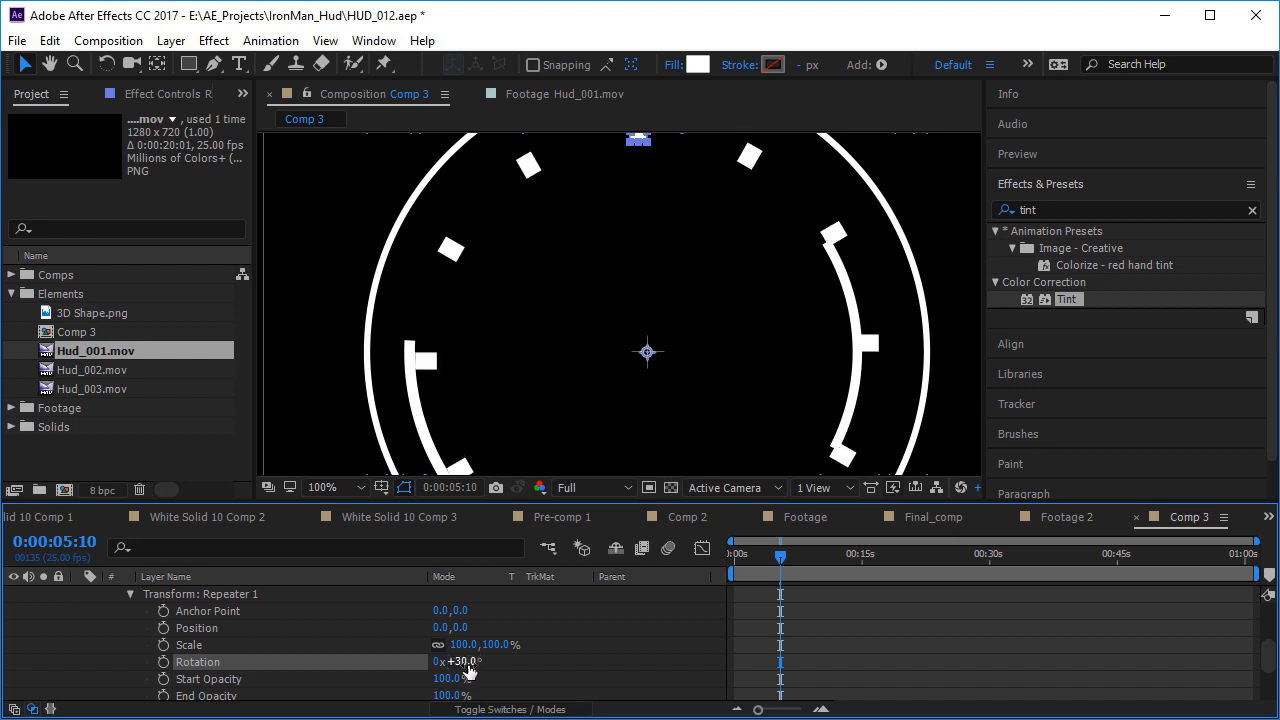
- Increase Repeater 1's copies to 35 and adjust its transform rotation to 31.7° to spread the rectangles around the ring
{"action": "scroll", "coordinate": [469, 671], "scroll_direction": "up", "scroll_amount": 1}
{"action": "left_click_drag", "start_coordinate": [440, 597], "coordinate": [453, 595]}
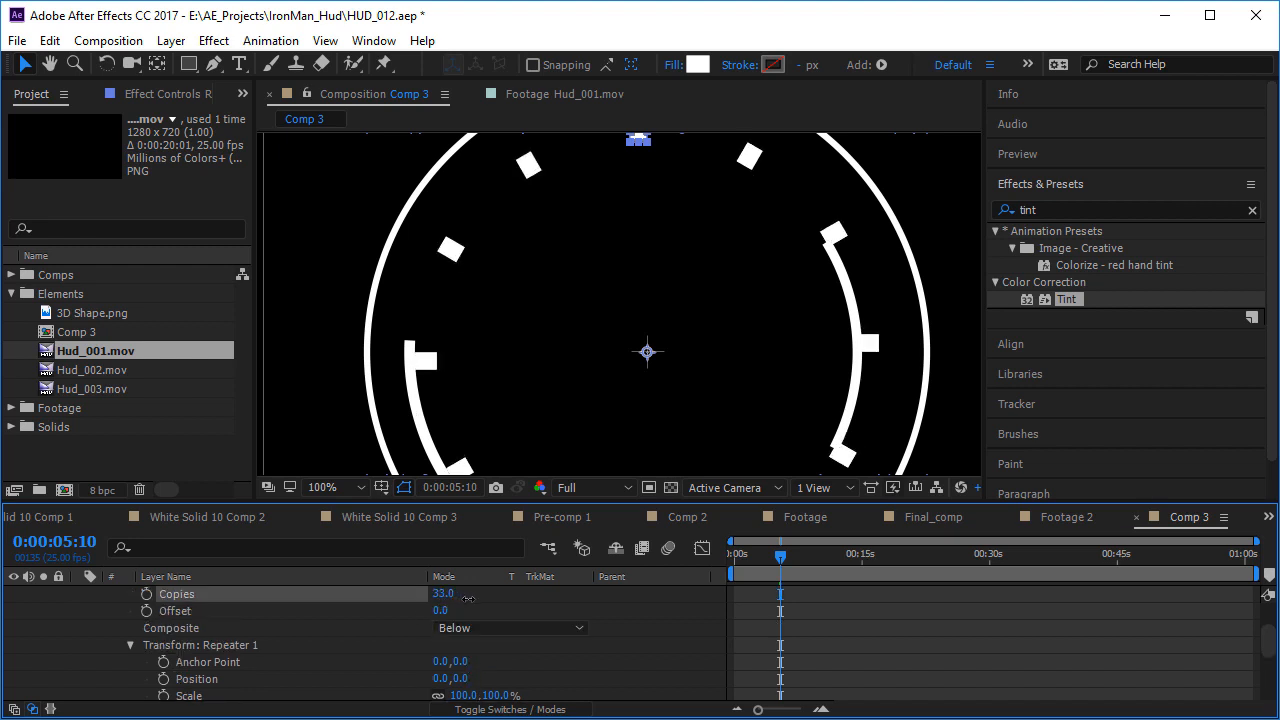
{"action": "scroll", "coordinate": [461, 611], "scroll_direction": "down", "scroll_amount": 1}
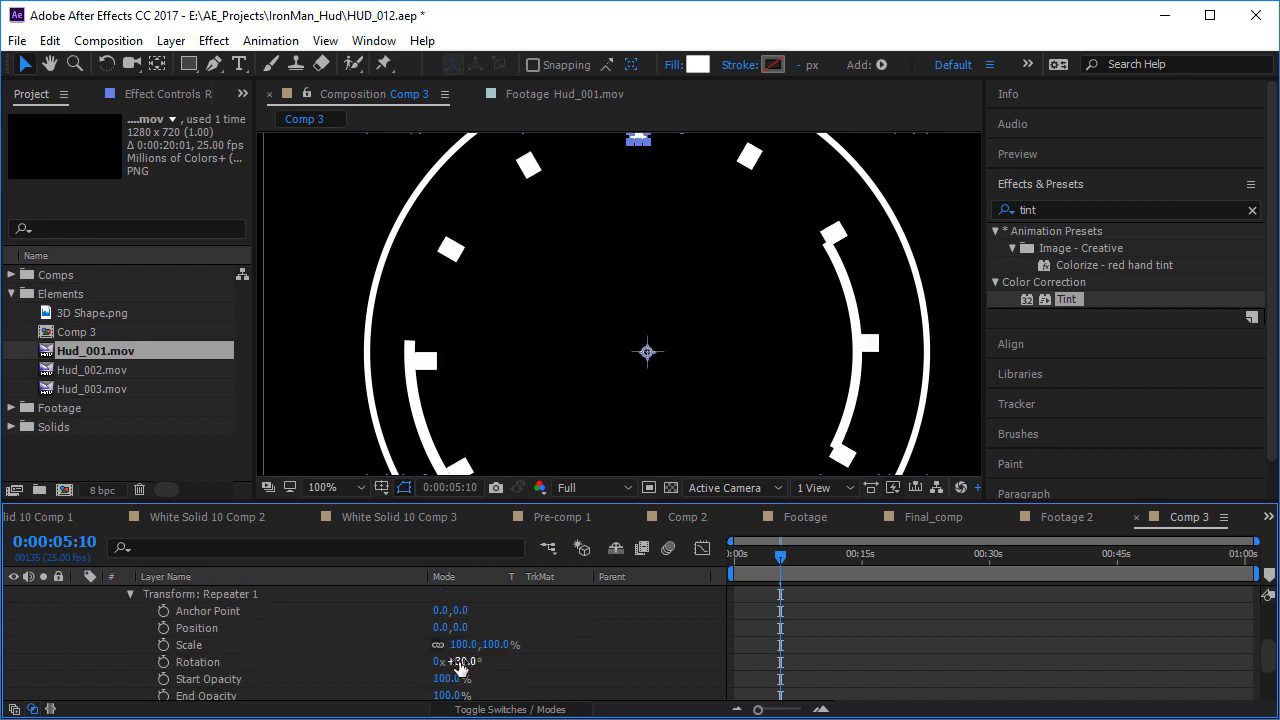
{"action": "left_click_drag", "start_coordinate": [475, 666], "coordinate": [470, 660]}
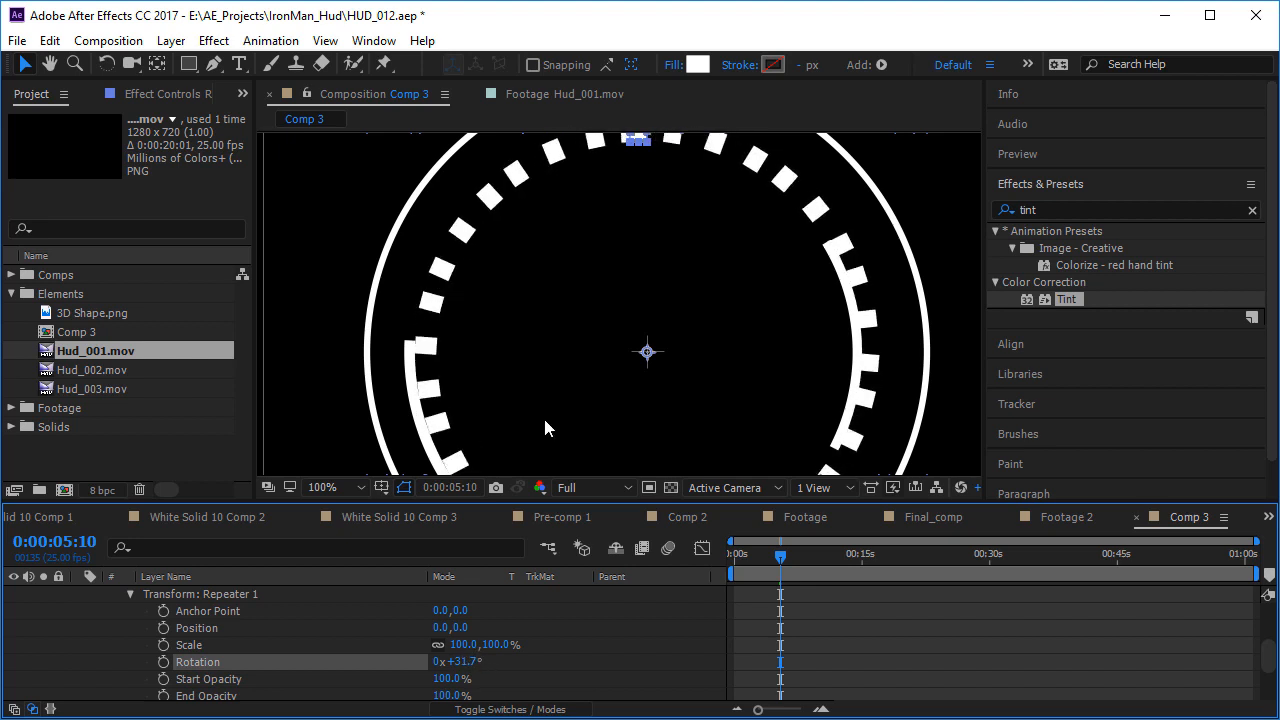
- Examine Repeater 1's copies and rotation values against the spacing of the rectangles in the ring
{"action": "scroll", "coordinate": [572, 356], "scroll_direction": "down", "scroll_amount": 3}
{"action": "scroll", "coordinate": [622, 320], "scroll_direction": "up", "scroll_amount": 3}
{"action": "key", "text": "h"}
{"action": "scroll", "coordinate": [175, 630], "scroll_direction": "up", "scroll_amount": 3}
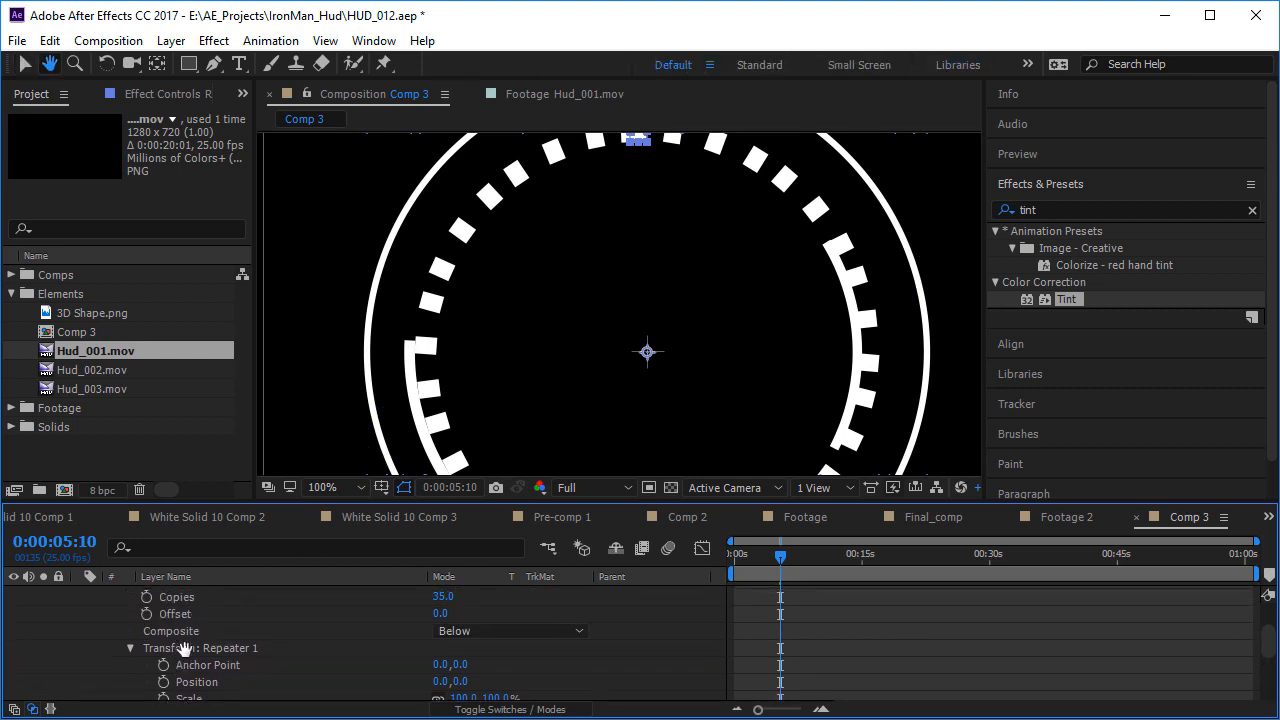
{"action": "scroll", "coordinate": [185, 648], "scroll_direction": "down", "scroll_amount": 3}
{"action": "key", "text": "v"}
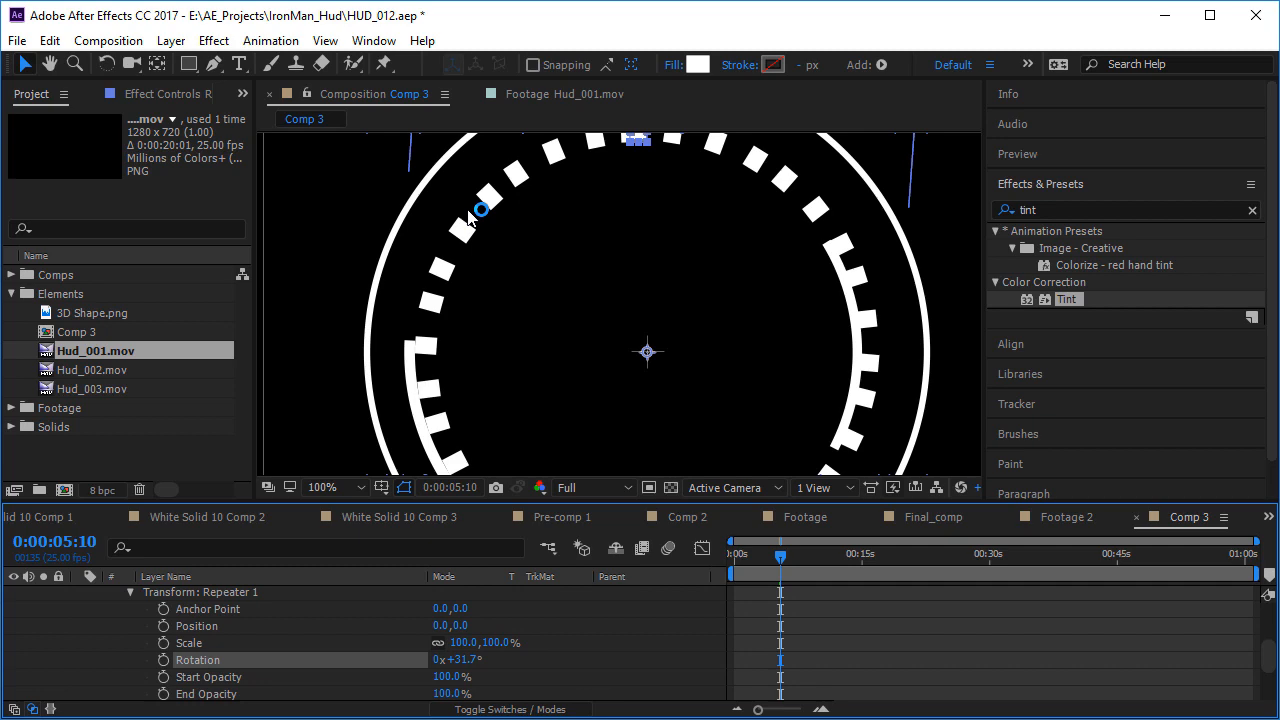
{"action": "key", "text": "super"}
{"action": "left_click", "coordinate": [712, 629]}
{"action": "scroll", "coordinate": [424, 640], "scroll_direction": "up", "scroll_amount": 1}
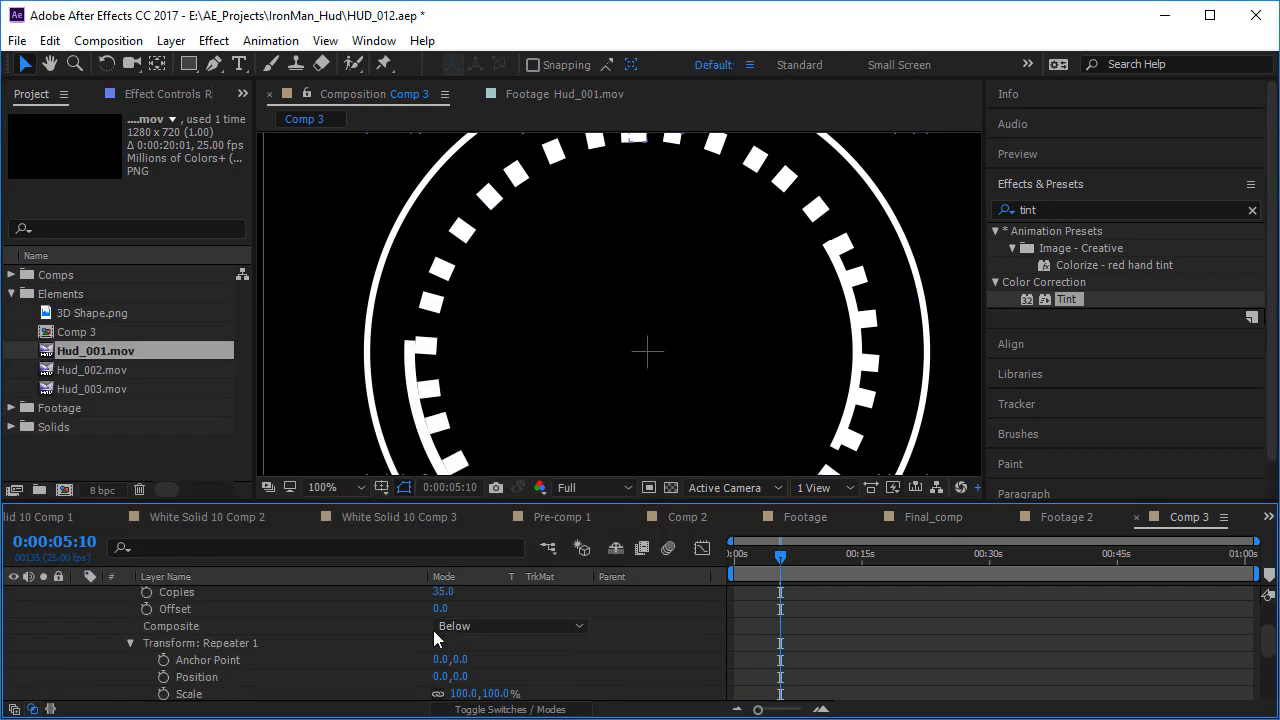
{"action": "scroll", "coordinate": [434, 631], "scroll_direction": "up", "scroll_amount": 1}
{"action": "left_click", "coordinate": [362, 641]}
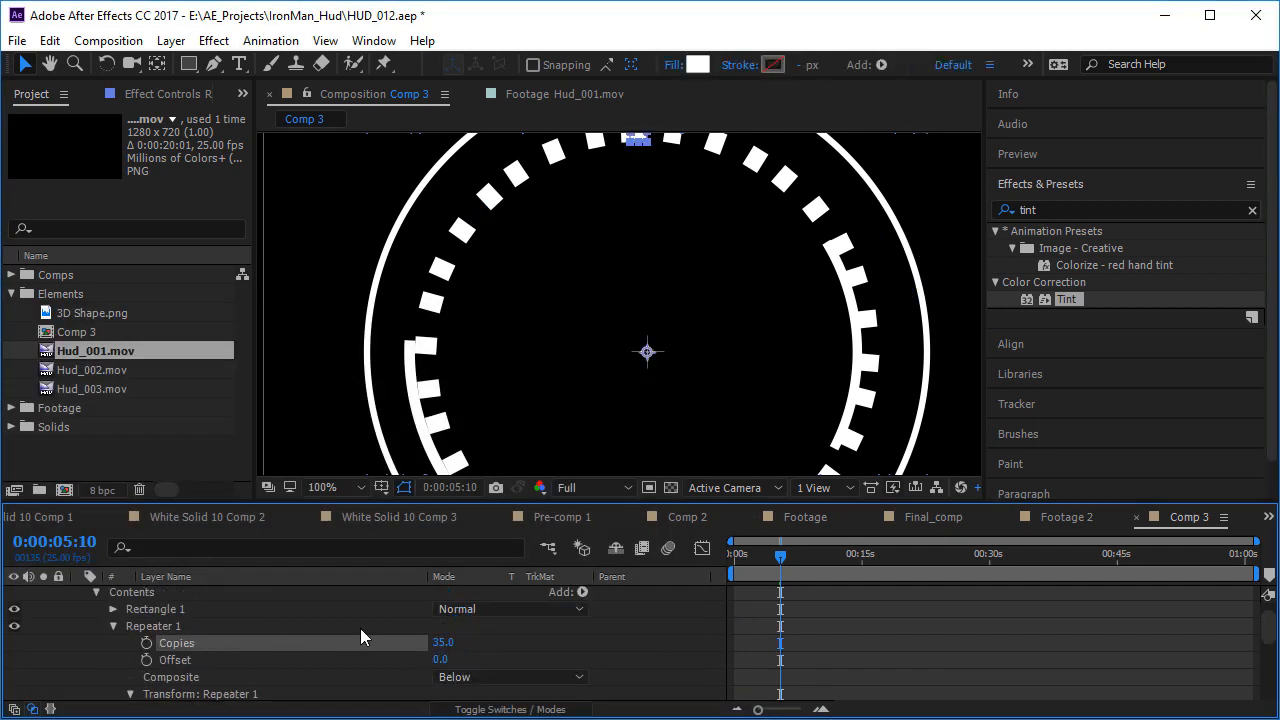
{"action": "scroll", "coordinate": [476, 656], "scroll_direction": "down", "scroll_amount": 2}
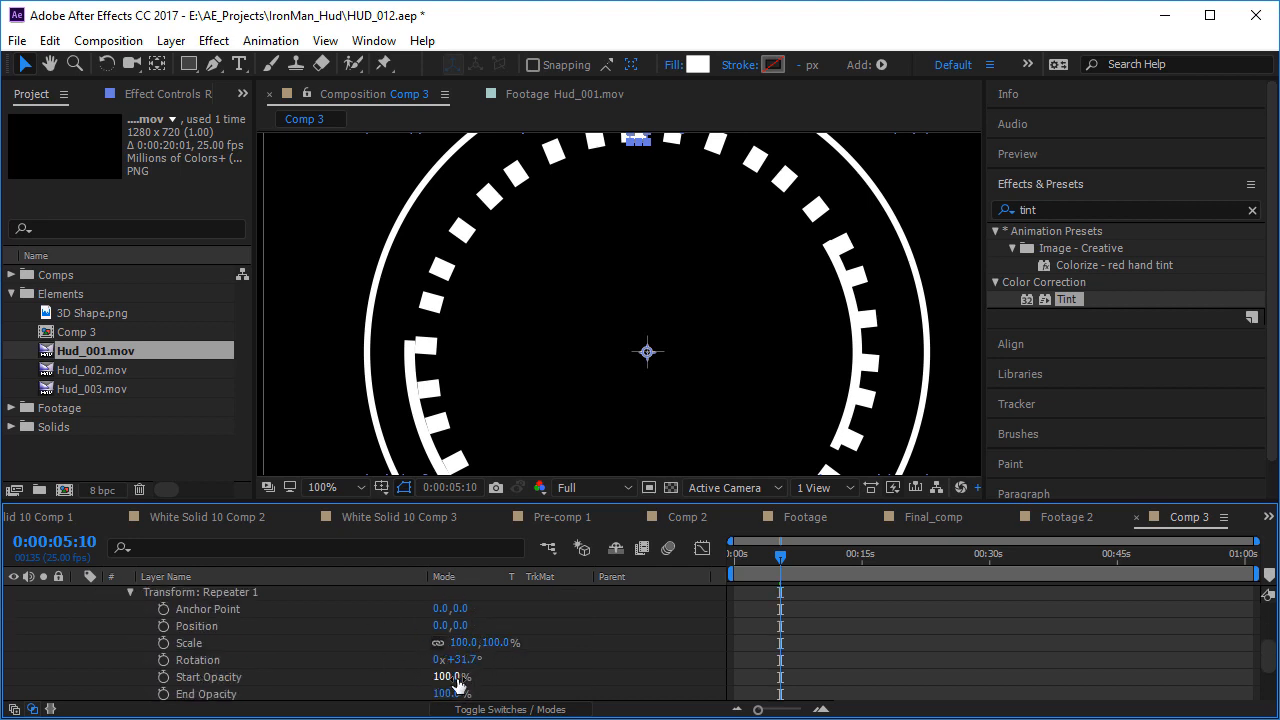
{"action": "left_click", "coordinate": [243, 660]}
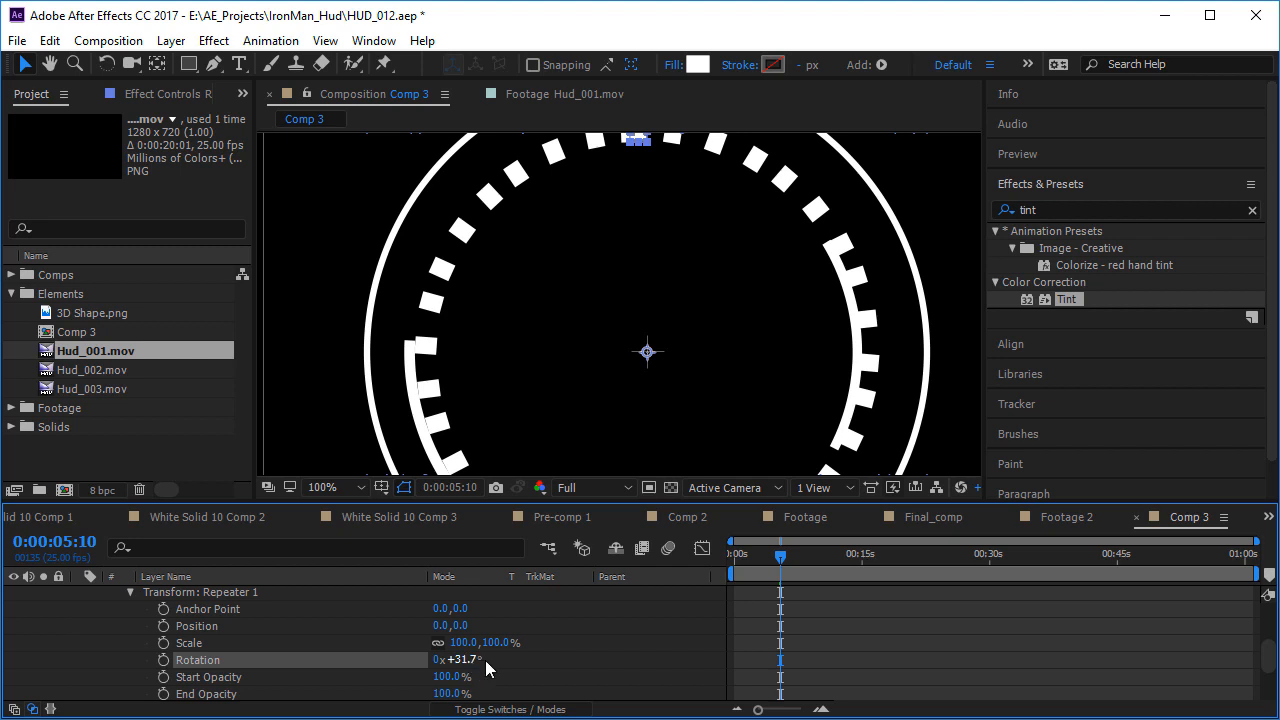
{"action": "left_click", "coordinate": [595, 658]}
{"action": "scroll", "coordinate": [595, 658], "scroll_direction": "up", "scroll_amount": 3}
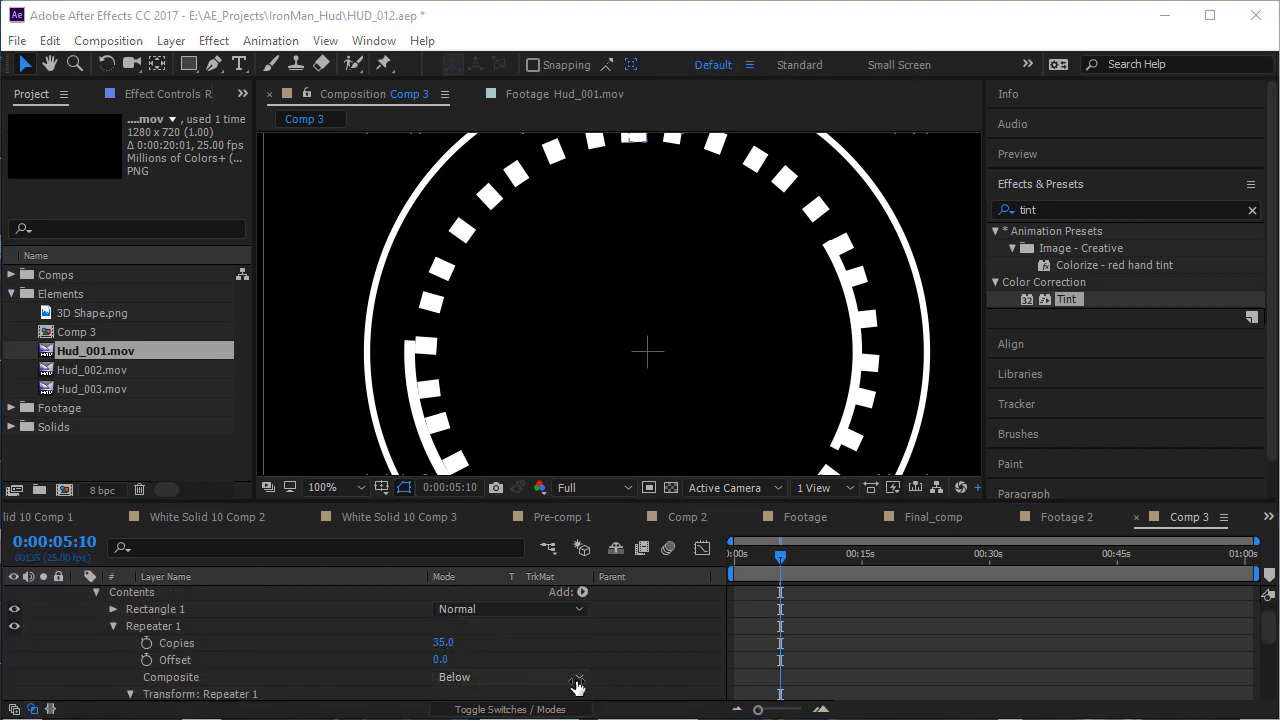
- Open Calculator and divide 360 by 35 to work out the rotation angle per copy
{"action": "key", "text": "XF86Calculator"}
{"action": "left_click_drag", "start_coordinate": [925, 233], "coordinate": [785, 141]}
{"action": "type", "text": "35"}
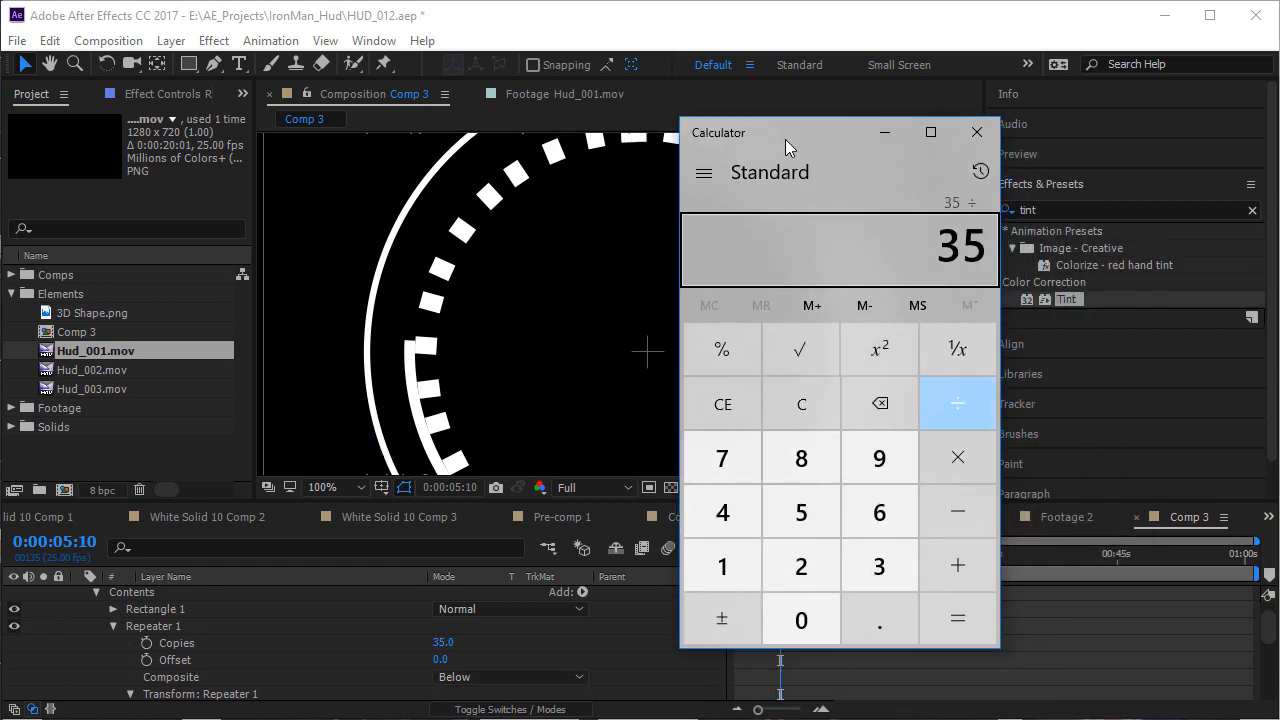
{"action": "type", "text": "/360"}
{"action": "key", "text": "Return"}
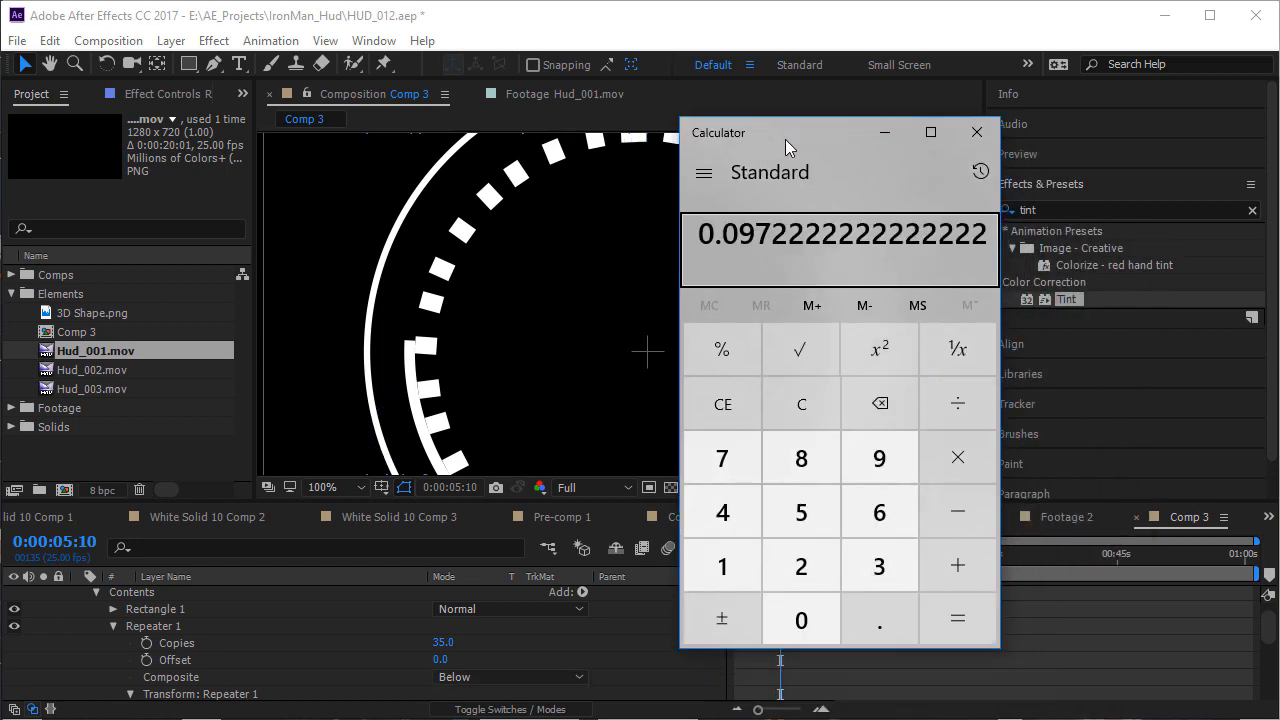
{"action": "type", "text": "360"}
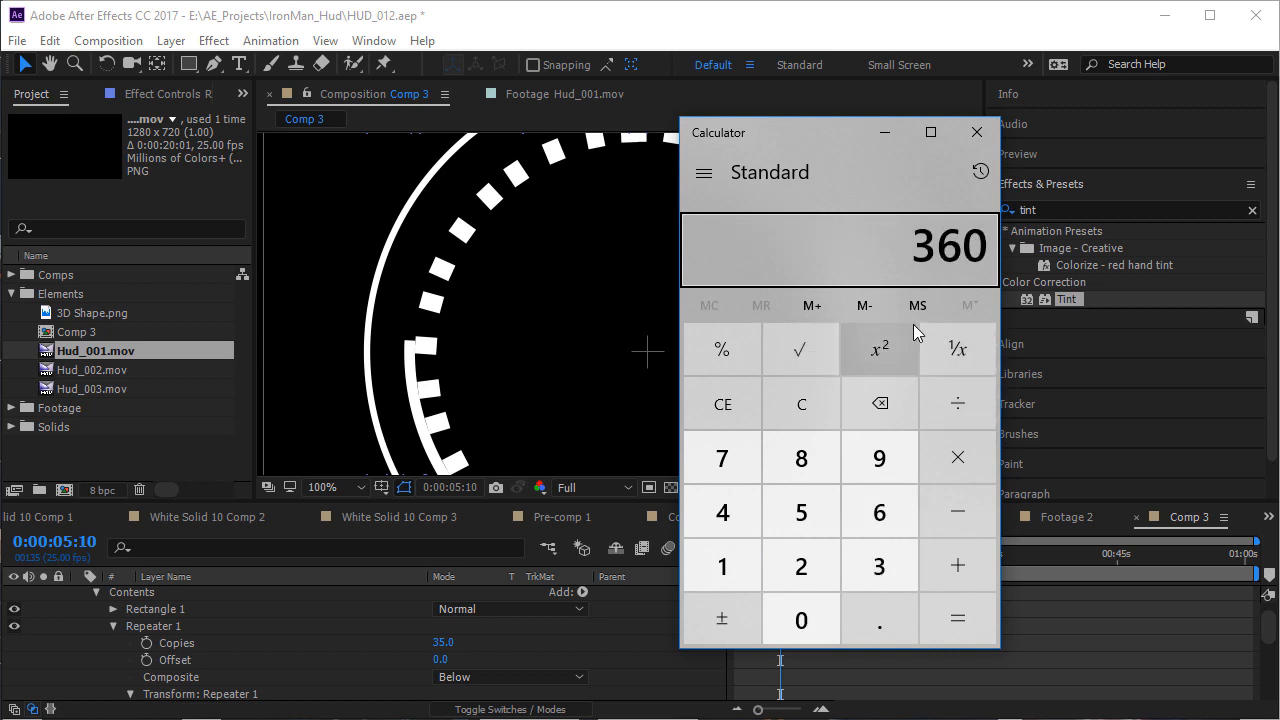
{"action": "type", "text": "/35"}
{"action": "key", "text": "Return"}
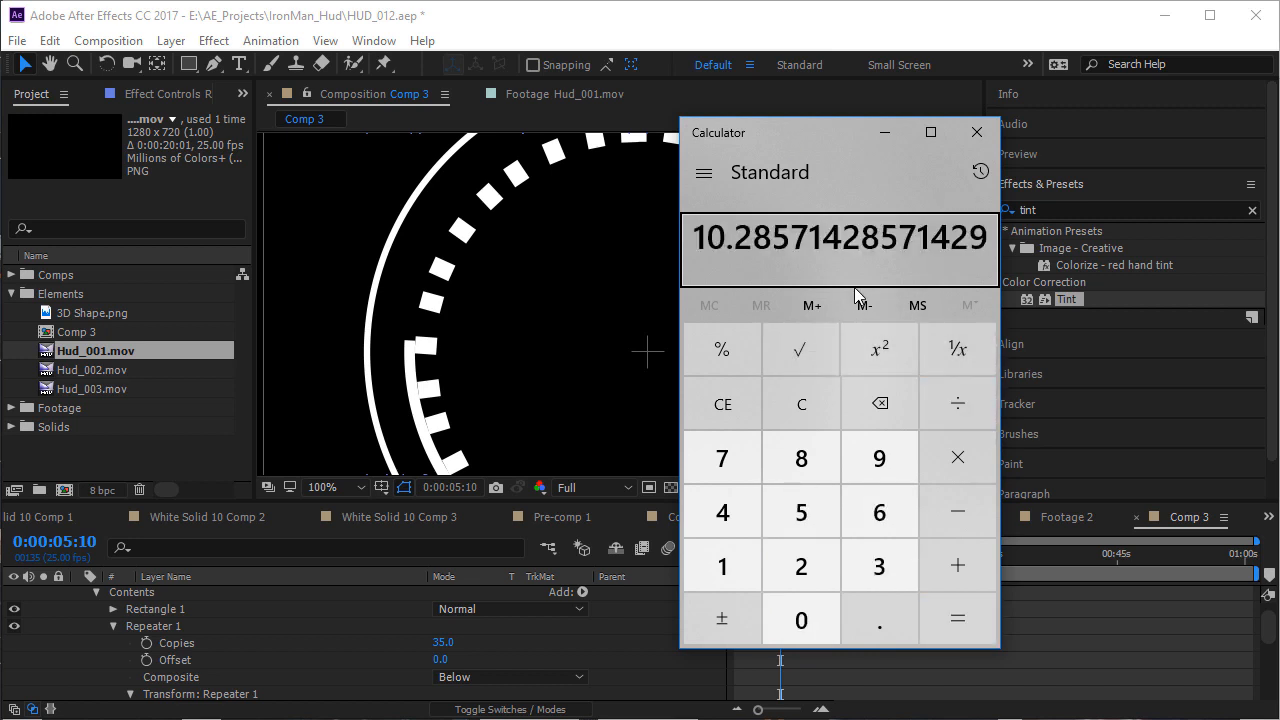
- Return to After Effects and set Repeater 1's transform rotation to 10°
{"action": "left_click", "coordinate": [619, 675]}
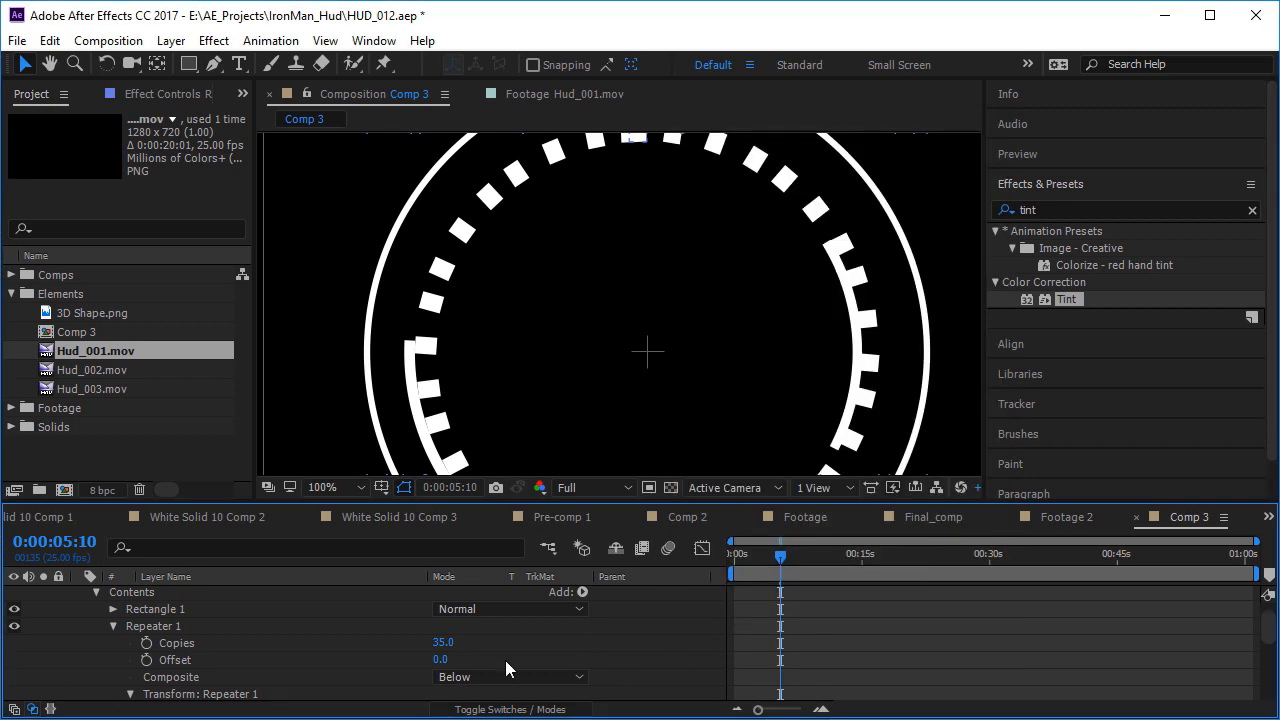
{"action": "scroll", "coordinate": [505, 660], "scroll_direction": "down", "scroll_amount": 3}
{"action": "left_click", "coordinate": [466, 659]}
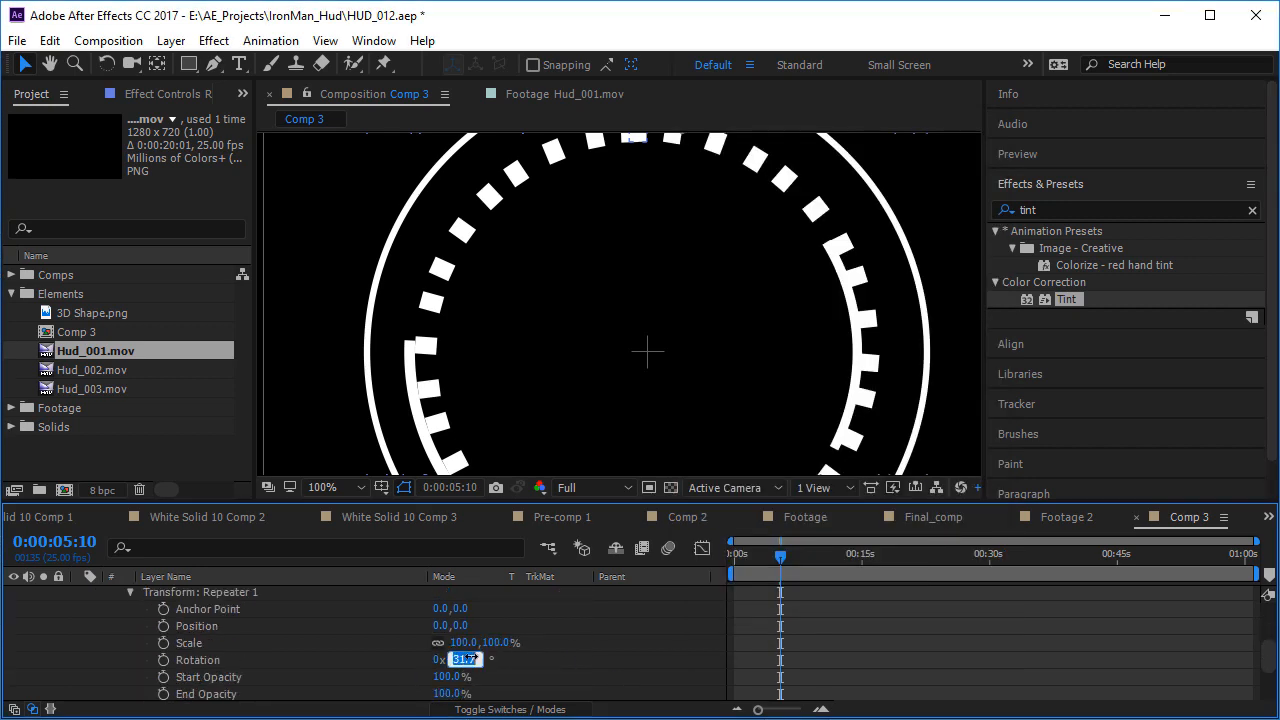
{"action": "type", "text": "10"}
{"action": "key", "text": "Return"}
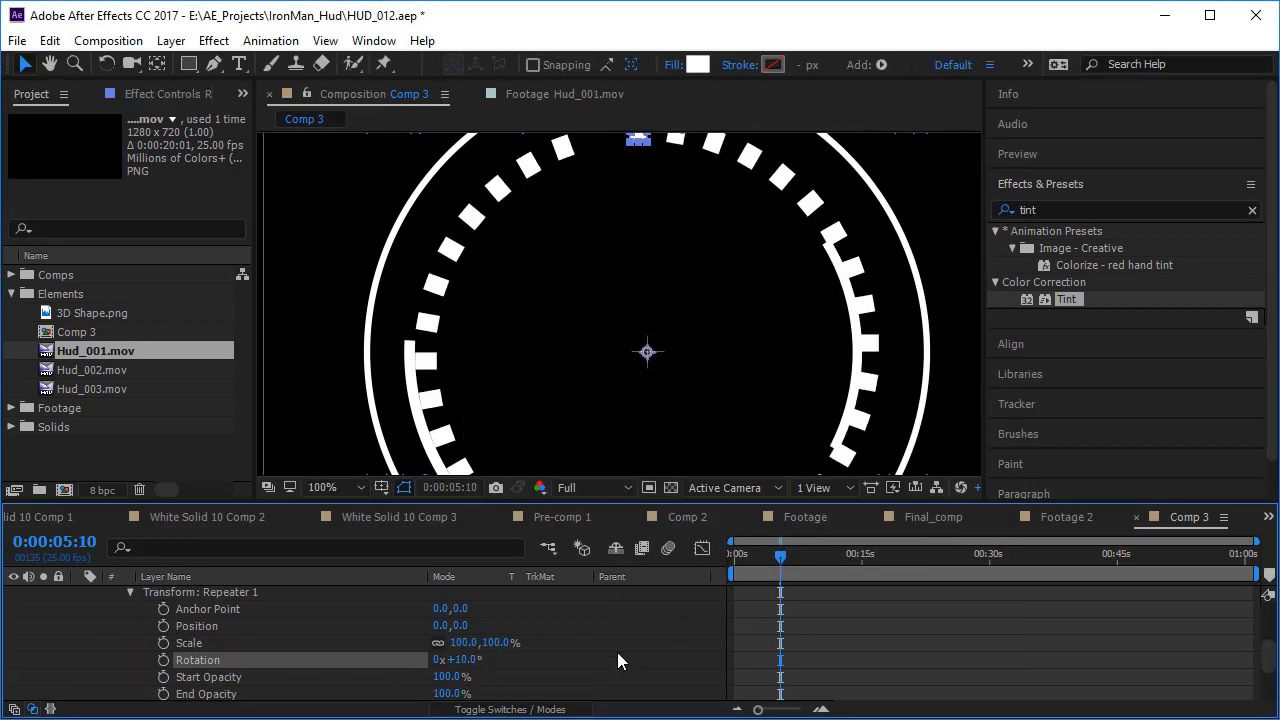
- Set Repeater 1's transform rotation to 10.2° to narrow the gap in the rectangle ring
{"action": "scroll", "coordinate": [749, 256], "scroll_direction": "down", "scroll_amount": 2}
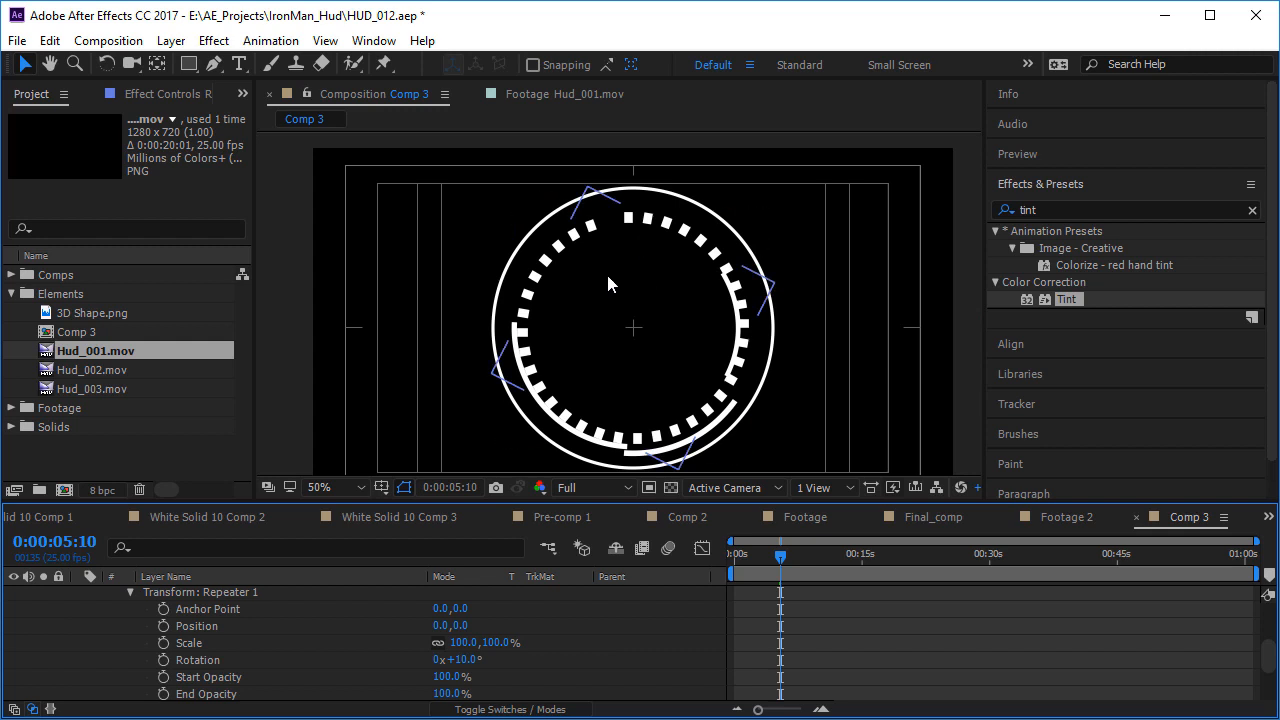
{"action": "left_click", "coordinate": [470, 660]}
{"action": "type", "text": "10.2"}
{"action": "key", "text": "Return"}
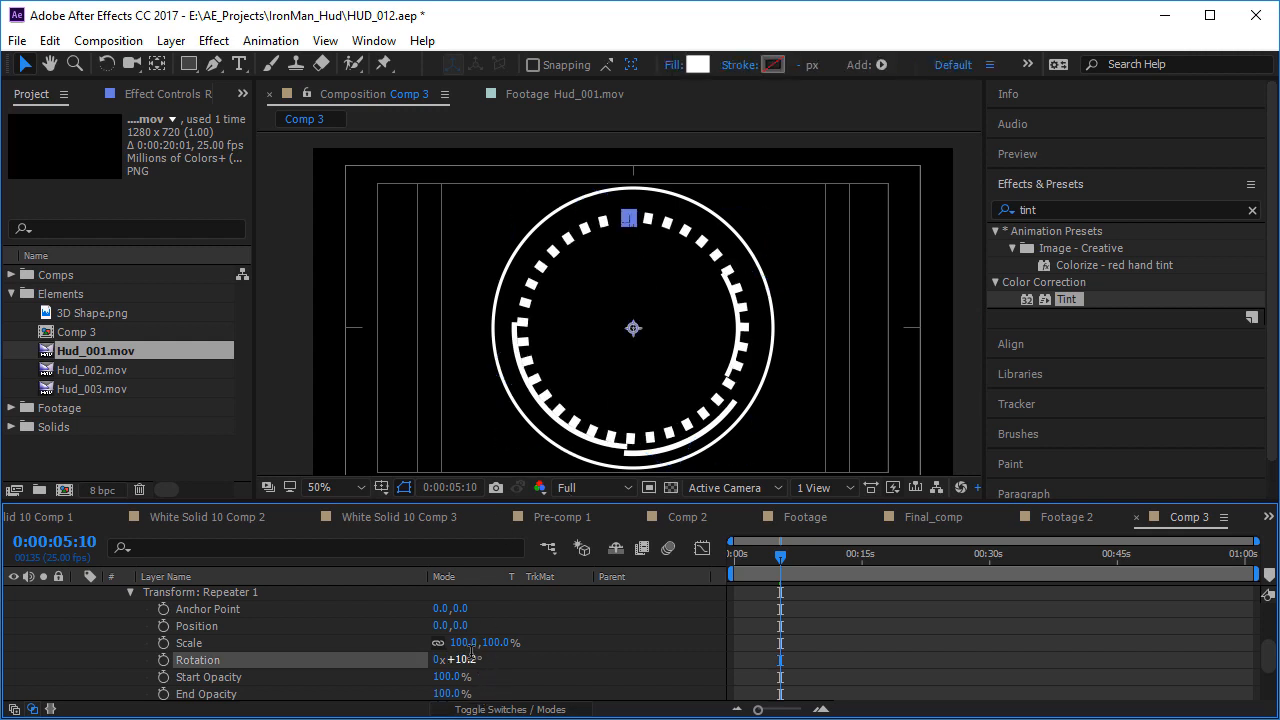
{"action": "scroll", "coordinate": [621, 298], "scroll_direction": "up", "scroll_amount": 2}
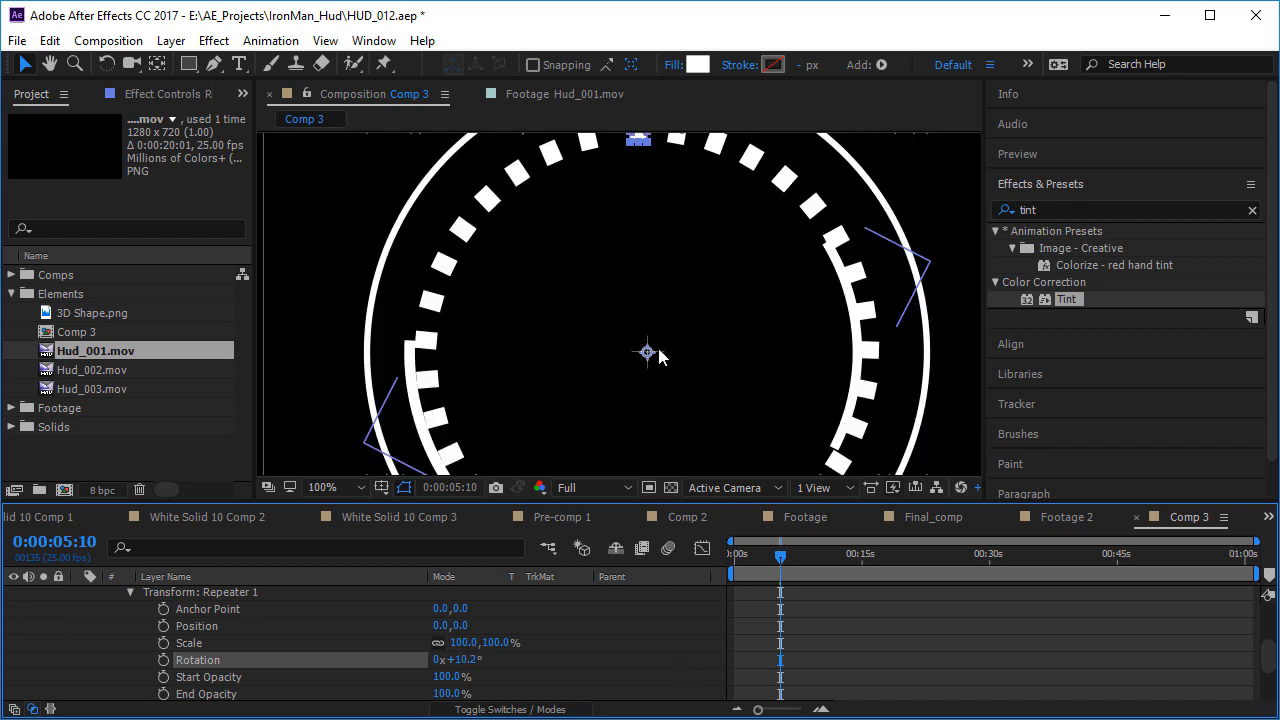
{"action": "left_click", "coordinate": [660, 600]}
{"action": "scroll", "coordinate": [571, 259], "scroll_direction": "down", "scroll_amount": 2}
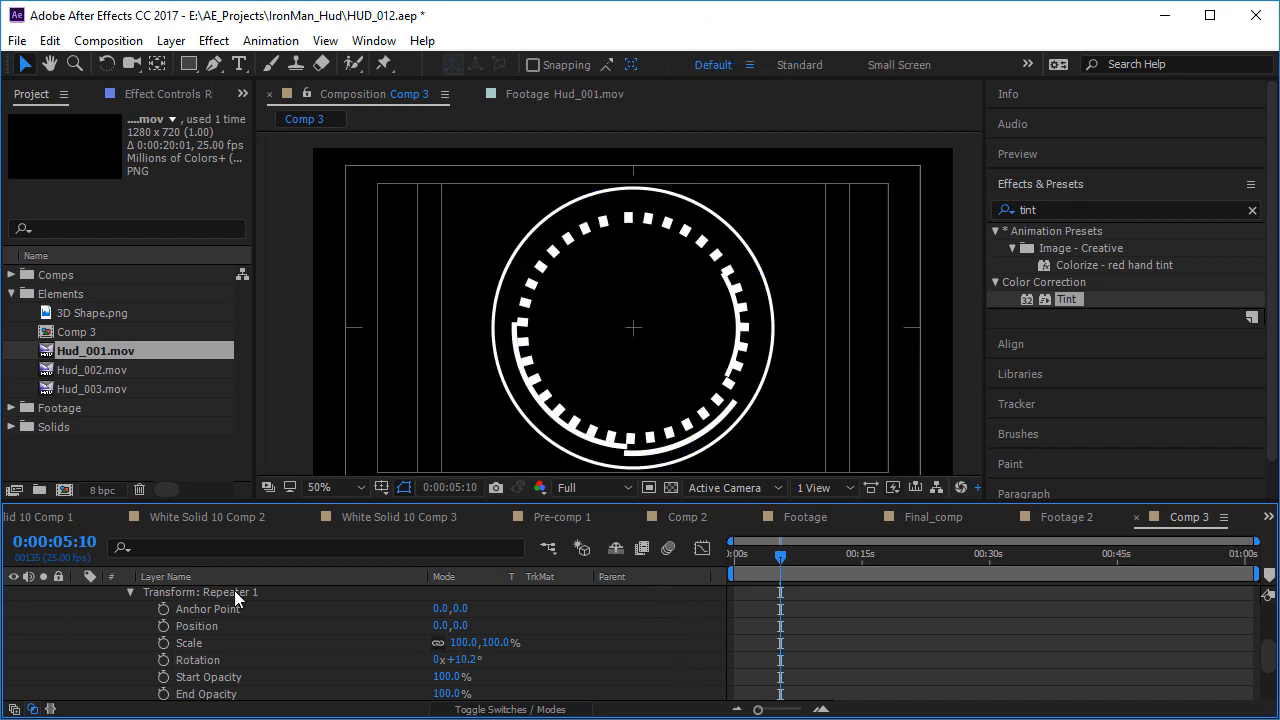
- Expand Rectangle Path 1 in the Rectangle layer, unlink its size proportions, and set its size to 25 by 37
{"action": "scroll", "coordinate": [177, 639], "scroll_direction": "up", "scroll_amount": 3}
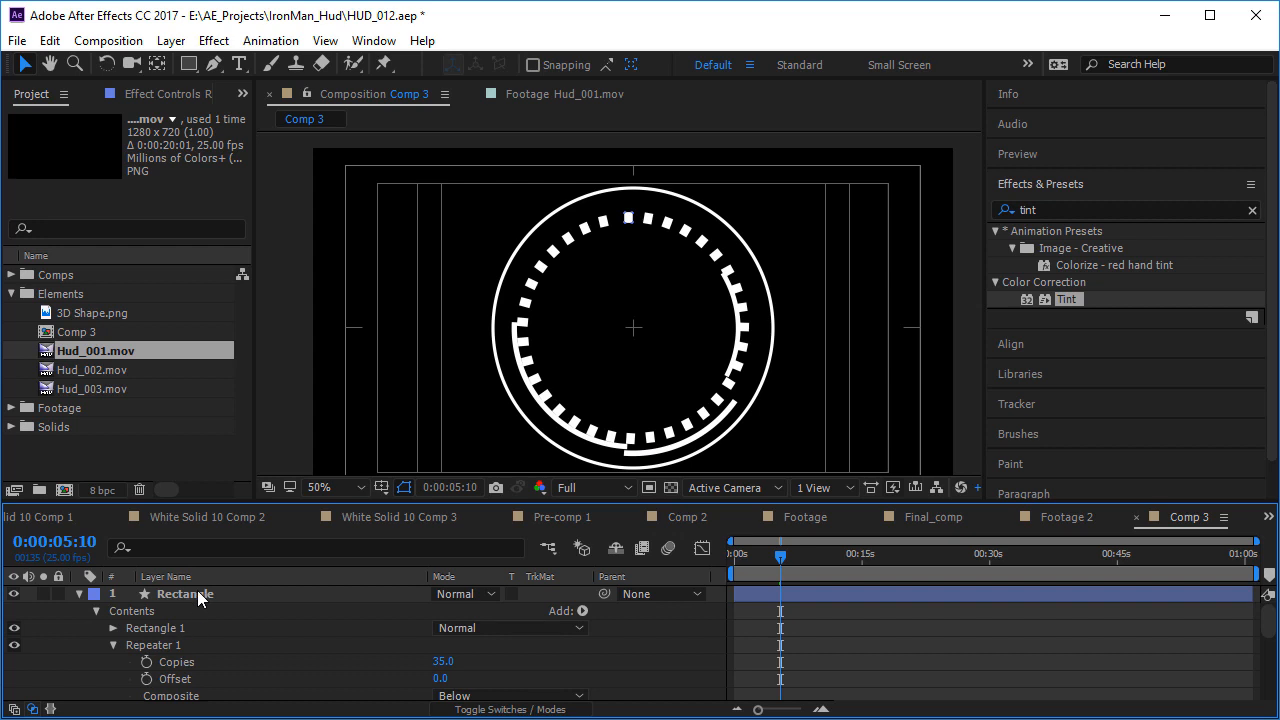
{"action": "left_click", "coordinate": [197, 597]}
{"action": "scroll", "coordinate": [601, 270], "scroll_direction": "up", "scroll_amount": 2}
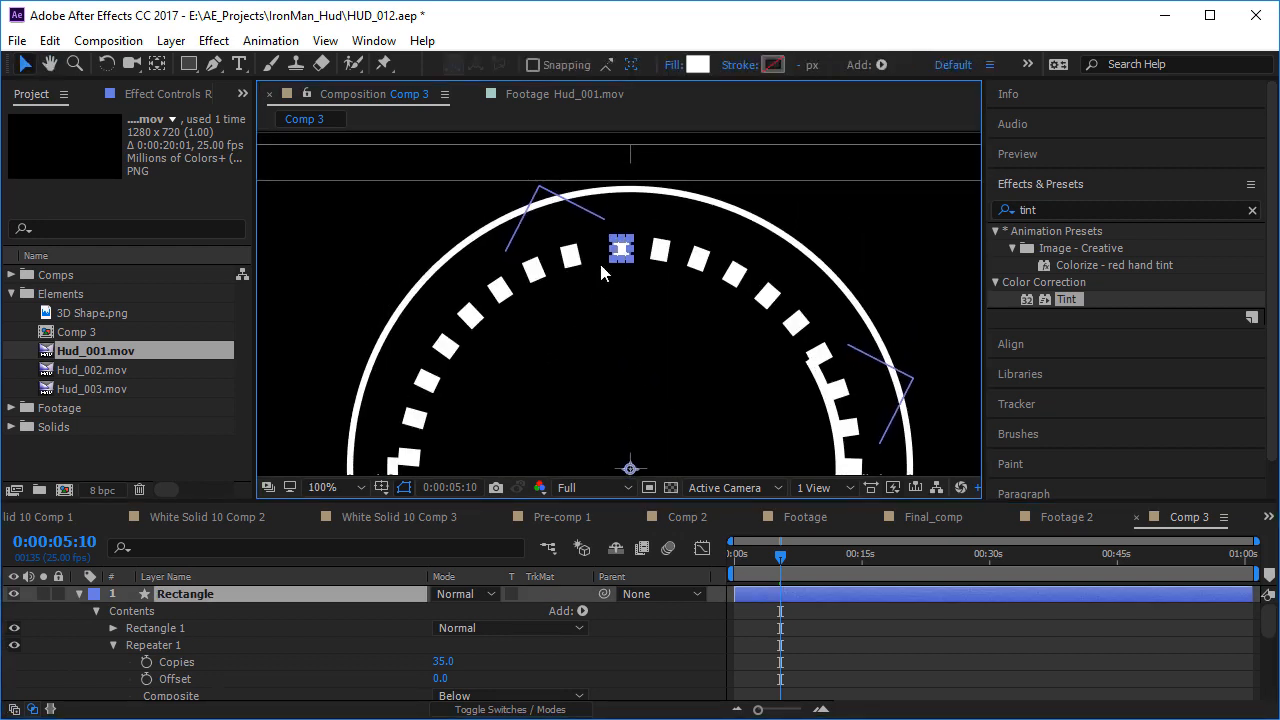
{"action": "scroll", "coordinate": [601, 270], "scroll_direction": "up", "scroll_amount": 2}
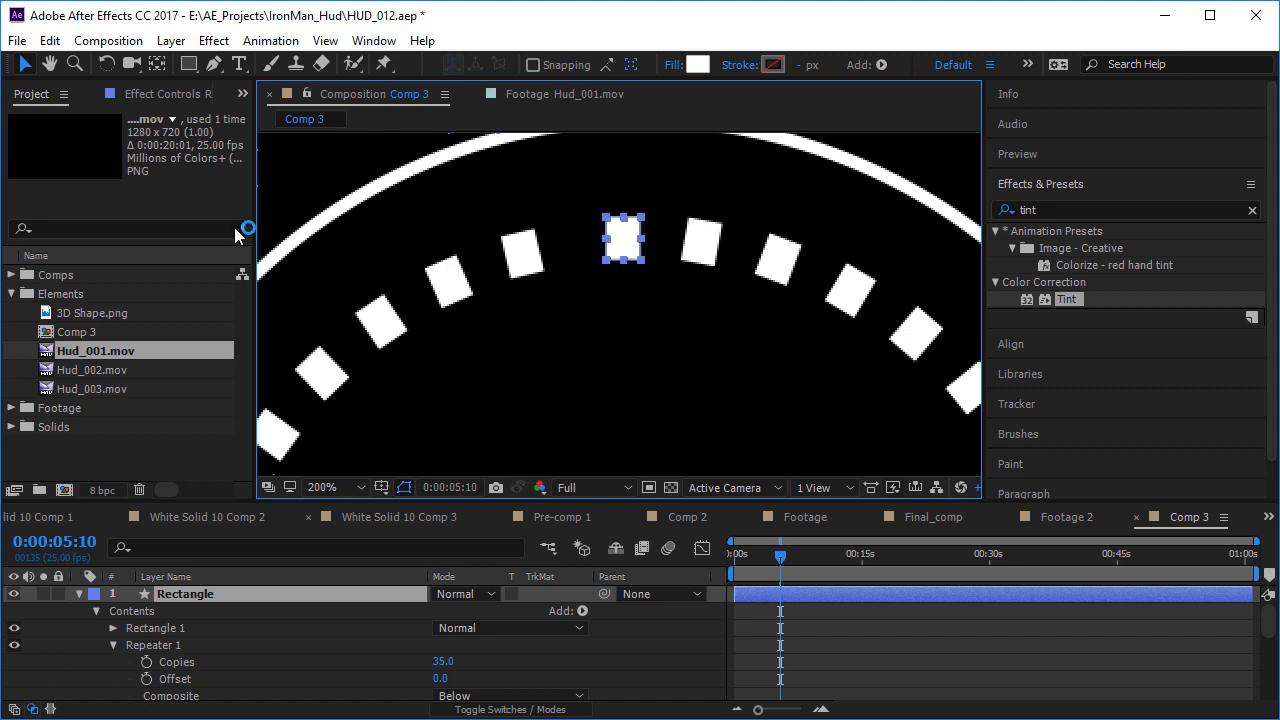
{"action": "left_click", "coordinate": [188, 64]}
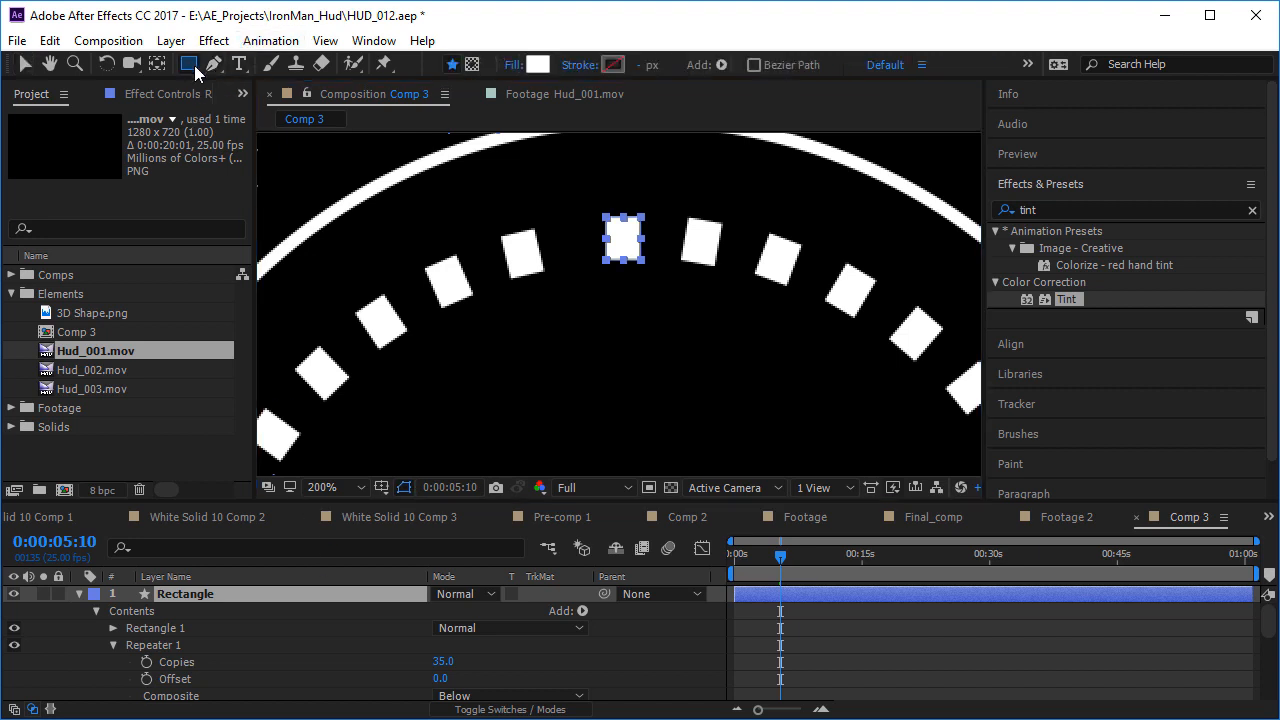
{"action": "key", "text": "v"}
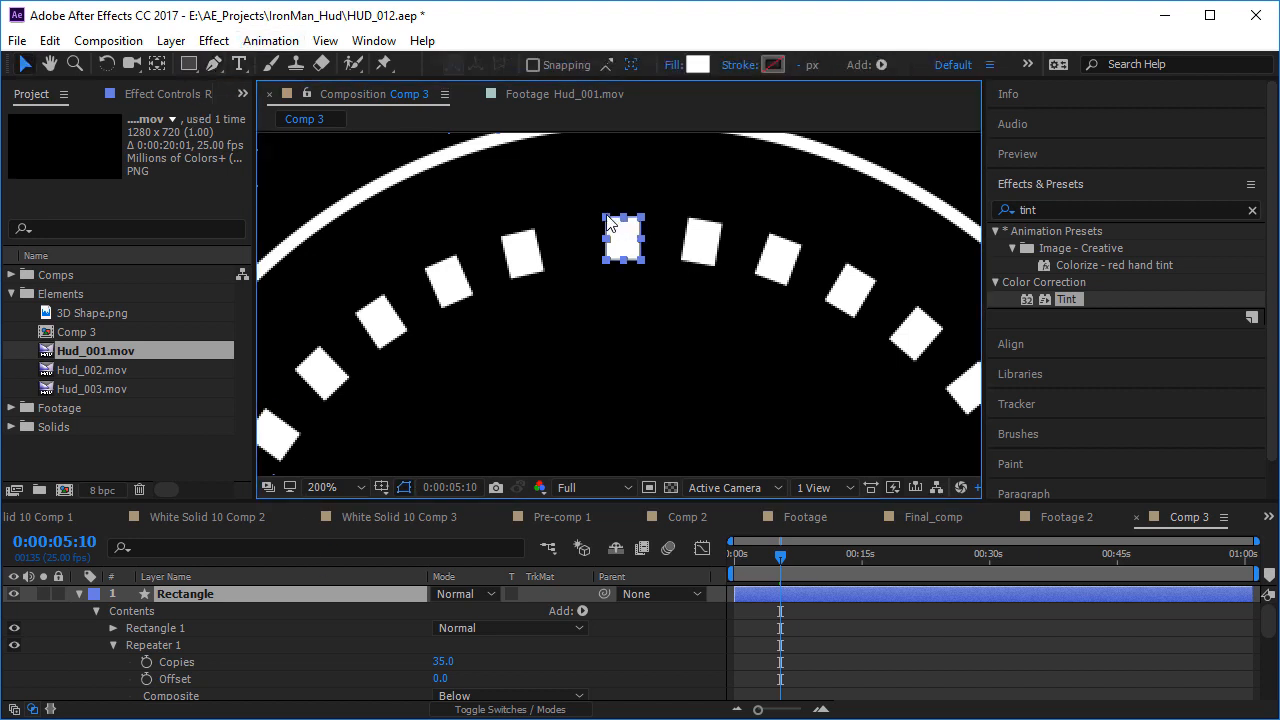
{"action": "left_click", "coordinate": [113, 628]}
{"action": "left_click", "coordinate": [130, 640]}
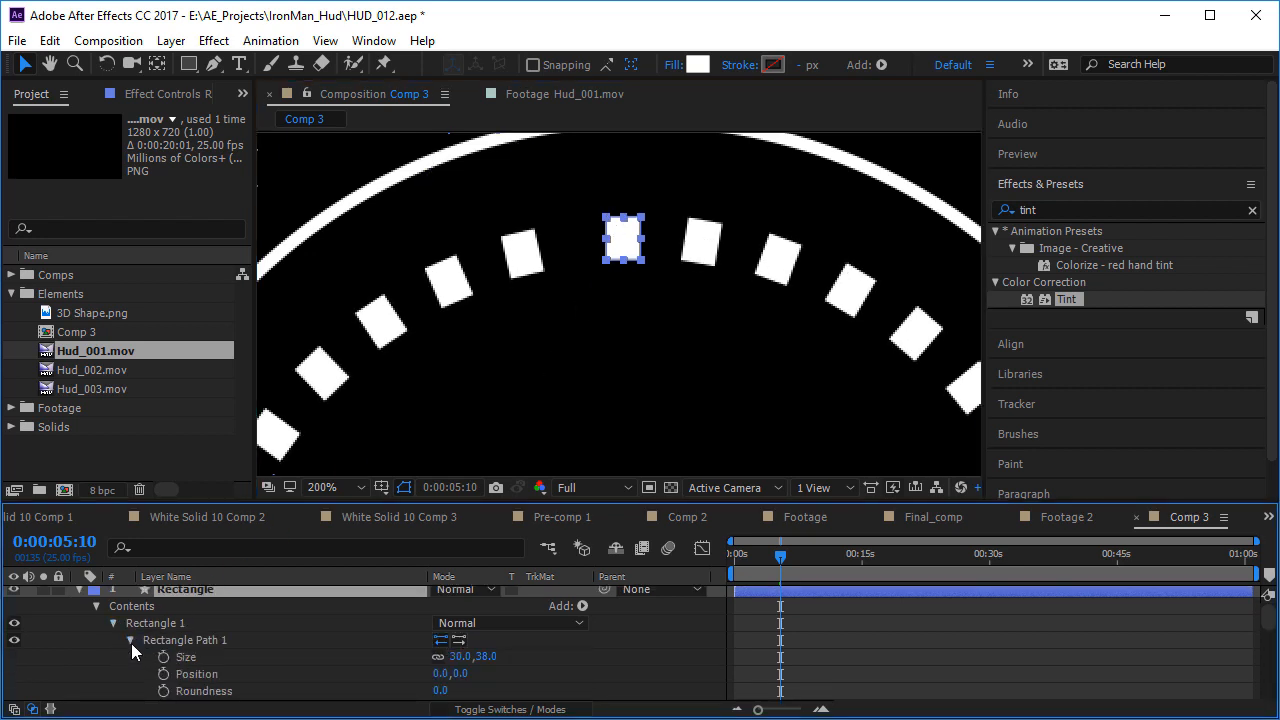
{"action": "left_click", "coordinate": [441, 659]}
{"action": "mouse_move", "coordinate": [459, 660]}
{"action": "left_mouse_down"}
{"action": "mouse_move", "coordinate": [439, 673]}
{"action": "mouse_move", "coordinate": [486, 659]}
{"action": "mouse_move", "coordinate": [467, 660]}
{"action": "mouse_move", "coordinate": [475, 653]}
{"action": "left_mouse_up"}
{"action": "left_click", "coordinate": [593, 620]}
{"action": "scroll", "coordinate": [624, 323], "scroll_direction": "down", "scroll_amount": 2}
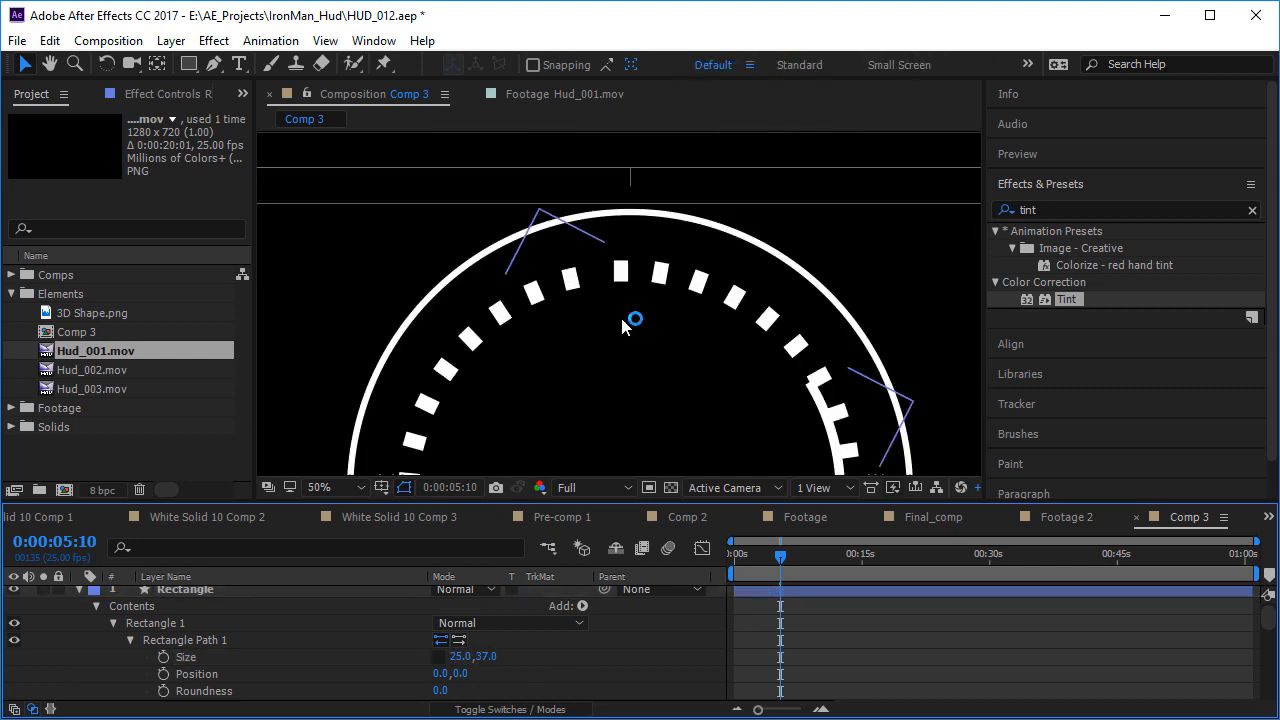
- Scale the Rectangle layer to 83% so its ring sits inside the arcs, and preview the animation
{"action": "scroll", "coordinate": [622, 340], "scroll_direction": "down", "scroll_amount": 2}
{"action": "scroll", "coordinate": [136, 622], "scroll_direction": "up", "scroll_amount": 1}
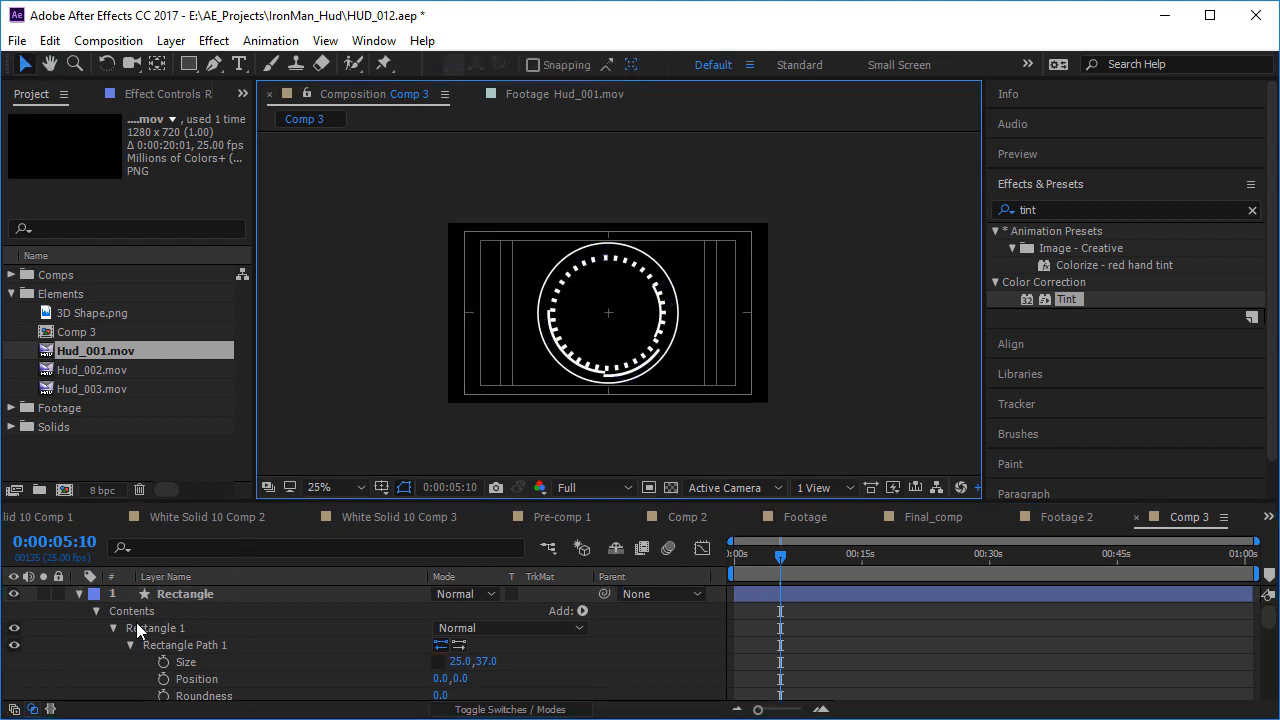
{"action": "left_click", "coordinate": [79, 594]}
{"action": "left_click", "coordinate": [210, 594]}
{"action": "scroll", "coordinate": [631, 318], "scroll_direction": "up", "scroll_amount": 1}
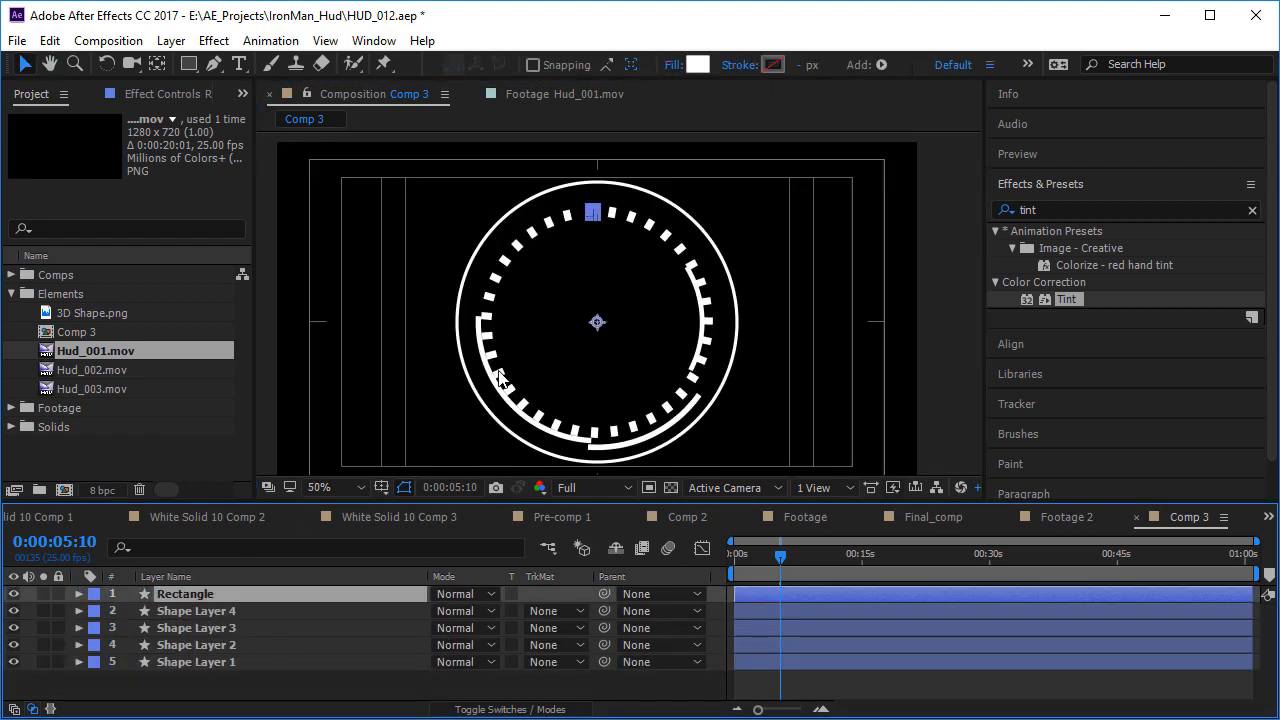
{"action": "key", "text": "s"}
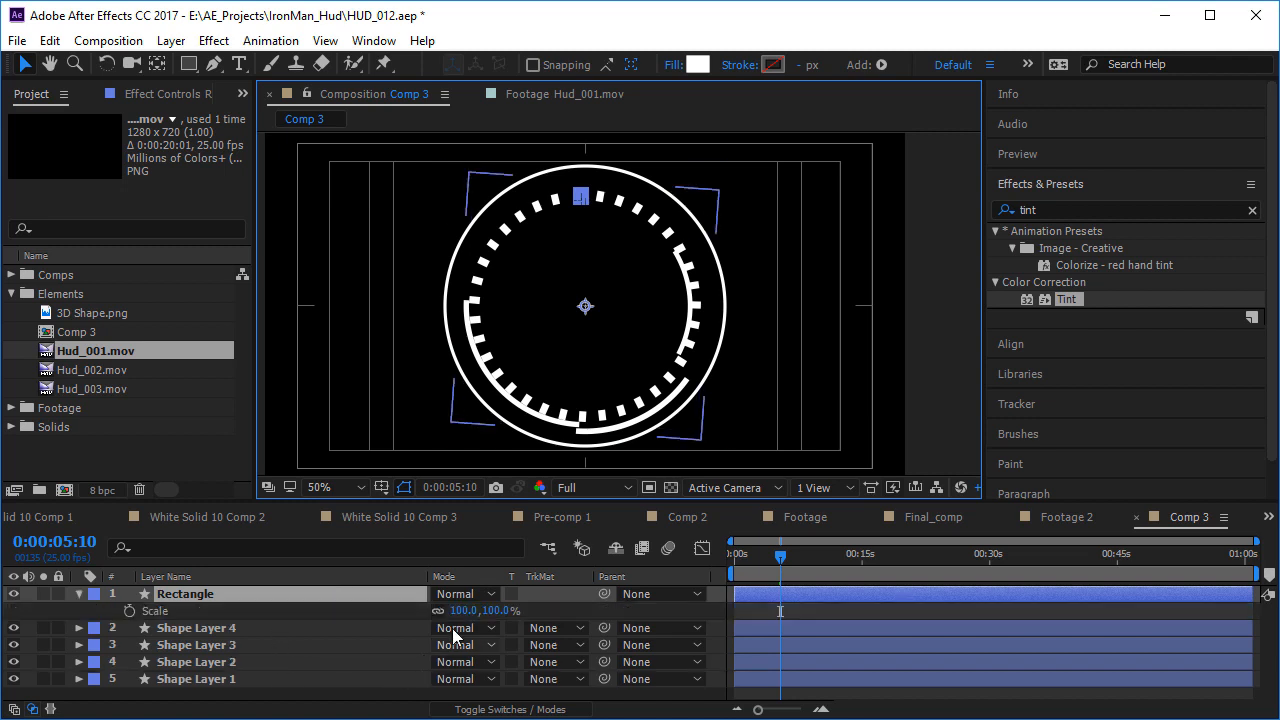
{"action": "left_click_drag", "start_coordinate": [455, 610], "coordinate": [447, 615]}
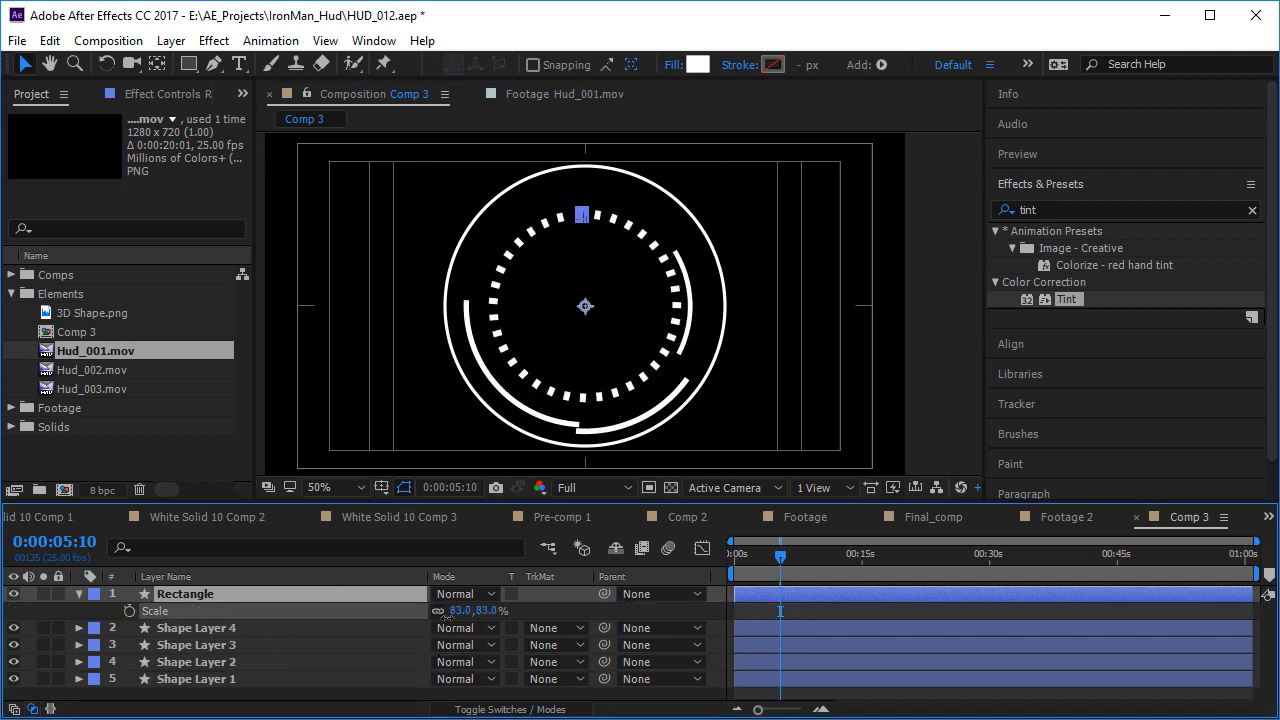
{"action": "key", "text": "space"}
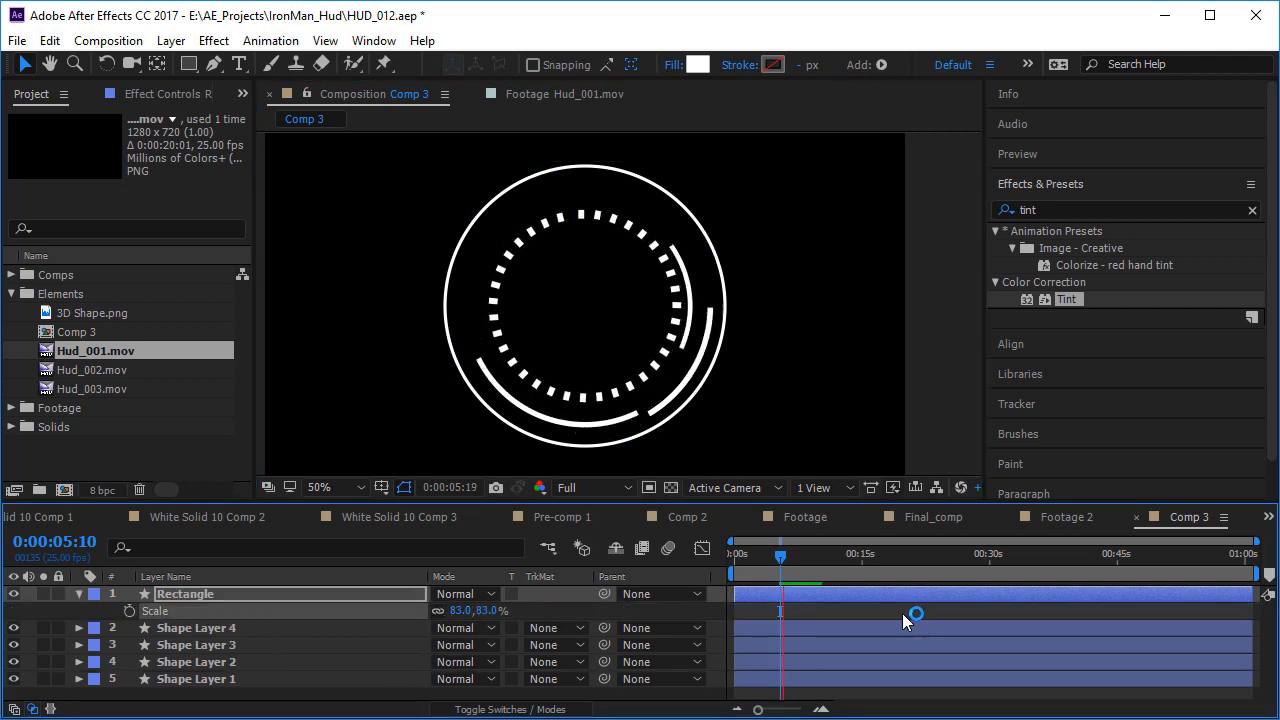
{"action": "left_click", "coordinate": [756, 552]}
- Examine the rotating globe and inner rings in the Hud_001.mov reference footage around 0:00:03:04
{"action": "left_click", "coordinate": [537, 95]}
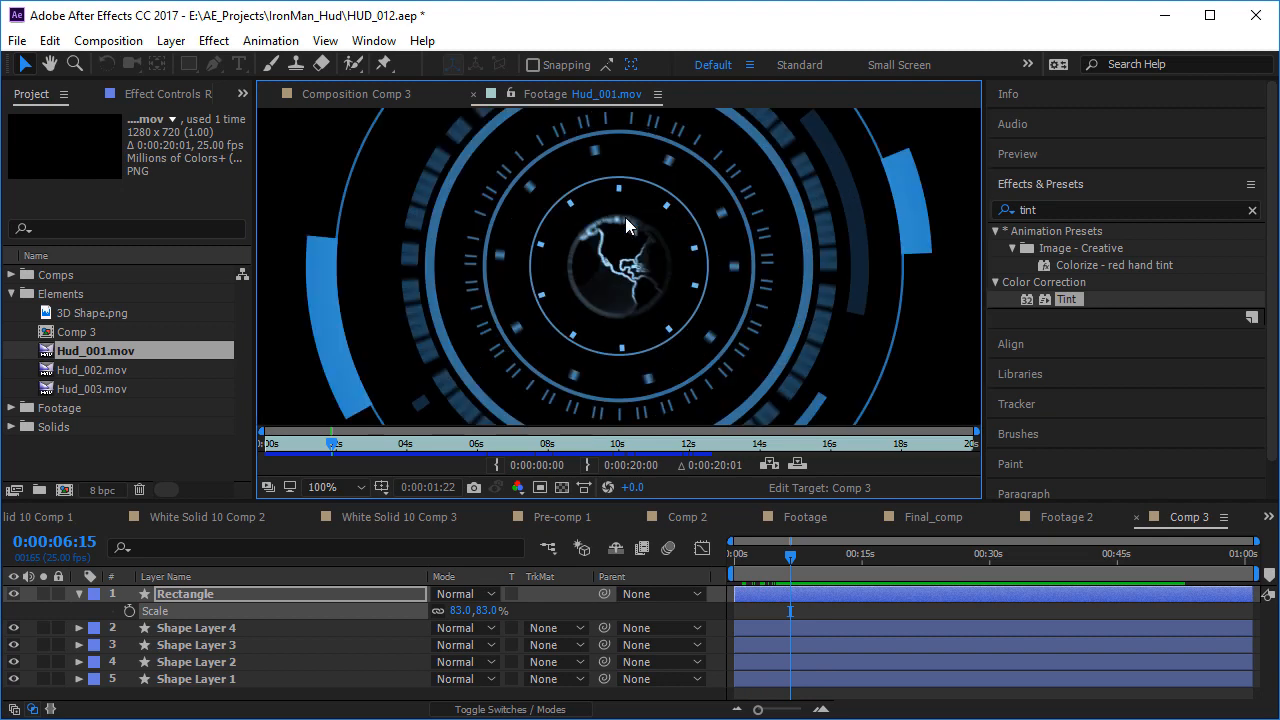
{"action": "mouse_move", "coordinate": [353, 447]}
{"action": "left_mouse_down"}
{"action": "mouse_move", "coordinate": [444, 452]}
{"action": "mouse_move", "coordinate": [365, 448]}
{"action": "mouse_move", "coordinate": [394, 448]}
{"action": "mouse_move", "coordinate": [377, 449]}
{"action": "left_mouse_up"}
{"action": "scroll", "coordinate": [607, 240], "scroll_direction": "up", "scroll_amount": 3}
{"action": "scroll", "coordinate": [622, 220], "scroll_direction": "down", "scroll_amount": 2}
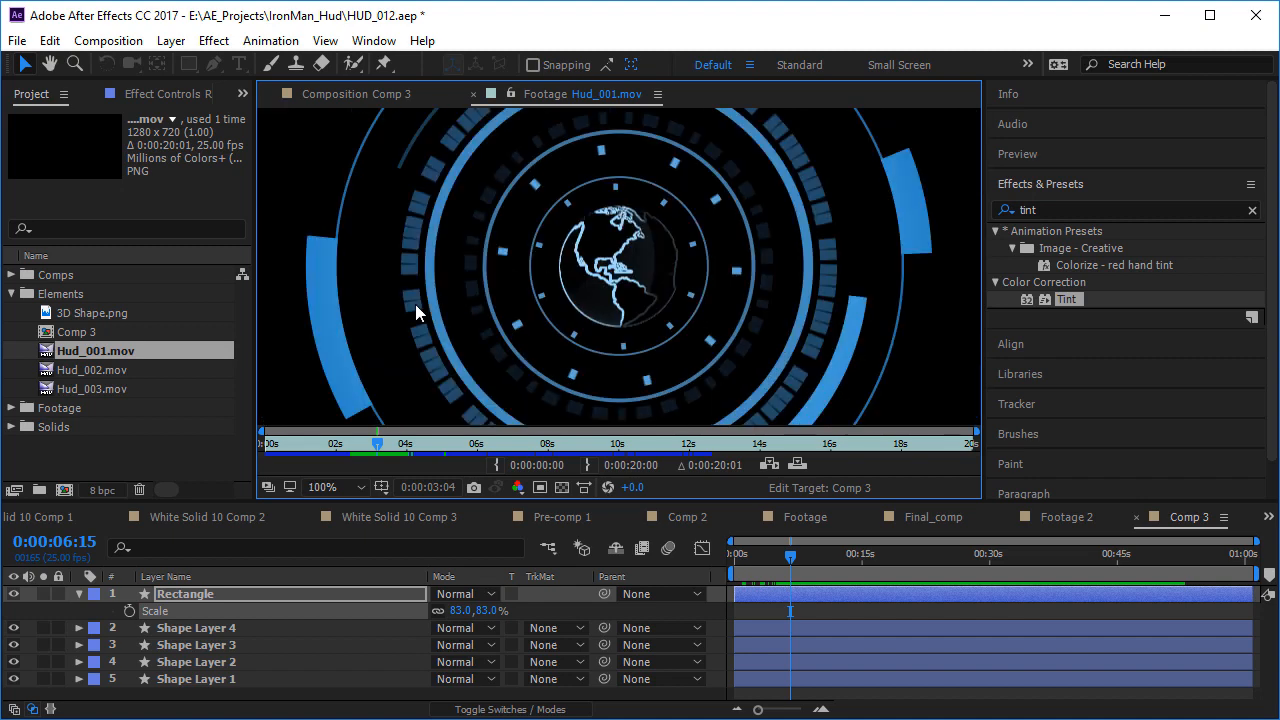
- Create a new composition from 96-world_map_simple_black.png in the project's Footage folder
{"action": "left_click", "coordinate": [88, 452]}
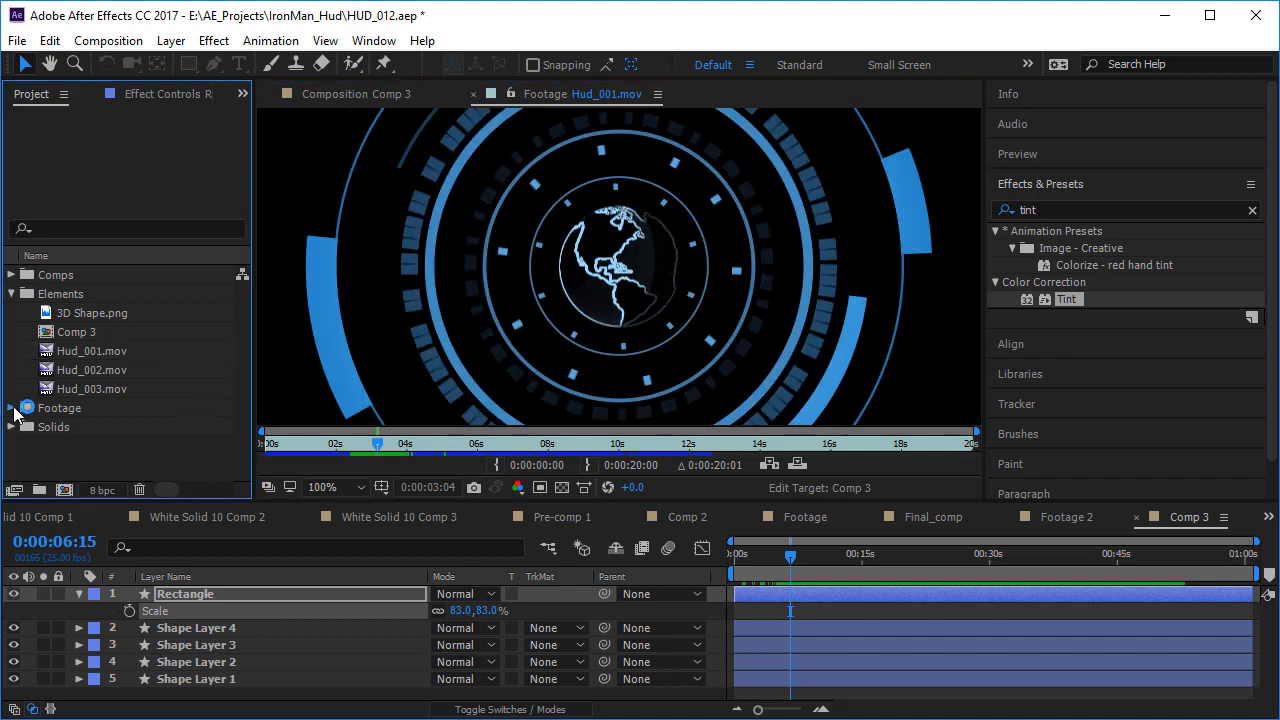
{"action": "left_click", "coordinate": [11, 408]}
{"action": "scroll", "coordinate": [60, 415], "scroll_direction": "down", "scroll_amount": 2}
{"action": "left_click", "coordinate": [104, 356]}
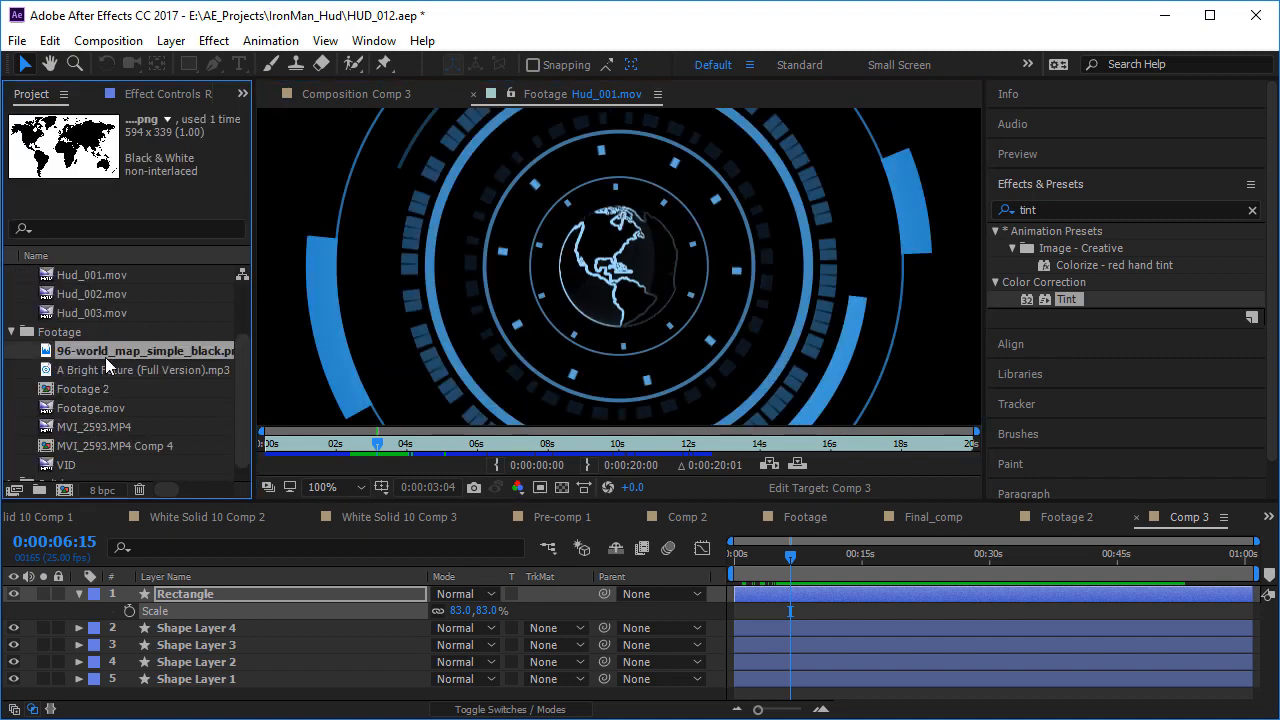
{"action": "left_click_drag", "start_coordinate": [122, 351], "coordinate": [63, 490]}
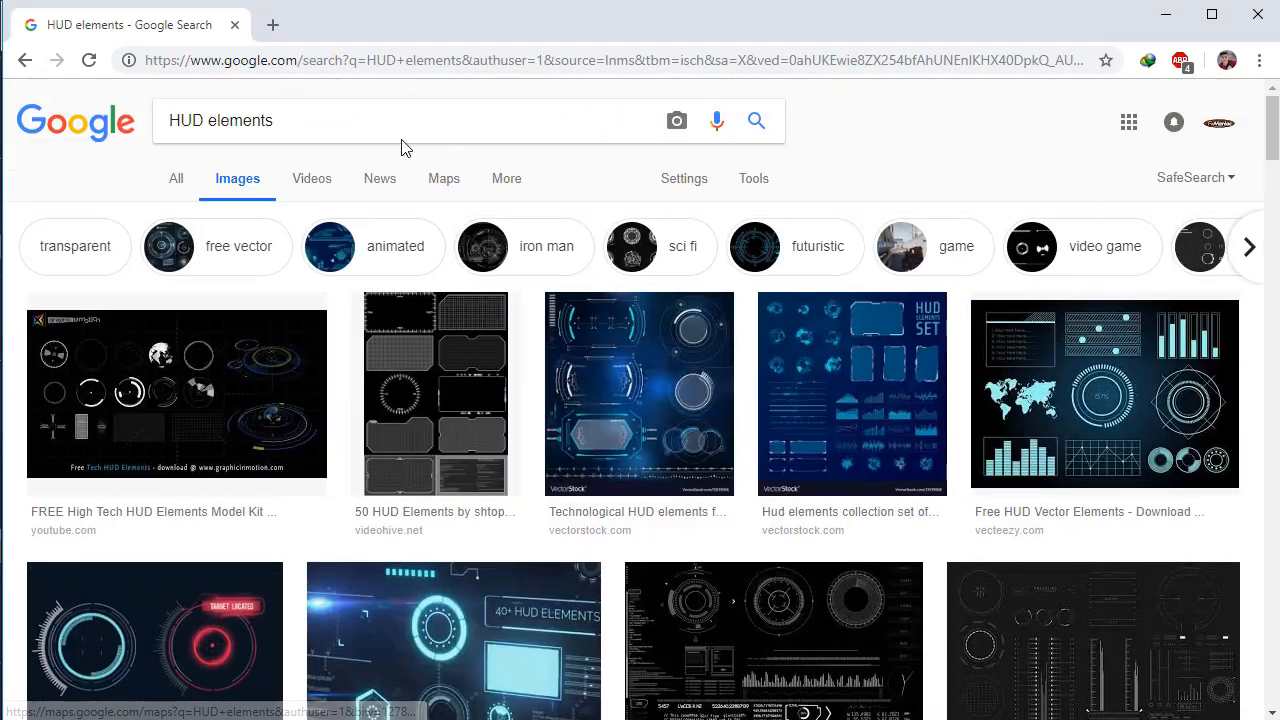
- Switch to the browser and search Google Images for "earth map" and "earth map black and white"
{"action": "left_click_drag", "start_coordinate": [372, 124], "coordinate": [160, 121]}
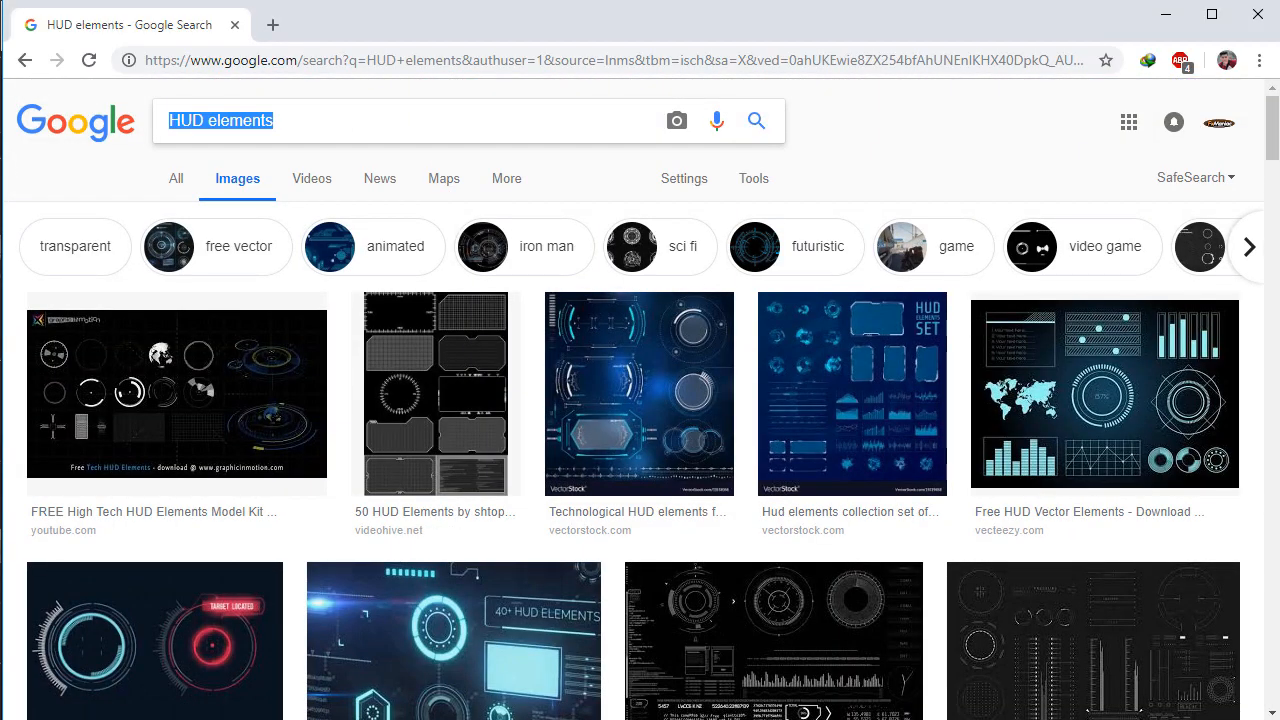
{"action": "type", "text": "earth map"}
{"action": "key", "text": "Return"}
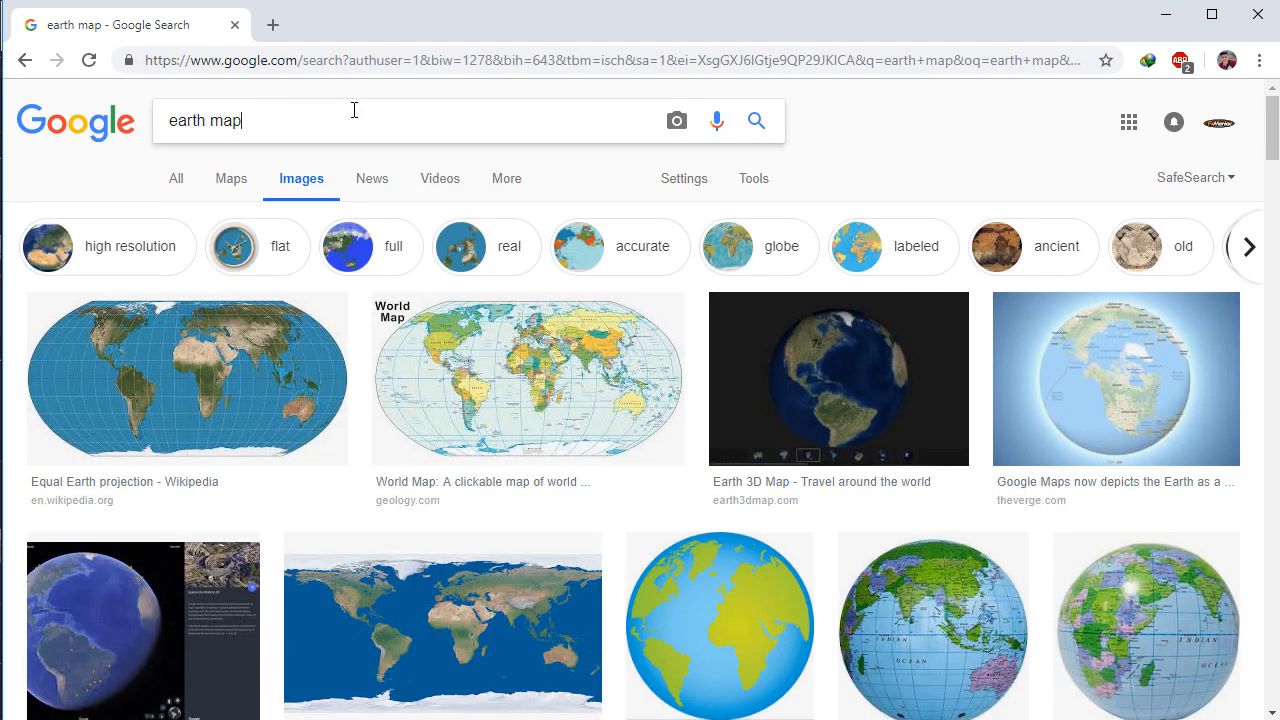
{"action": "type", "text": "black and white"}
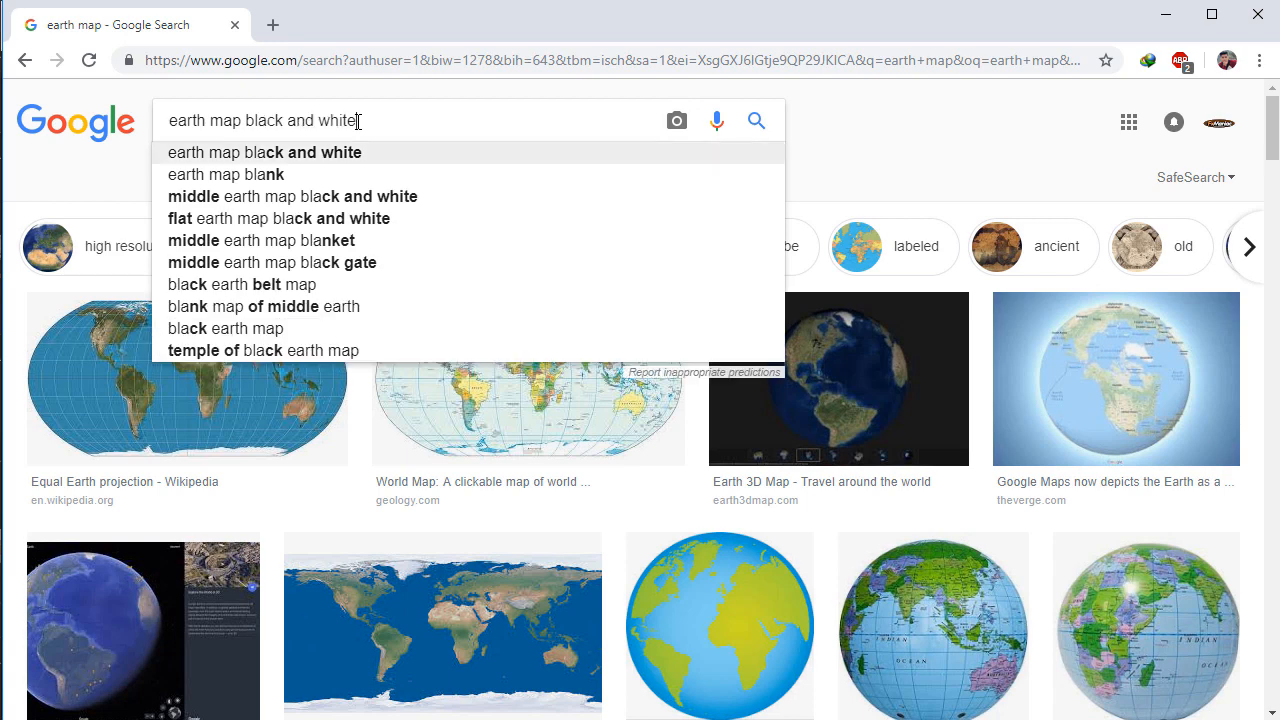
{"action": "key", "text": "Return"}
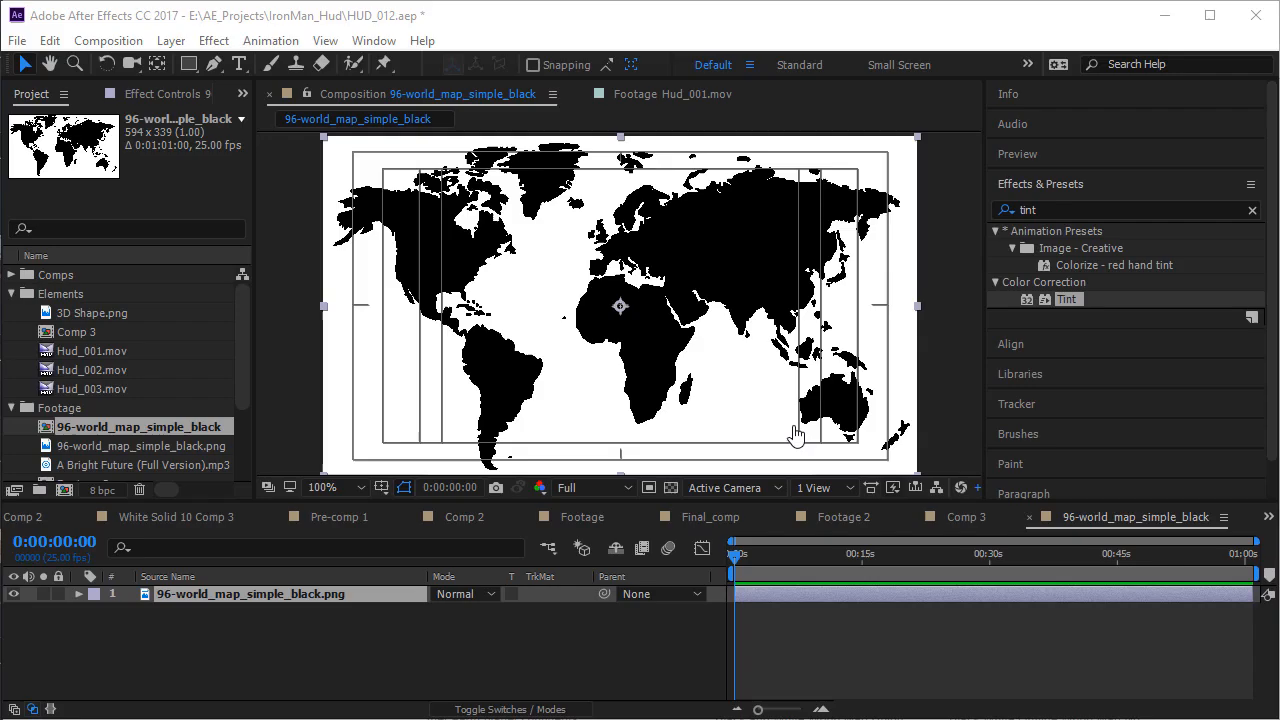
- Return to After Effects, apply the CC Sphere effect to the world map layer, and set its radius to 101
{"action": "left_click_drag", "start_coordinate": [866, 555], "coordinate": [785, 553]}
{"action": "key", "text": "period"}
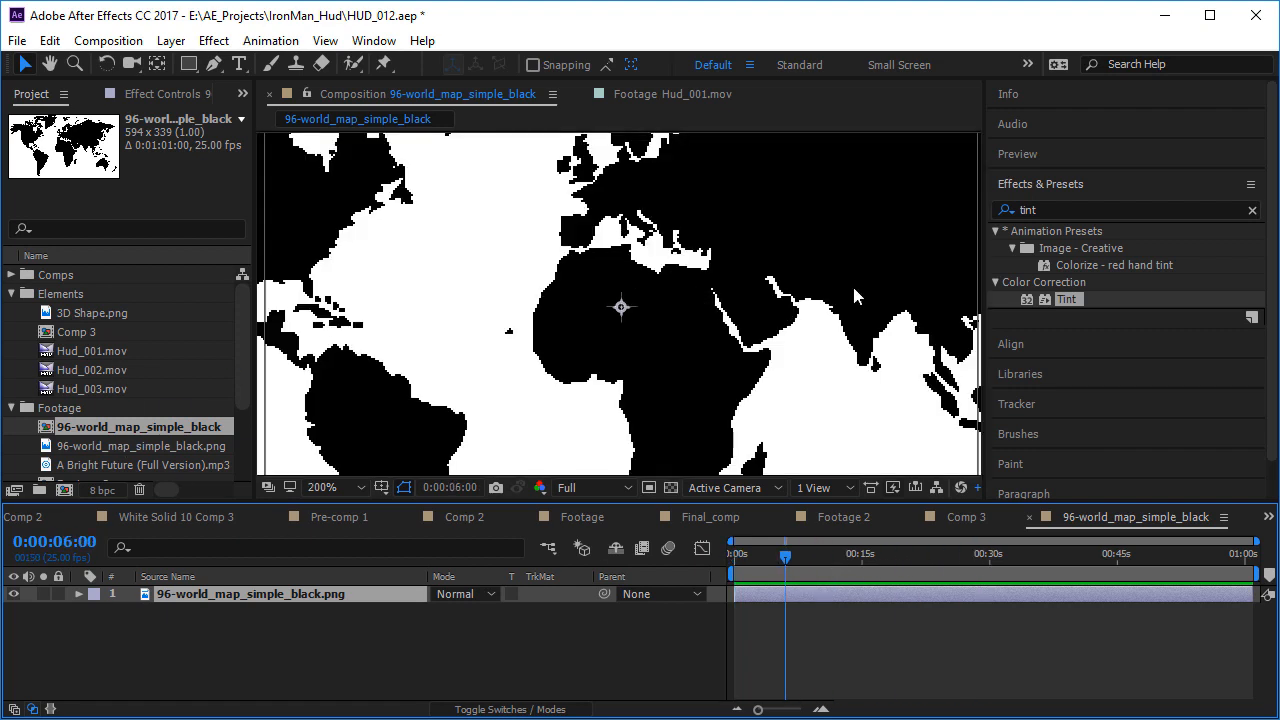
{"action": "left_click", "coordinate": [1068, 210]}
{"action": "type", "text": "sphere"}
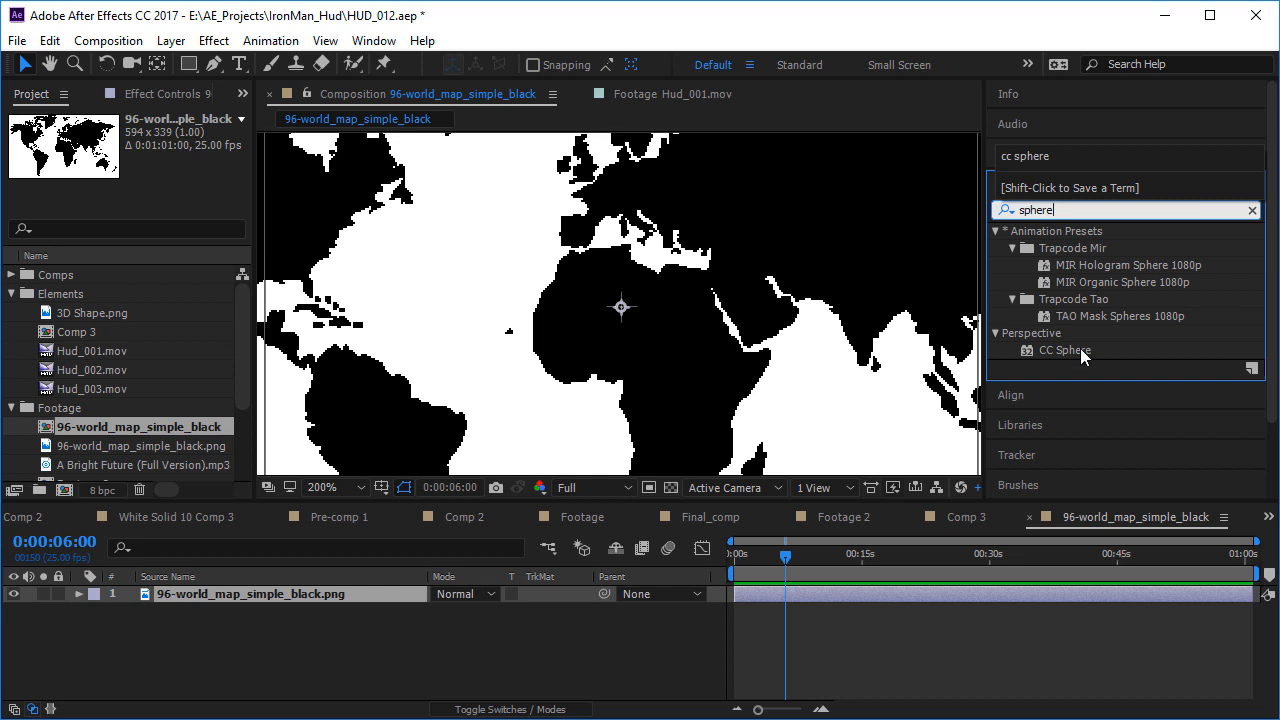
{"action": "left_click_drag", "start_coordinate": [1080, 352], "coordinate": [836, 346]}
{"action": "scroll", "coordinate": [730, 318], "scroll_direction": "down", "scroll_amount": 2}
{"action": "scroll", "coordinate": [660, 307], "scroll_direction": "up", "scroll_amount": 1}
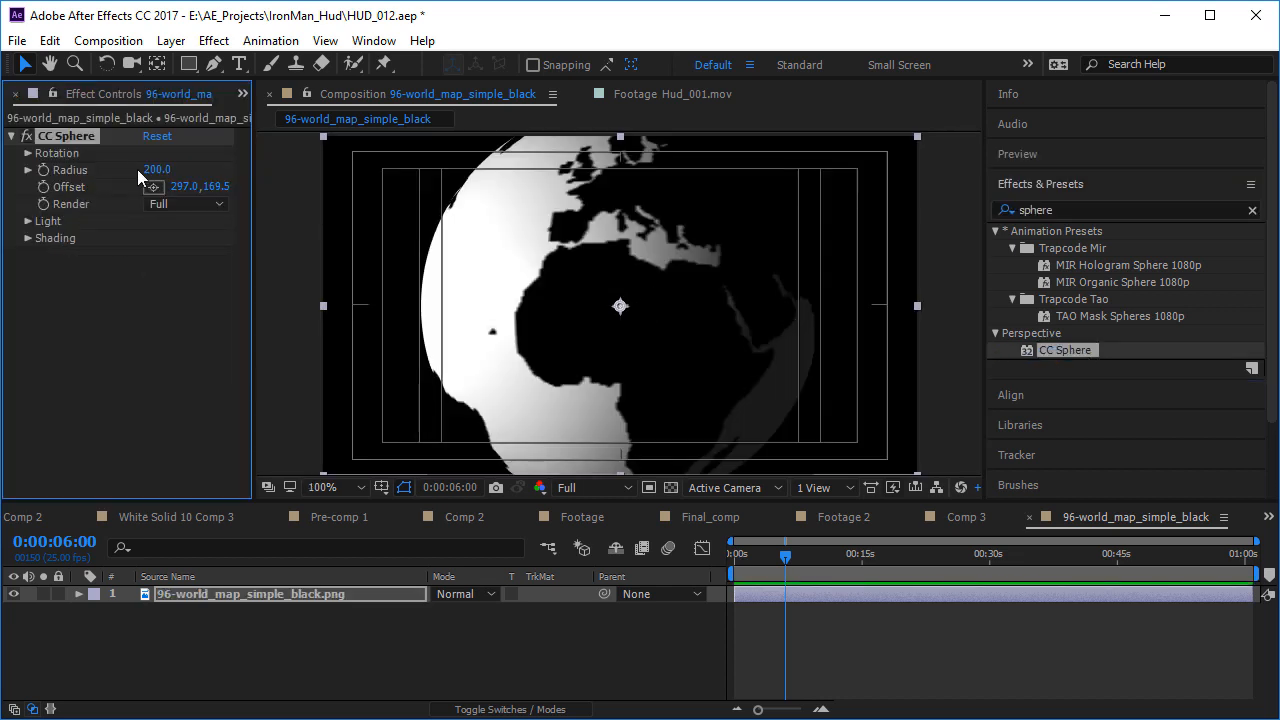
{"action": "left_click_drag", "start_coordinate": [140, 169], "coordinate": [342, 580]}
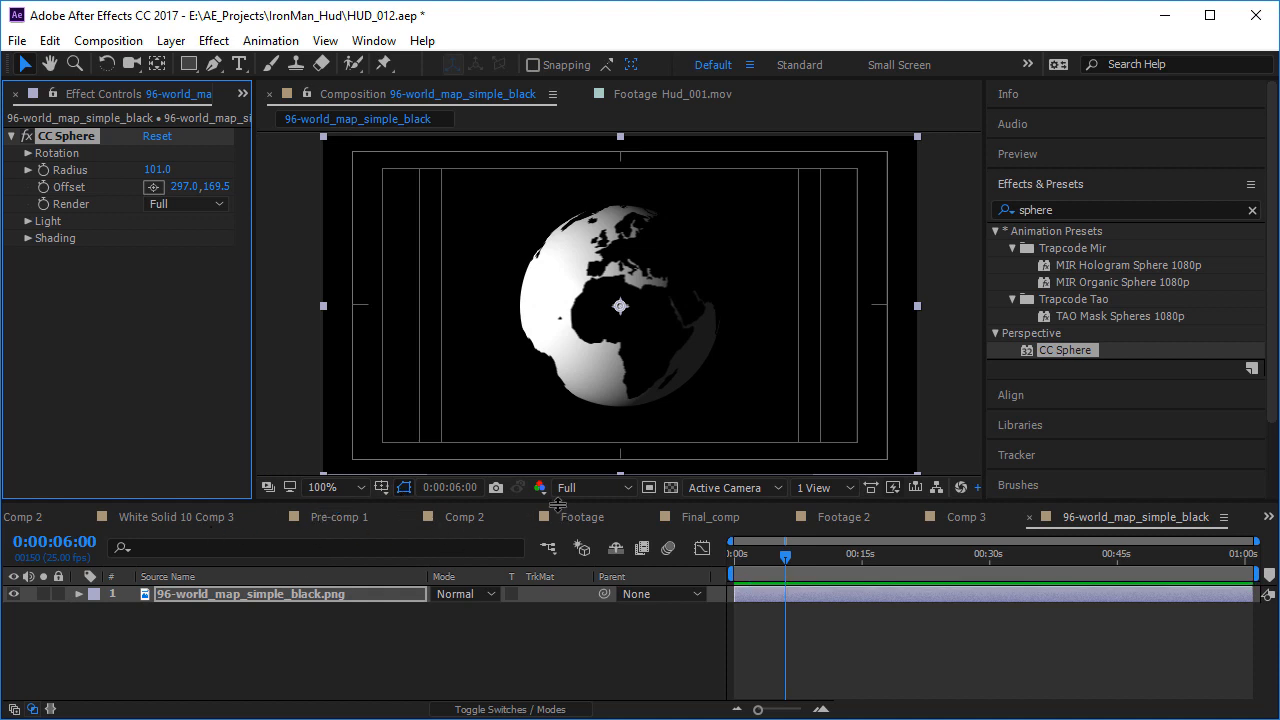
- Check Comp 3, Final_comp and the Hud_001.mov footage to compare the globe's look and size with the reference
{"action": "left_click", "coordinate": [975, 520]}
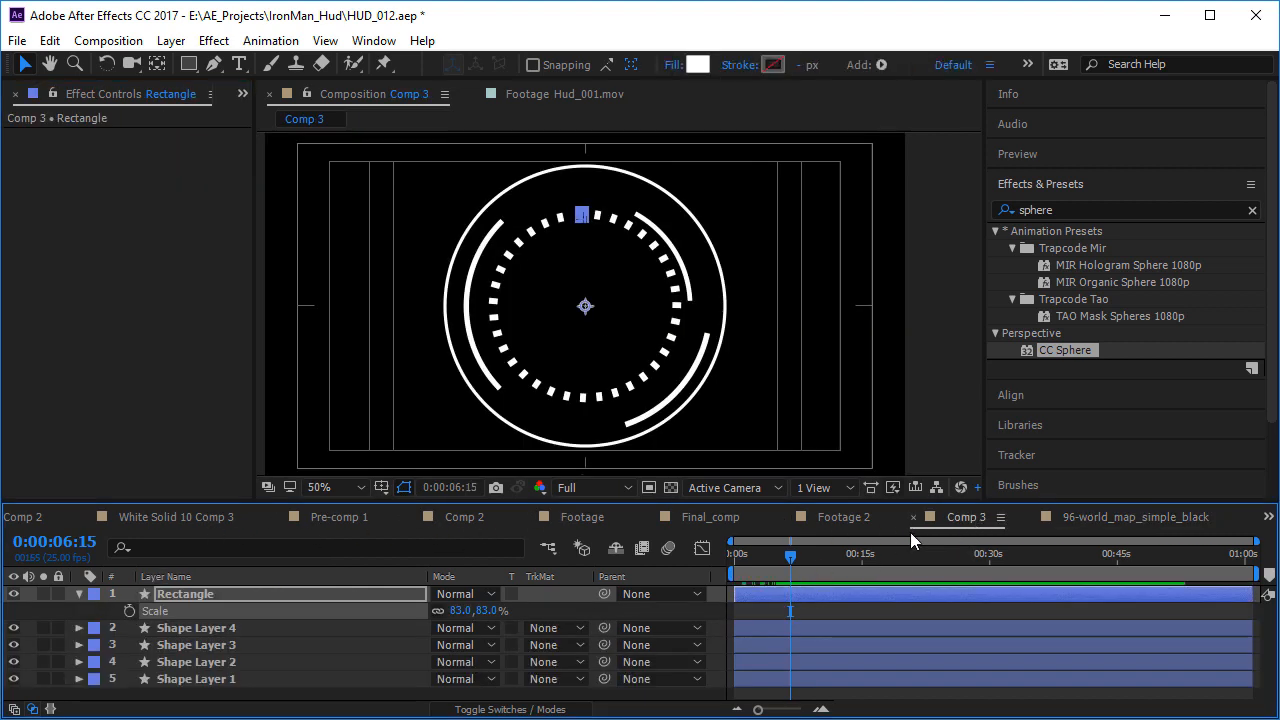
{"action": "left_click", "coordinate": [858, 518]}
{"action": "left_click", "coordinate": [720, 518]}
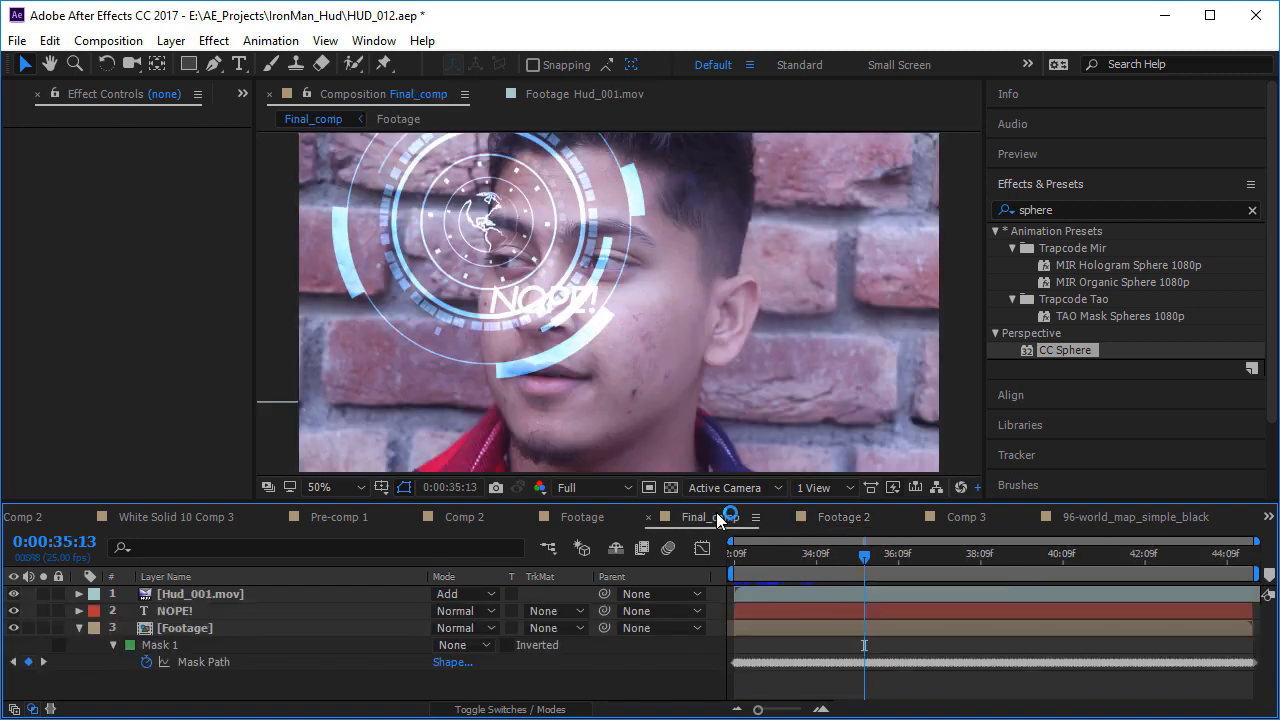
{"action": "left_click", "coordinate": [965, 519]}
{"action": "mouse_move", "coordinate": [788, 560]}
{"action": "left_mouse_down"}
{"action": "mouse_move", "coordinate": [828, 577]}
{"action": "mouse_move", "coordinate": [782, 565]}
{"action": "left_mouse_up"}
{"action": "left_click", "coordinate": [530, 93]}
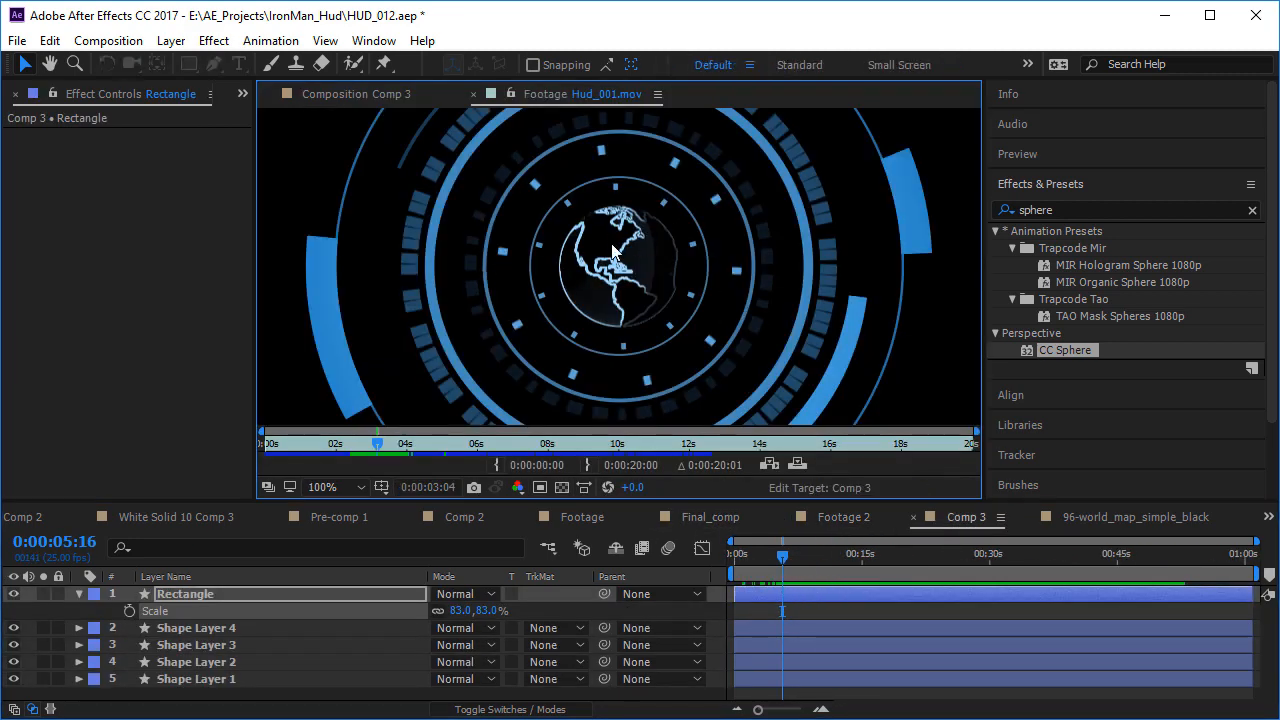
{"action": "scroll", "coordinate": [603, 260], "scroll_direction": "up", "scroll_amount": 4}
{"action": "scroll", "coordinate": [594, 258], "scroll_direction": "down", "scroll_amount": 4}
- In the world map composition, set CC Sphere's radius to 82 and its Rotation Y to 98°
{"action": "left_click", "coordinate": [1118, 516]}
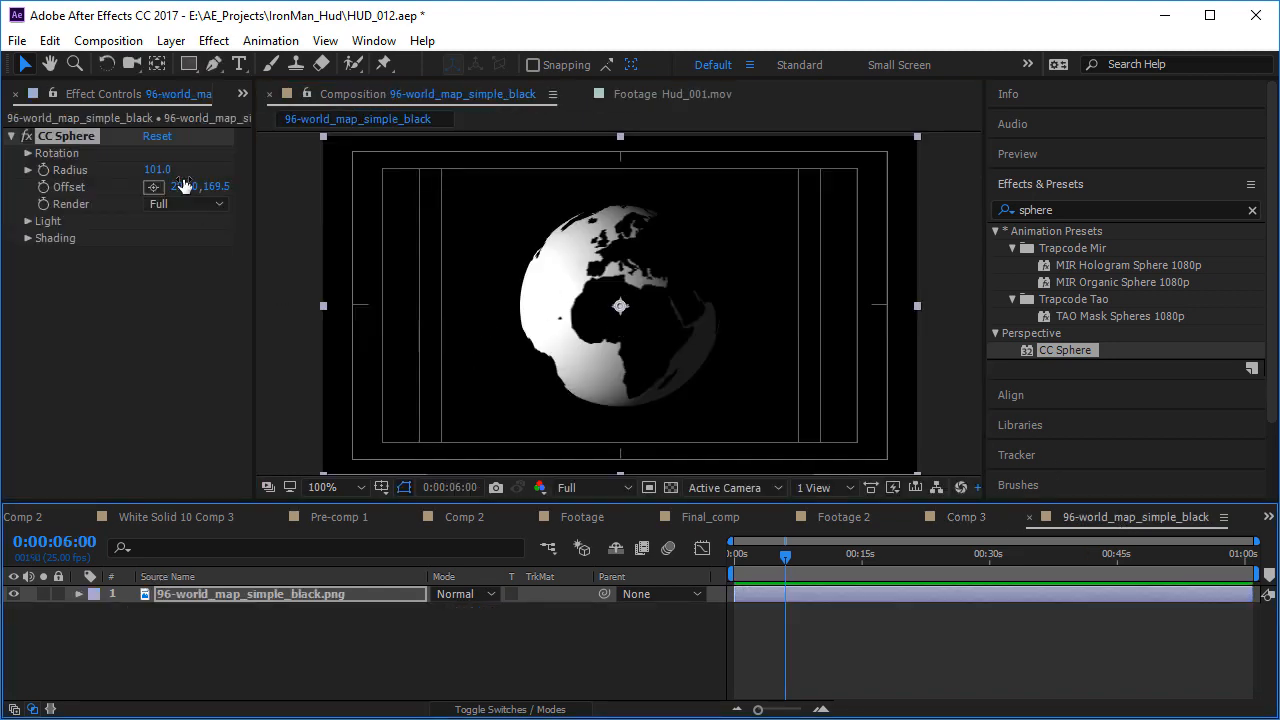
{"action": "left_click_drag", "start_coordinate": [155, 169], "coordinate": [140, 169]}
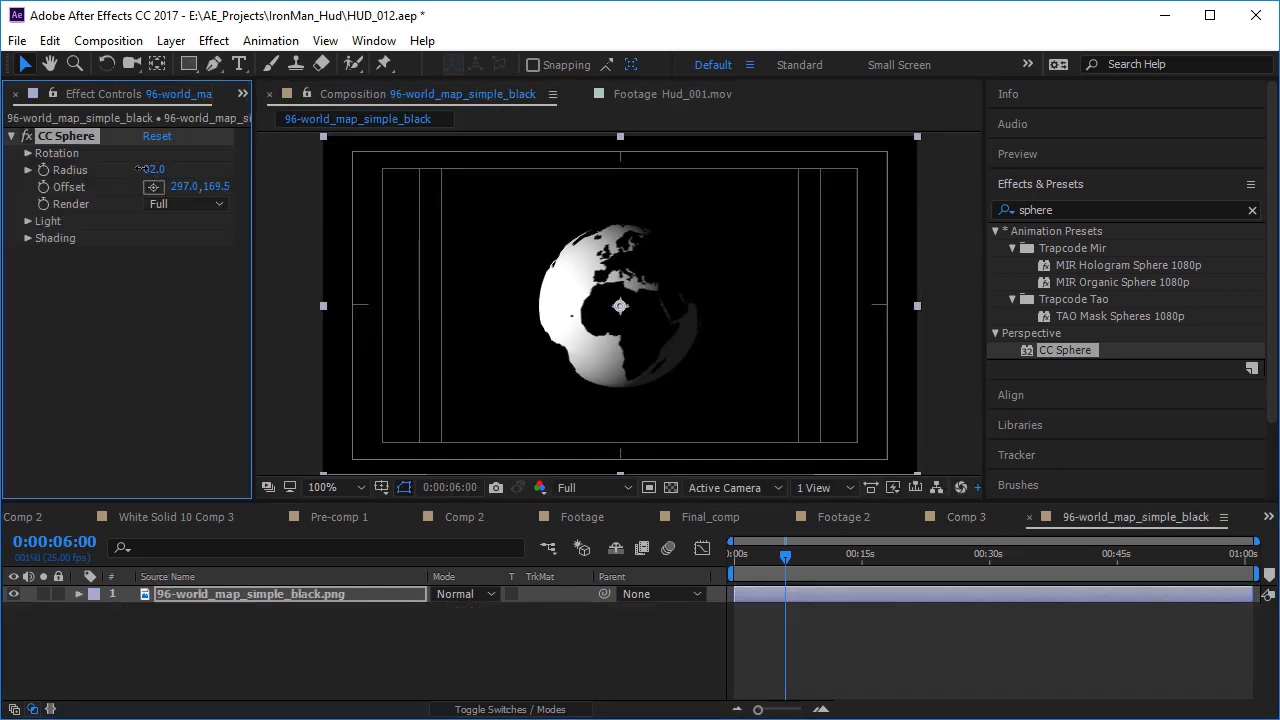
{"action": "left_click", "coordinate": [32, 154]}
{"action": "left_click_drag", "start_coordinate": [160, 245], "coordinate": [242, 258]}
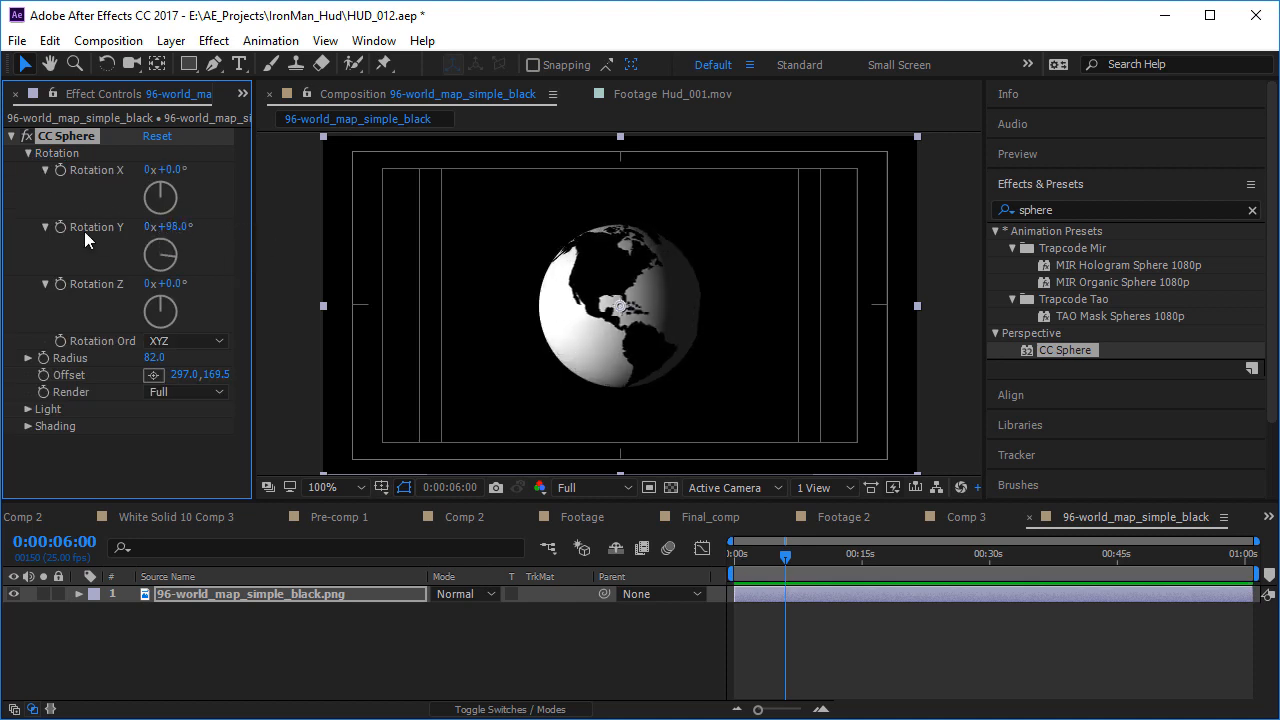
- Keyframe CC Sphere's Rotation Y from the first frame to 3x+98° at the last frame, and preview the spin
{"action": "left_click_drag", "start_coordinate": [785, 557], "coordinate": [256, 563]}
{"action": "left_click", "coordinate": [59, 232]}
{"action": "left_click_drag", "start_coordinate": [1183, 554], "coordinate": [1256, 554]}
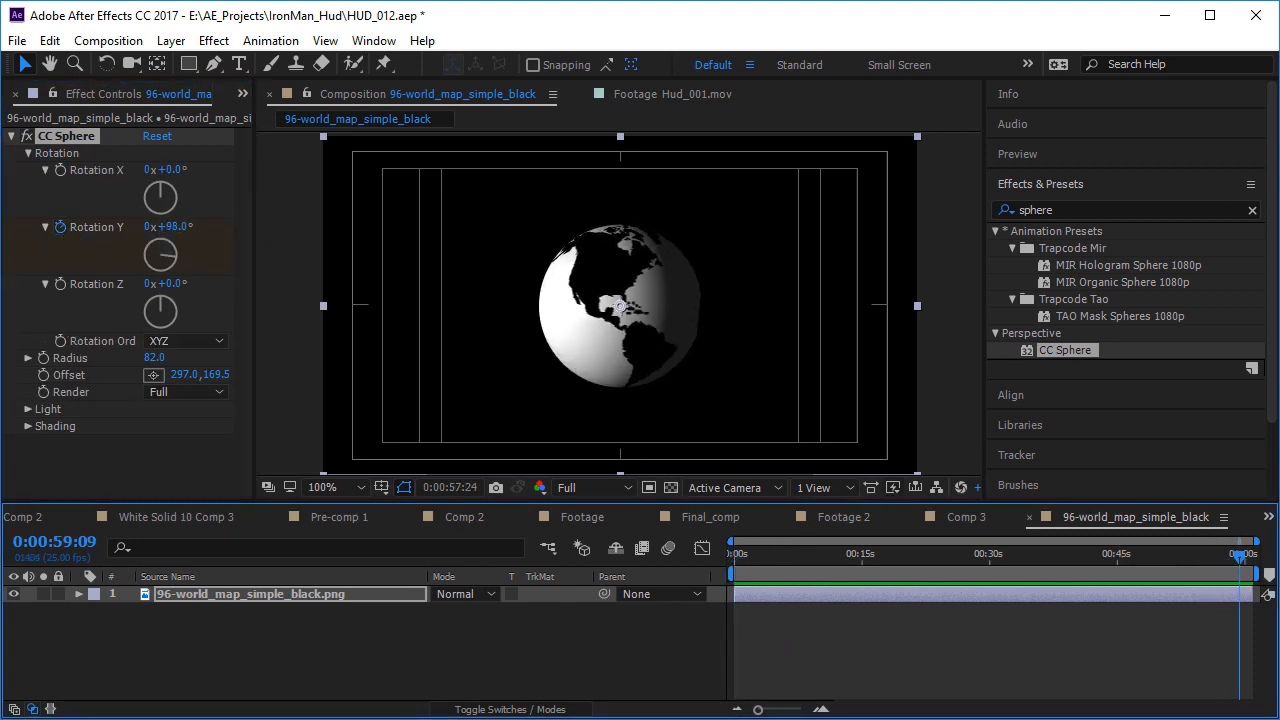
{"action": "left_click", "coordinate": [149, 225]}
{"action": "type", "text": "3"}
{"action": "key", "text": "Return"}
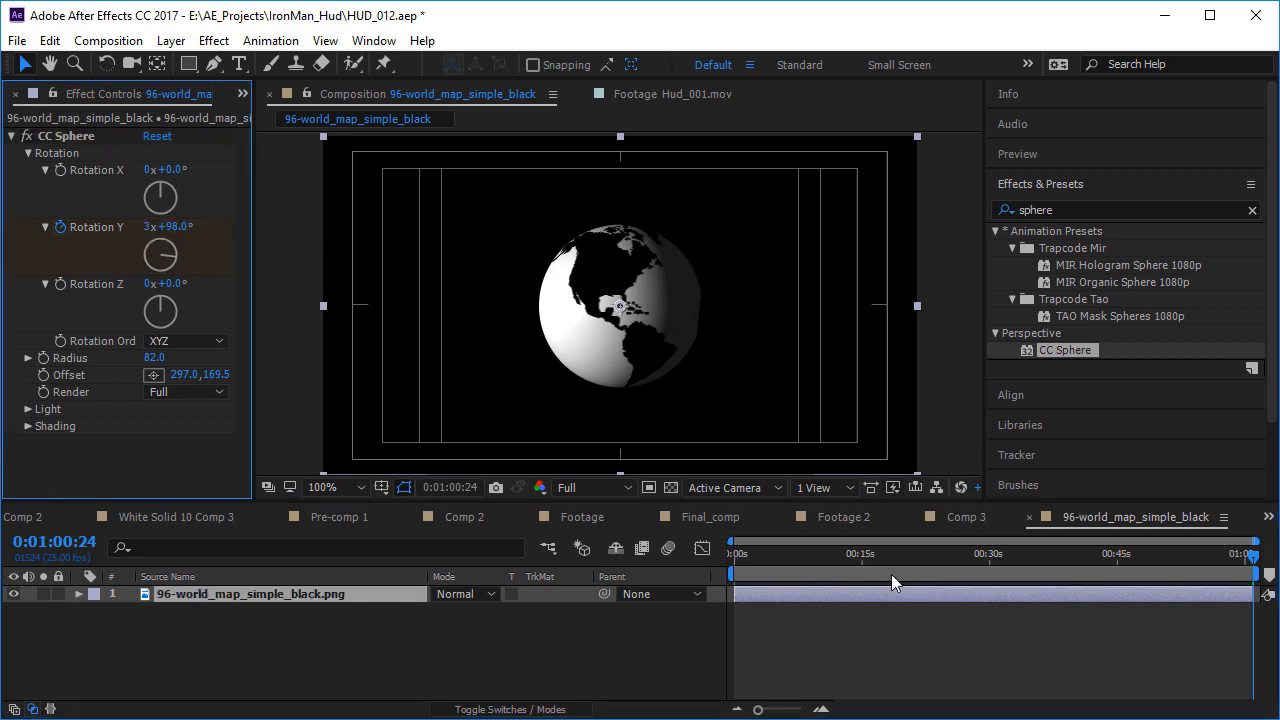
{"action": "left_click", "coordinate": [857, 571]}
{"action": "key", "text": "space"}
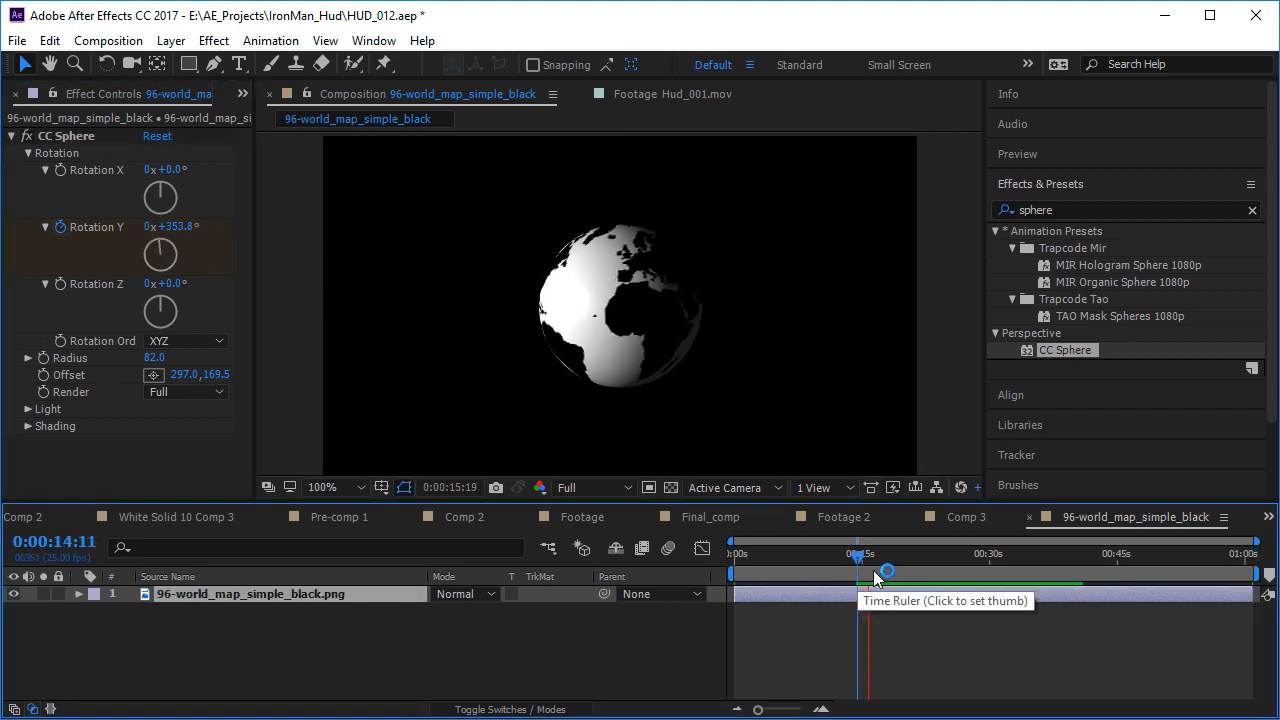
{"action": "key", "text": "space"}
- Speed up the globe's spin by setting Rotation Y at the last frame to 8x+98°, and scrub to check it
{"action": "left_click_drag", "start_coordinate": [874, 573], "coordinate": [1255, 575]}
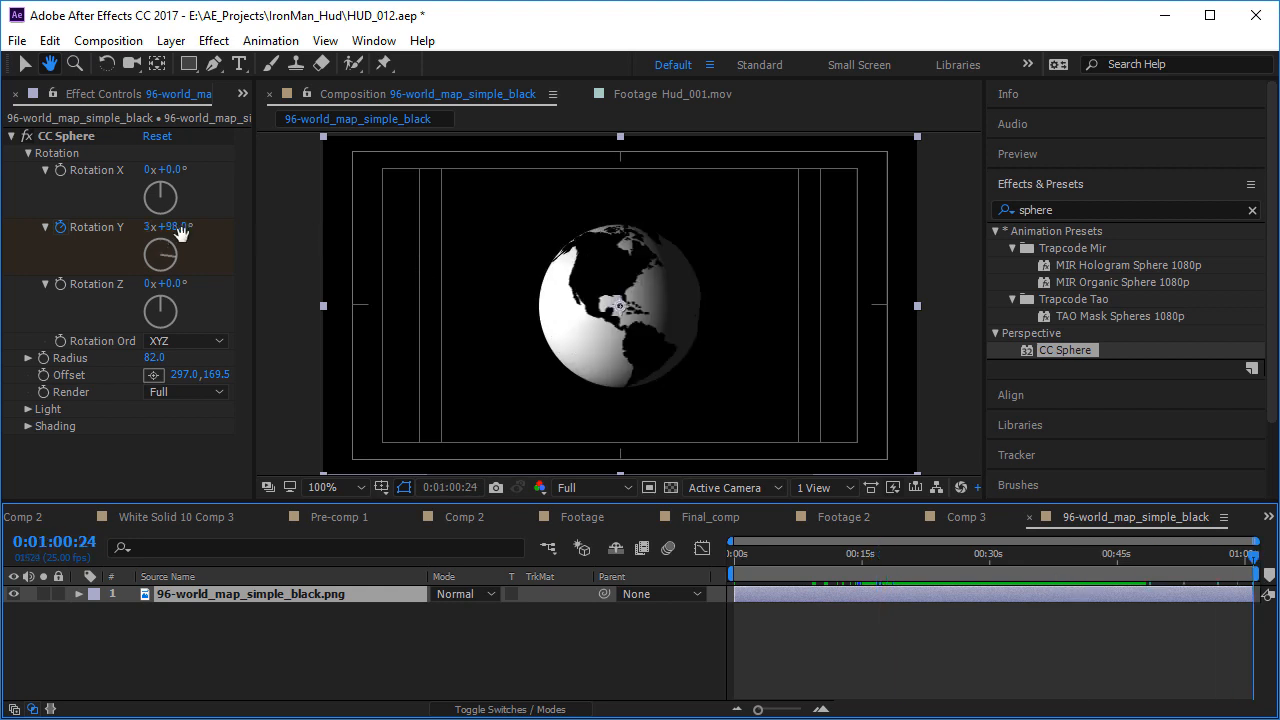
{"action": "left_click", "coordinate": [146, 226]}
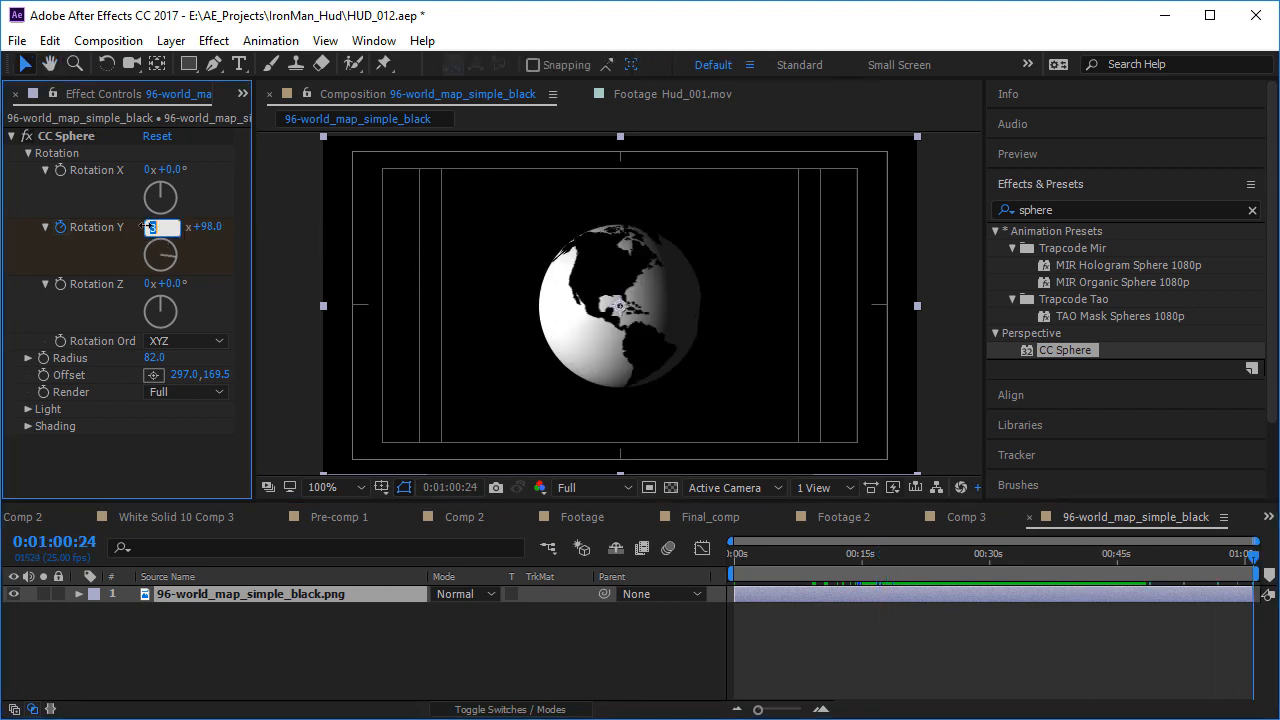
{"action": "key", "text": "Return"}
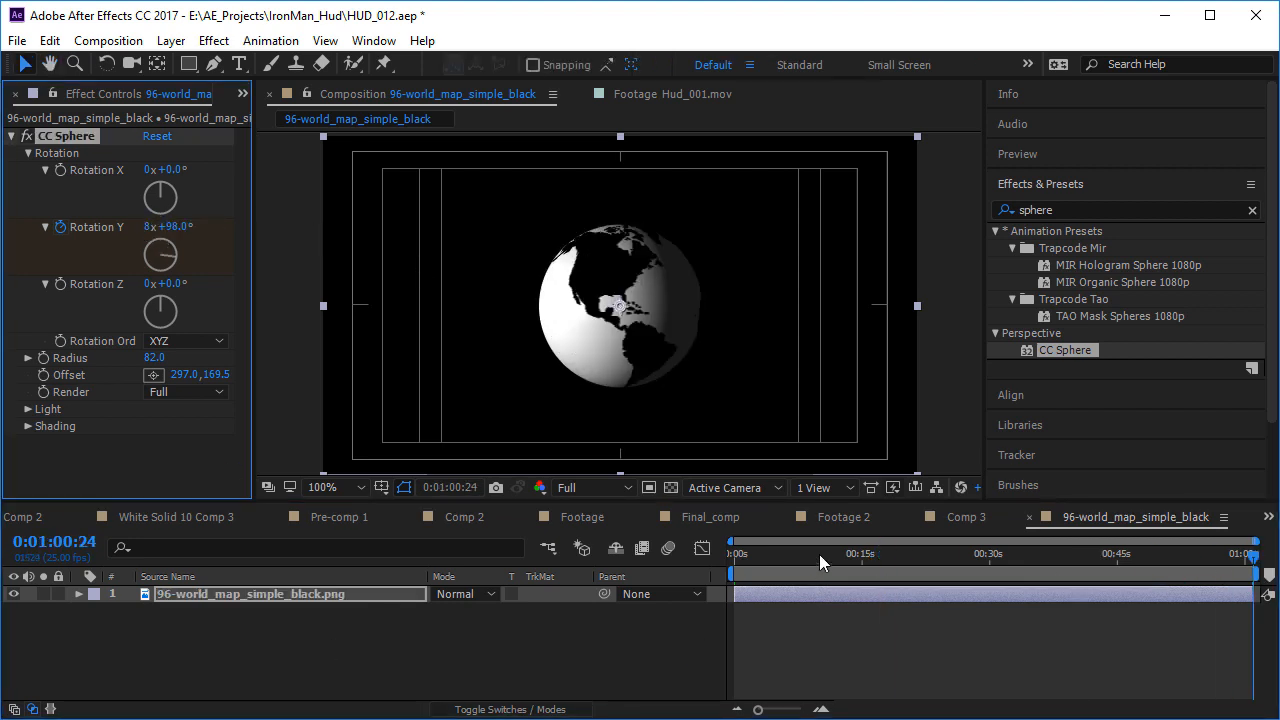
{"action": "left_click_drag", "start_coordinate": [819, 554], "coordinate": [842, 566]}
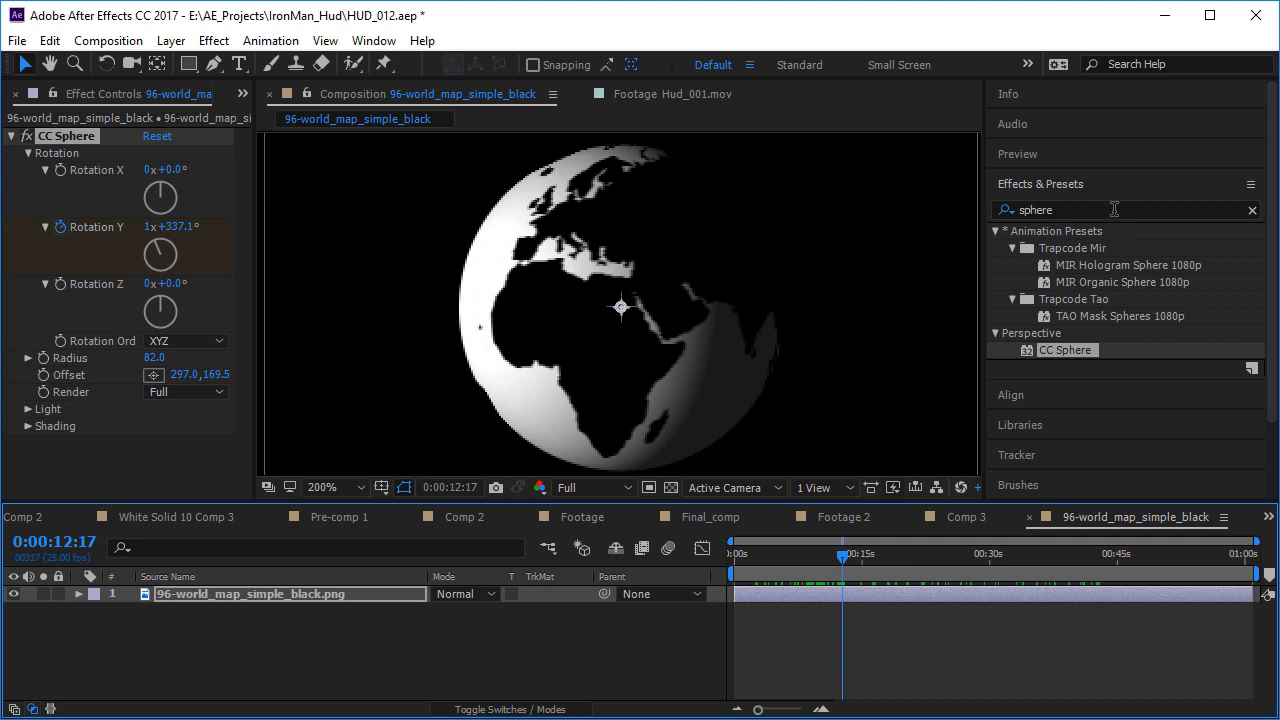
- Apply the Find Edges effect to the world map layer and enable Invert
{"action": "left_click", "coordinate": [1075, 210]}
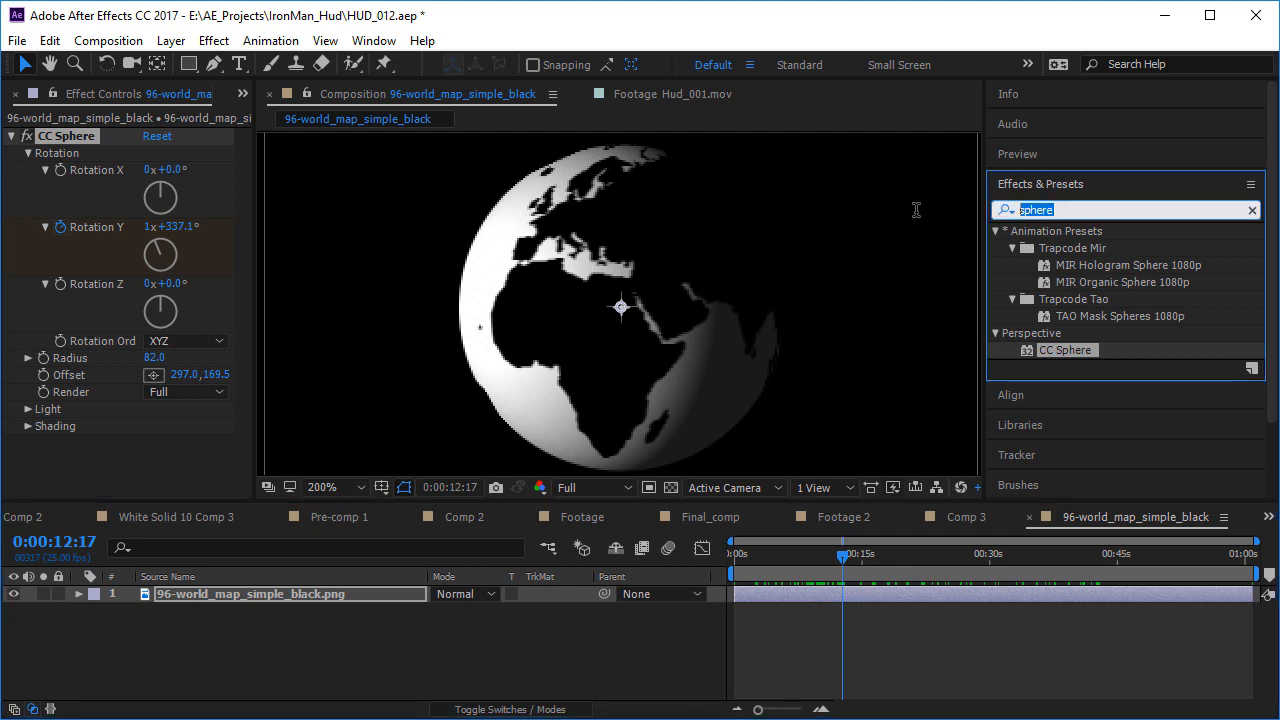
{"action": "type", "text": "edge"}
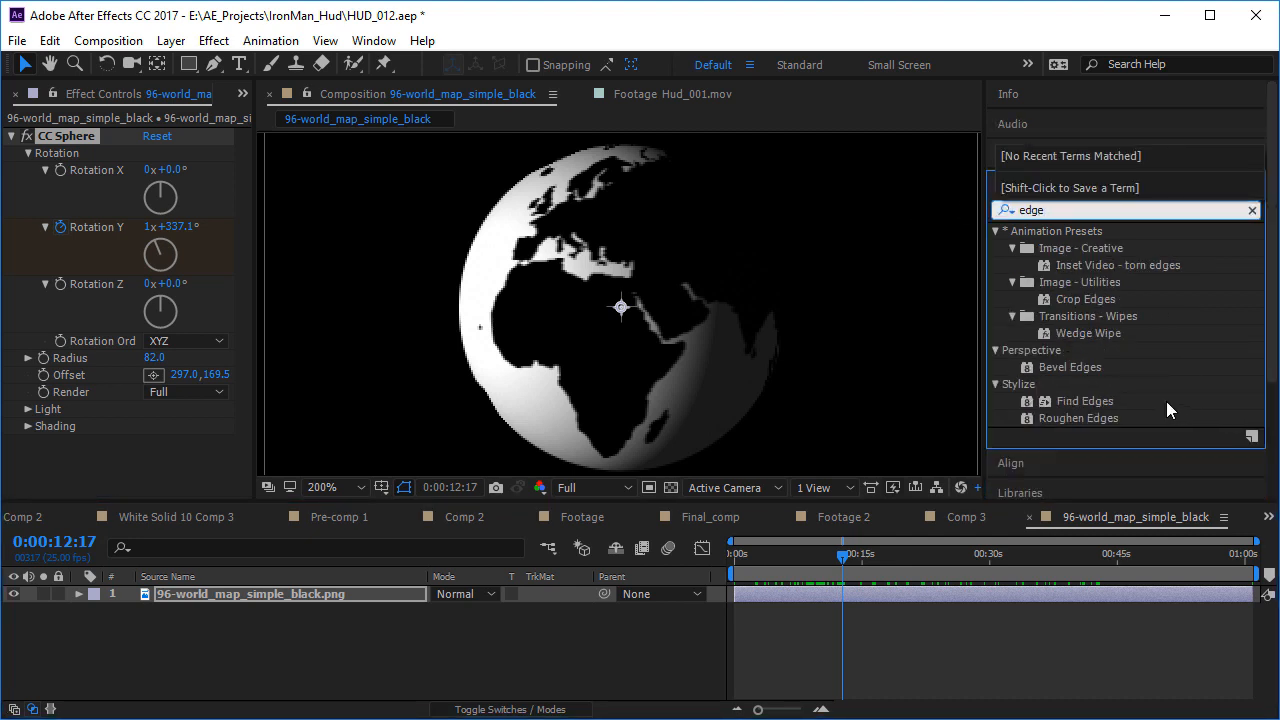
{"action": "left_click", "coordinate": [1080, 366]}
{"action": "left_click", "coordinate": [1078, 400]}
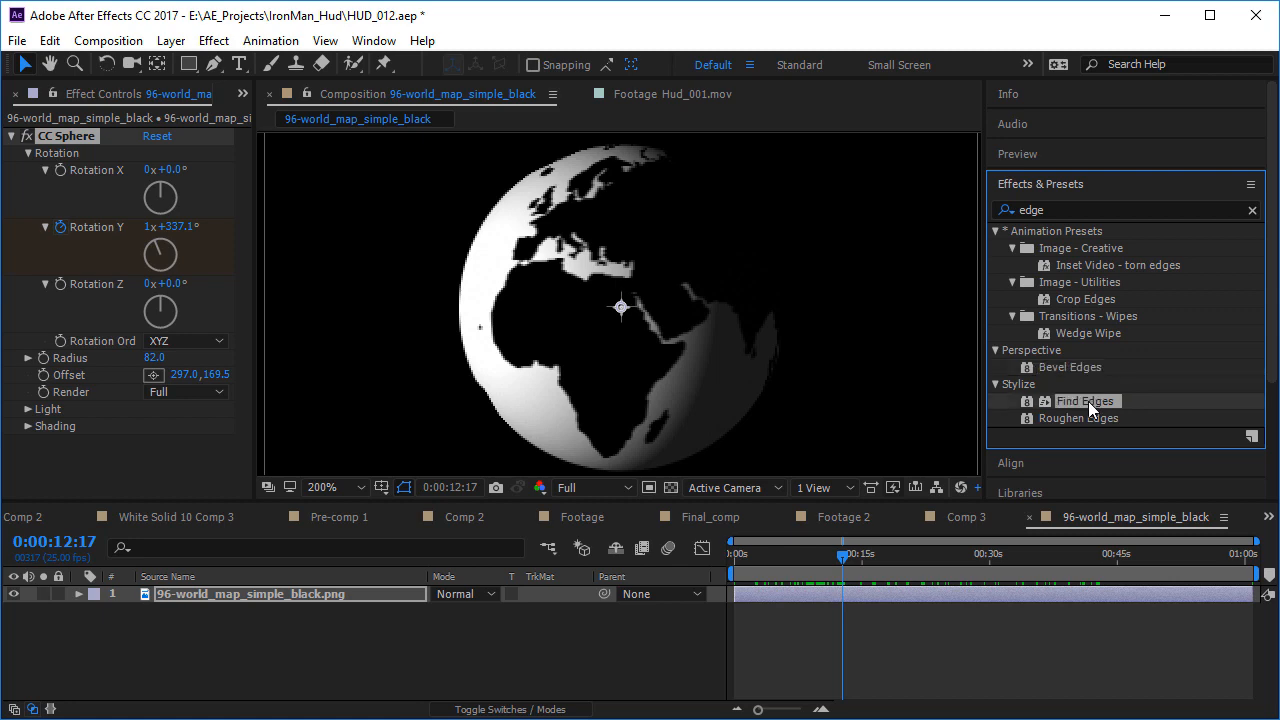
{"action": "left_click_drag", "start_coordinate": [1088, 401], "coordinate": [643, 341]}
{"action": "left_click", "coordinate": [149, 460]}
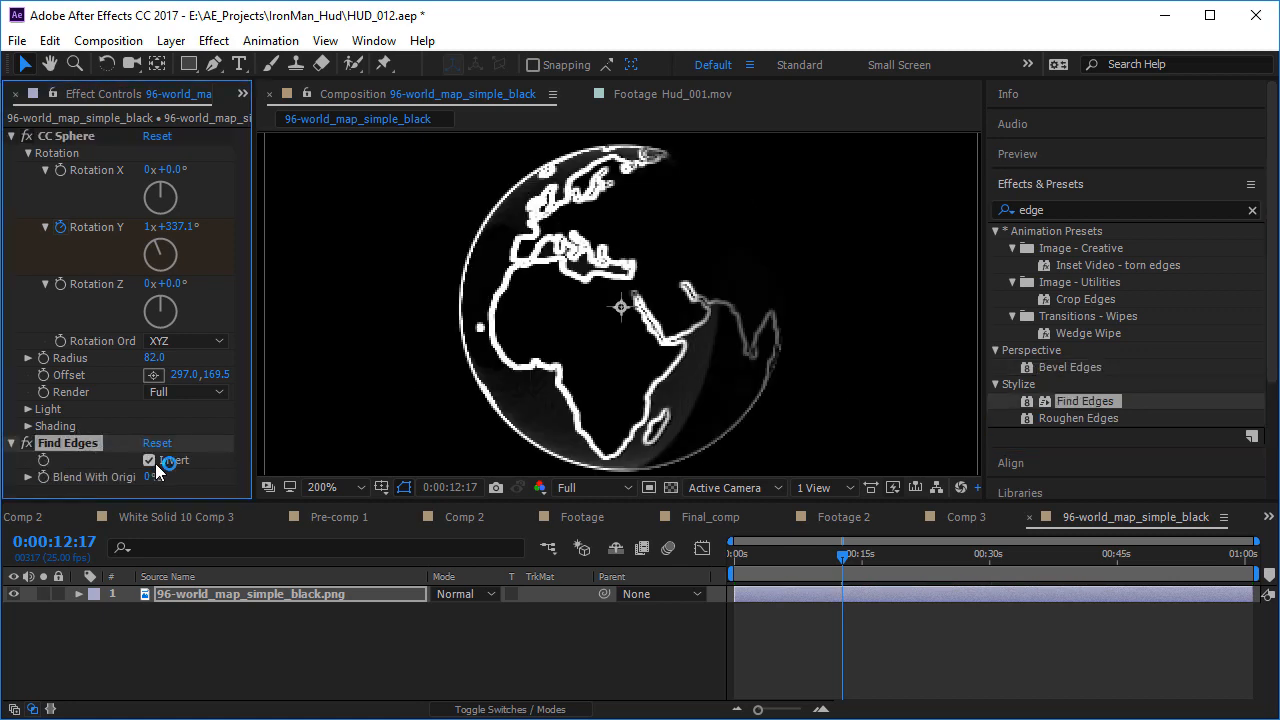
- Set Find Edges' Blend With Original to 1% on the world map layer and preview the spinning globe
{"action": "key", "text": "comma"}
{"action": "mouse_move", "coordinate": [812, 556]}
{"action": "left_mouse_down"}
{"action": "mouse_move", "coordinate": [751, 561]}
{"action": "mouse_move", "coordinate": [820, 566]}
{"action": "left_mouse_up"}
{"action": "key", "text": "space"}
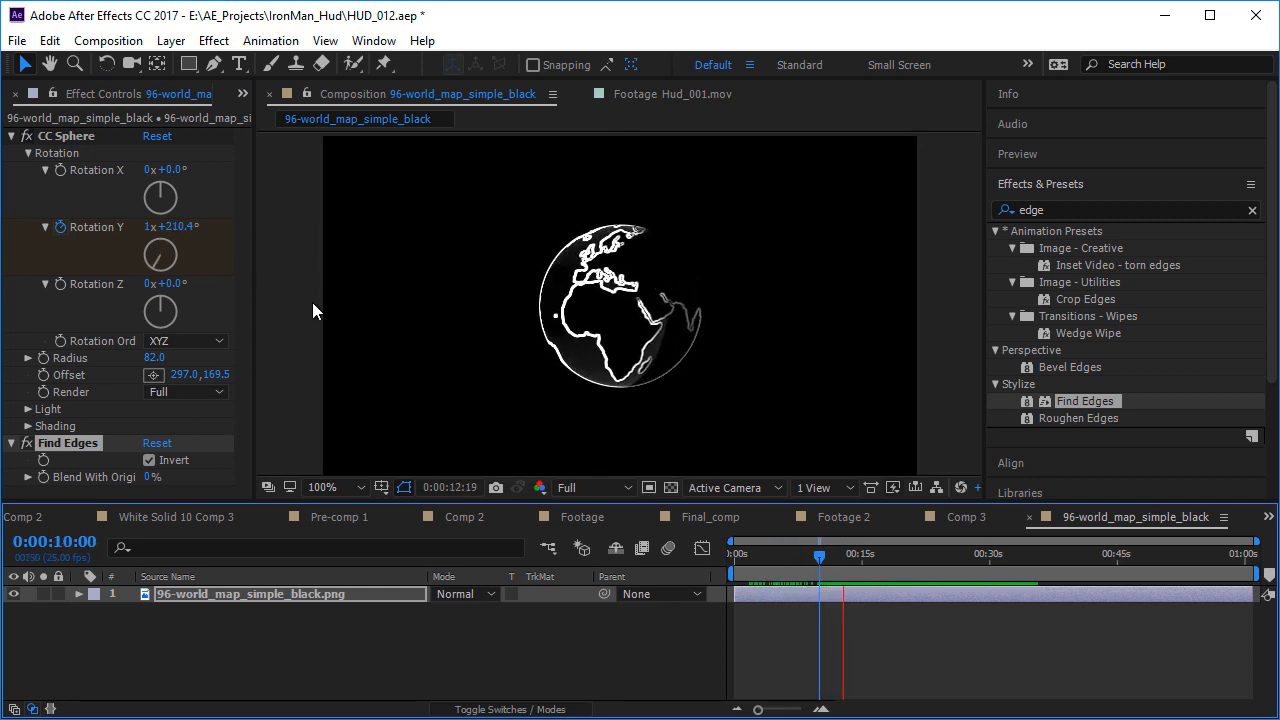
{"action": "left_click_drag", "start_coordinate": [151, 477], "coordinate": [110, 476]}
{"action": "key", "text": "space"}
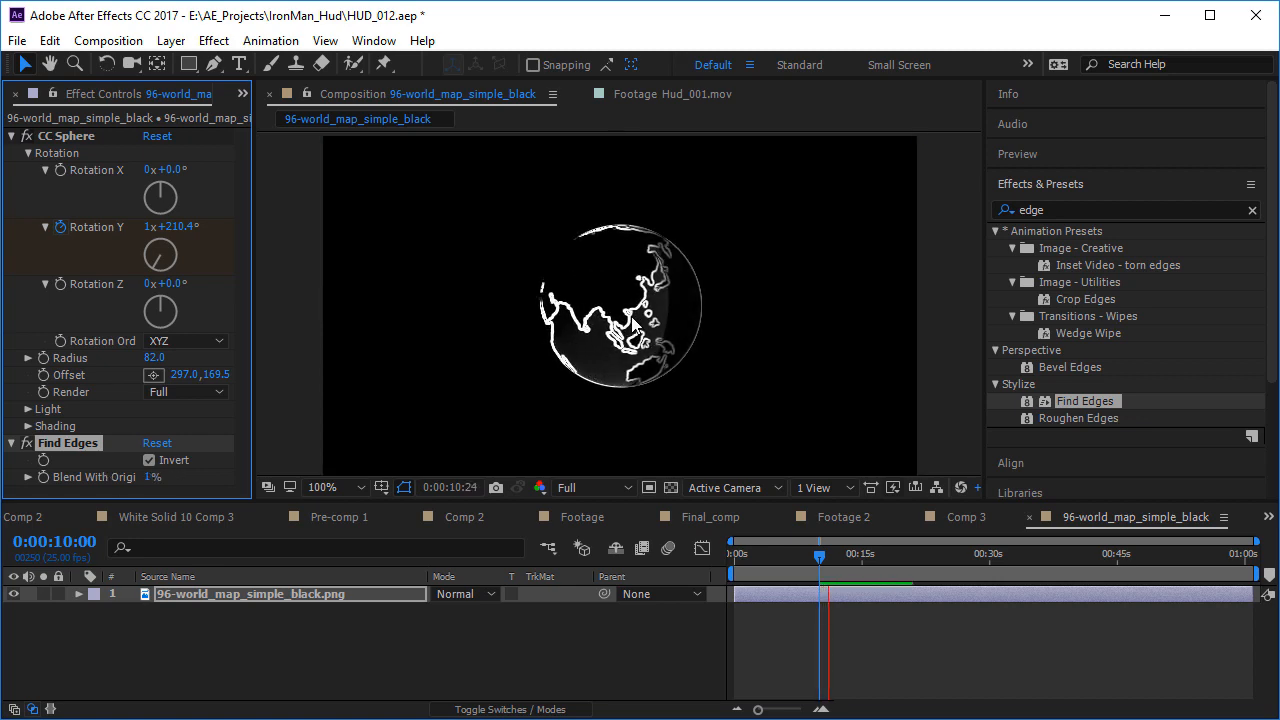
- View the Hud_001.mov reference footage to compare its central globe and surrounding rings
{"action": "left_click", "coordinate": [641, 94]}
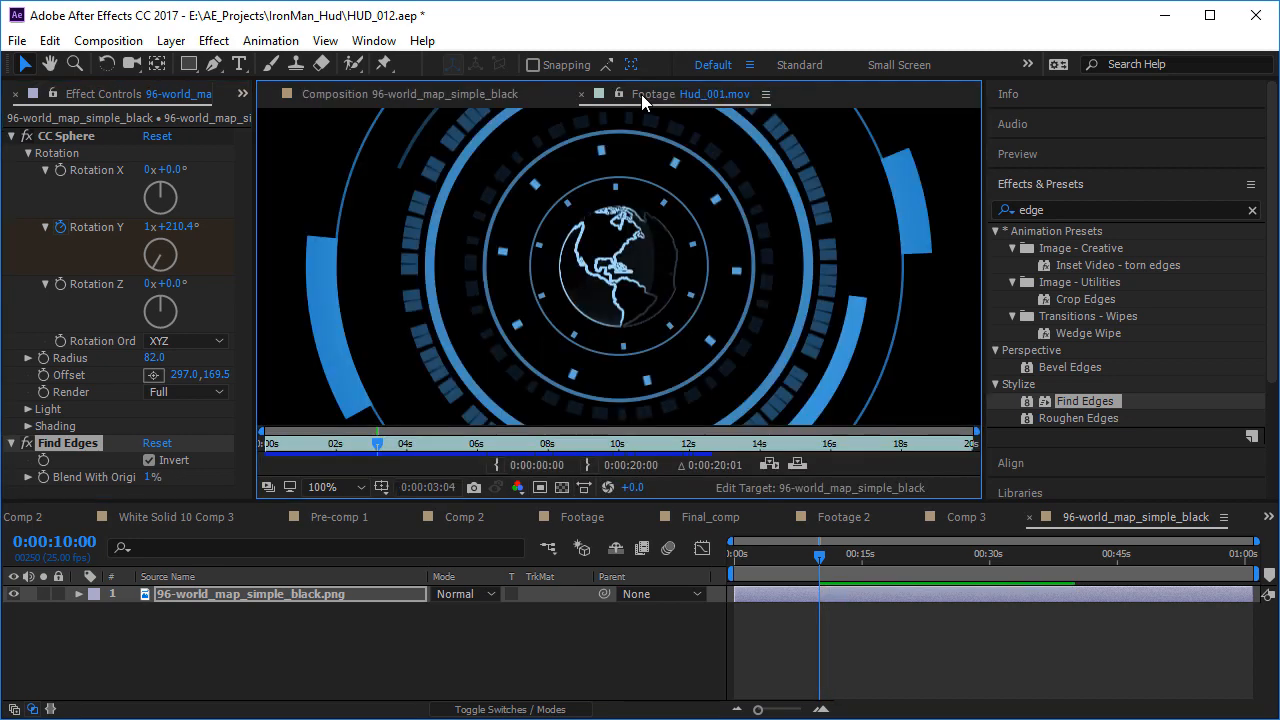
{"action": "key", "text": "comma"}
{"action": "key", "text": "comma"}
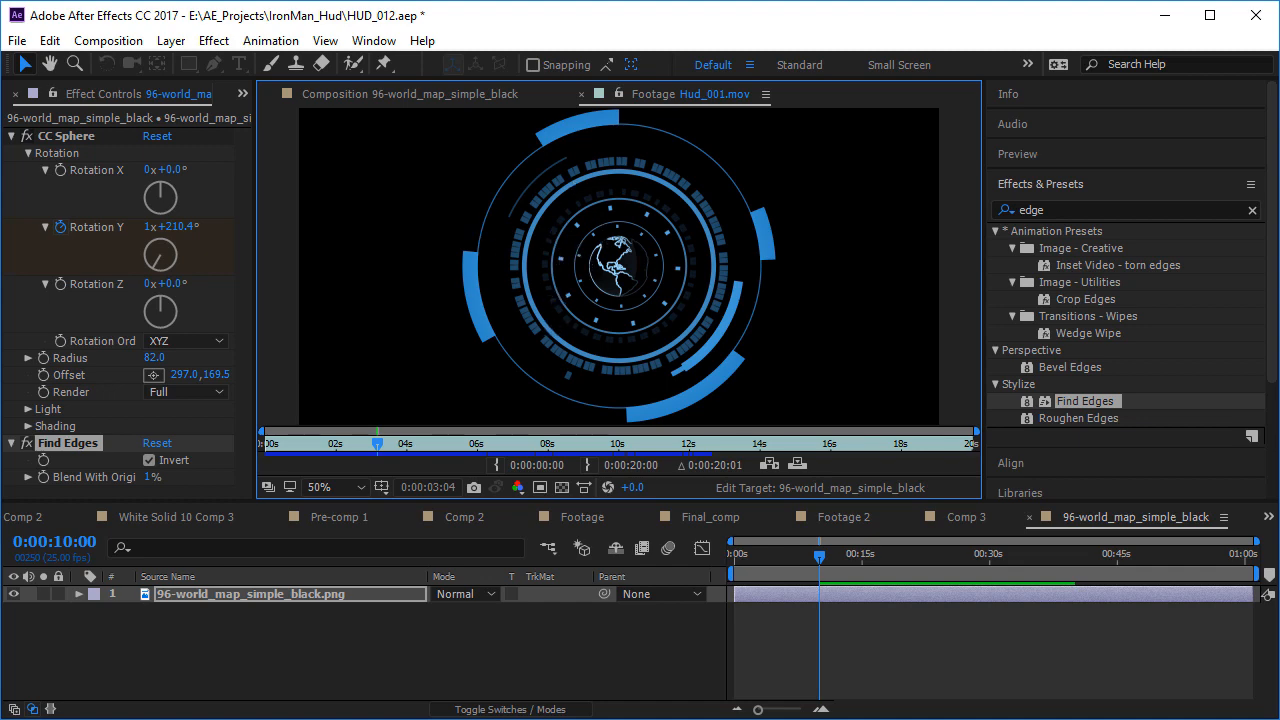
- Open the Hud_002.mov footage from the Elements folder and scrub through it to examine the audio-reactive ring
{"action": "left_click", "coordinate": [243, 93]}
{"action": "left_click", "coordinate": [293, 118]}
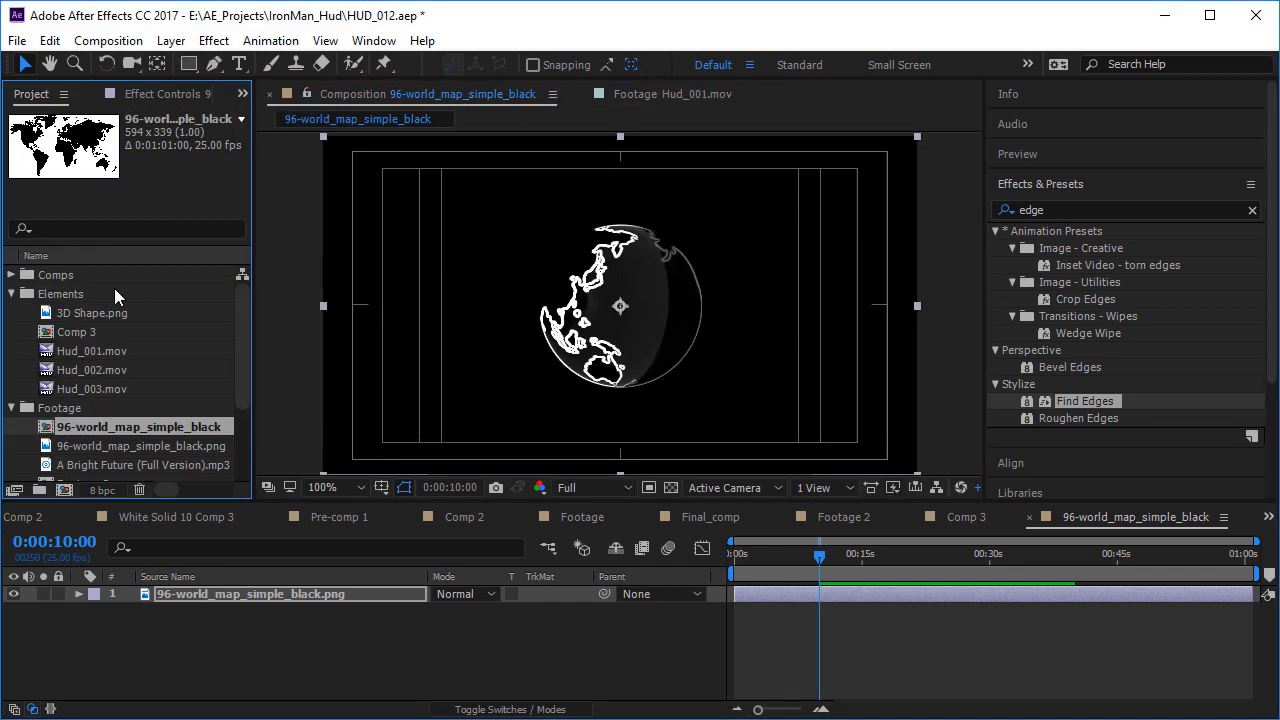
{"action": "left_click", "coordinate": [95, 389]}
{"action": "left_click", "coordinate": [97, 372]}
{"action": "double_click", "coordinate": [94, 368]}
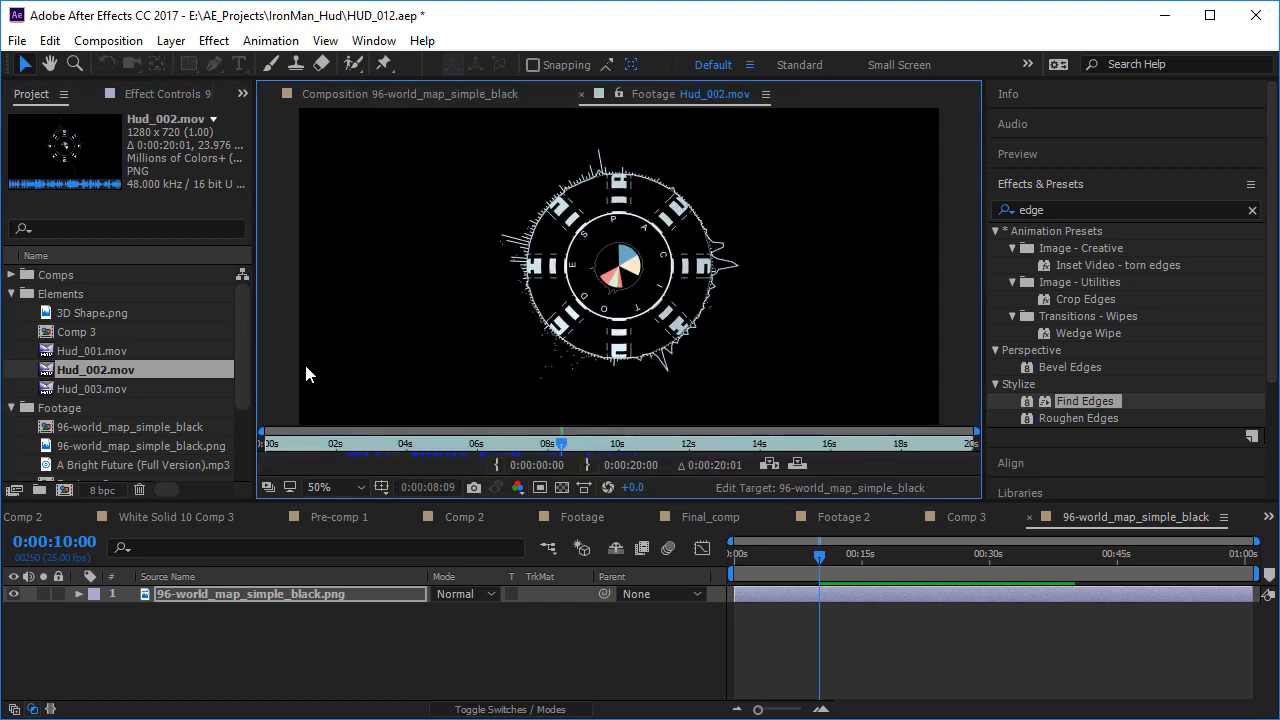
{"action": "left_click_drag", "start_coordinate": [313, 445], "coordinate": [409, 446]}
{"action": "key", "text": "period"}
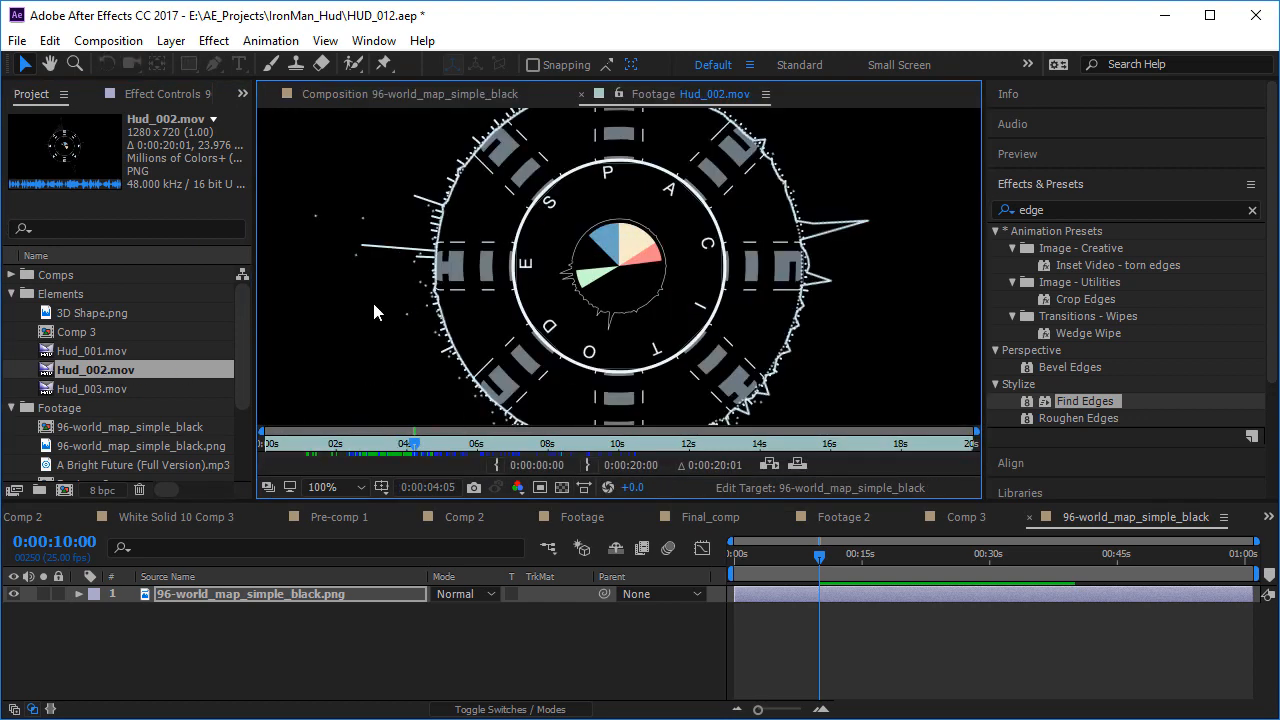
{"action": "left_click_drag", "start_coordinate": [320, 444], "coordinate": [399, 460]}
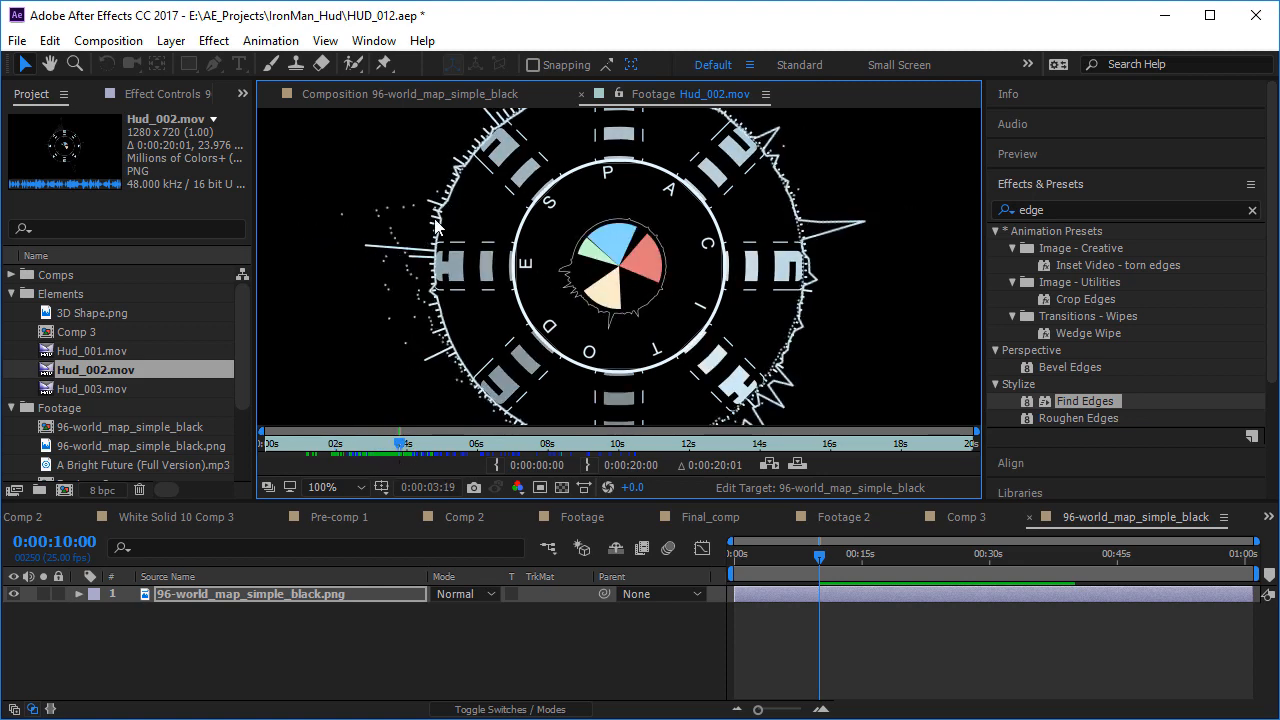
- Create a new 1280 x 720, 25 fps composition named Sound System with a duration of 0:01:01:00
{"action": "left_click", "coordinate": [108, 40]}
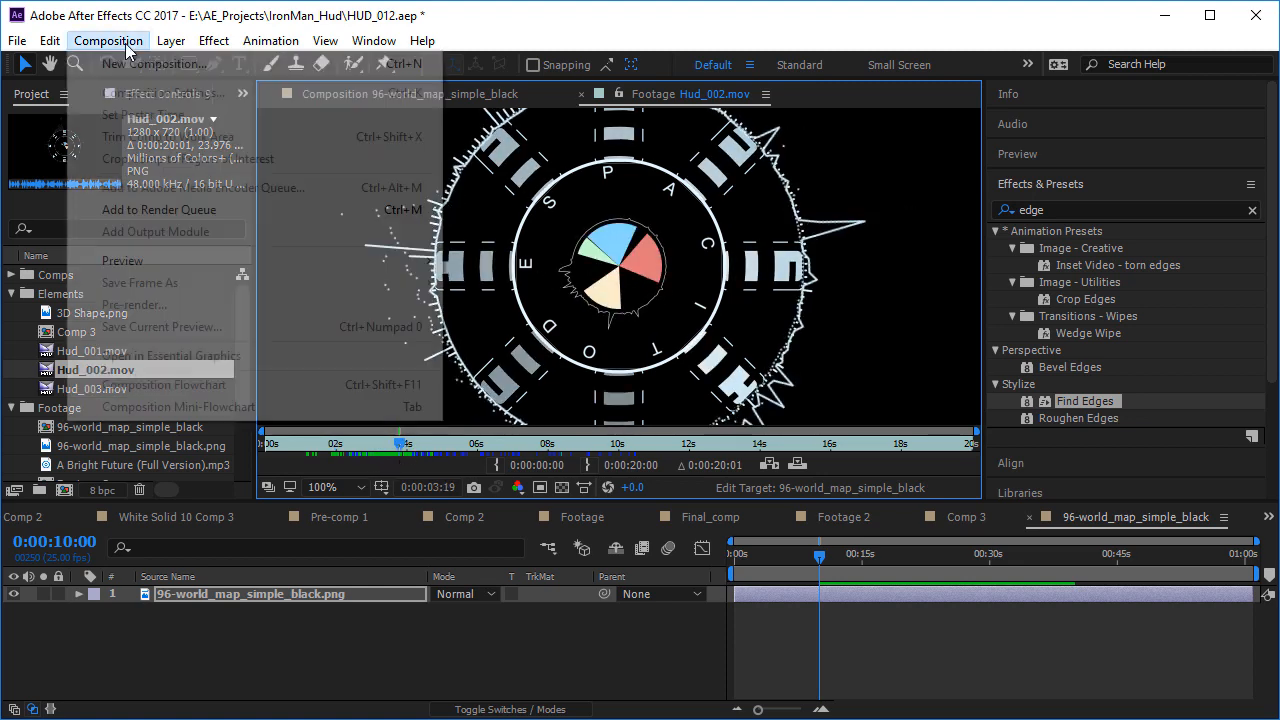
{"action": "left_click", "coordinate": [125, 62]}
{"action": "type", "text": "Sound System"}
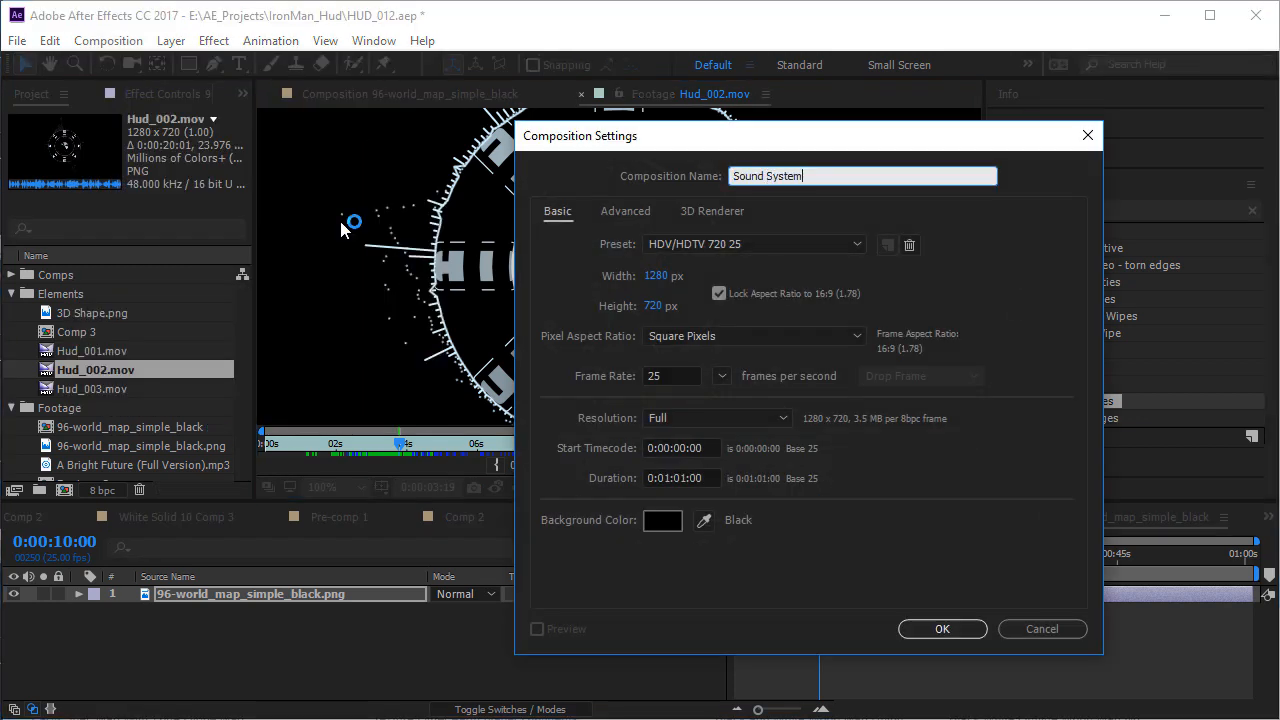
{"action": "key", "text": "Return"}
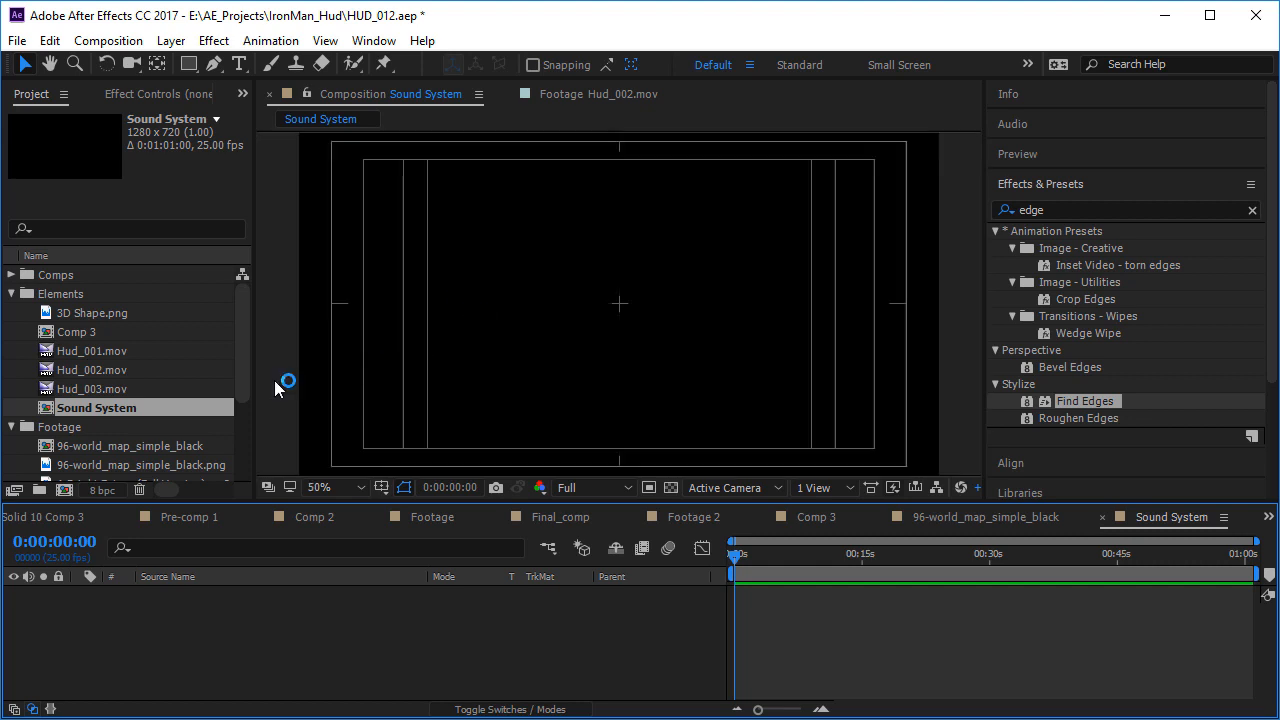
- Add A Bright Future (Full Version).mp3 to the Sound System composition, preview it, and set the current time to 0:00:05:13
{"action": "scroll", "coordinate": [100, 375], "scroll_direction": "down", "scroll_amount": 2}
{"action": "left_click", "coordinate": [104, 370]}
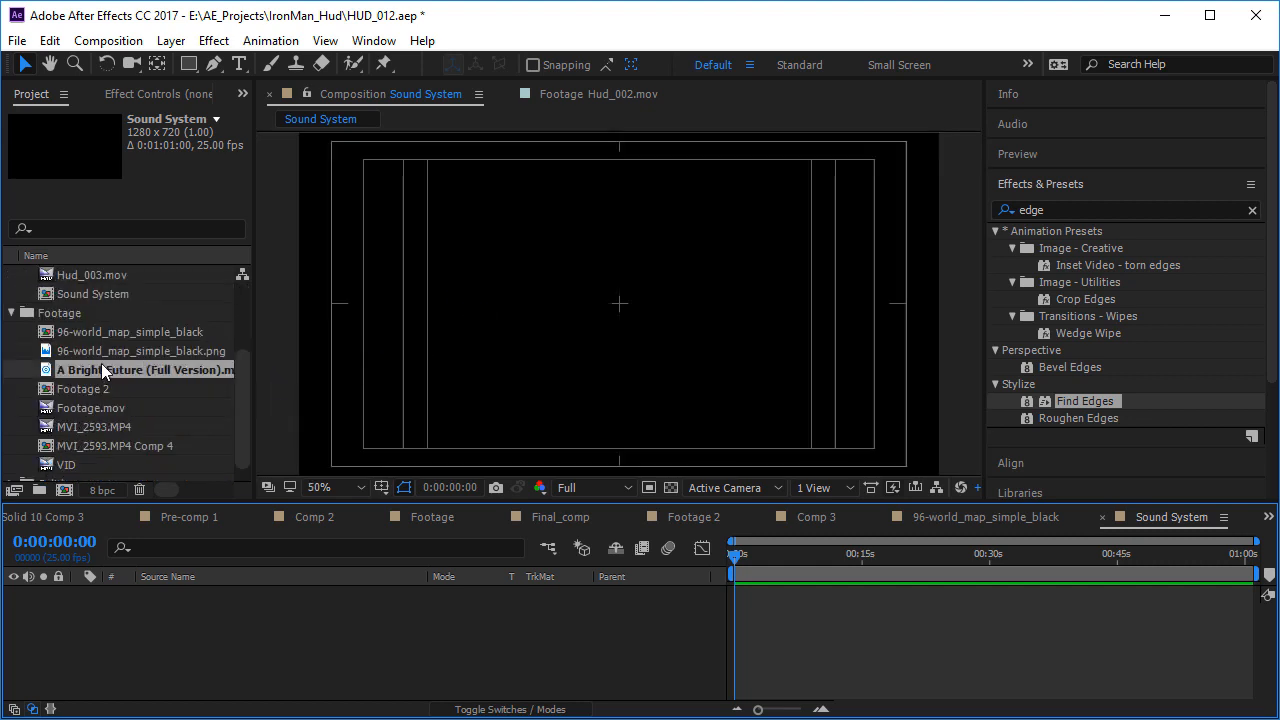
{"action": "left_click_drag", "start_coordinate": [151, 374], "coordinate": [290, 651]}
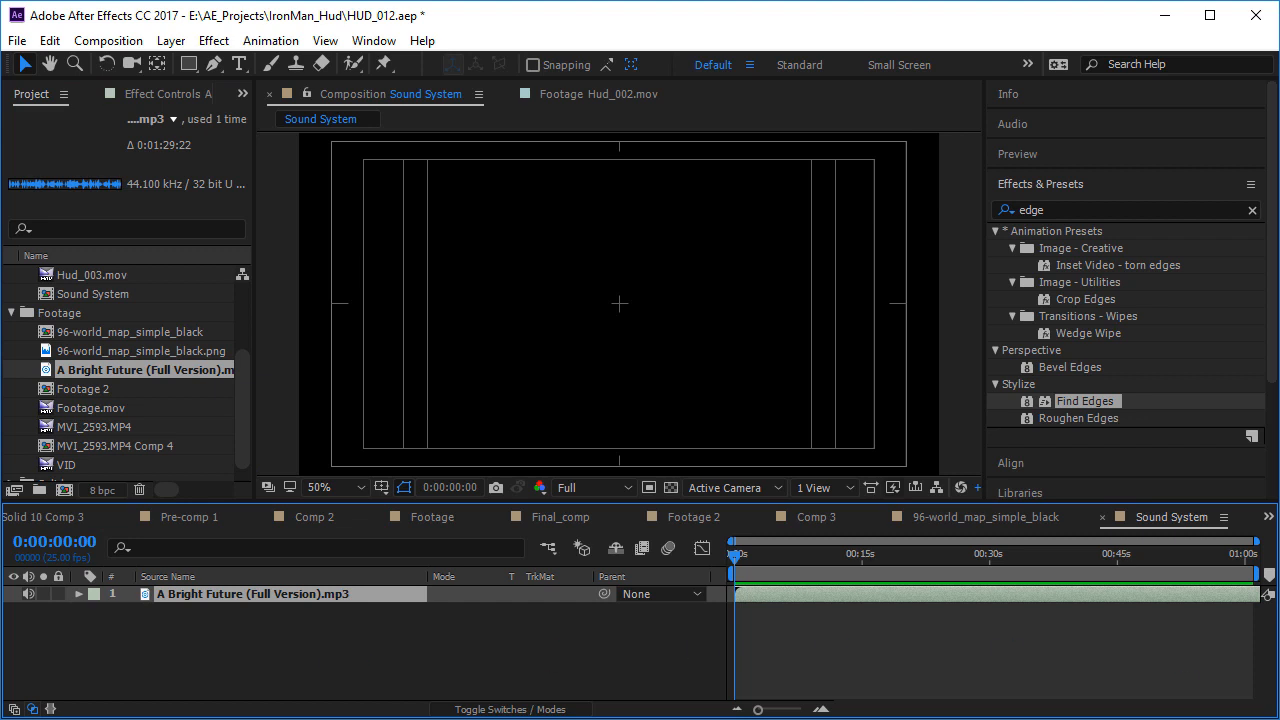
{"action": "left_click", "coordinate": [791, 637]}
{"action": "key", "text": "space"}
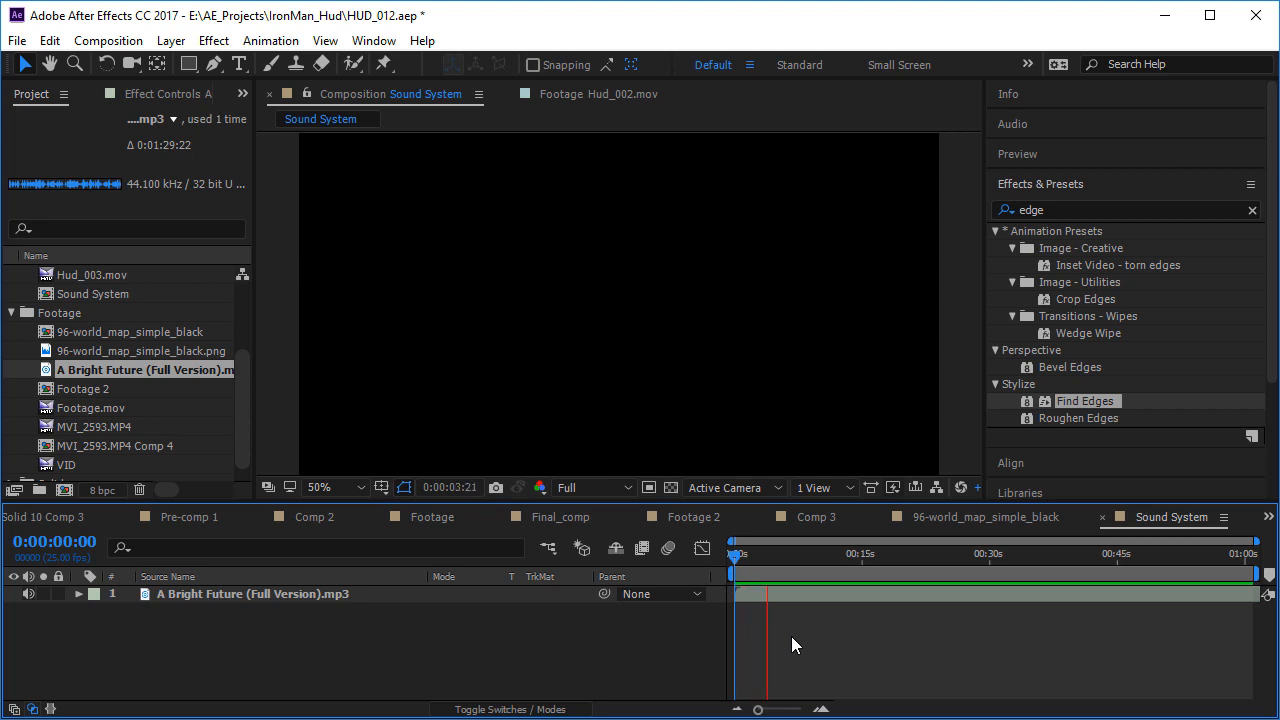
{"action": "key", "text": "space"}
{"action": "mouse_move", "coordinate": [802, 561]}
{"action": "left_mouse_down"}
{"action": "mouse_move", "coordinate": [891, 563]}
{"action": "mouse_move", "coordinate": [781, 561]}
{"action": "left_mouse_up"}
- Create a black 1280 x 720 solid named Waveform in the Sound System composition
{"action": "right_click", "coordinate": [350, 678]}
{"action": "mouse_move", "coordinate": [455, 697]}
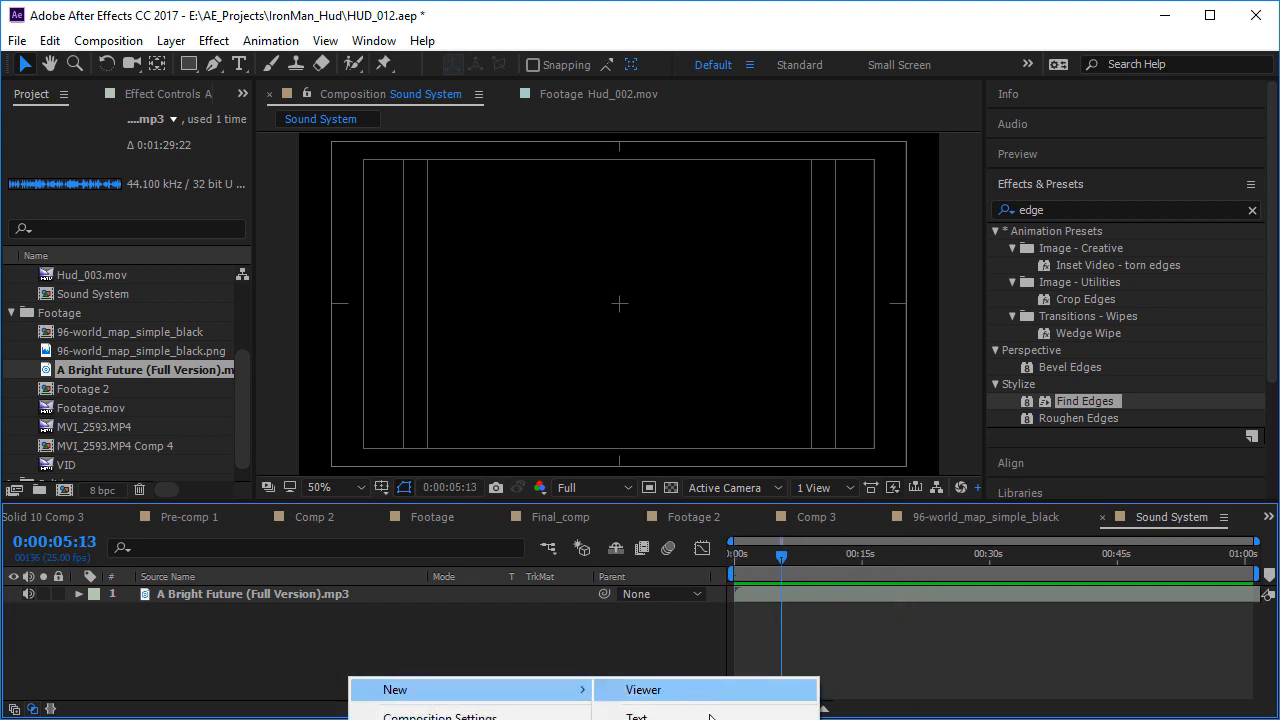
{"action": "left_click", "coordinate": [573, 455]}
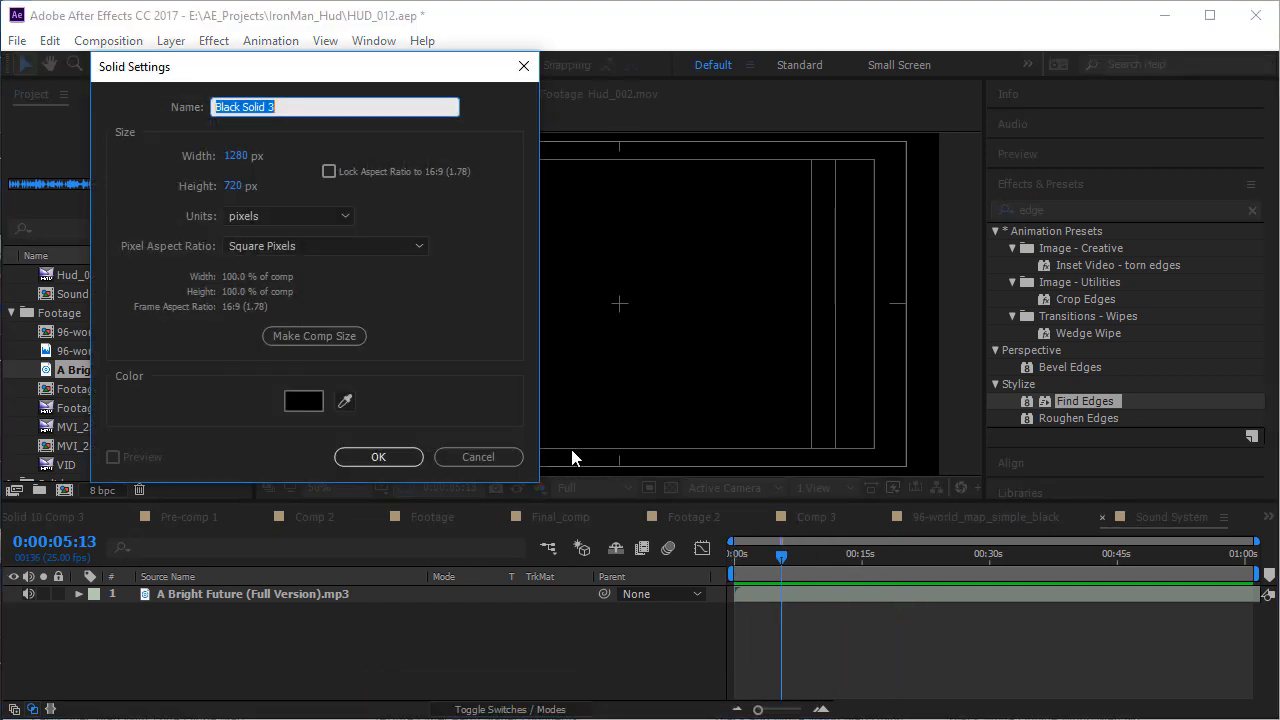
{"action": "type", "text": "Waveform"}
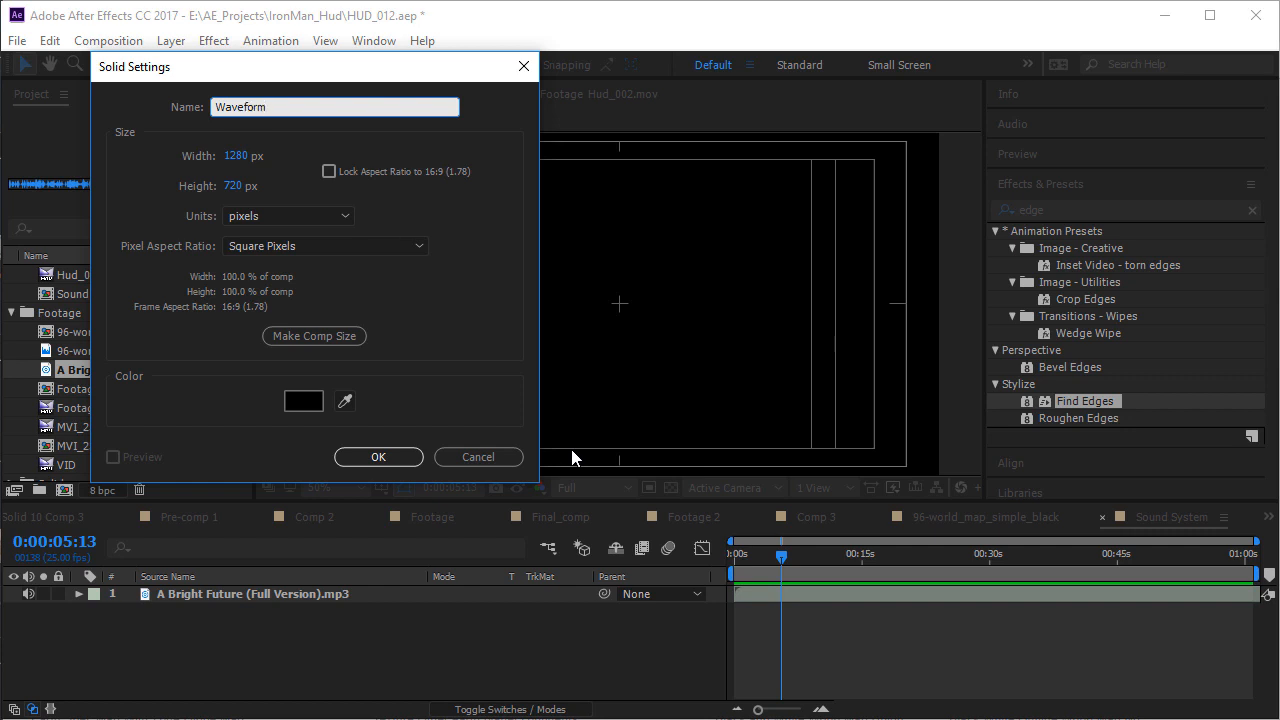
{"action": "key", "text": "Return"}
- Search the effects and presets for "audio"
{"action": "left_click", "coordinate": [1056, 212]}
{"action": "double_click", "coordinate": [1056, 212]}
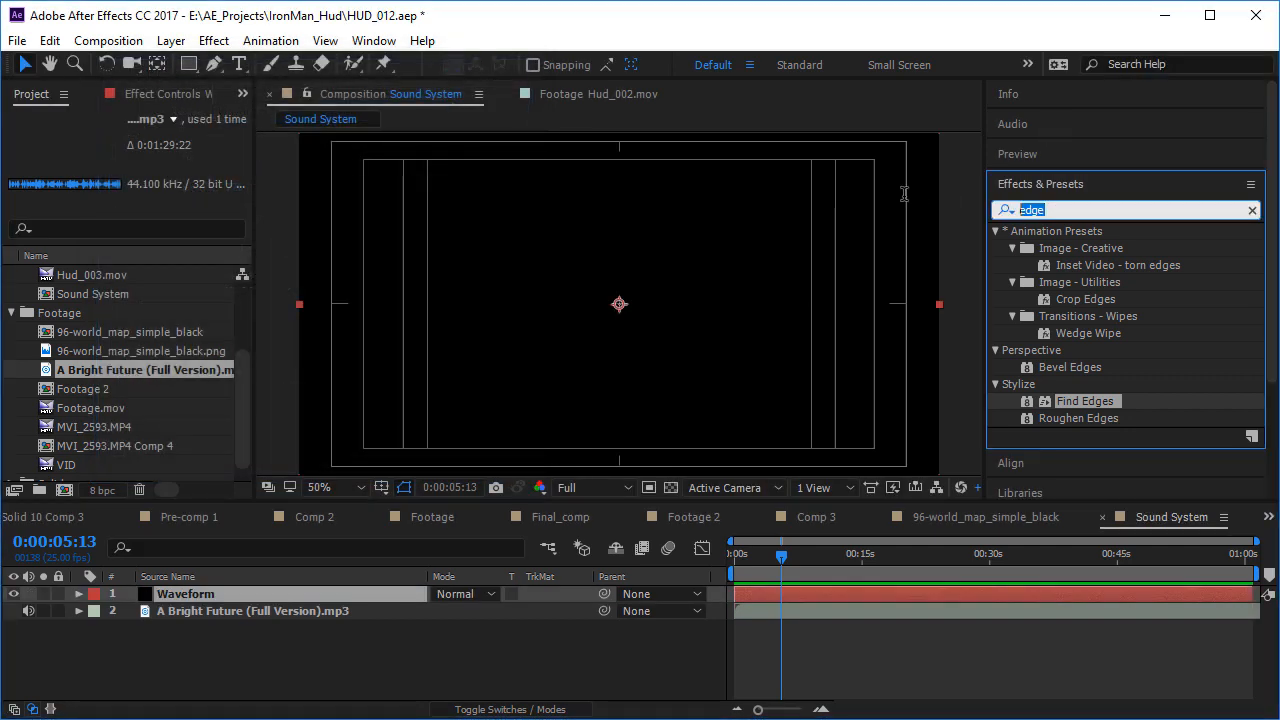
{"action": "type", "text": "audio"}
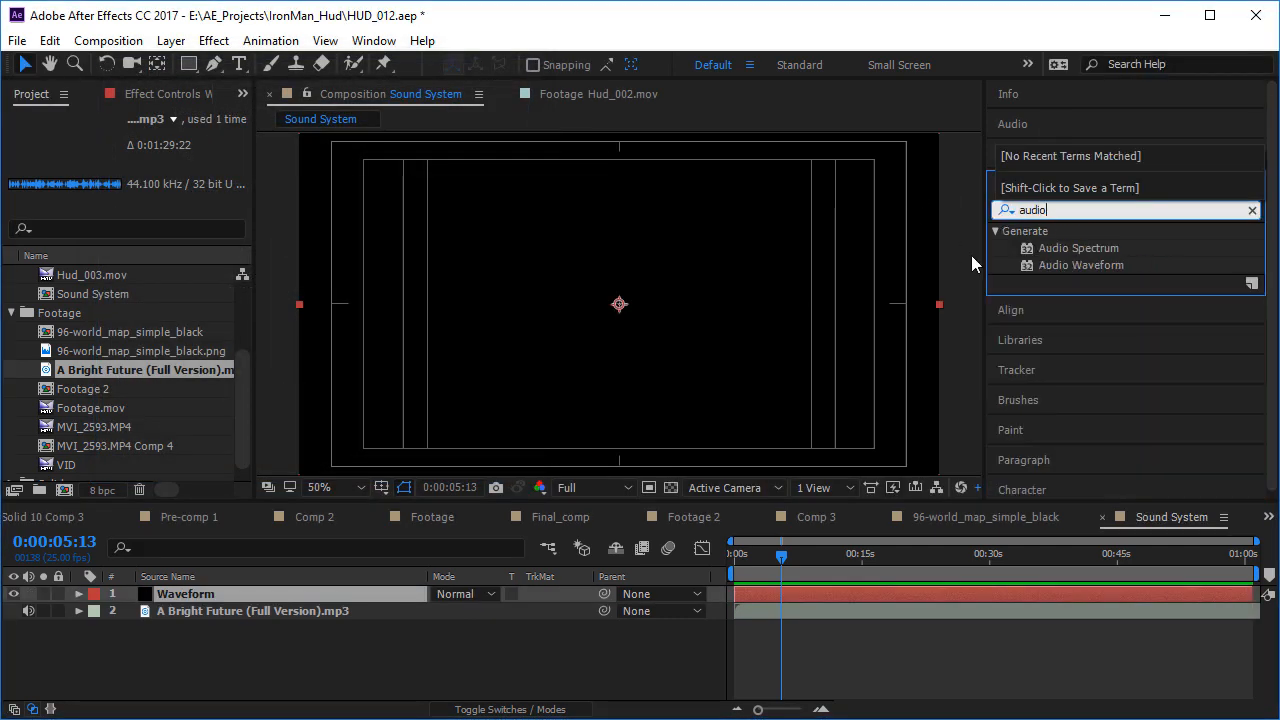
{"action": "left_click", "coordinate": [1090, 265]}
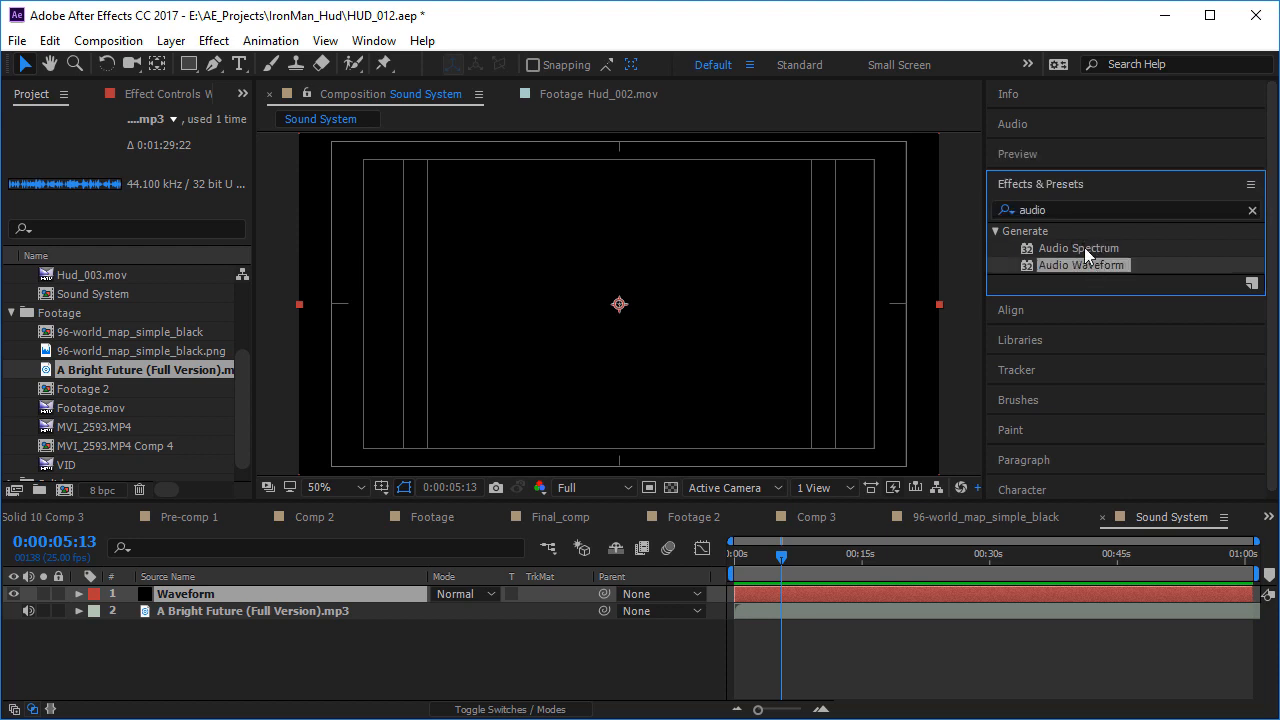
{"action": "left_click", "coordinate": [1086, 252]}
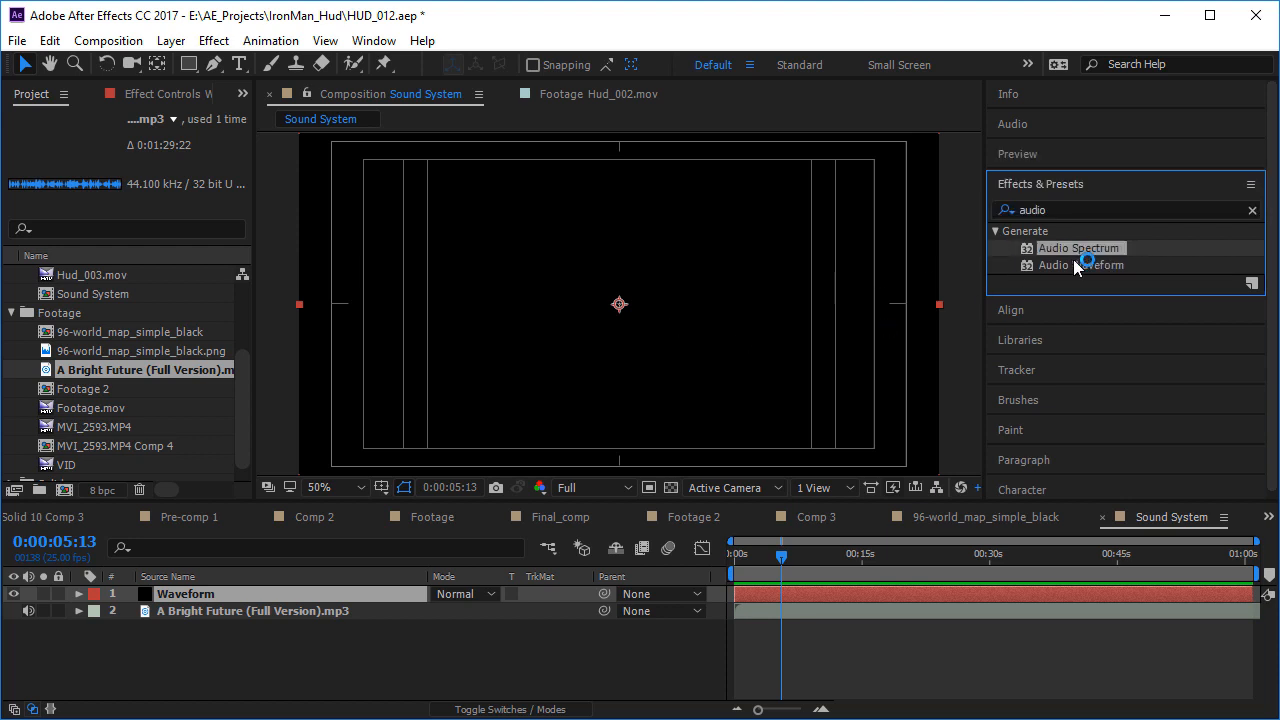
{"action": "left_click_drag", "start_coordinate": [1080, 265], "coordinate": [790, 295]}
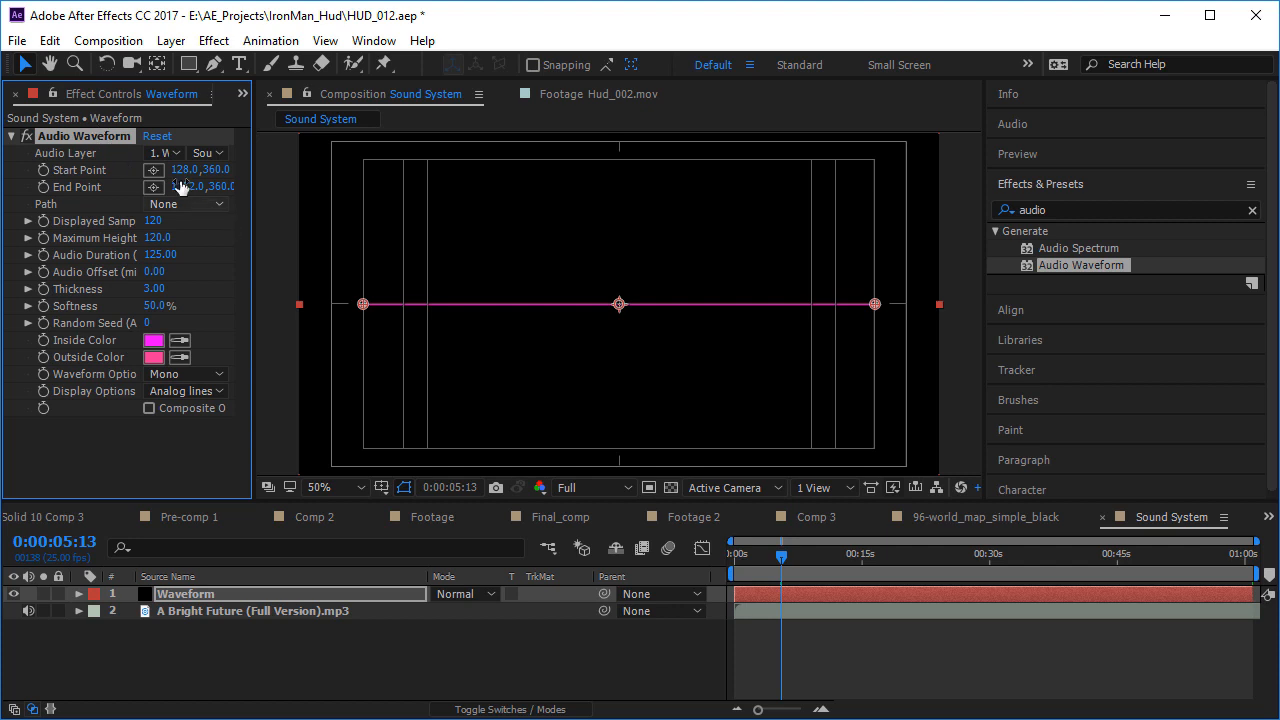
{"action": "left_click", "coordinate": [185, 391]}
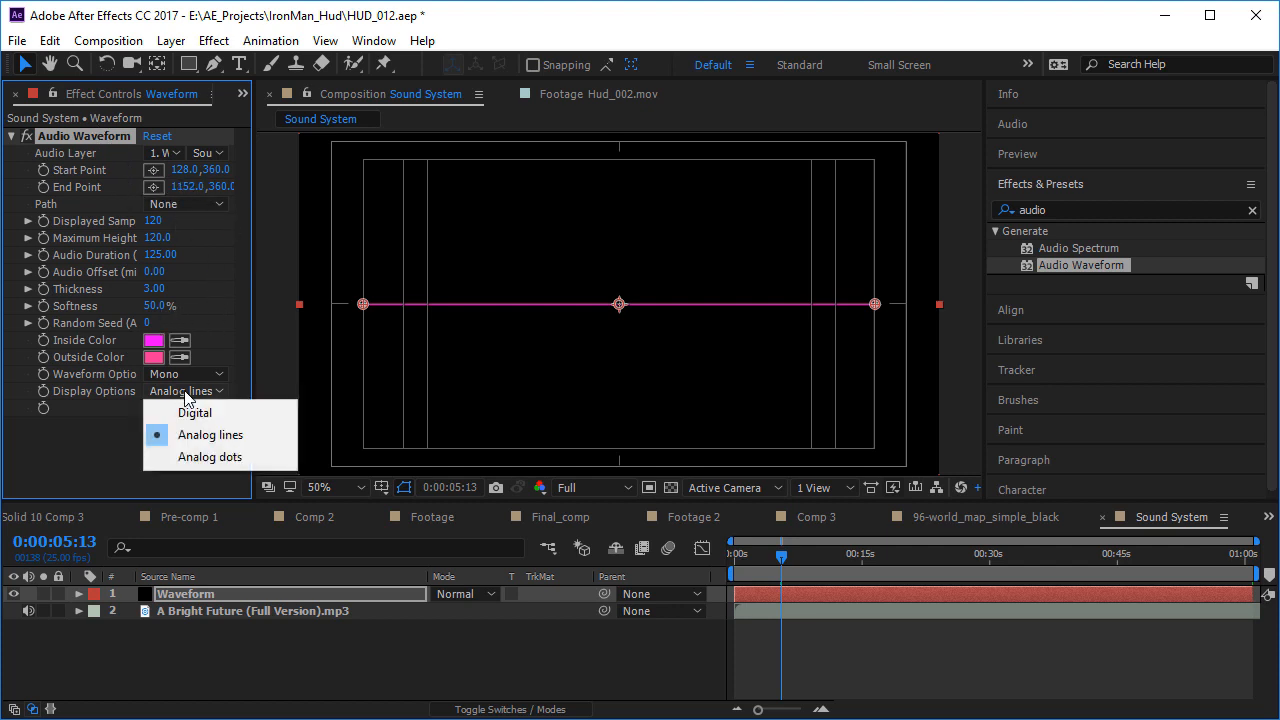
{"action": "left_click", "coordinate": [99, 135]}
{"action": "key", "text": "Delete"}
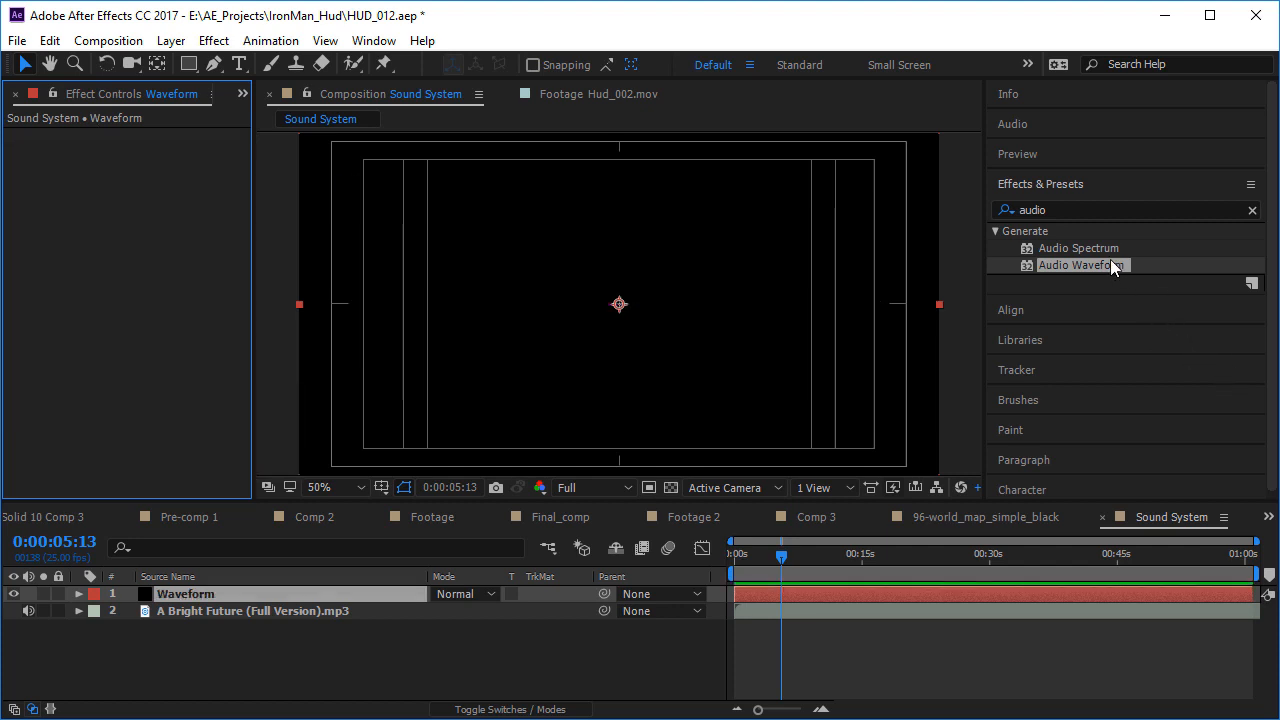
- Apply the Audio Spectrum effect to the Waveform solid
{"action": "left_click", "coordinate": [1101, 251]}
{"action": "left_click_drag", "start_coordinate": [1101, 251], "coordinate": [567, 331]}
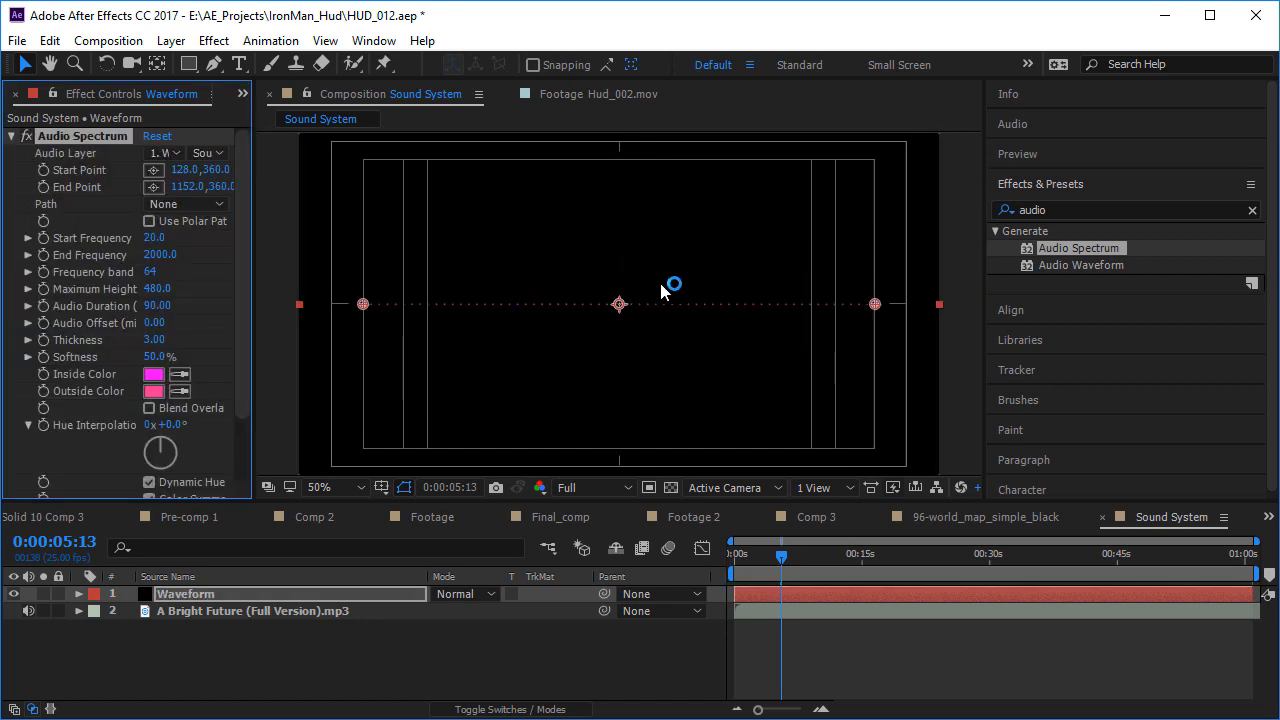
- Set the Audio Spectrum's audio layer to A Bright Future (Full Version).mp3
{"action": "left_click", "coordinate": [820, 556]}
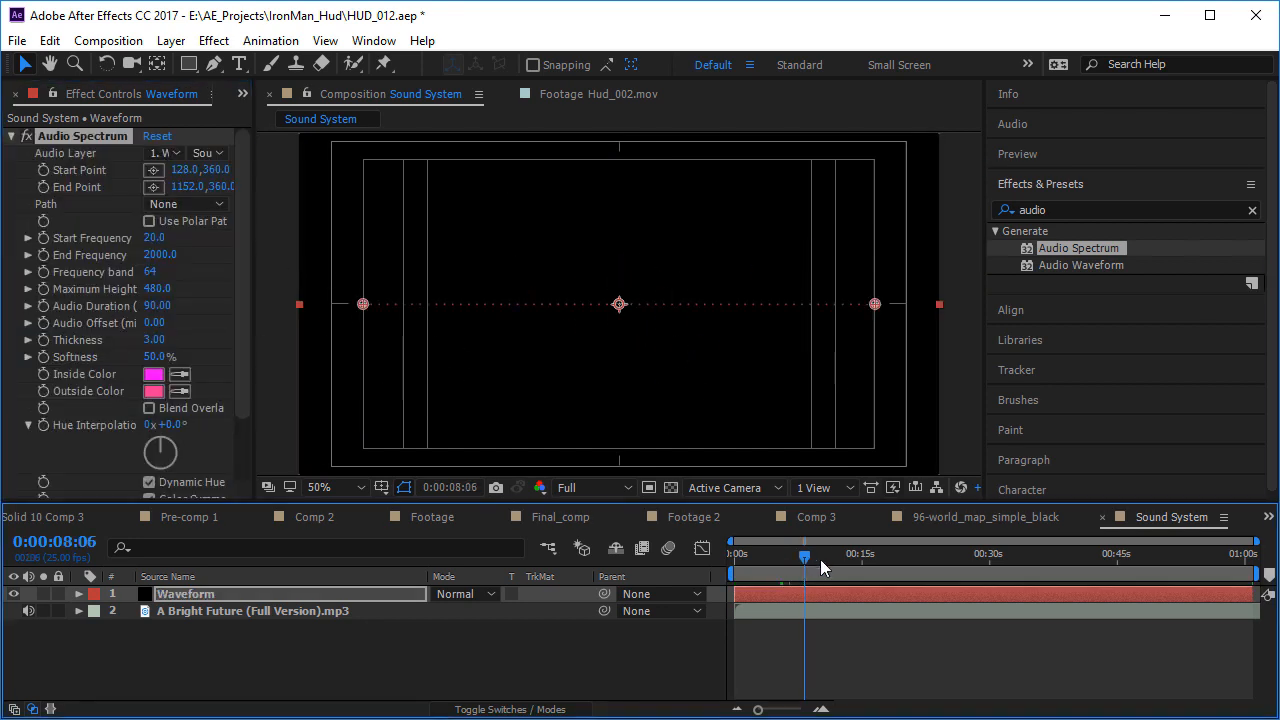
{"action": "left_click", "coordinate": [163, 152]}
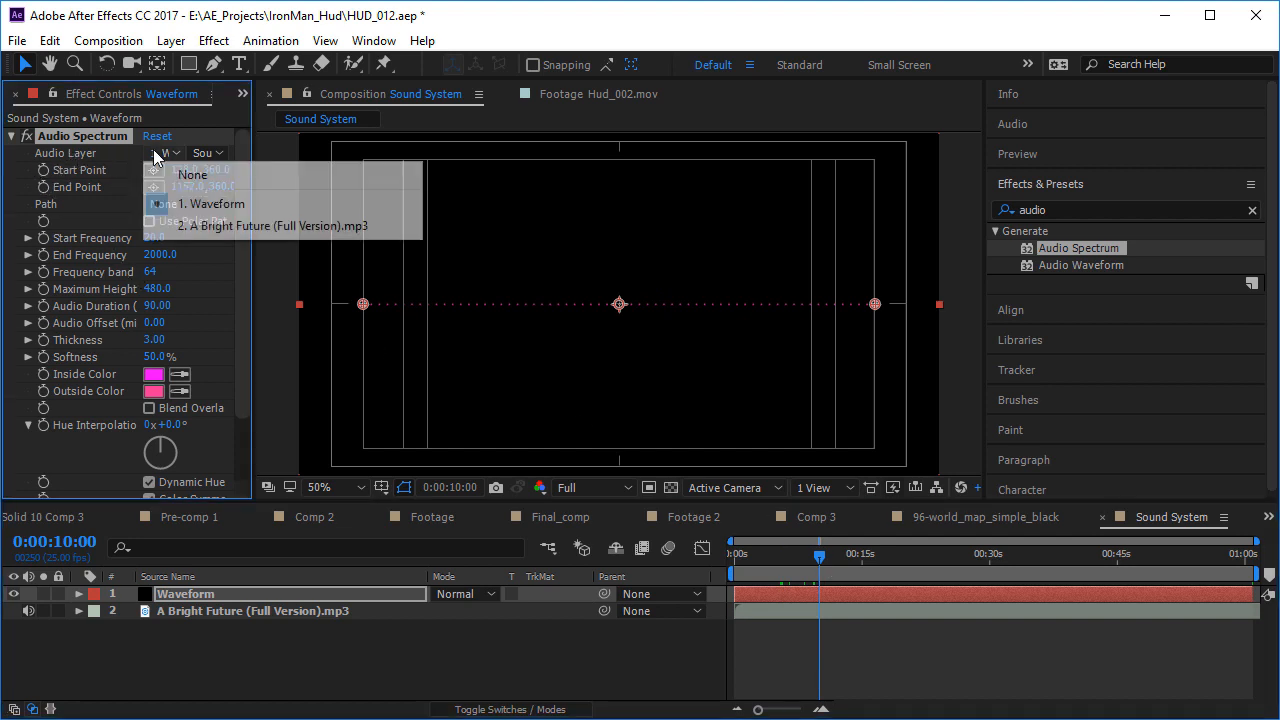
{"action": "left_click", "coordinate": [211, 322]}
{"action": "left_click_drag", "start_coordinate": [259, 303], "coordinate": [298, 300]}
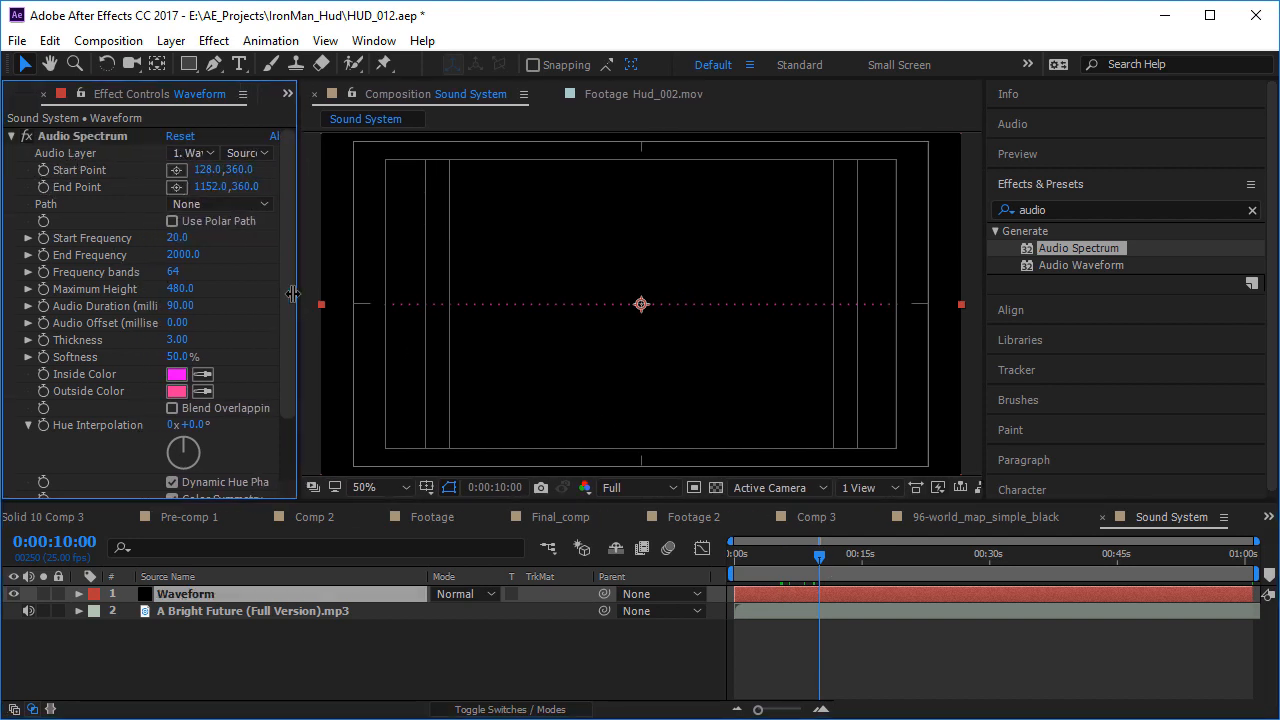
{"action": "left_click", "coordinate": [194, 154]}
{"action": "left_click", "coordinate": [260, 226]}
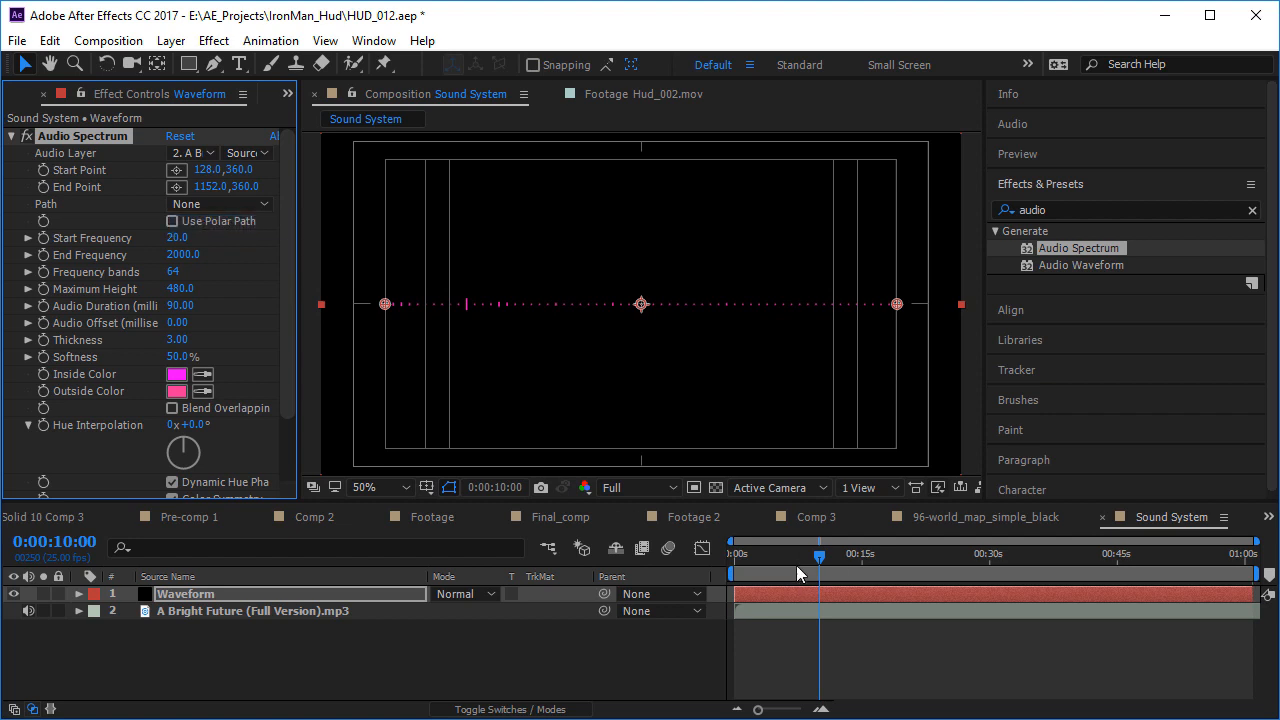
- Preview the audio-driven spectrum line from several points, including the start of the composition
{"action": "left_click", "coordinate": [767, 555]}
{"action": "key", "text": "space"}
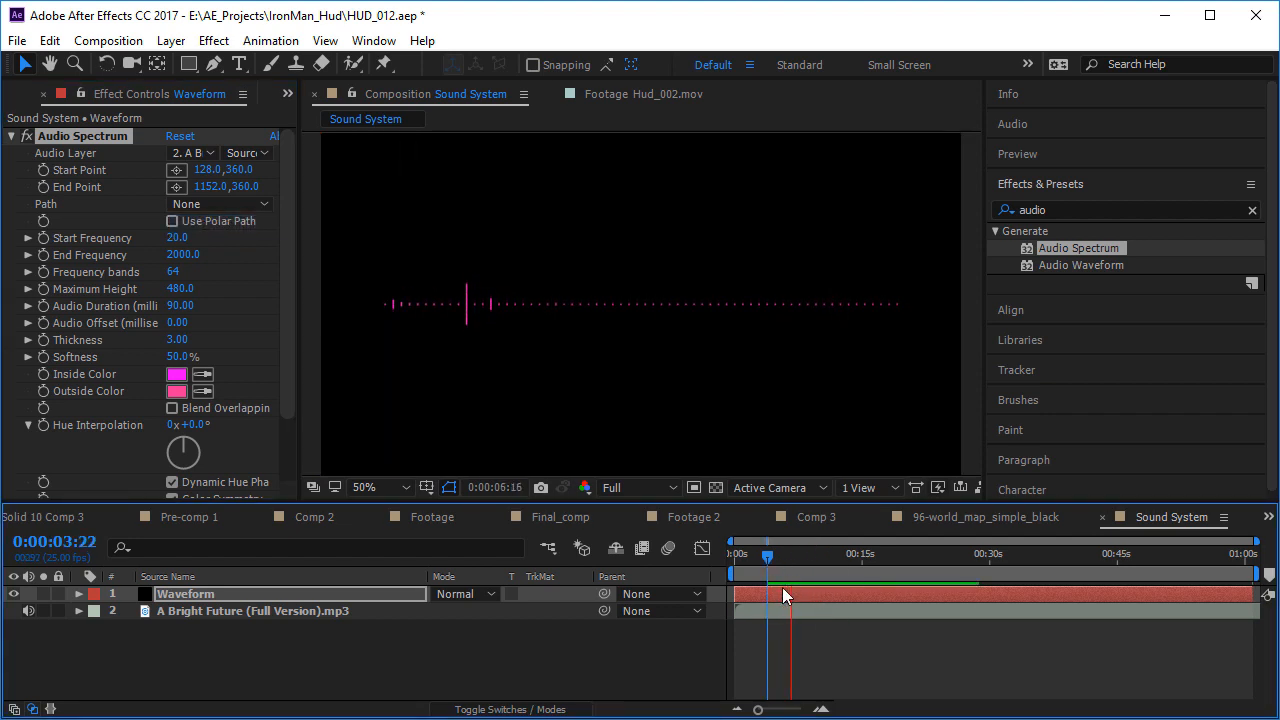
{"action": "left_click_drag", "start_coordinate": [829, 556], "coordinate": [727, 556]}
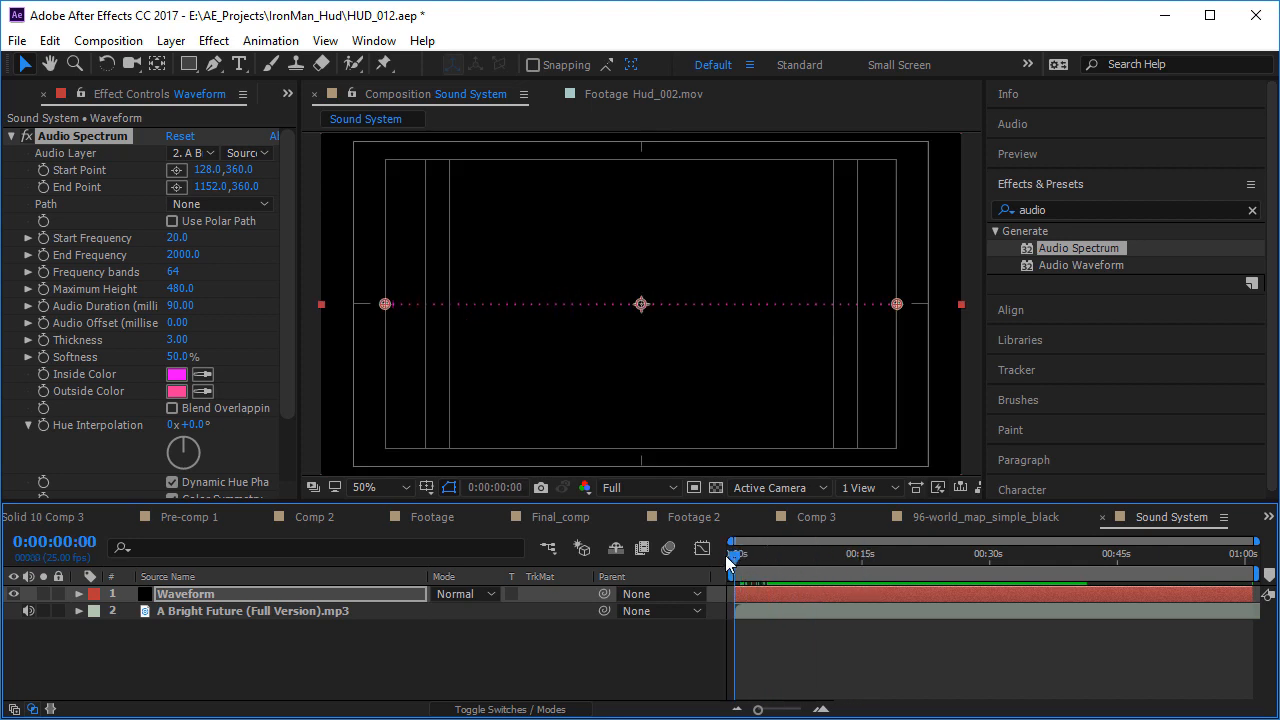
{"action": "key", "text": "space"}
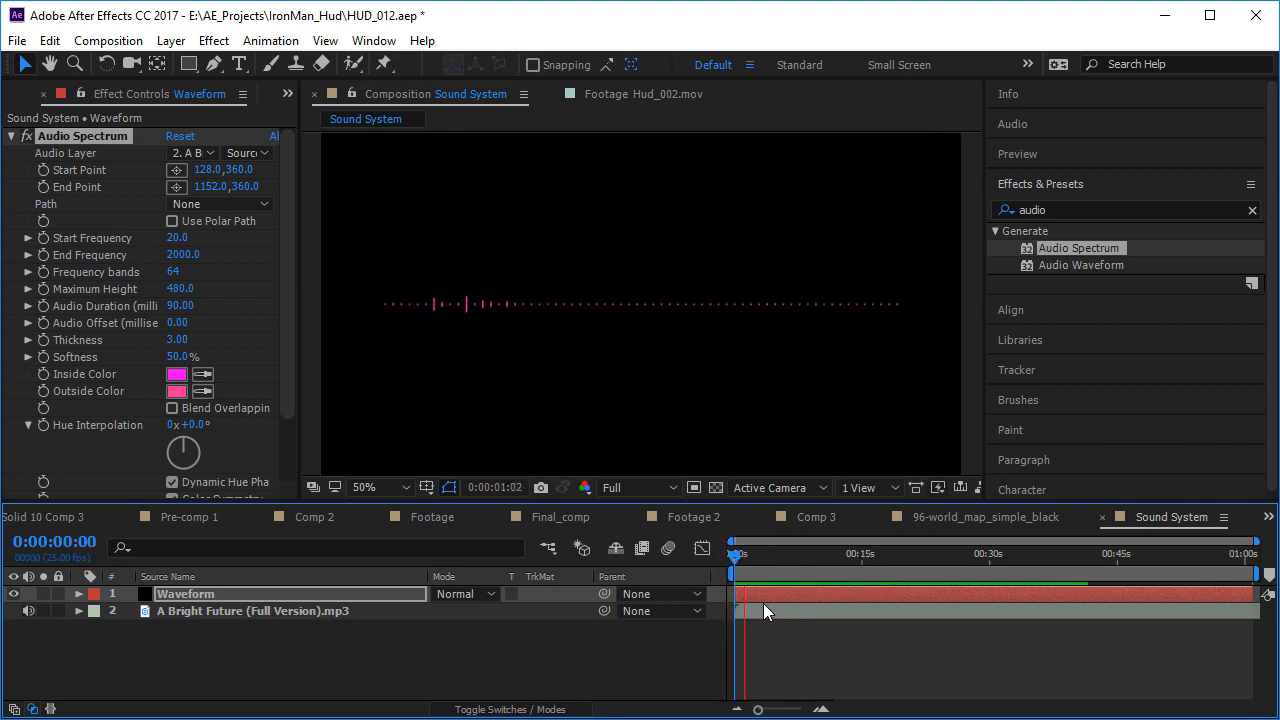
{"action": "mouse_move", "coordinate": [766, 561]}
{"action": "left_mouse_down"}
{"action": "mouse_move", "coordinate": [804, 560]}
{"action": "mouse_move", "coordinate": [790, 560]}
{"action": "left_mouse_up"}
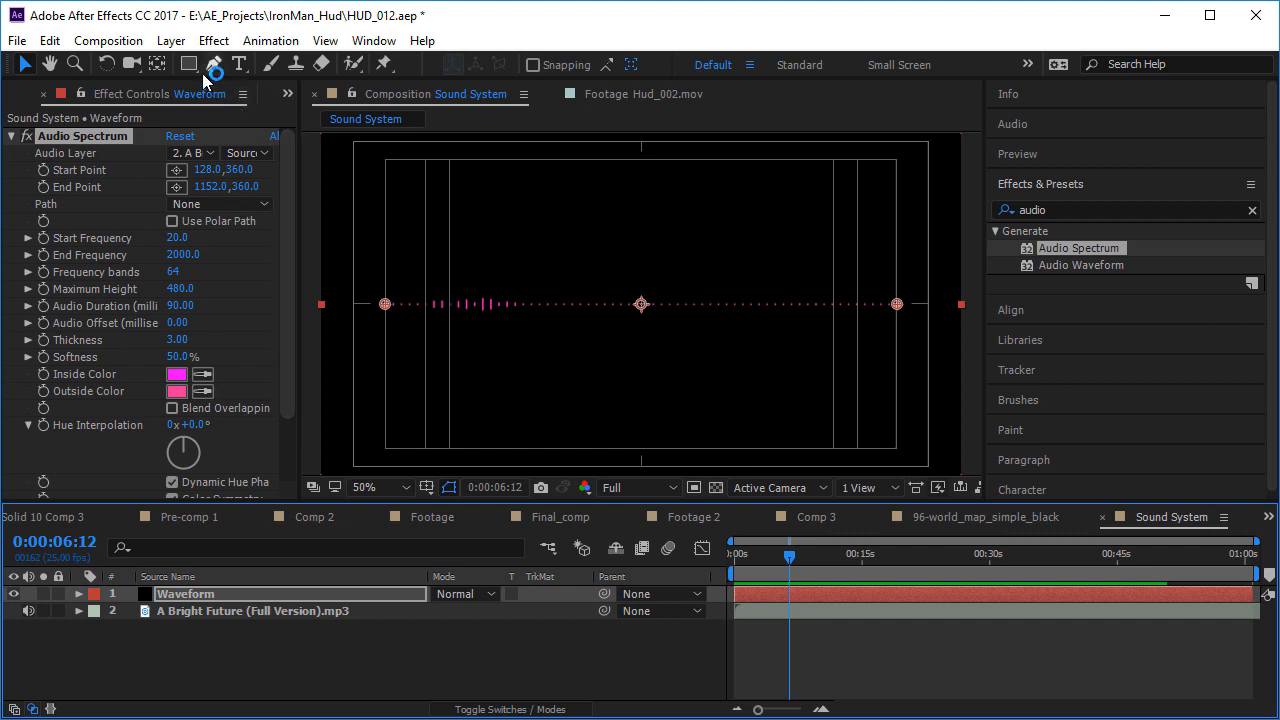
- Draw a circular mask around the centre of the Waveform layer and set its mask mode to None
{"action": "left_click_drag", "start_coordinate": [188, 63], "coordinate": [268, 110]}
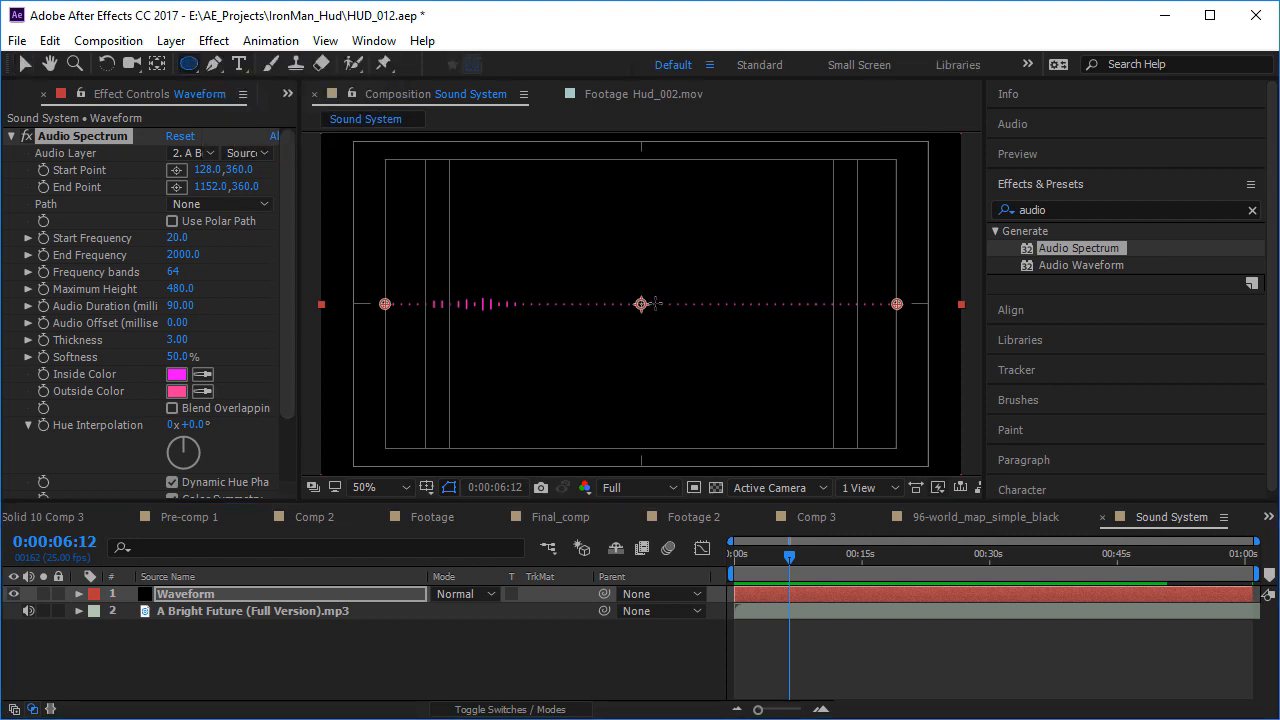
{"action": "left_click_drag", "start_coordinate": [641, 303], "coordinate": [757, 386]}
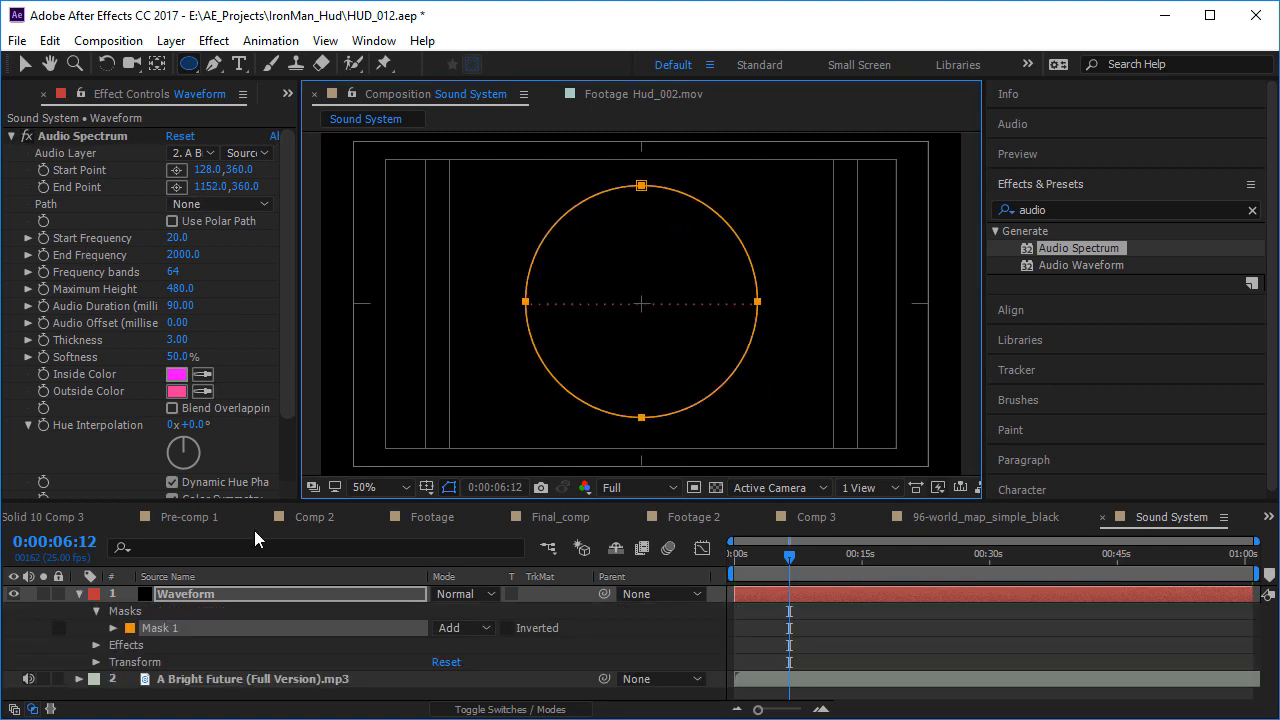
{"action": "left_click", "coordinate": [447, 627]}
{"action": "left_click", "coordinate": [484, 652]}
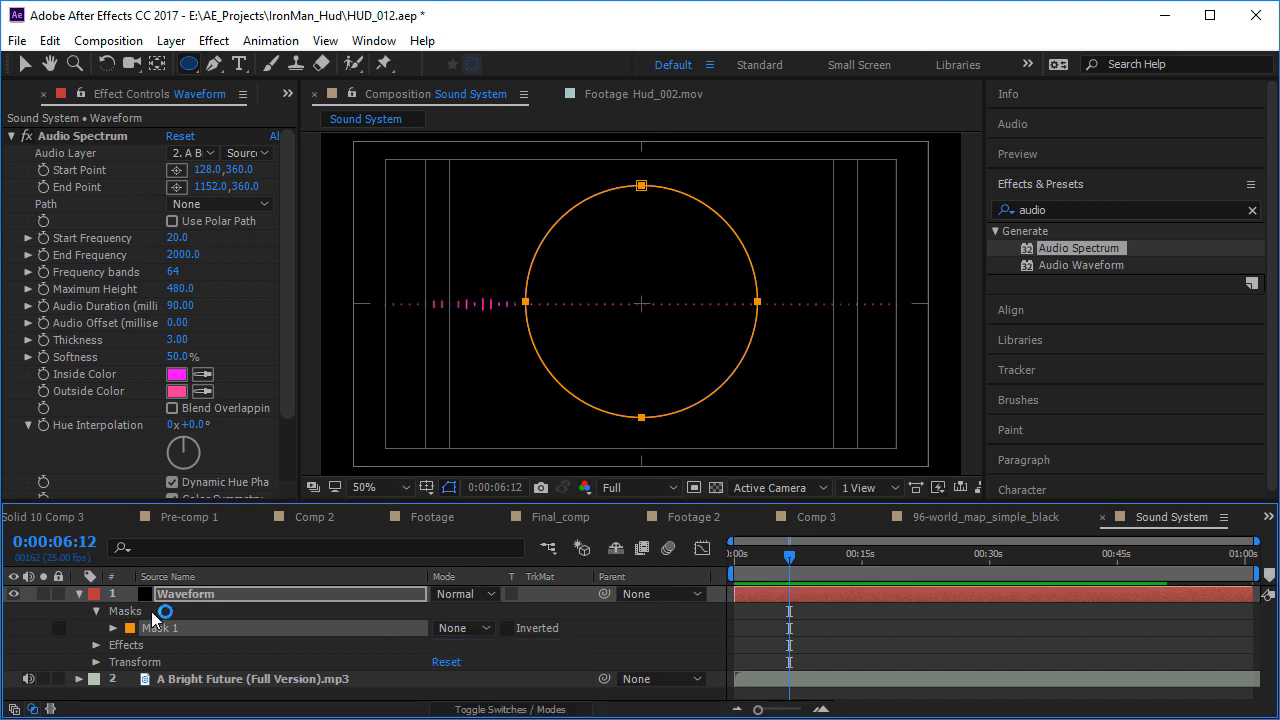
{"action": "left_click", "coordinate": [74, 594]}
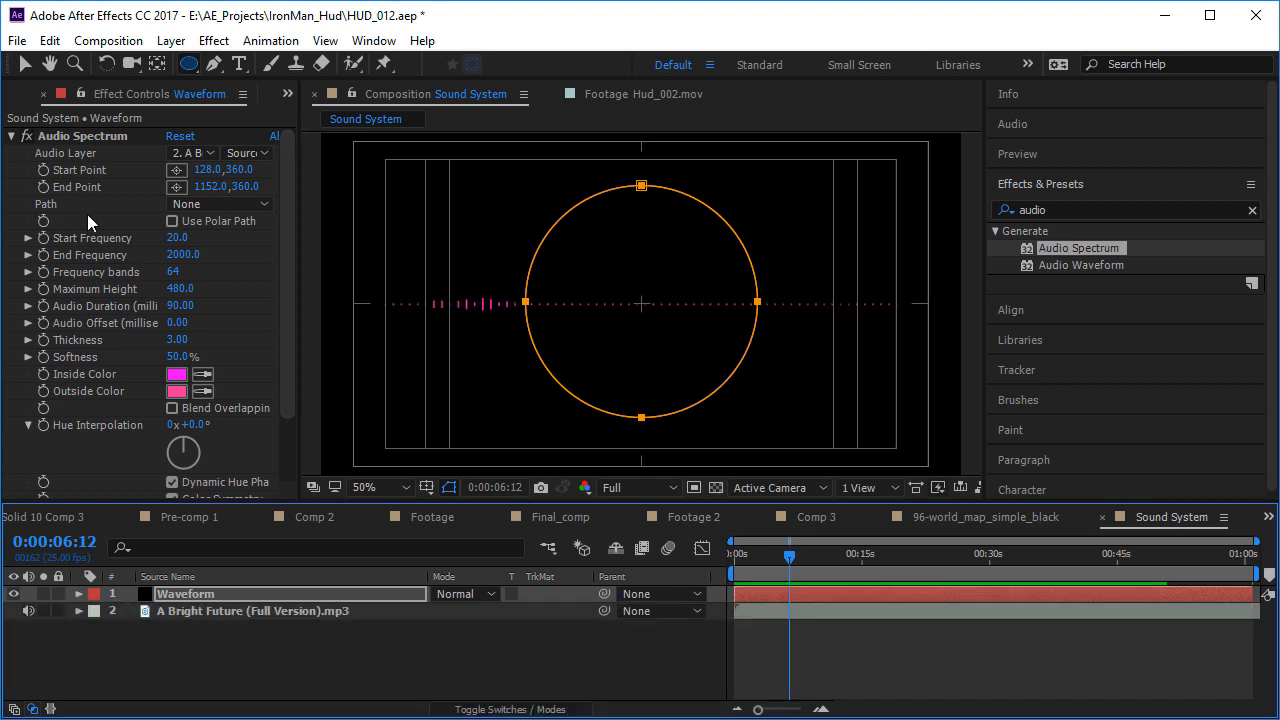
- Set the Audio Spectrum path to Mask 1 and preview the circular spectrum from the start
{"action": "left_click", "coordinate": [242, 206]}
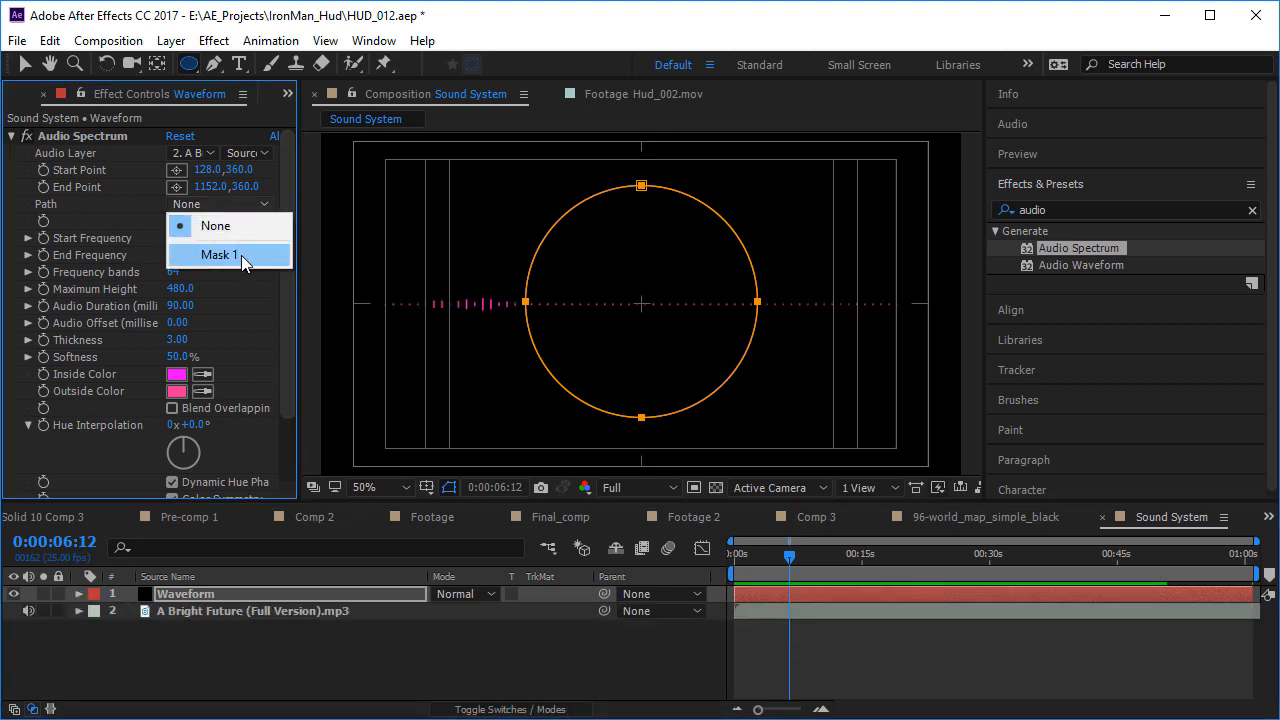
{"action": "left_click", "coordinate": [241, 255]}
{"action": "left_click", "coordinate": [562, 665]}
{"action": "key", "text": "space"}
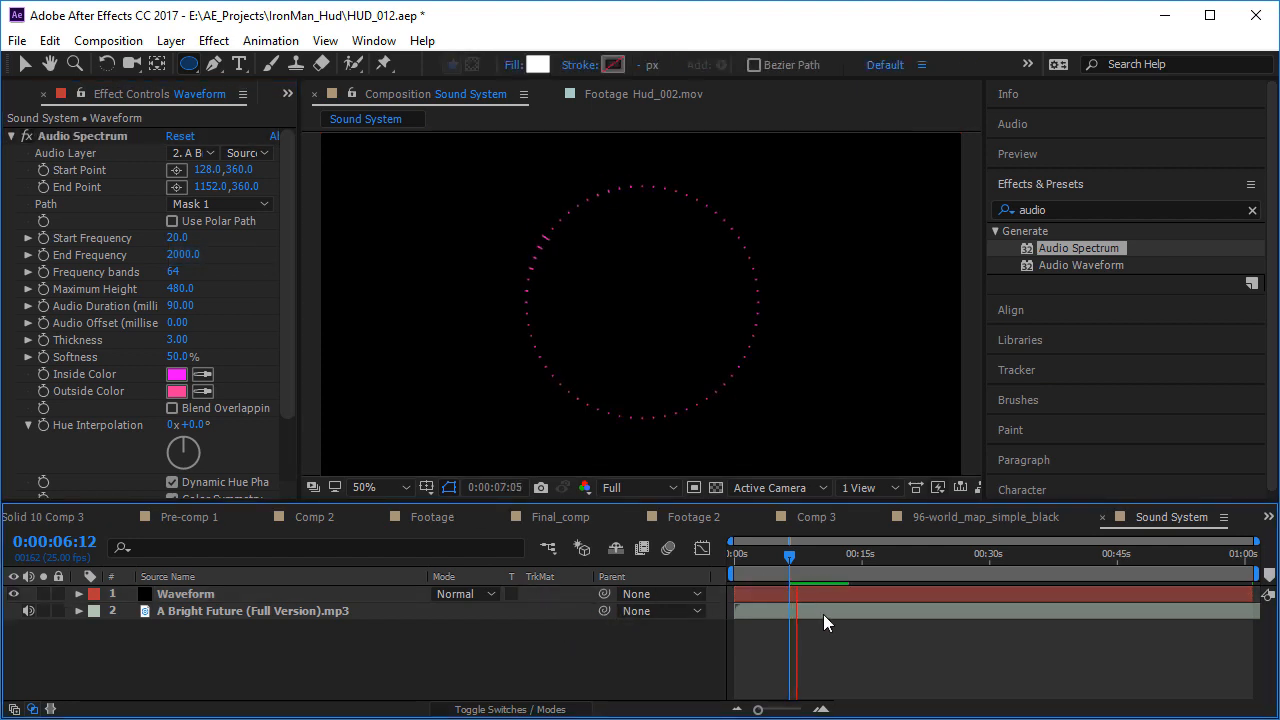
{"action": "left_click_drag", "start_coordinate": [790, 557], "coordinate": [646, 579]}
{"action": "key", "text": "space"}
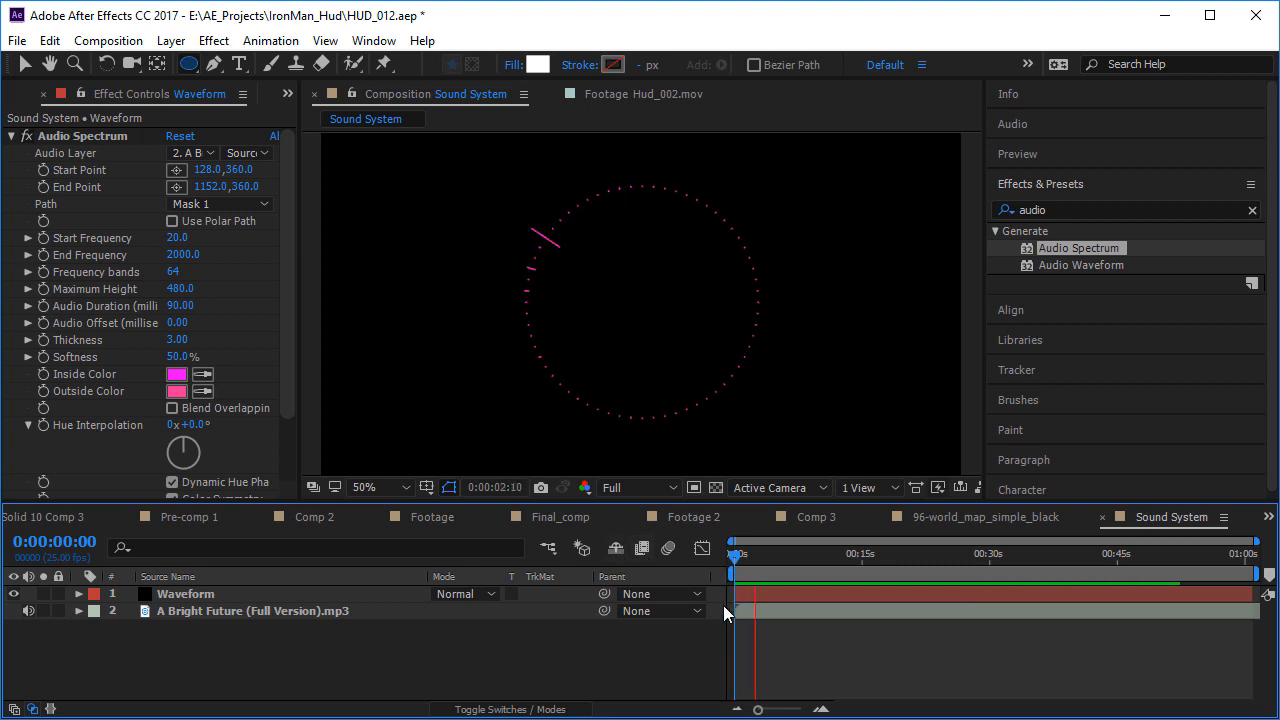
{"action": "mouse_move", "coordinate": [801, 568]}
{"action": "left_mouse_down"}
{"action": "mouse_move", "coordinate": [822, 572]}
{"action": "mouse_move", "coordinate": [801, 574]}
{"action": "left_mouse_up"}
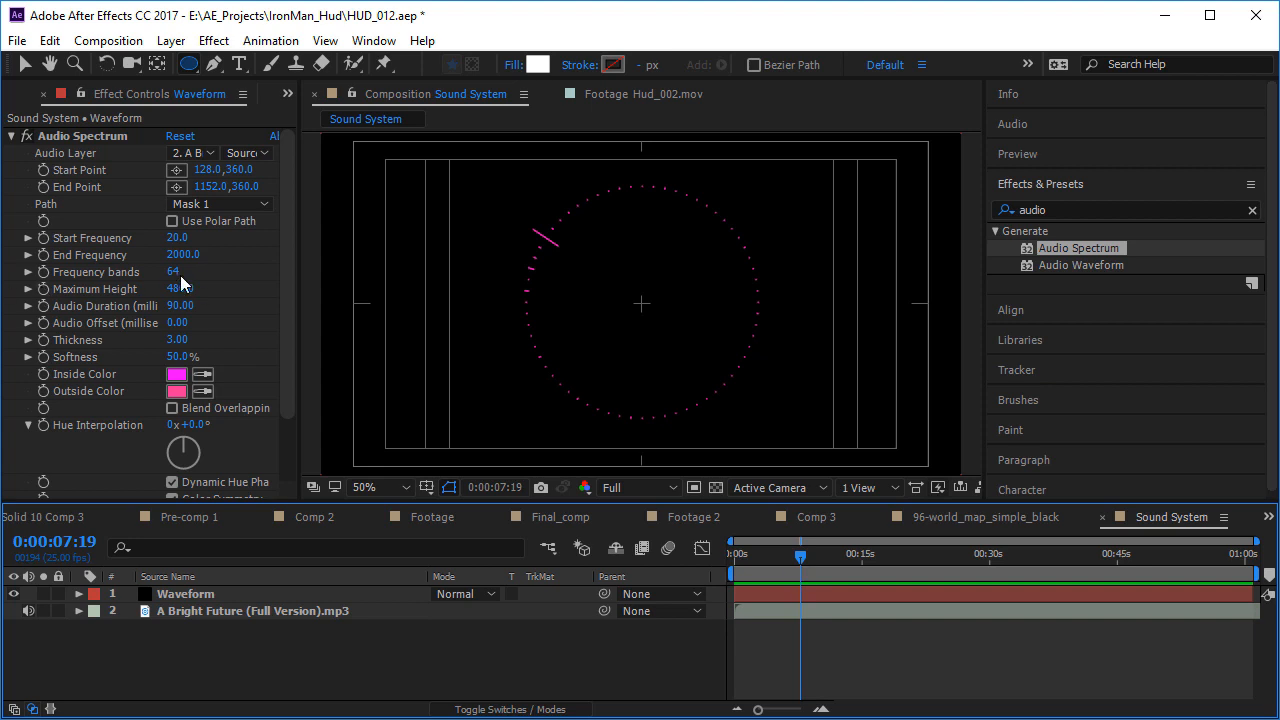
- Set the spectrum's frequency bands to 159 and its maximum height to 1250, with the mask outline hidden
{"action": "left_click_drag", "start_coordinate": [166, 270], "coordinate": [428, 467]}
{"action": "left_click", "coordinate": [450, 487]}
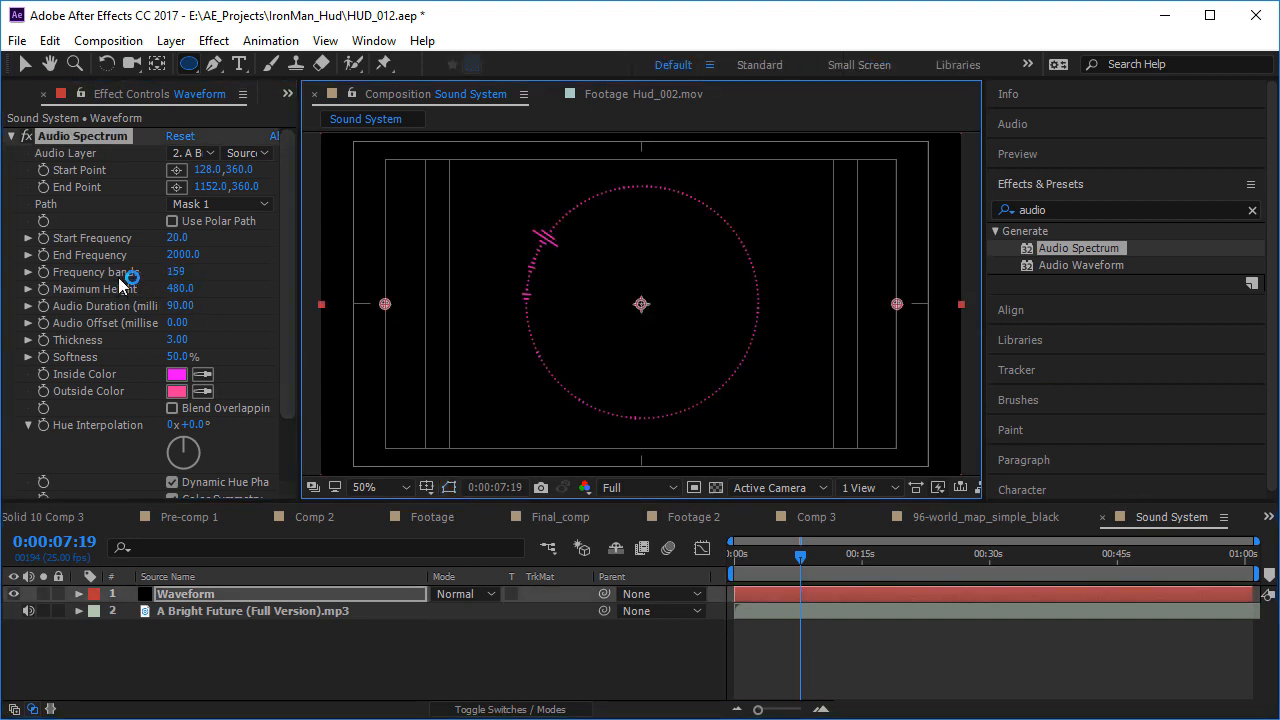
{"action": "left_click_drag", "start_coordinate": [180, 288], "coordinate": [226, 330]}
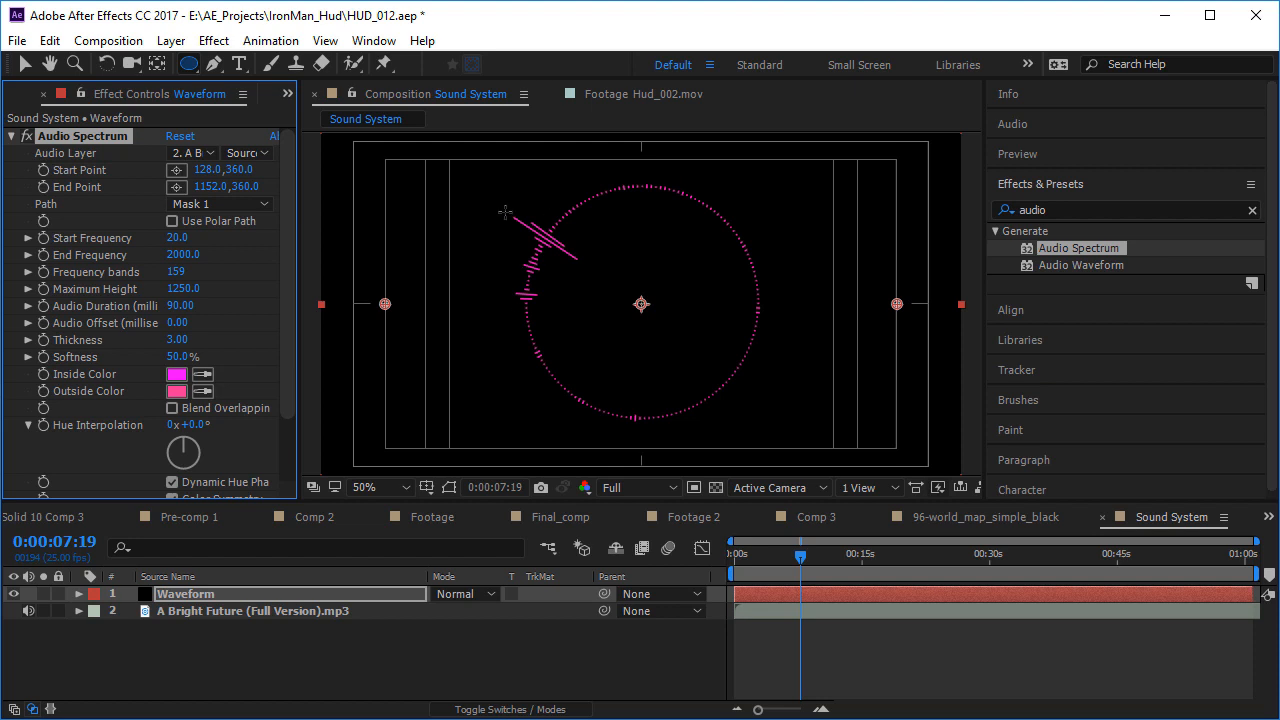
- Compare Side A and Side B for the spectrum's side options and keep Side B
{"action": "scroll", "coordinate": [195, 358], "scroll_direction": "down", "scroll_amount": 3}
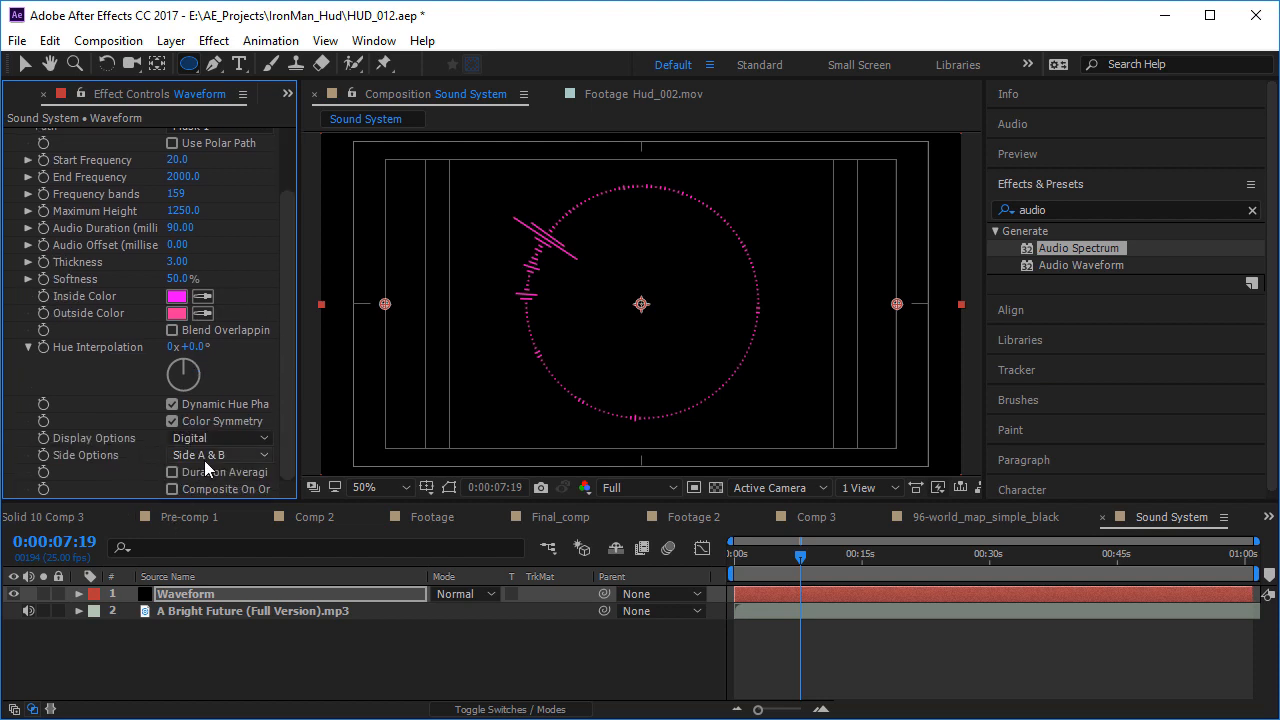
{"action": "left_click", "coordinate": [204, 460]}
{"action": "left_click", "coordinate": [230, 493]}
{"action": "left_click", "coordinate": [205, 456]}
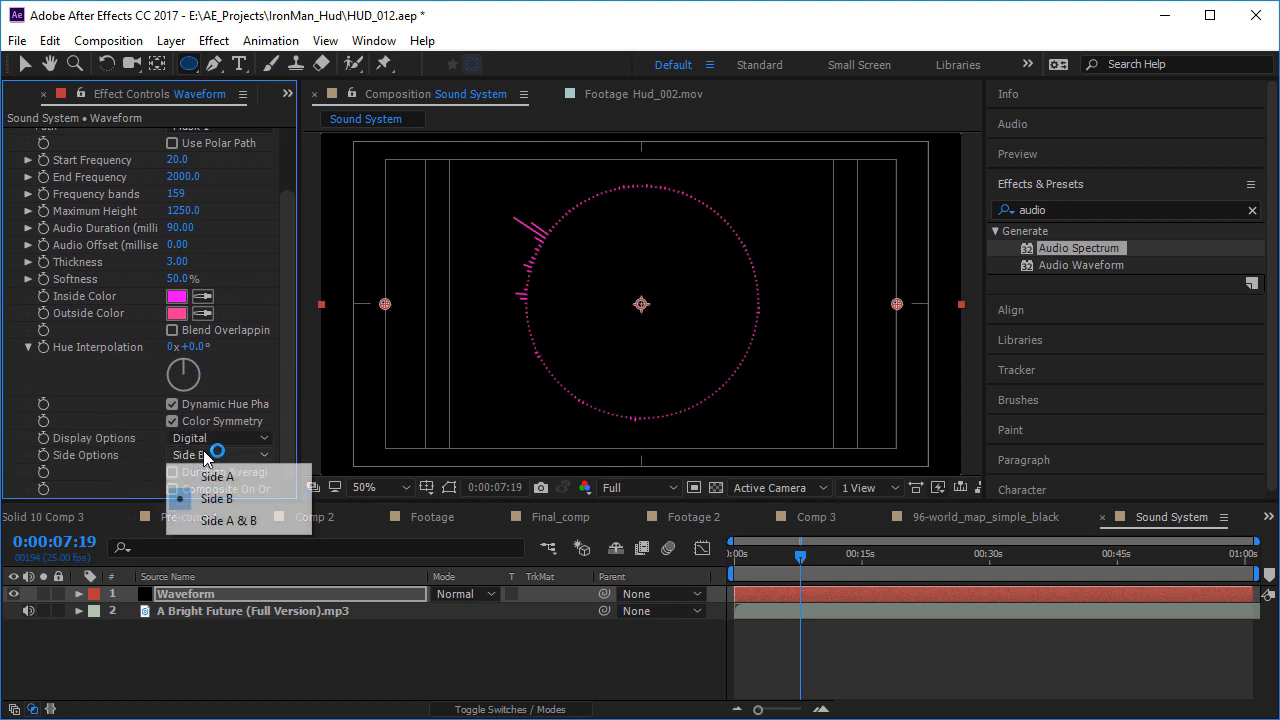
{"action": "left_click", "coordinate": [233, 478]}
{"action": "key", "text": "space"}
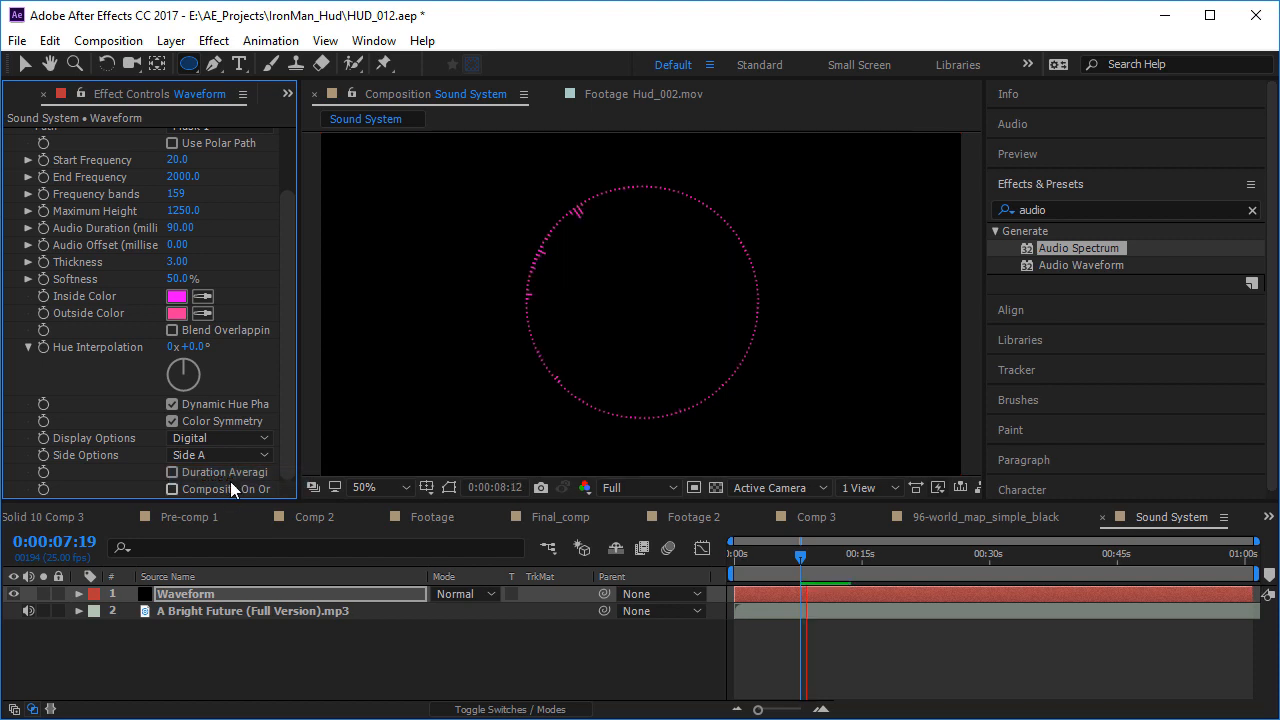
{"action": "left_click", "coordinate": [216, 458]}
{"action": "left_click", "coordinate": [195, 497]}
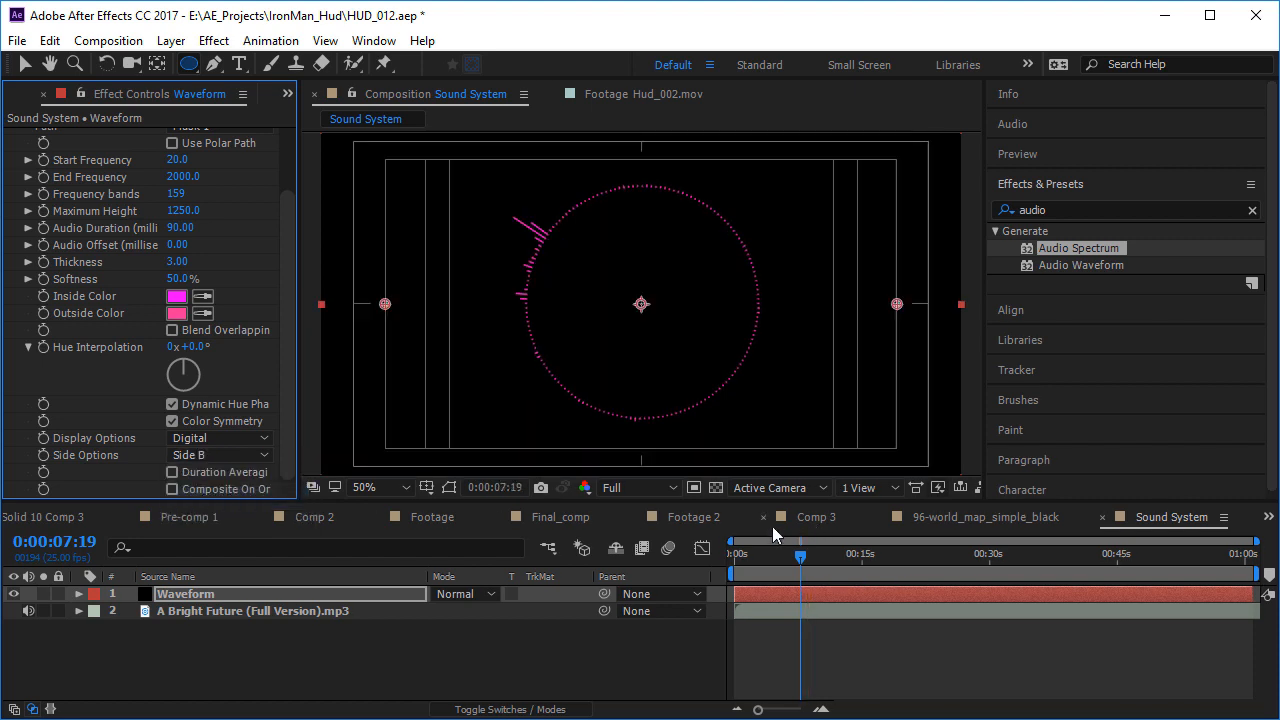
- Preview the one-sided spectrum ring from the start, then inspect it around six seconds
{"action": "left_click_drag", "start_coordinate": [791, 555], "coordinate": [613, 581]}
{"action": "key", "text": "space"}
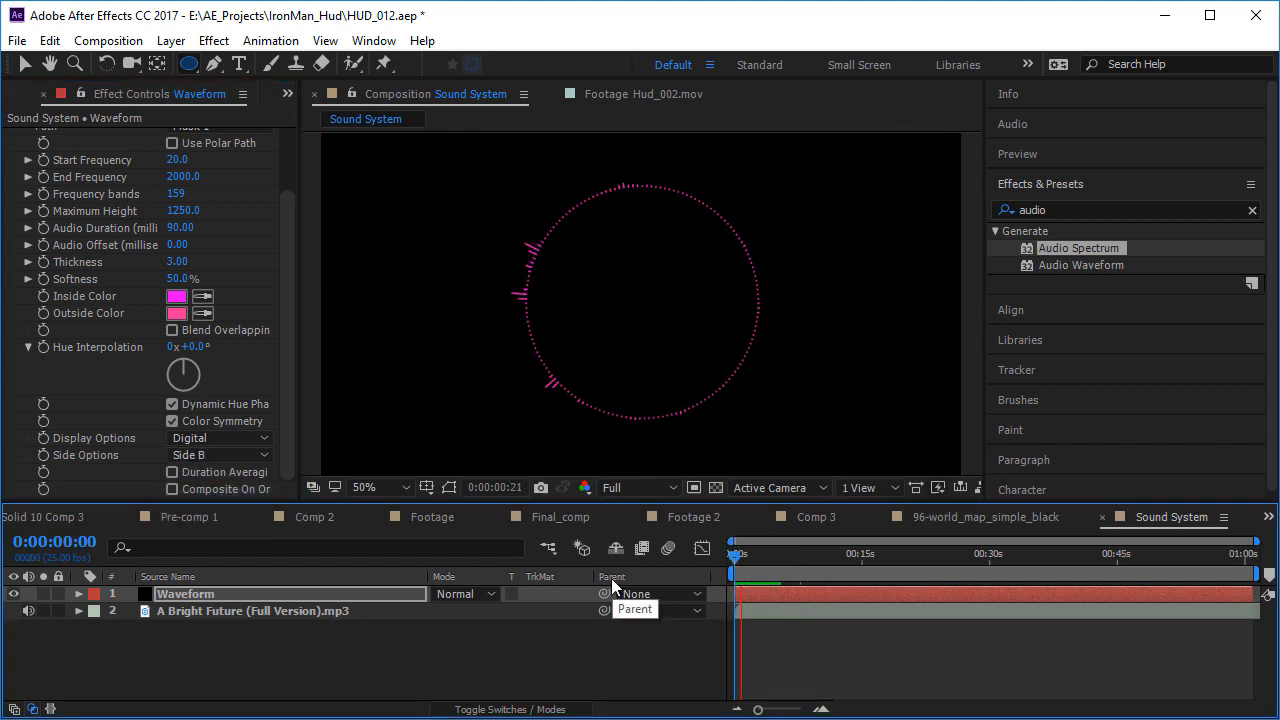
{"action": "left_click", "coordinate": [799, 560]}
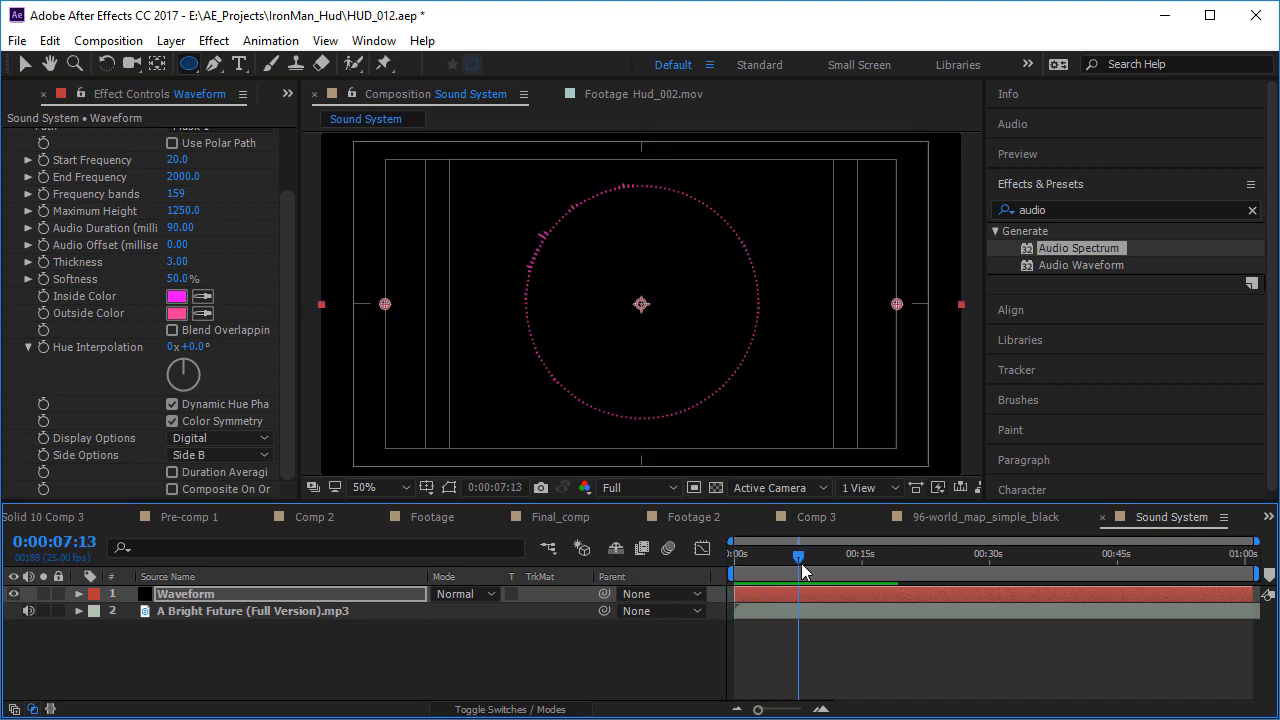
{"action": "left_click_drag", "start_coordinate": [801, 563], "coordinate": [791, 568]}
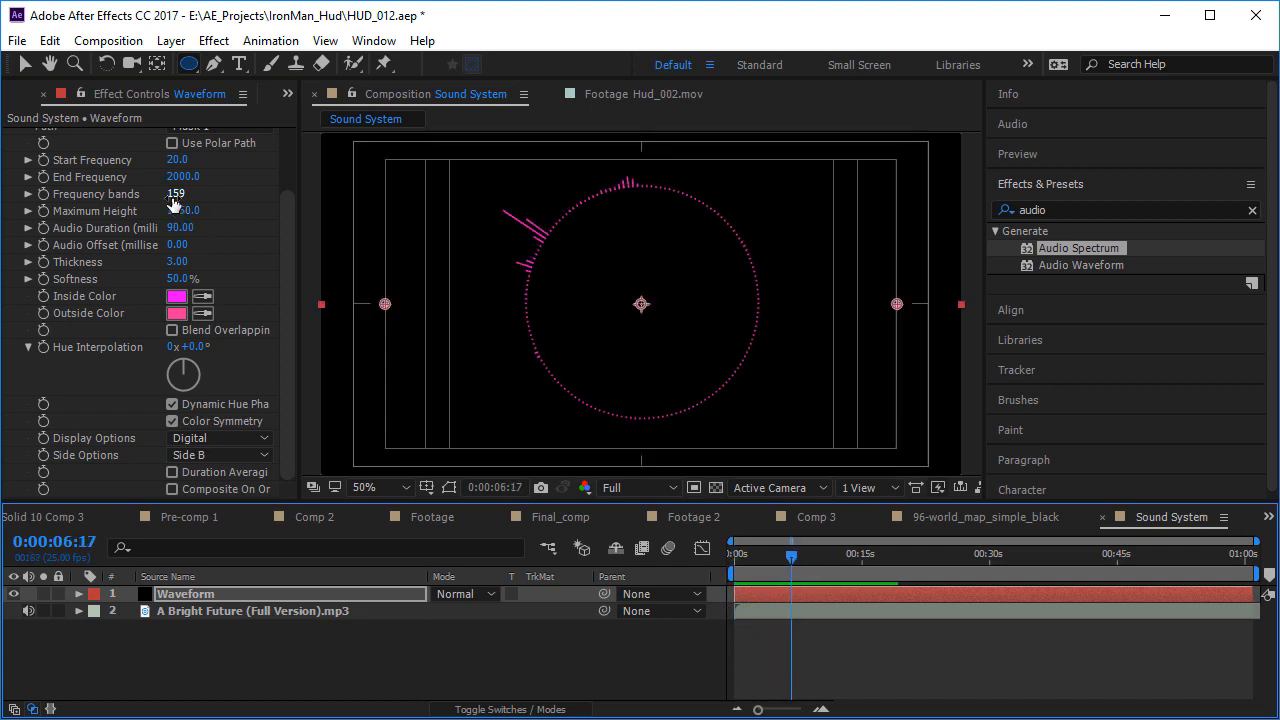
- Set the spectrum's frequency bands to 139 and its softness to 0%
{"action": "left_click_drag", "start_coordinate": [173, 203], "coordinate": [115, 211]}
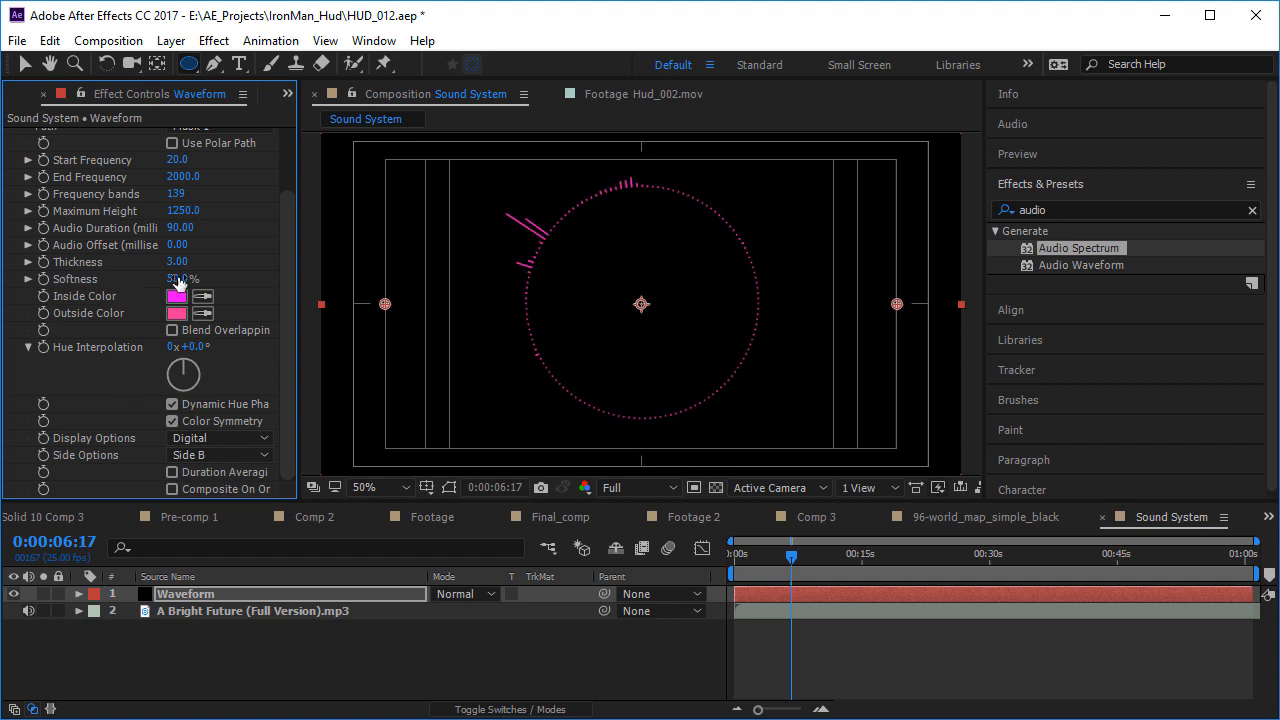
{"action": "left_click", "coordinate": [186, 280]}
{"action": "type", "text": "0"}
{"action": "key", "text": "Return"}
{"action": "scroll", "coordinate": [615, 252], "scroll_direction": "up", "scroll_amount": 4}
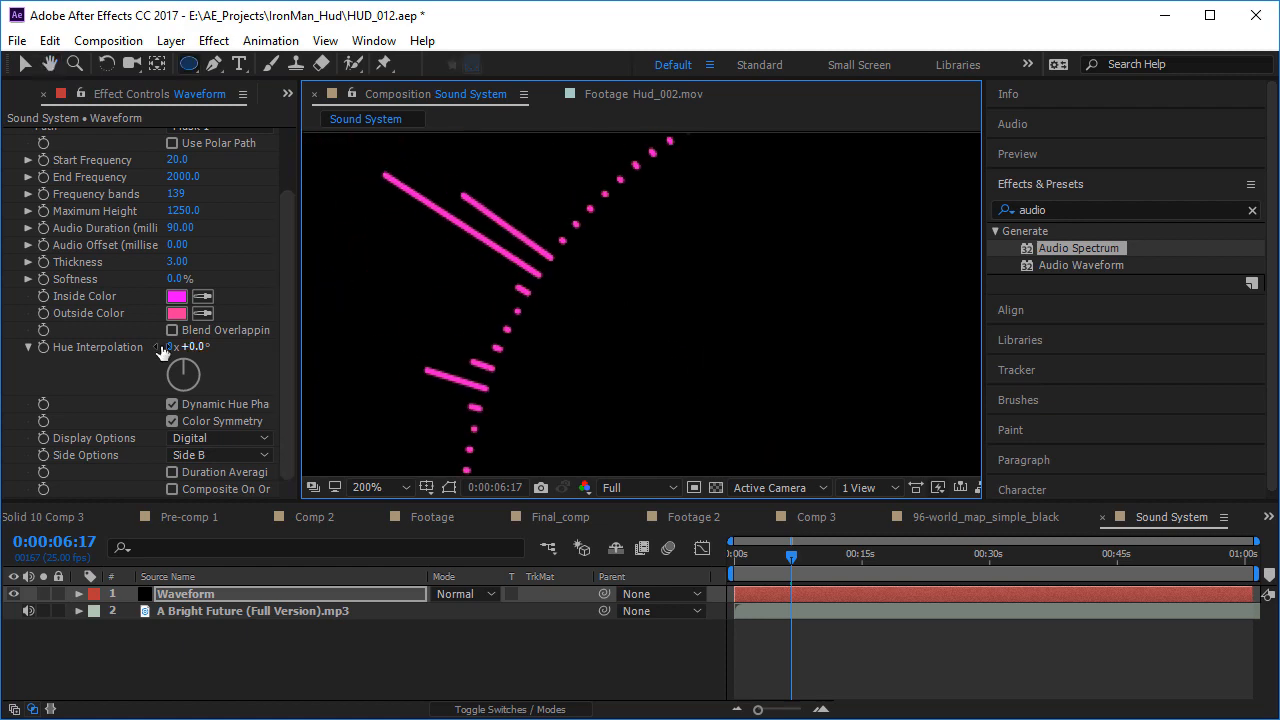
- Change both the inside and outside colours of the spectrum to white (FFFFFF)
{"action": "left_click", "coordinate": [182, 299]}
{"action": "left_click_drag", "start_coordinate": [640, 350], "coordinate": [613, 288]}
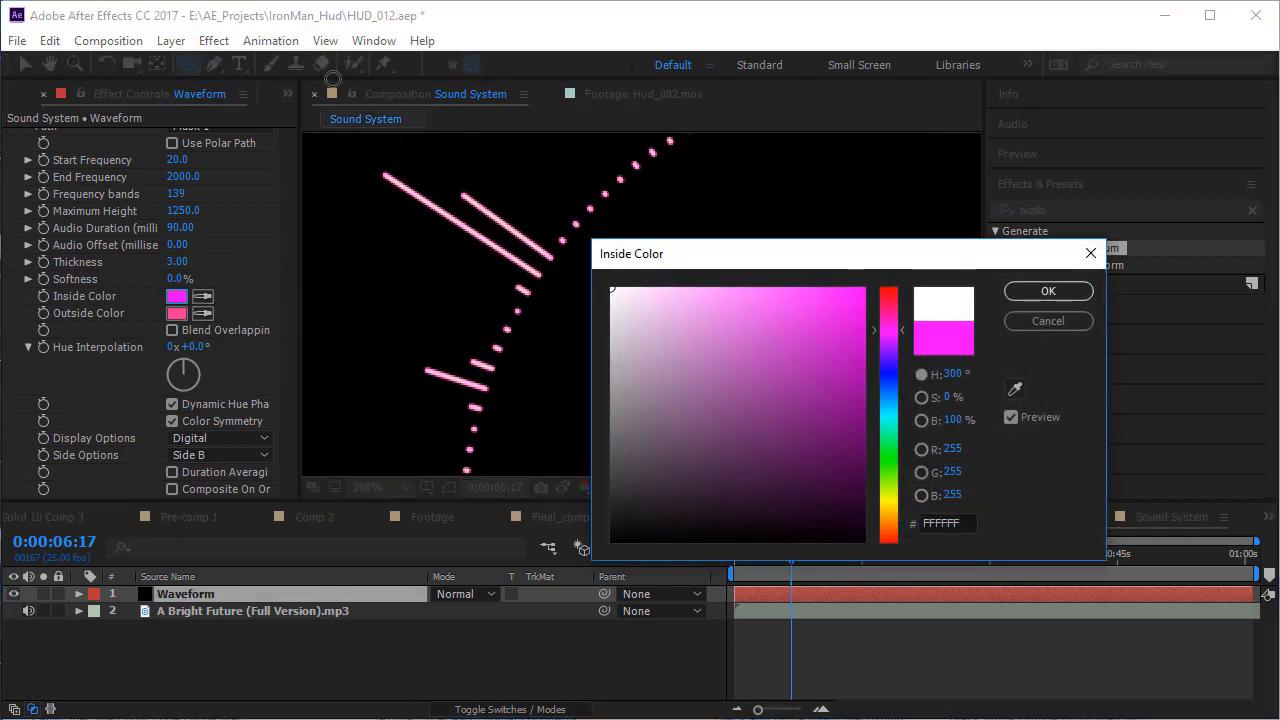
{"action": "key", "text": "Return"}
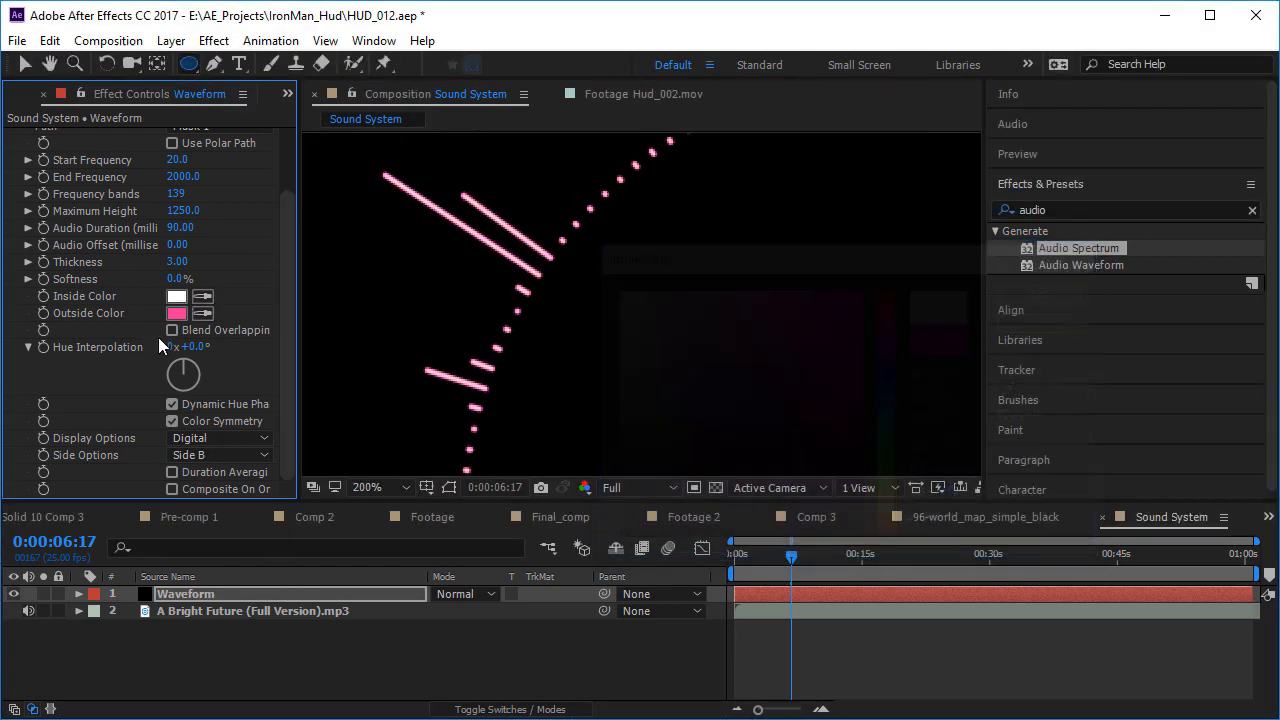
{"action": "left_click", "coordinate": [178, 290]}
{"action": "scroll", "coordinate": [653, 281], "scroll_direction": "down", "scroll_amount": 4}
{"action": "left_click_drag", "start_coordinate": [622, 321], "coordinate": [540, 259]}
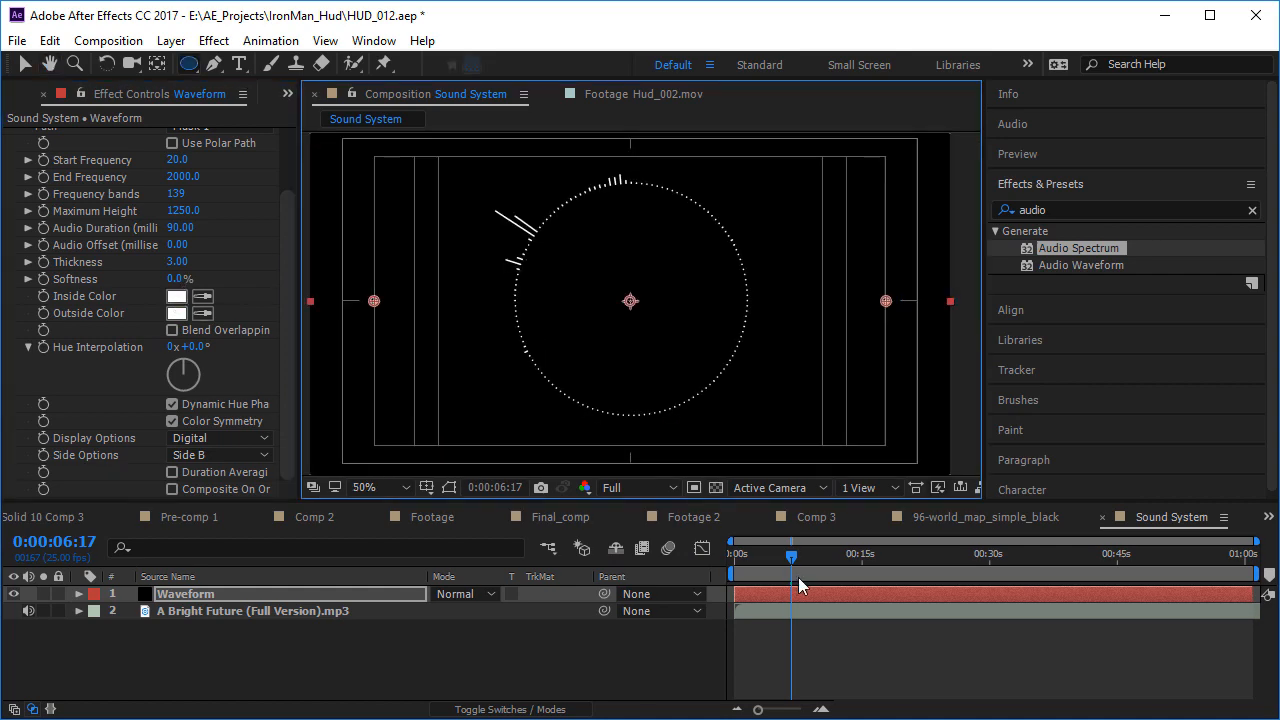
- Preview the white spectrum ring and compare it with the Hud_002.mov reference footage
{"action": "left_click_drag", "start_coordinate": [791, 558], "coordinate": [721, 587]}
{"action": "key", "text": "space"}
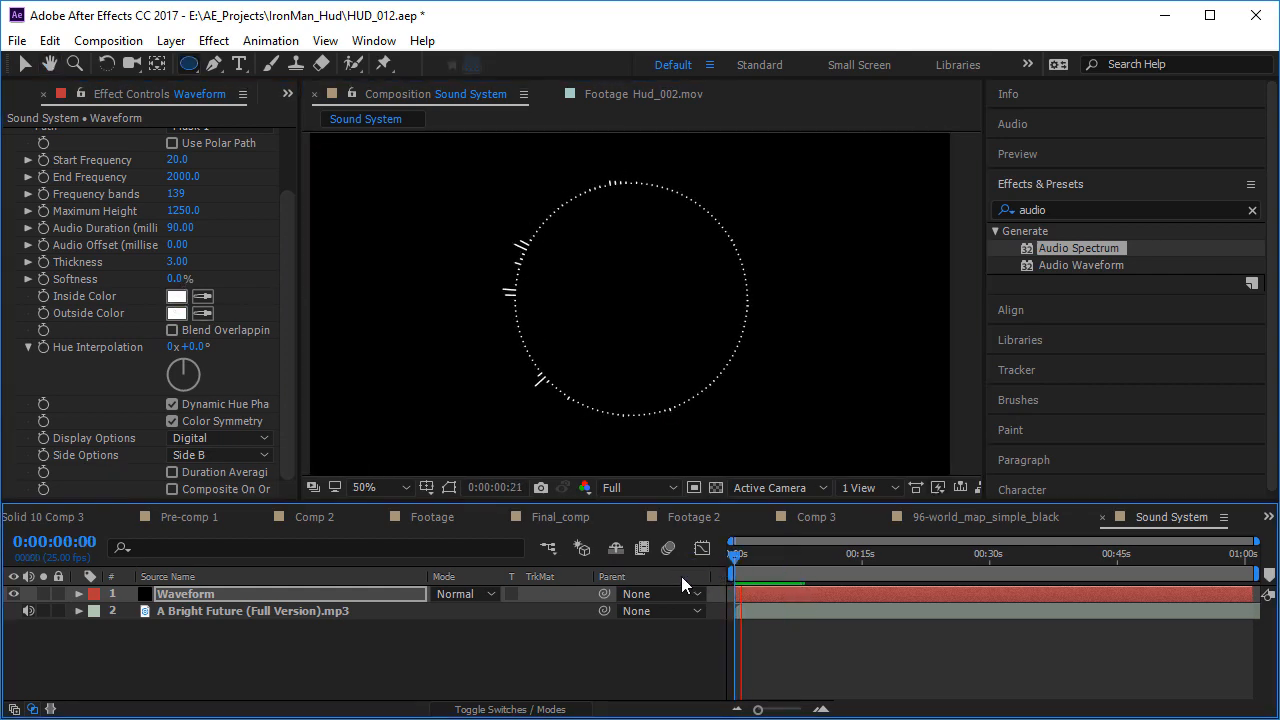
{"action": "left_click", "coordinate": [794, 555]}
{"action": "left_click", "coordinate": [635, 94]}
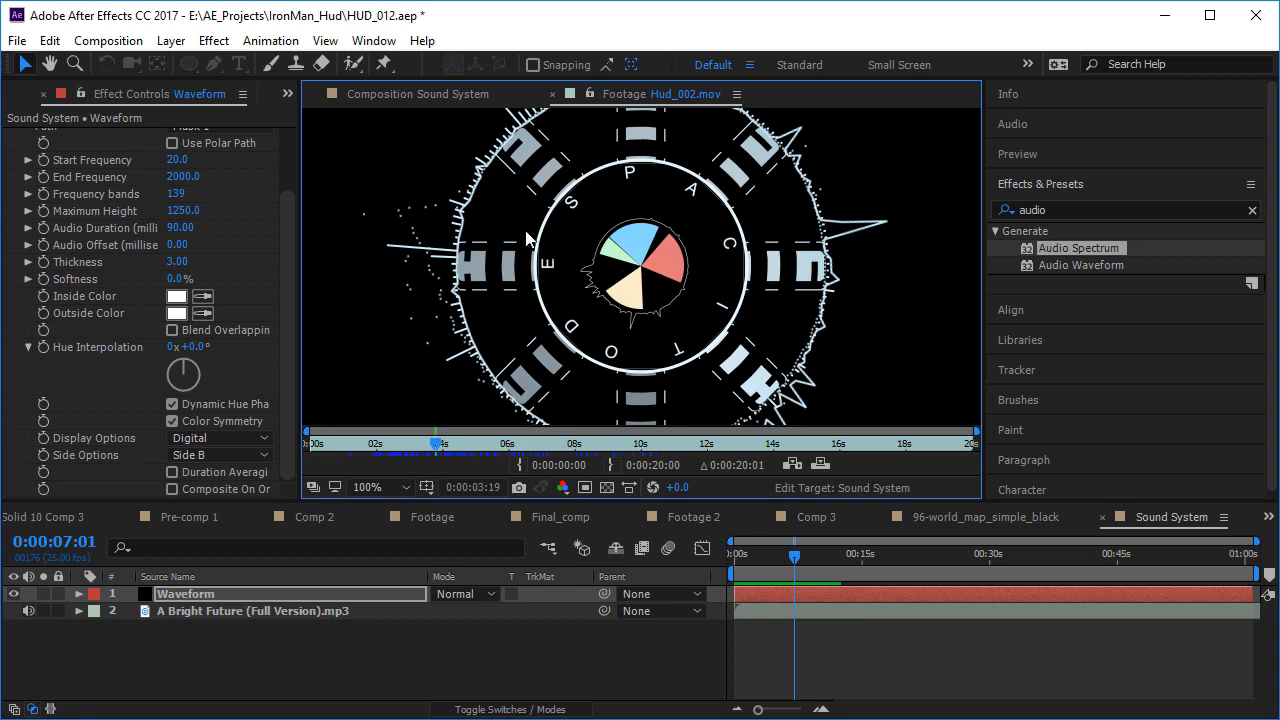
{"action": "left_click", "coordinate": [450, 90]}
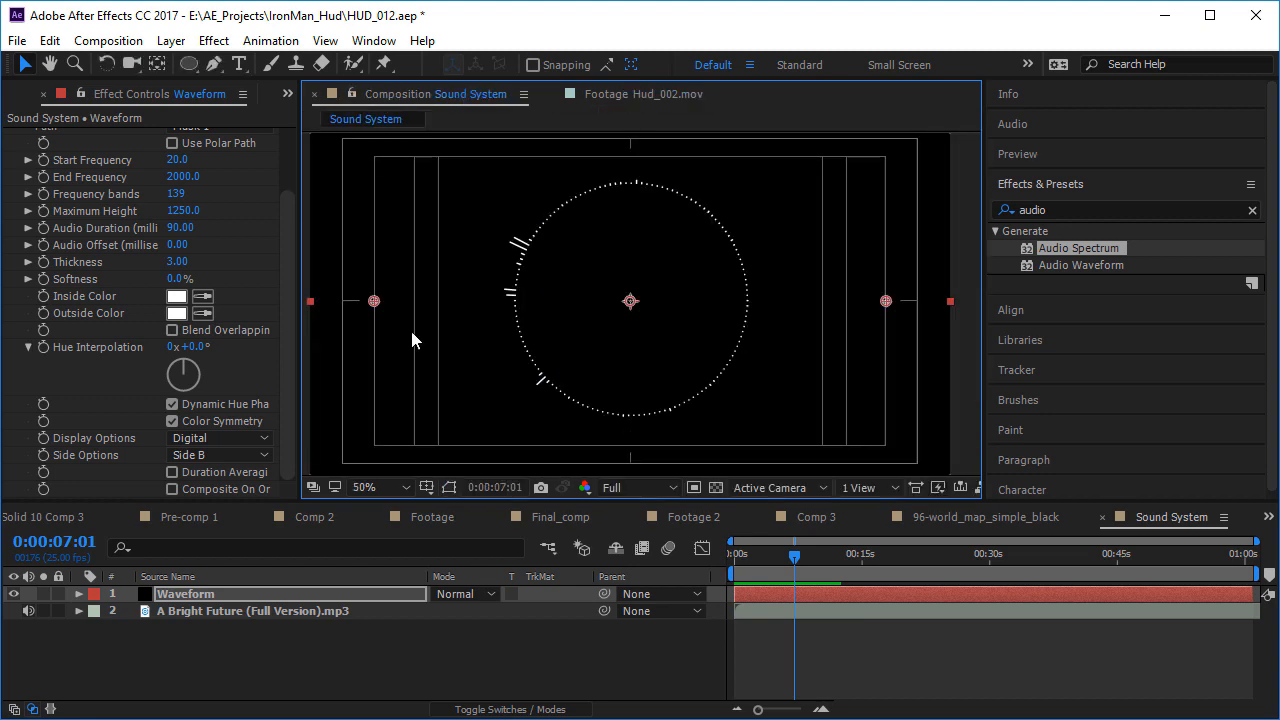
- Duplicate the Waveform layer and scale the copy down to form a smaller concentric ring inside the original
{"action": "left_click", "coordinate": [215, 597]}
{"action": "key", "text": "ctrl+d"}
{"action": "key", "text": "s"}
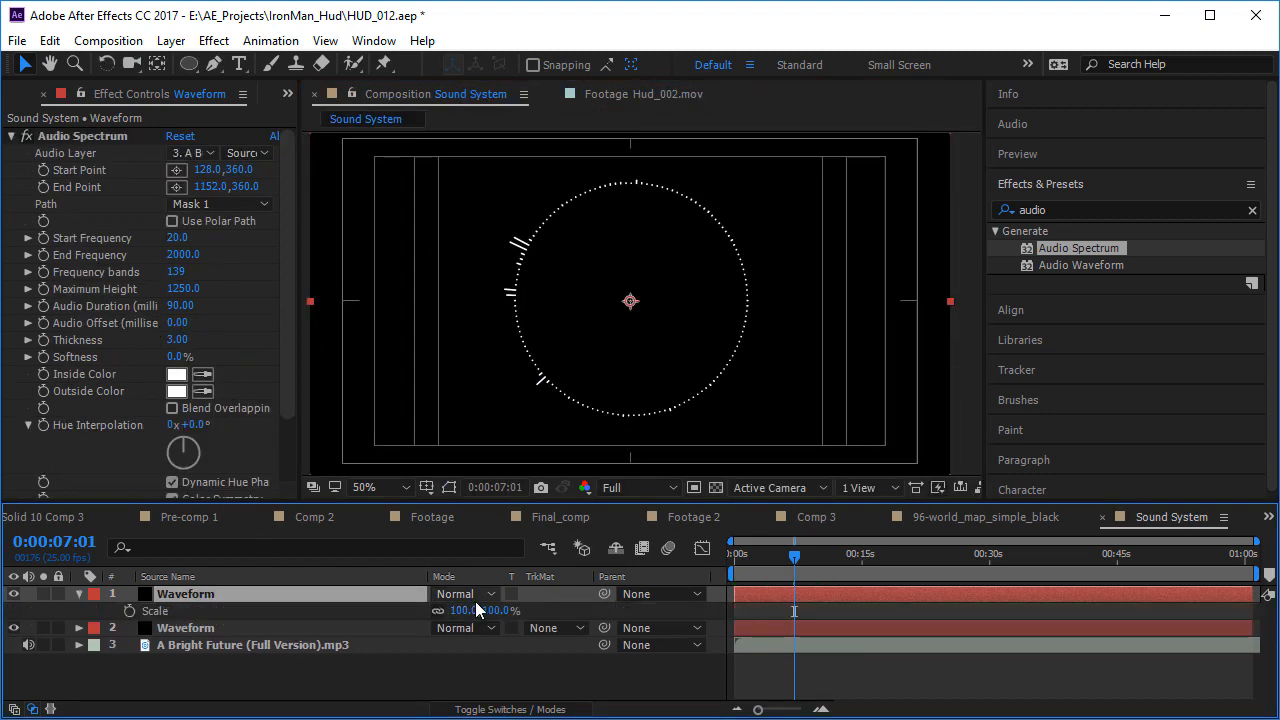
{"action": "left_click_drag", "start_coordinate": [456, 610], "coordinate": [247, 622]}
- Rotate the smaller Waveform ring to 146° and set its spectrum display to Analog dots after trying Analog lines
{"action": "key", "text": "r"}
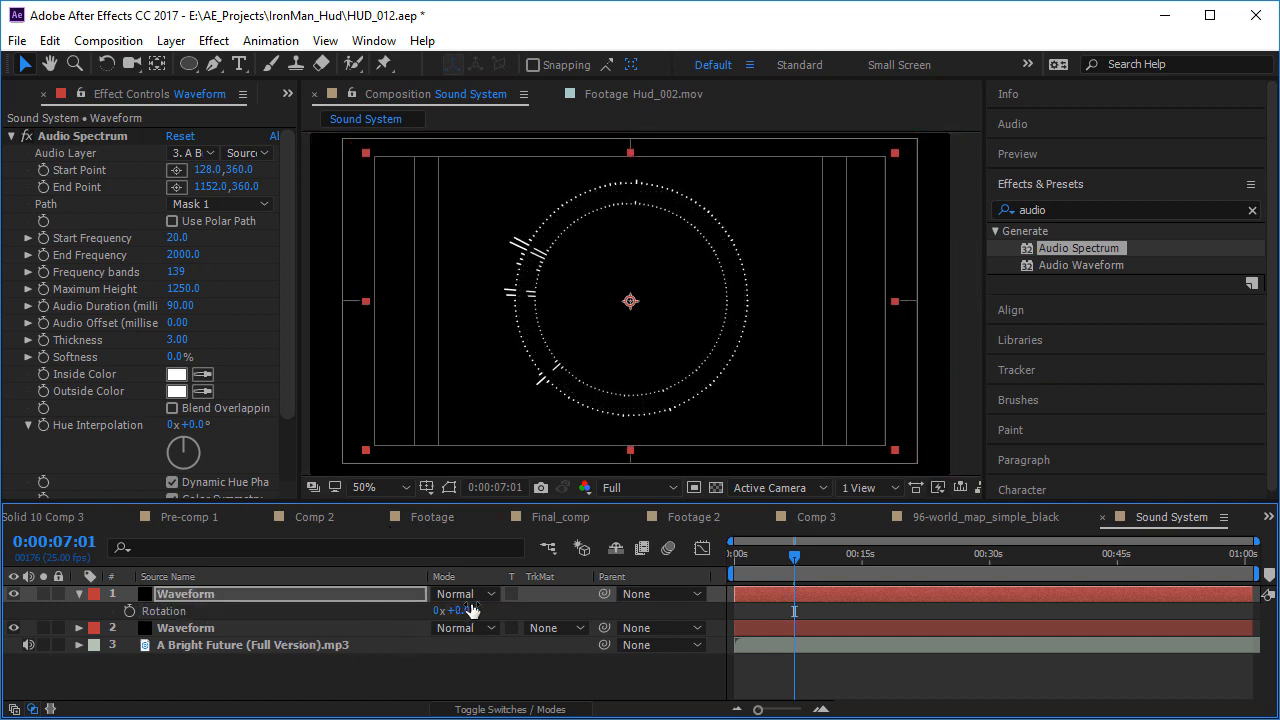
{"action": "left_click_drag", "start_coordinate": [460, 610], "coordinate": [614, 610]}
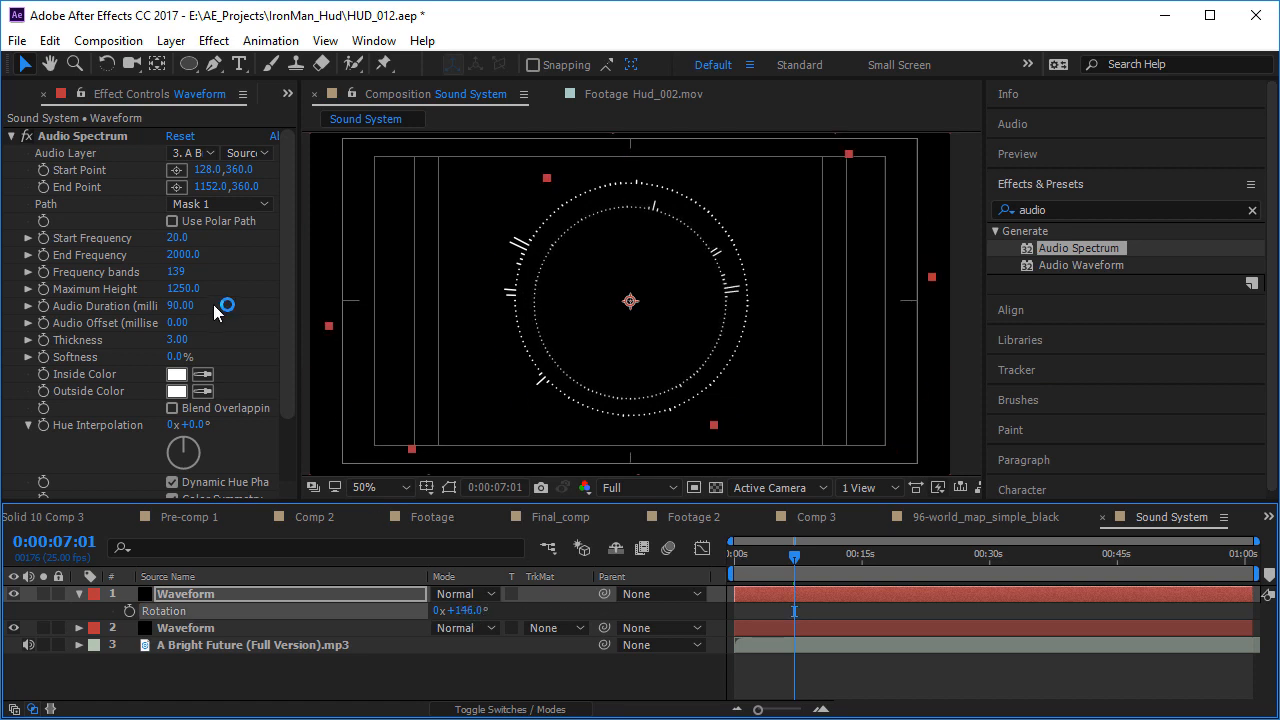
{"action": "scroll", "coordinate": [223, 300], "scroll_direction": "down", "scroll_amount": 3}
{"action": "left_click", "coordinate": [181, 447]}
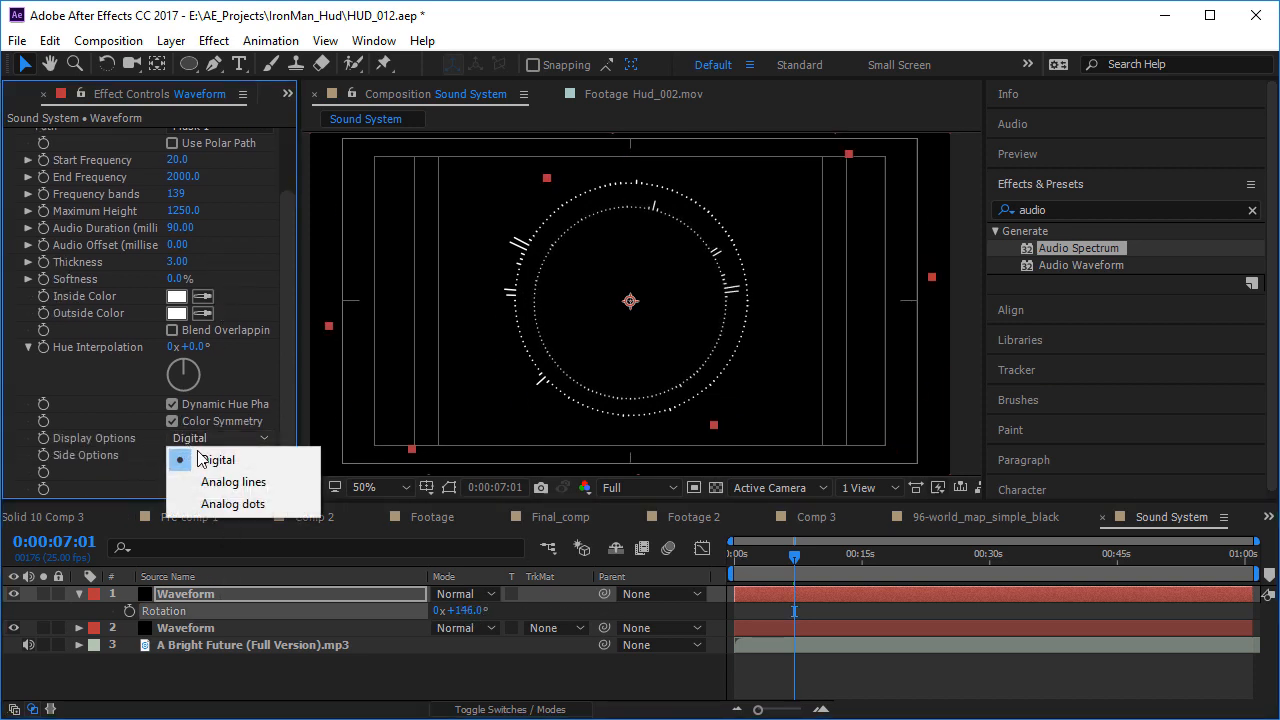
{"action": "left_click", "coordinate": [250, 484]}
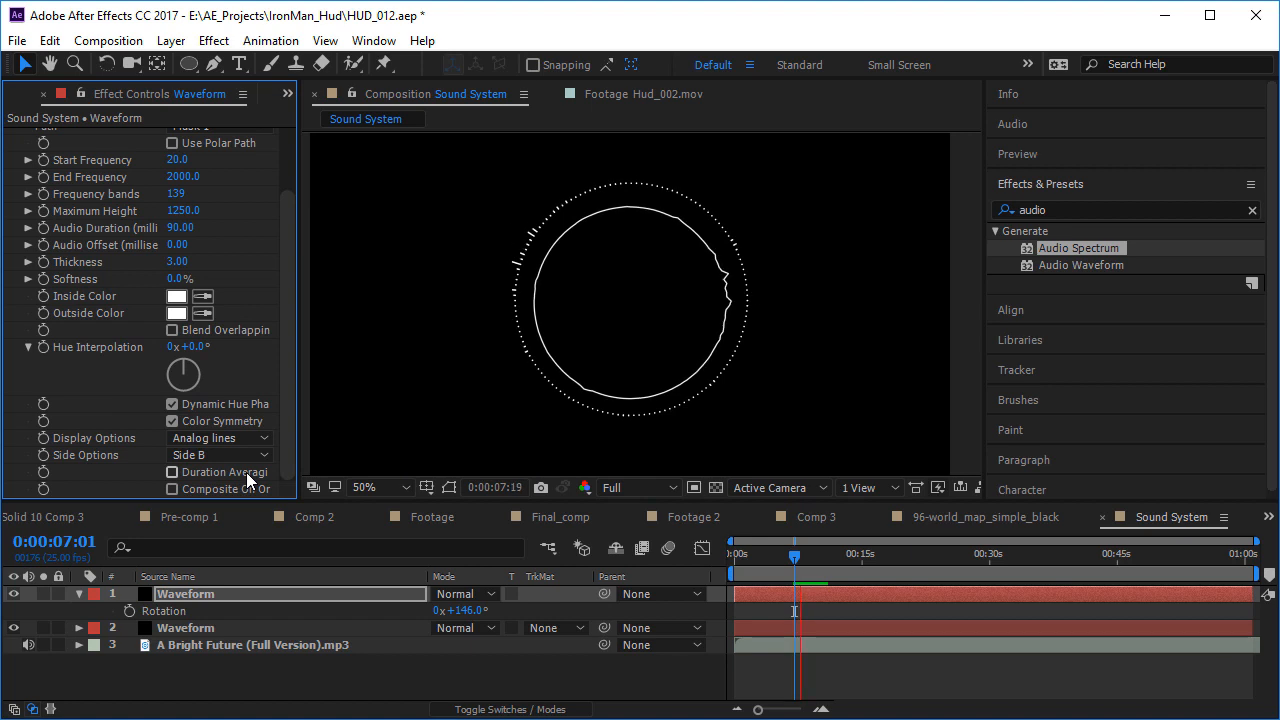
{"action": "left_click", "coordinate": [250, 440]}
{"action": "left_click", "coordinate": [258, 503]}
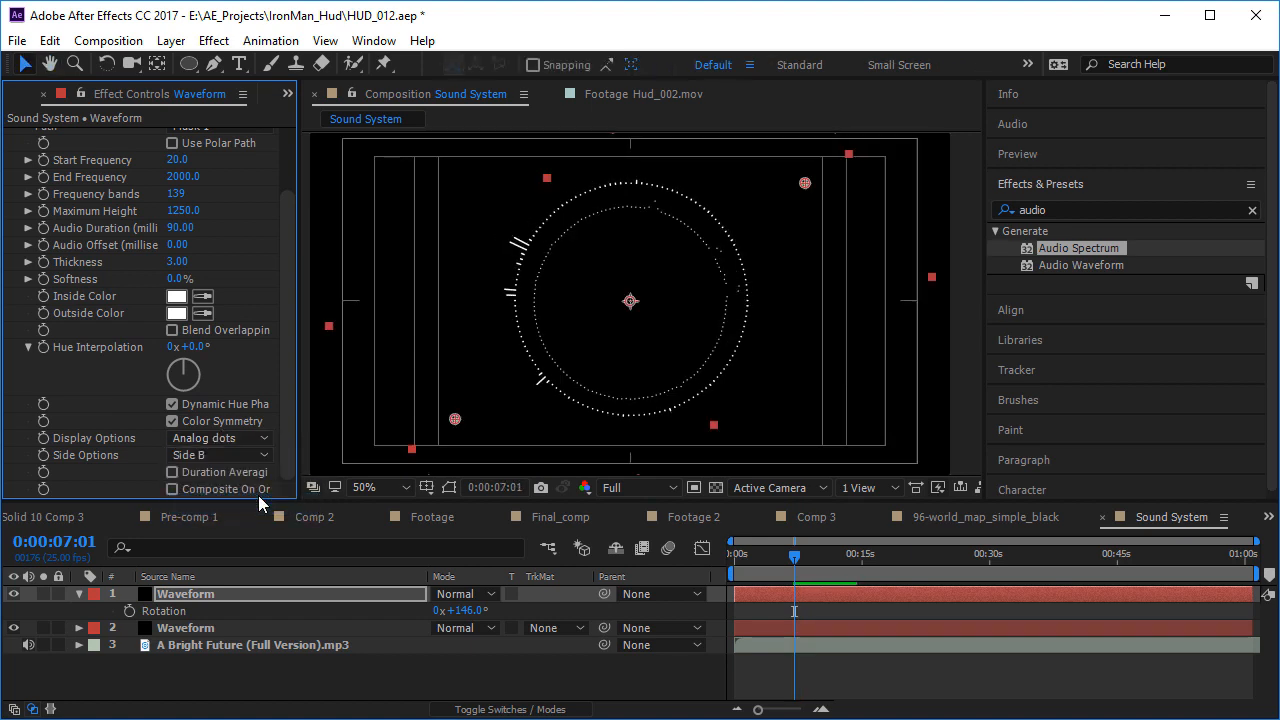
- Scale the dotted Waveform copy up to 103.8% and nudge it slightly up and to the right around the original ring
{"action": "left_click", "coordinate": [323, 606]}
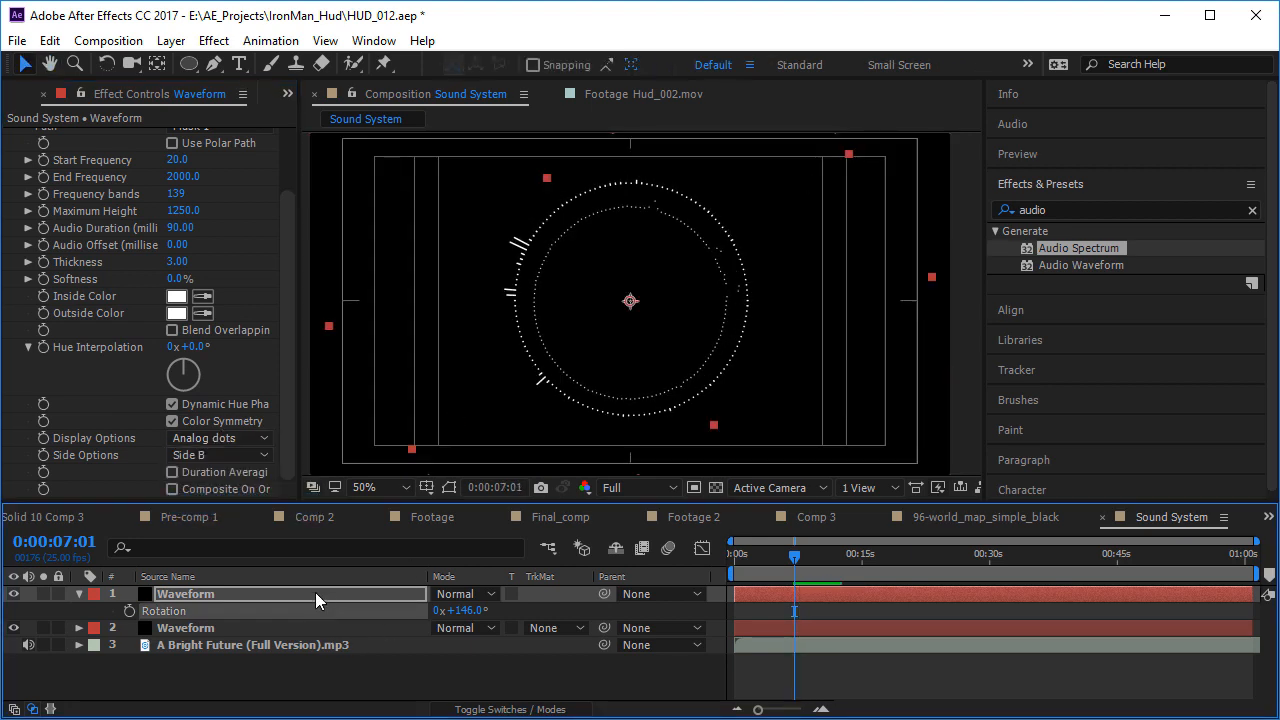
{"action": "key", "text": "s"}
{"action": "left_click_drag", "start_coordinate": [462, 611], "coordinate": [483, 617]}
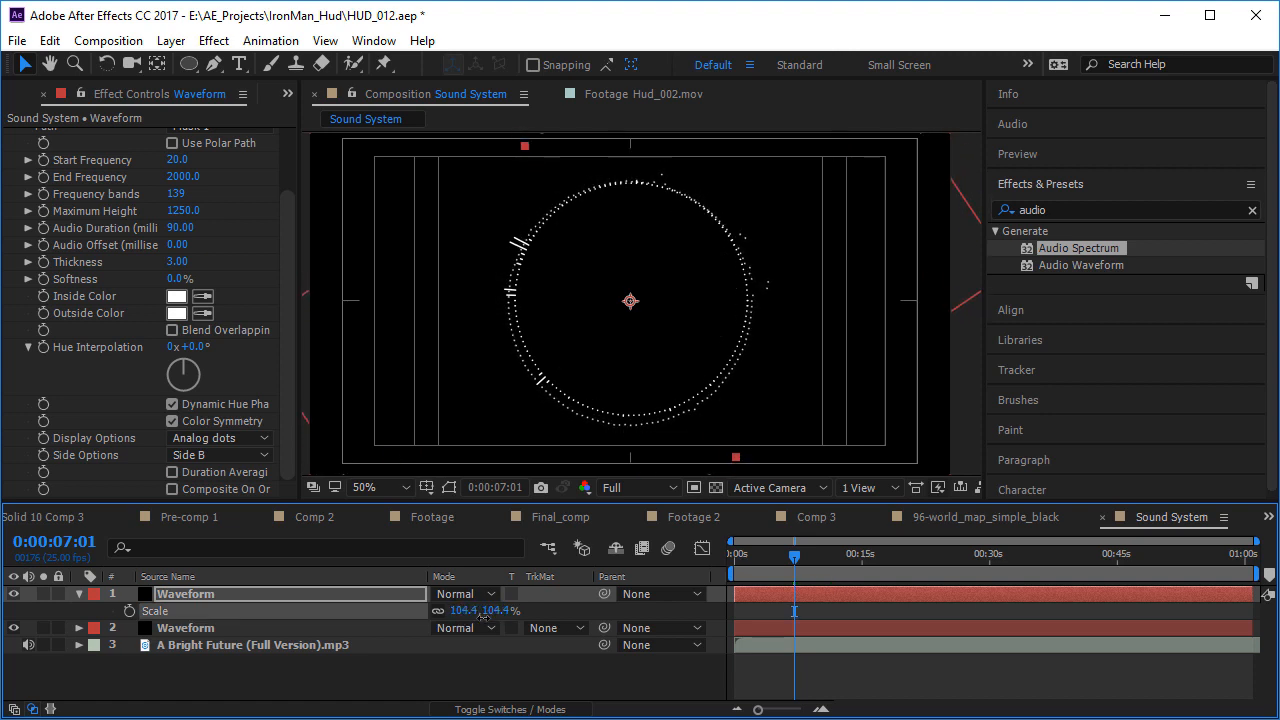
{"action": "key", "text": "Up"}
{"action": "key", "text": "Up"}
{"action": "key", "text": "Up"}
{"action": "key", "text": "Up"}
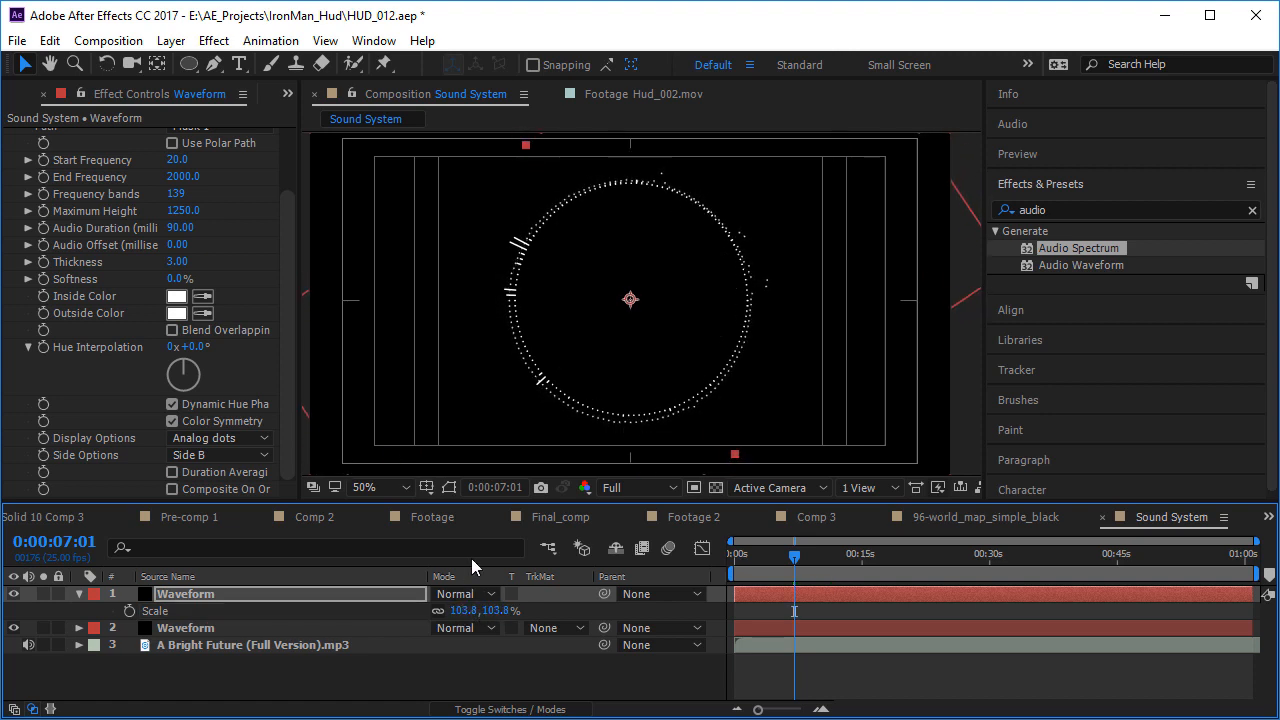
{"action": "key", "text": "Right"}
{"action": "key", "text": "Right"}
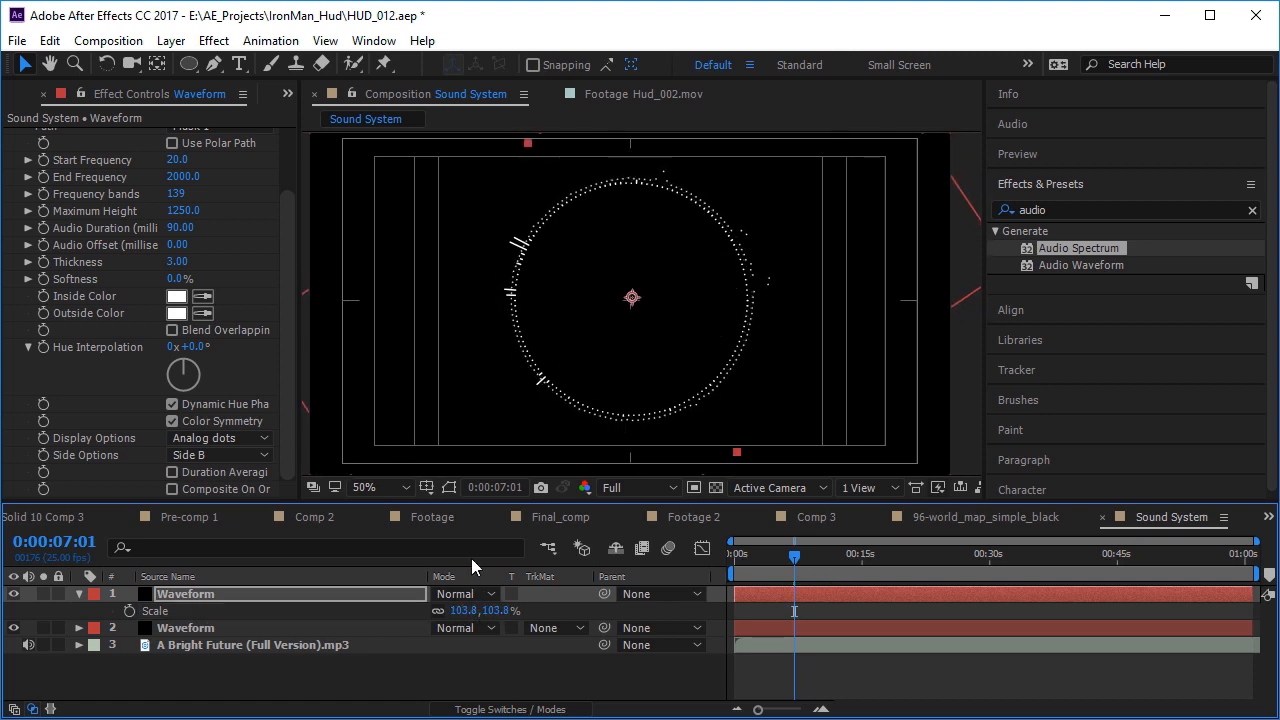
- Inspect the two concentric rings at close zoom and fine-tune the dotted copy's position against the original
{"action": "scroll", "coordinate": [629, 292], "scroll_direction": "up", "scroll_amount": 1}
{"action": "left_click_drag", "start_coordinate": [577, 329], "coordinate": [647, 330]}
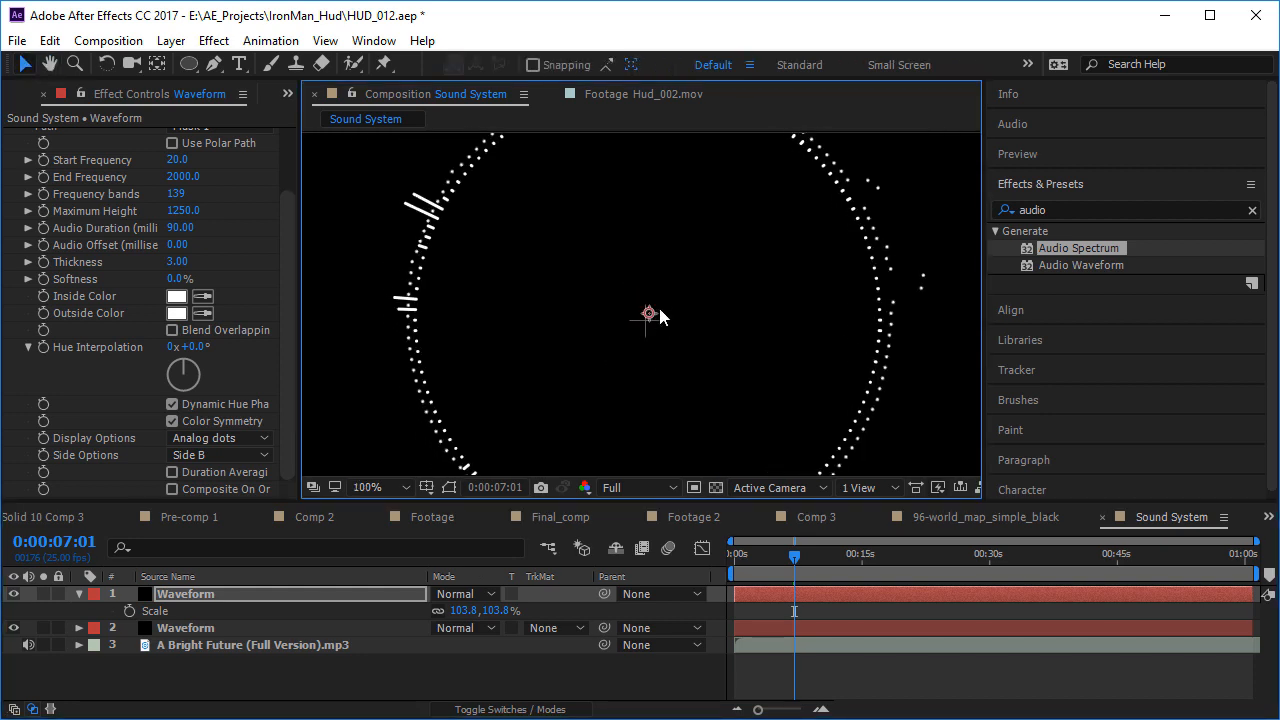
{"action": "scroll", "coordinate": [655, 300], "scroll_direction": "down", "scroll_amount": 1}
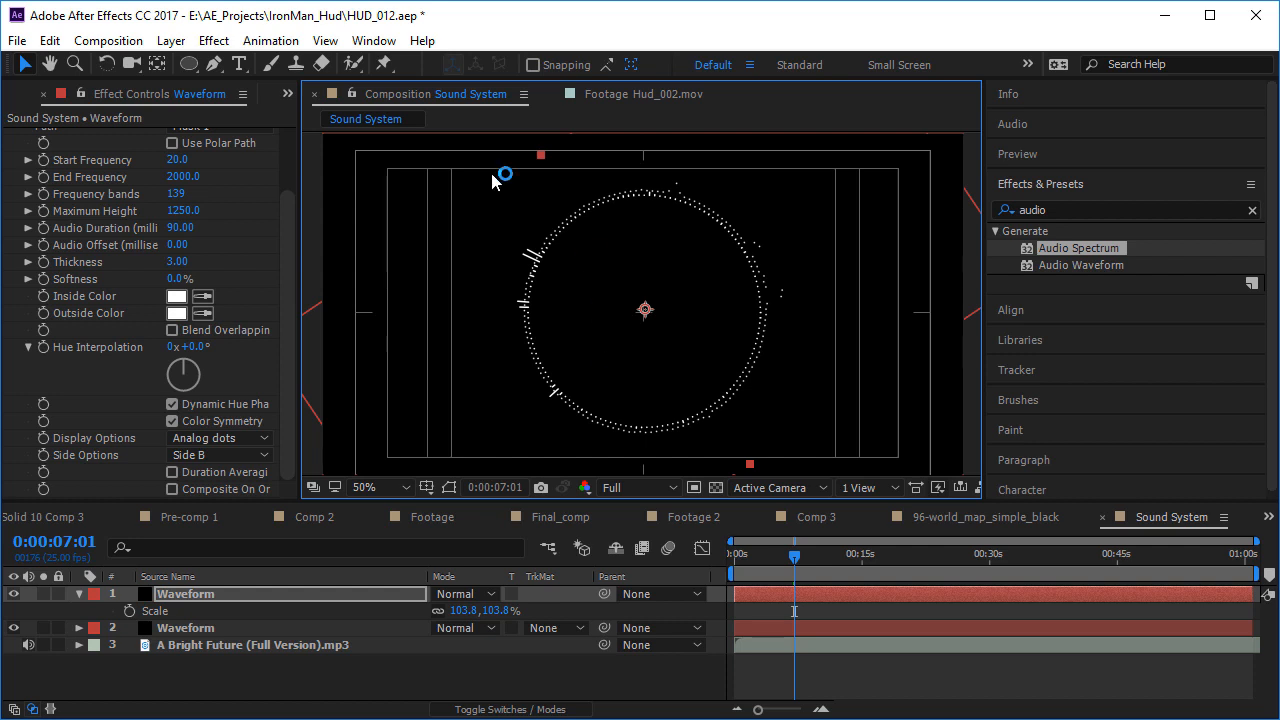
{"action": "key", "text": "period"}
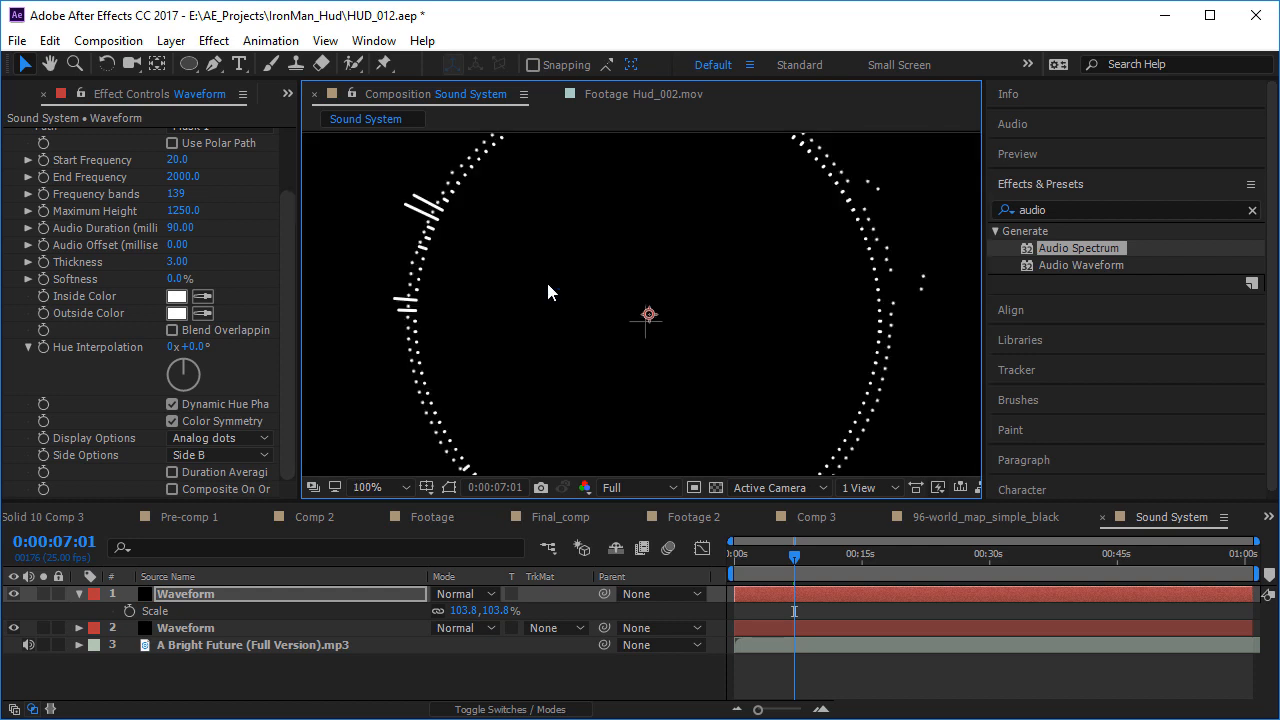
{"action": "key", "text": "comma"}
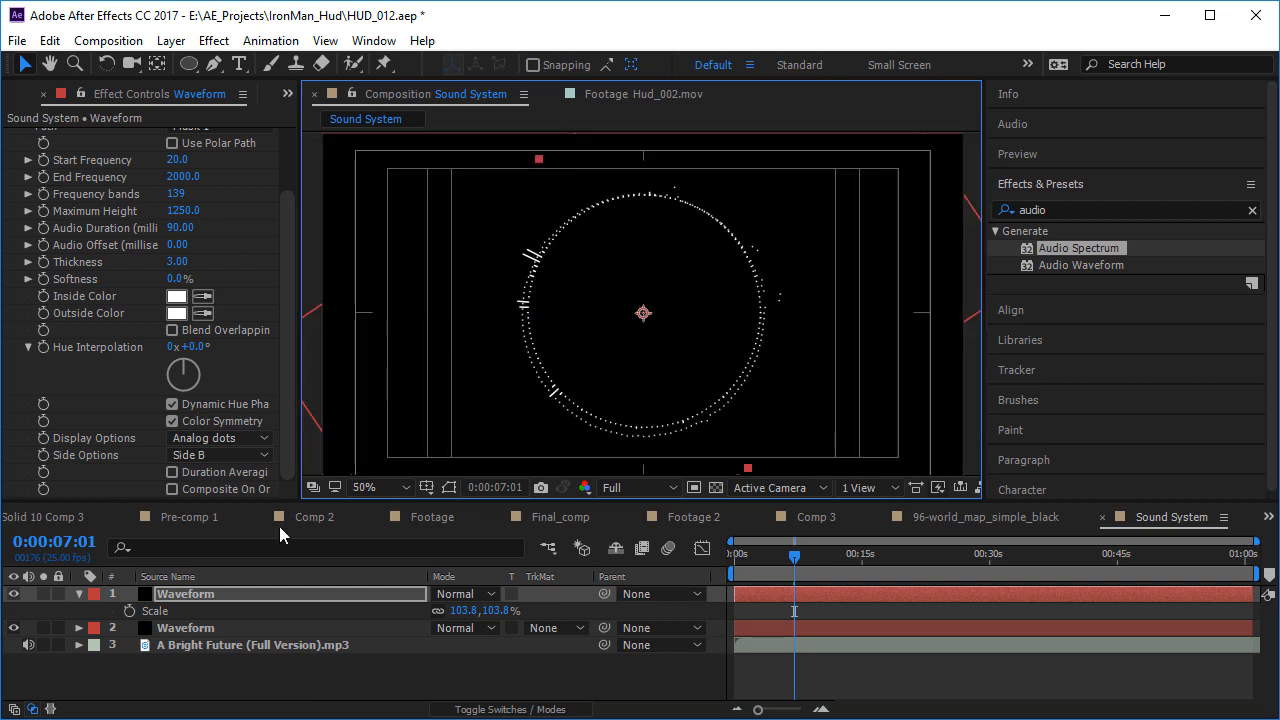
{"action": "left_click", "coordinate": [223, 627]}
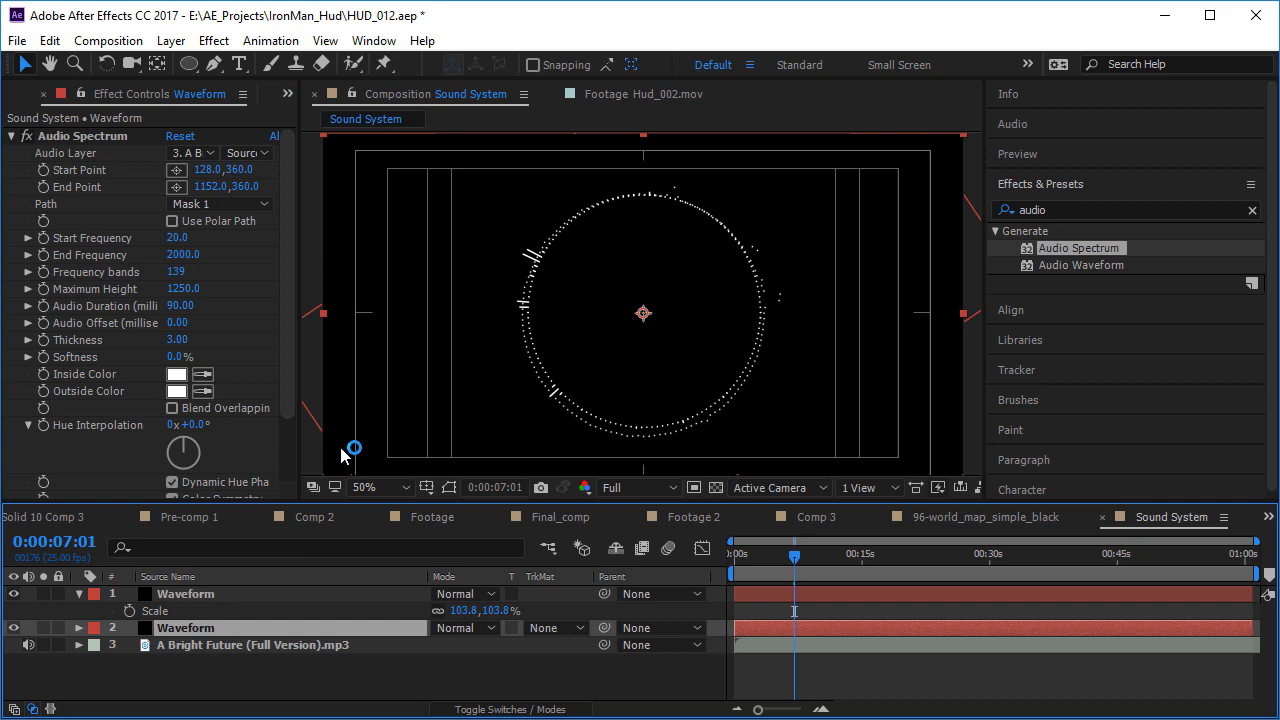
{"action": "key", "text": "period"}
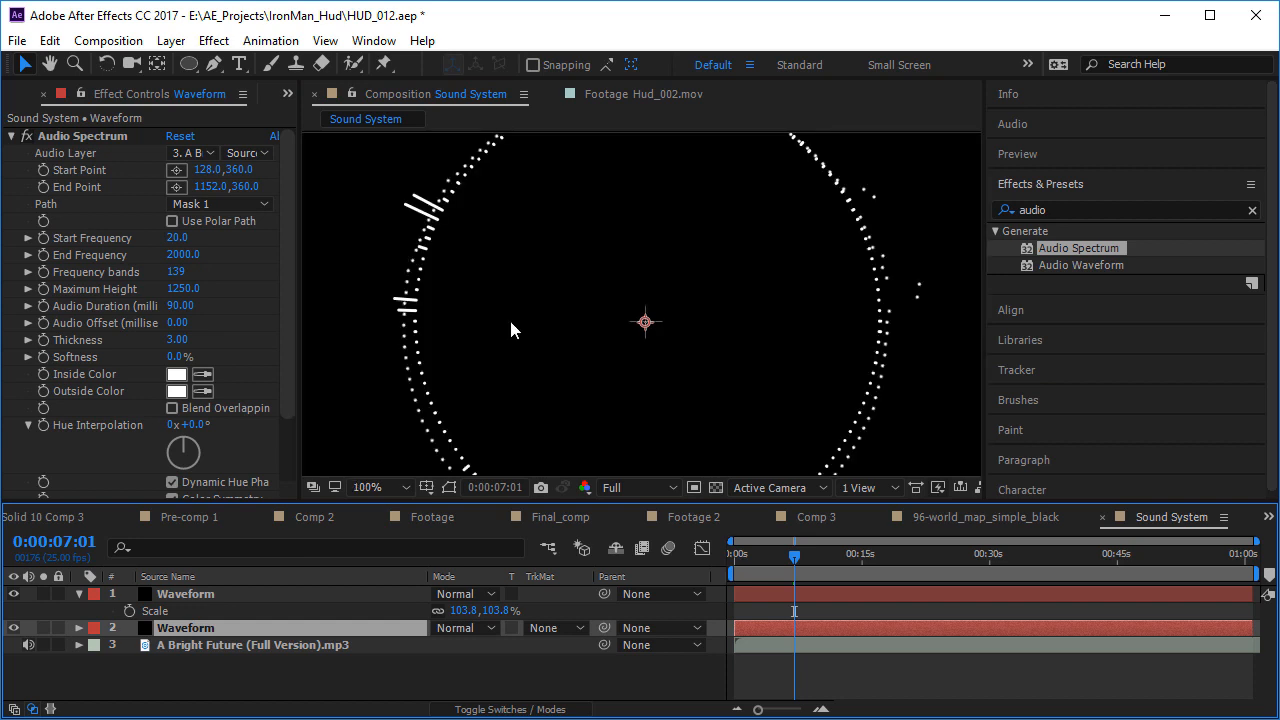
{"action": "left_click", "coordinate": [193, 597]}
{"action": "left_click", "coordinate": [203, 630]}
{"action": "left_click", "coordinate": [214, 595]}
{"action": "key", "text": "Return"}
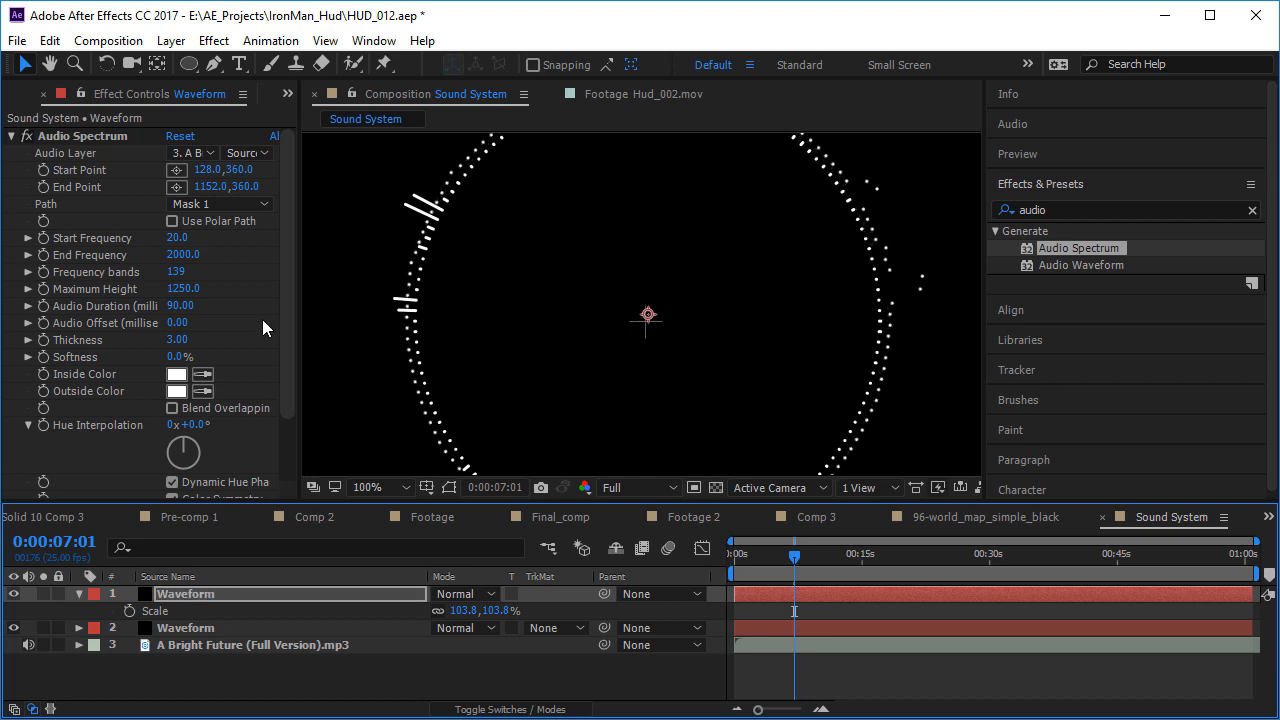
- Preview the dotted ring together with the original ring and check the result at 0:00:11:04
{"action": "key", "text": "space"}
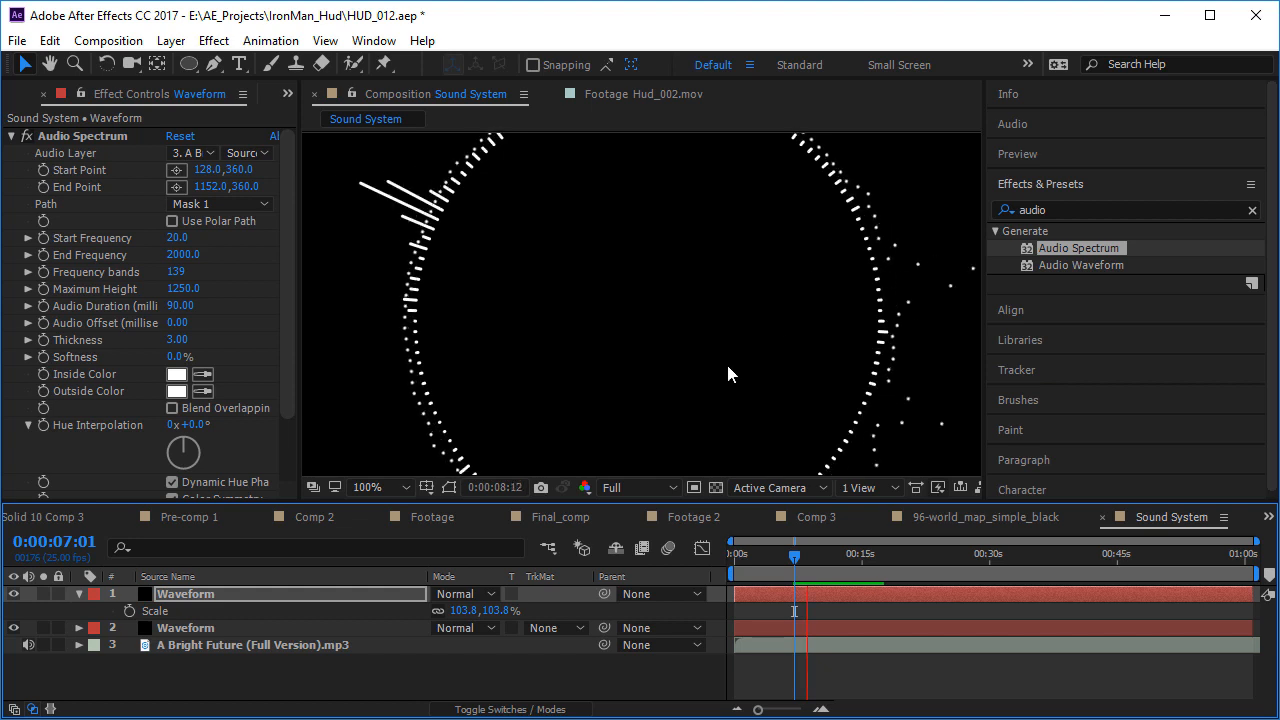
{"action": "key", "text": "space"}
{"action": "left_click_drag", "start_coordinate": [815, 567], "coordinate": [829, 568]}
{"action": "scroll", "coordinate": [653, 204], "scroll_direction": "down", "scroll_amount": 1}
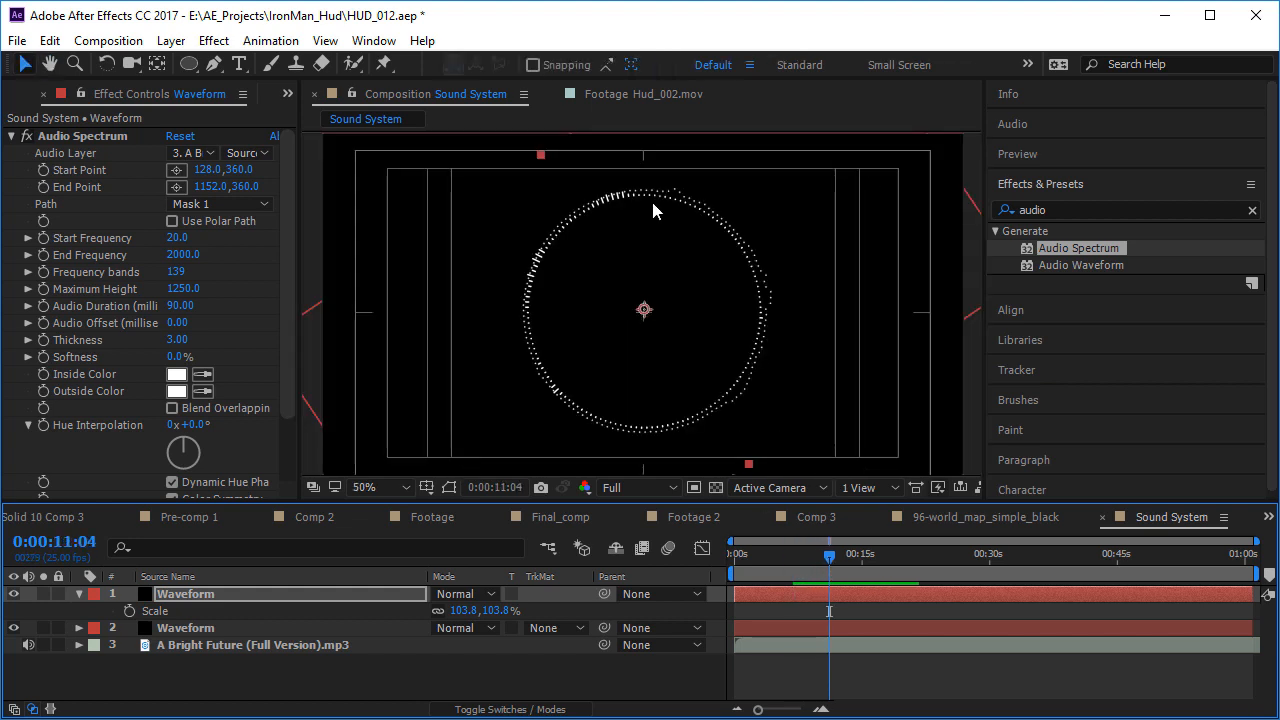
{"action": "scroll", "coordinate": [651, 206], "scroll_direction": "down", "scroll_amount": 2}
{"action": "scroll", "coordinate": [594, 294], "scroll_direction": "up", "scroll_amount": 3}
- Delete the enlarged dotted Waveform copy, keeping only the original ring
{"action": "left_click", "coordinate": [202, 586]}
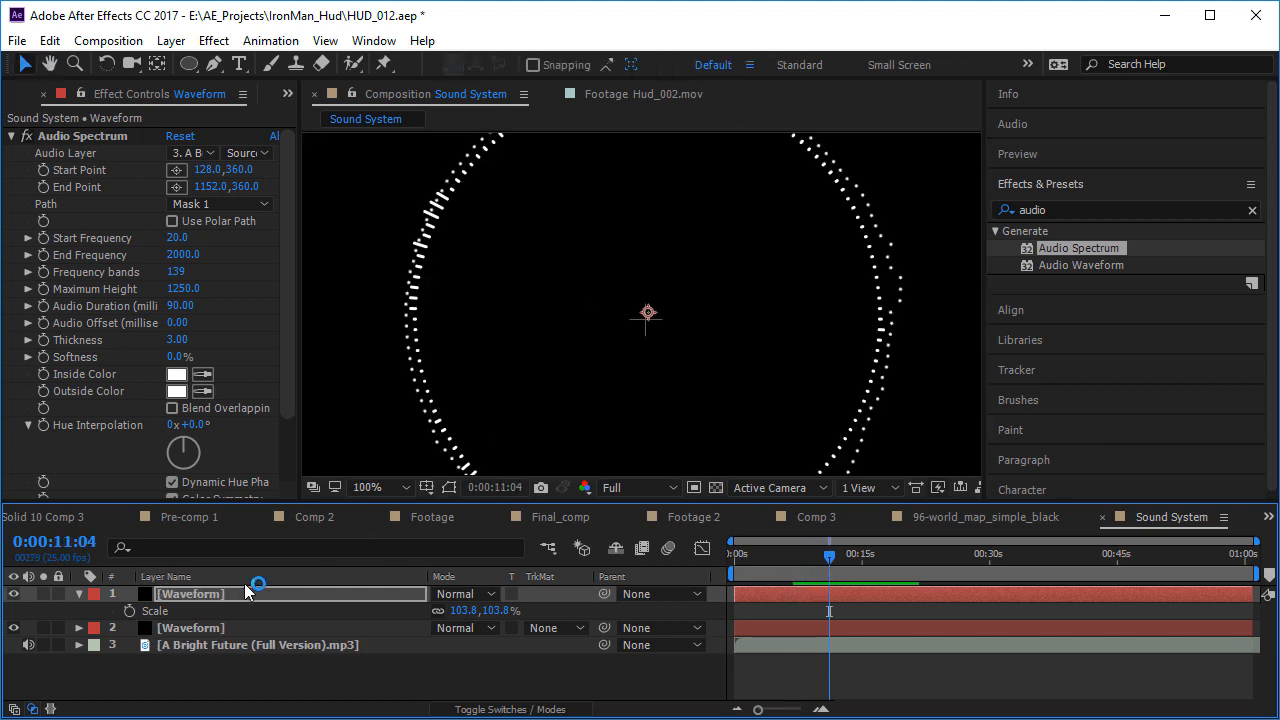
{"action": "left_click", "coordinate": [242, 590]}
{"action": "scroll", "coordinate": [726, 283], "scroll_direction": "down", "scroll_amount": 1}
{"action": "key", "text": "Delete"}
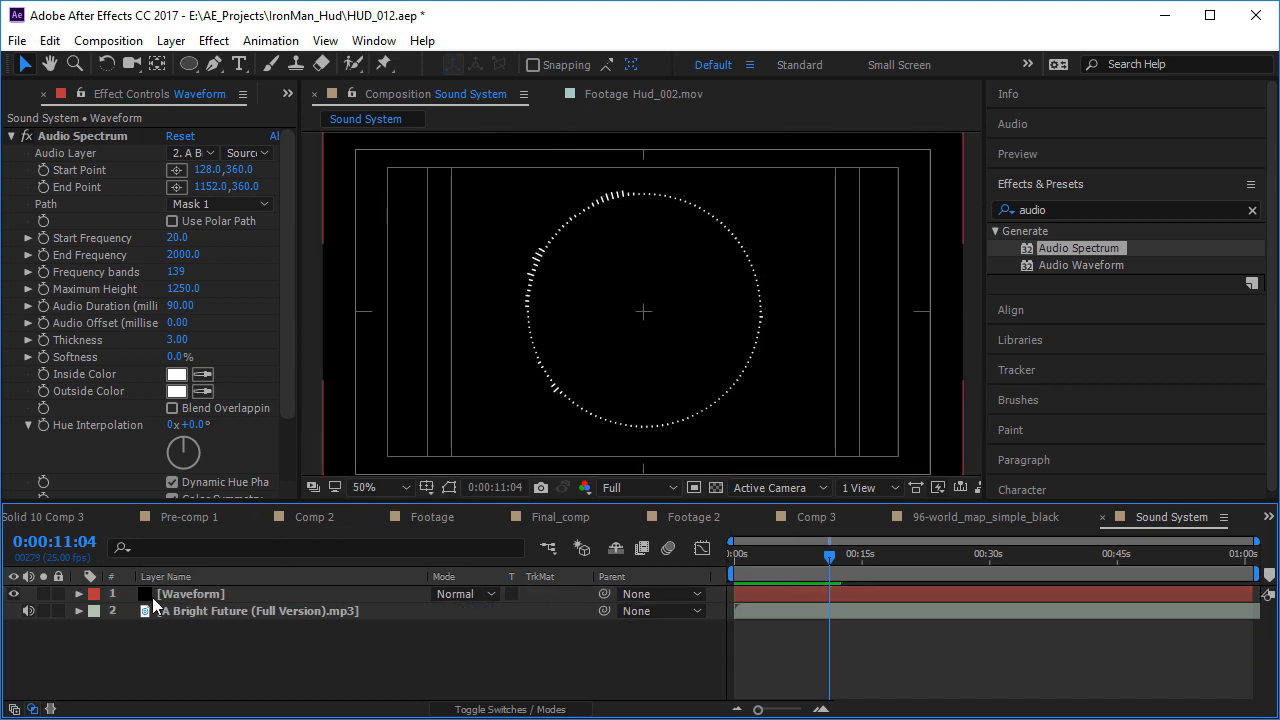
- Duplicate the original Waveform layer at its full size and set the copy's spectrum display to Analog dots
{"action": "key", "text": "ctrl+z"}
{"action": "scroll", "coordinate": [166, 409], "scroll_direction": "down", "scroll_amount": 2}
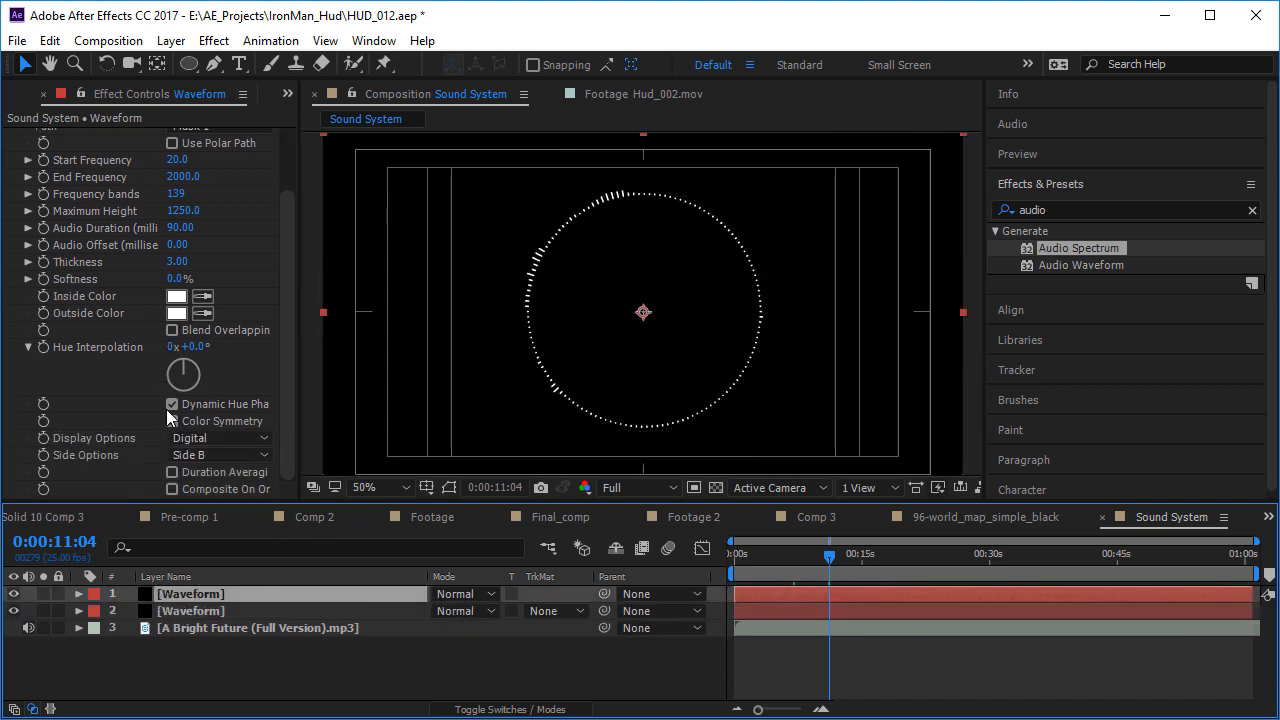
{"action": "left_click", "coordinate": [208, 441]}
{"action": "left_click", "coordinate": [258, 504]}
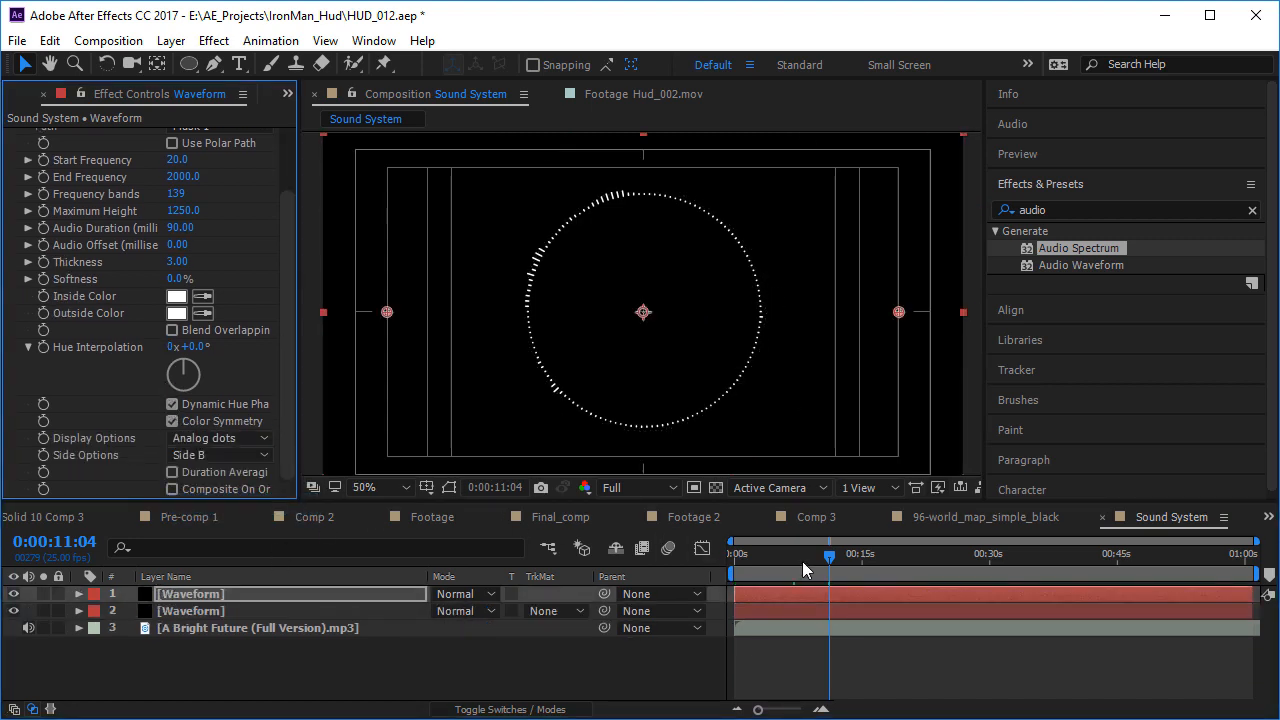
- At 0:00:15:19, raise the dotted copy's Maximum Height to 1984 so its dots extend beyond the bars
{"action": "left_click_drag", "start_coordinate": [829, 556], "coordinate": [868, 556]}
{"action": "scroll", "coordinate": [147, 233], "scroll_direction": "up", "scroll_amount": 1}
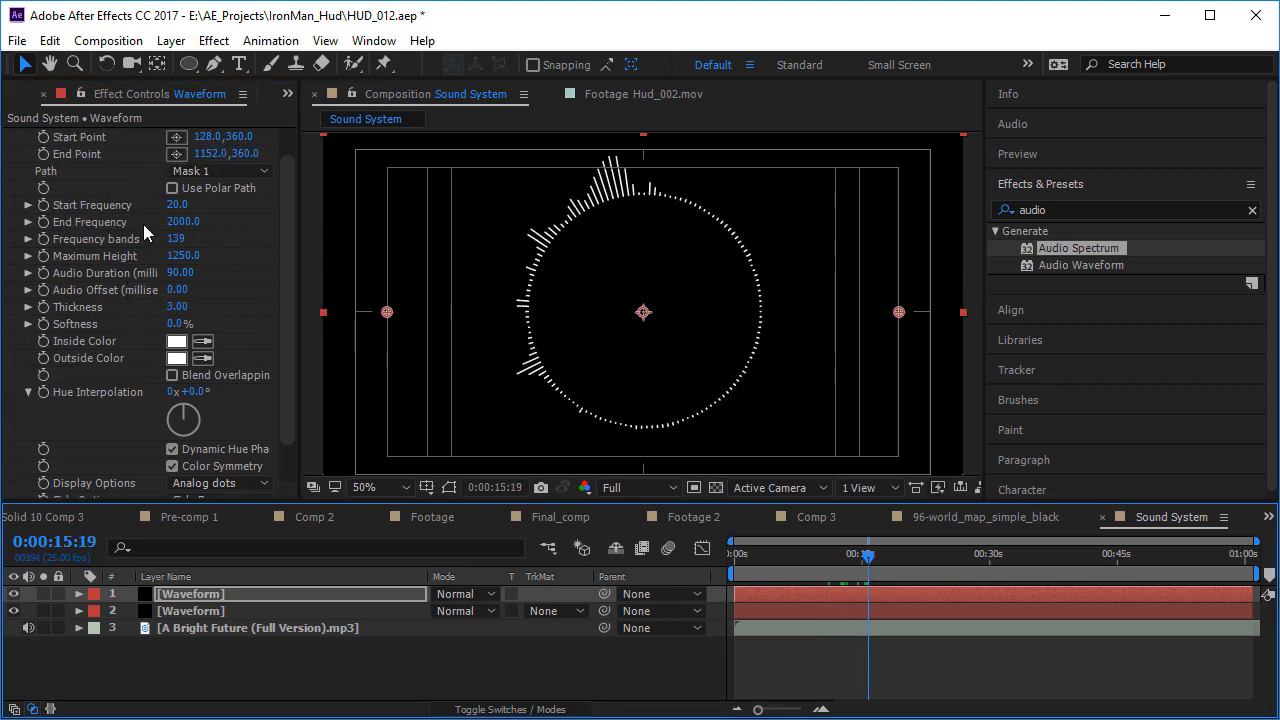
{"action": "left_click_drag", "start_coordinate": [190, 263], "coordinate": [230, 264]}
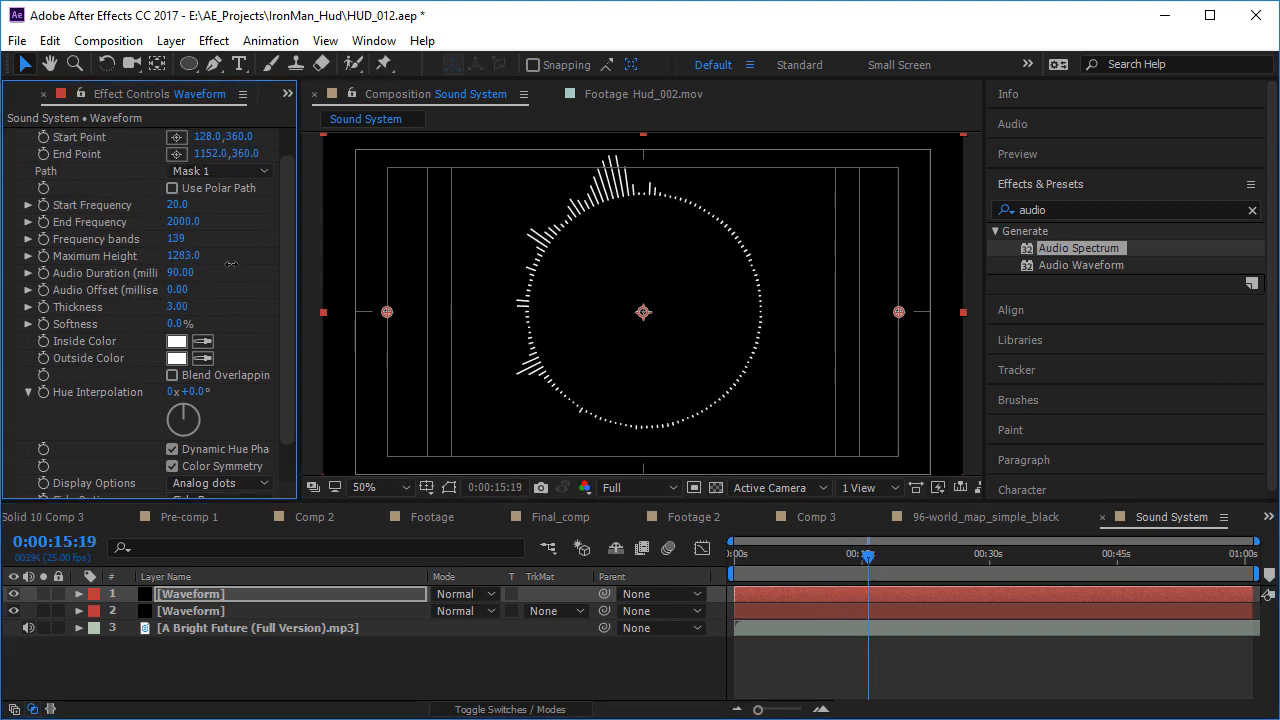
{"action": "left_click_drag", "start_coordinate": [770, 270], "coordinate": [932, 268]}
- Preview the bars and dots with the music and move to 0:00:08:17
{"action": "key", "text": "space"}
{"action": "key", "text": "space"}
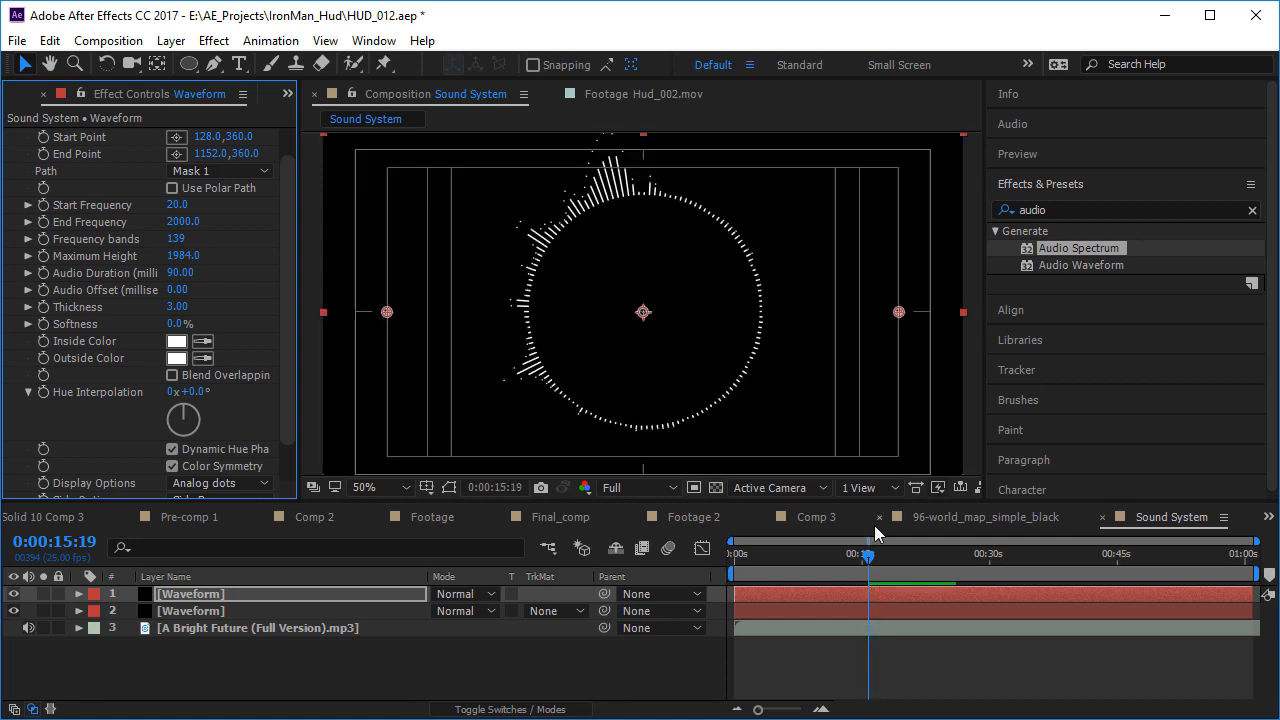
{"action": "key", "text": "space"}
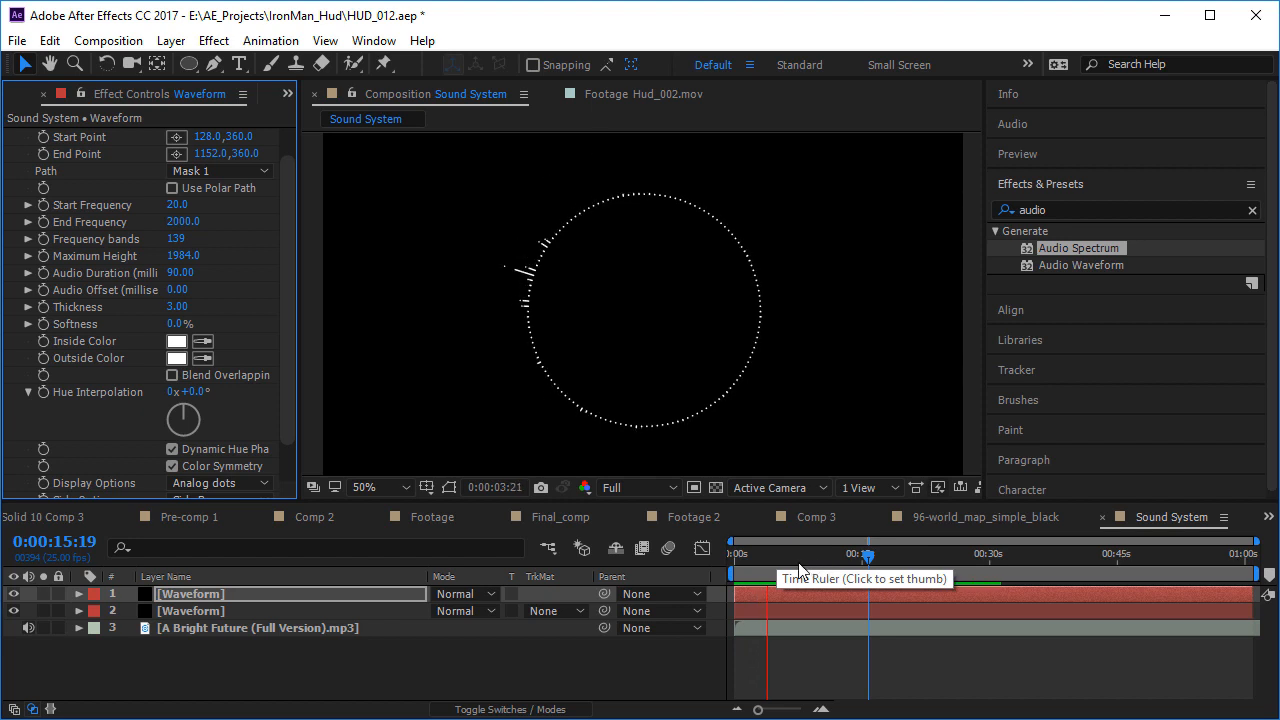
{"action": "mouse_move", "coordinate": [788, 558]}
{"action": "left_mouse_down"}
{"action": "mouse_move", "coordinate": [826, 570]}
{"action": "mouse_move", "coordinate": [808, 562]}
{"action": "left_mouse_up"}
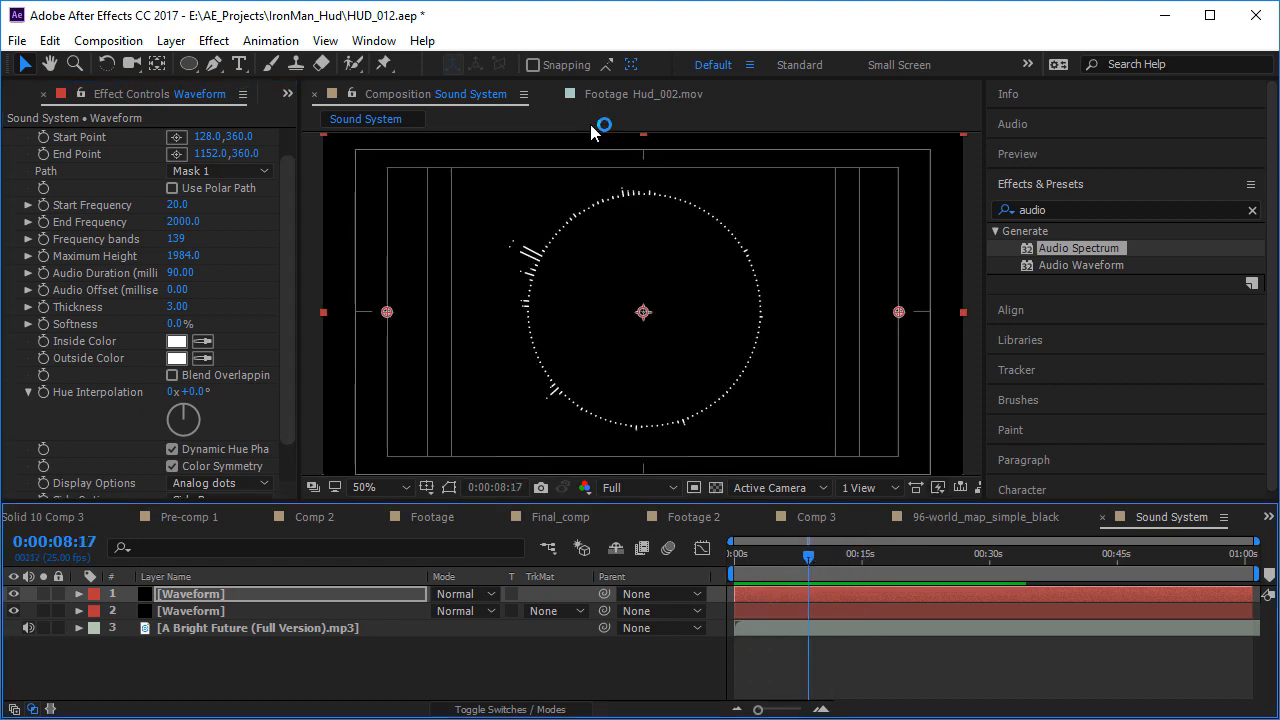
- Duplicate the dotted Waveform layer and set the new copy's spectrum display to Analog lines
{"action": "key", "text": "ctrl+d"}
{"action": "scroll", "coordinate": [155, 381], "scroll_direction": "down", "scroll_amount": 3}
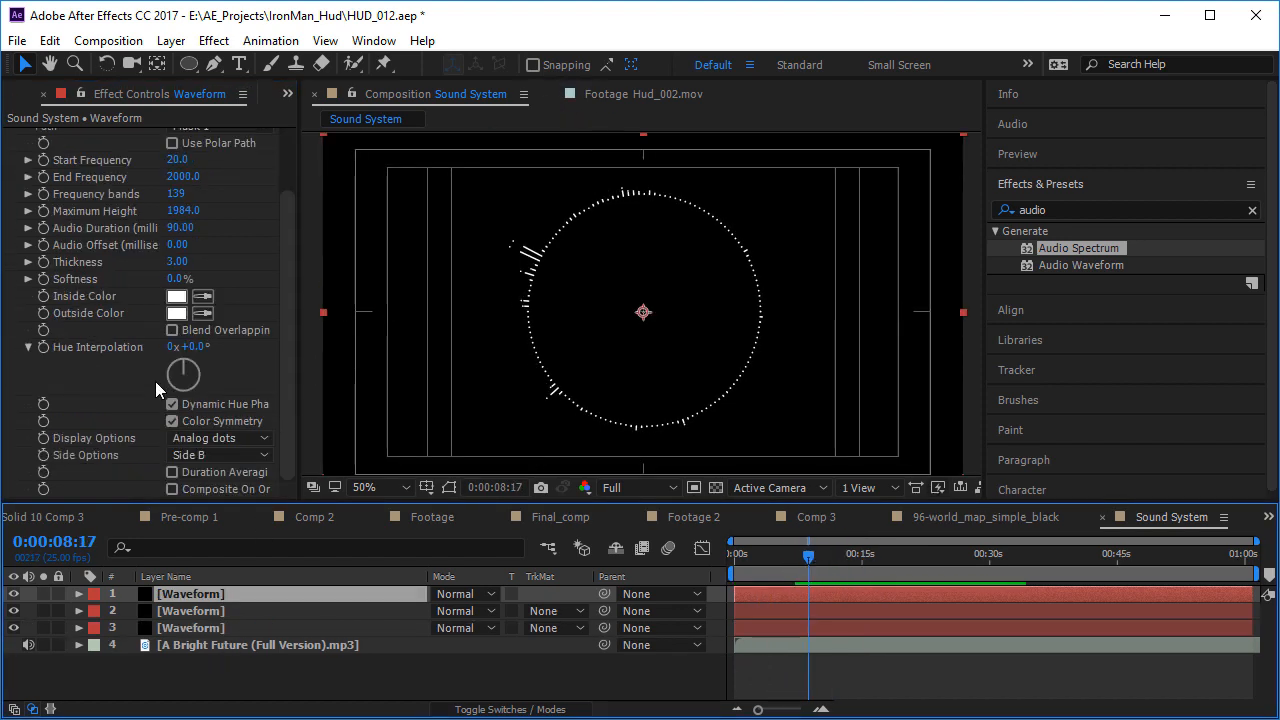
{"action": "left_click", "coordinate": [218, 440]}
{"action": "left_click", "coordinate": [250, 484]}
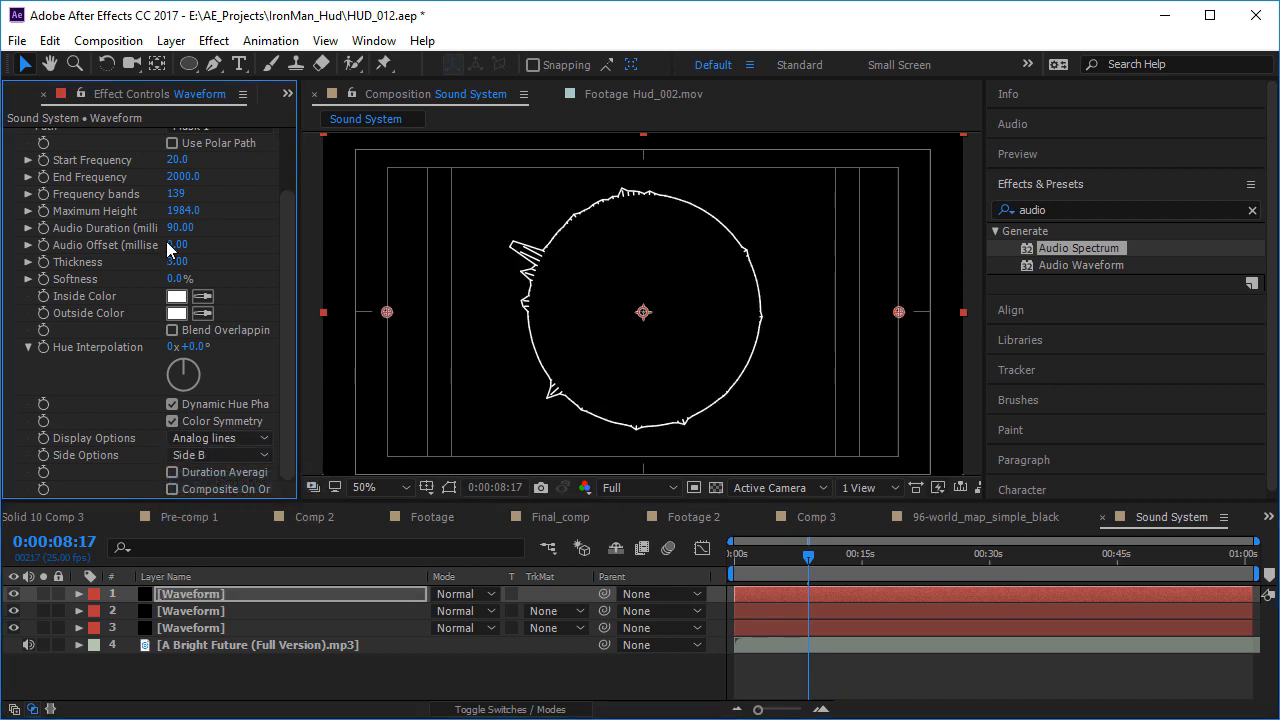
- Set the line ring's frequency bands to 111 and Maximum Height to 2197, and preview it briefly
{"action": "left_click_drag", "start_coordinate": [175, 194], "coordinate": [215, 210]}
{"action": "key", "text": "space"}
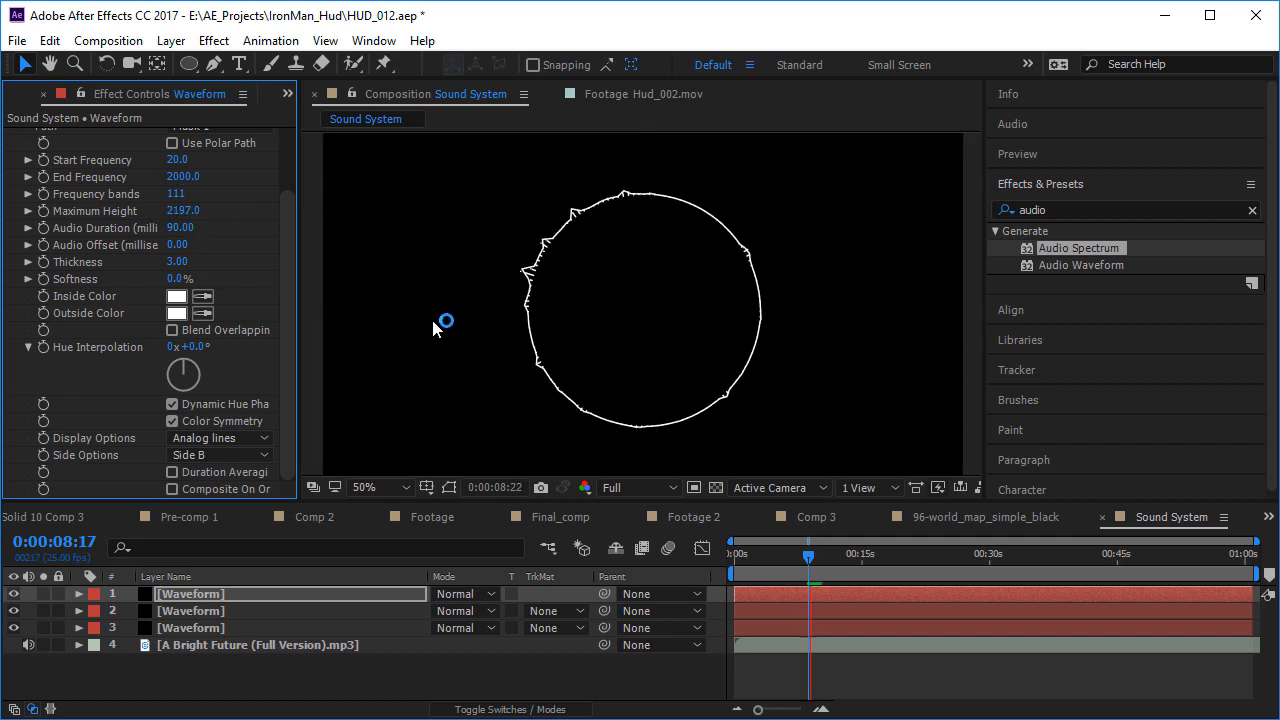
{"action": "key", "text": "space"}
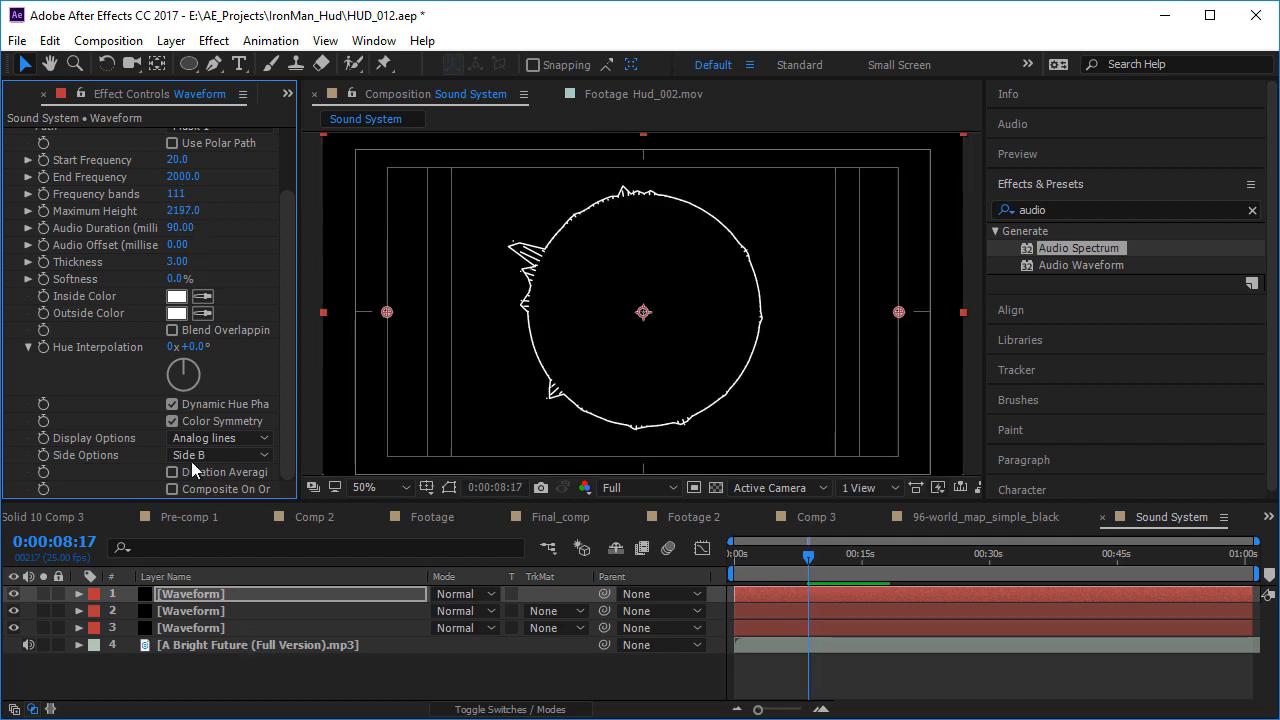
- Rotate the line ring to 161°, preview it, and compare the result with the Hud_002.mov reference footage
{"action": "key", "text": "r"}
{"action": "left_click_drag", "start_coordinate": [466, 610], "coordinate": [625, 603]}
{"action": "key", "text": "space"}
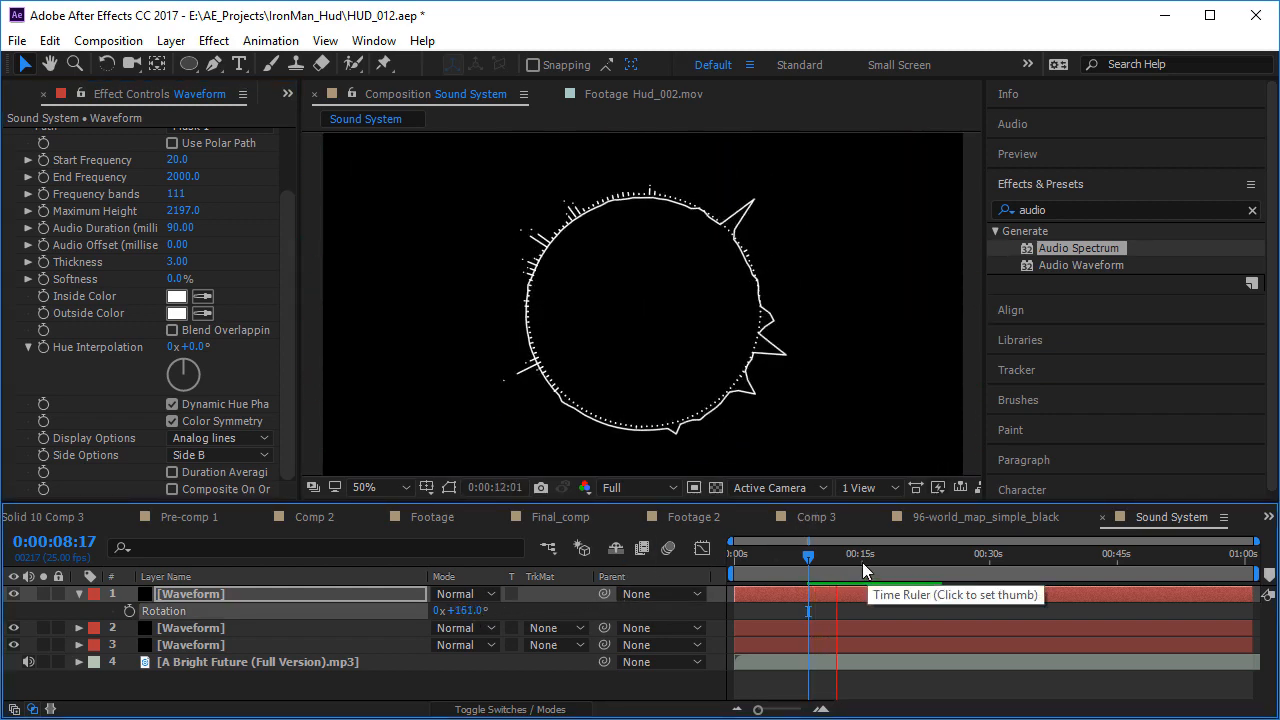
{"action": "key", "text": "space"}
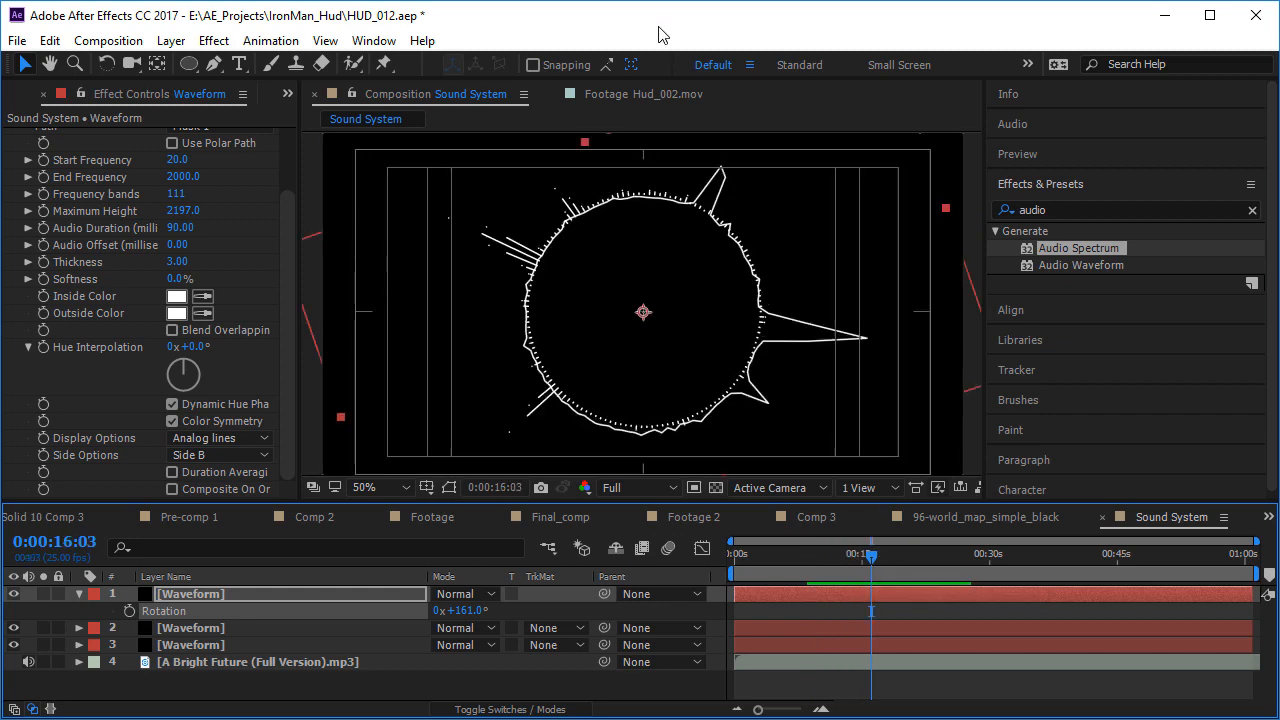
{"action": "left_click", "coordinate": [658, 96]}
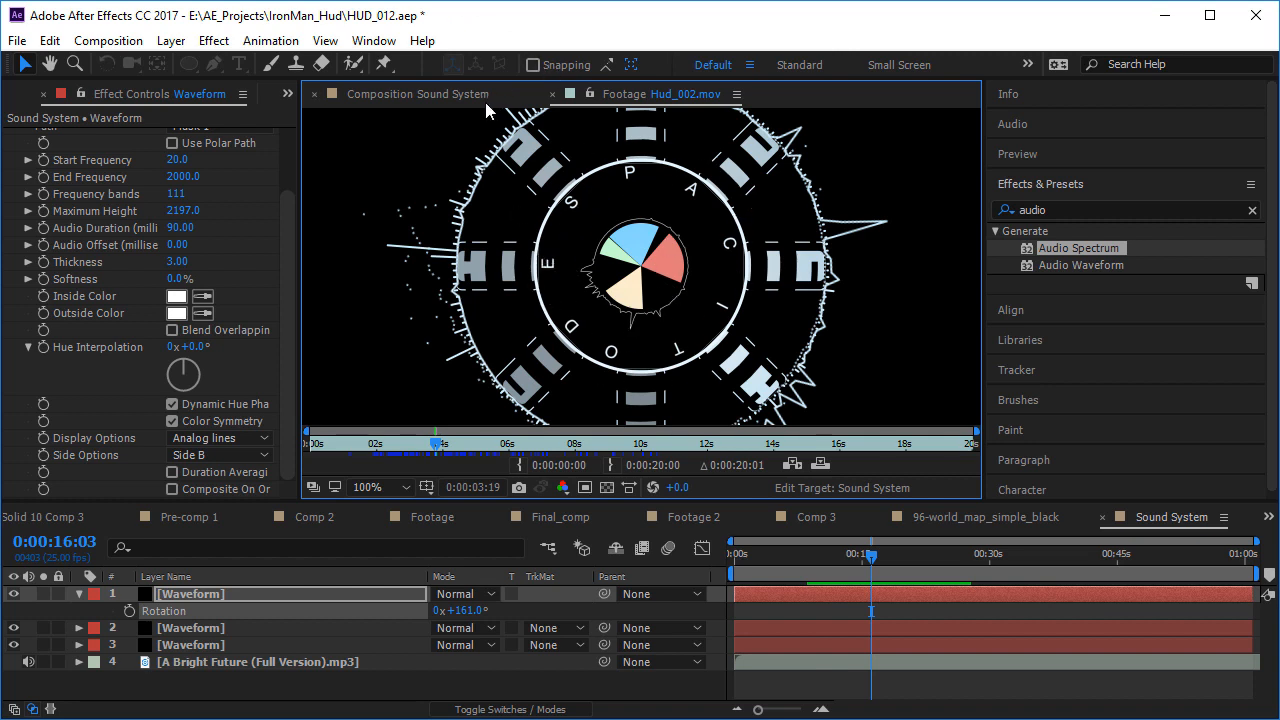
{"action": "left_click", "coordinate": [449, 95]}
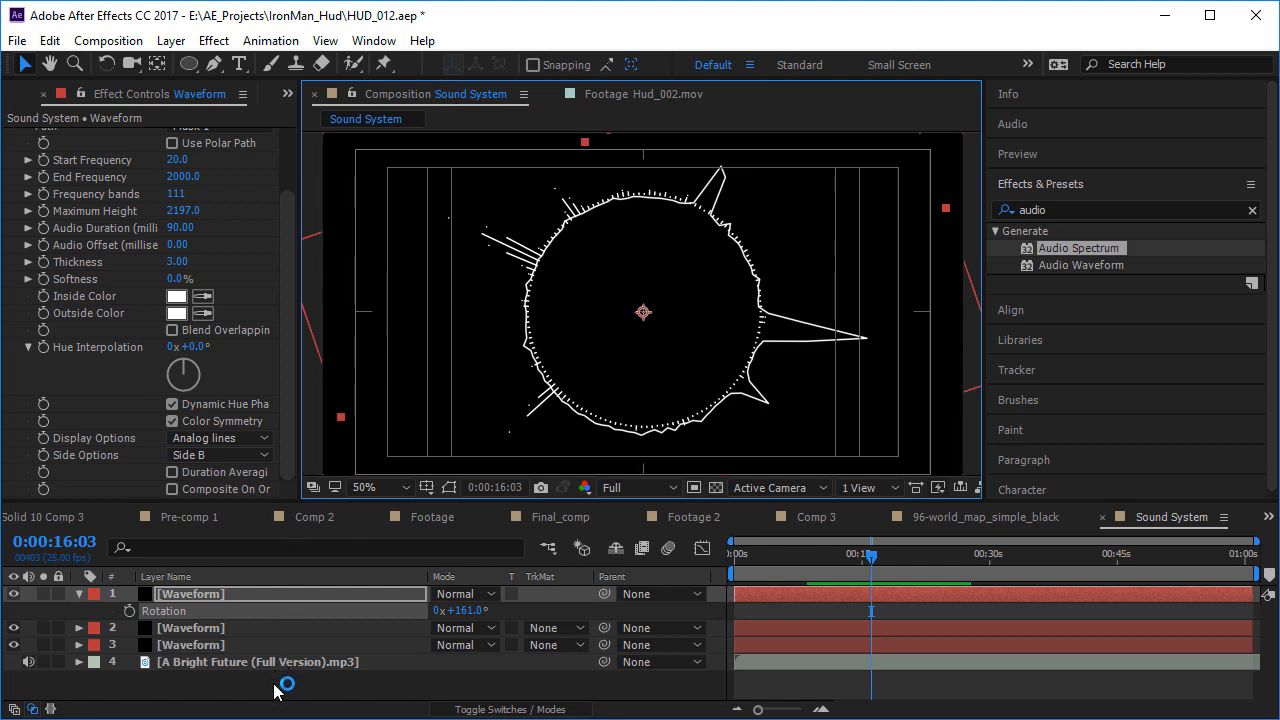
- Create a black solid on top of the waveform layers and apply Path Text to it with the text FXMANIAC
{"action": "key", "text": "ctrl+y"}
{"action": "left_click", "coordinate": [354, 454]}
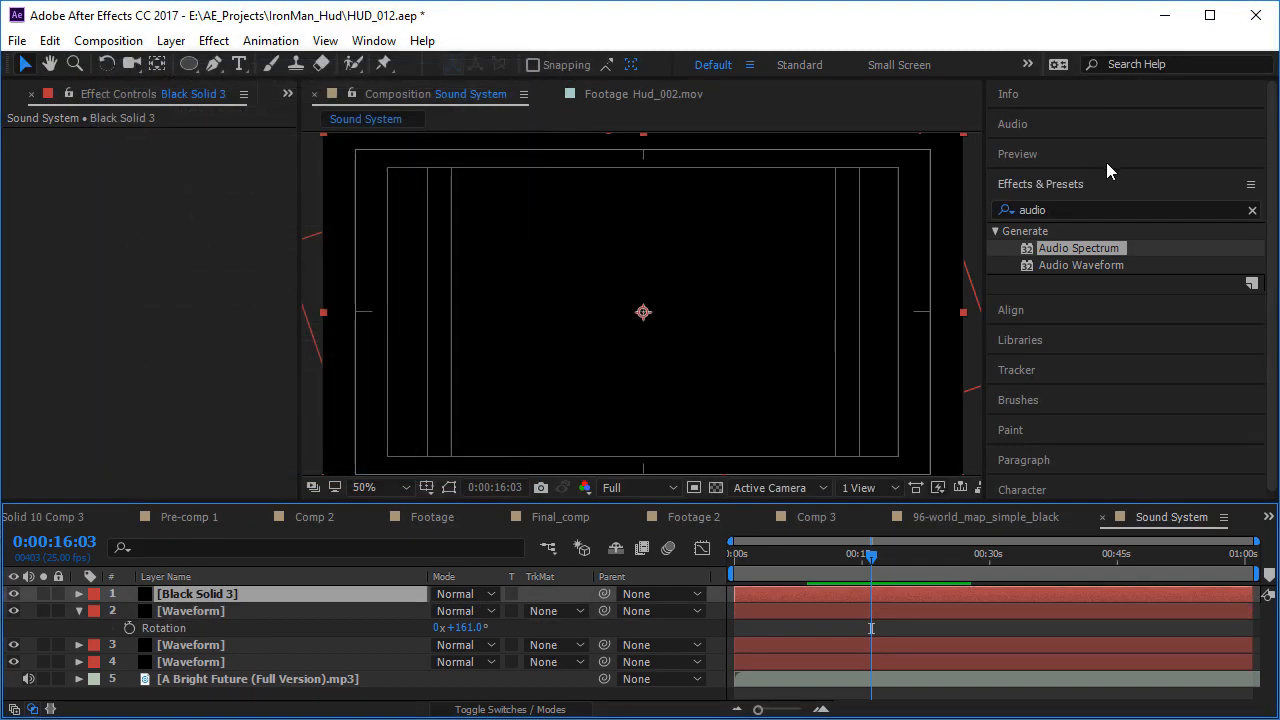
{"action": "key", "text": "ctrl+5"}
{"action": "type", "text": "path"}
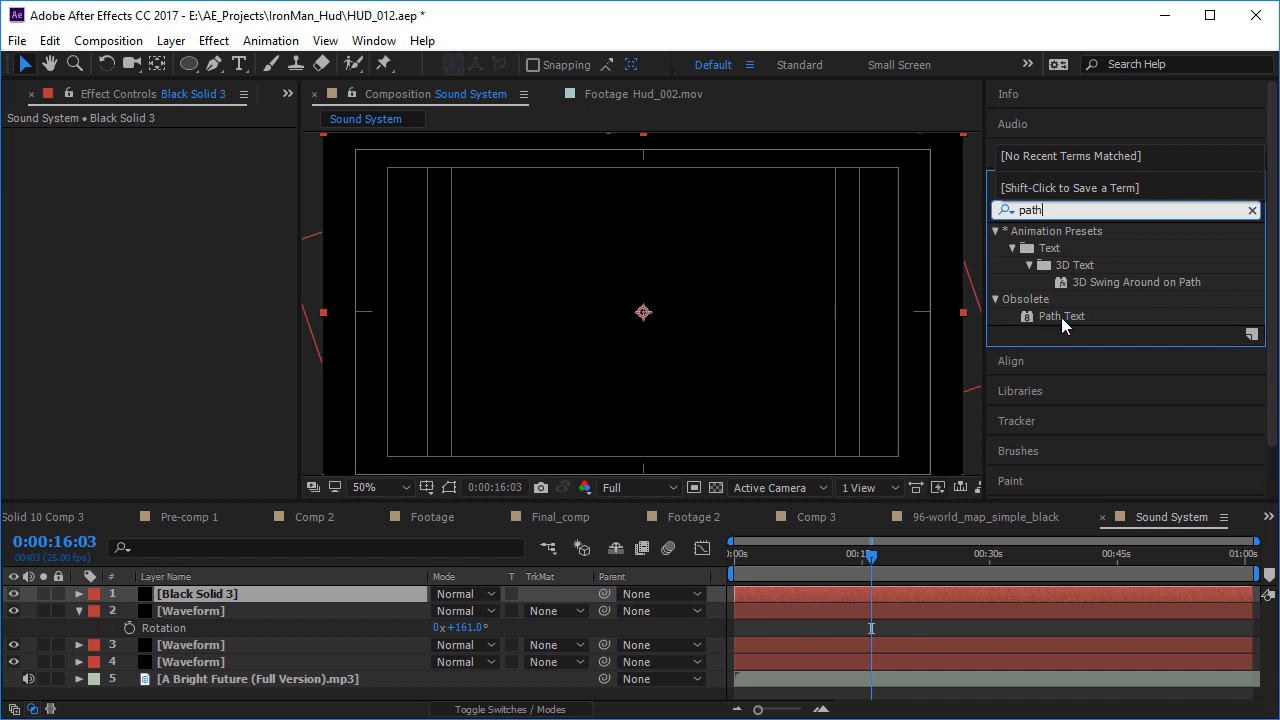
{"action": "left_click_drag", "start_coordinate": [1062, 318], "coordinate": [751, 334]}
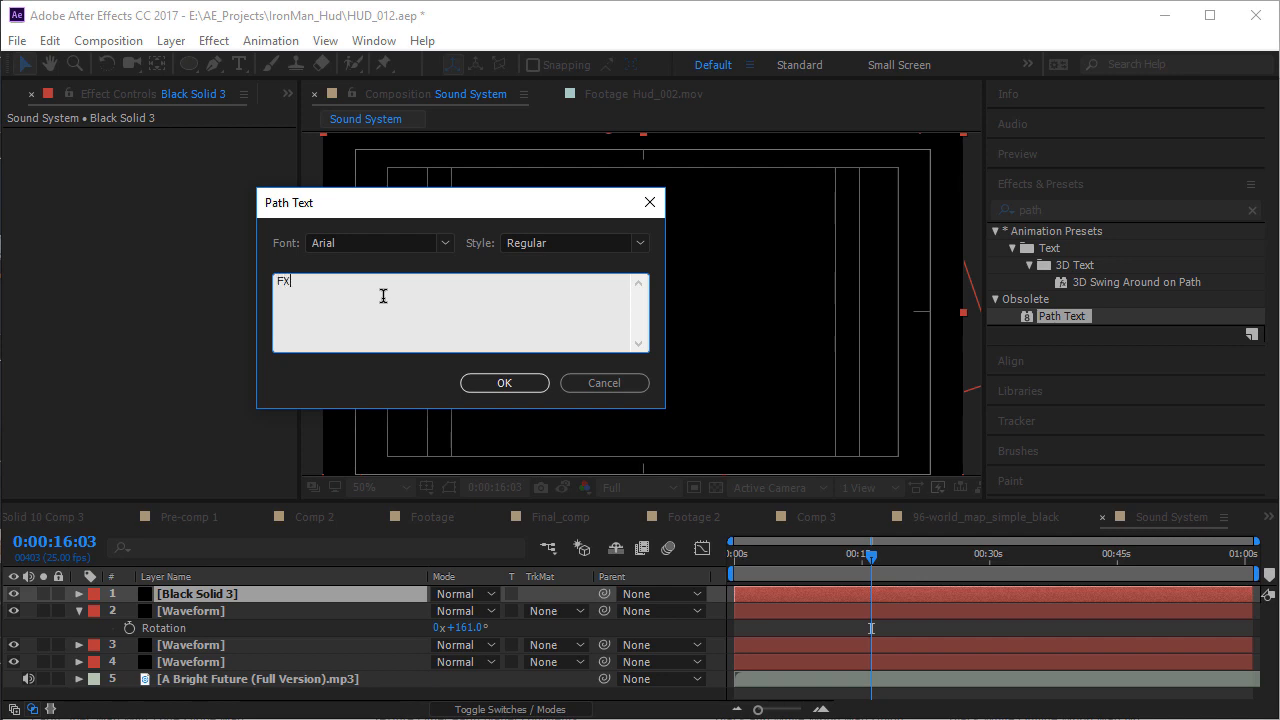
{"action": "left_click", "coordinate": [513, 389]}
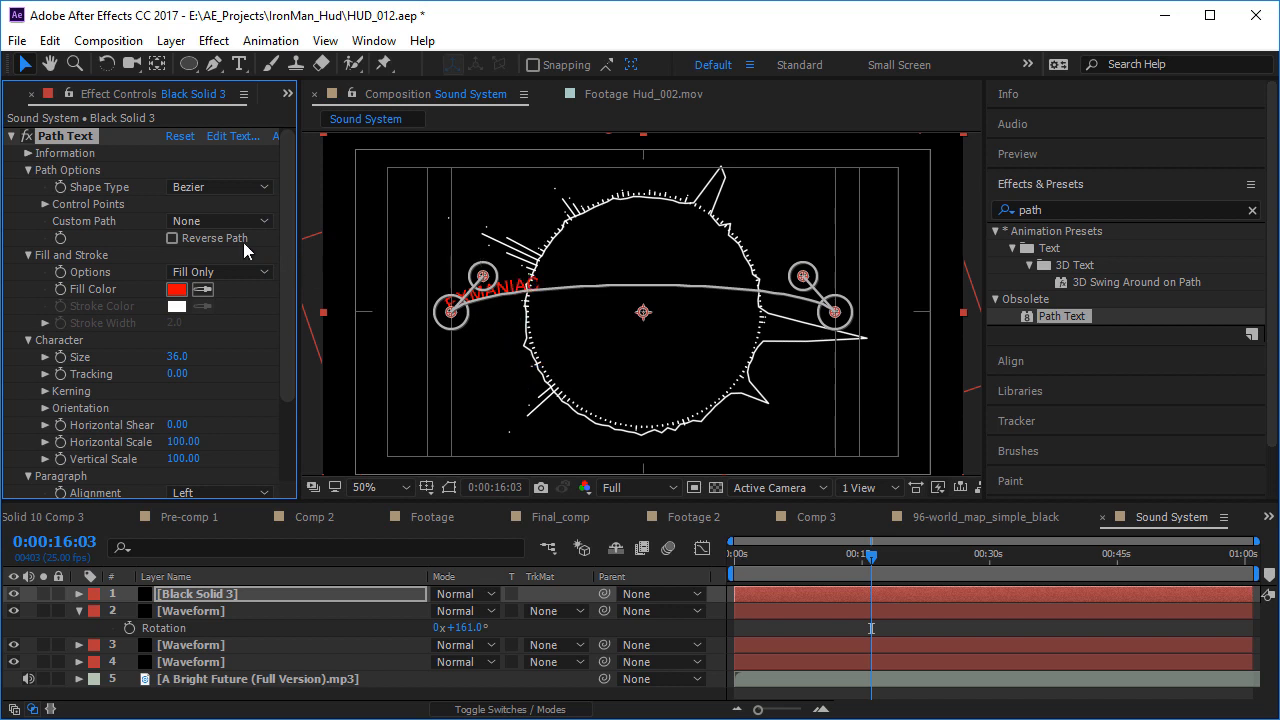
- Make the text path a circle centred in the composition, with its radius matching the waveform rings
{"action": "left_click", "coordinate": [198, 188]}
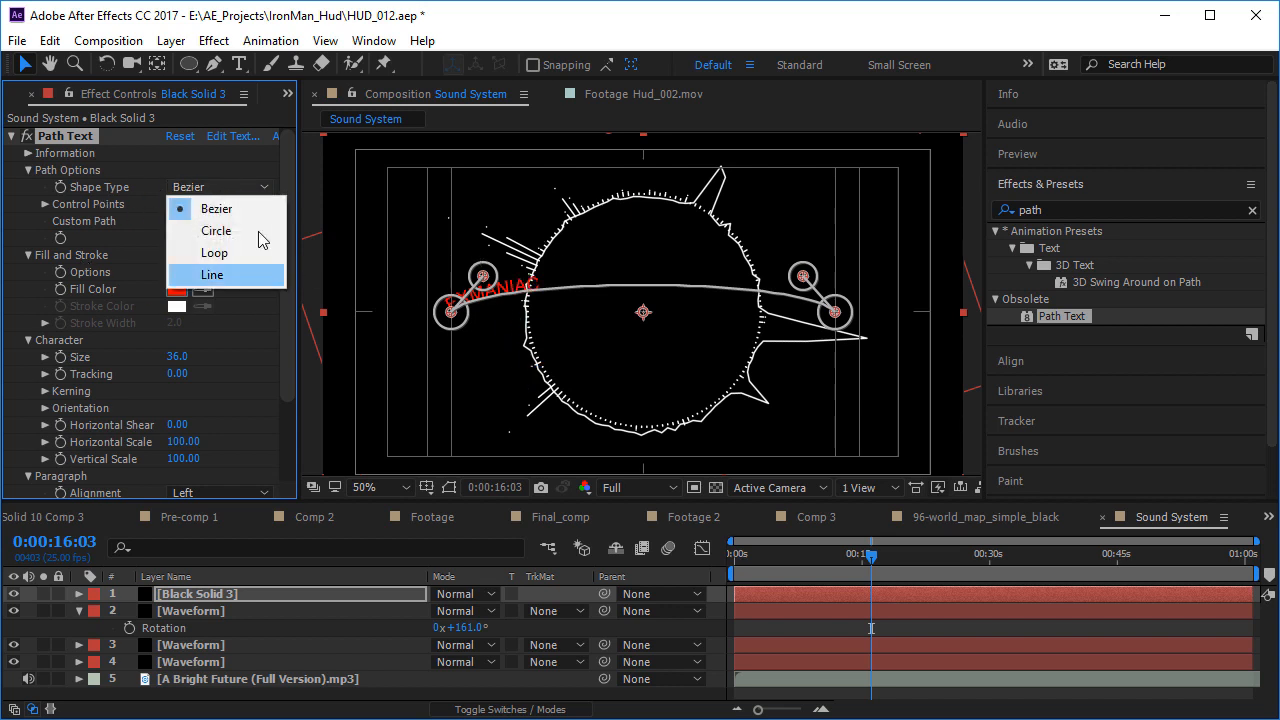
{"action": "left_click", "coordinate": [210, 232]}
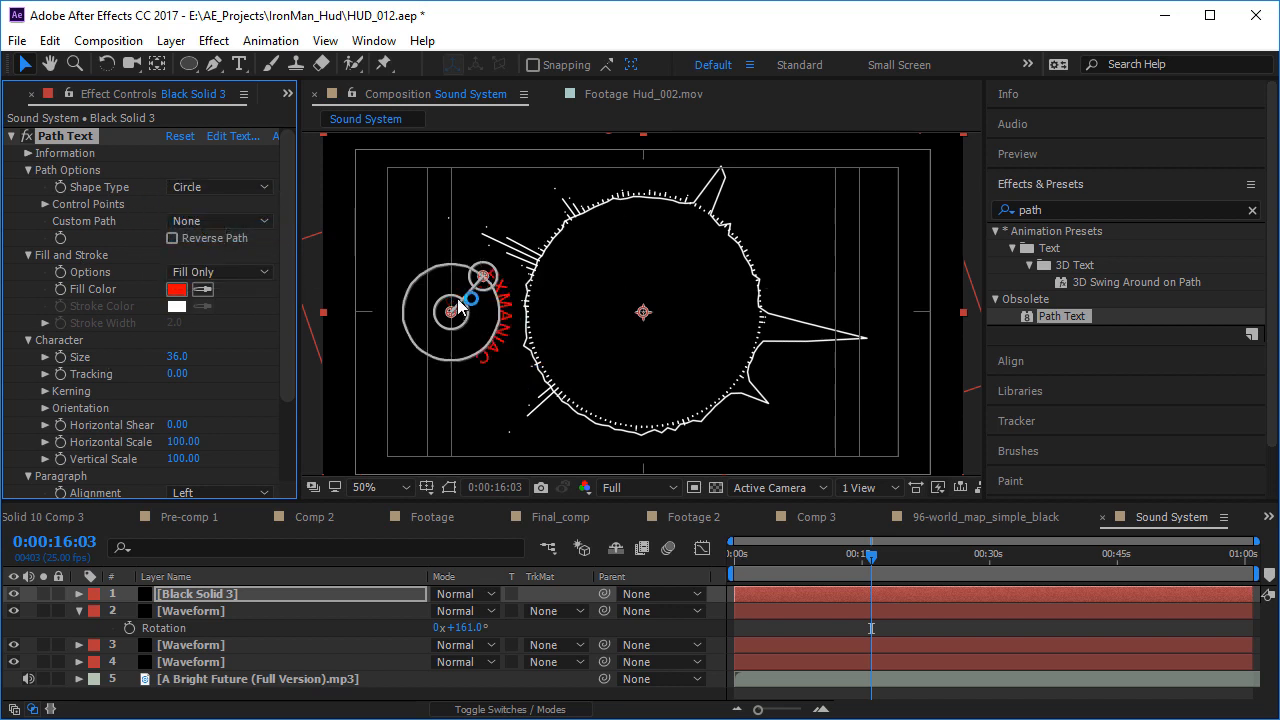
{"action": "left_click_drag", "start_coordinate": [452, 310], "coordinate": [642, 311]}
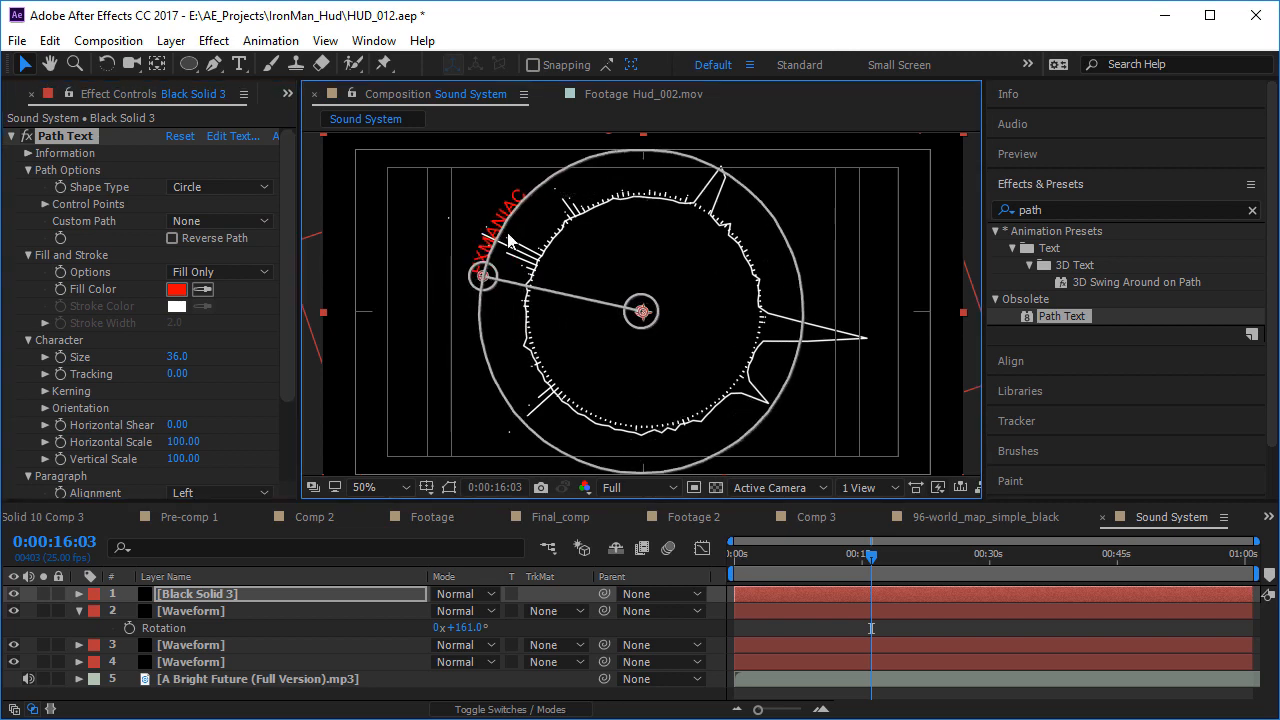
{"action": "left_click_drag", "start_coordinate": [484, 277], "coordinate": [526, 291]}
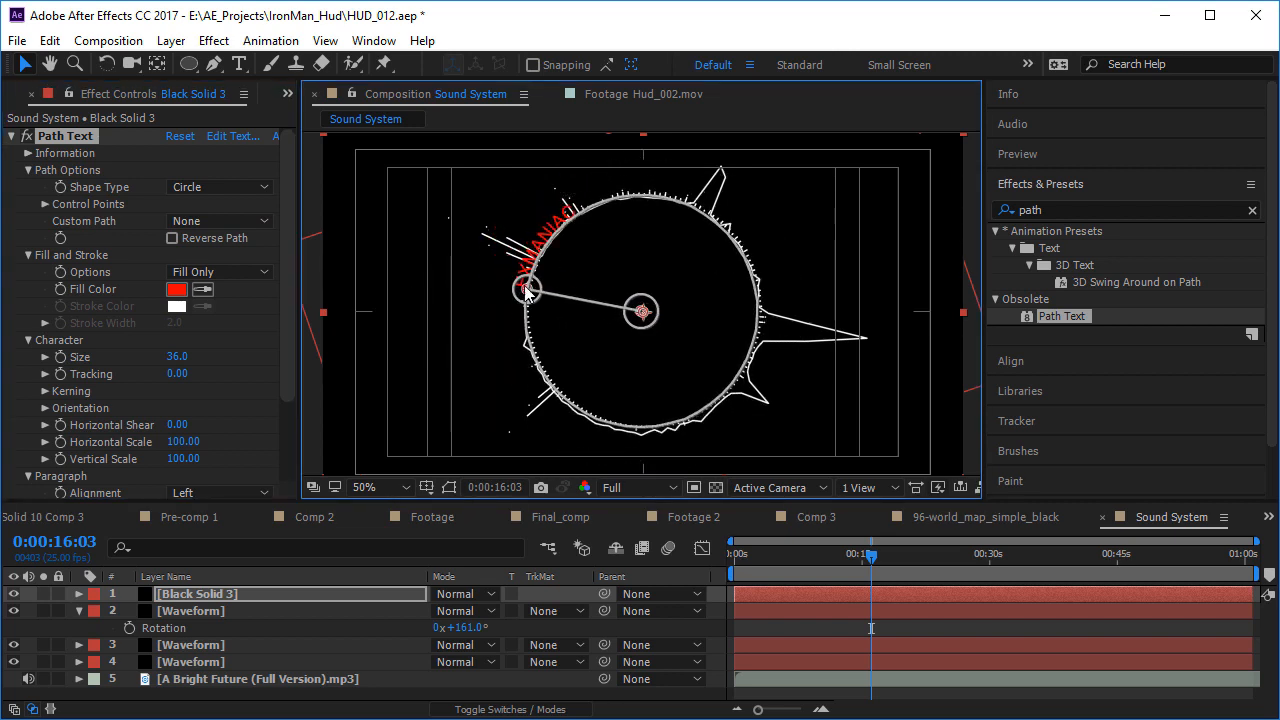
- Spread the letters around the circle with a Tracking of 175 and scale the text layer to 81%
{"action": "left_click_drag", "start_coordinate": [177, 373], "coordinate": [349, 372]}
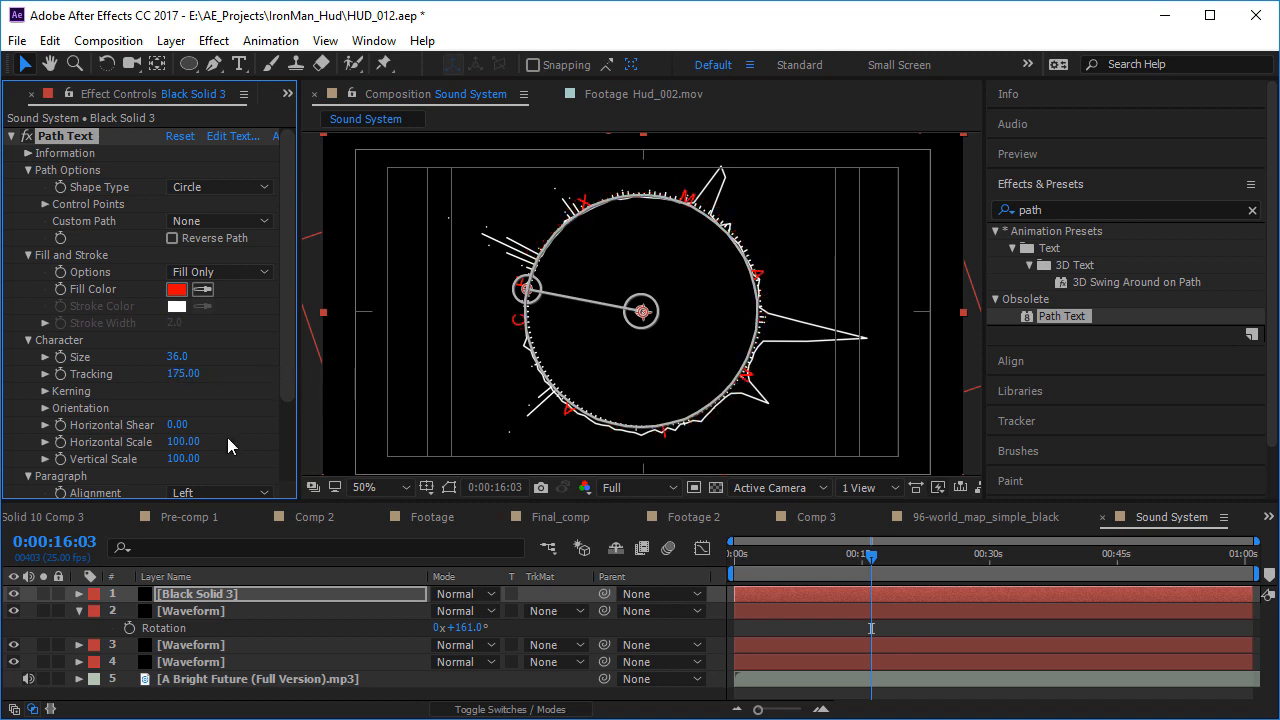
{"action": "key", "text": "s"}
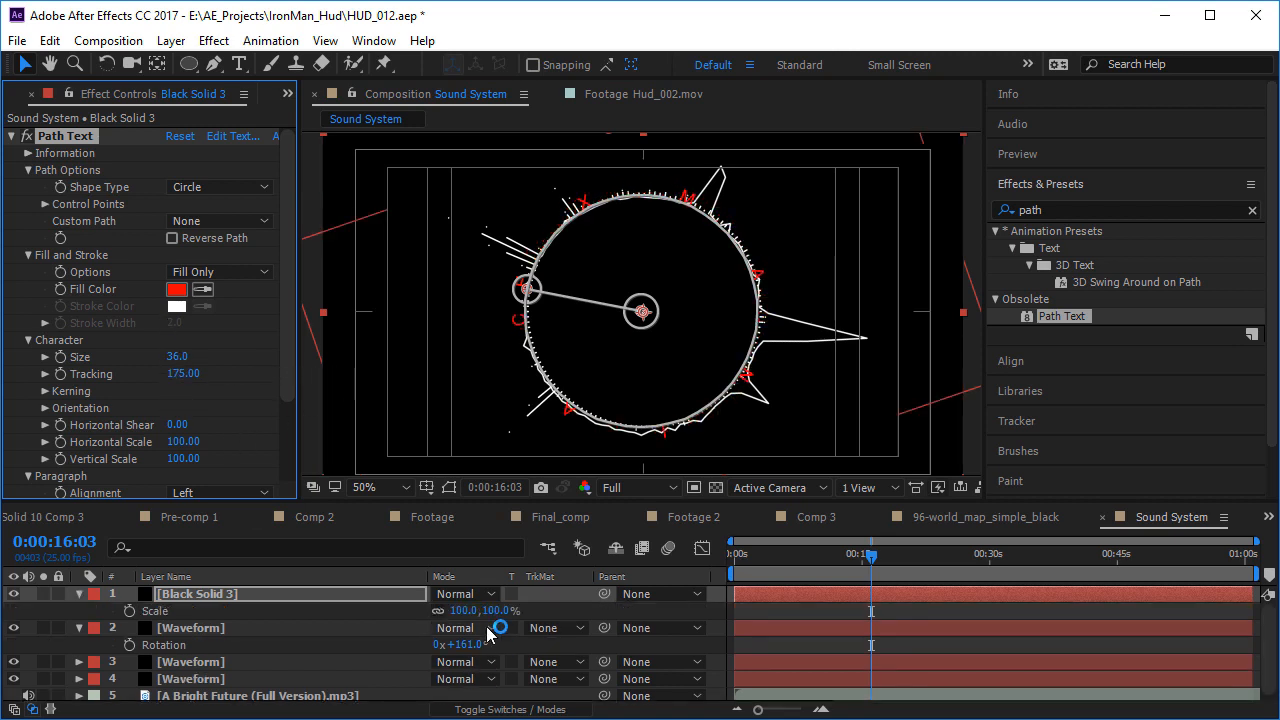
{"action": "left_click_drag", "start_coordinate": [463, 618], "coordinate": [447, 618]}
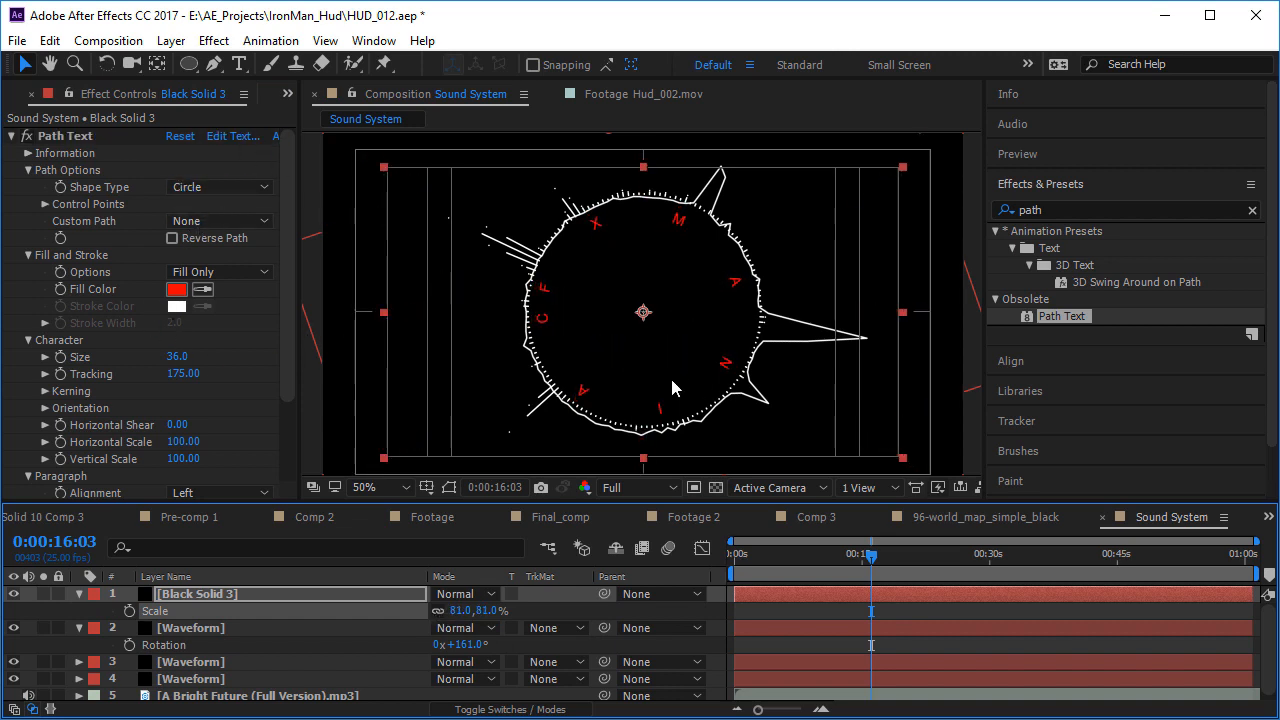
- Replace the circular path text with Transformers
{"action": "left_click", "coordinate": [238, 140]}
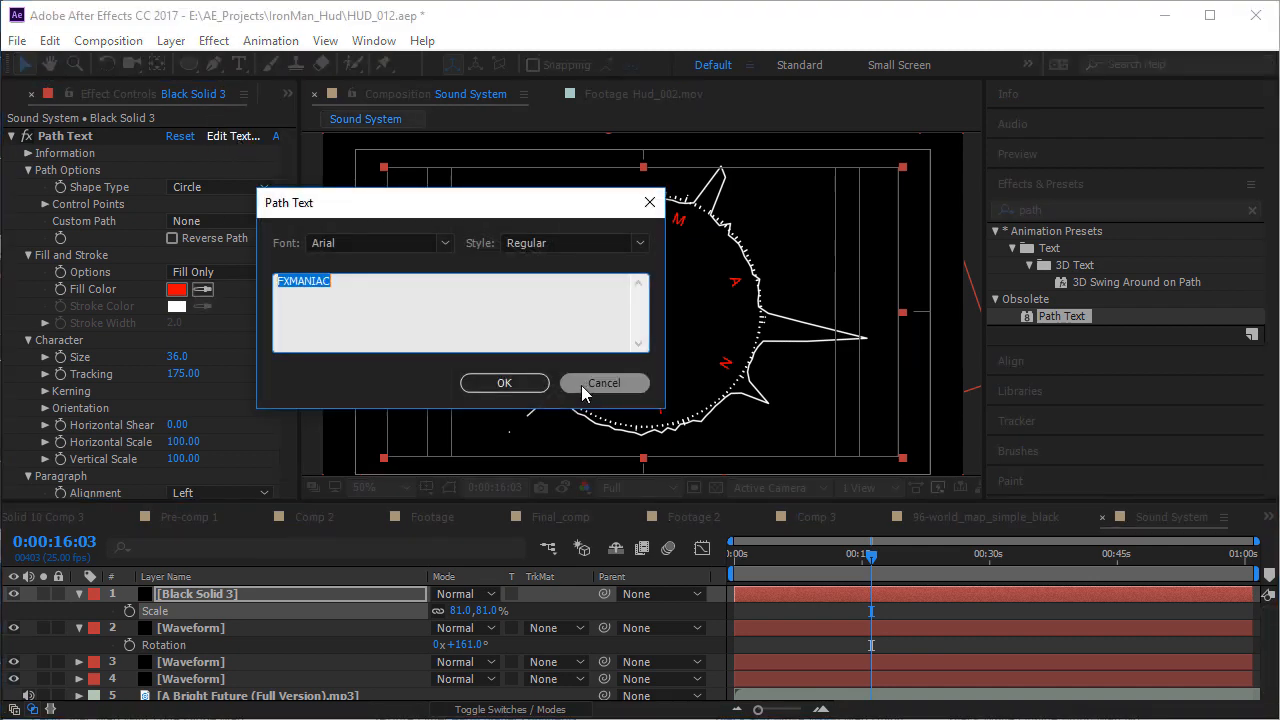
{"action": "left_click_drag", "start_coordinate": [343, 206], "coordinate": [765, 374]}
{"action": "left_click", "coordinate": [814, 491]}
{"action": "key", "text": "ctrl+a"}
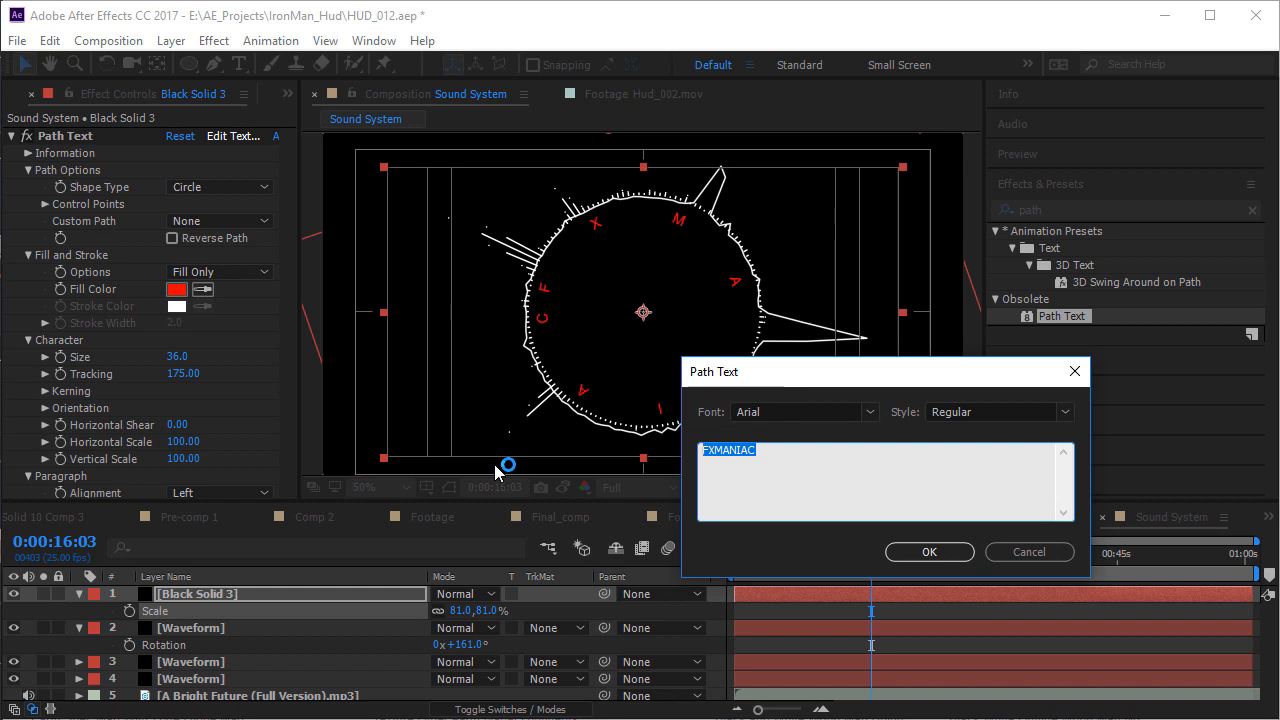
{"action": "type", "text": "Transformers"}
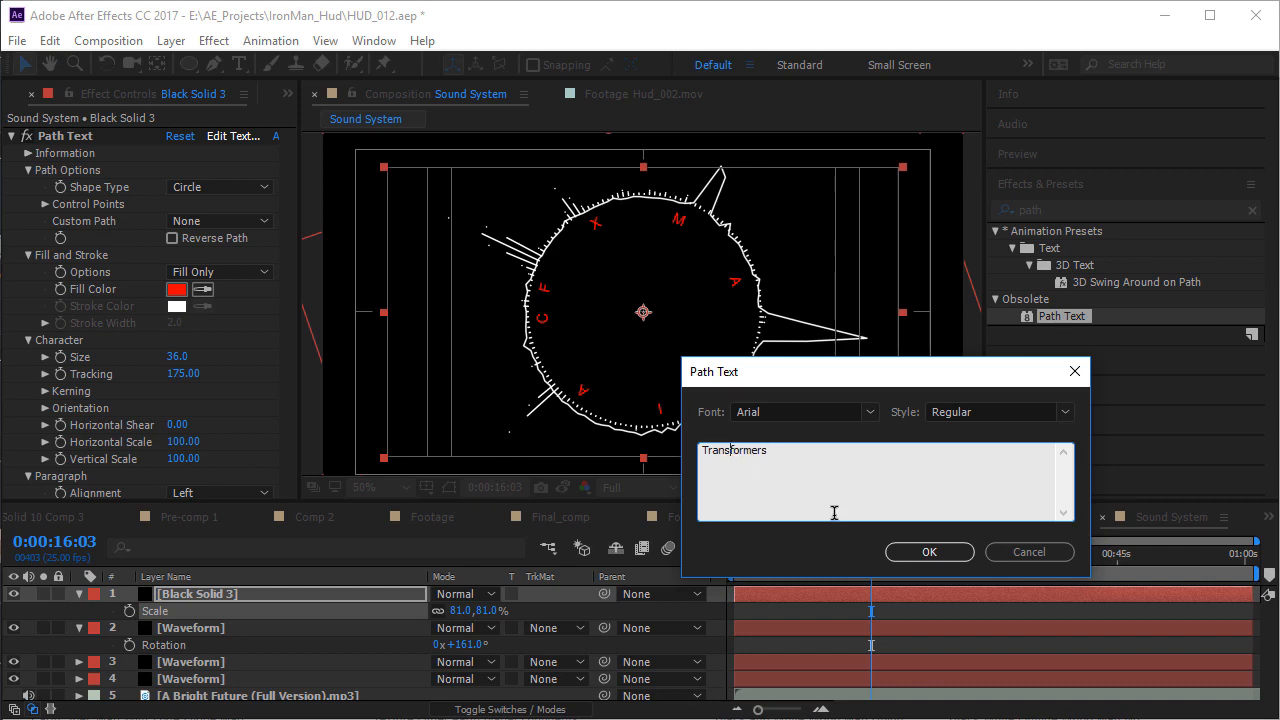
{"action": "key", "text": "Return"}
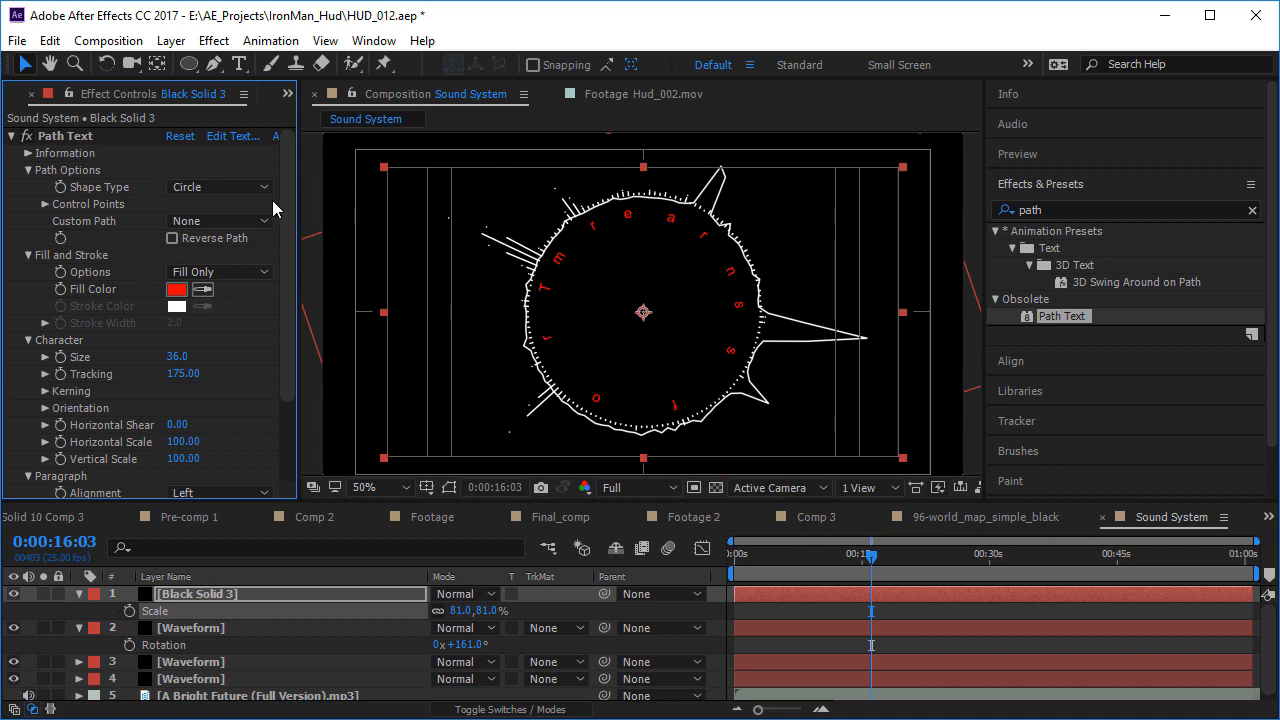
- Shrink the text's circular path further inside the rings and set its Fill Color to light blue
{"action": "left_click", "coordinate": [98, 136]}
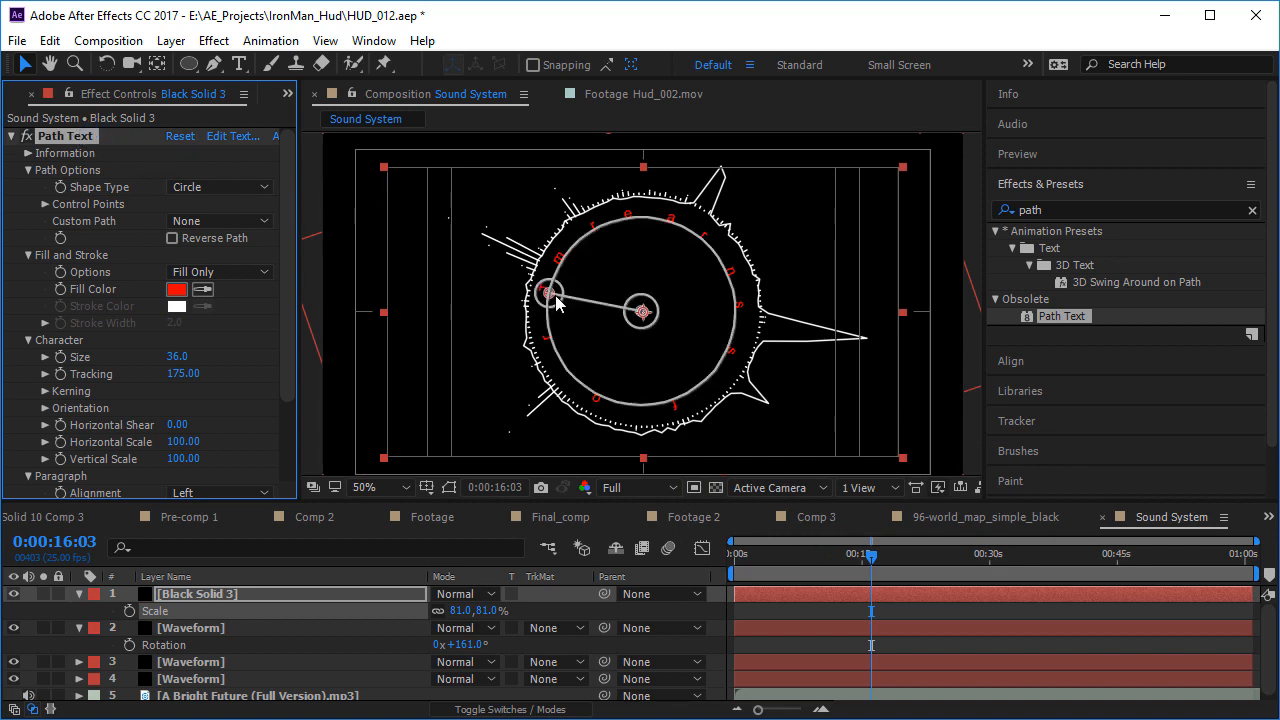
{"action": "mouse_move", "coordinate": [556, 303]}
{"action": "left_mouse_down"}
{"action": "mouse_move", "coordinate": [533, 298]}
{"action": "mouse_move", "coordinate": [562, 308]}
{"action": "left_mouse_up"}
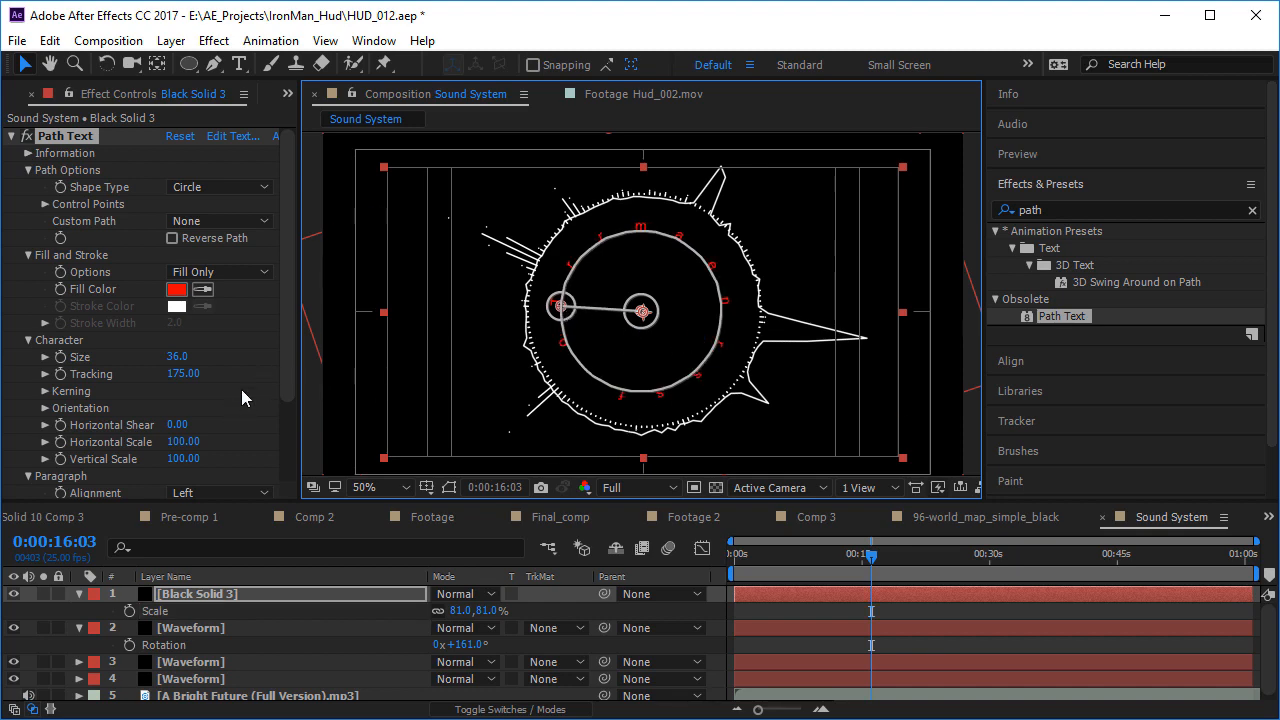
{"action": "left_click", "coordinate": [176, 289]}
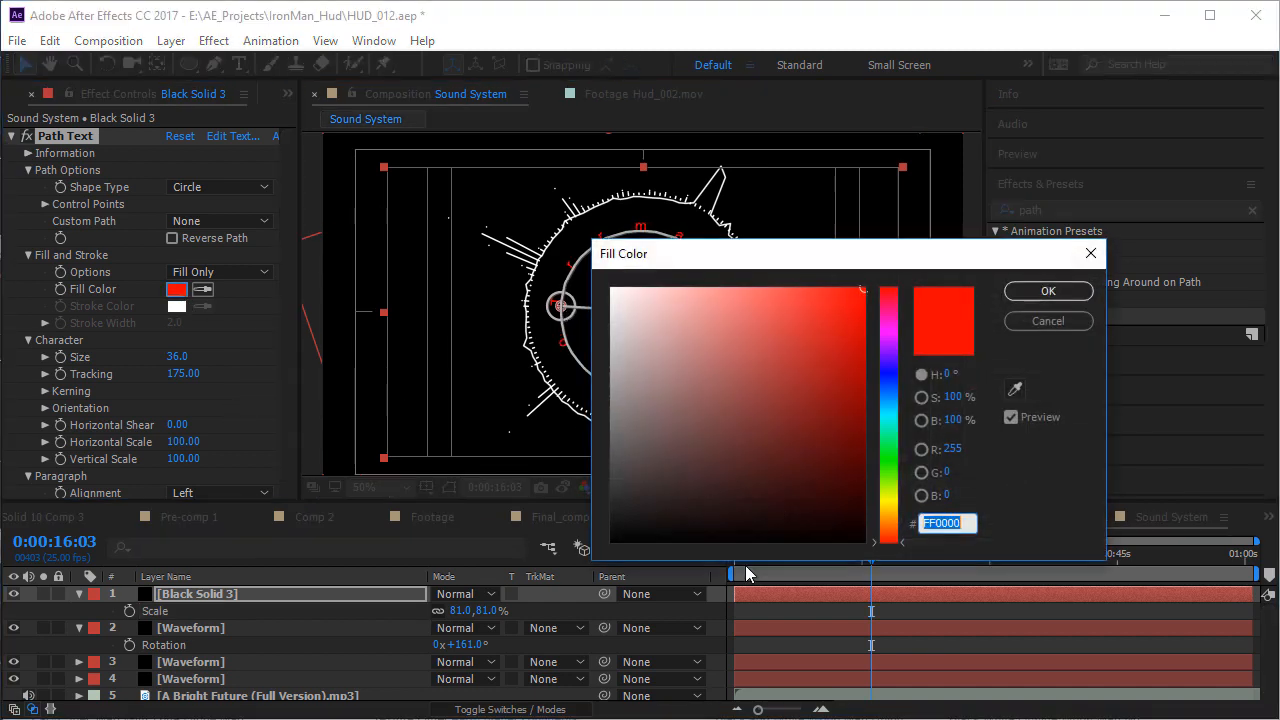
{"action": "left_click", "coordinate": [888, 397]}
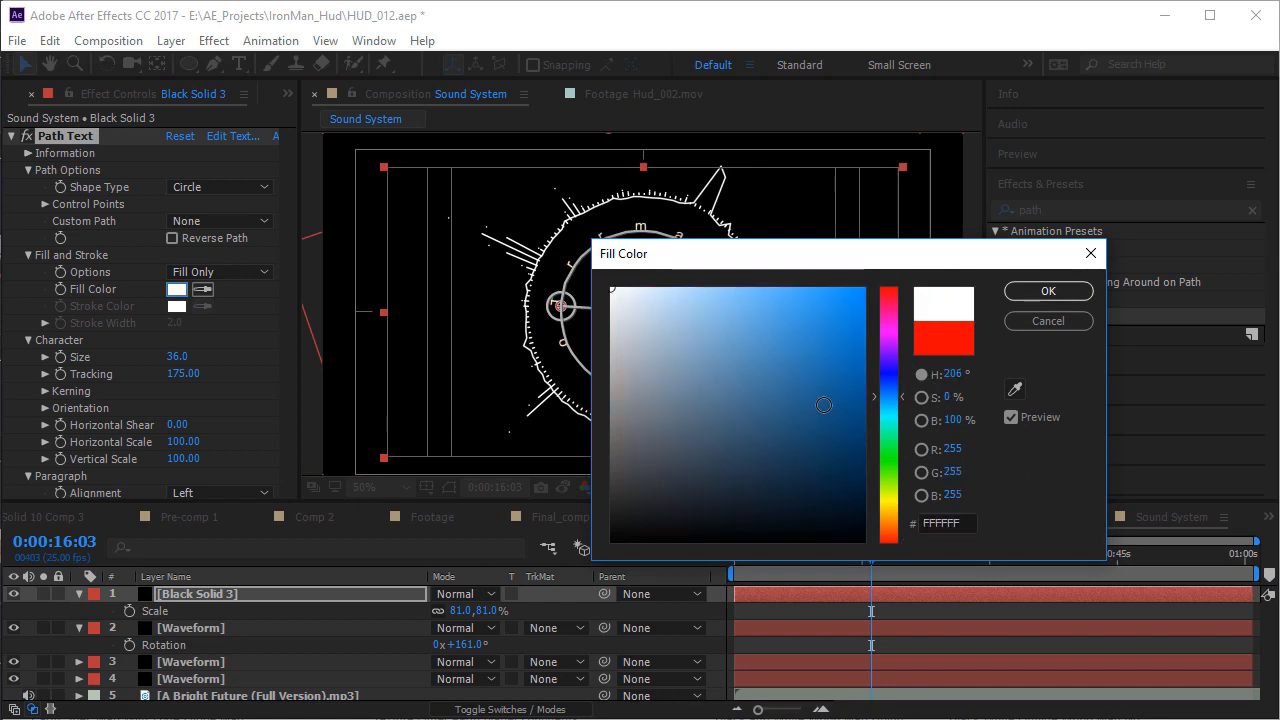
{"action": "left_click", "coordinate": [783, 289]}
{"action": "key", "text": "Return"}
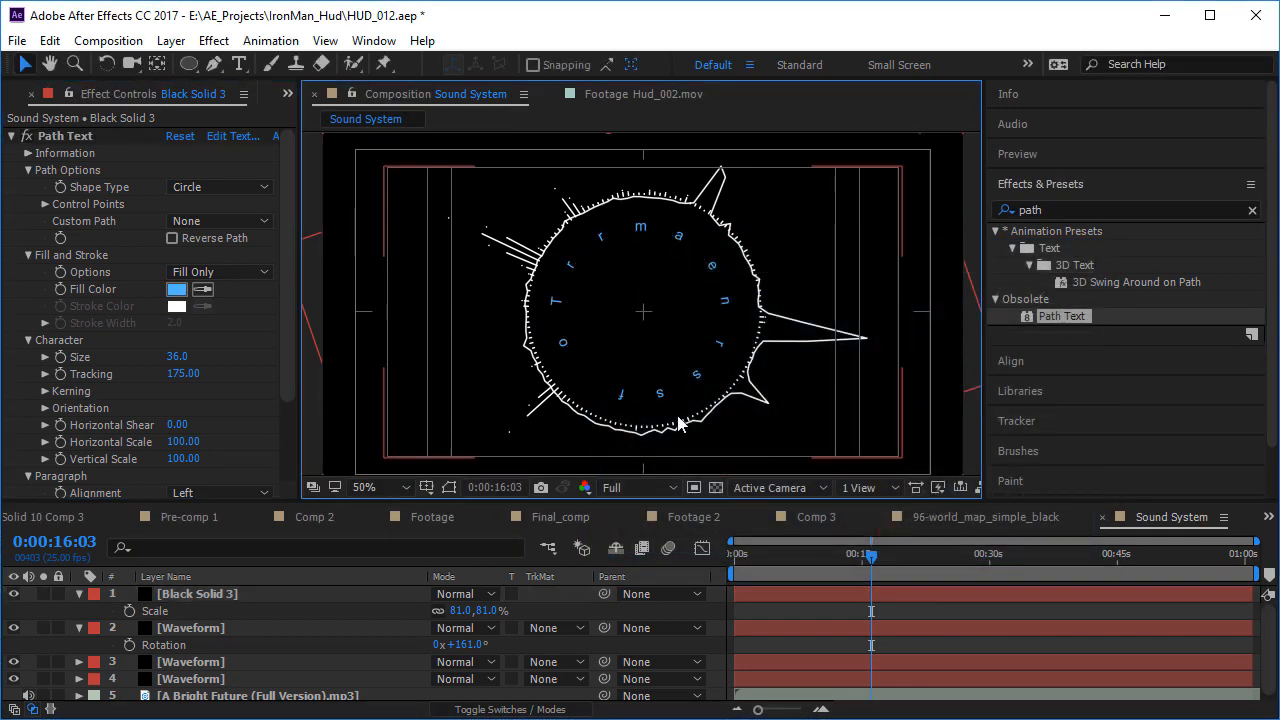
- Scrub the composition to 0:00:11:01 and compare the design with the Hud_002.mov reference footage
{"action": "left_click_drag", "start_coordinate": [744, 558], "coordinate": [831, 556]}
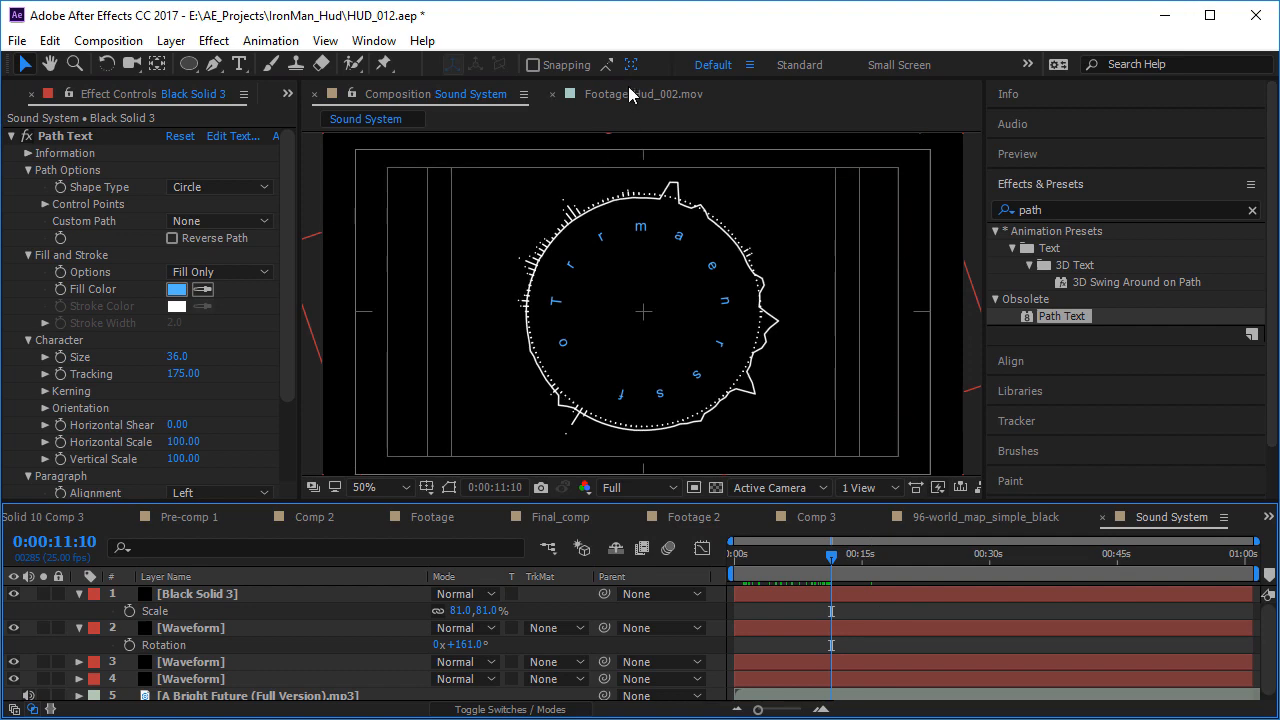
{"action": "left_click", "coordinate": [633, 94]}
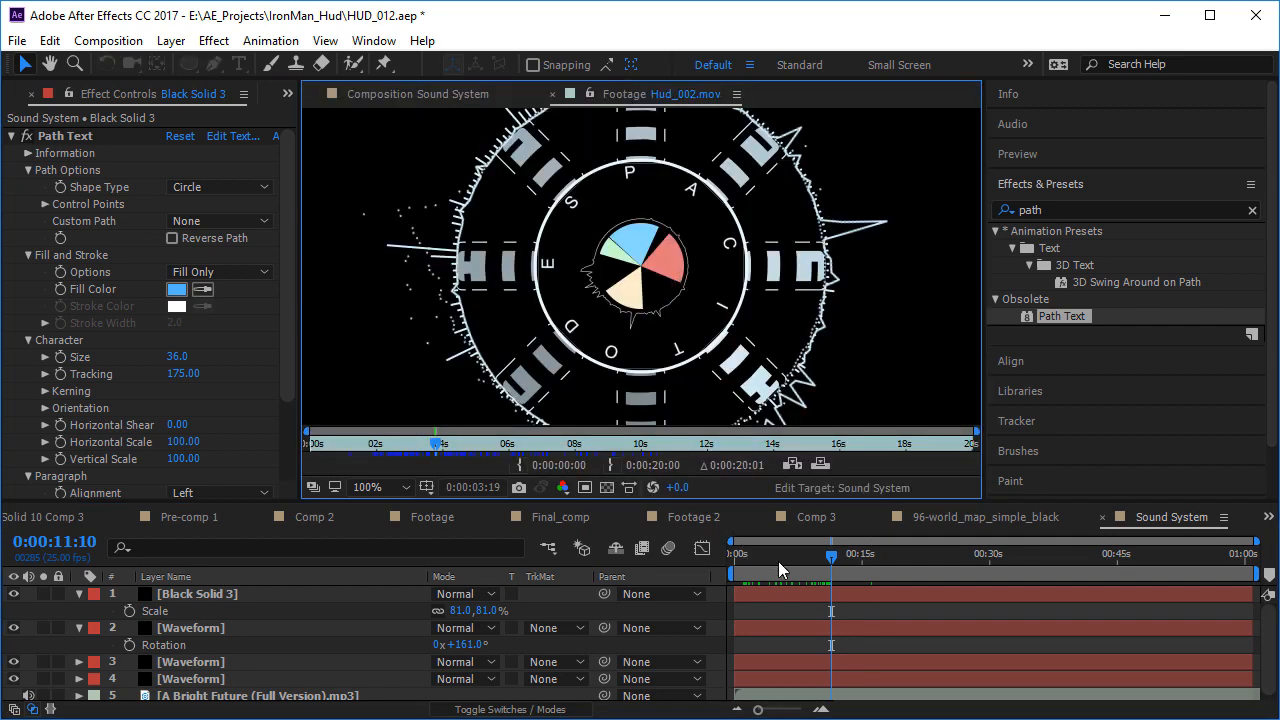
{"action": "left_click_drag", "start_coordinate": [779, 558], "coordinate": [828, 556]}
{"action": "left_click", "coordinate": [597, 97]}
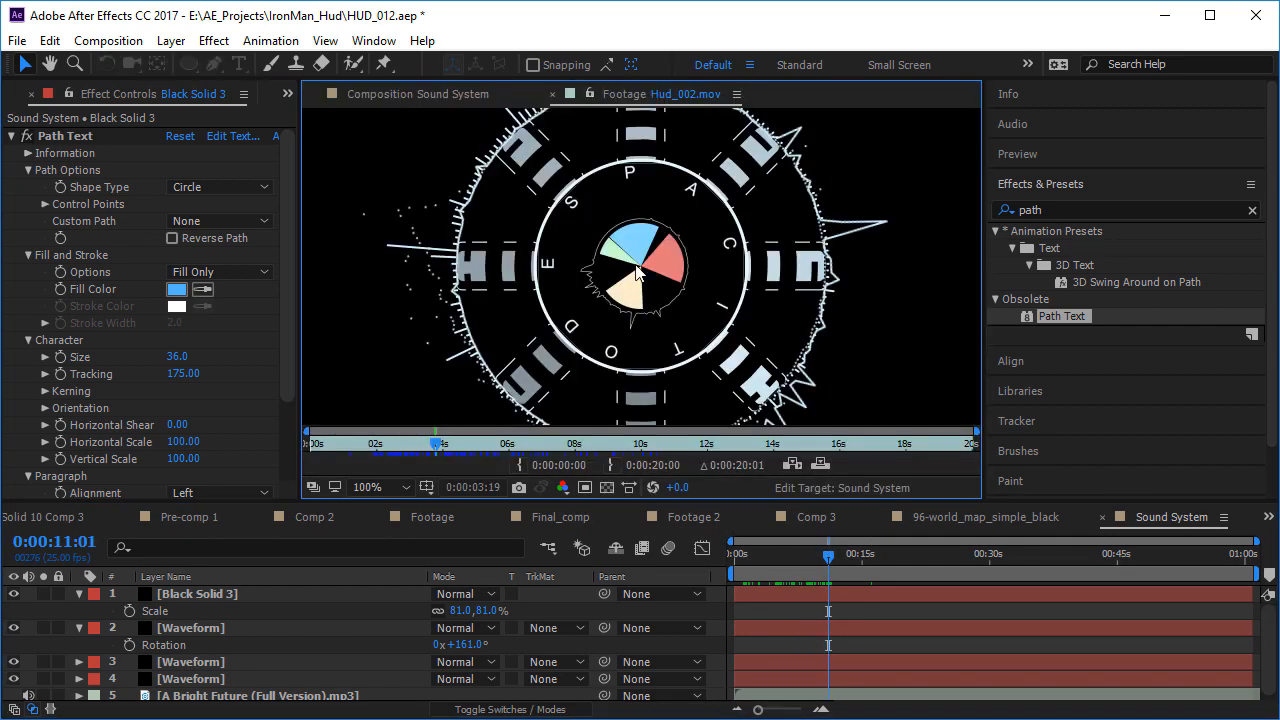
{"action": "mouse_move", "coordinate": [478, 441]}
{"action": "left_mouse_down"}
{"action": "mouse_move", "coordinate": [627, 446]}
{"action": "mouse_move", "coordinate": [456, 442]}
{"action": "mouse_move", "coordinate": [520, 440]}
{"action": "mouse_move", "coordinate": [491, 442]}
{"action": "left_mouse_up"}
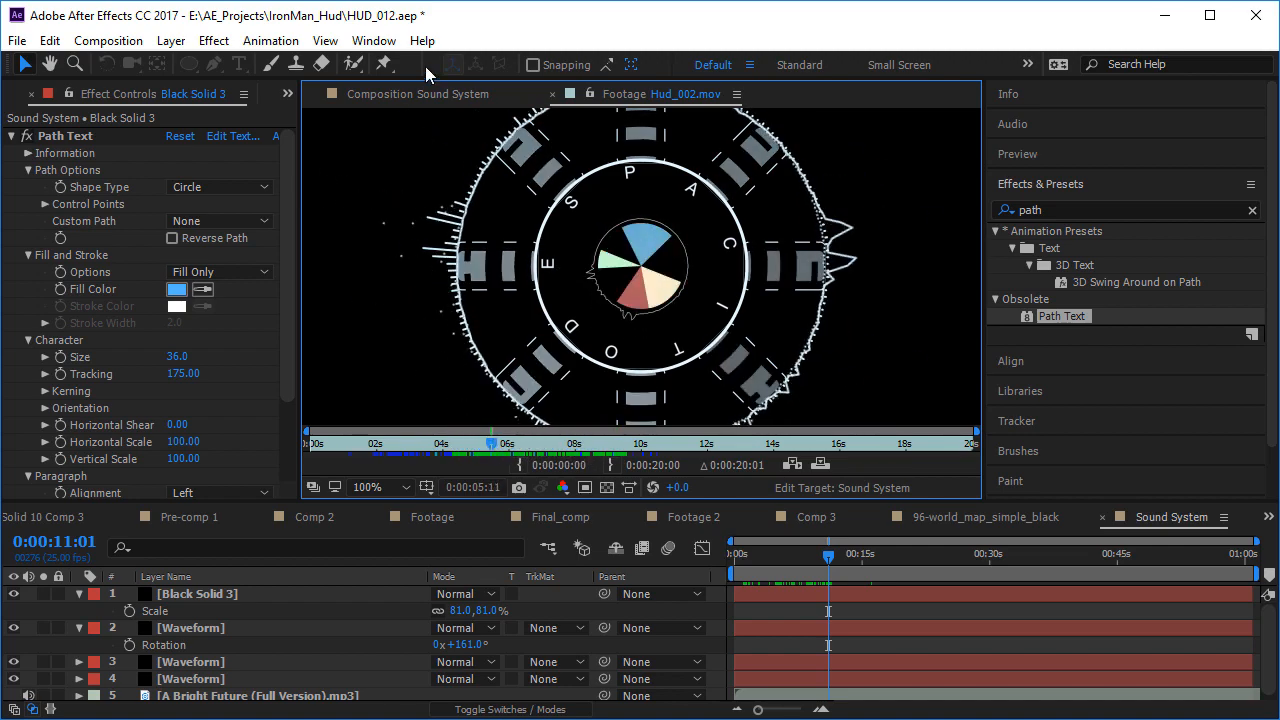
{"action": "left_click", "coordinate": [451, 93]}
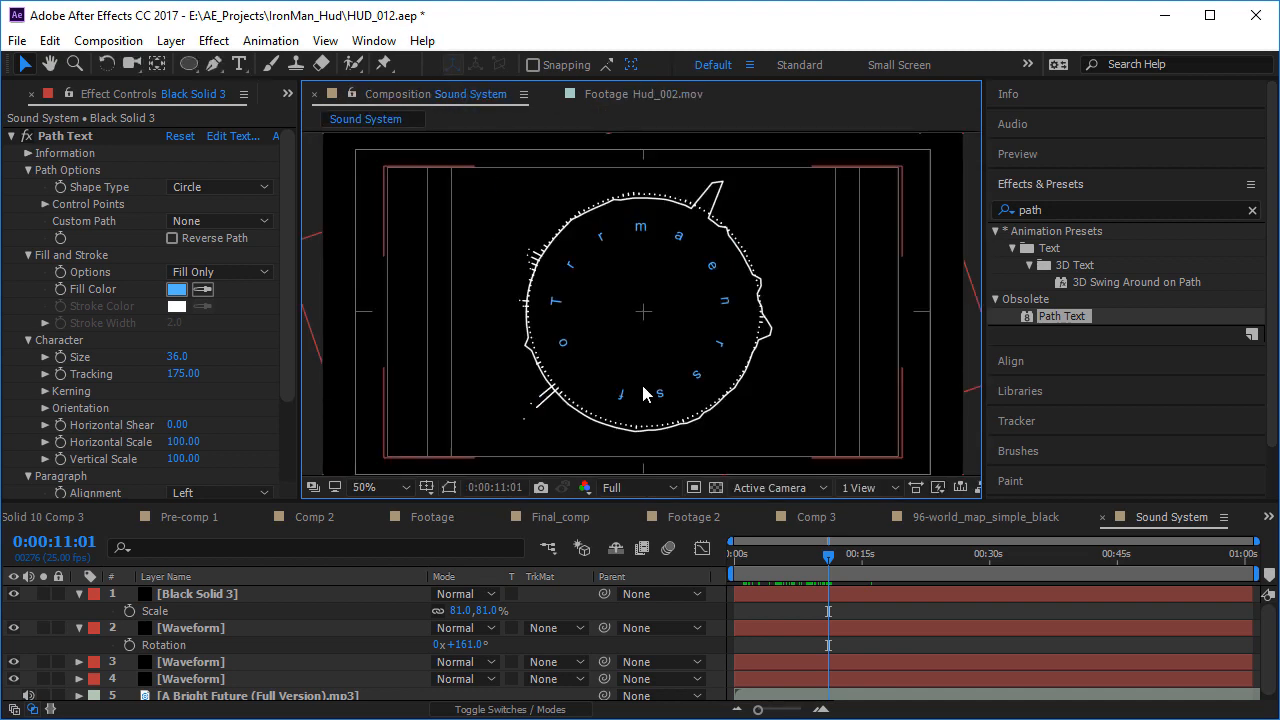
- Create a 1280 x 720 px light blue solid in the Sound System composition
{"action": "key", "text": "ctrl+y"}
{"action": "left_click", "coordinate": [303, 400]}
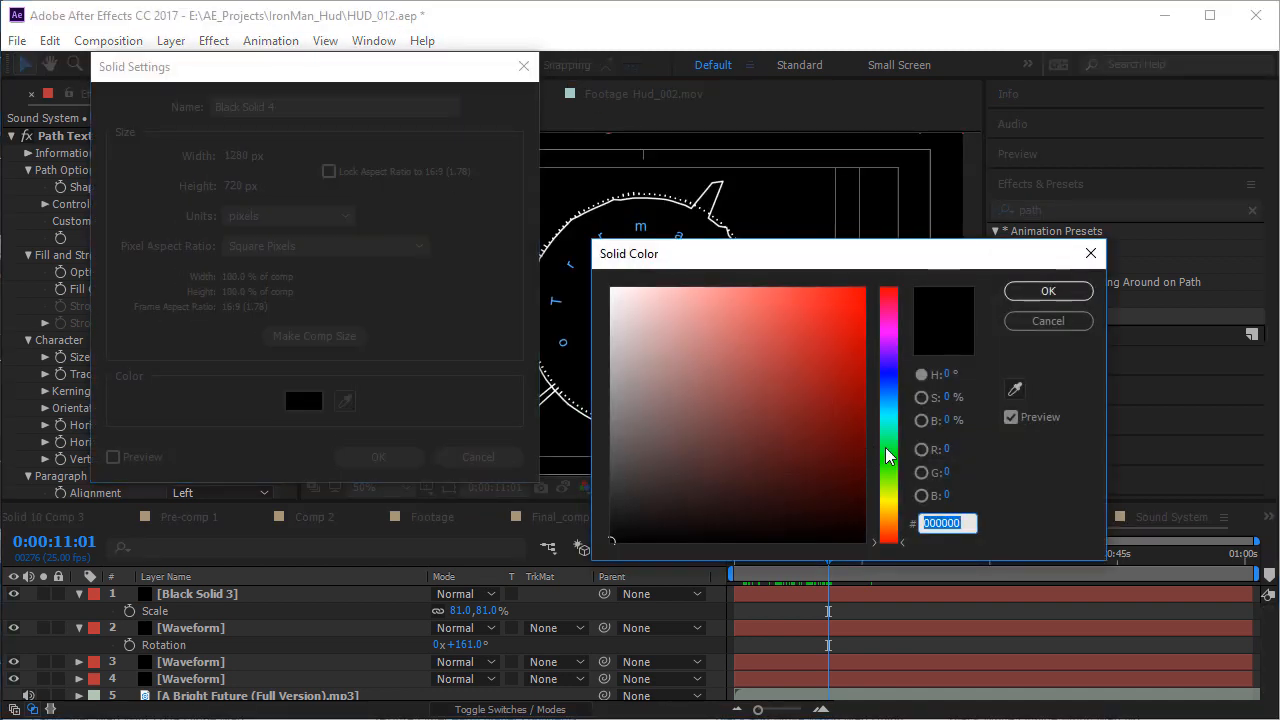
{"action": "left_click_drag", "start_coordinate": [888, 448], "coordinate": [890, 399]}
{"action": "left_click_drag", "start_coordinate": [825, 366], "coordinate": [804, 160]}
{"action": "key", "text": "Return"}
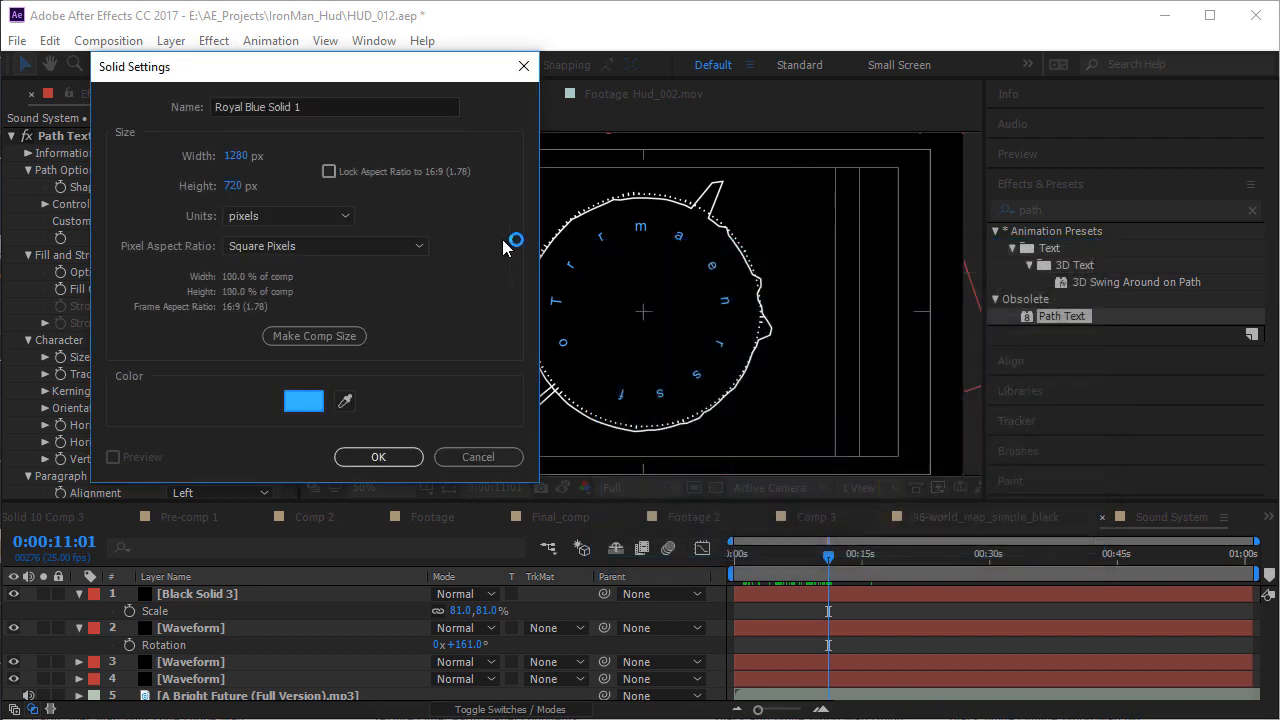
{"action": "key", "text": "Return"}
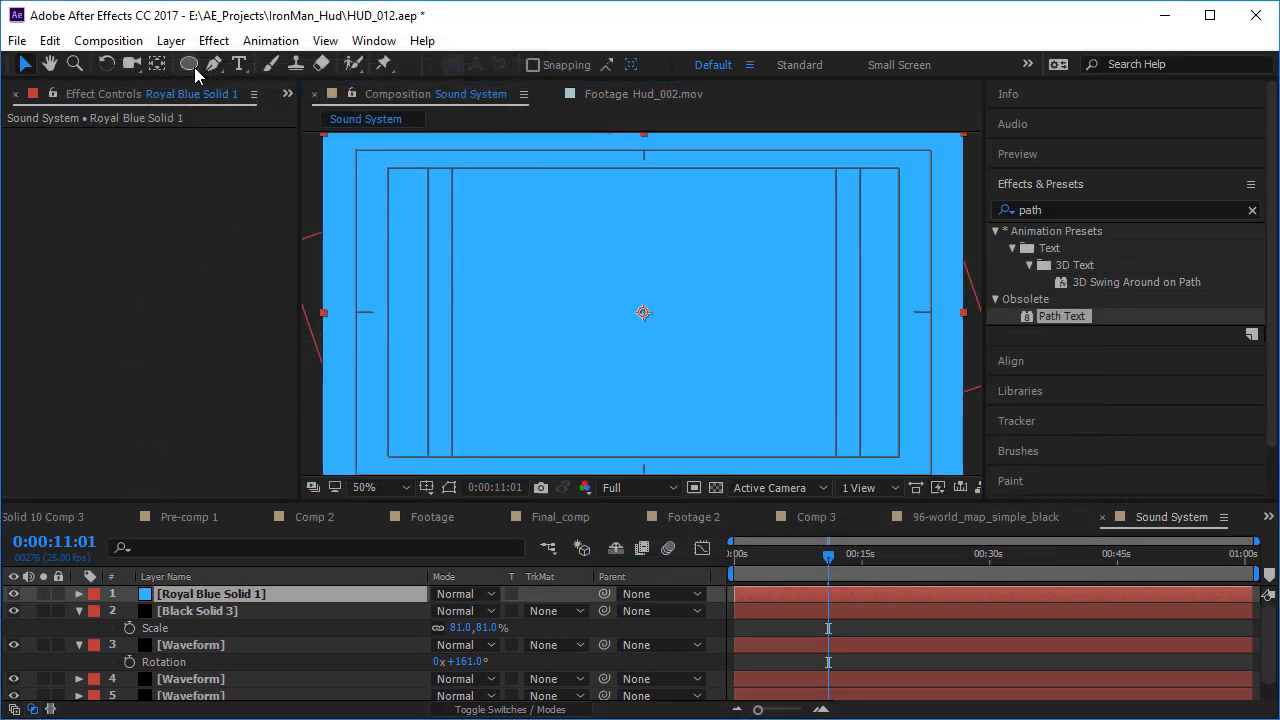
- Mask the blue solid with a circle drawn from the composition's centre to just inside the waveform rings
{"action": "left_click_drag", "start_coordinate": [195, 68], "coordinate": [301, 106]}
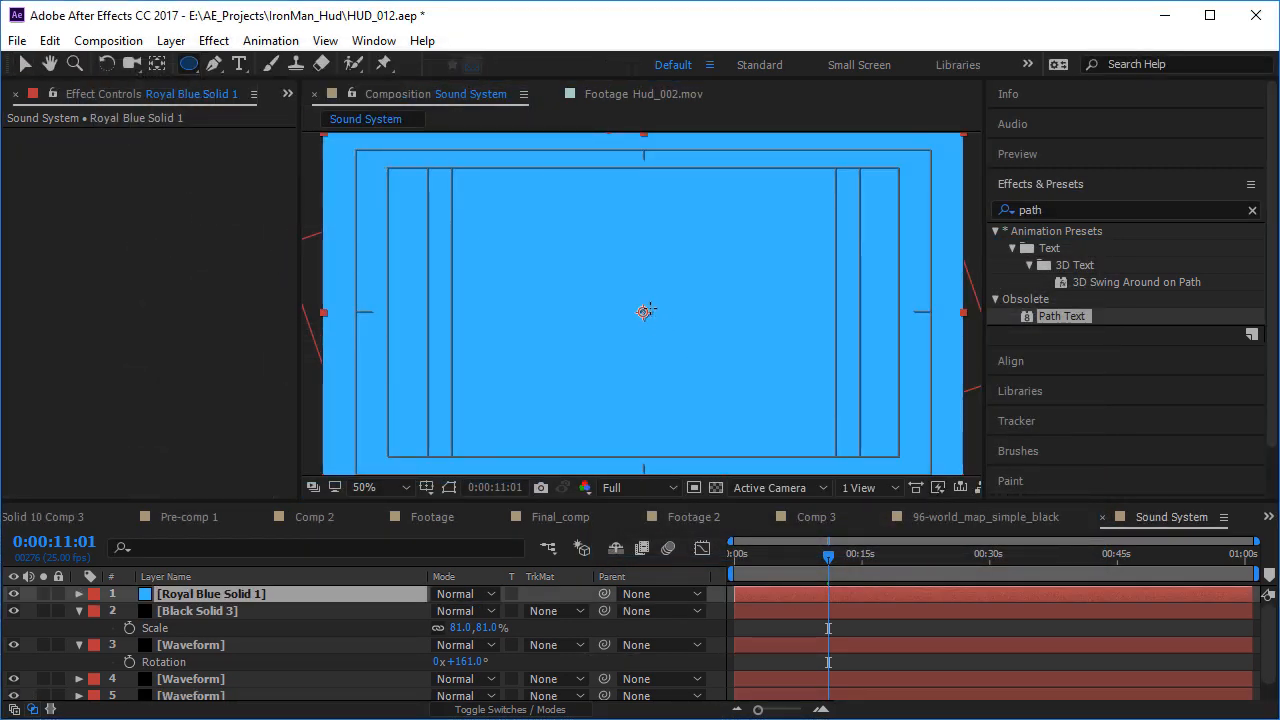
{"action": "left_click_drag", "start_coordinate": [644, 313], "coordinate": [752, 396]}
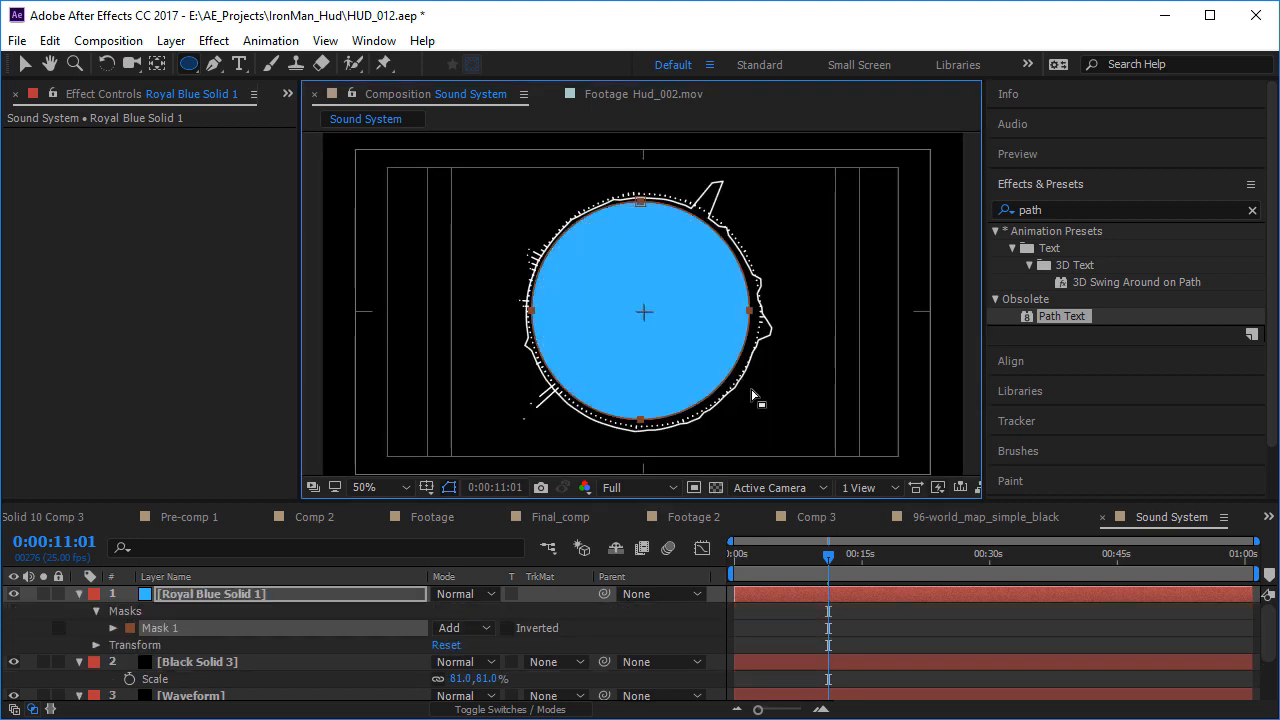
{"action": "key", "text": "v"}
- Examine how the masked blue disc sits against the composition's centre and the surrounding rings
{"action": "key", "text": "comma"}
{"action": "key", "text": "comma"}
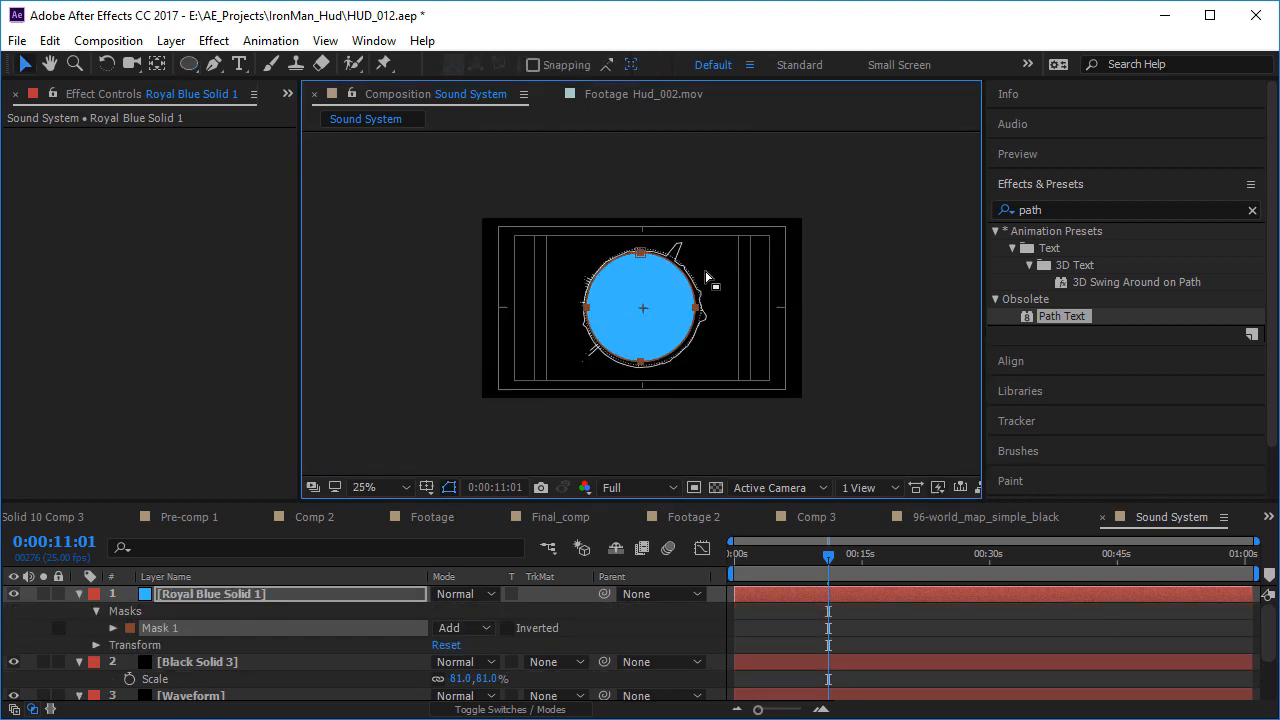
{"action": "key", "text": "period"}
{"action": "key", "text": "period"}
{"action": "key", "text": "period"}
{"action": "key", "text": "period"}
{"action": "key", "text": "period"}
{"action": "key", "text": "period"}
{"action": "key", "text": "period"}
{"action": "key", "text": "period"}
{"action": "key", "text": "period"}
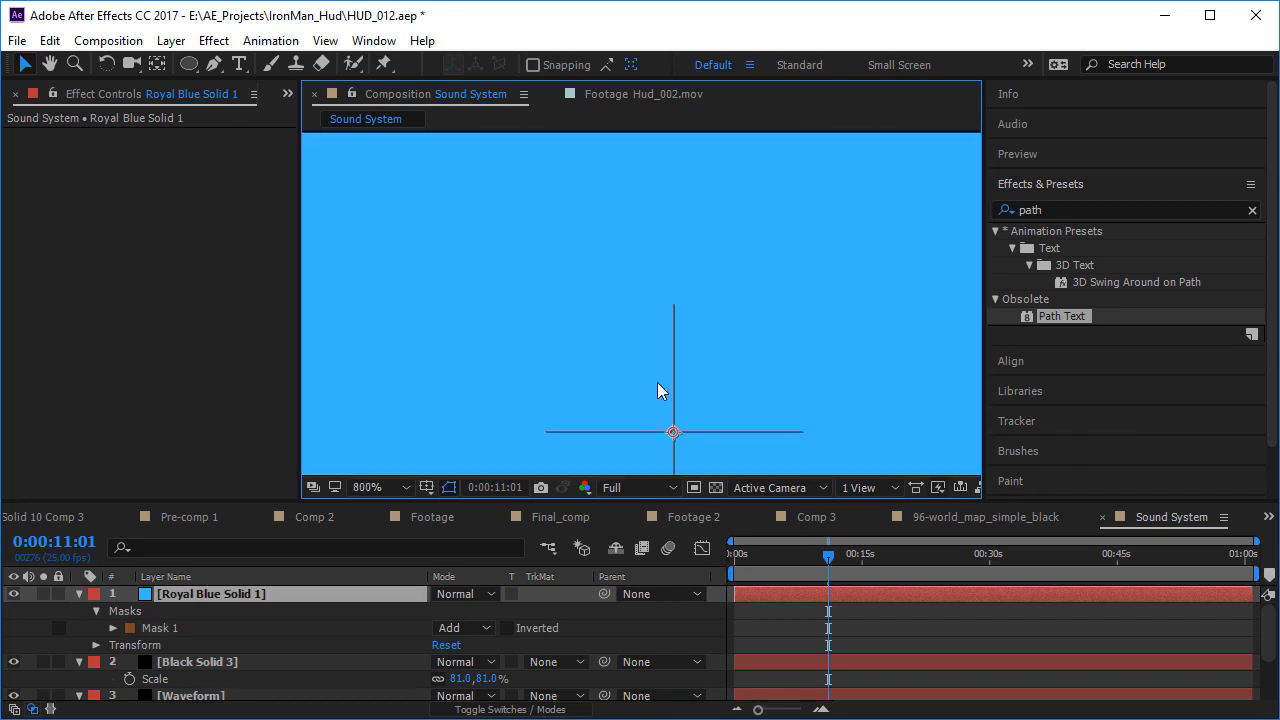
{"action": "scroll", "coordinate": [657, 382], "scroll_direction": "down", "scroll_amount": 6}
{"action": "scroll", "coordinate": [666, 348], "scroll_direction": "up", "scroll_amount": 3}
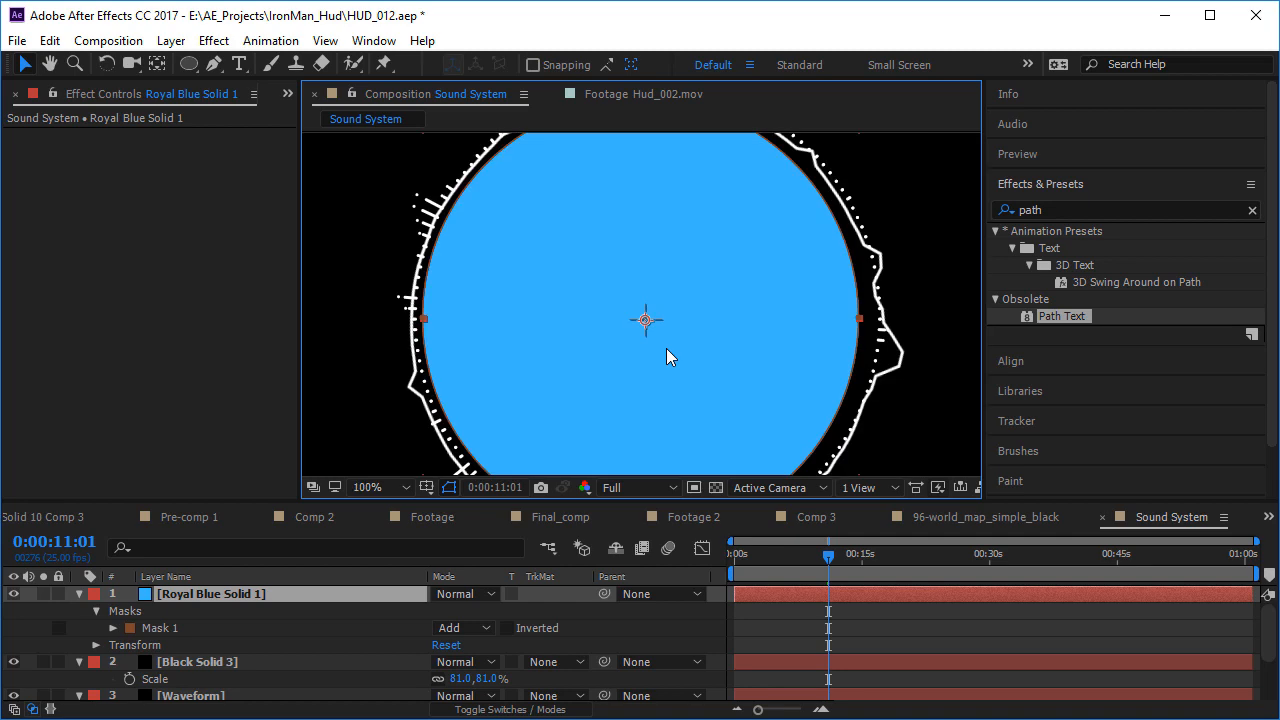
{"action": "scroll", "coordinate": [646, 340], "scroll_direction": "down", "scroll_amount": 1}
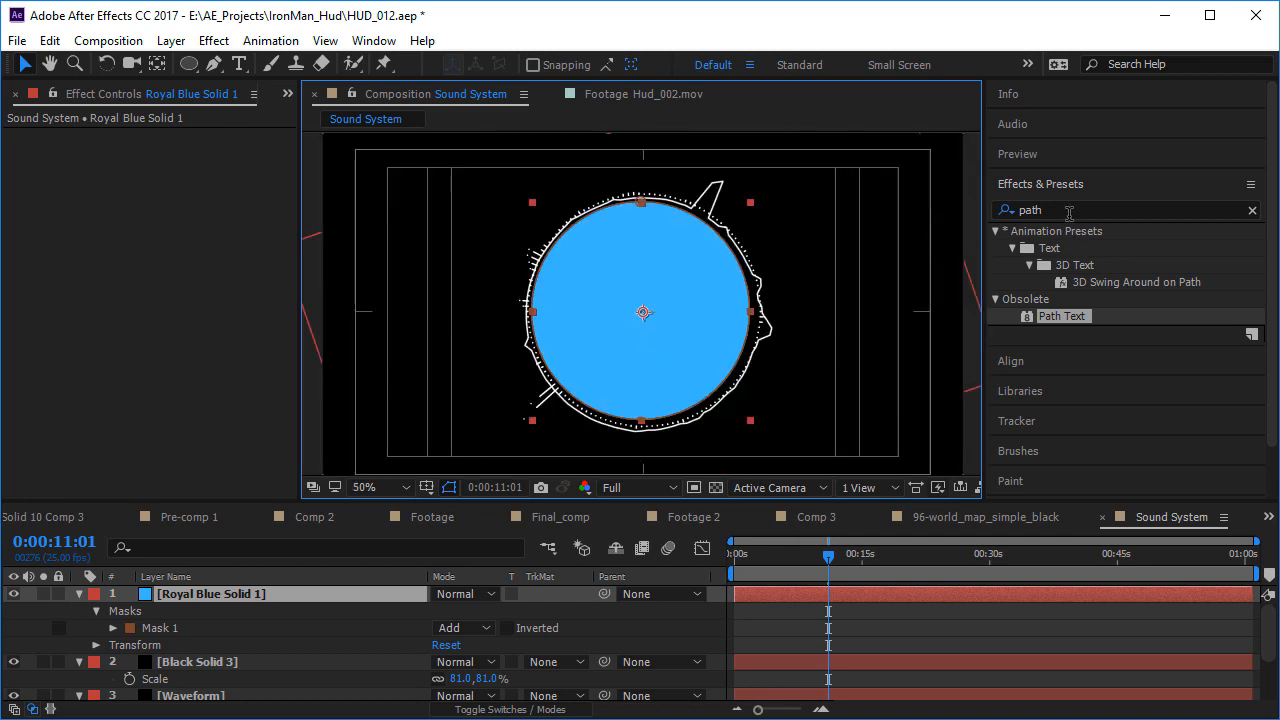
- Apply the Radial Wipe effect to the masked blue solid with a Transition Completion of 87%
{"action": "key", "text": "ctrl+5"}
{"action": "type", "text": "radial"}
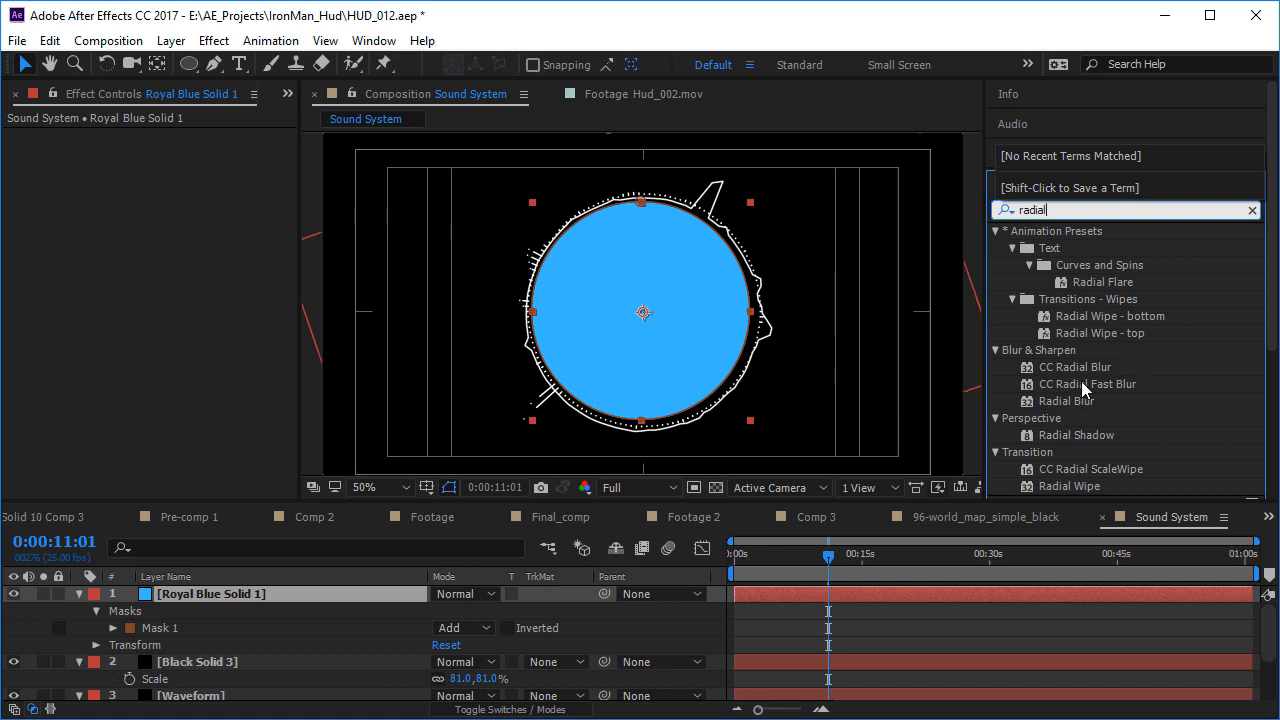
{"action": "scroll", "coordinate": [1085, 400], "scroll_direction": "down", "scroll_amount": 5}
{"action": "double_click", "coordinate": [1070, 260]}
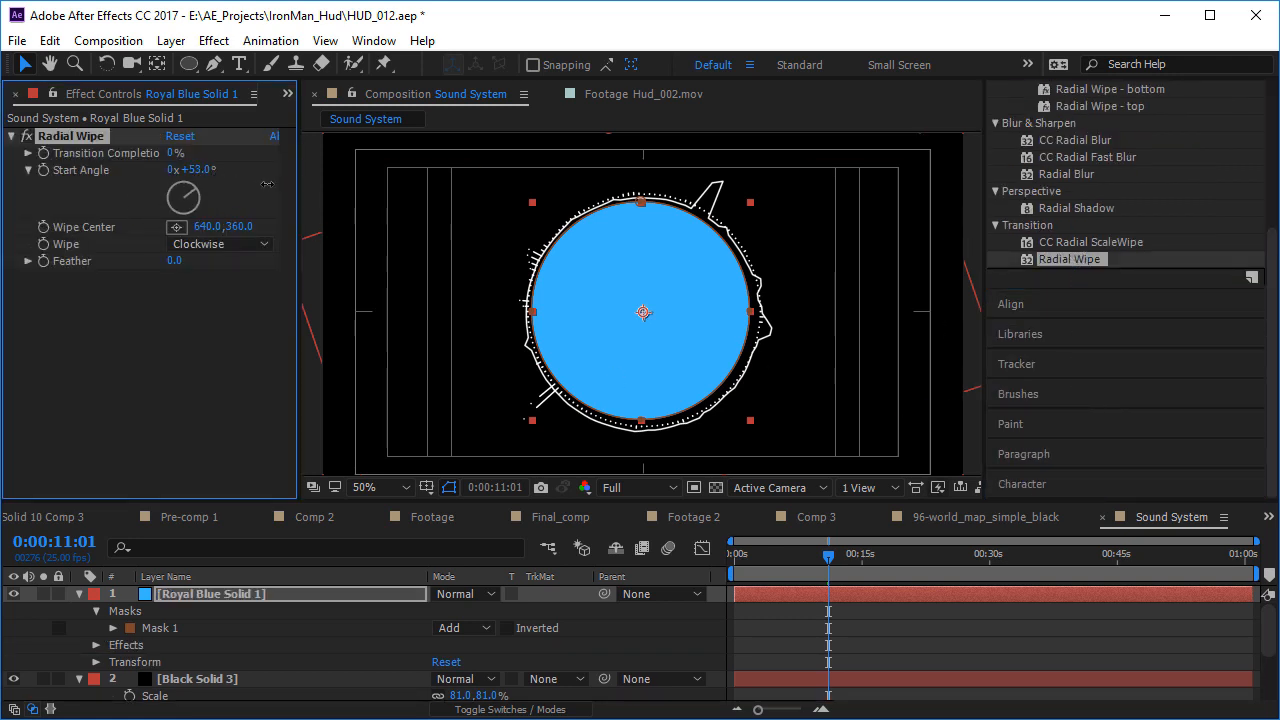
{"action": "left_click_drag", "start_coordinate": [267, 184], "coordinate": [326, 187]}
{"action": "key", "text": "ctrl+z"}
{"action": "left_click_drag", "start_coordinate": [176, 154], "coordinate": [254, 165]}
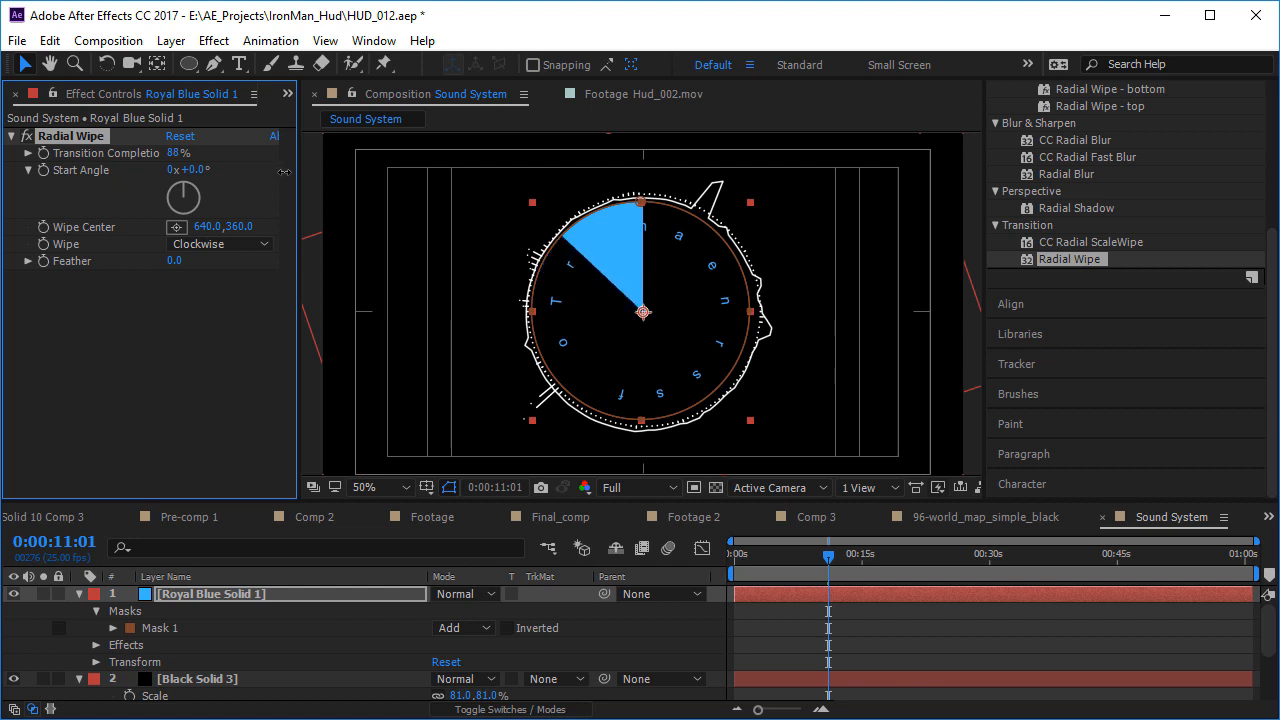
{"action": "mouse_move", "coordinate": [286, 174]}
{"action": "left_mouse_down"}
{"action": "mouse_move", "coordinate": [255, 185]}
{"action": "mouse_move", "coordinate": [295, 168]}
{"action": "mouse_move", "coordinate": [256, 167]}
{"action": "mouse_move", "coordinate": [287, 167]}
{"action": "left_mouse_up"}
- Set the blue wedge layer's rotation to 98°
{"action": "left_click", "coordinate": [248, 598]}
{"action": "key", "text": "r"}
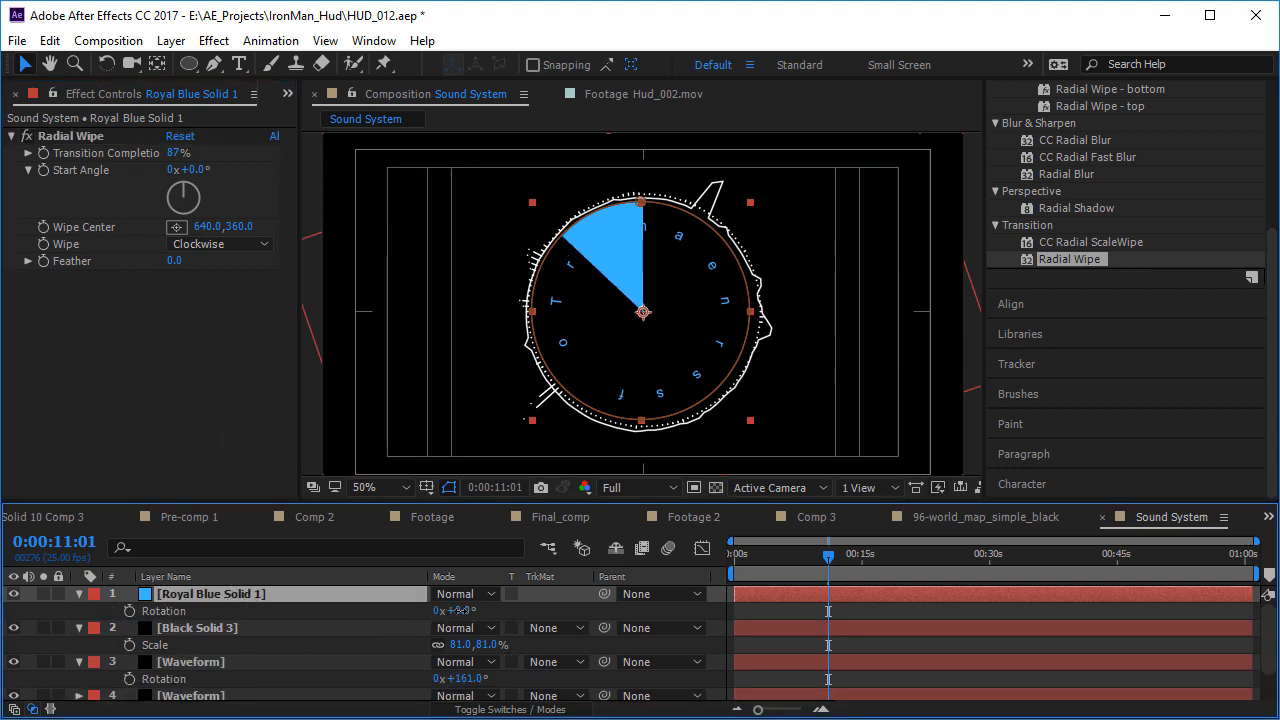
{"action": "left_click_drag", "start_coordinate": [461, 610], "coordinate": [559, 610]}
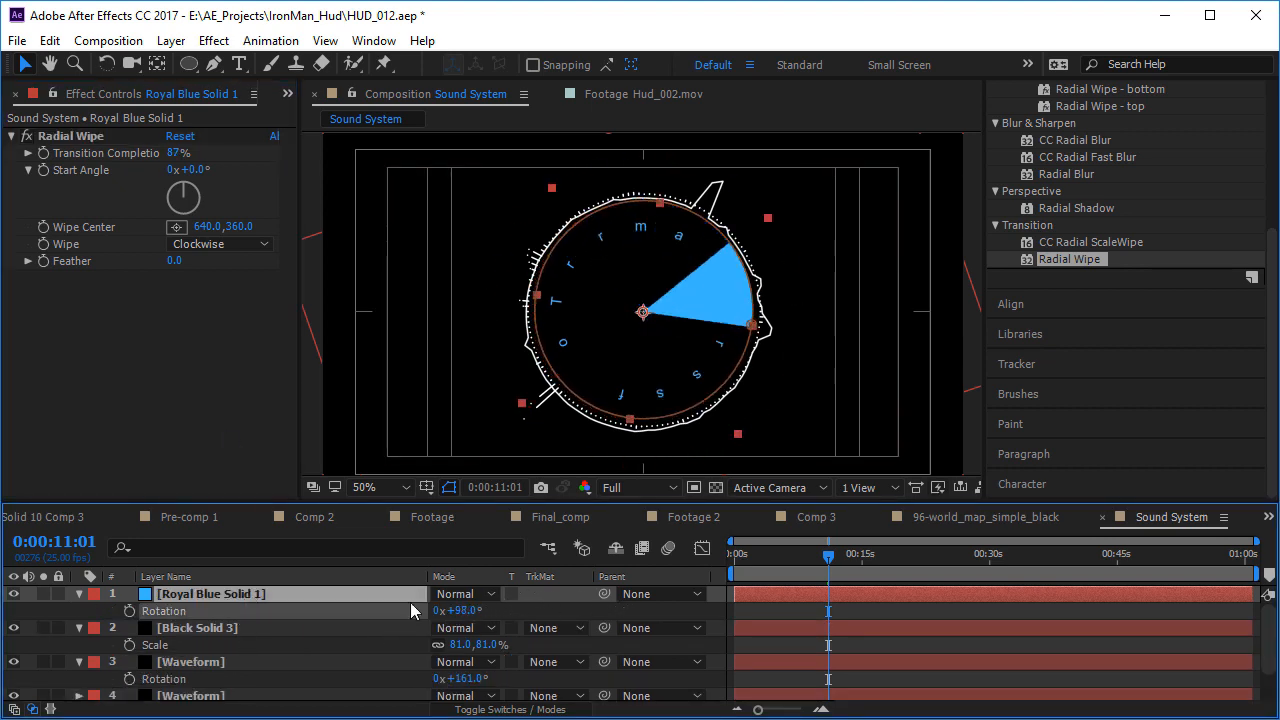
- Add the expression wiggle(2,100) to the blue wedge's rotation, preview the motion and set the current time to 0:00:04:00
{"action": "left_click", "coordinate": [133, 611], "text": "alt"}
{"action": "type", "text": "wiggle(2,100"}
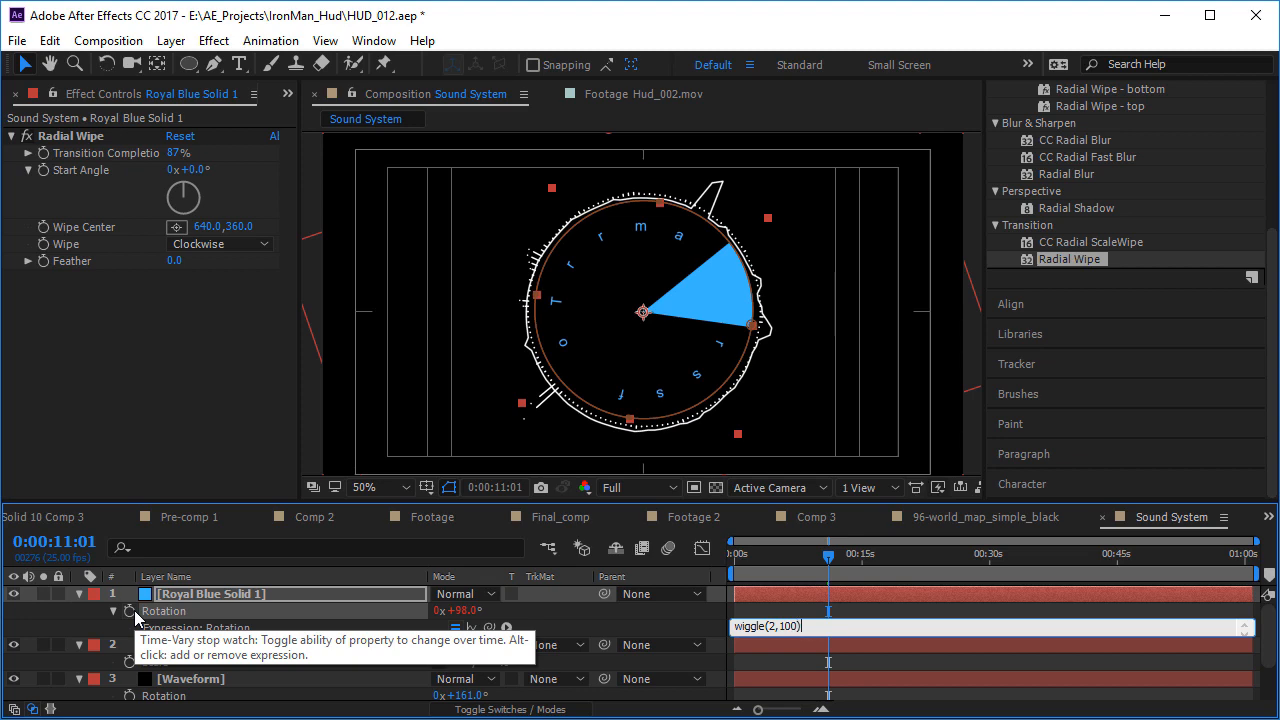
{"action": "key", "text": "KP_Enter"}
{"action": "key", "text": "KP_0"}
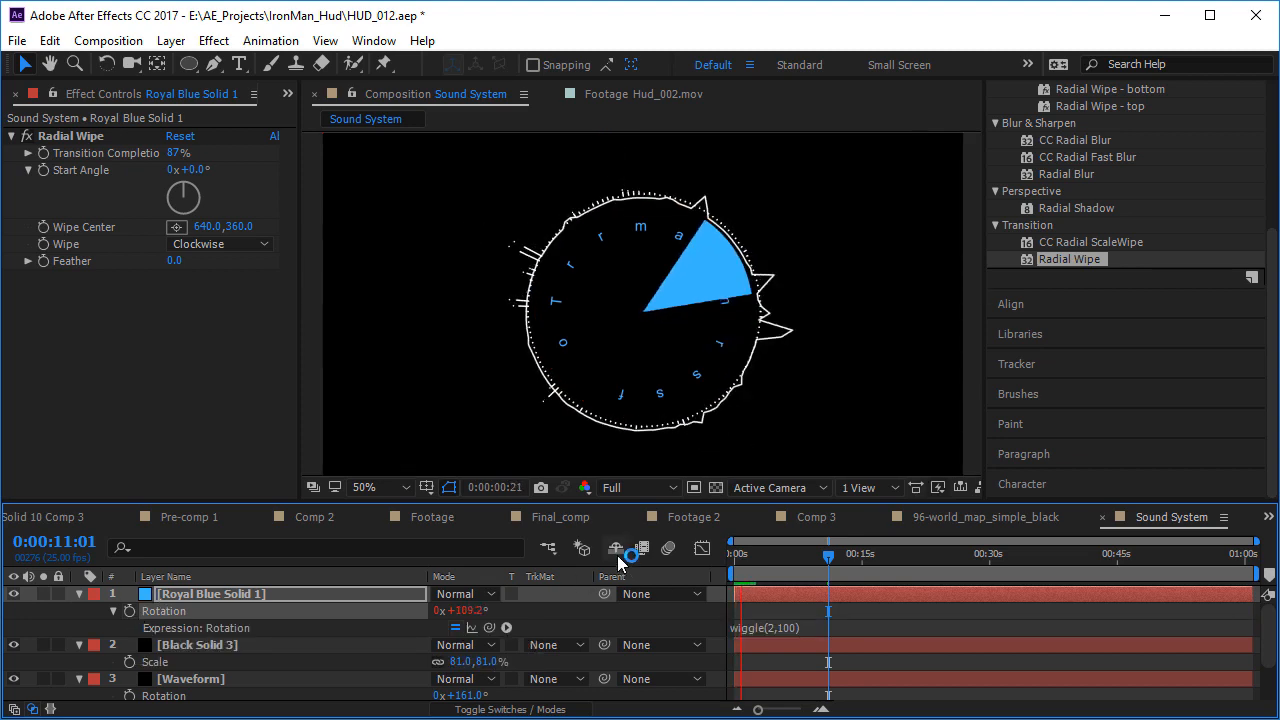
{"action": "left_click", "coordinate": [767, 556]}
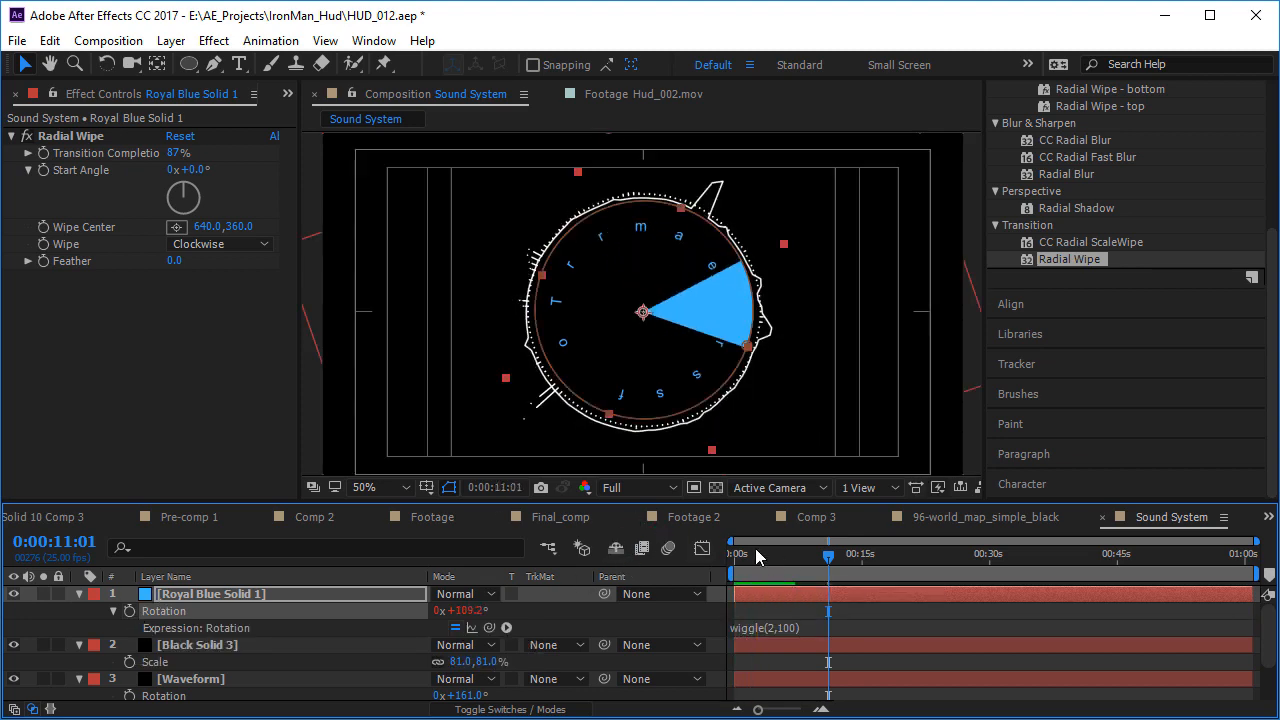
- Duplicate the blue wedge layer and set the copy's rotation to 288°
{"action": "left_click", "coordinate": [201, 597]}
{"action": "key", "text": "ctrl+d"}
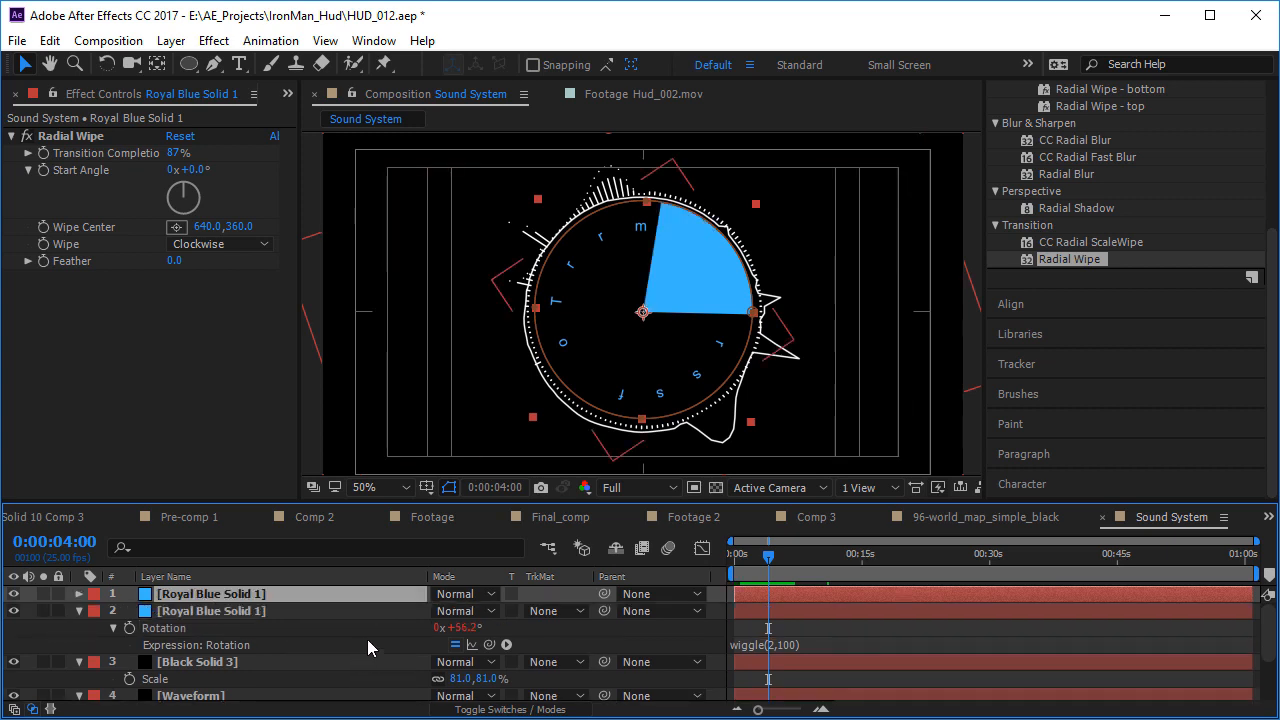
{"action": "key", "text": "r"}
{"action": "left_click_drag", "start_coordinate": [464, 613], "coordinate": [668, 618]}
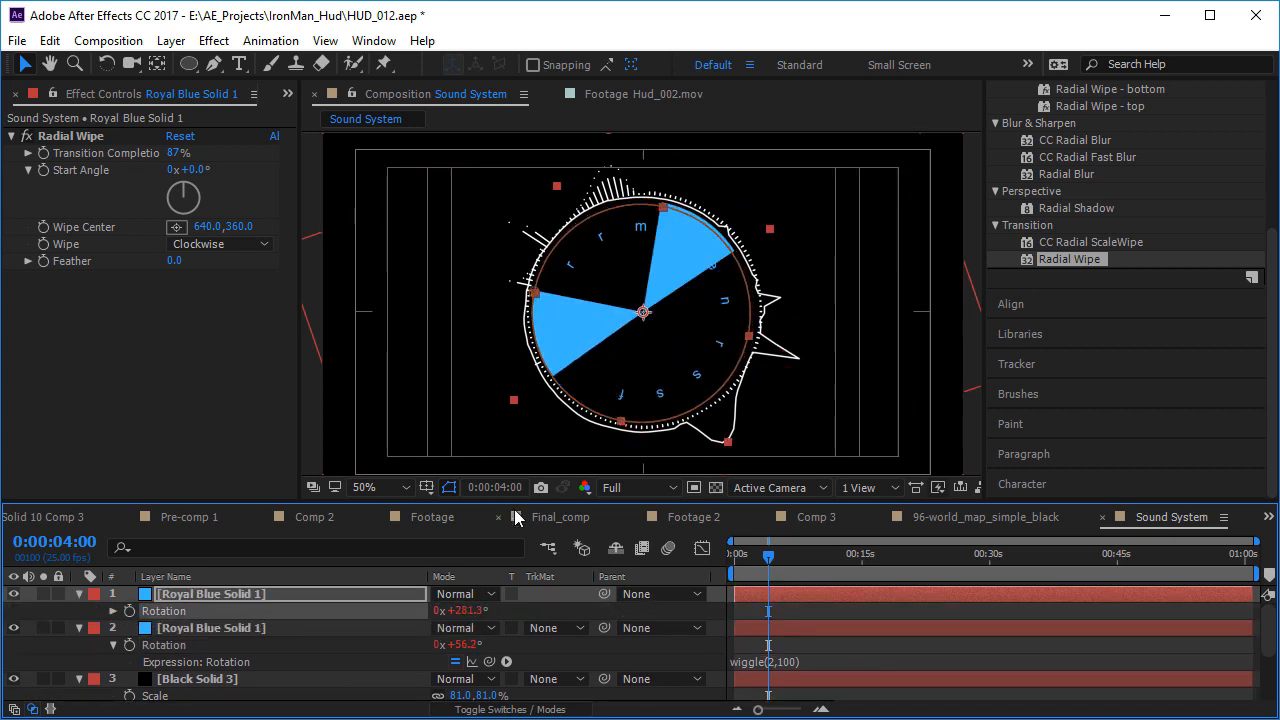
- Apply the Fill effect to the duplicated wedge with the orange colour FFA044
{"action": "left_click", "coordinate": [213, 40]}
{"action": "mouse_move", "coordinate": [337, 246]}
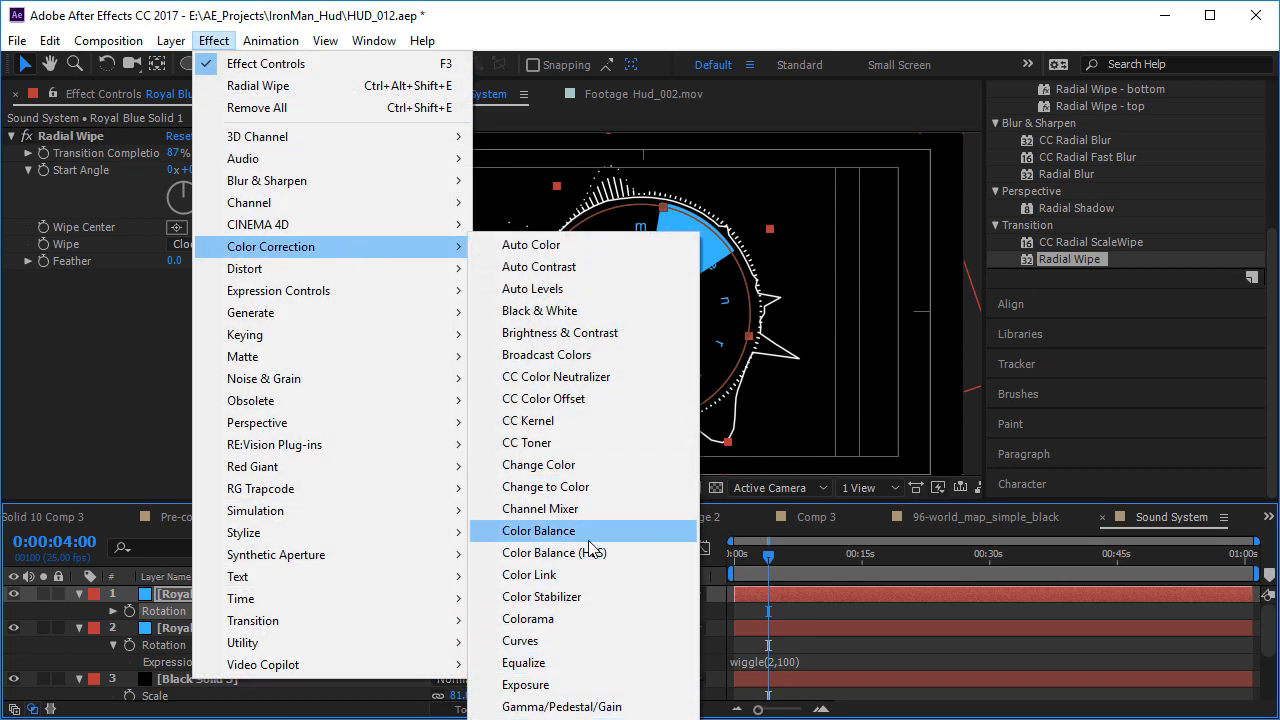
{"action": "left_click", "coordinate": [1089, 206]}
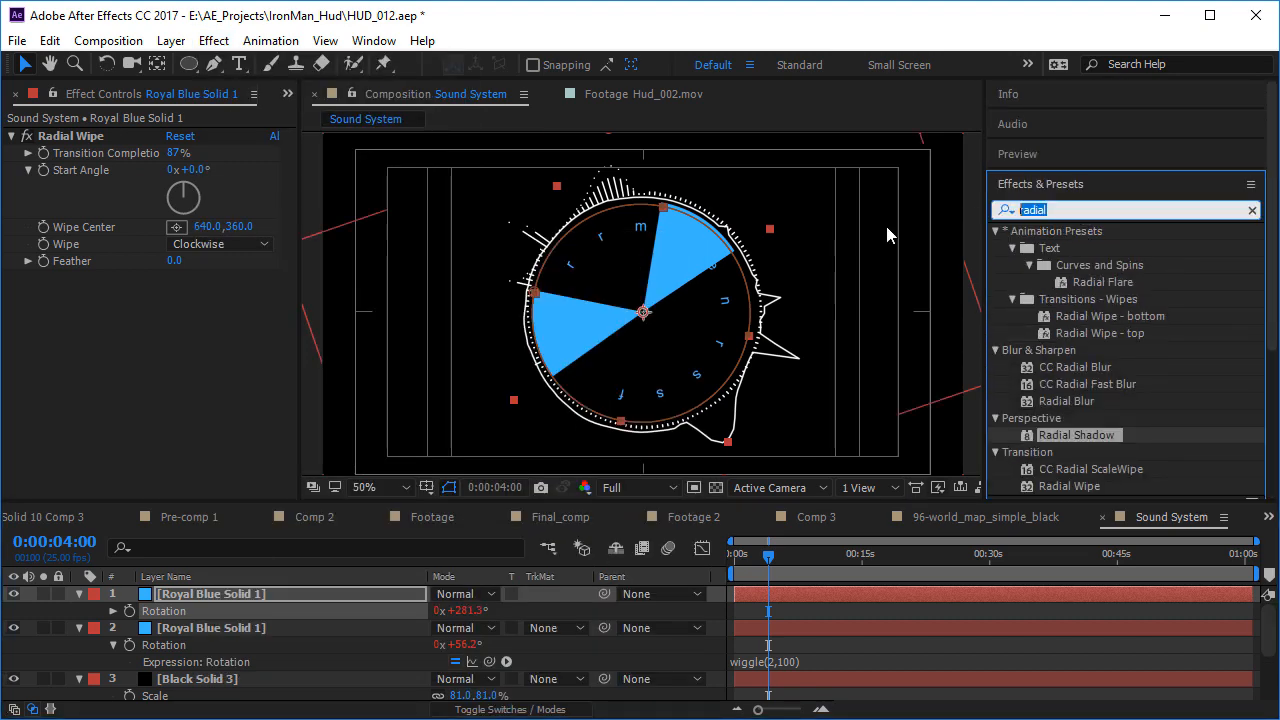
{"action": "type", "text": "fill"}
{"action": "left_click", "coordinate": [1025, 333]}
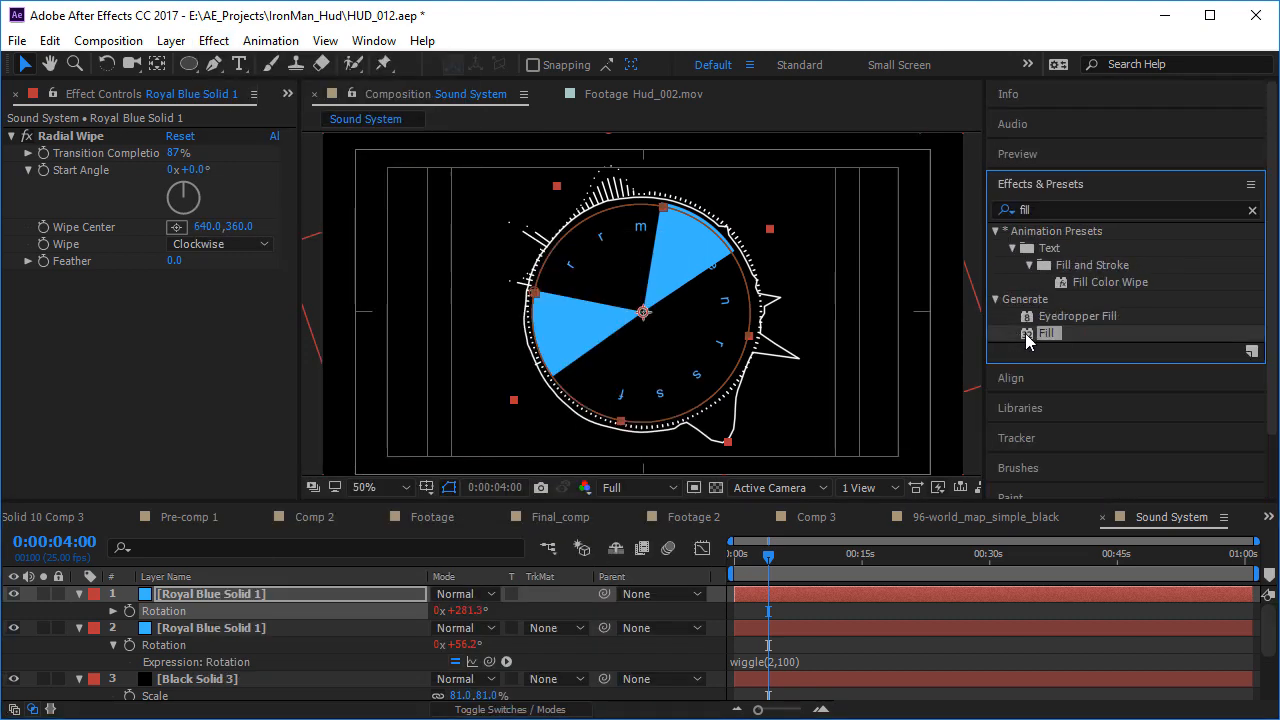
{"action": "left_click_drag", "start_coordinate": [1025, 333], "coordinate": [445, 314]}
{"action": "left_click", "coordinate": [175, 330]}
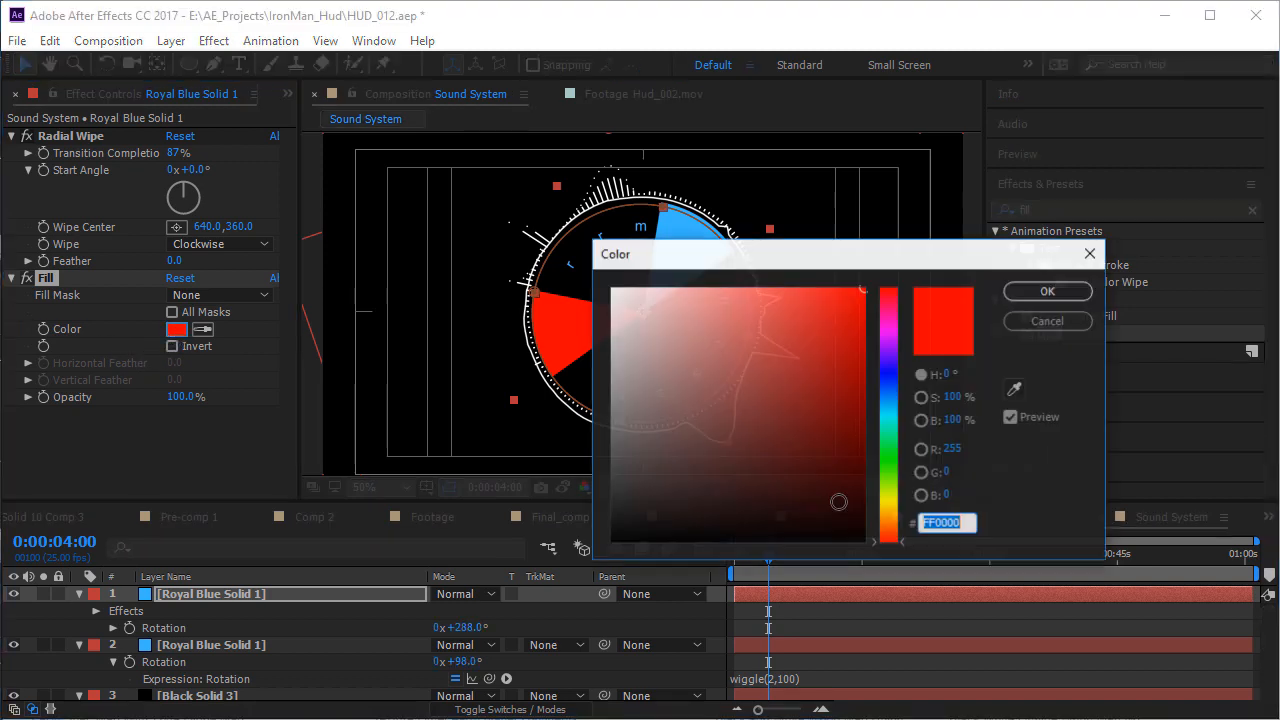
{"action": "type", "text": "FF7E00"}
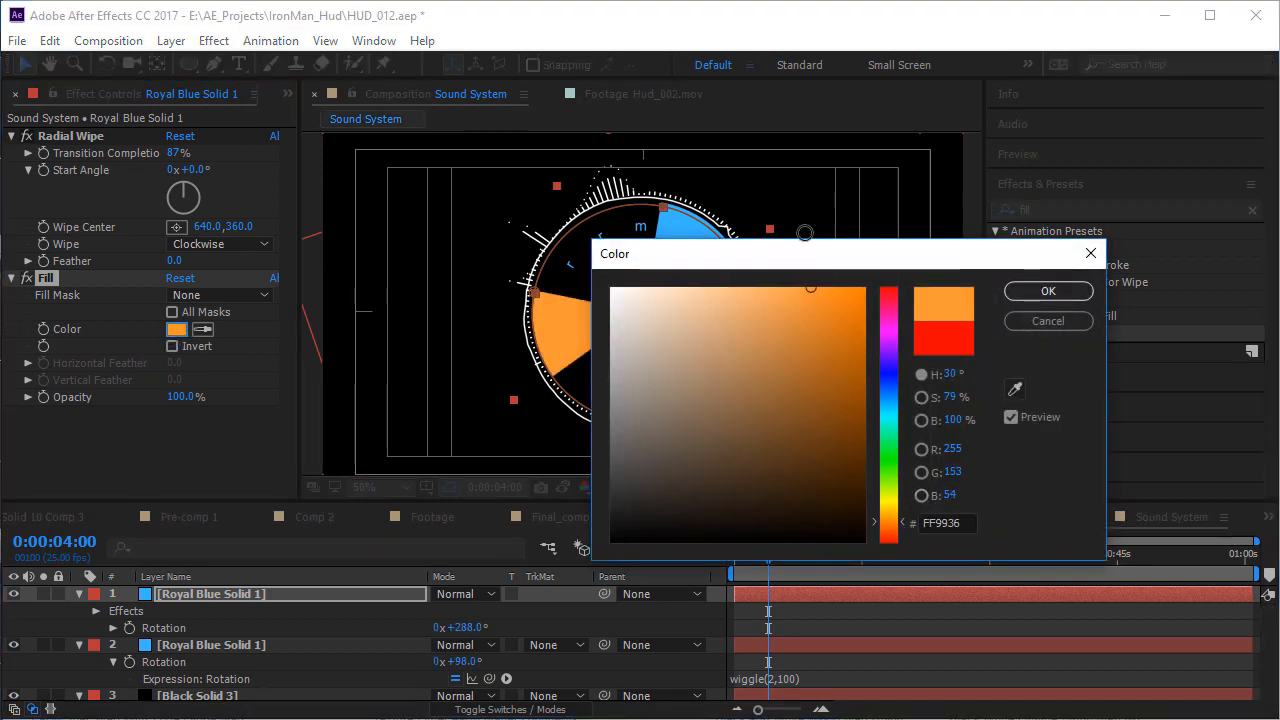
{"action": "key", "text": "Return"}
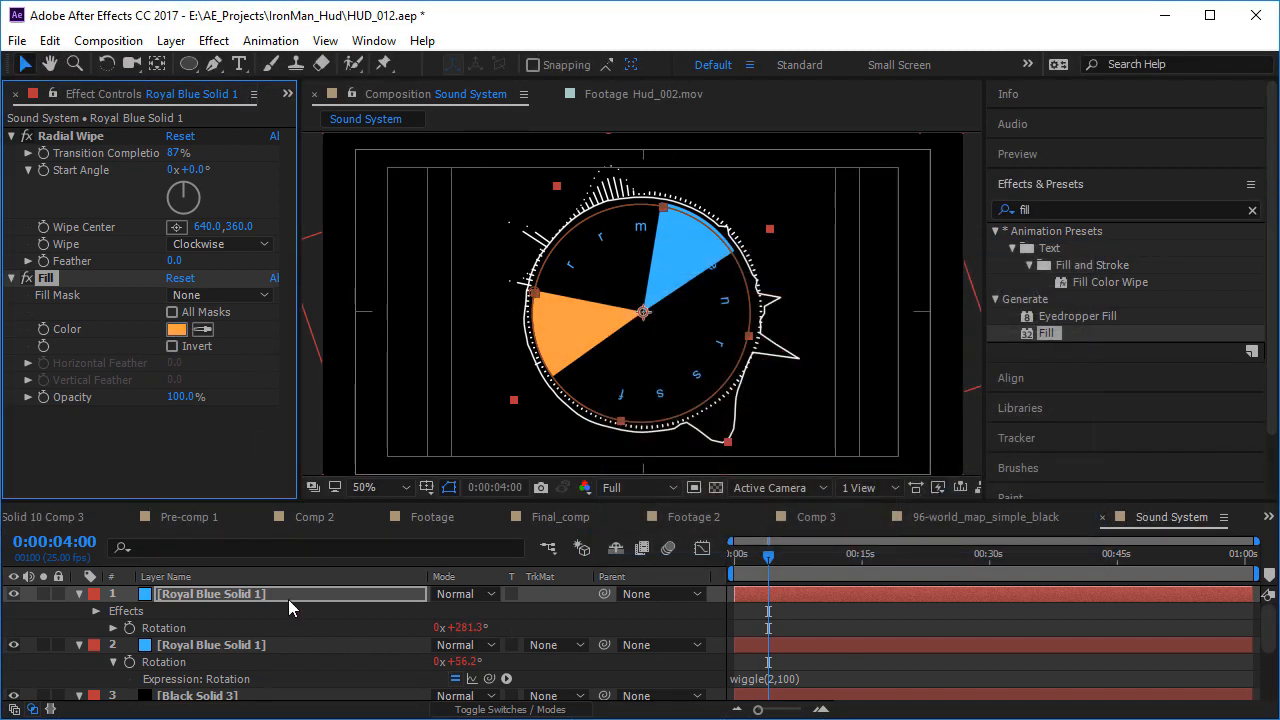
- Duplicate the orange wedge layer and set the new copy's rotation to 1x+39°
{"action": "left_click", "coordinate": [286, 599]}
{"action": "key", "text": "ctrl+d"}
{"action": "key", "text": "r"}
{"action": "left_click_drag", "start_coordinate": [469, 611], "coordinate": [600, 611]}
- Change the newest wedge's Fill colour to the dark green 49853F
{"action": "left_click", "coordinate": [176, 329]}
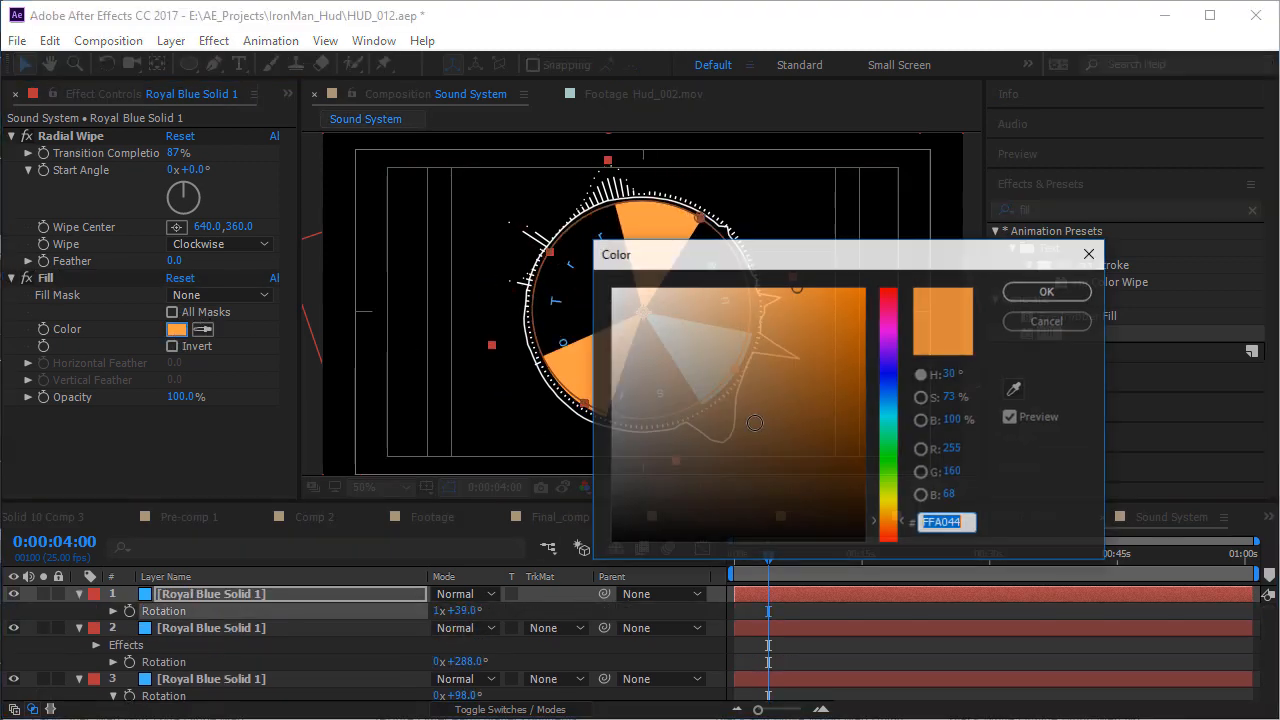
{"action": "left_click_drag", "start_coordinate": [888, 420], "coordinate": [892, 464]}
{"action": "left_click", "coordinate": [744, 409]}
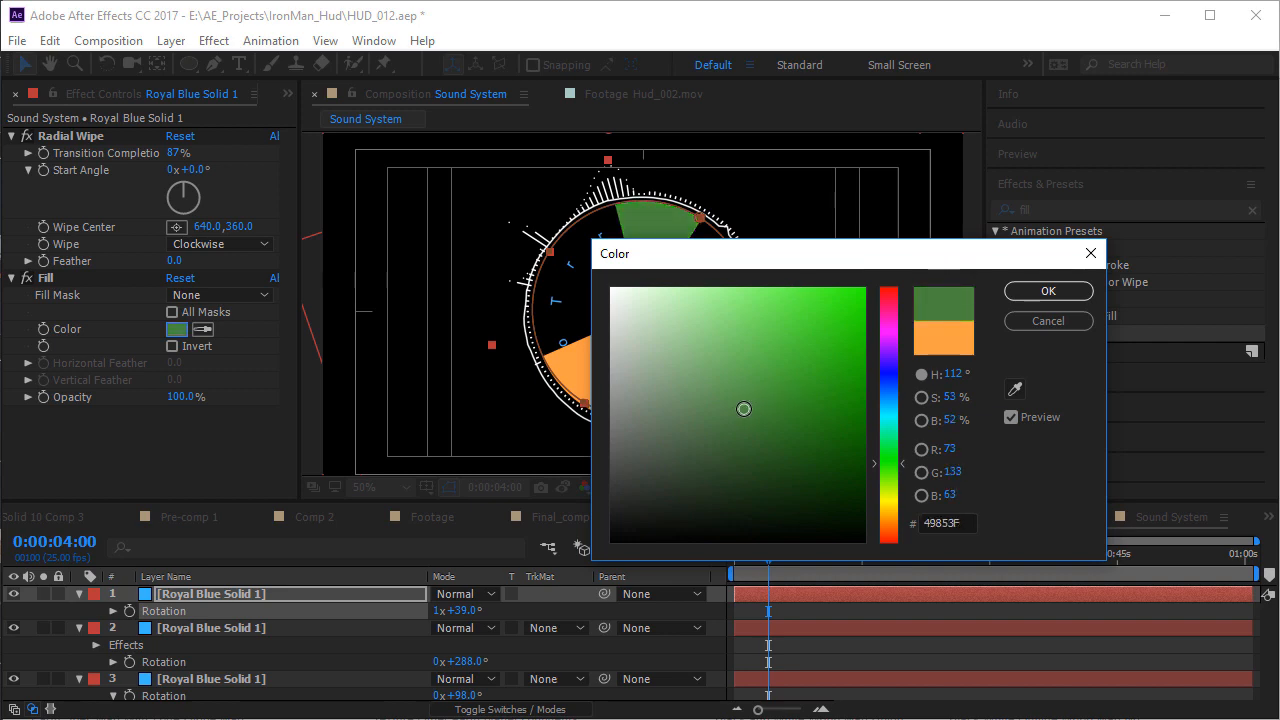
{"action": "key", "text": "Return"}
- Preview the three wiggling wedges and compare them with the Hud_002.mov reference footage
{"action": "key", "text": "space"}
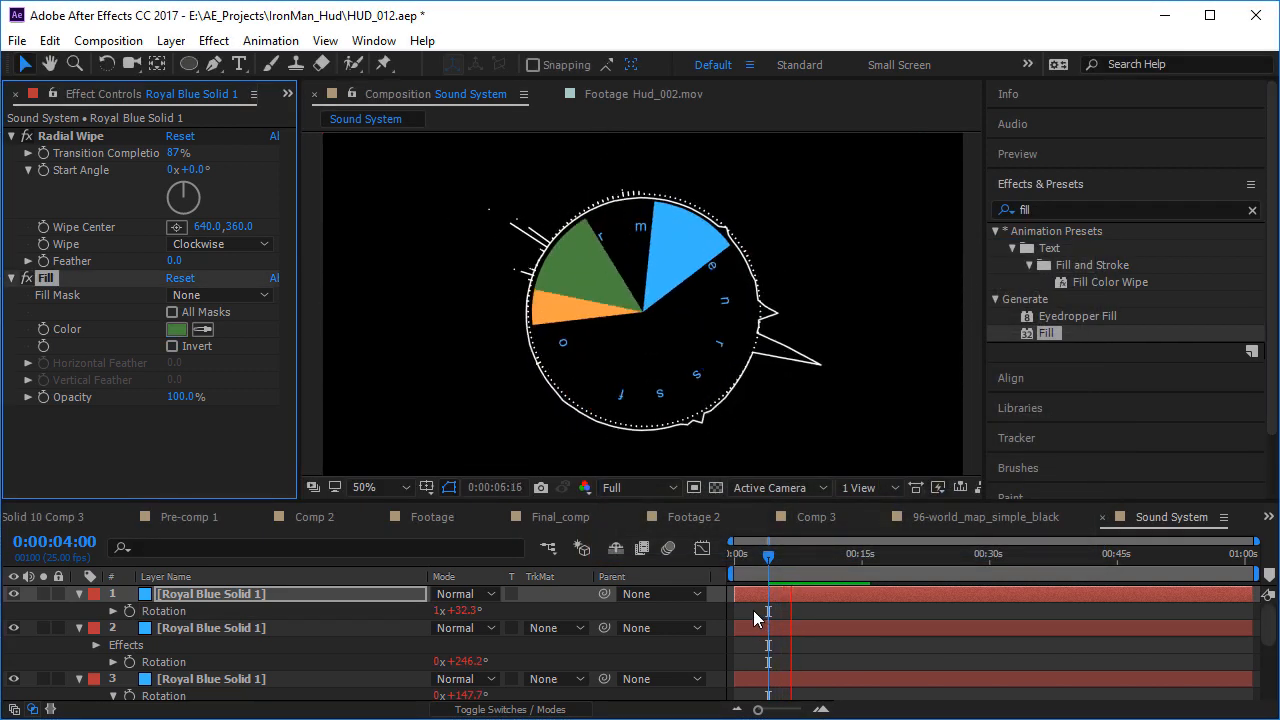
{"action": "left_click_drag", "start_coordinate": [784, 558], "coordinate": [834, 557]}
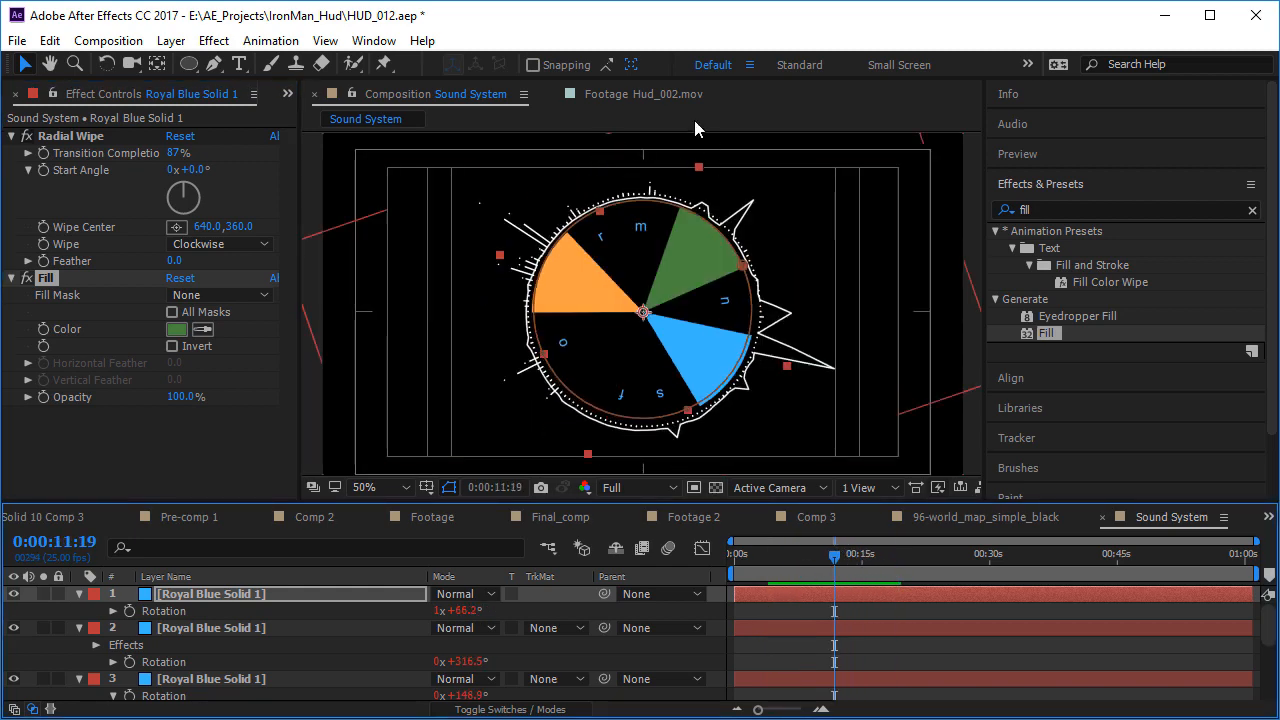
{"action": "left_click", "coordinate": [640, 94]}
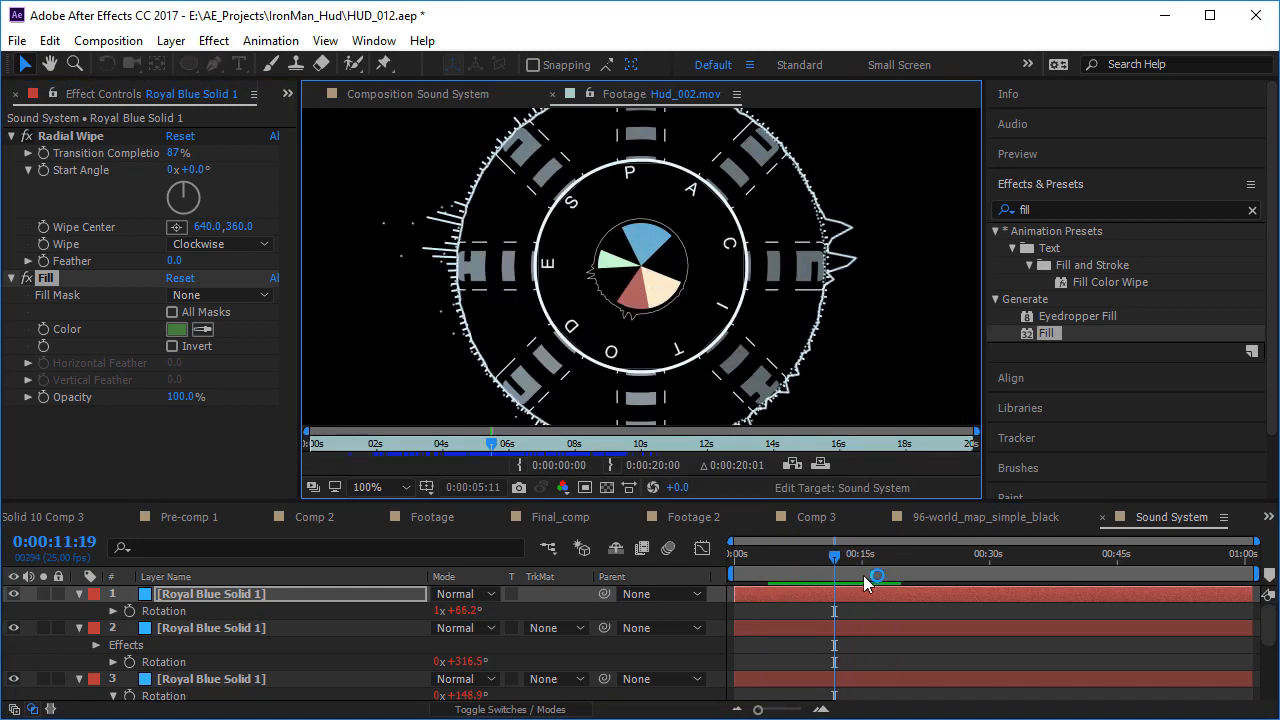
{"action": "mouse_move", "coordinate": [834, 557]}
{"action": "left_mouse_down"}
{"action": "mouse_move", "coordinate": [800, 563]}
{"action": "mouse_move", "coordinate": [823, 568]}
{"action": "left_mouse_up"}
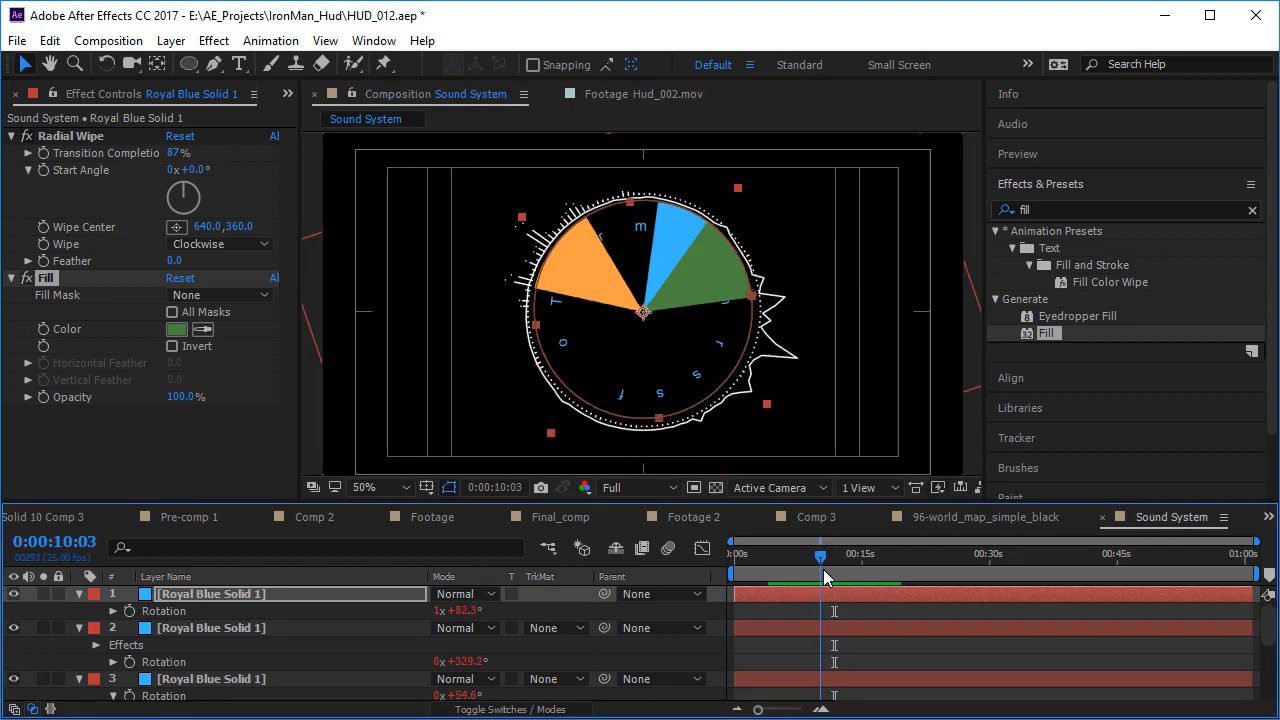
- Open the Hud_003.mov footage from the project's Elements folder for viewing
{"action": "left_click", "coordinate": [288, 95]}
{"action": "left_click", "coordinate": [345, 118]}
{"action": "left_click", "coordinate": [93, 408]}
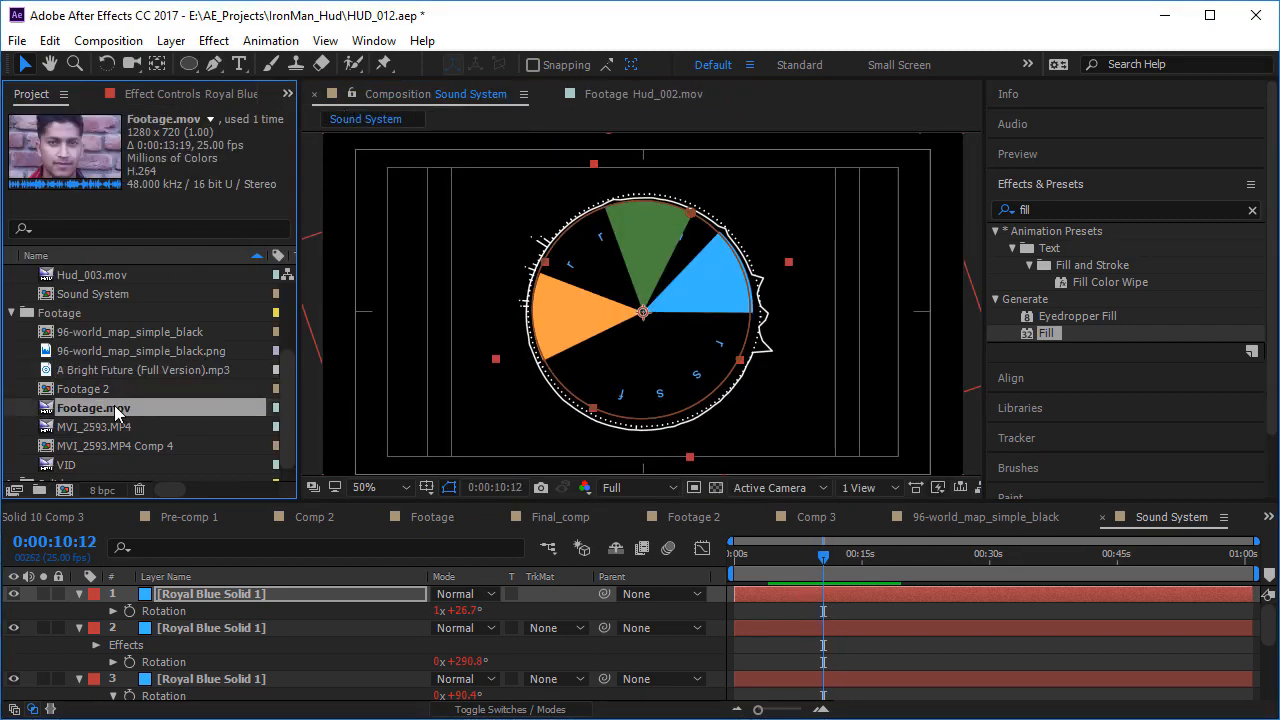
{"action": "left_click", "coordinate": [112, 426]}
{"action": "scroll", "coordinate": [112, 426], "scroll_direction": "down", "scroll_amount": 1}
{"action": "scroll", "coordinate": [110, 420], "scroll_direction": "up", "scroll_amount": 3}
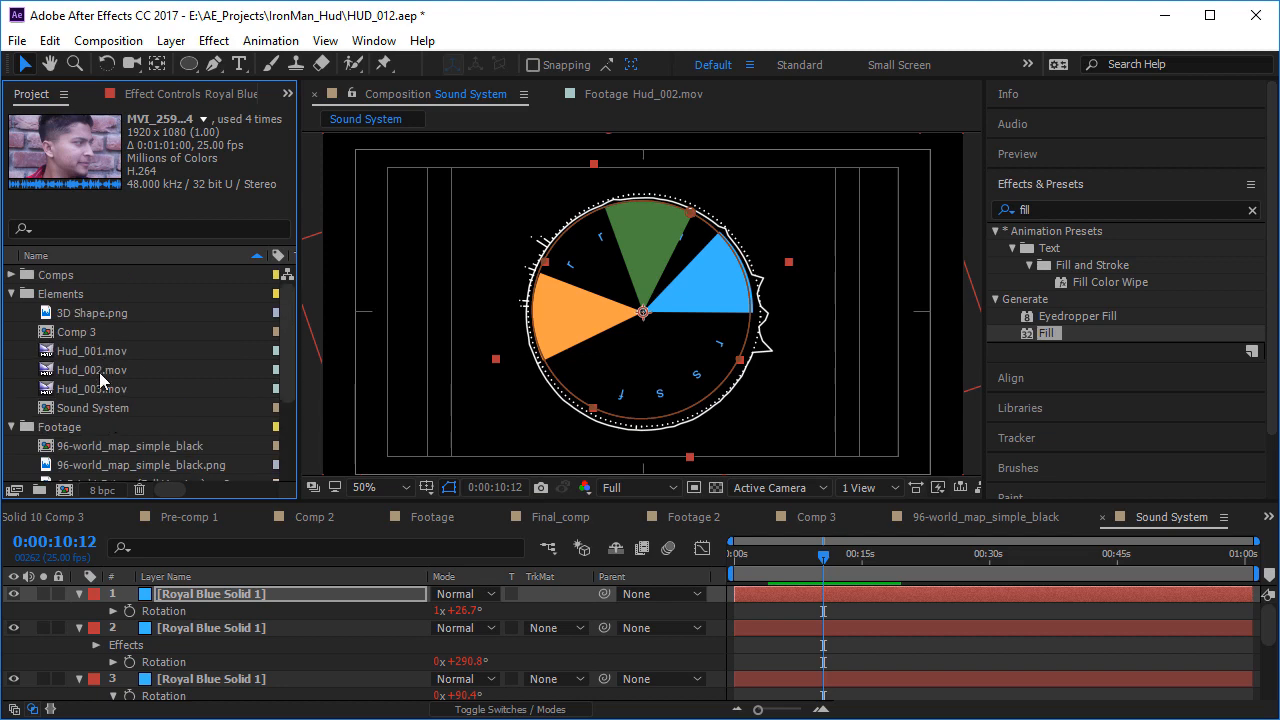
{"action": "double_click", "coordinate": [105, 390]}
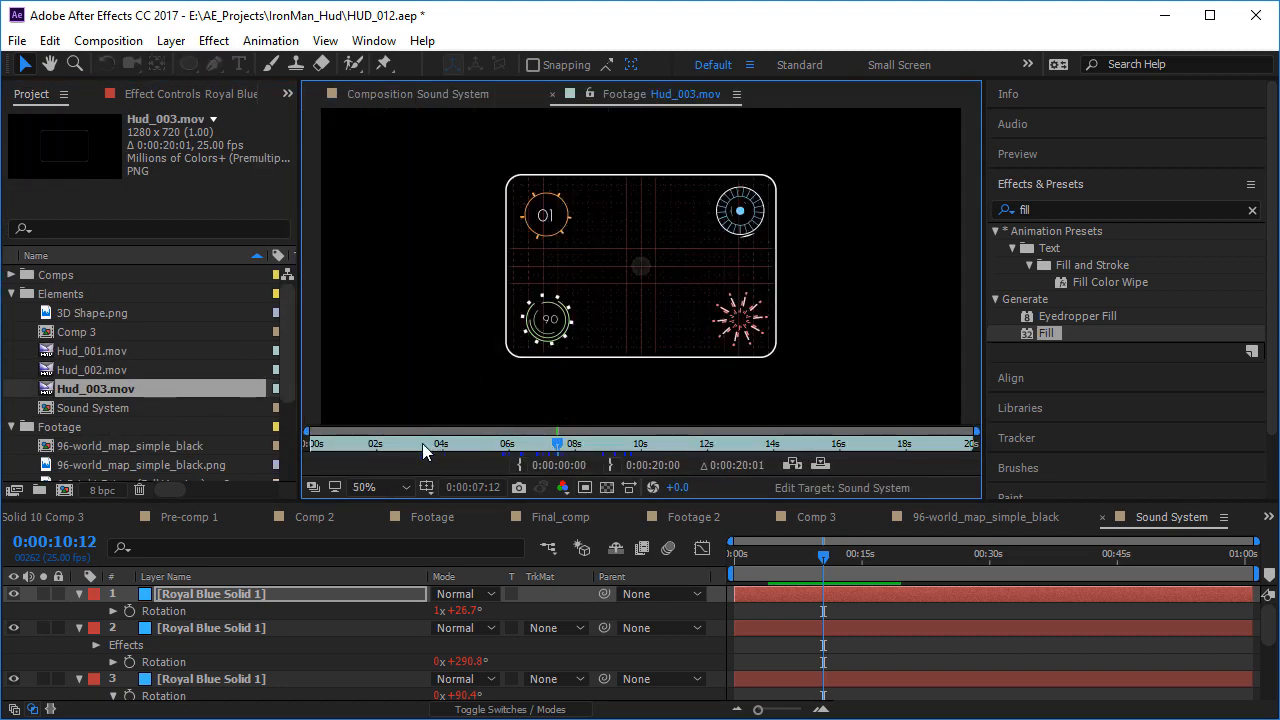
- Examine the gauges, grid and central circle in Hud_003.mov at 0:00:08:04 and 0:00:07:12
{"action": "left_click_drag", "start_coordinate": [422, 443], "coordinate": [580, 446]}
{"action": "scroll", "coordinate": [749, 326], "scroll_direction": "up", "scroll_amount": 2}
{"action": "scroll", "coordinate": [870, 327], "scroll_direction": "down", "scroll_amount": 1}
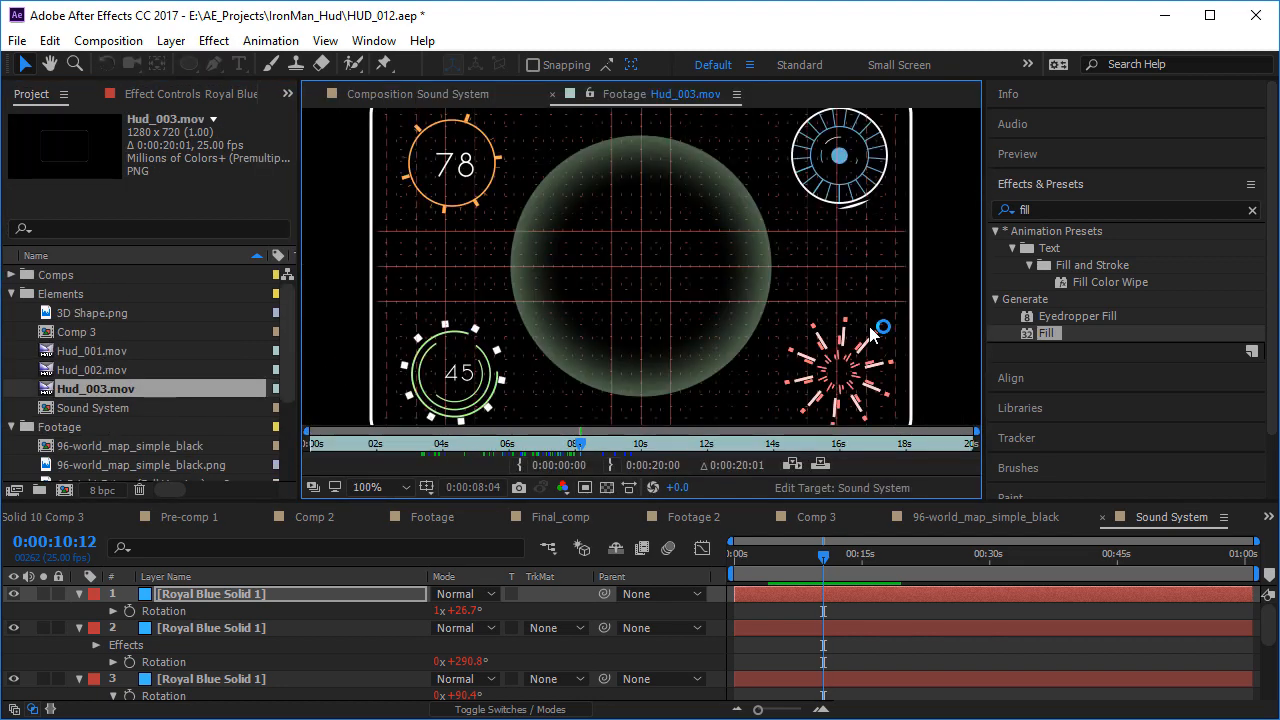
{"action": "scroll", "coordinate": [850, 354], "scroll_direction": "down", "scroll_amount": 1}
{"action": "scroll", "coordinate": [782, 336], "scroll_direction": "up", "scroll_amount": 1}
{"action": "key", "text": "space"}
{"action": "mouse_move", "coordinate": [786, 345]}
{"action": "left_mouse_down"}
{"action": "mouse_move", "coordinate": [718, 306]}
{"action": "mouse_move", "coordinate": [793, 341]}
{"action": "left_mouse_up"}
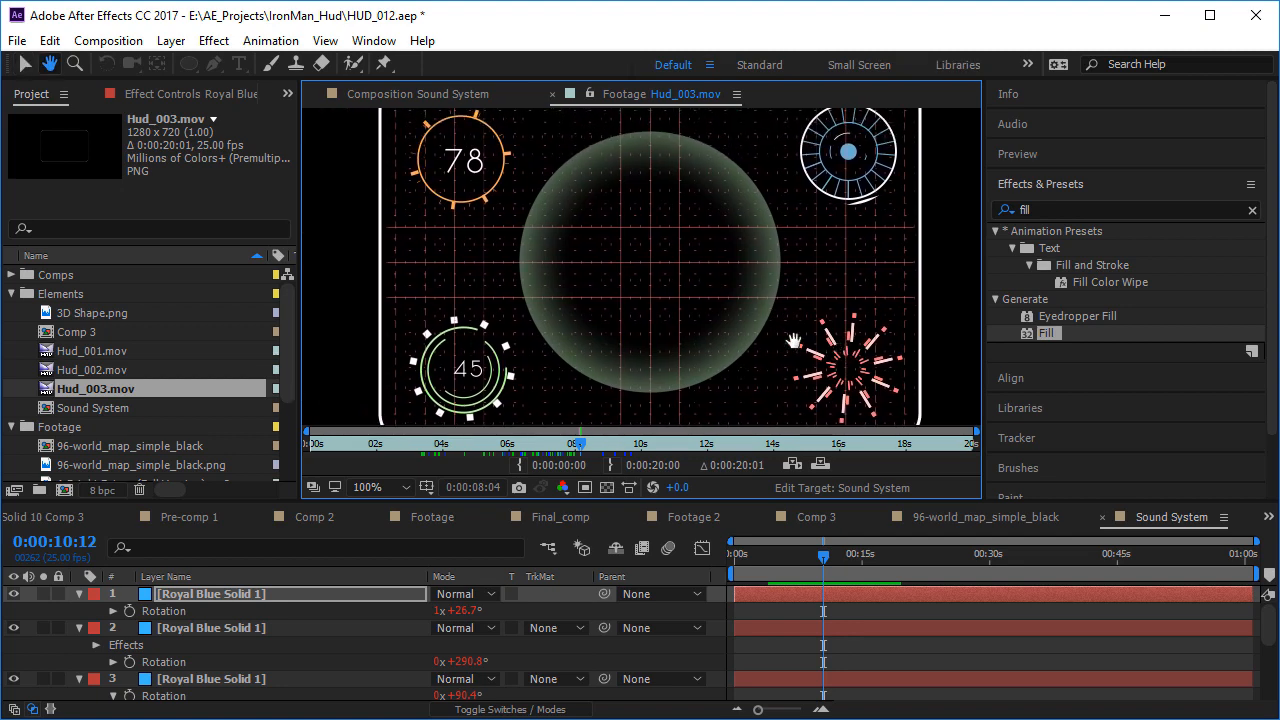
{"action": "left_click_drag", "start_coordinate": [689, 291], "coordinate": [705, 328]}
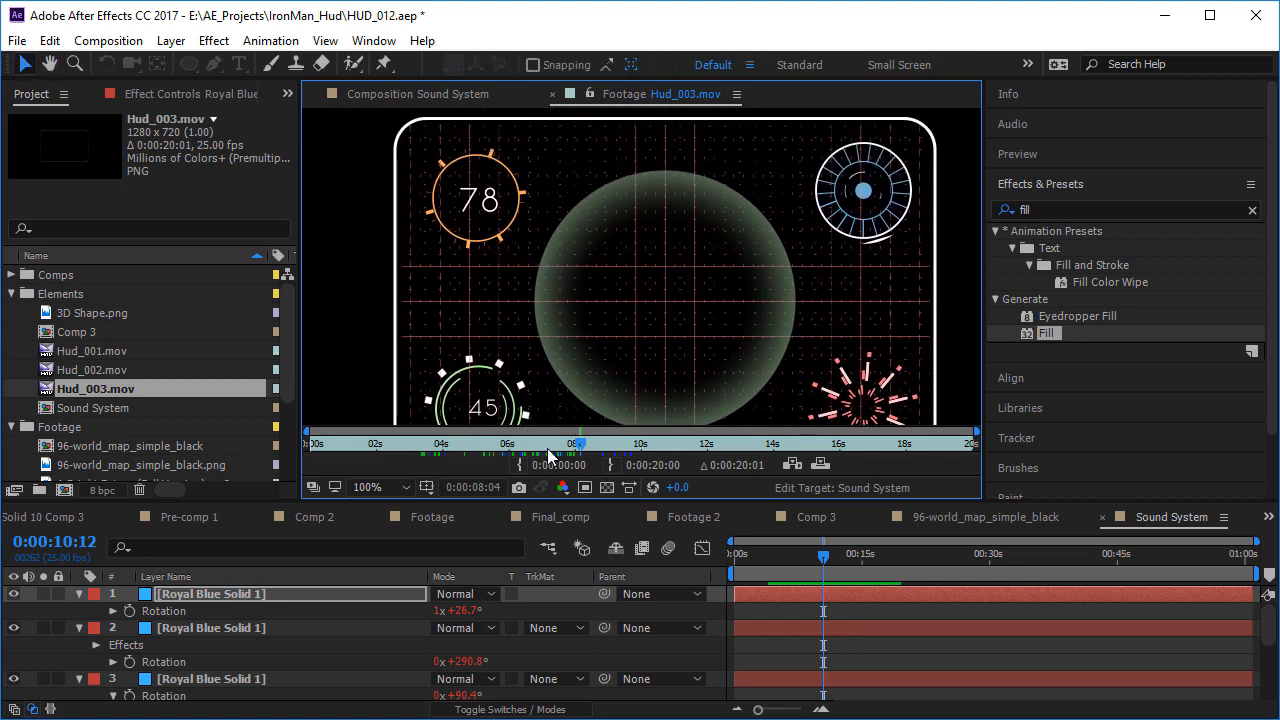
{"action": "mouse_move", "coordinate": [547, 448]}
{"action": "left_mouse_down"}
{"action": "mouse_move", "coordinate": [519, 459]}
{"action": "mouse_move", "coordinate": [551, 454]}
{"action": "mouse_move", "coordinate": [440, 449]}
{"action": "mouse_move", "coordinate": [559, 447]}
{"action": "left_mouse_up"}
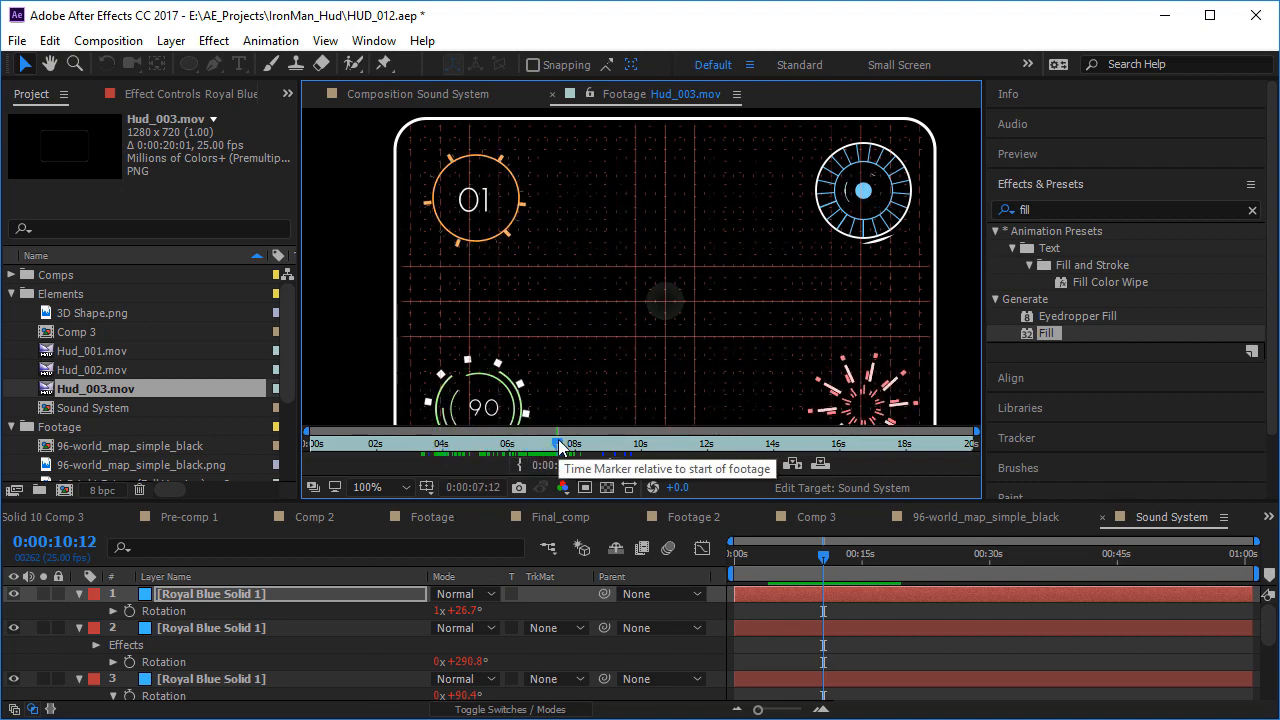
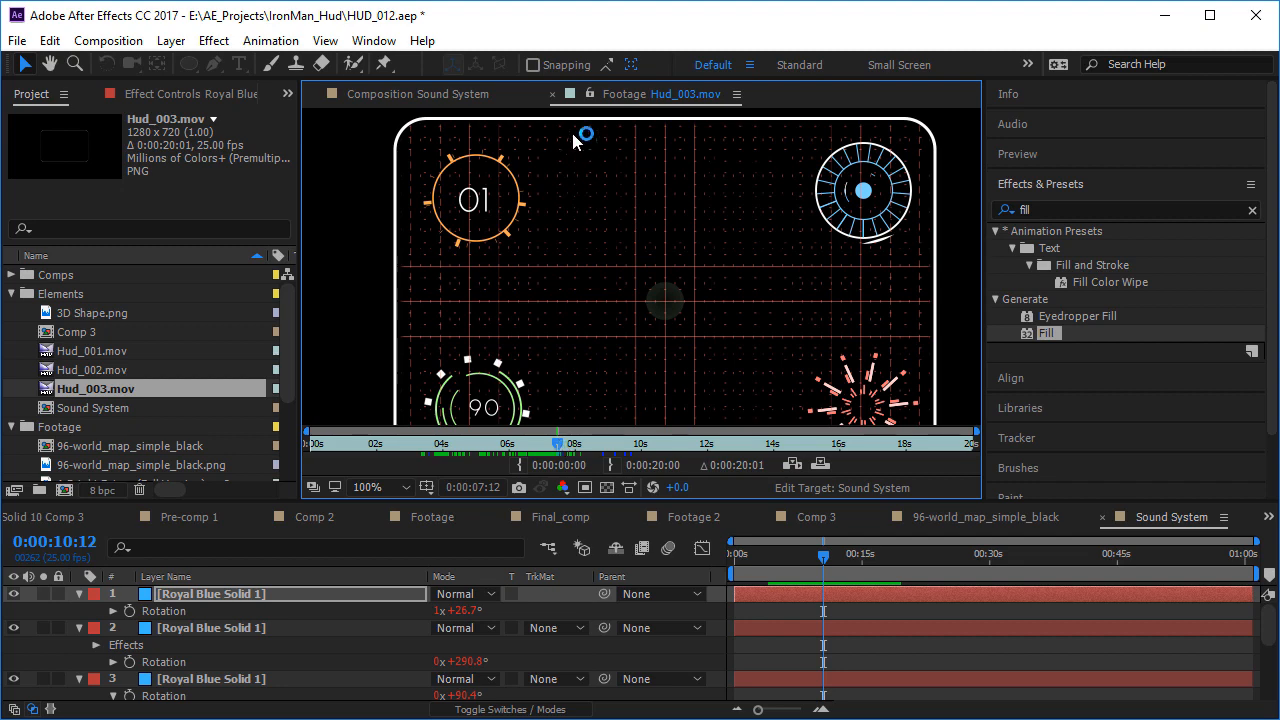
- Return to the Sound System composition and scrub to 0:00:11:16 to review the coloured wedges
{"action": "left_click", "coordinate": [473, 93]}
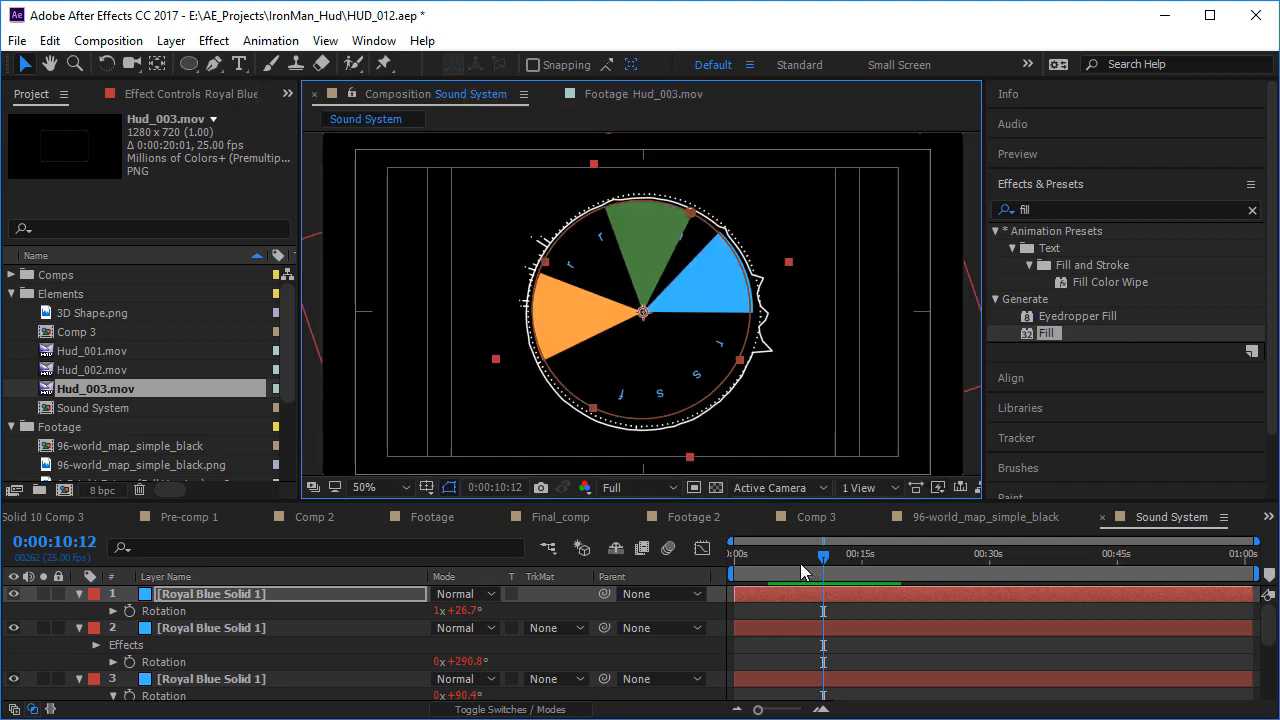
{"action": "mouse_move", "coordinate": [823, 556]}
{"action": "left_mouse_down"}
{"action": "mouse_move", "coordinate": [850, 596]}
{"action": "mouse_move", "coordinate": [804, 608]}
{"action": "mouse_move", "coordinate": [815, 580]}
{"action": "mouse_move", "coordinate": [855, 578]}
{"action": "mouse_move", "coordinate": [833, 571]}
{"action": "left_mouse_up"}
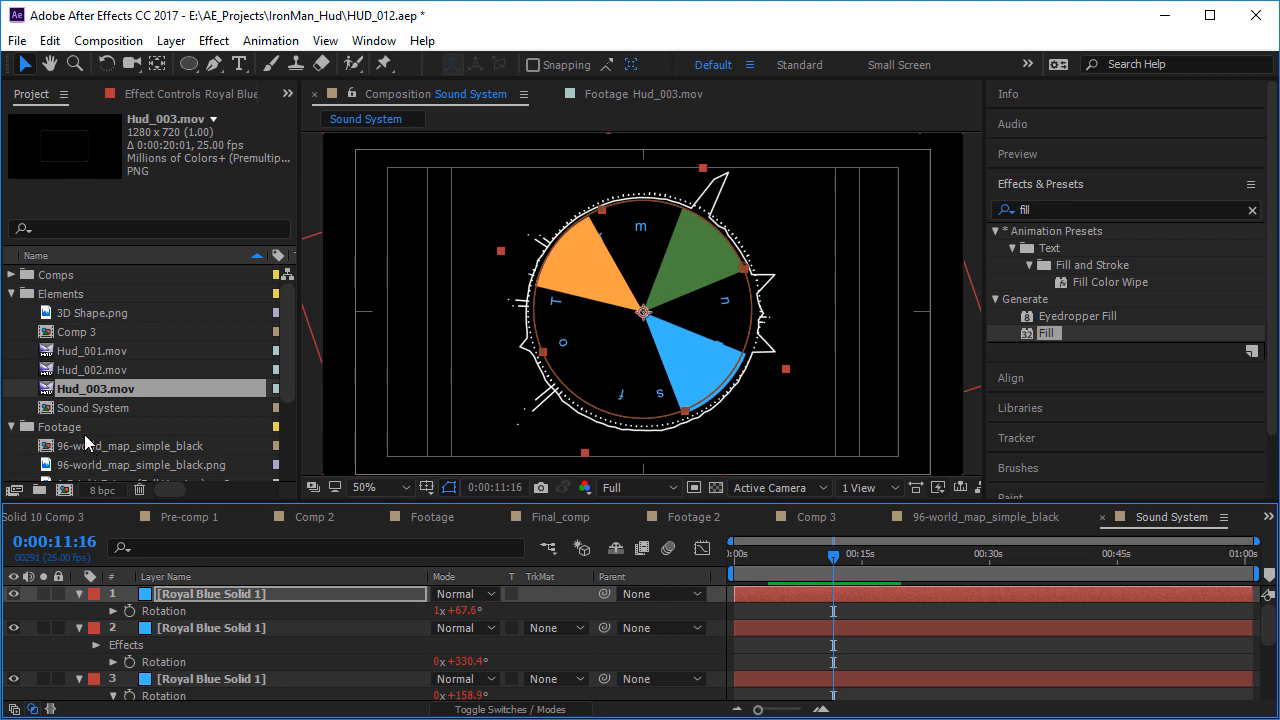
- Go to 0:00:50:08 in the Footage 2 composition and add Hud_001.mov as a layer above Footage.mov
{"action": "left_click", "coordinate": [816, 517]}
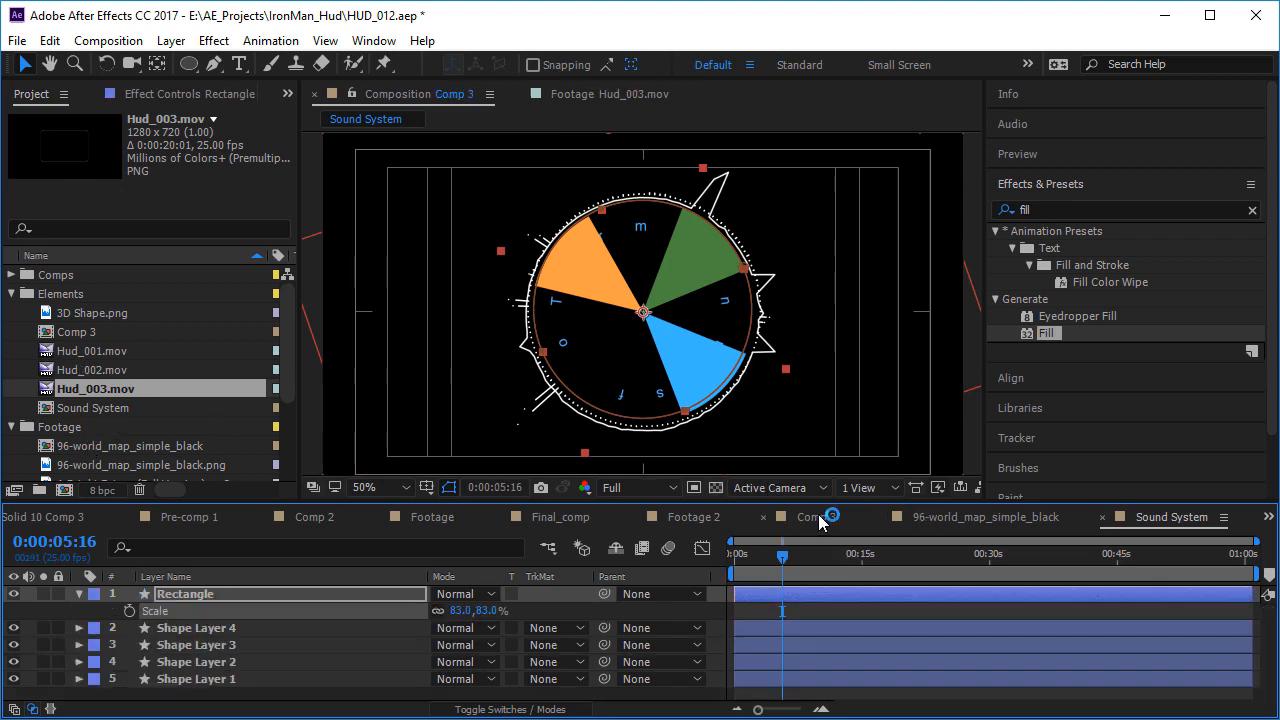
{"action": "left_click", "coordinate": [700, 517]}
{"action": "left_click_drag", "start_coordinate": [825, 583], "coordinate": [850, 598]}
{"action": "left_click_drag", "start_coordinate": [60, 351], "coordinate": [283, 592]}
{"action": "left_click", "coordinate": [271, 593]}
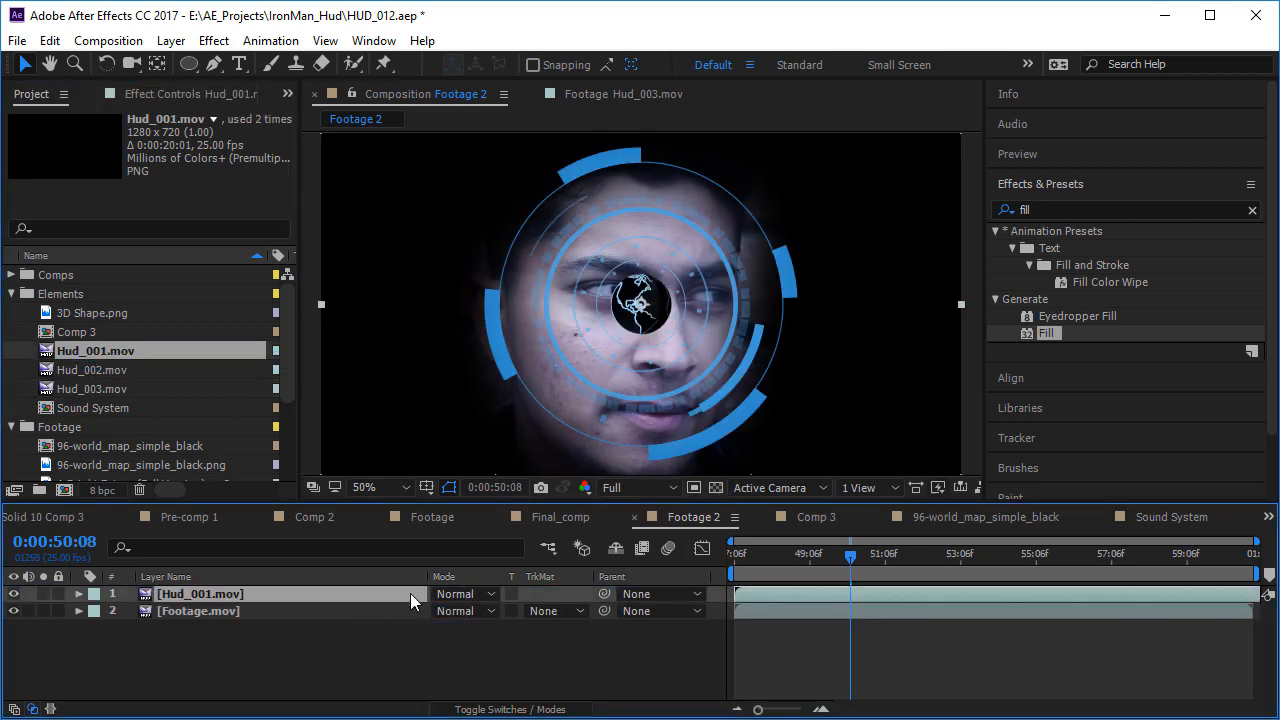
- Set the Hud_001.mov layer's blending mode to Add and inspect the overlay on the face up close
{"action": "left_click", "coordinate": [460, 594]}
{"action": "left_click", "coordinate": [530, 281]}
{"action": "scroll", "coordinate": [558, 396], "scroll_direction": "up", "scroll_amount": 1}
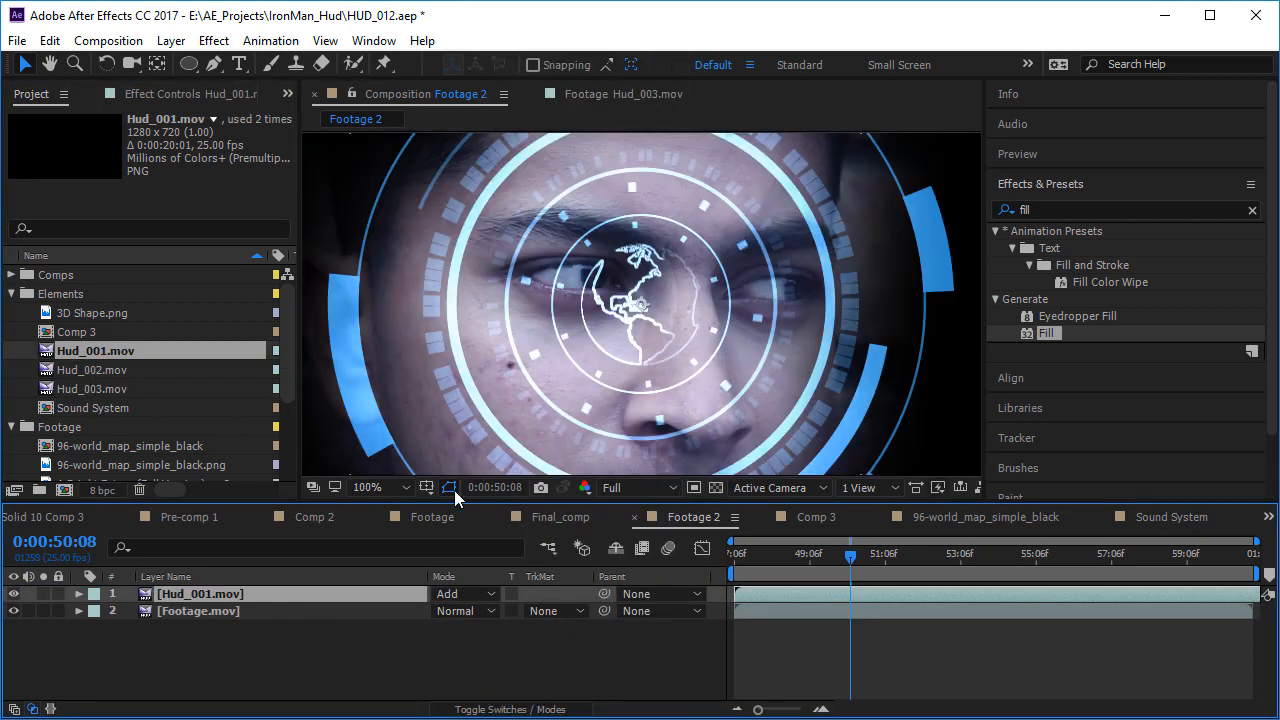
- Scale the Hud_001.mov layer to 41% and move it over the face to position 596, 328
{"action": "key", "text": "s"}
{"action": "left_click_drag", "start_coordinate": [477, 611], "coordinate": [418, 624]}
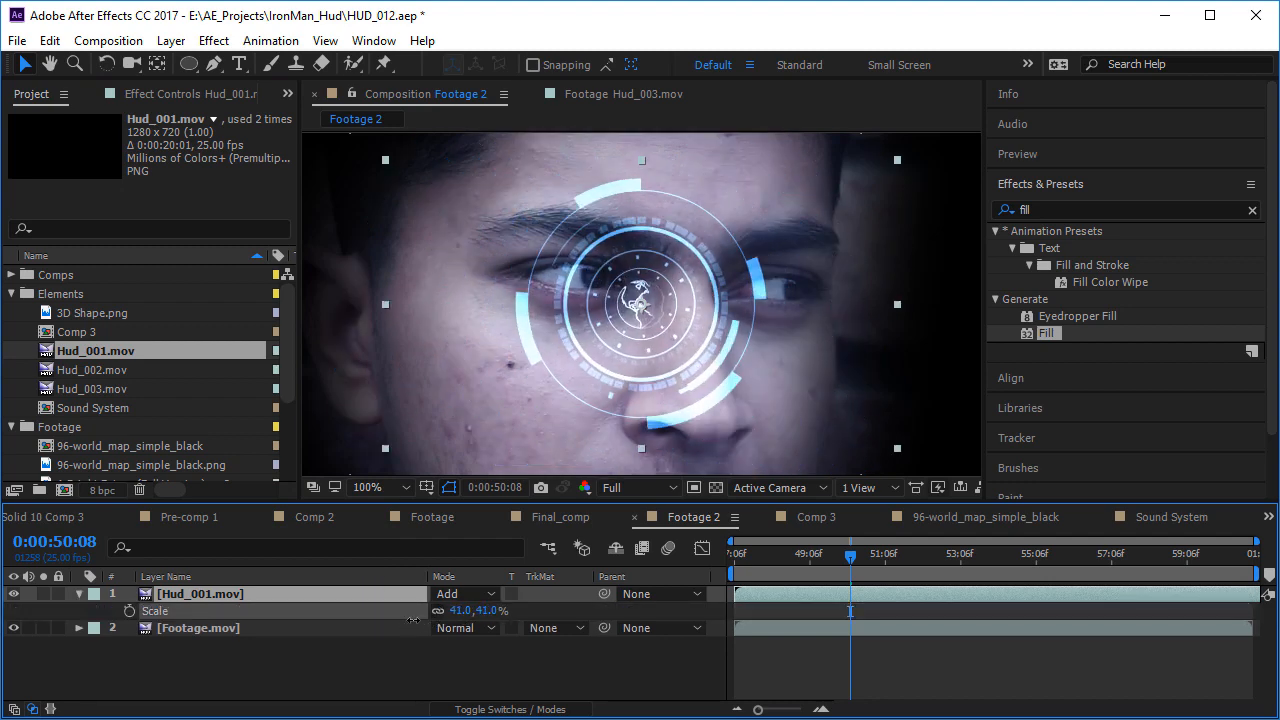
{"action": "scroll", "coordinate": [612, 331], "scroll_direction": "down", "scroll_amount": 1}
{"action": "left_click_drag", "start_coordinate": [655, 345], "coordinate": [632, 325]}
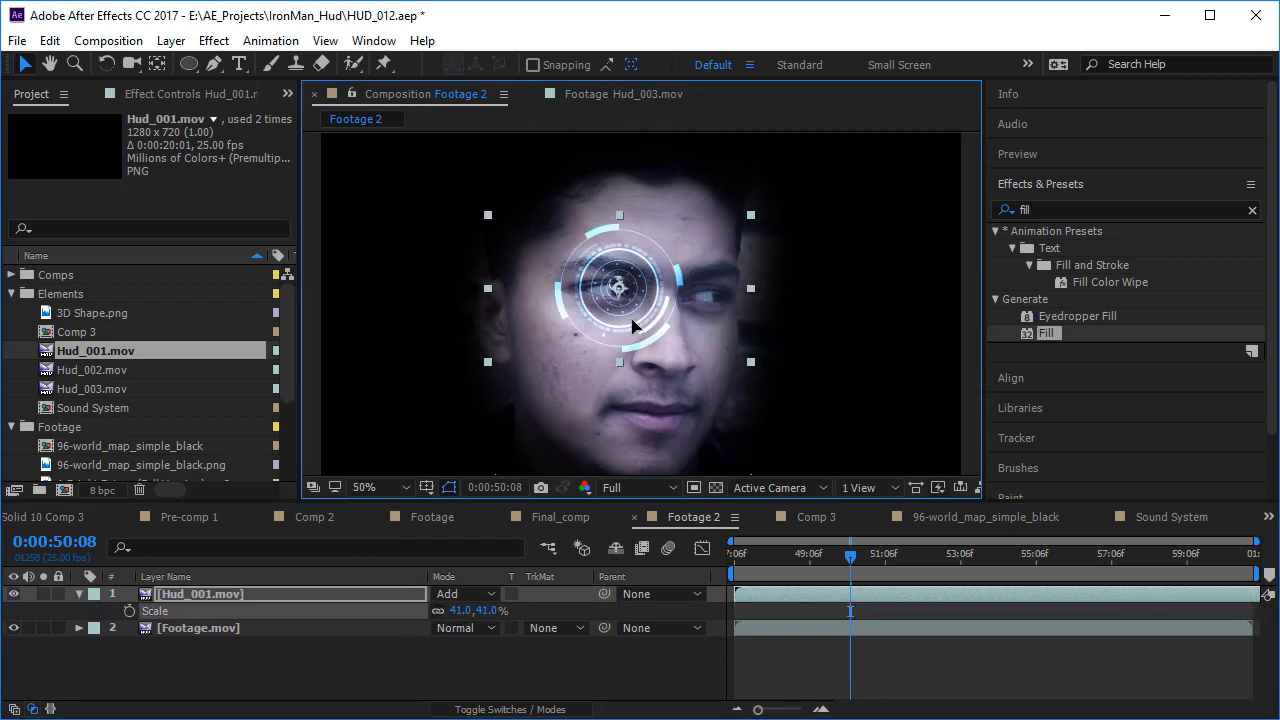
- Show the Face Track Points effect of Footage.mov at 0:00:49:00 and expand its Left Eye points
{"action": "left_click", "coordinate": [271, 624]}
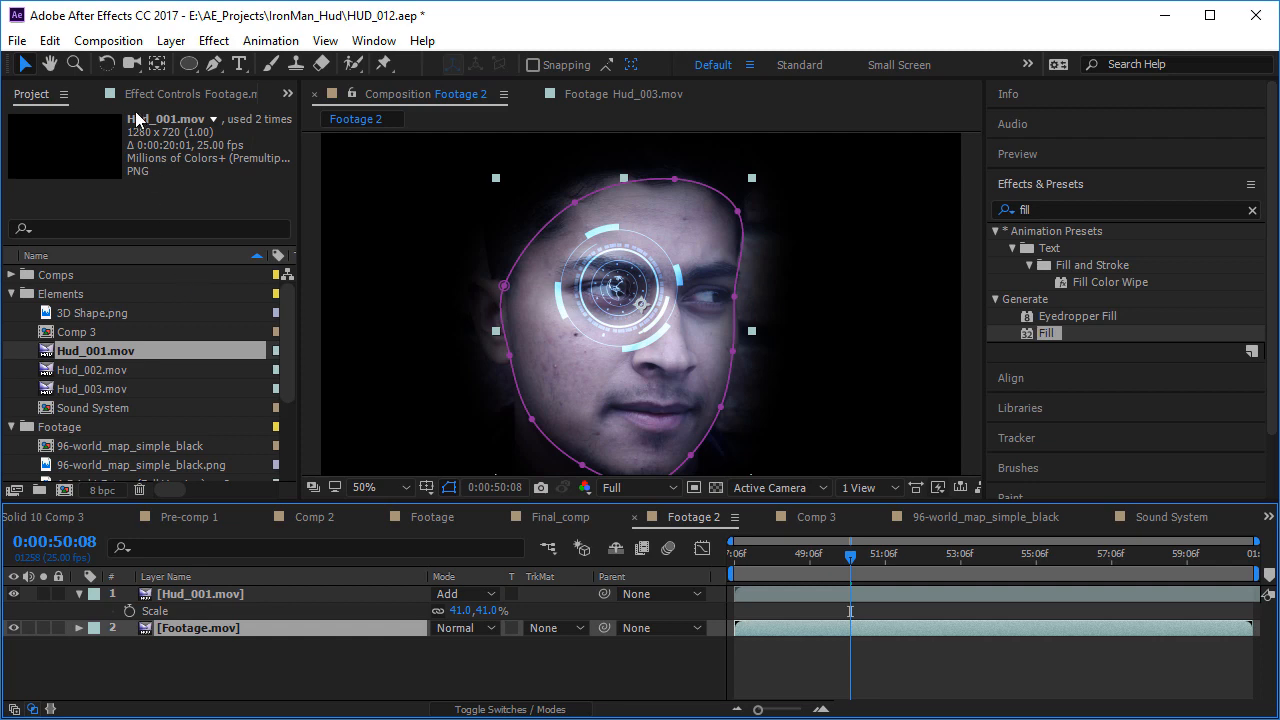
{"action": "left_click", "coordinate": [171, 94]}
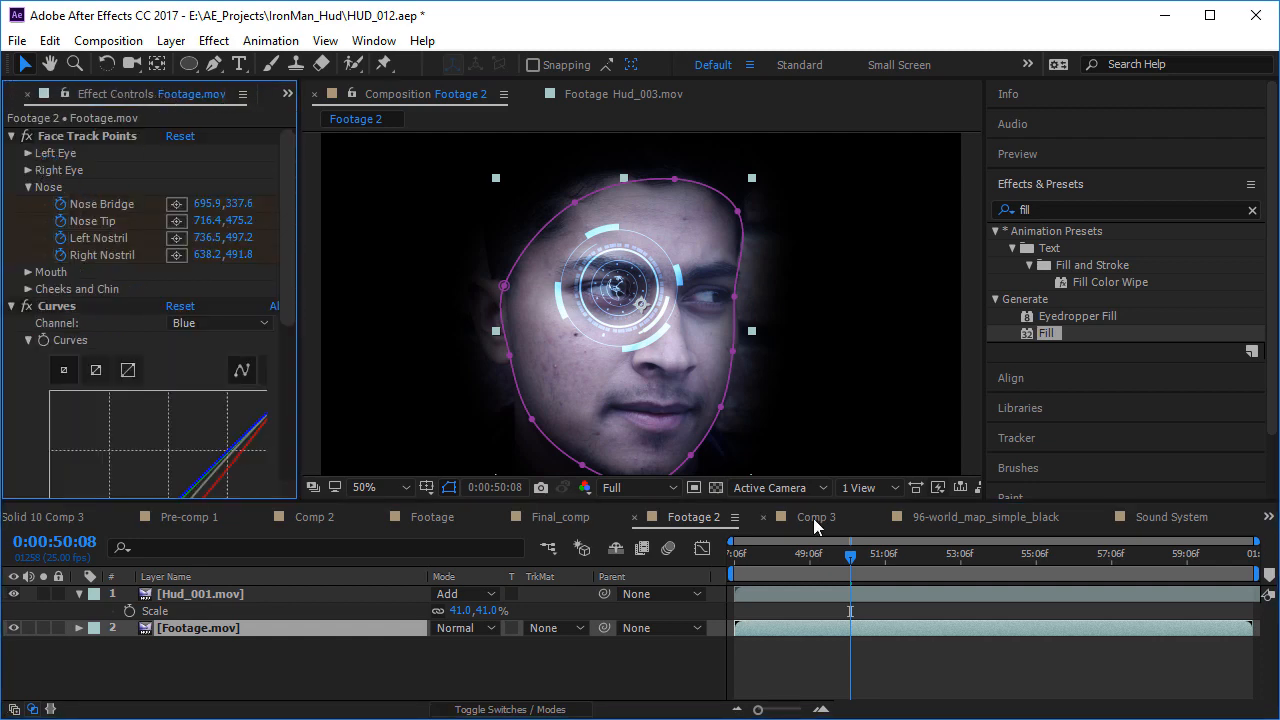
{"action": "left_click", "coordinate": [801, 565]}
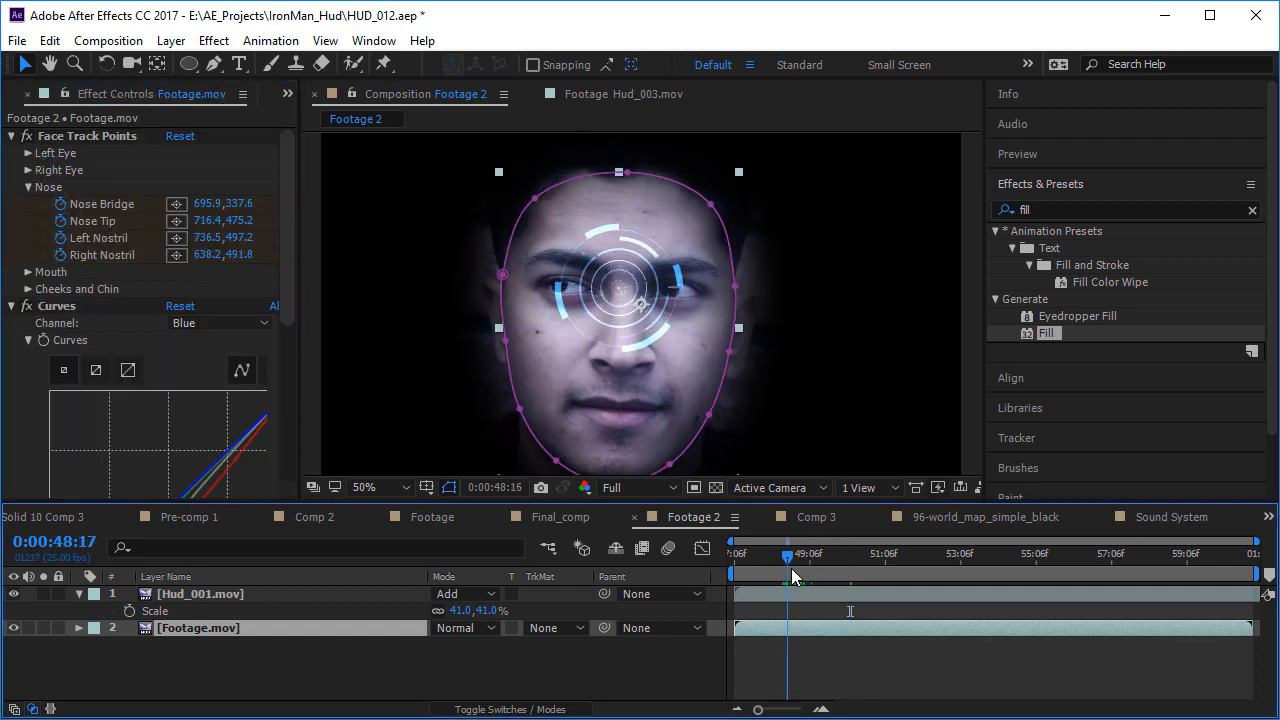
{"action": "left_click", "coordinate": [27, 153]}
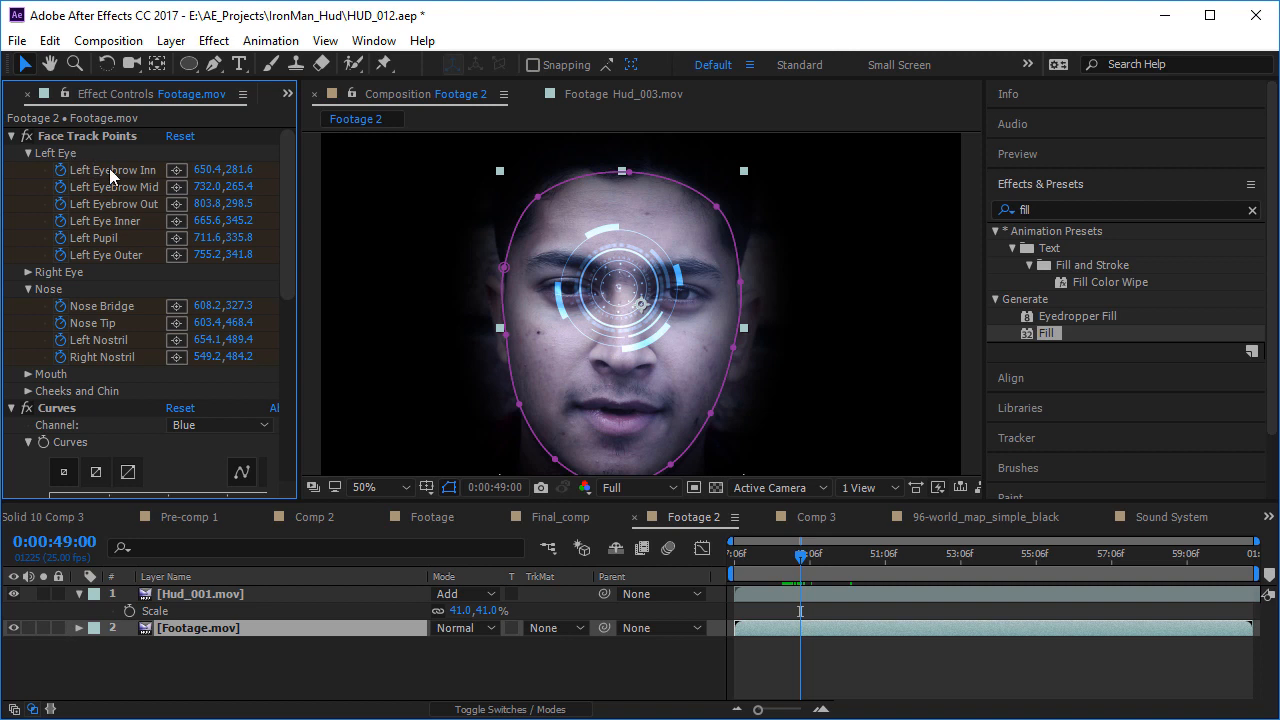
- Try shifting the inner eyebrow track points of the left and right eyes horizontally, undoing each change
{"action": "left_click_drag", "start_coordinate": [208, 170], "coordinate": [268, 166]}
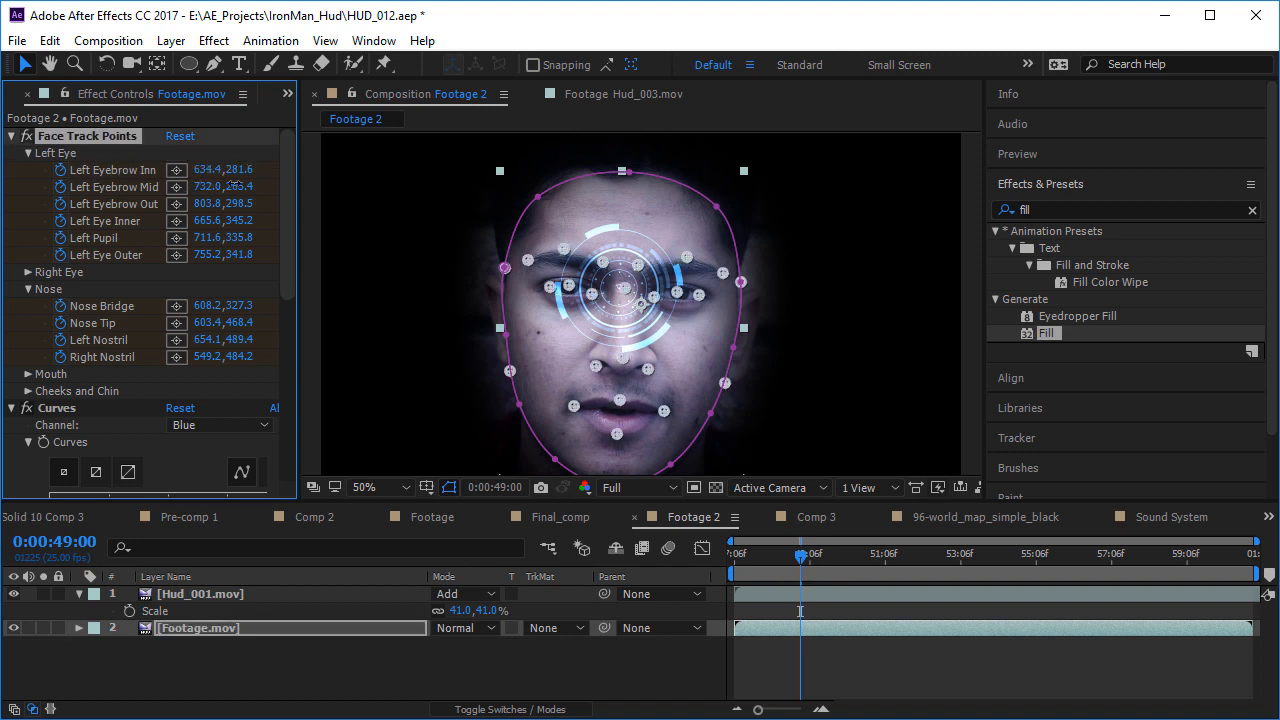
{"action": "key", "text": "ctrl+z"}
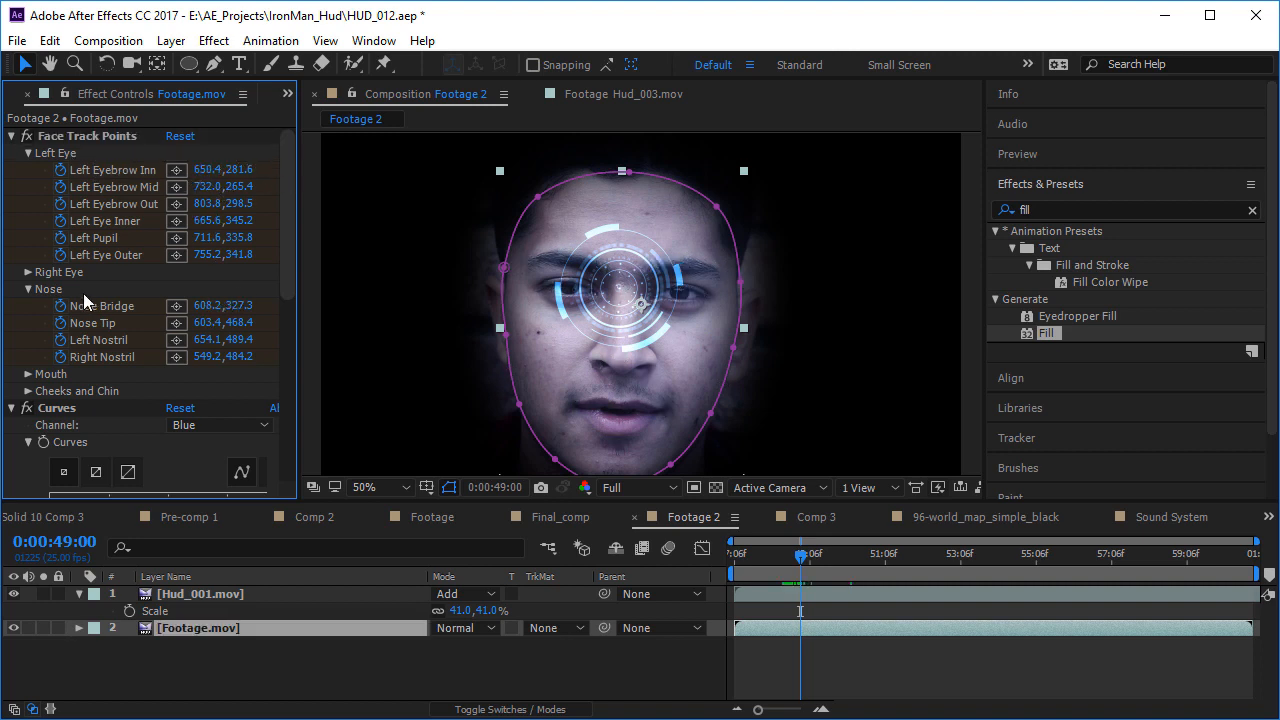
{"action": "left_click", "coordinate": [28, 272]}
{"action": "left_click_drag", "start_coordinate": [205, 298], "coordinate": [281, 296]}
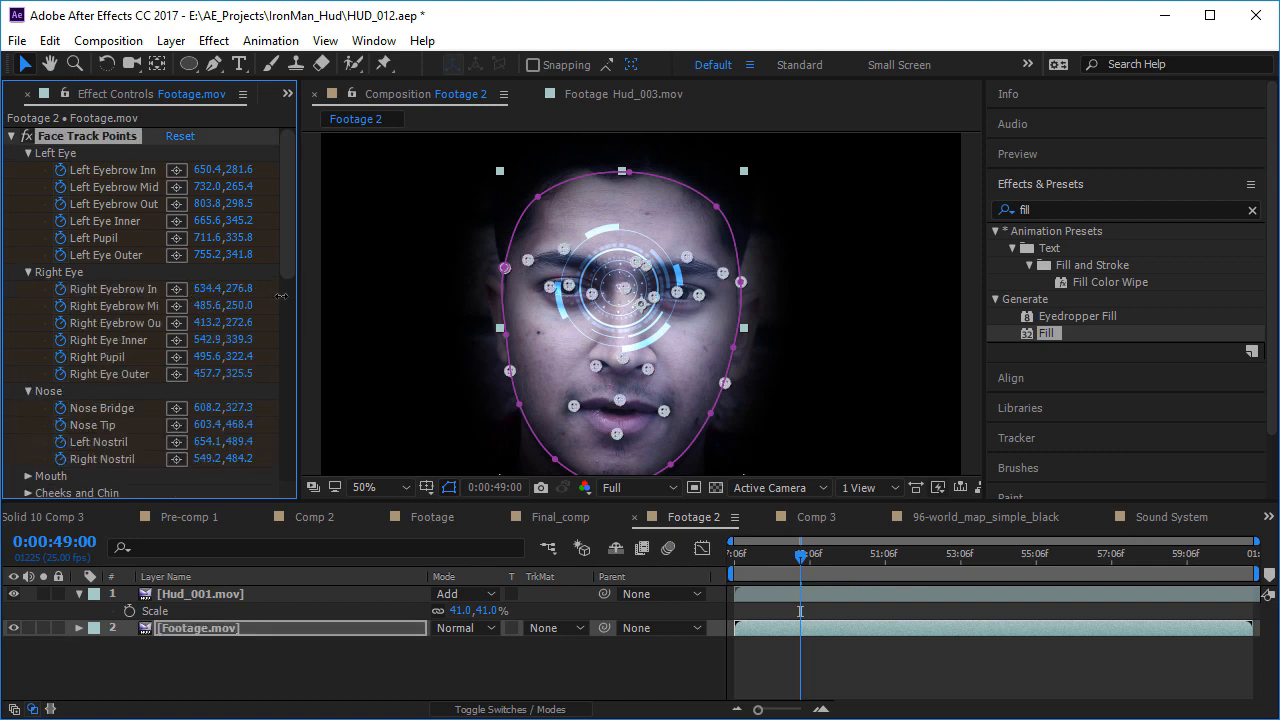
{"action": "key", "text": "ctrl+z"}
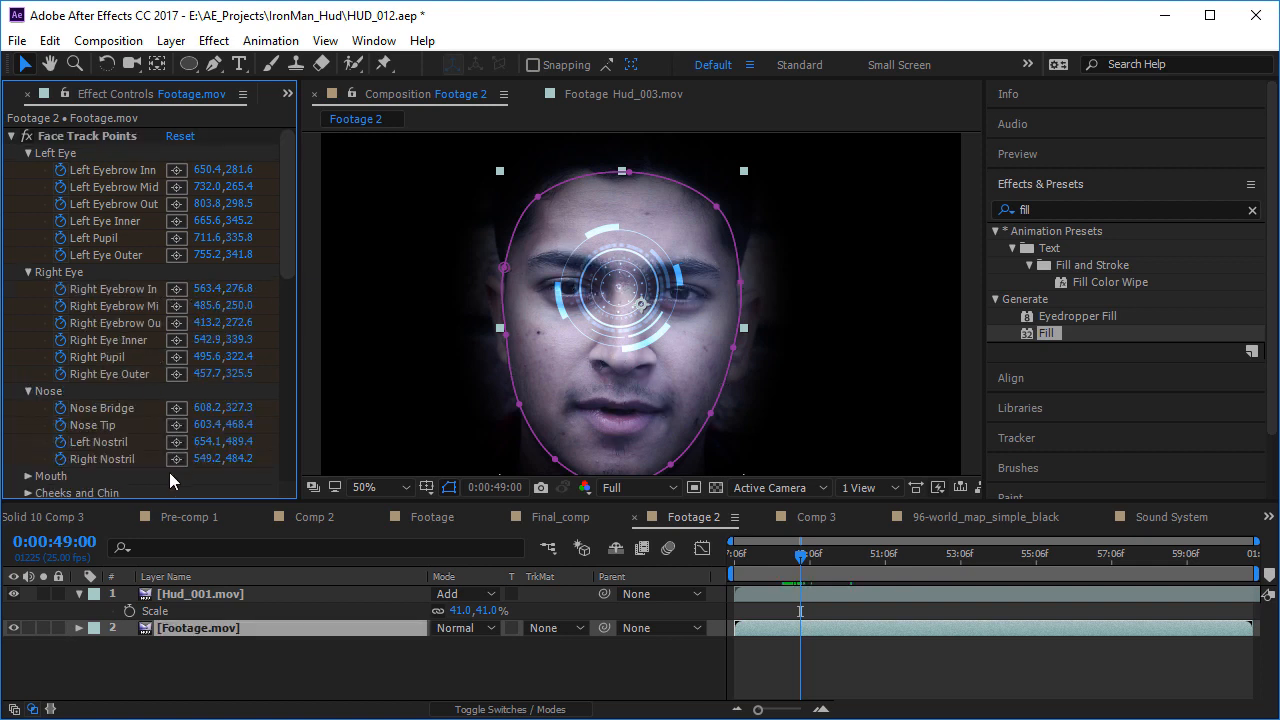
- Link Hud_001.mov's Position by expression to the Right Eye Inner track point of Footage.mov and preview the tracked motion
{"action": "left_click", "coordinate": [205, 595]}
{"action": "key", "text": "p"}
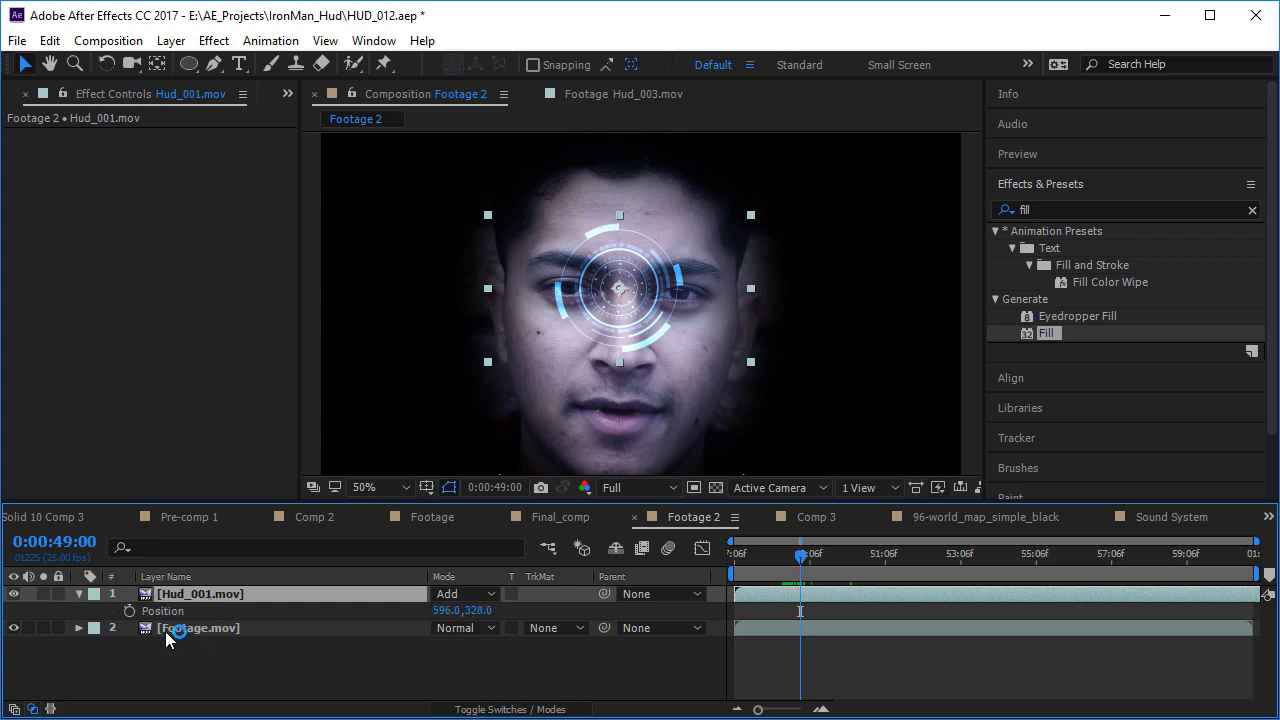
{"action": "left_click", "coordinate": [203, 629]}
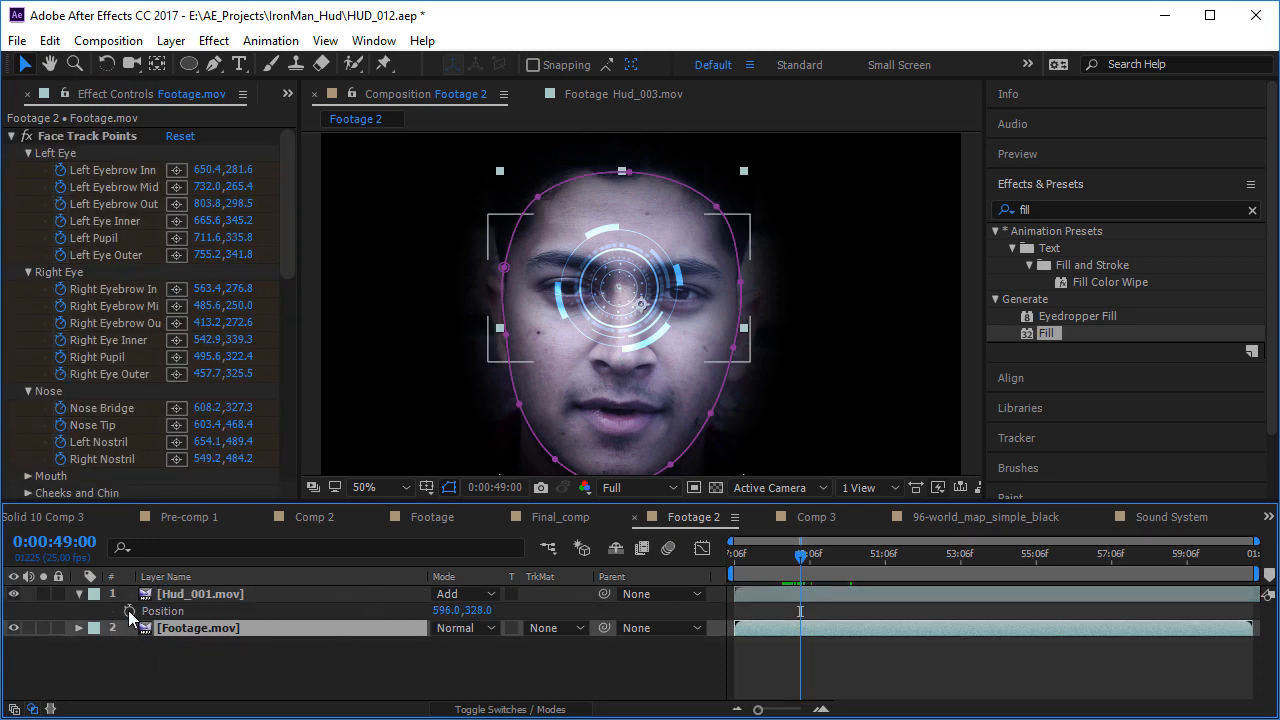
{"action": "left_click", "coordinate": [128, 611], "text": "alt"}
{"action": "left_click", "coordinate": [292, 688]}
{"action": "left_click", "coordinate": [261, 650]}
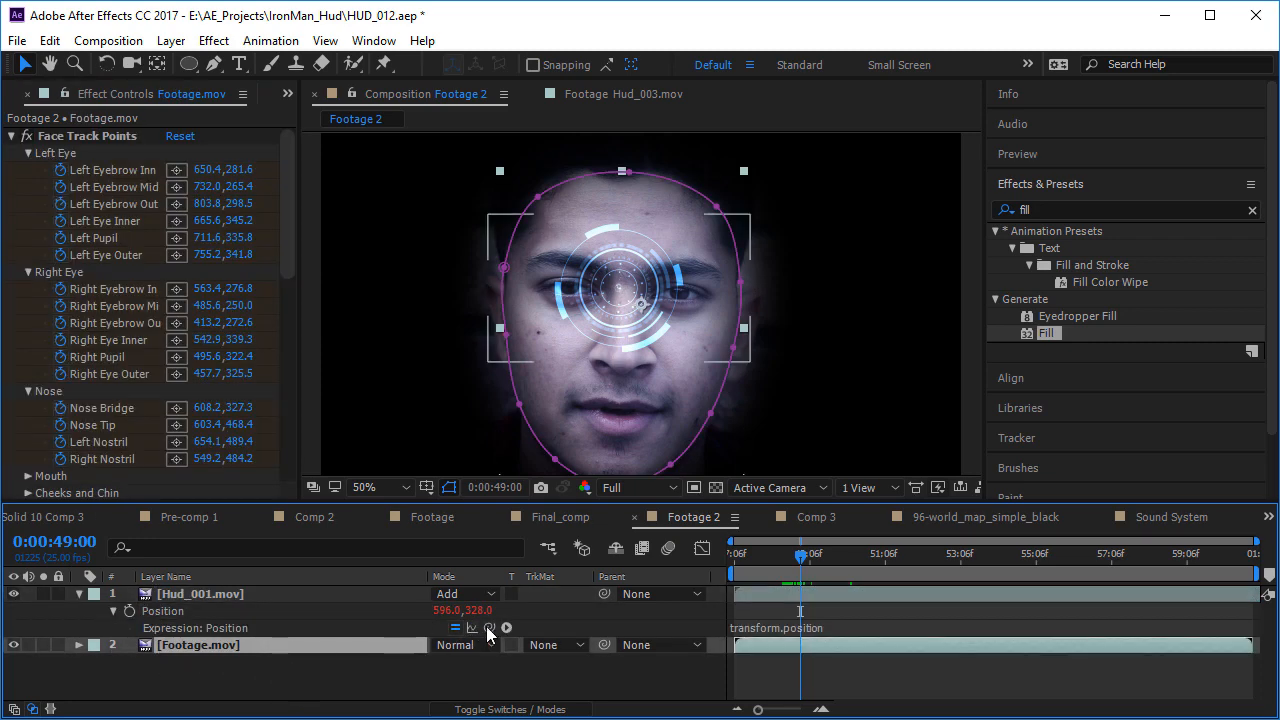
{"action": "left_click_drag", "start_coordinate": [160, 480], "coordinate": [120, 340]}
{"action": "left_click", "coordinate": [658, 687]}
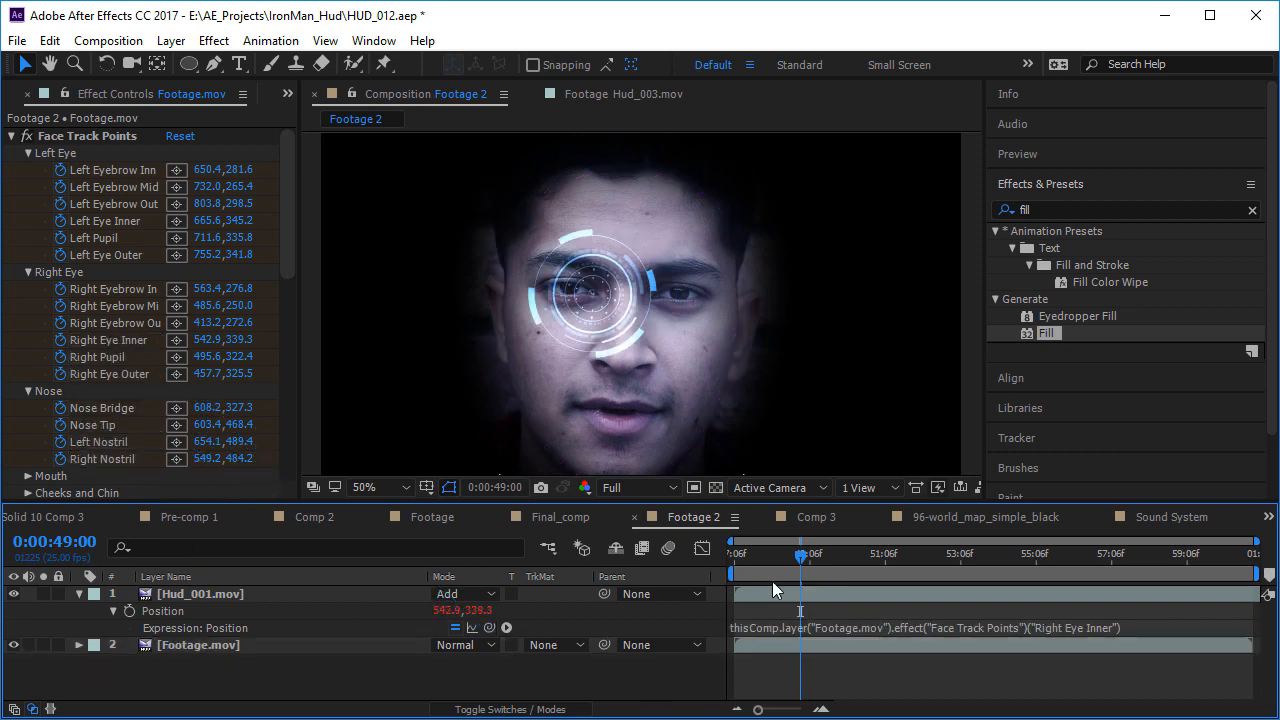
{"action": "key", "text": "space"}
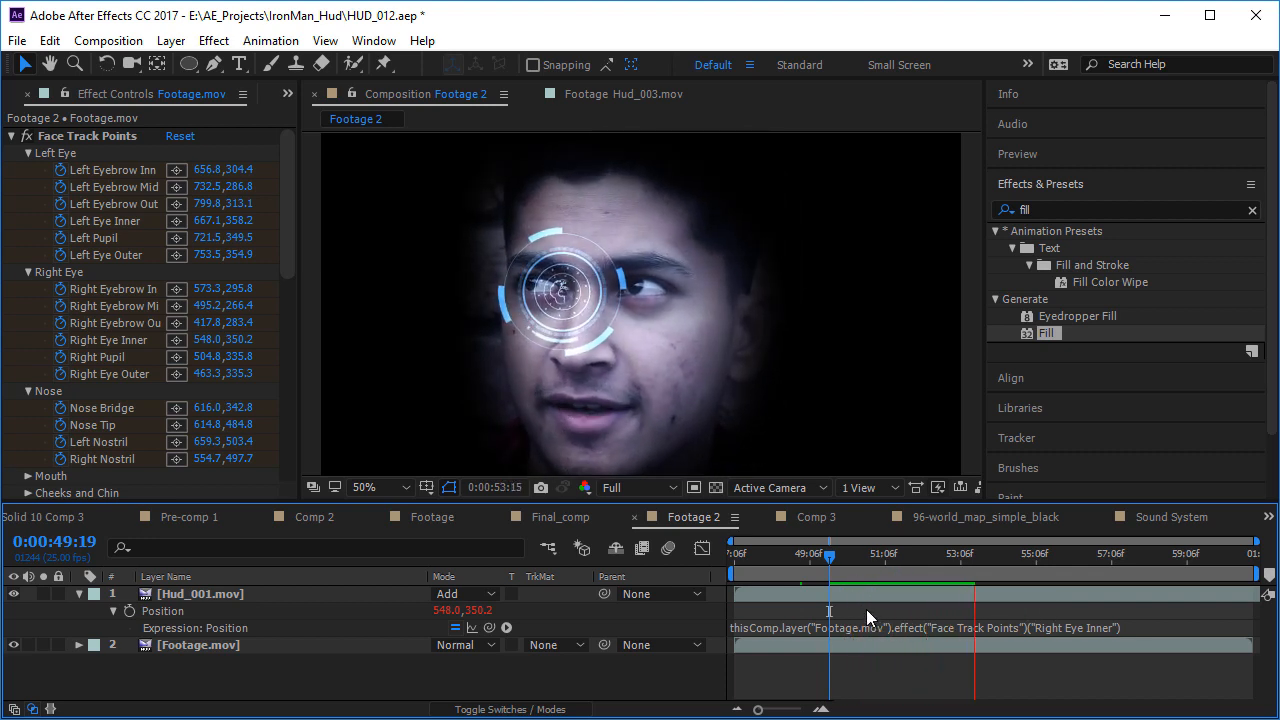
{"action": "key", "text": "space"}
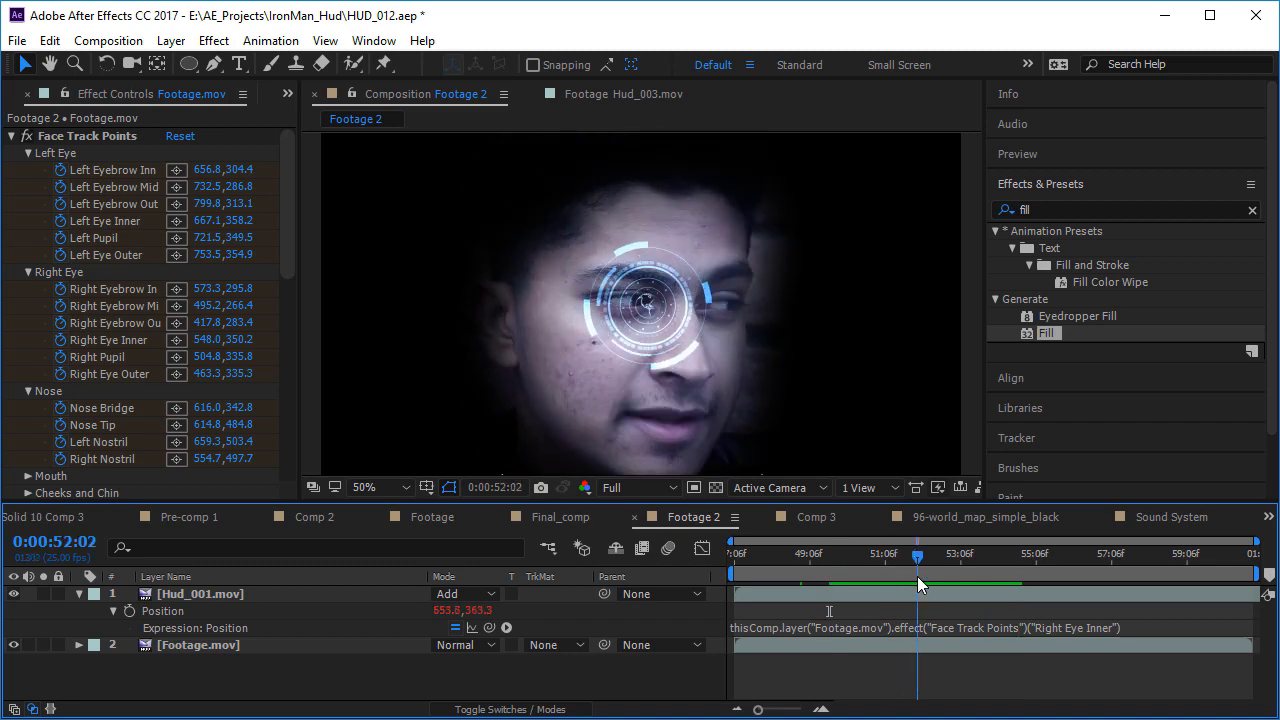
- Scale the tracked Hud_001.mov layer to 52% and check it on the face at 0:00:52:23
{"action": "key", "text": "s"}
{"action": "left_click", "coordinate": [300, 594]}
{"action": "left_click_drag", "start_coordinate": [437, 610], "coordinate": [480, 620]}
{"action": "left_click", "coordinate": [375, 665]}
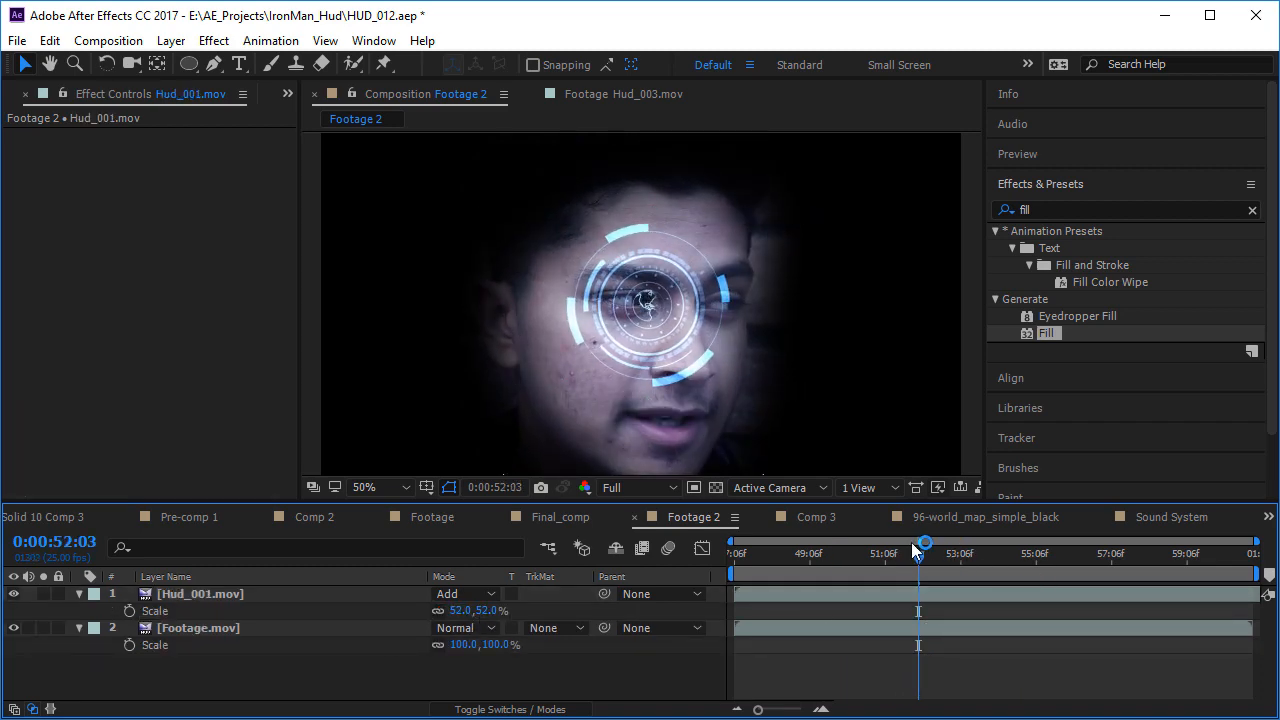
{"action": "left_click_drag", "start_coordinate": [916, 552], "coordinate": [948, 580]}
- Duplicate the Hud_001.mov layer and offset the copy onto the other eye by setting its anchor point to 319, 360
{"action": "left_click", "coordinate": [253, 592]}
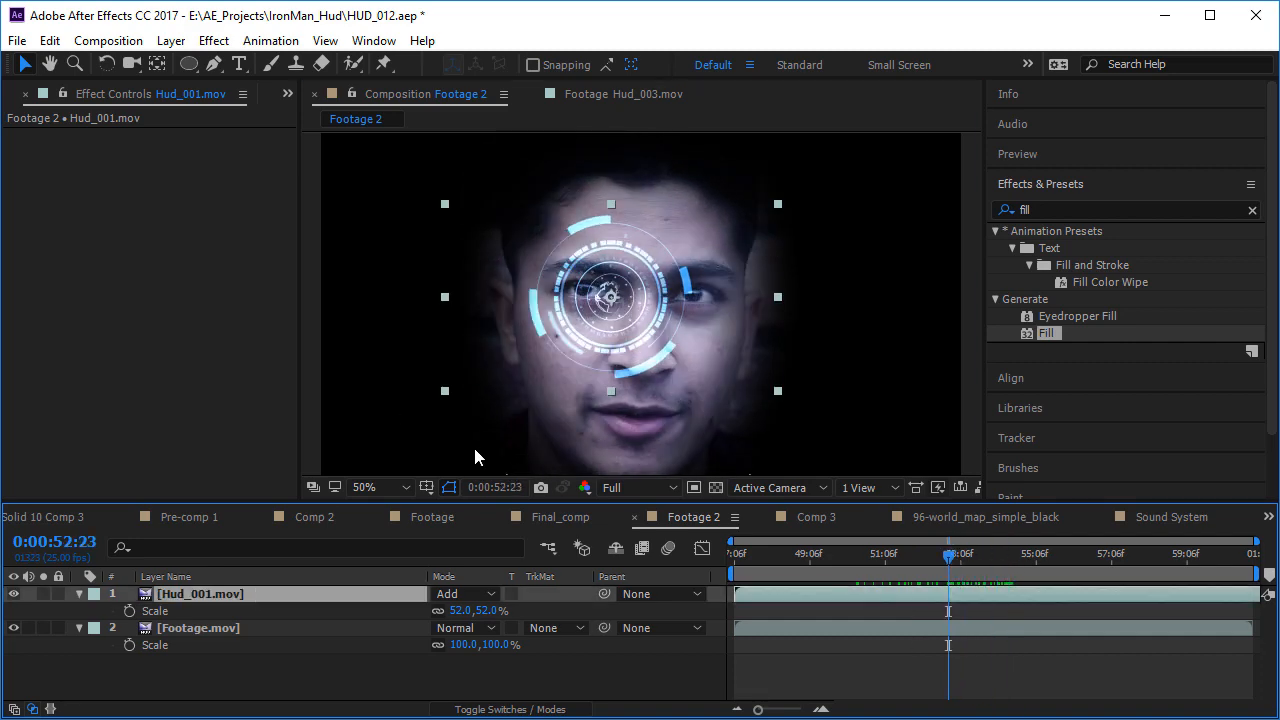
{"action": "key", "text": "ctrl+d"}
{"action": "left_click", "coordinate": [689, 366]}
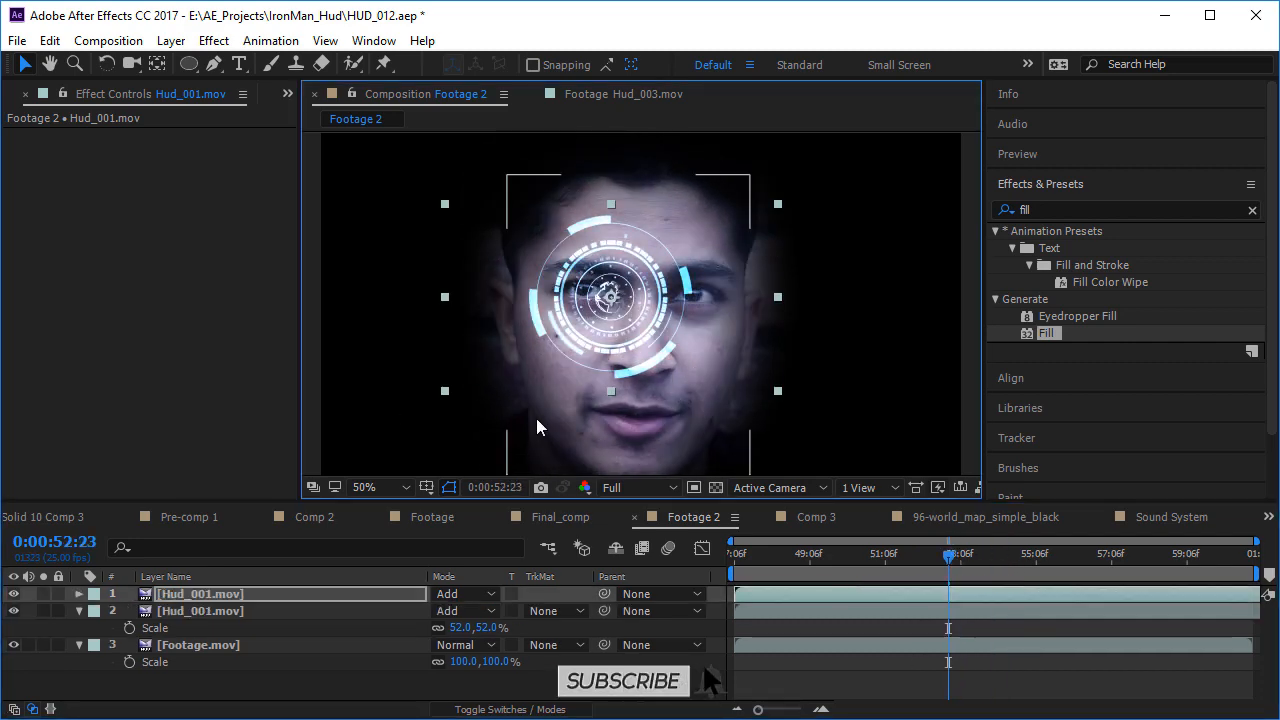
{"action": "scroll", "coordinate": [616, 370], "scroll_direction": "up", "scroll_amount": 1}
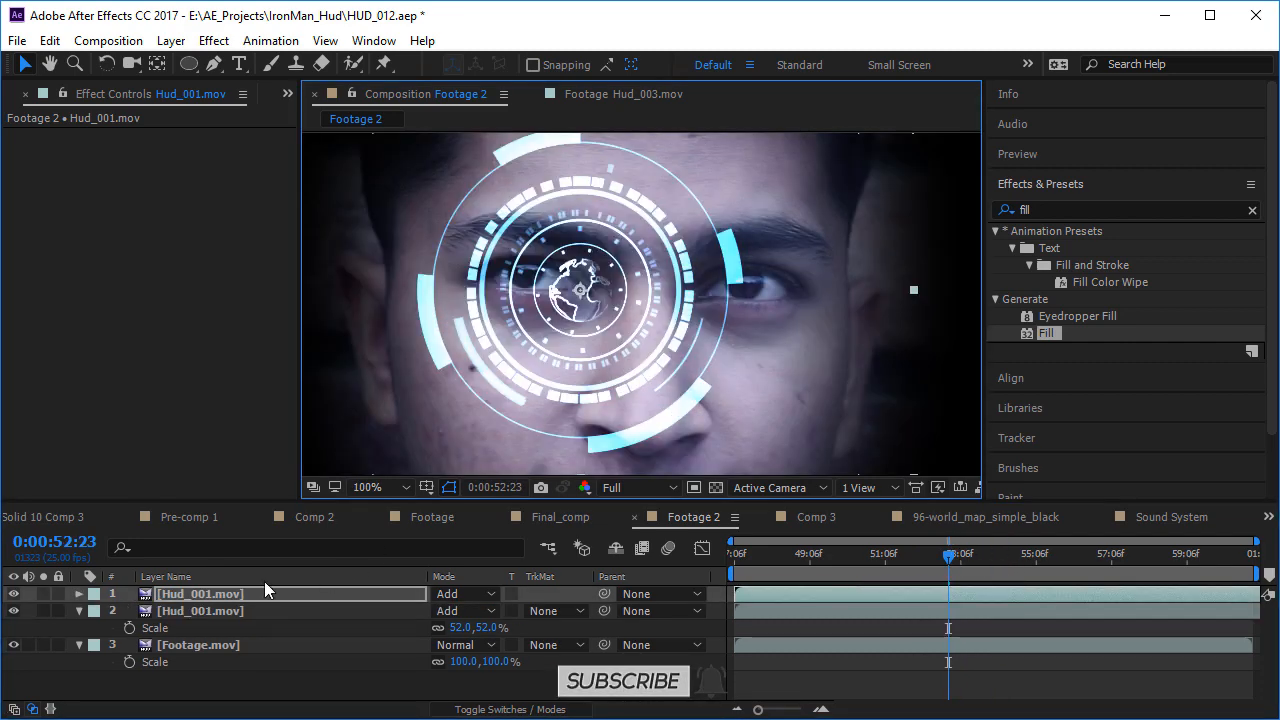
{"action": "key", "text": "p"}
{"action": "left_click", "coordinate": [204, 593]}
{"action": "key", "text": "a"}
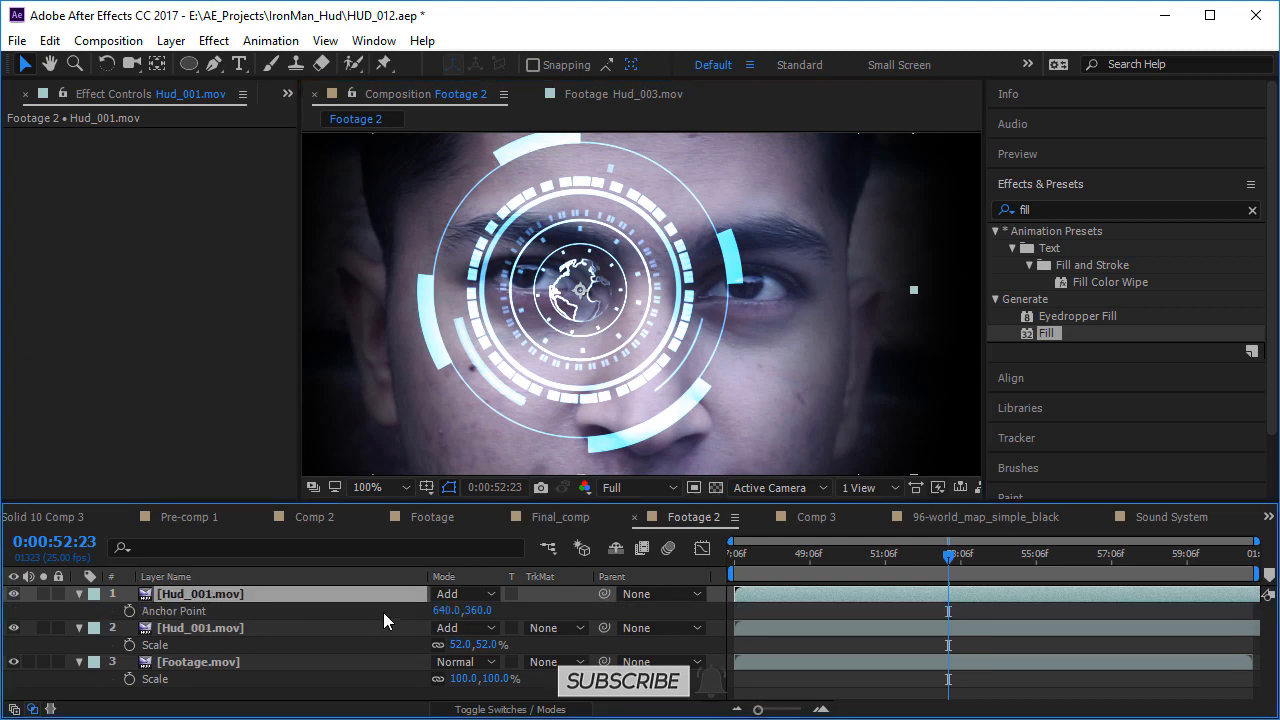
{"action": "left_click_drag", "start_coordinate": [440, 611], "coordinate": [205, 605]}
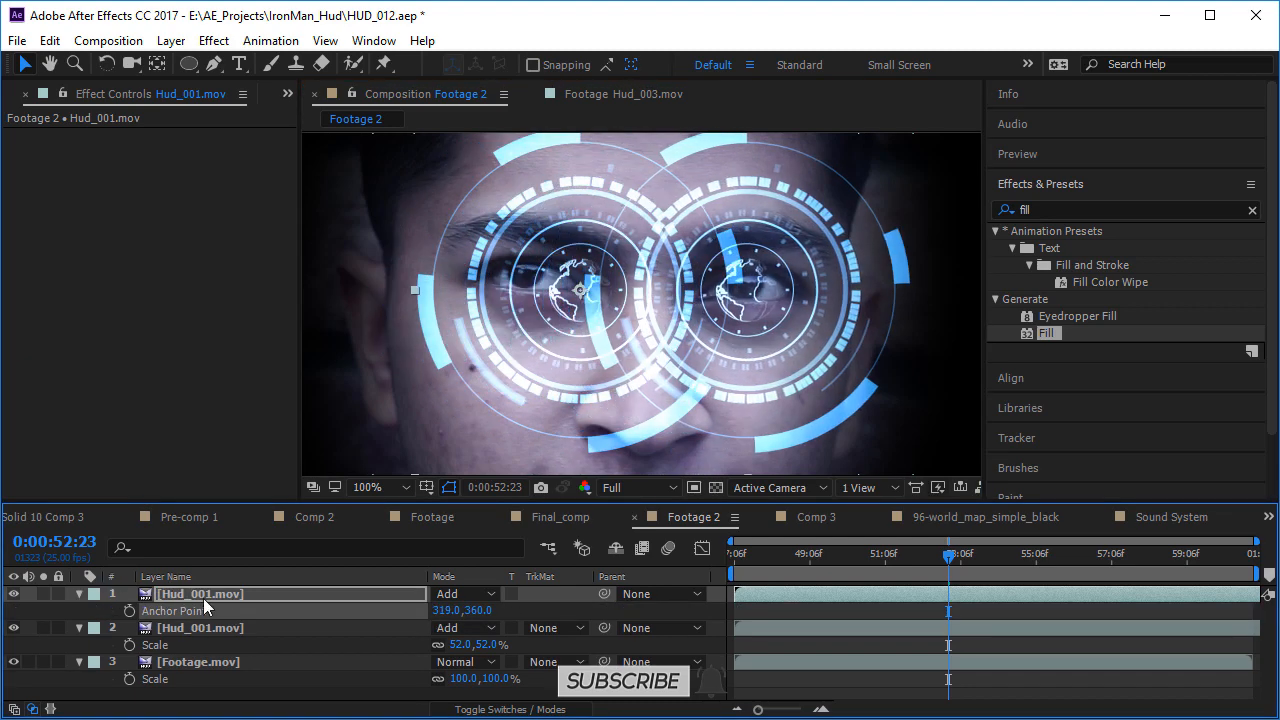
- Shrink the copied Hud_001.mov layer to about half its size and set its anchor point to -37, 360
{"action": "key", "text": "s"}
{"action": "left_click_drag", "start_coordinate": [462, 611], "coordinate": [280, 643]}
{"action": "key", "text": "a"}
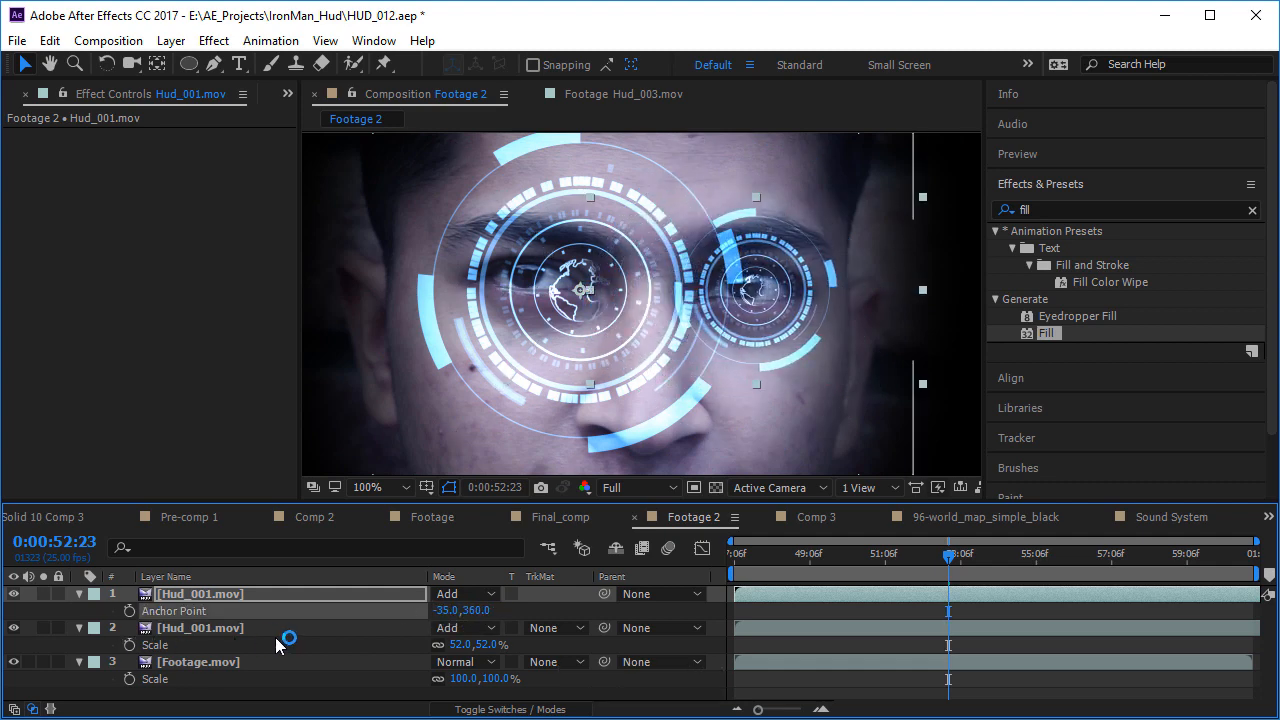
{"action": "left_click_drag", "start_coordinate": [447, 611], "coordinate": [445, 612]}
- Preview both eye overlays from 0:00:48:21 and inspect their alignment up close at 0:00:53:22 and 0:00:49:21
{"action": "left_click_drag", "start_coordinate": [831, 548], "coordinate": [795, 560]}
{"action": "scroll", "coordinate": [796, 290], "scroll_direction": "down", "scroll_amount": 2}
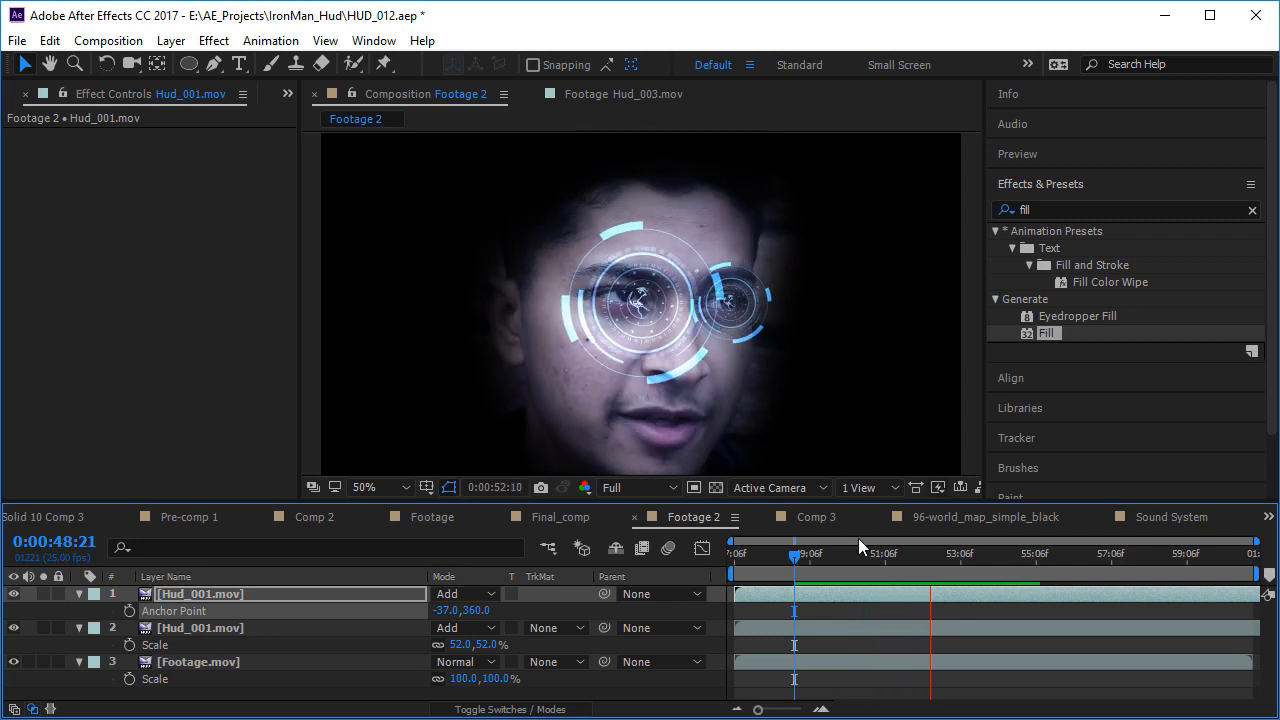
{"action": "left_click_drag", "start_coordinate": [876, 556], "coordinate": [985, 575]}
{"action": "scroll", "coordinate": [726, 335], "scroll_direction": "up", "scroll_amount": 1}
{"action": "key", "text": "space"}
{"action": "left_click_drag", "start_coordinate": [548, 296], "coordinate": [606, 278]}
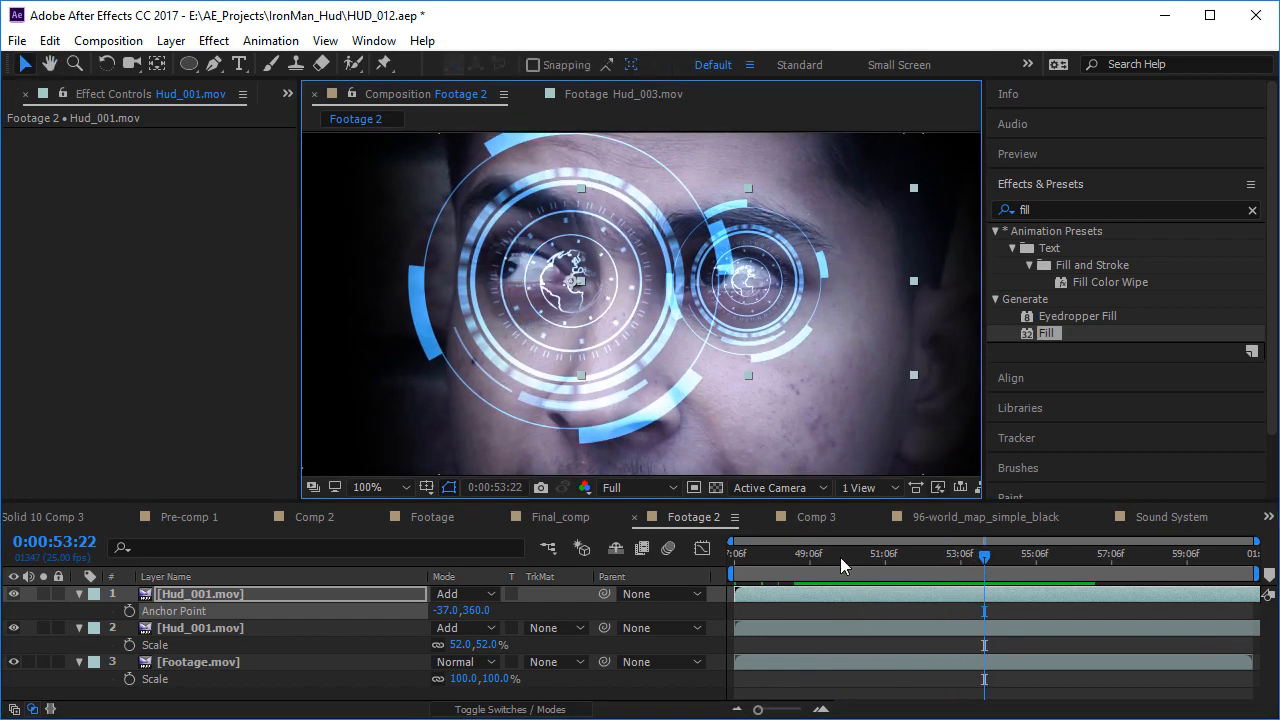
{"action": "mouse_move", "coordinate": [840, 557]}
{"action": "left_mouse_down"}
{"action": "mouse_move", "coordinate": [777, 560]}
{"action": "mouse_move", "coordinate": [866, 578]}
{"action": "mouse_move", "coordinate": [803, 575]}
{"action": "mouse_move", "coordinate": [855, 569]}
{"action": "mouse_move", "coordinate": [836, 582]}
{"action": "mouse_move", "coordinate": [844, 571]}
{"action": "mouse_move", "coordinate": [832, 570]}
{"action": "left_mouse_up"}
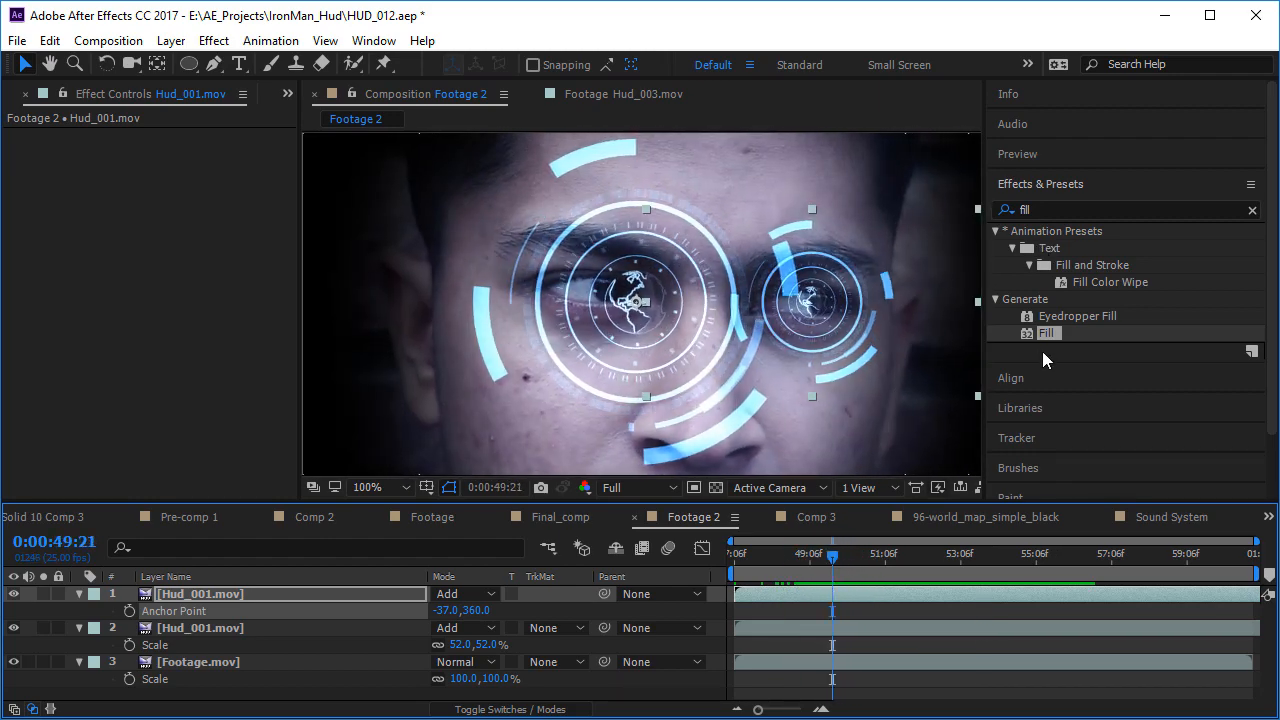
- Try a Fill effect in muted green on the smaller Hud_001.mov copy and remove the effect again
{"action": "double_click", "coordinate": [1049, 337]}
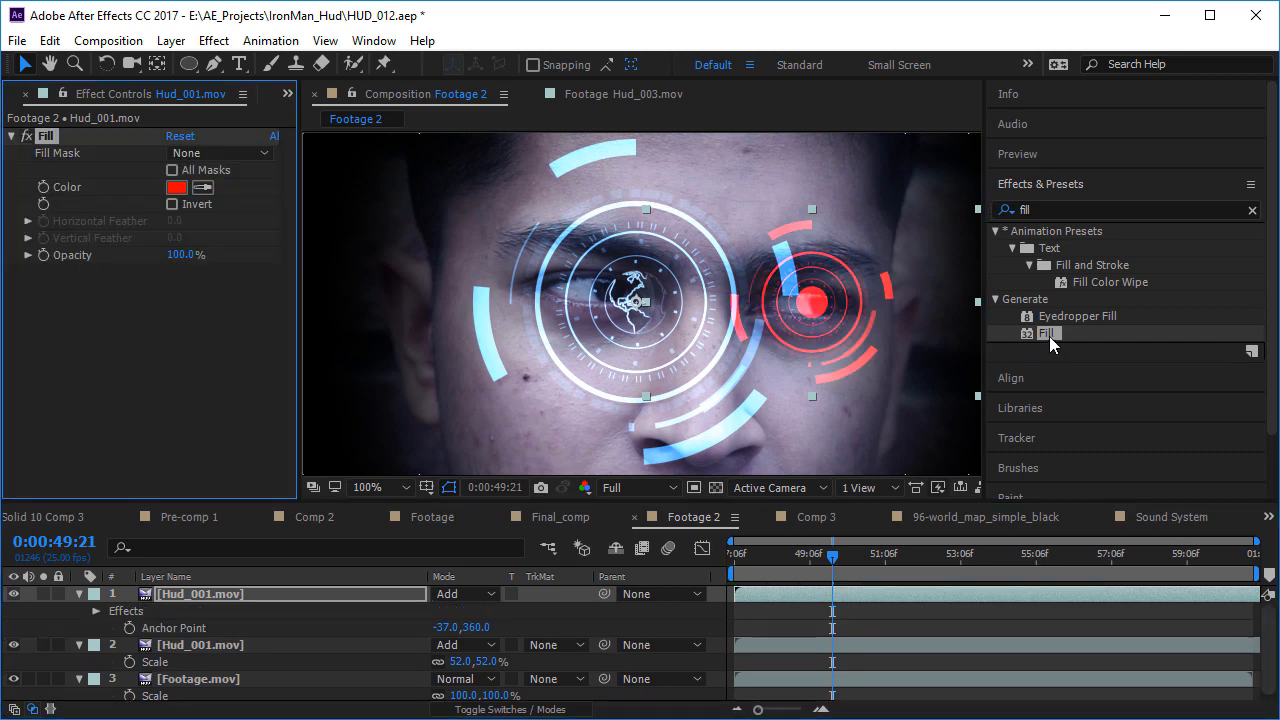
{"action": "left_click", "coordinate": [176, 187]}
{"action": "left_click_drag", "start_coordinate": [890, 440], "coordinate": [890, 472]}
{"action": "left_click", "coordinate": [725, 392]}
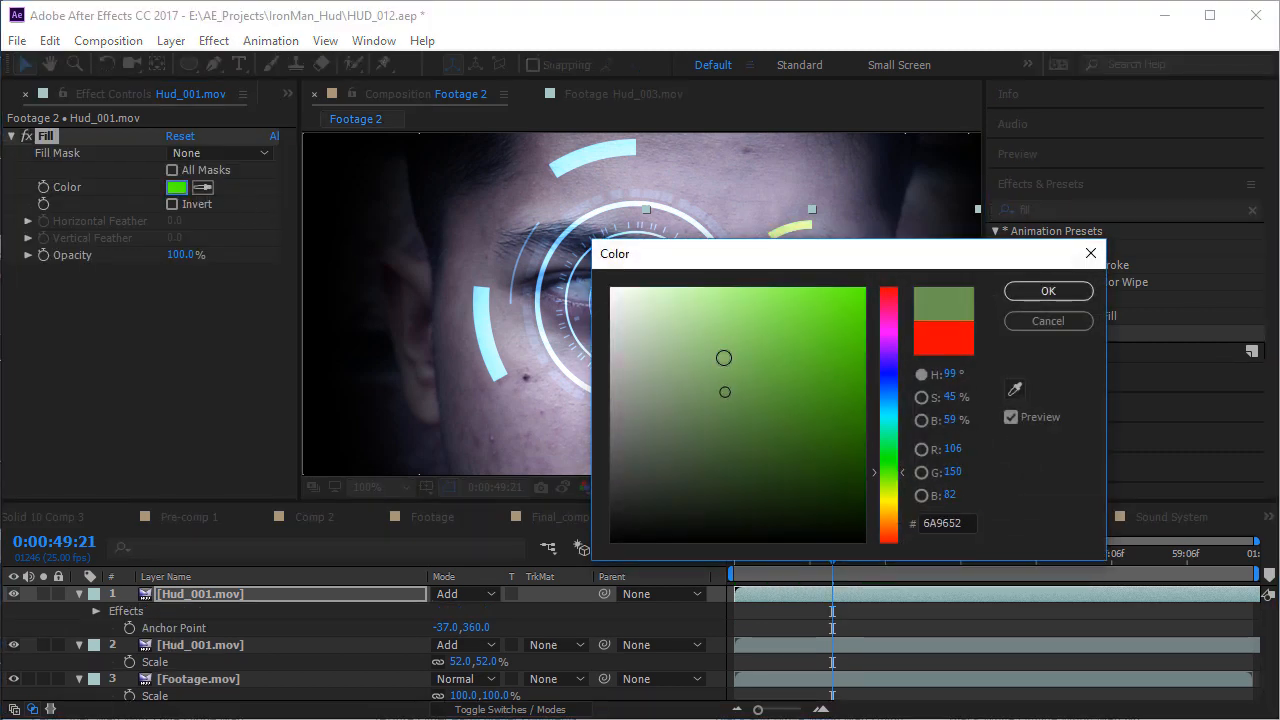
{"action": "mouse_move", "coordinate": [725, 392]}
{"action": "left_mouse_down"}
{"action": "mouse_move", "coordinate": [700, 397]}
{"action": "mouse_move", "coordinate": [728, 404]}
{"action": "left_mouse_up"}
{"action": "key", "text": "Return"}
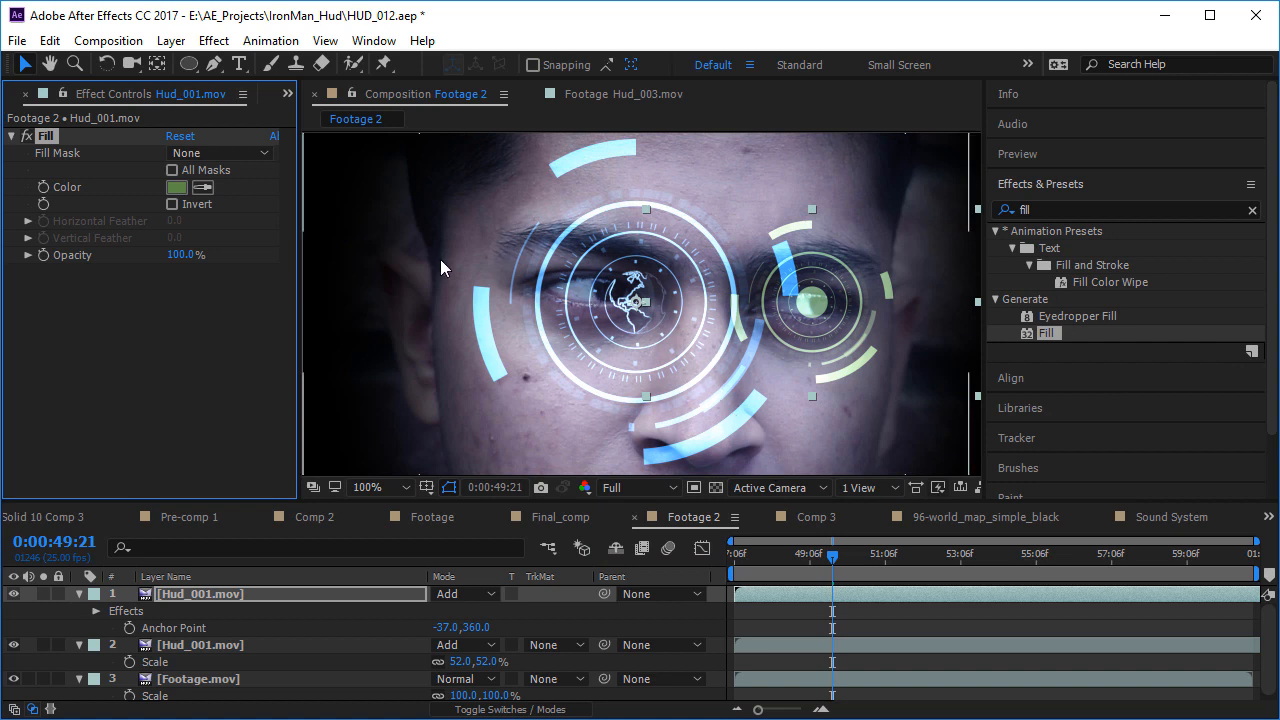
{"action": "left_click_drag", "start_coordinate": [158, 259], "coordinate": [194, 288]}
{"action": "key", "text": "Delete"}
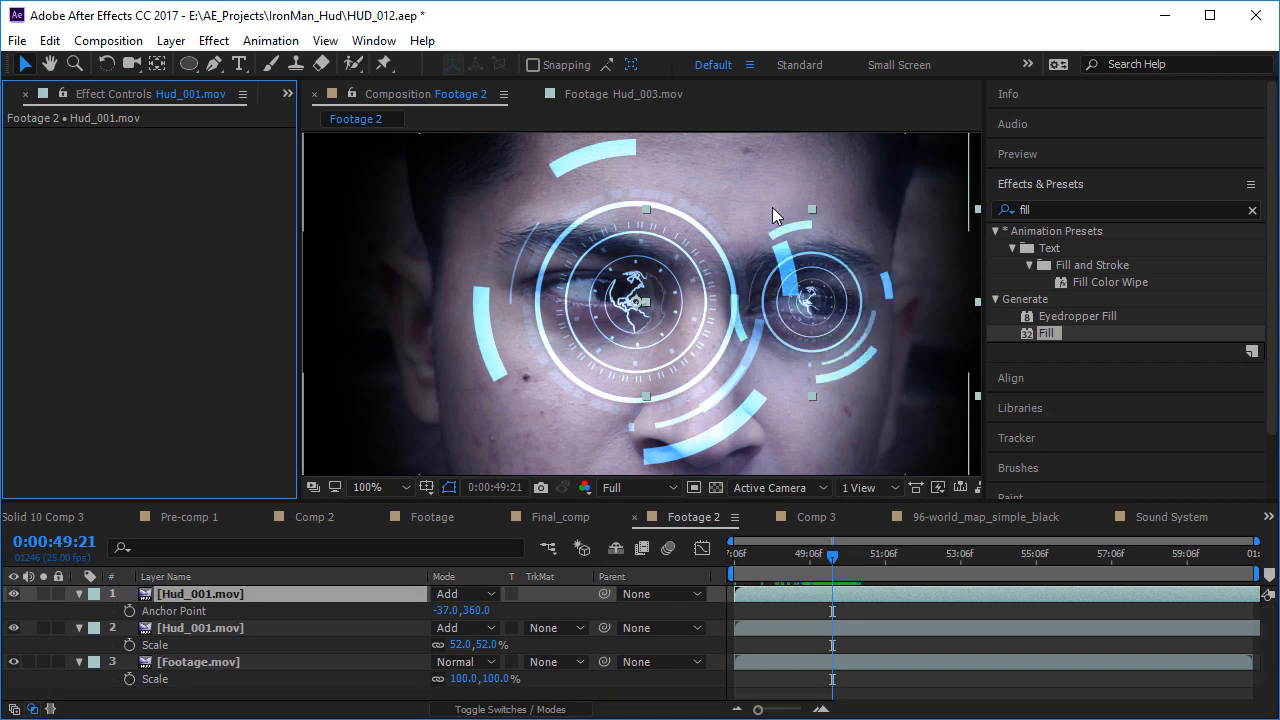
- Apply a Tint effect to the smaller Hud_001.mov copy with Map White To set to a soft green
{"action": "left_click", "coordinate": [1034, 210]}
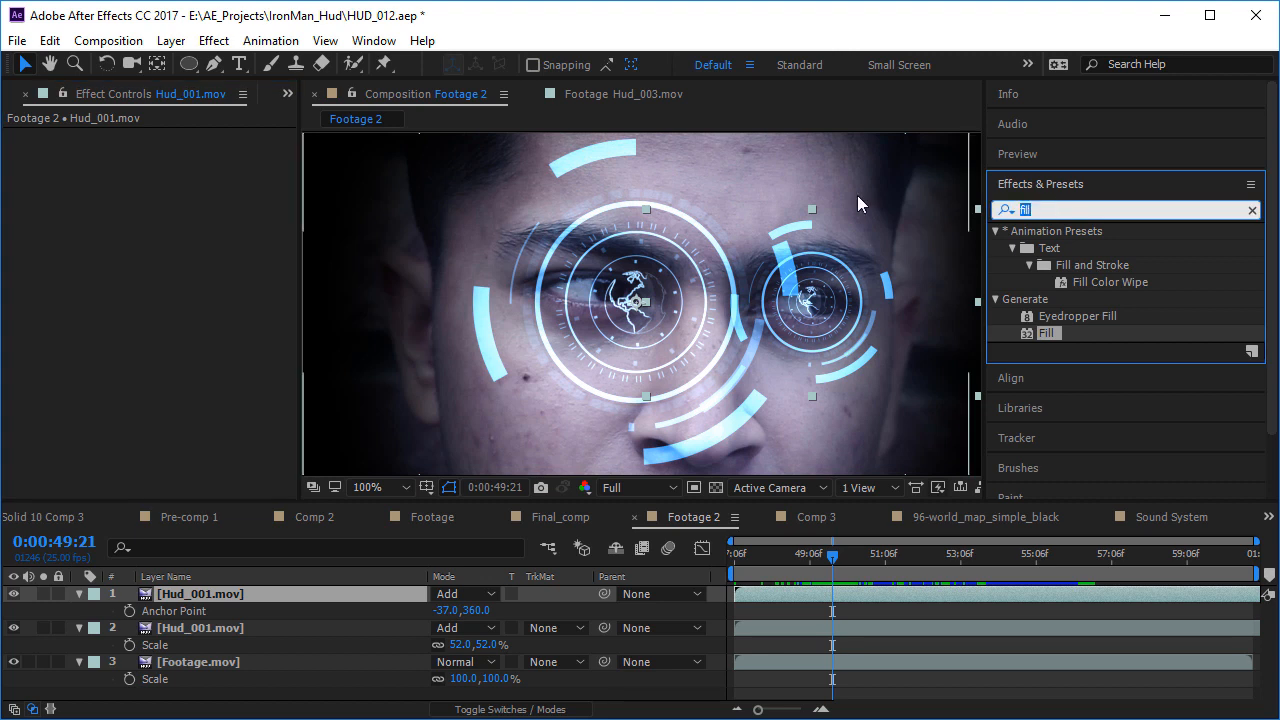
{"action": "type", "text": "tint"}
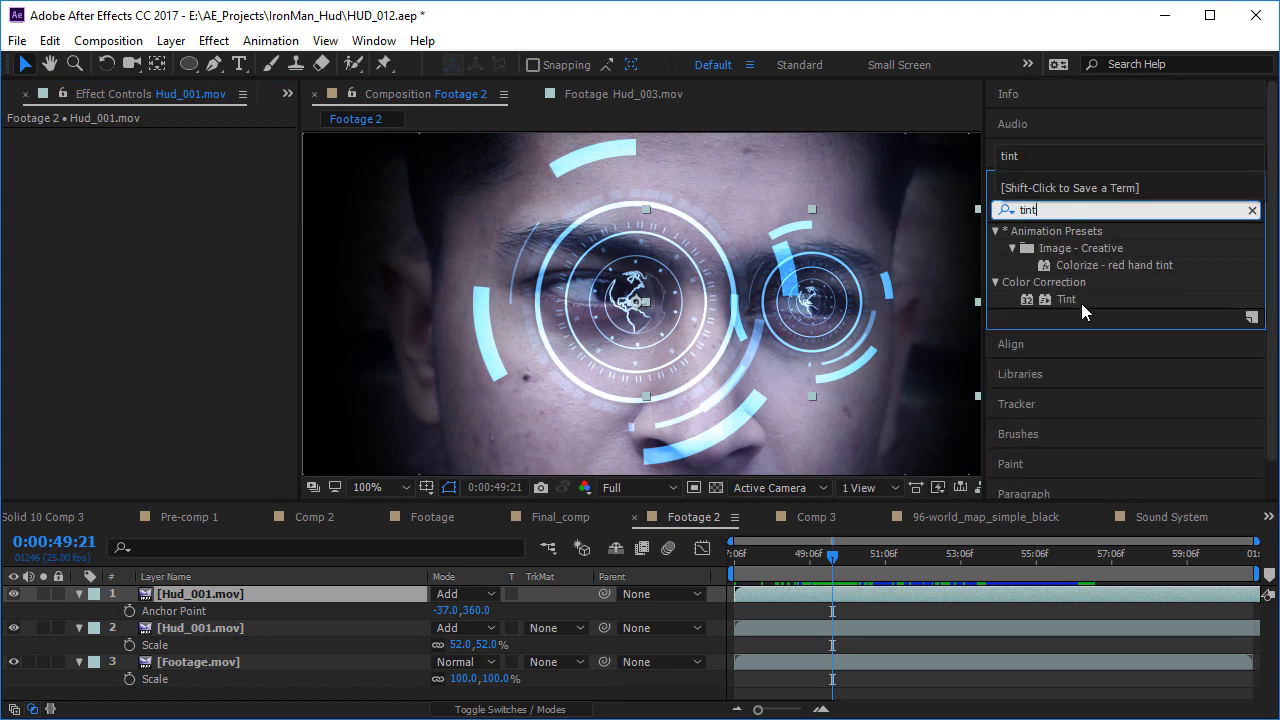
{"action": "double_click", "coordinate": [1072, 296]}
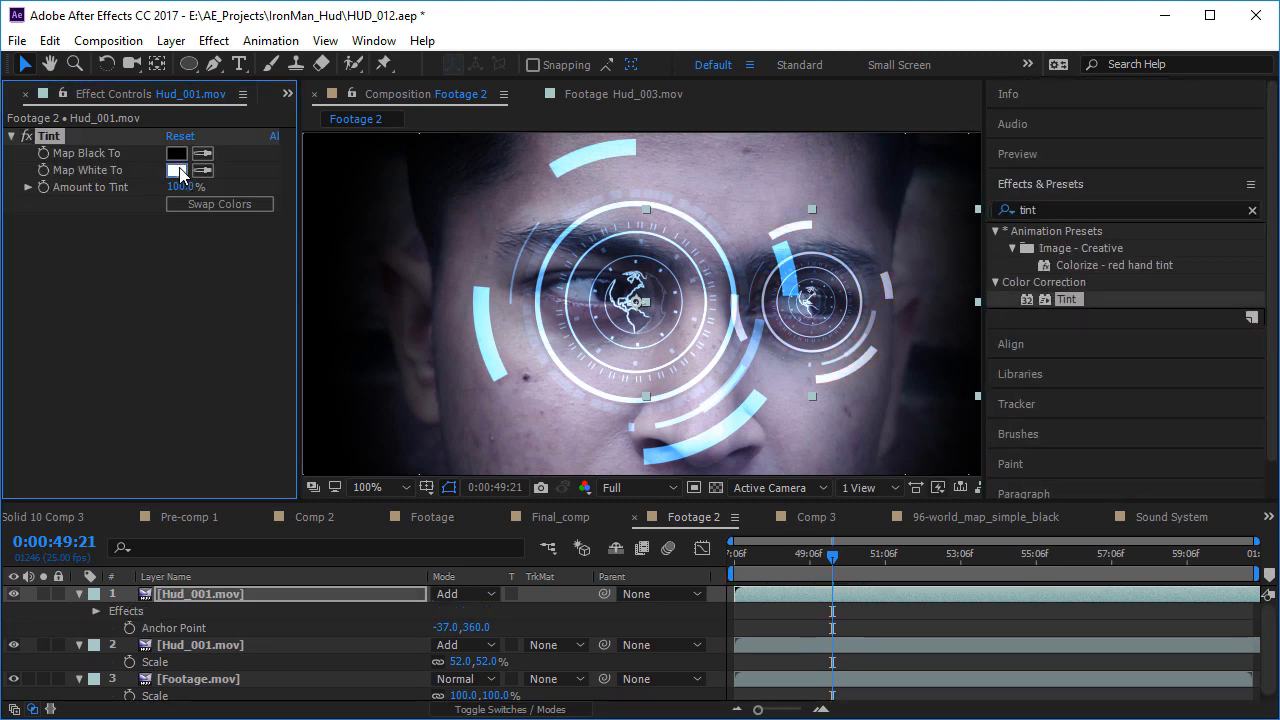
{"action": "left_click", "coordinate": [177, 170]}
{"action": "left_click", "coordinate": [890, 461]}
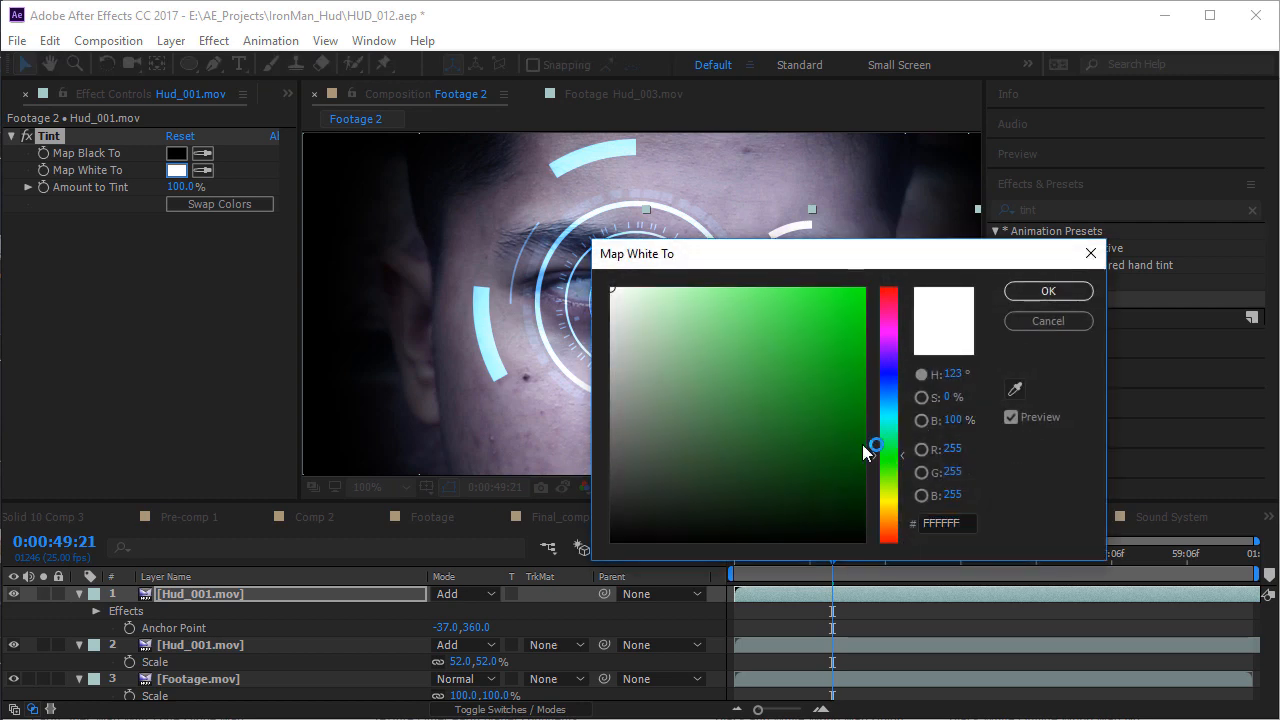
{"action": "left_click_drag", "start_coordinate": [750, 375], "coordinate": [698, 366]}
{"action": "key", "text": "Return"}
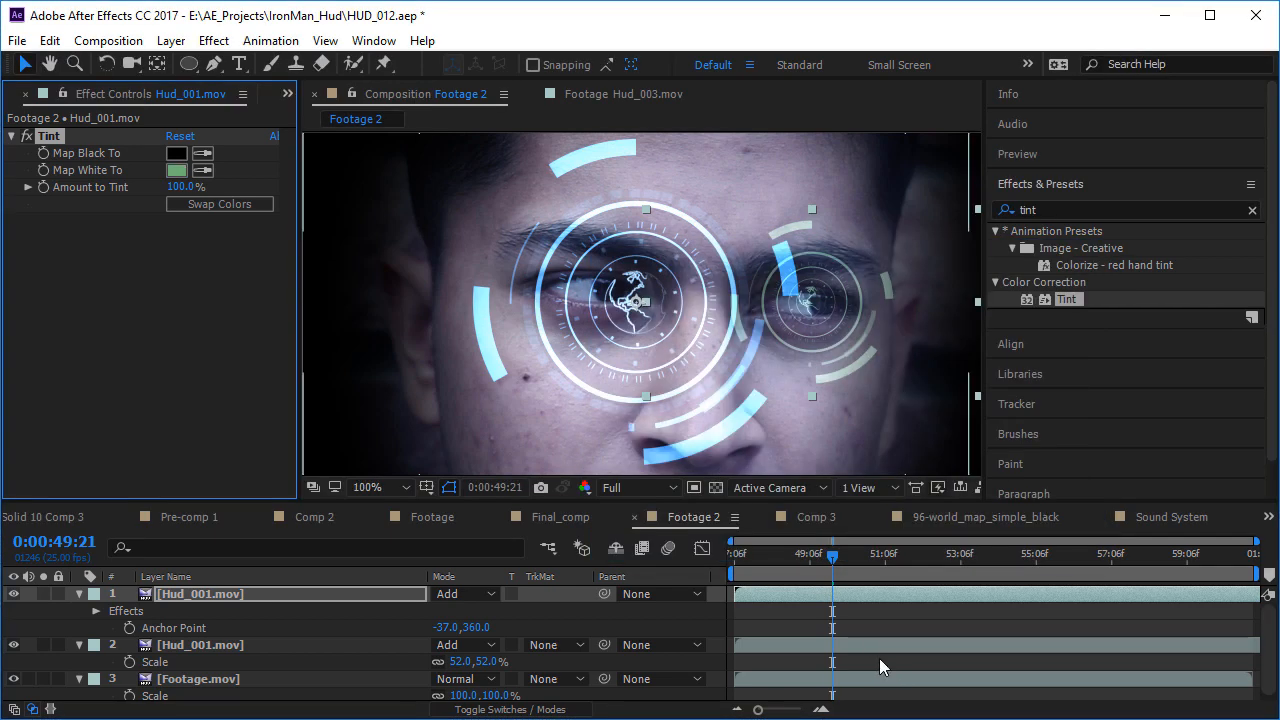
- Set the opacity of both Hud_001.mov layers to 75% at 0:00:53:04
{"action": "left_click_drag", "start_coordinate": [810, 565], "coordinate": [957, 573]}
{"action": "left_click", "coordinate": [175, 652]}
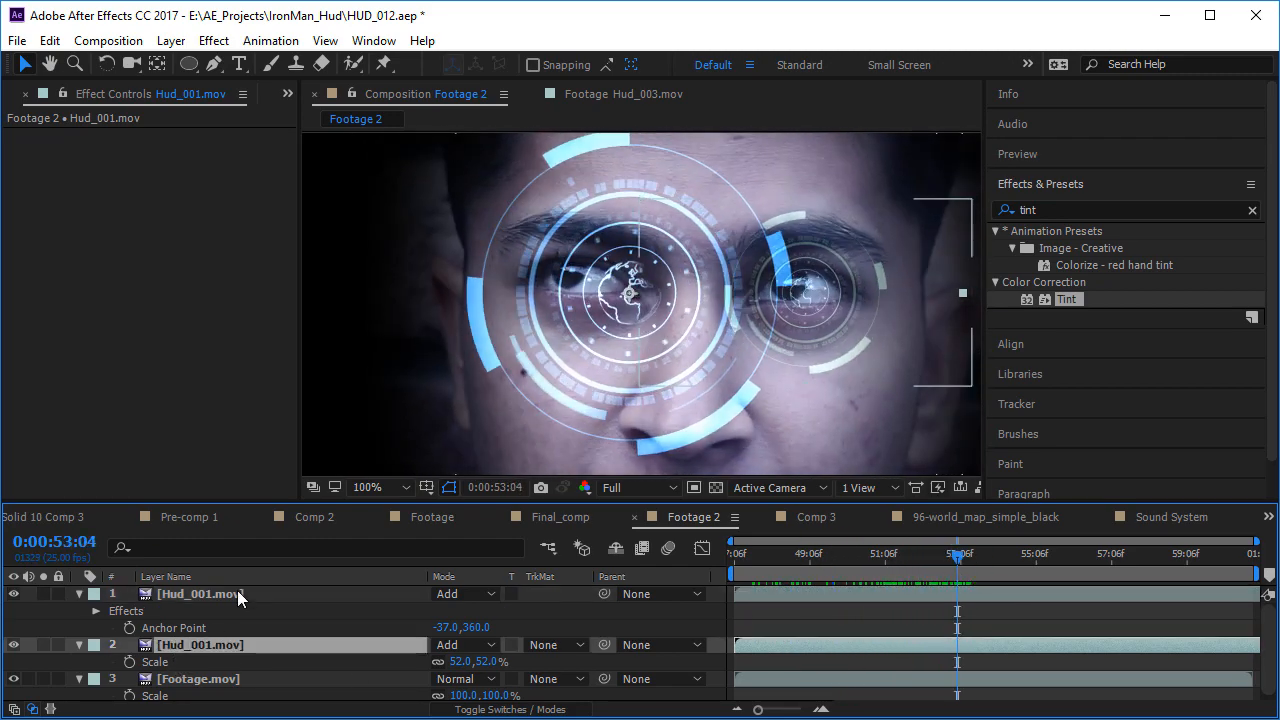
{"action": "left_click", "coordinate": [237, 590], "text": "shift"}
{"action": "key", "text": "t"}
{"action": "left_click", "coordinate": [446, 610]}
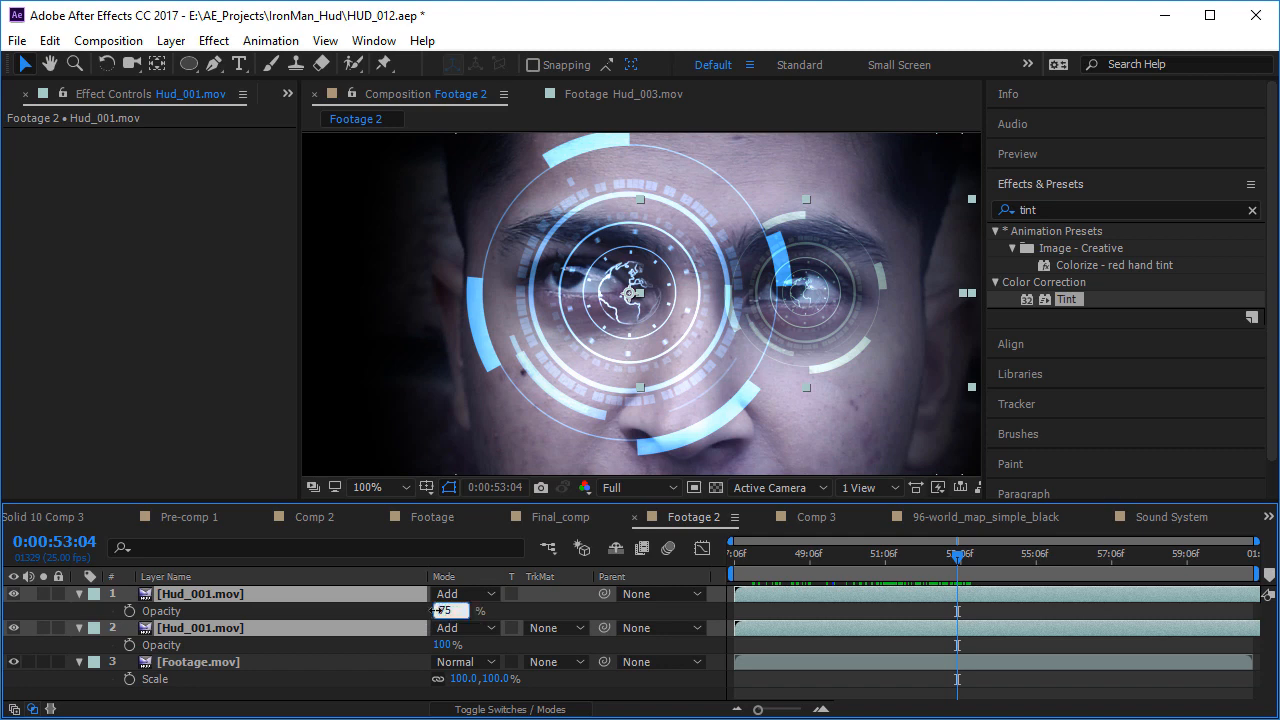
{"action": "type", "text": "75"}
{"action": "key", "text": "Return"}
{"action": "left_click", "coordinate": [750, 648]}
- Preview the semi-transparent eye overlays over the whole face and go to 0:00:52:22
{"action": "scroll", "coordinate": [697, 283], "scroll_direction": "down", "scroll_amount": 2}
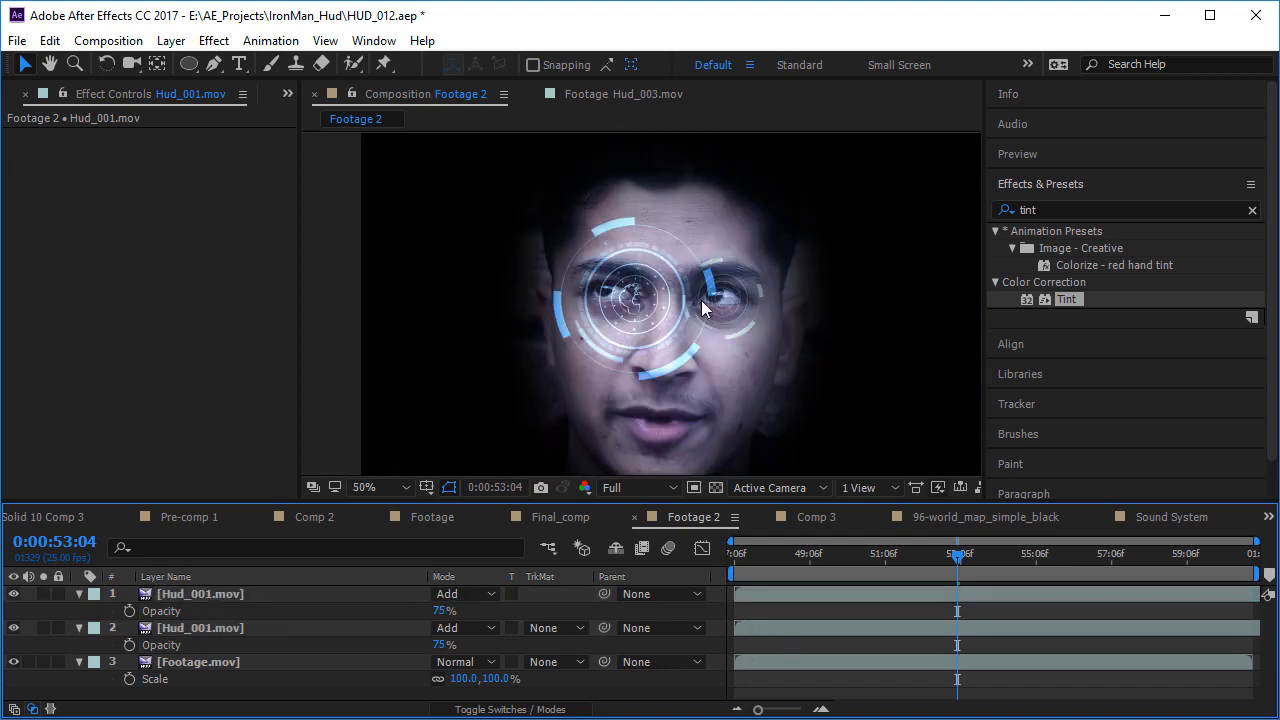
{"action": "key", "text": "space"}
{"action": "left_click_drag", "start_coordinate": [844, 552], "coordinate": [947, 590]}
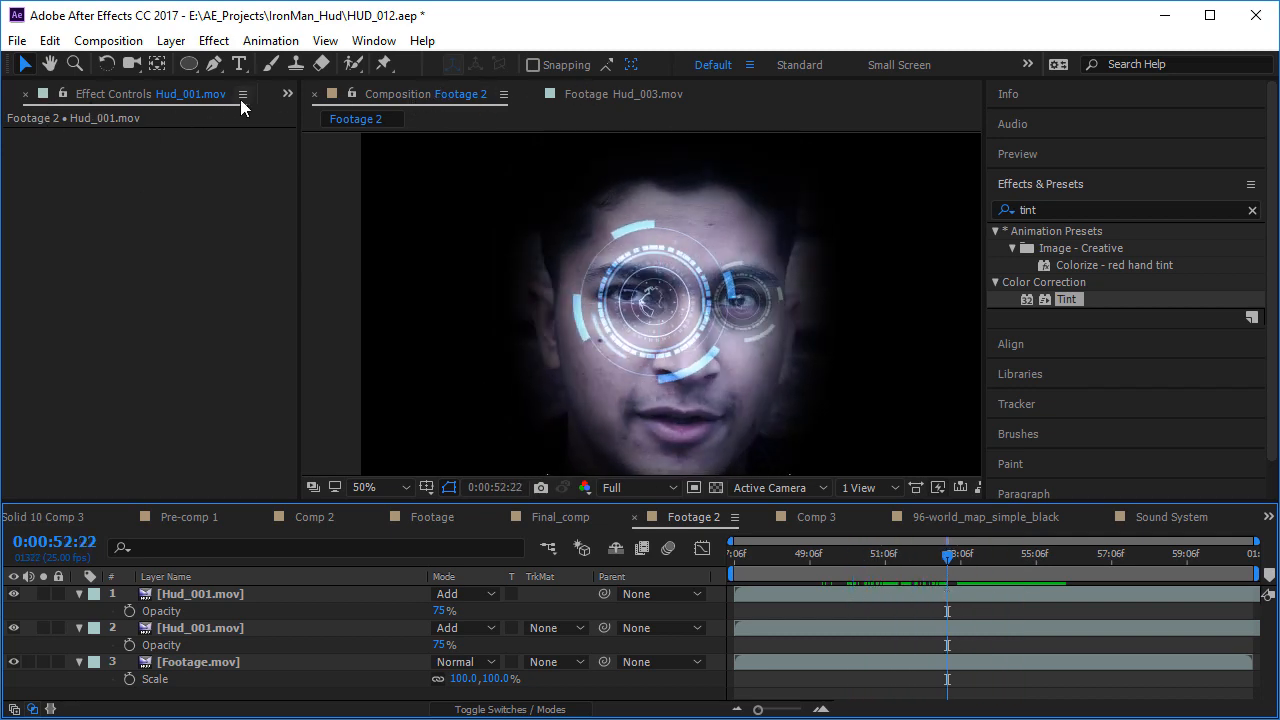
- View Hud_002.mov from the project's Elements folder and add it to Footage 2 as the top layer
{"action": "left_click", "coordinate": [287, 94]}
{"action": "left_click", "coordinate": [330, 118]}
{"action": "left_click", "coordinate": [112, 370]}
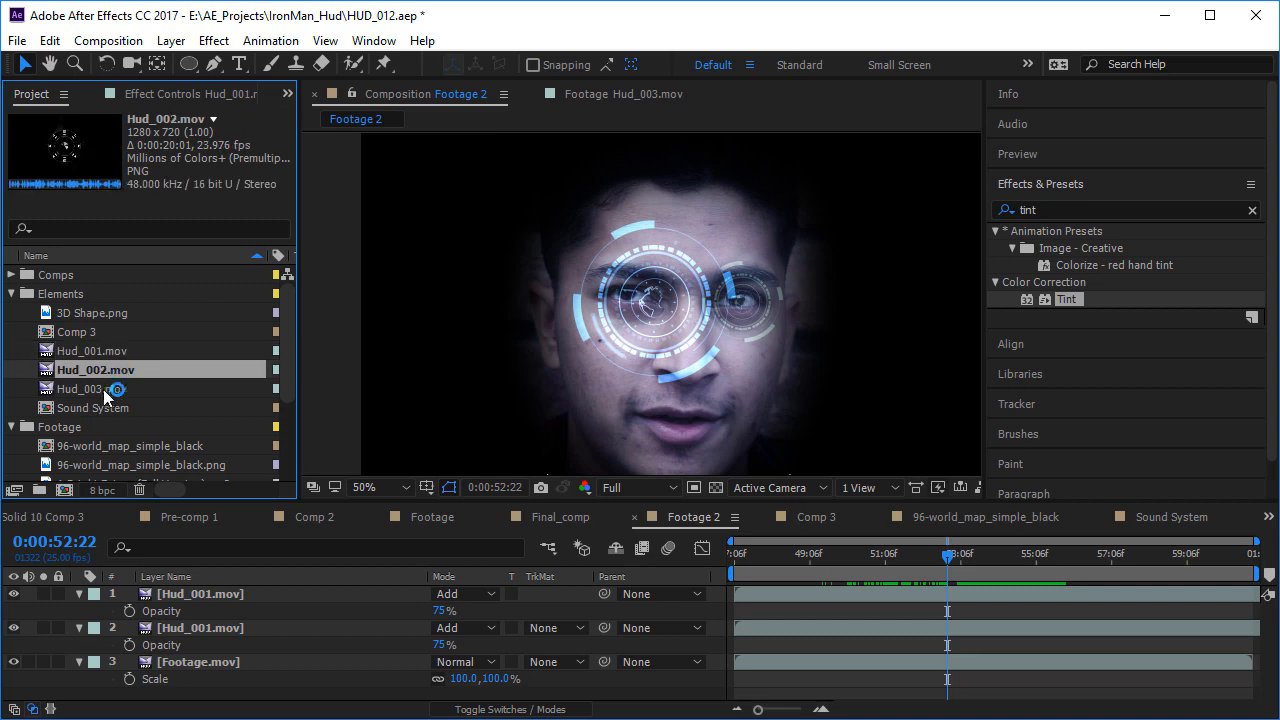
{"action": "double_click", "coordinate": [103, 369]}
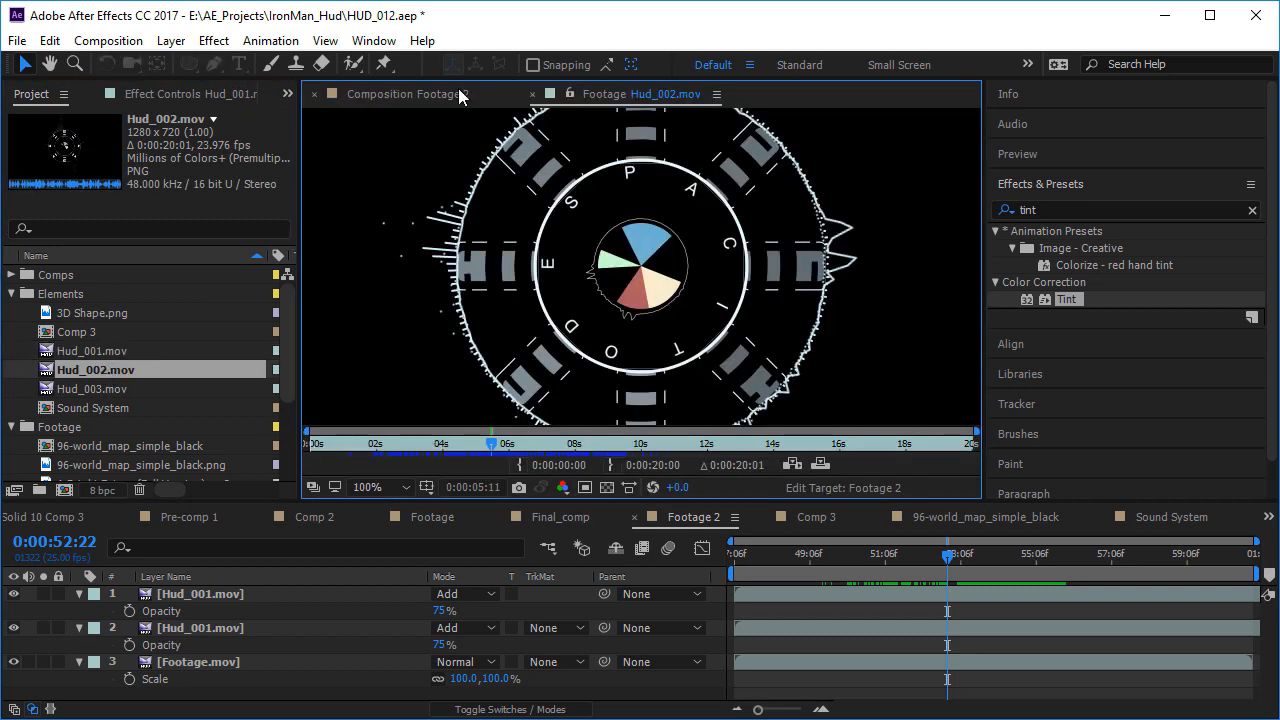
{"action": "left_click", "coordinate": [439, 95]}
{"action": "left_click_drag", "start_coordinate": [109, 365], "coordinate": [200, 588]}
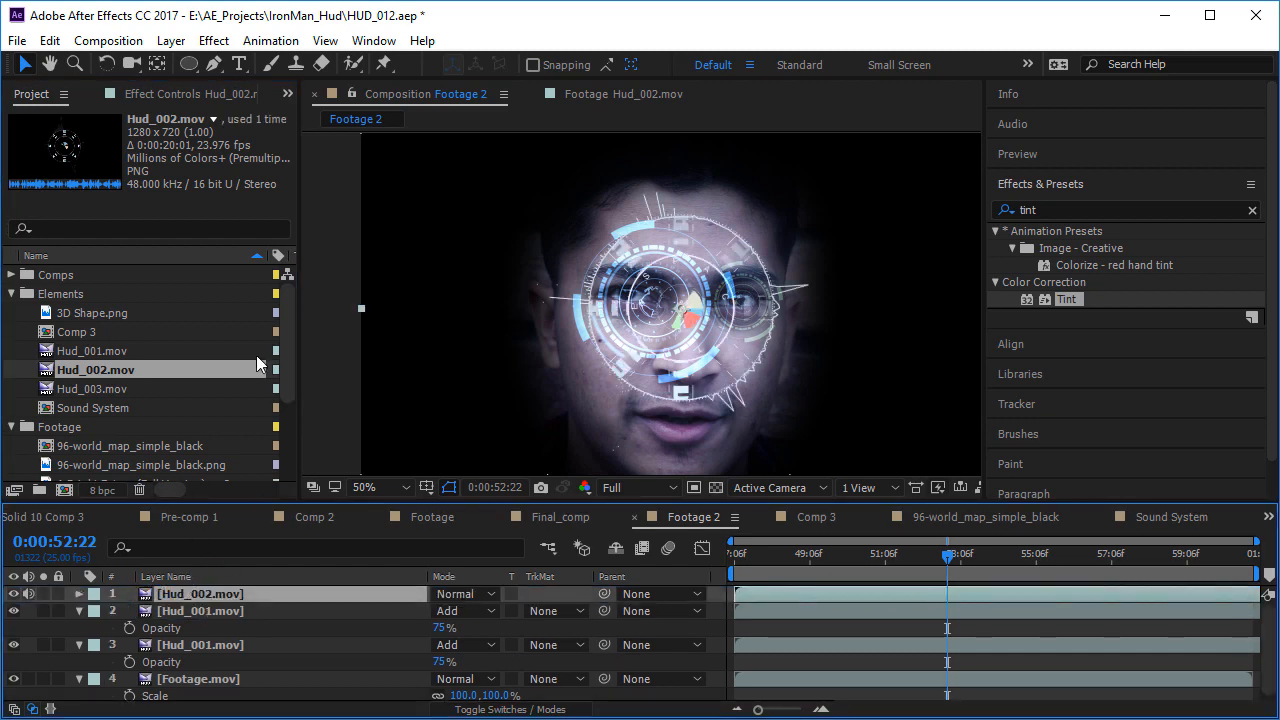
- Examine the finished FinalComp as a reference for the overlay placement and return to the Footage 2 composition
{"action": "scroll", "coordinate": [155, 417], "scroll_direction": "down", "scroll_amount": 4}
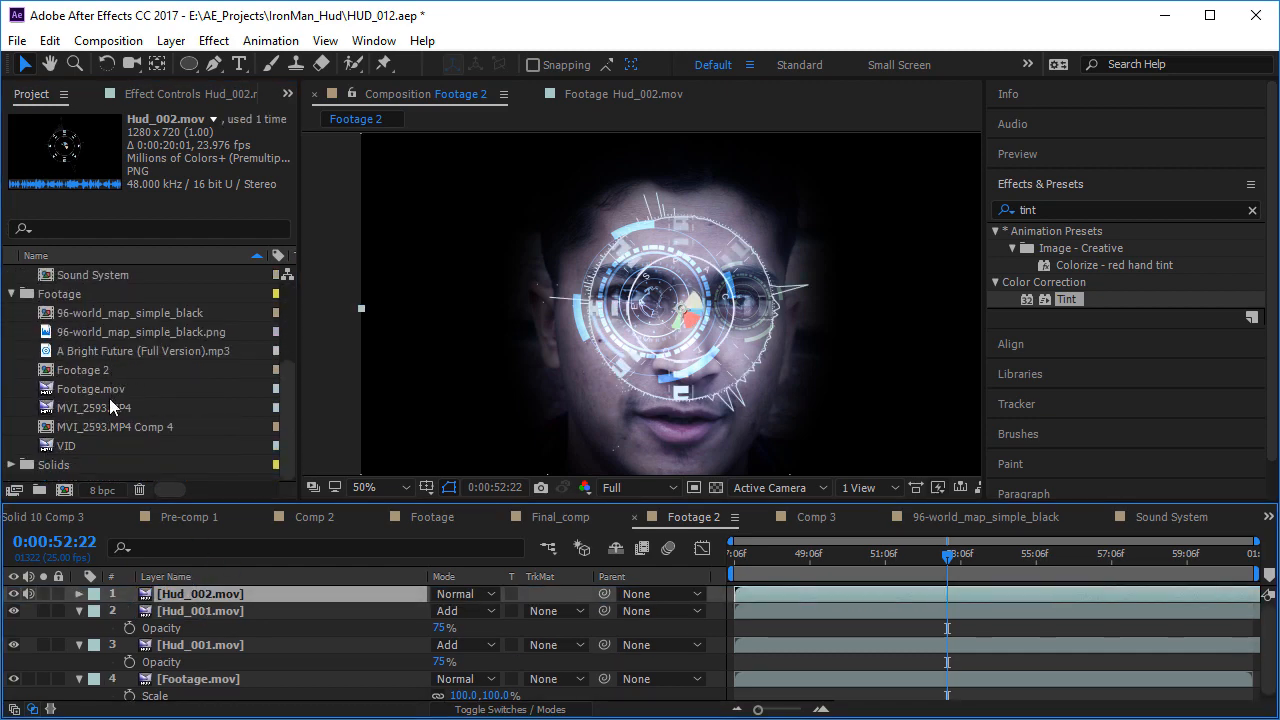
{"action": "scroll", "coordinate": [109, 398], "scroll_direction": "up", "scroll_amount": 4}
{"action": "left_click", "coordinate": [540, 520]}
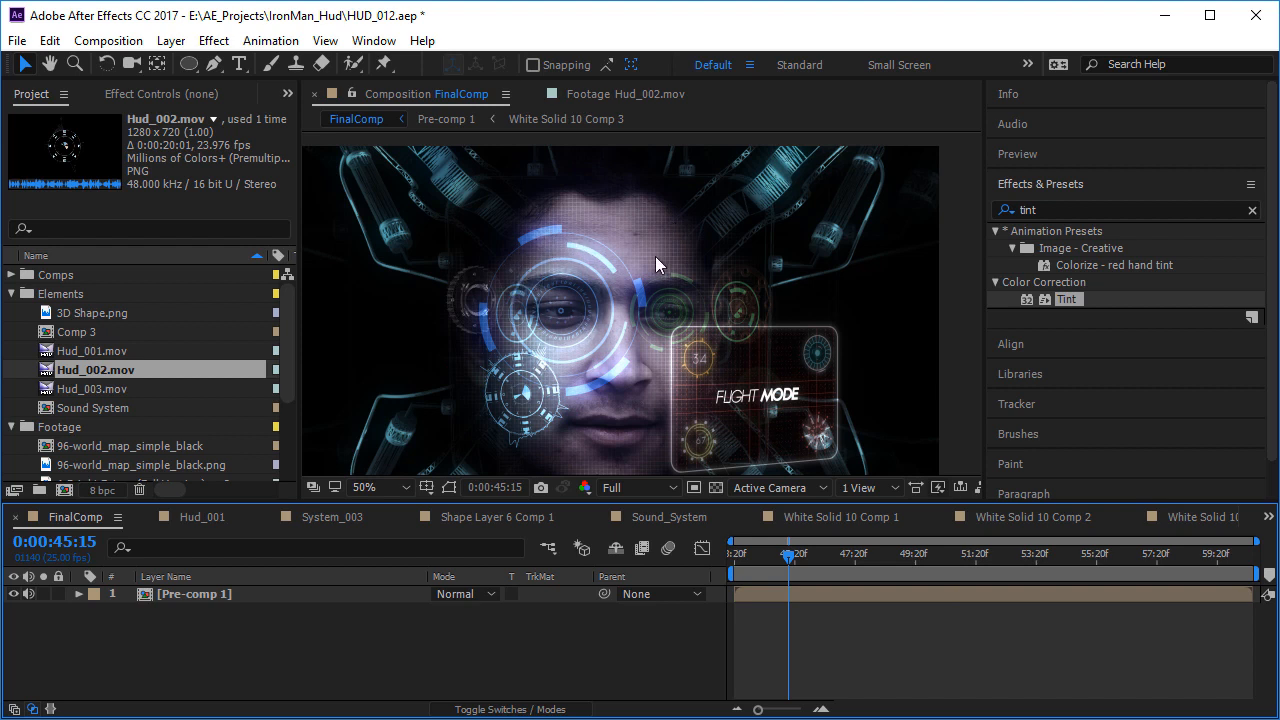
{"action": "left_click", "coordinate": [1267, 521]}
{"action": "left_click", "coordinate": [1278, 690]}
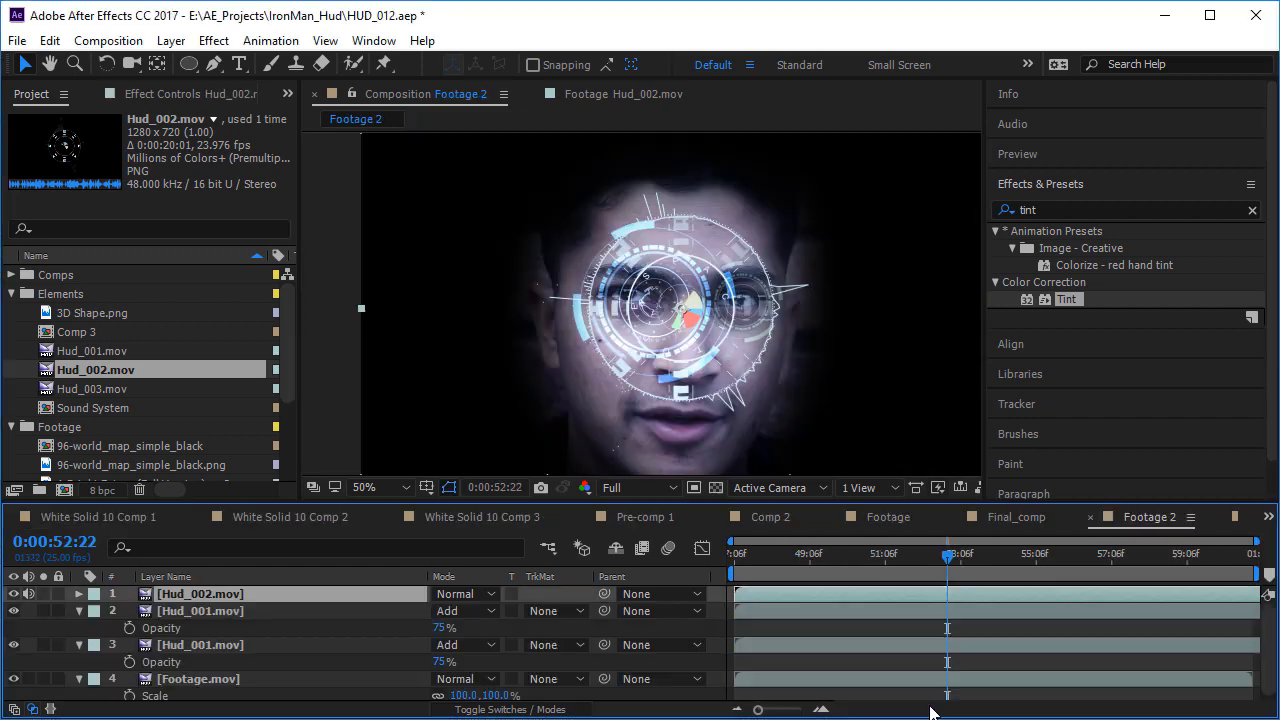
- Scale the Hud_002.mov layer down to 52% at 0:00:51:11
{"action": "left_click_drag", "start_coordinate": [845, 556], "coordinate": [892, 559]}
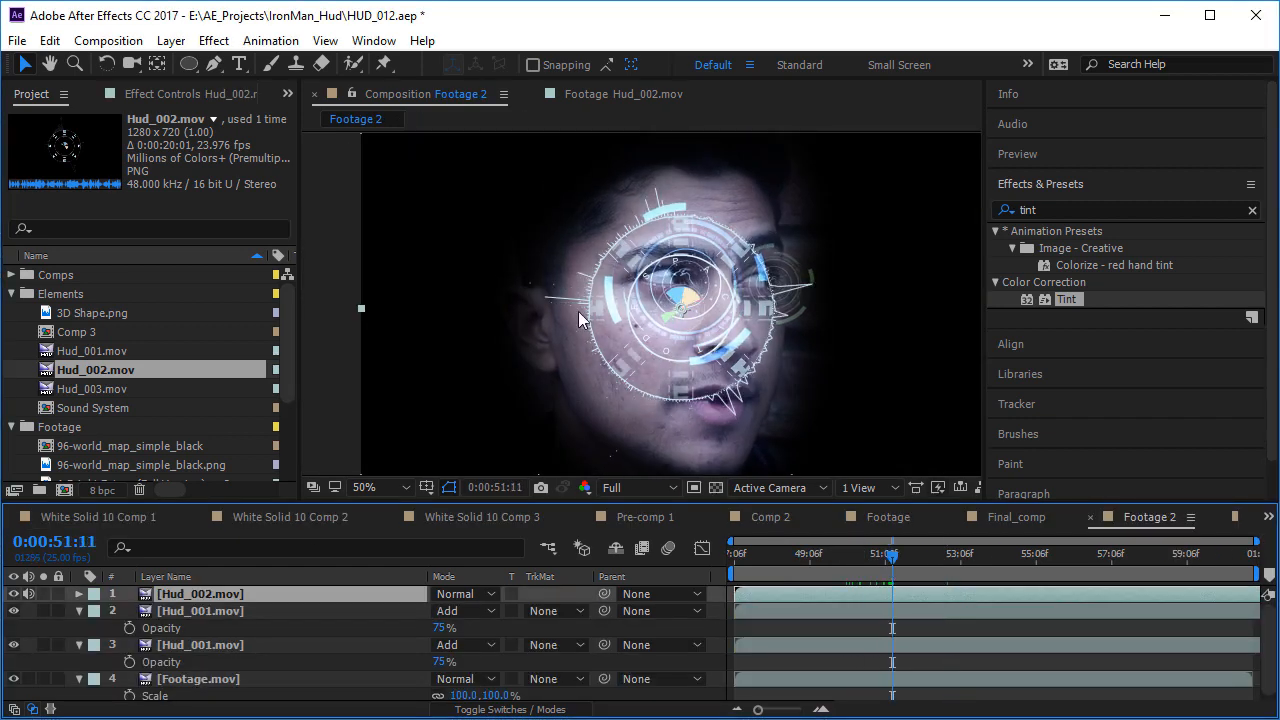
{"action": "key", "text": "s"}
{"action": "left_click_drag", "start_coordinate": [463, 620], "coordinate": [415, 620]}
- Show the effects of the Footage.mov layer and collapse its Face Track Points effect
{"action": "scroll", "coordinate": [240, 673], "scroll_direction": "down", "scroll_amount": 1}
{"action": "left_click", "coordinate": [224, 675]}
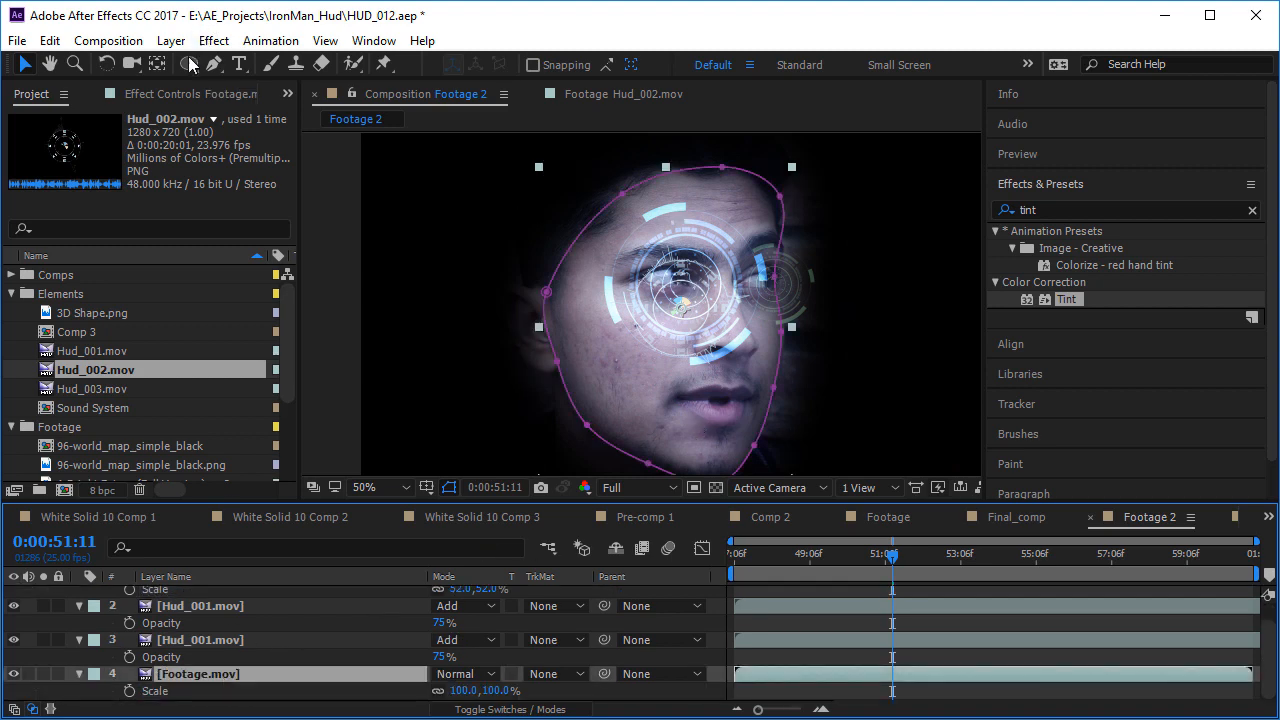
{"action": "left_click", "coordinate": [182, 93]}
{"action": "left_click", "coordinate": [12, 137]}
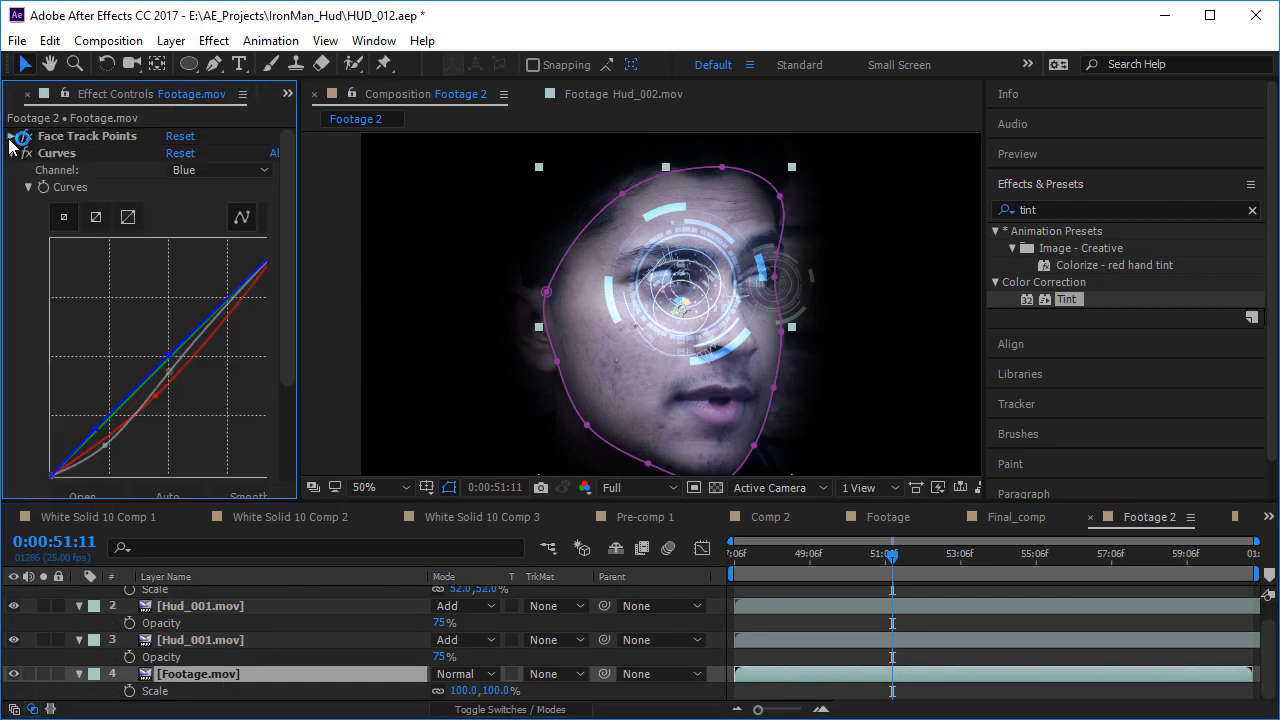
- Try resetting the Curves effect on Footage.mov and undo the reset
{"action": "left_click", "coordinate": [180, 153]}
{"action": "left_click", "coordinate": [205, 171]}
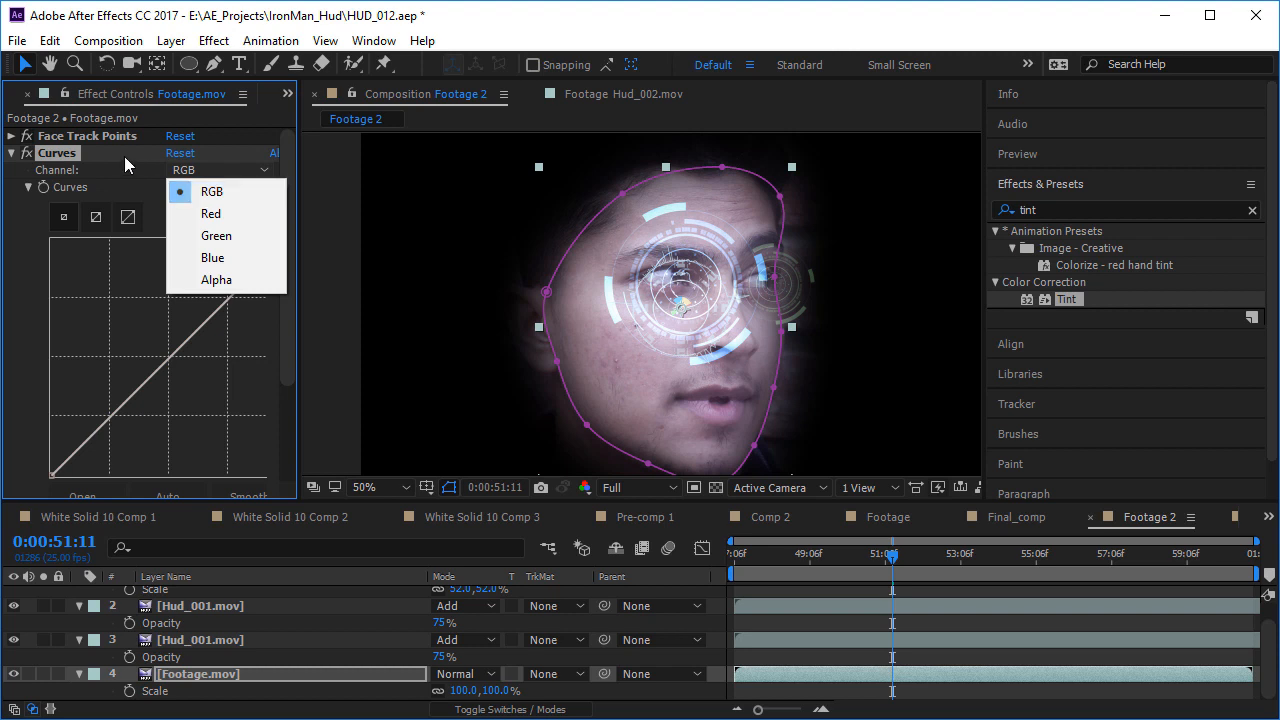
{"action": "left_click", "coordinate": [120, 168]}
{"action": "key", "text": "ctrl+z"}
- Lower the midtone and shadow points of the Footage.mov RGB curve to darken the face, and check it at 0:00:49:24
{"action": "left_click", "coordinate": [203, 169]}
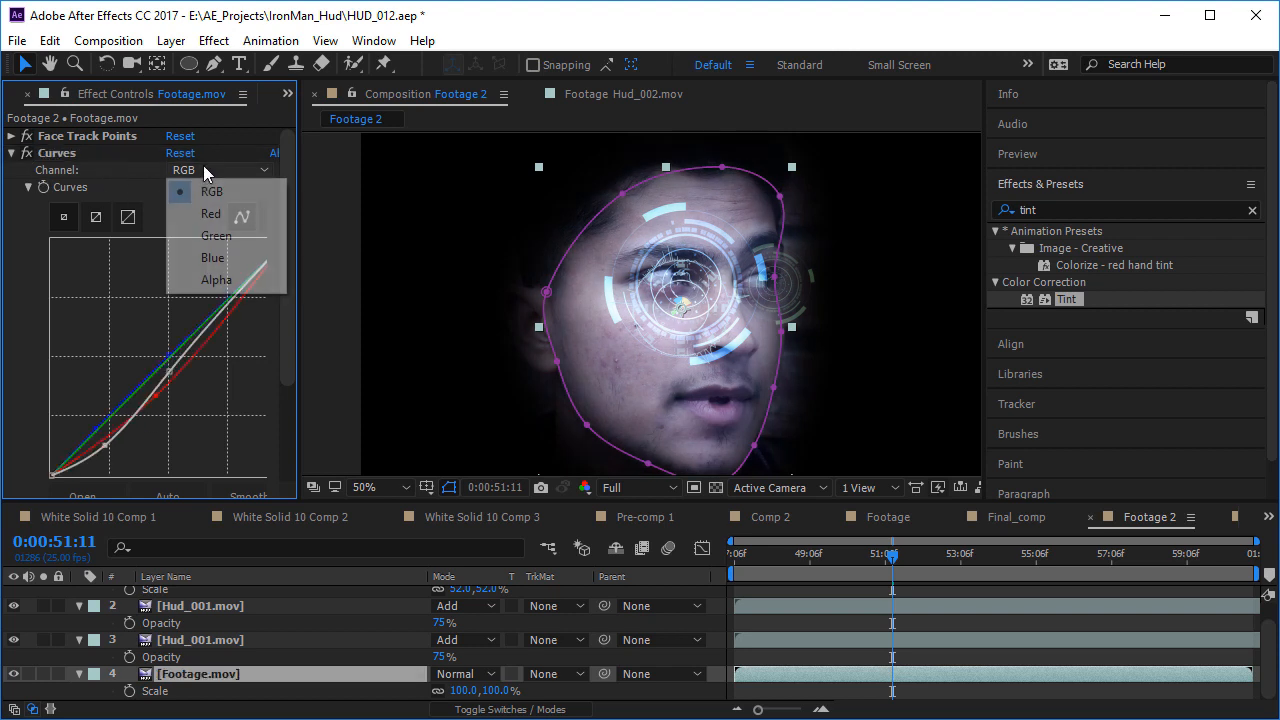
{"action": "left_click", "coordinate": [204, 189]}
{"action": "left_click_drag", "start_coordinate": [170, 372], "coordinate": [179, 378]}
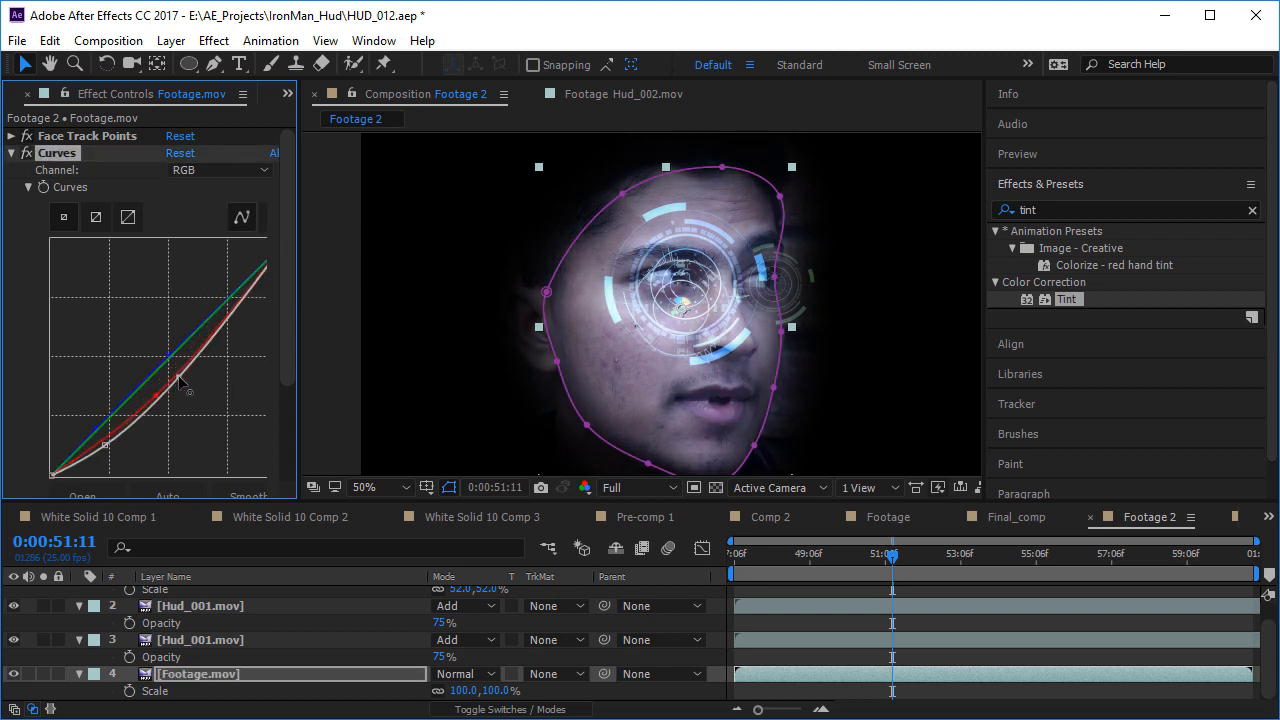
{"action": "left_click_drag", "start_coordinate": [104, 443], "coordinate": [111, 459]}
{"action": "left_click_drag", "start_coordinate": [806, 566], "coordinate": [838, 568]}
{"action": "scroll", "coordinate": [760, 270], "scroll_direction": "up", "scroll_amount": 2}
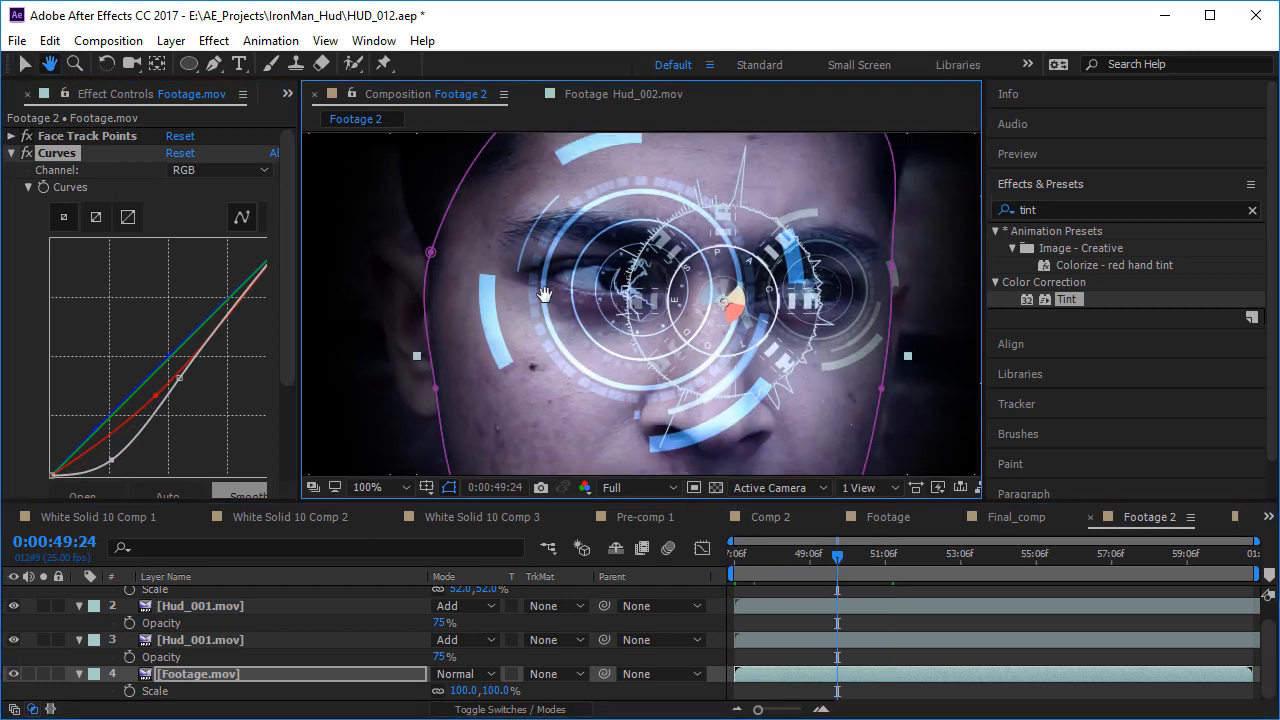
- Move the Hud_002.mov layer onto the cheek below the larger eye overlay and scale it to 35%
{"action": "scroll", "coordinate": [261, 599], "scroll_direction": "up", "scroll_amount": 2}
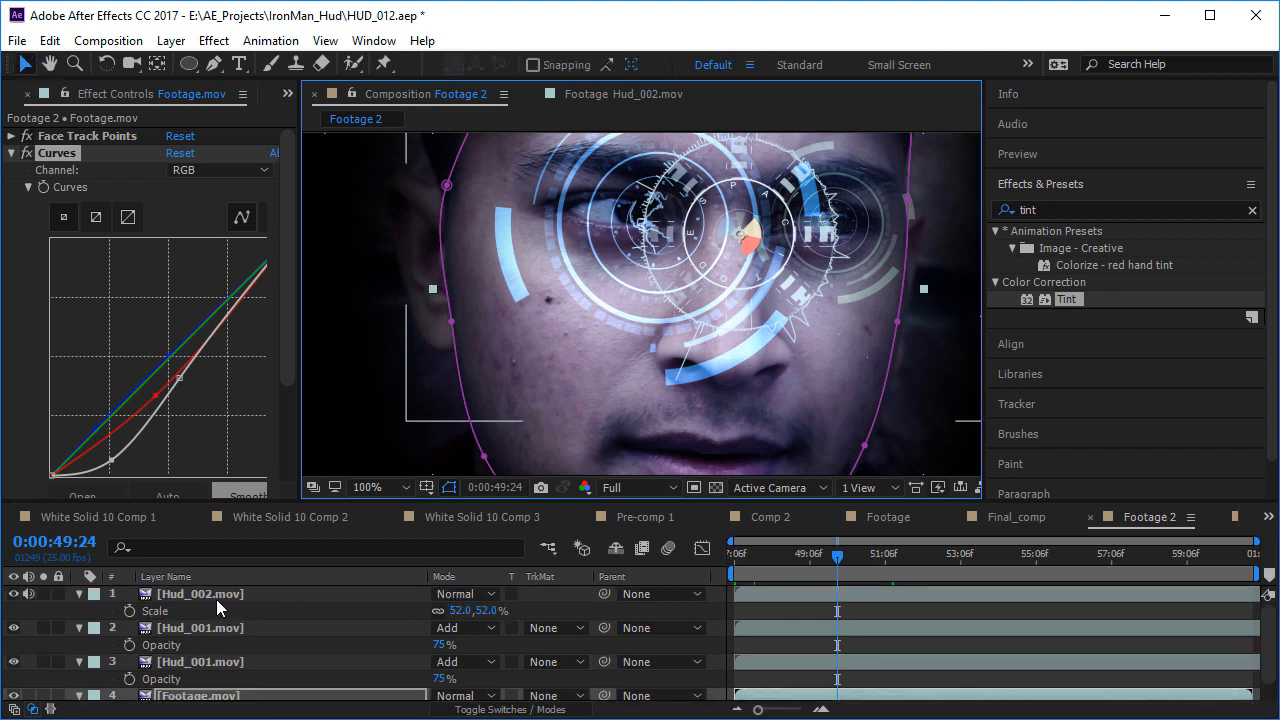
{"action": "left_click", "coordinate": [216, 597]}
{"action": "left_click_drag", "start_coordinate": [695, 250], "coordinate": [538, 380]}
{"action": "key", "text": "s"}
{"action": "key", "text": "s"}
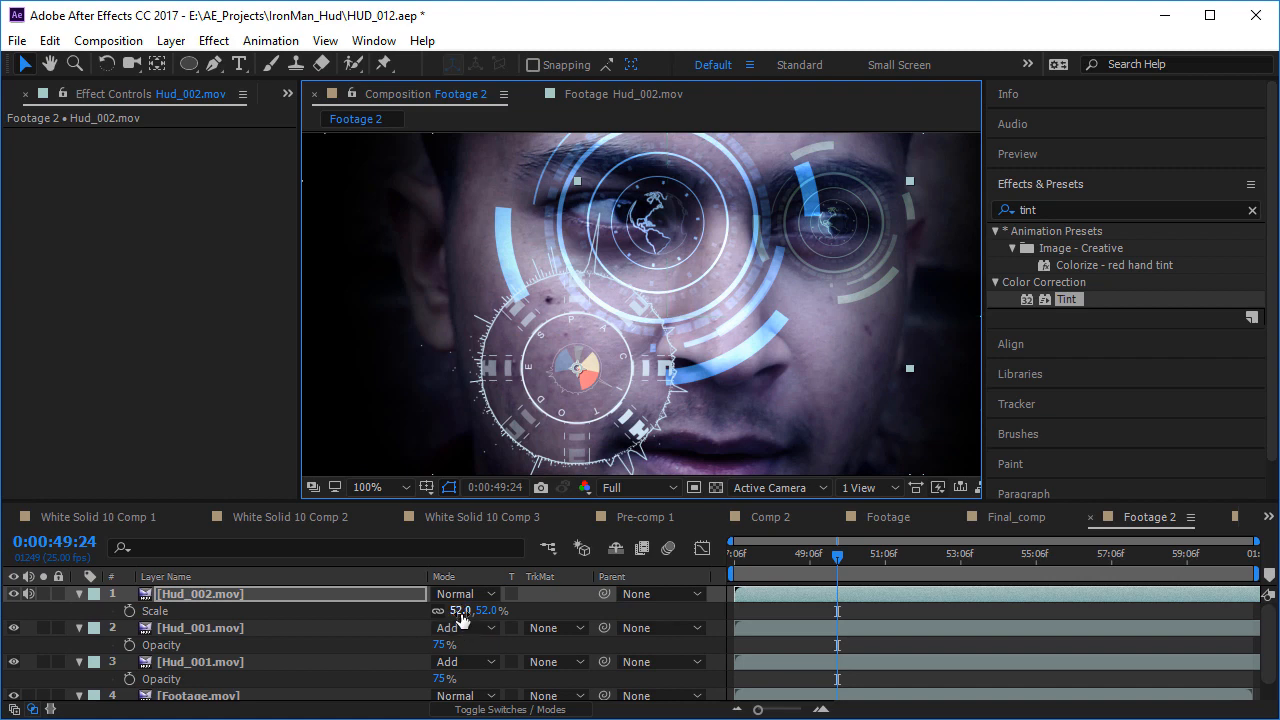
{"action": "left_click_drag", "start_coordinate": [465, 615], "coordinate": [448, 618]}
- Expand the Face Track Points of the Footage.mov layer to expose the nose tracking points
{"action": "scroll", "coordinate": [211, 644], "scroll_direction": "down", "scroll_amount": 1}
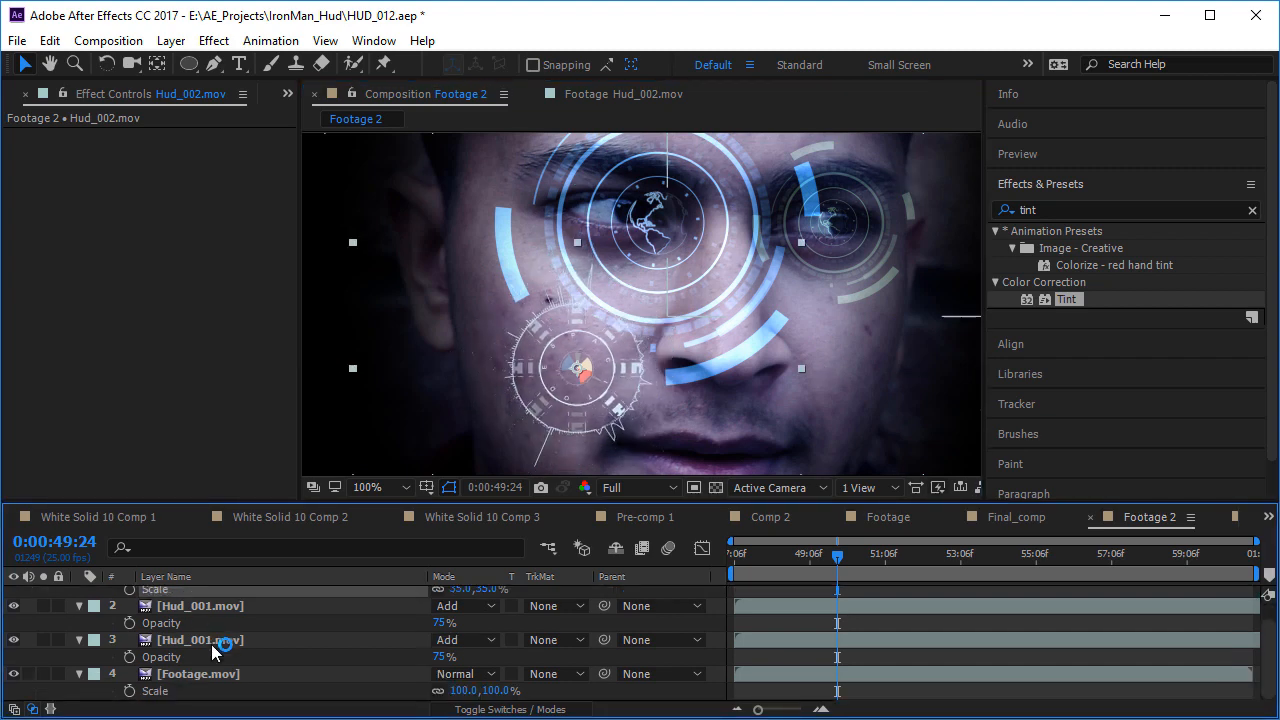
{"action": "left_click", "coordinate": [212, 674]}
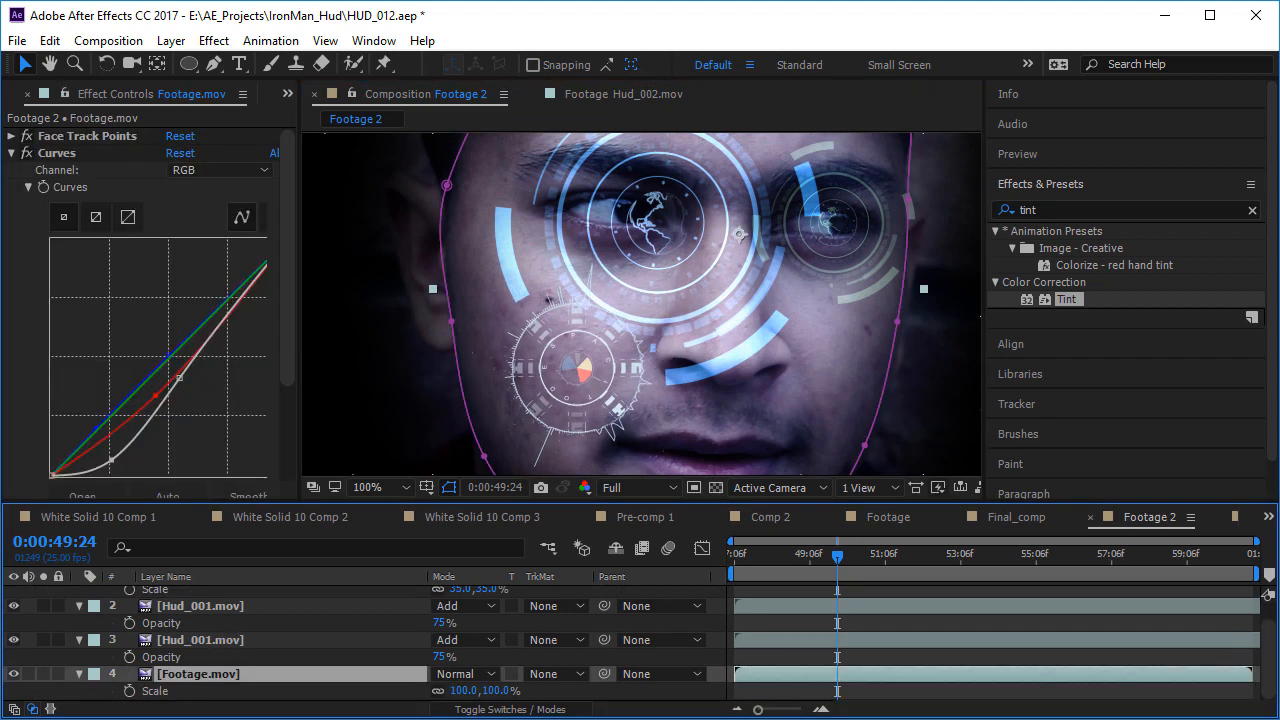
{"action": "left_click", "coordinate": [21, 153]}
{"action": "left_click", "coordinate": [12, 137]}
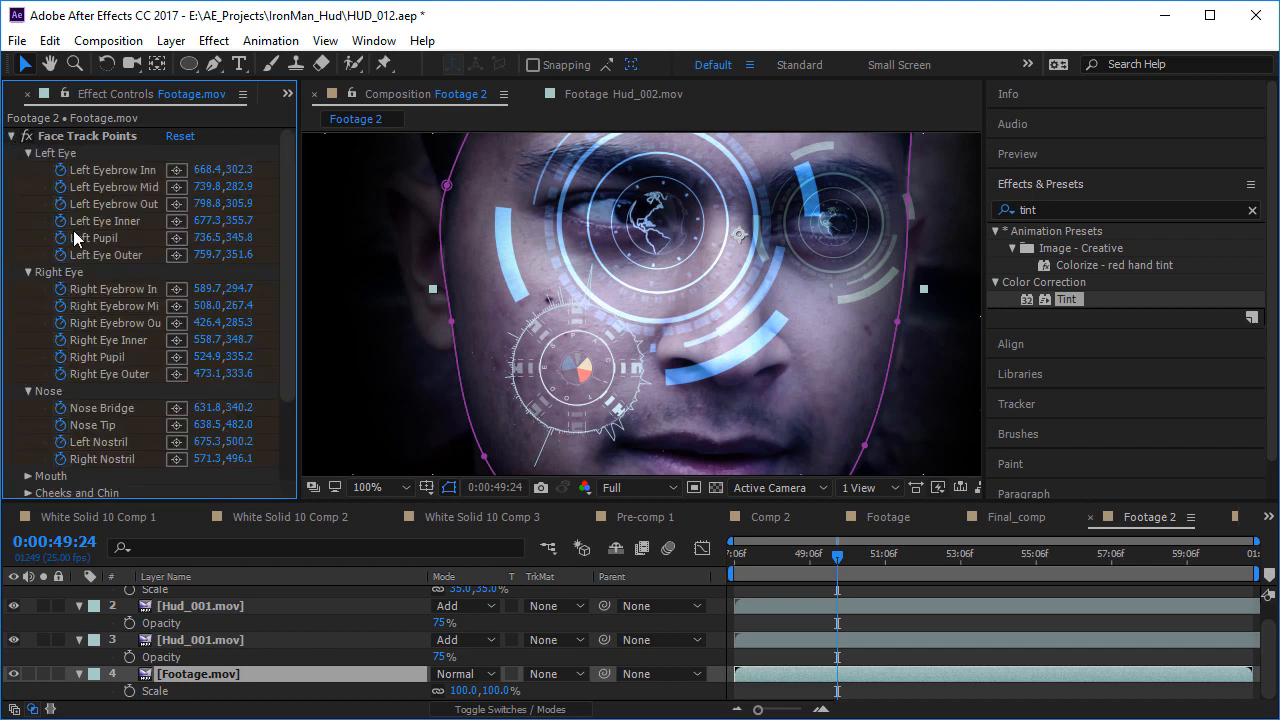
{"action": "scroll", "coordinate": [80, 260], "scroll_direction": "down", "scroll_amount": 4}
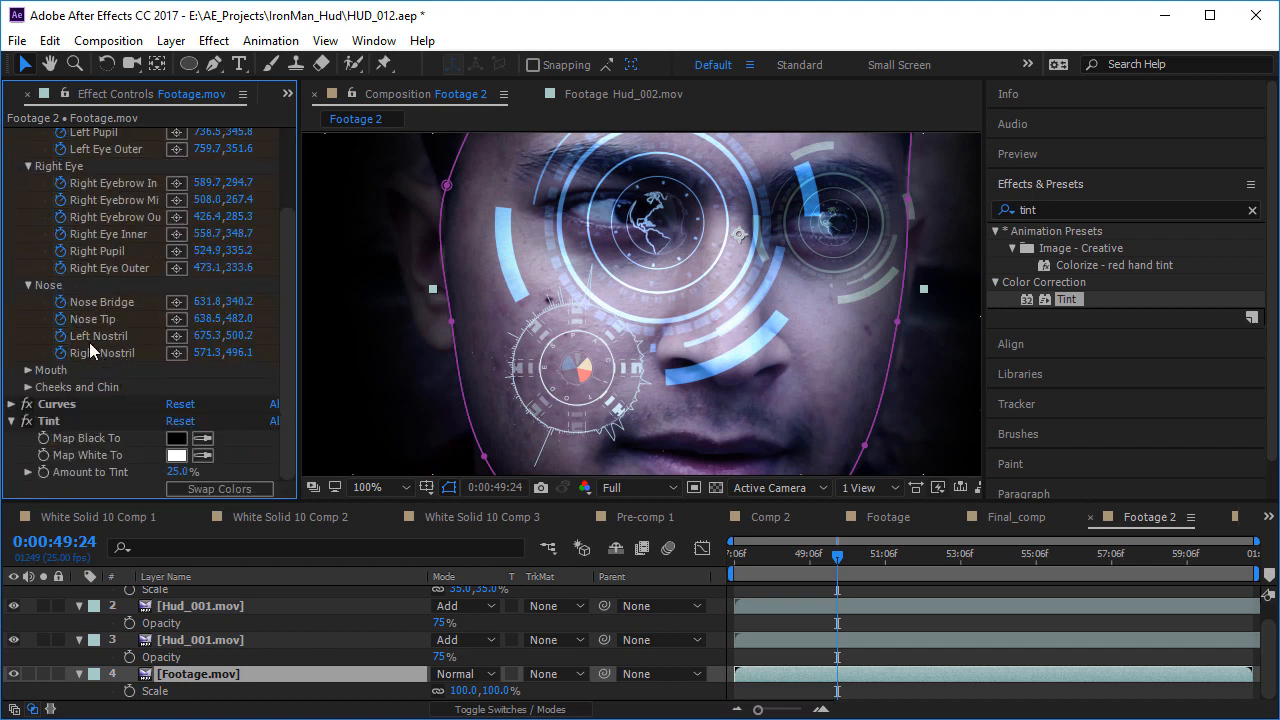
- Add a Position expression to Hud_002.mov that links it to the Right Nostril point of Footage.mov's Face Track Points
{"action": "scroll", "coordinate": [245, 657], "scroll_direction": "up", "scroll_amount": 1}
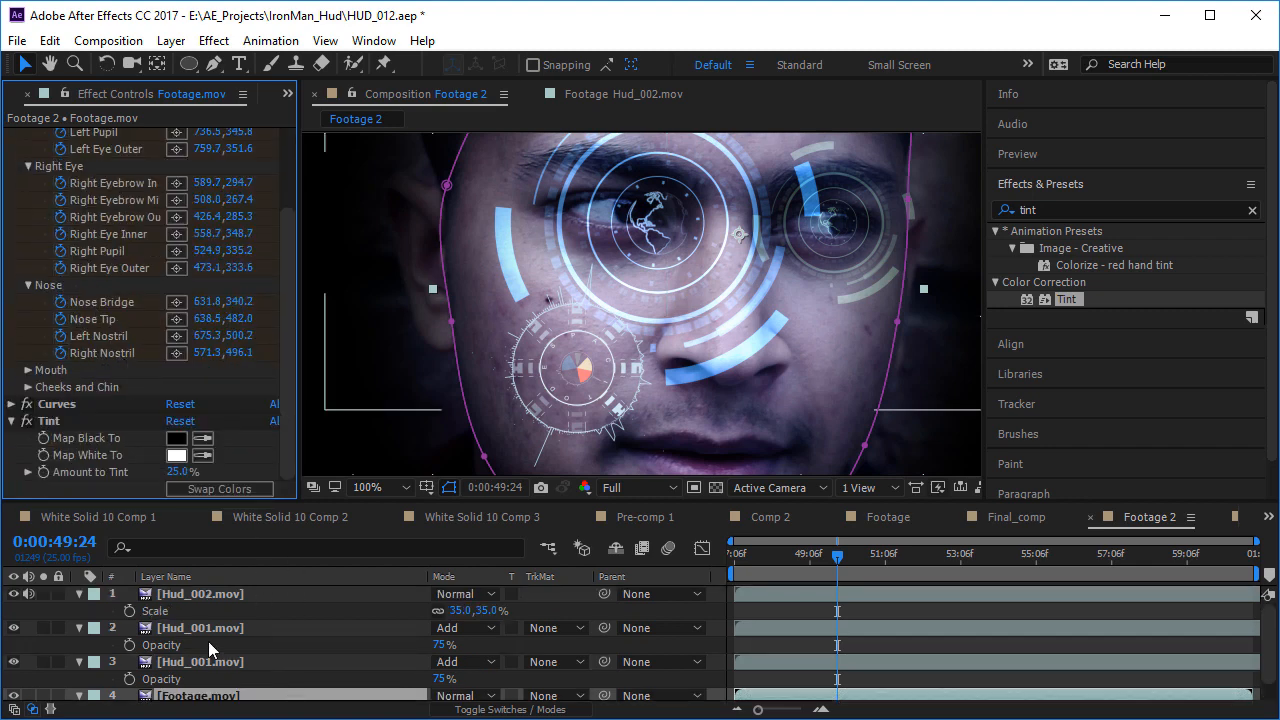
{"action": "left_click", "coordinate": [217, 597]}
{"action": "key", "text": "p"}
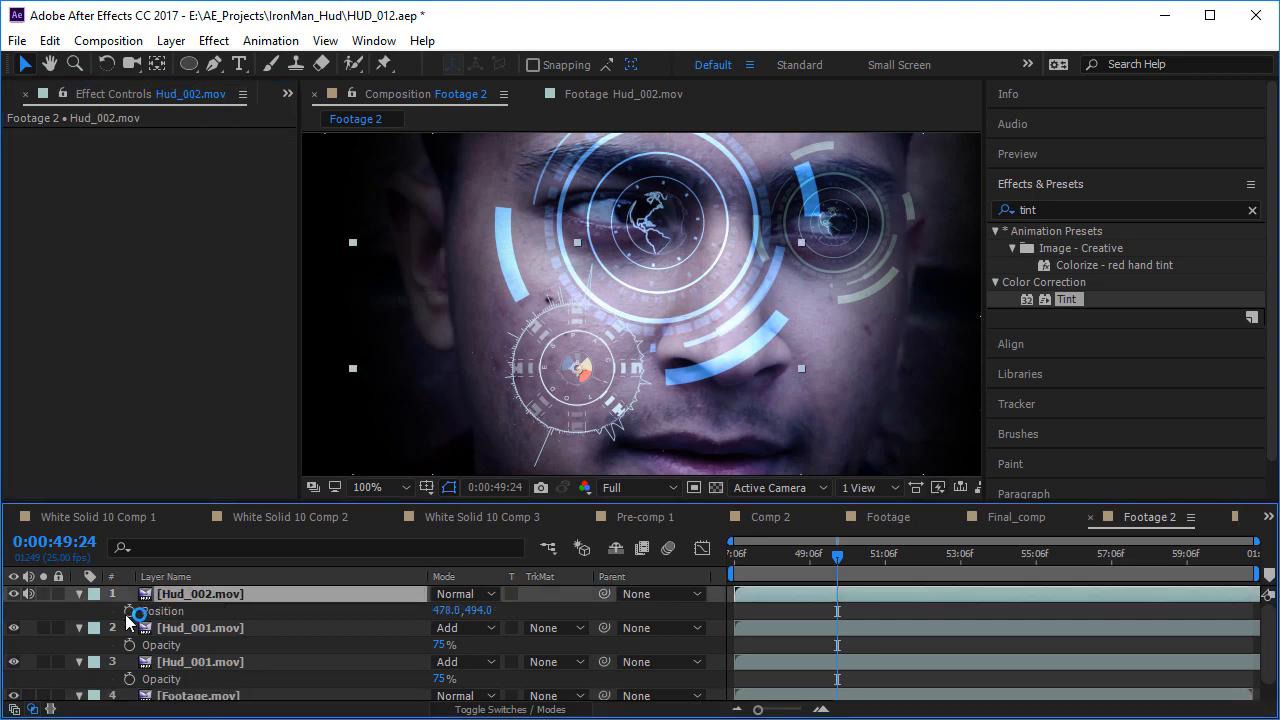
{"action": "left_click", "coordinate": [129, 611], "text": "alt"}
{"action": "scroll", "coordinate": [280, 677], "scroll_direction": "down", "scroll_amount": 2}
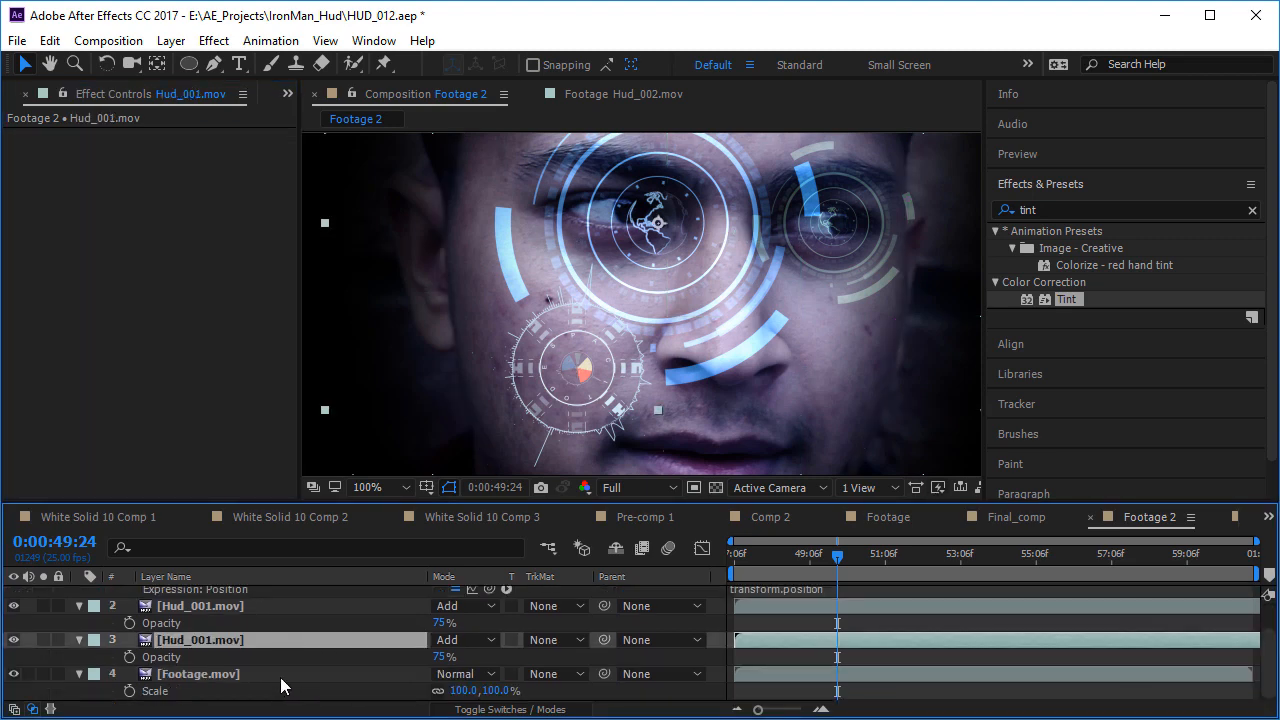
{"action": "left_click", "coordinate": [208, 677]}
{"action": "scroll", "coordinate": [250, 673], "scroll_direction": "up", "scroll_amount": 2}
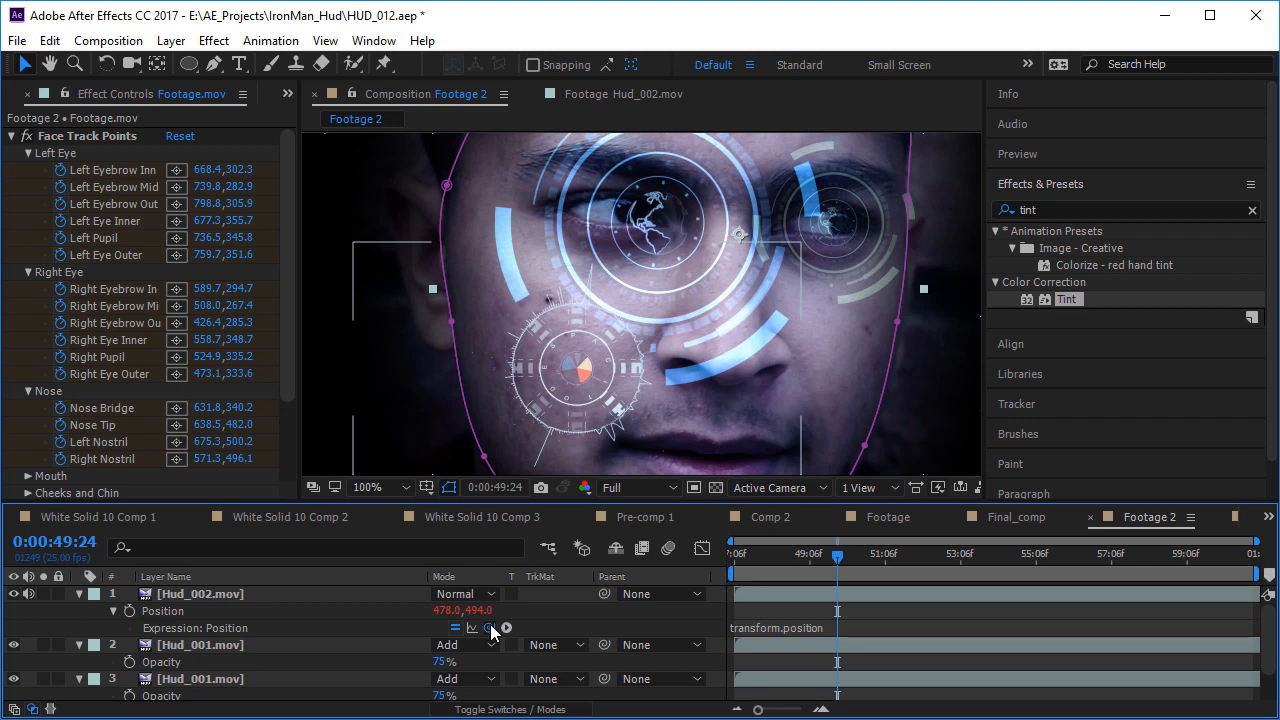
{"action": "left_click_drag", "start_coordinate": [490, 628], "coordinate": [127, 441]}
{"action": "left_click", "coordinate": [813, 613]}
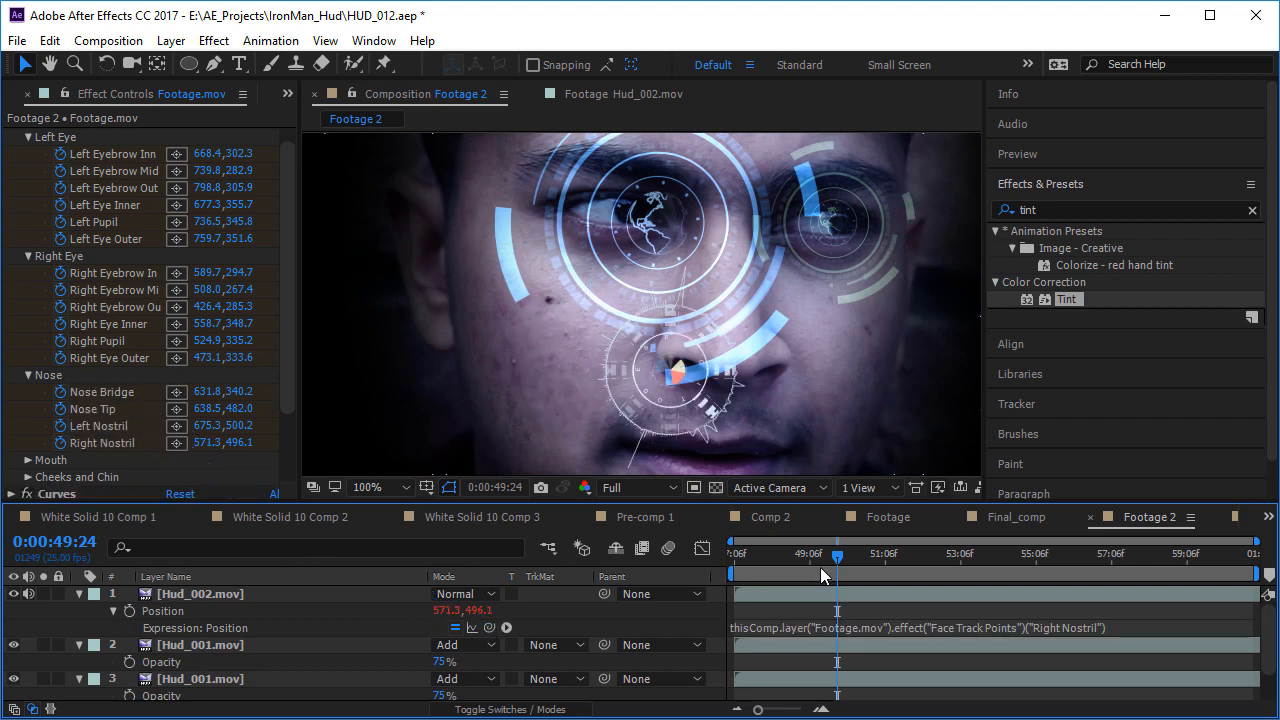
- Enlarge the Hud_002.mov layer and set its anchor point to 731, 360 so it sits over the cheek
{"action": "mouse_move", "coordinate": [820, 567]}
{"action": "left_mouse_down"}
{"action": "mouse_move", "coordinate": [756, 573]}
{"action": "mouse_move", "coordinate": [827, 576]}
{"action": "left_mouse_up"}
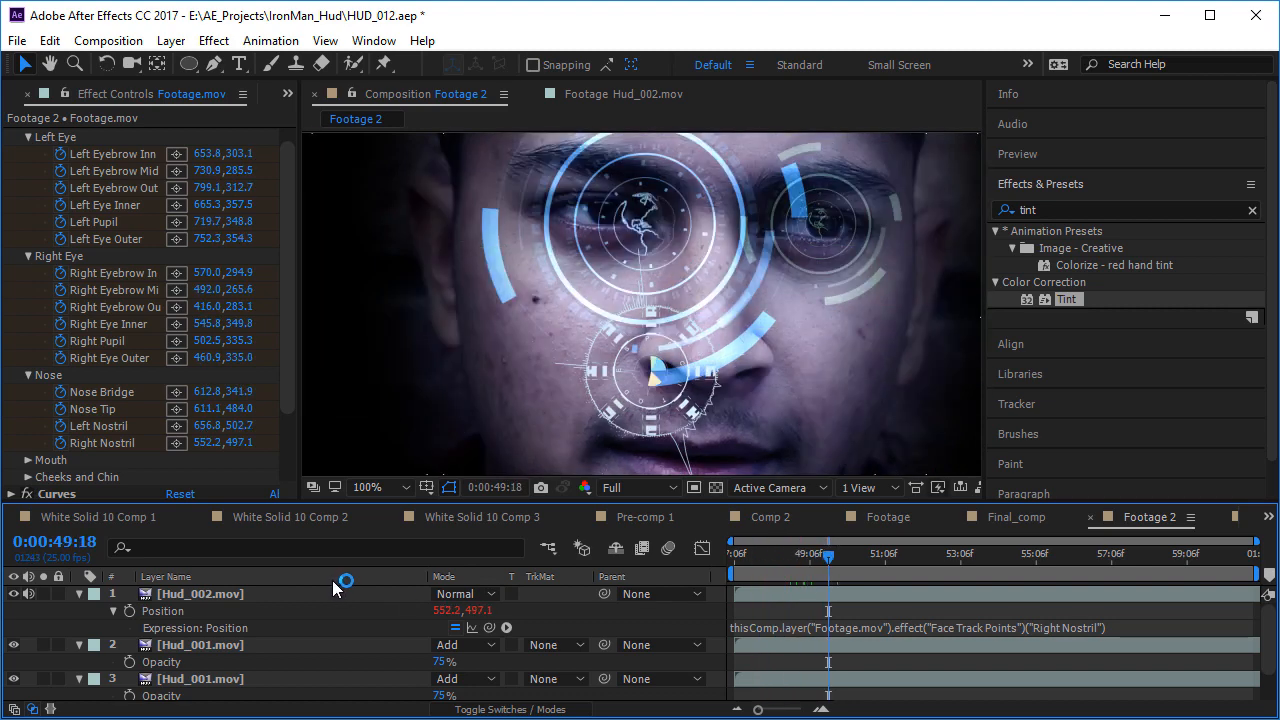
{"action": "left_click", "coordinate": [305, 591]}
{"action": "key", "text": "s"}
{"action": "left_click_drag", "start_coordinate": [464, 611], "coordinate": [657, 611]}
{"action": "key", "text": "a"}
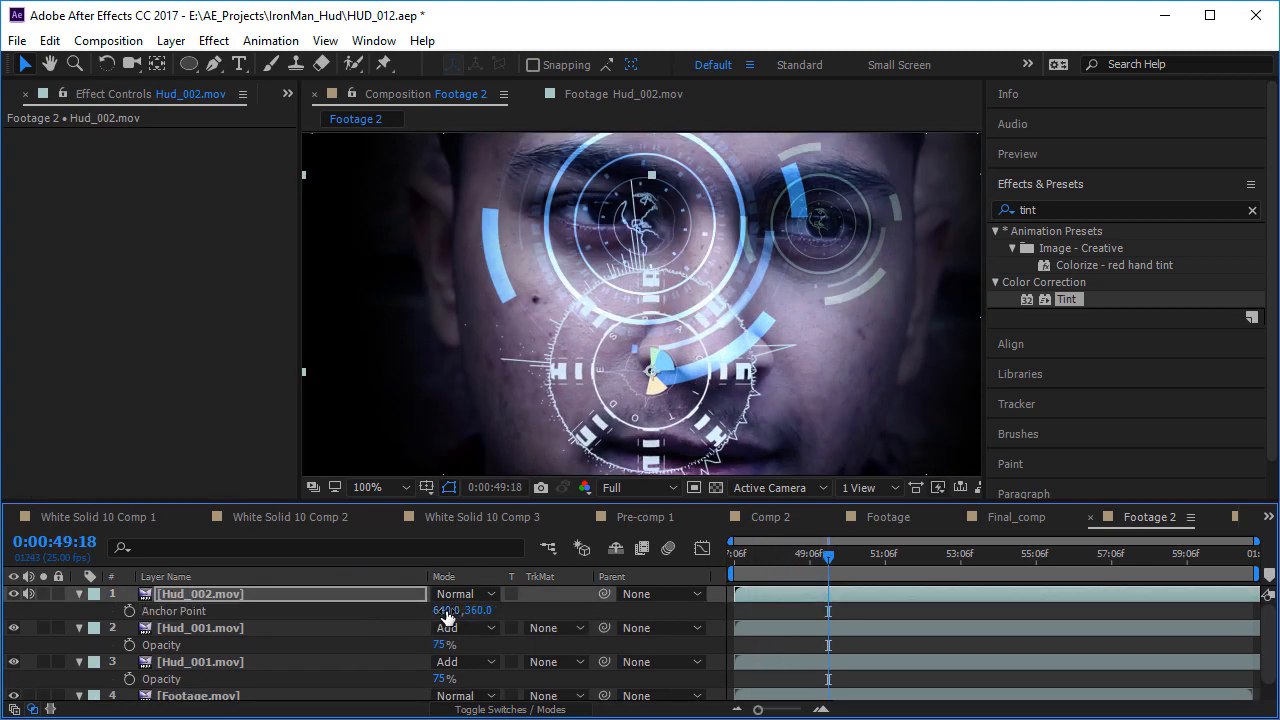
{"action": "left_click_drag", "start_coordinate": [447, 610], "coordinate": [534, 632]}
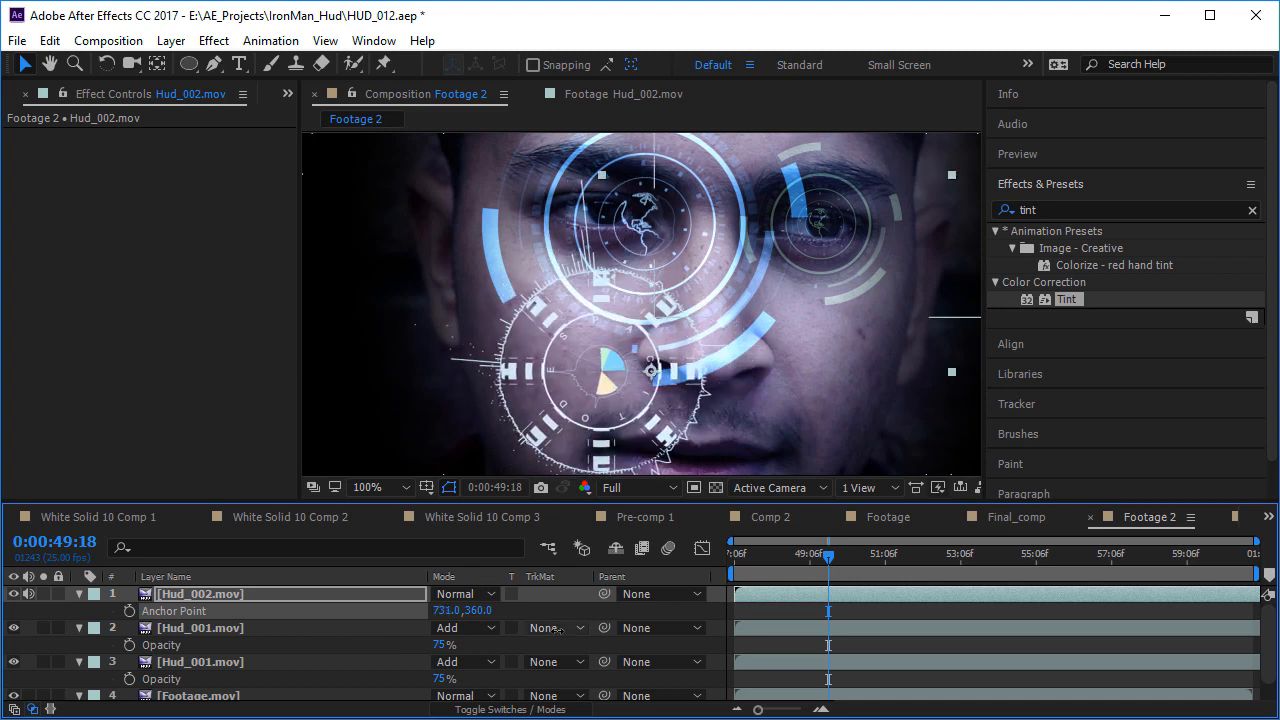
- Preview the nostril-tracked Hud_002.mov overlay from 0:00:49:13, checking it up close and at full-face view
{"action": "key", "text": "p"}
{"action": "left_click_drag", "start_coordinate": [788, 557], "coordinate": [820, 556]}
{"action": "scroll", "coordinate": [700, 302], "scroll_direction": "down", "scroll_amount": 2}
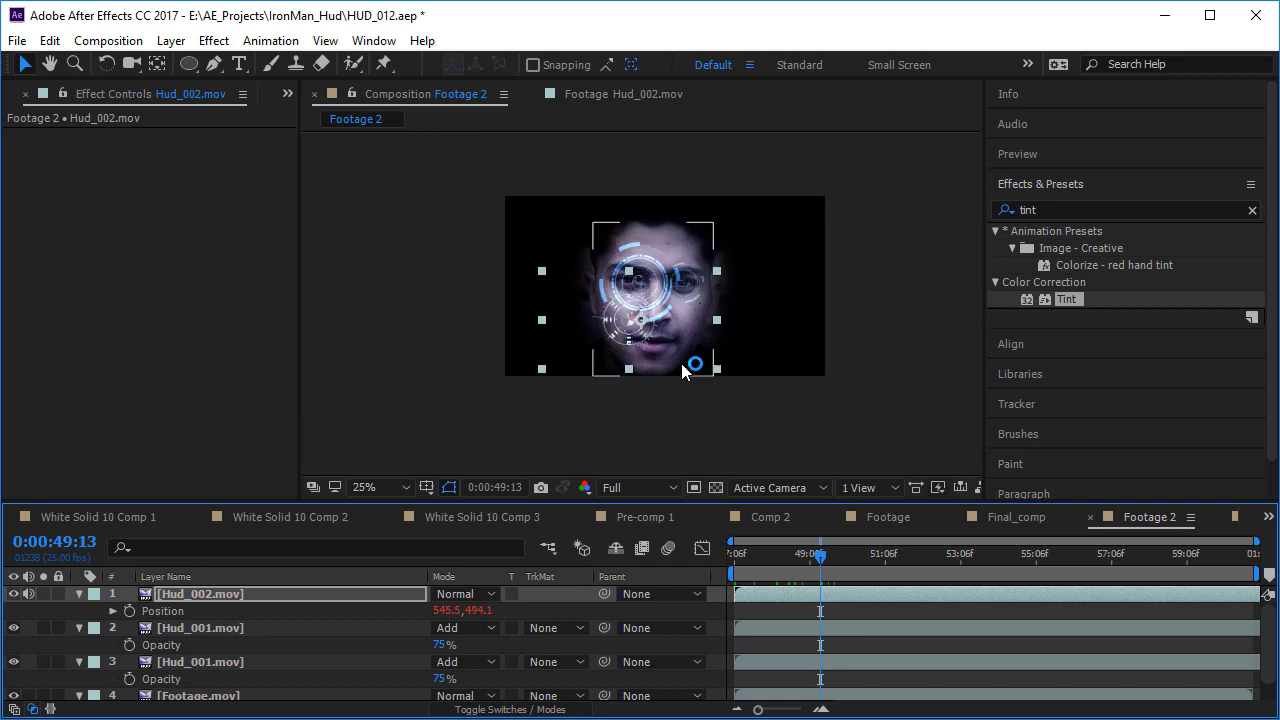
{"action": "scroll", "coordinate": [654, 323], "scroll_direction": "up", "scroll_amount": 2}
{"action": "key", "text": "space"}
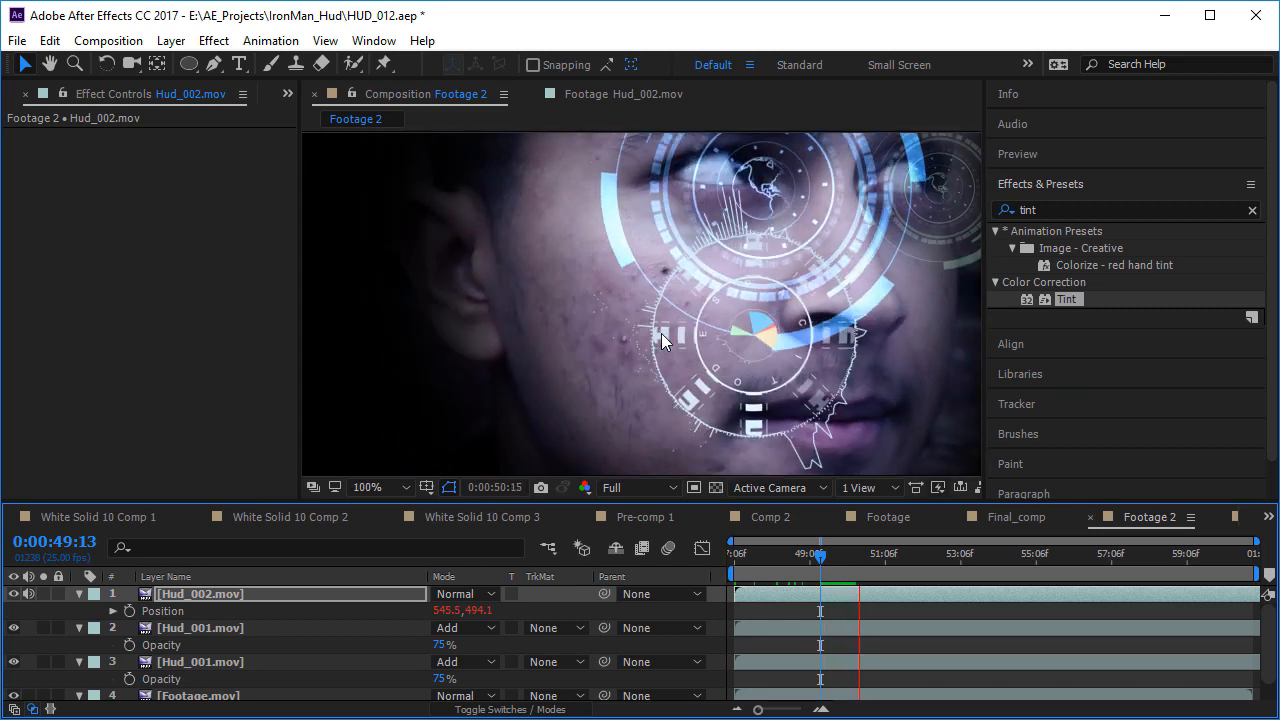
{"action": "key", "text": "space"}
{"action": "scroll", "coordinate": [737, 238], "scroll_direction": "down", "scroll_amount": 1}
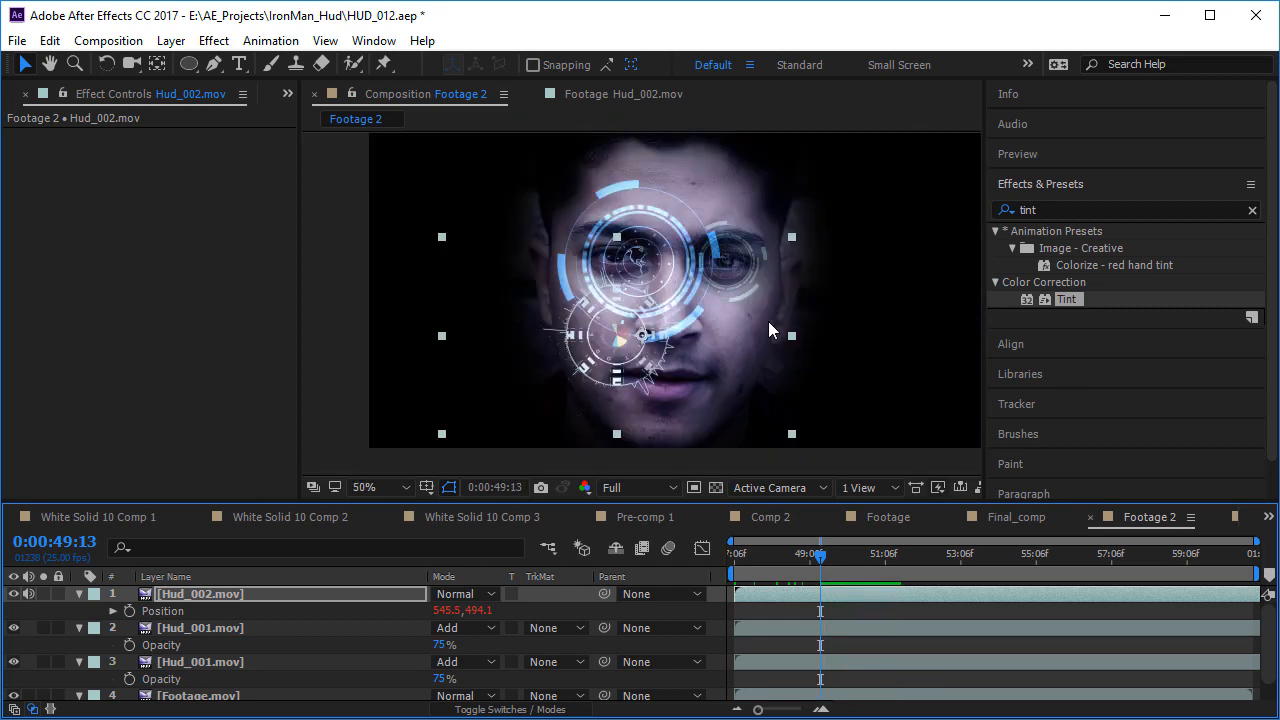
- Enlarge the Hud_002.mov layer slightly, set its opacity to 75%, and check the overlay at 0:00:50:00
{"action": "left_click_drag", "start_coordinate": [840, 565], "coordinate": [909, 562]}
{"action": "key", "text": "s"}
{"action": "mouse_move", "coordinate": [464, 614]}
{"action": "left_mouse_down"}
{"action": "mouse_move", "coordinate": [491, 612]}
{"action": "mouse_move", "coordinate": [466, 611]}
{"action": "left_mouse_up"}
{"action": "key", "text": "t"}
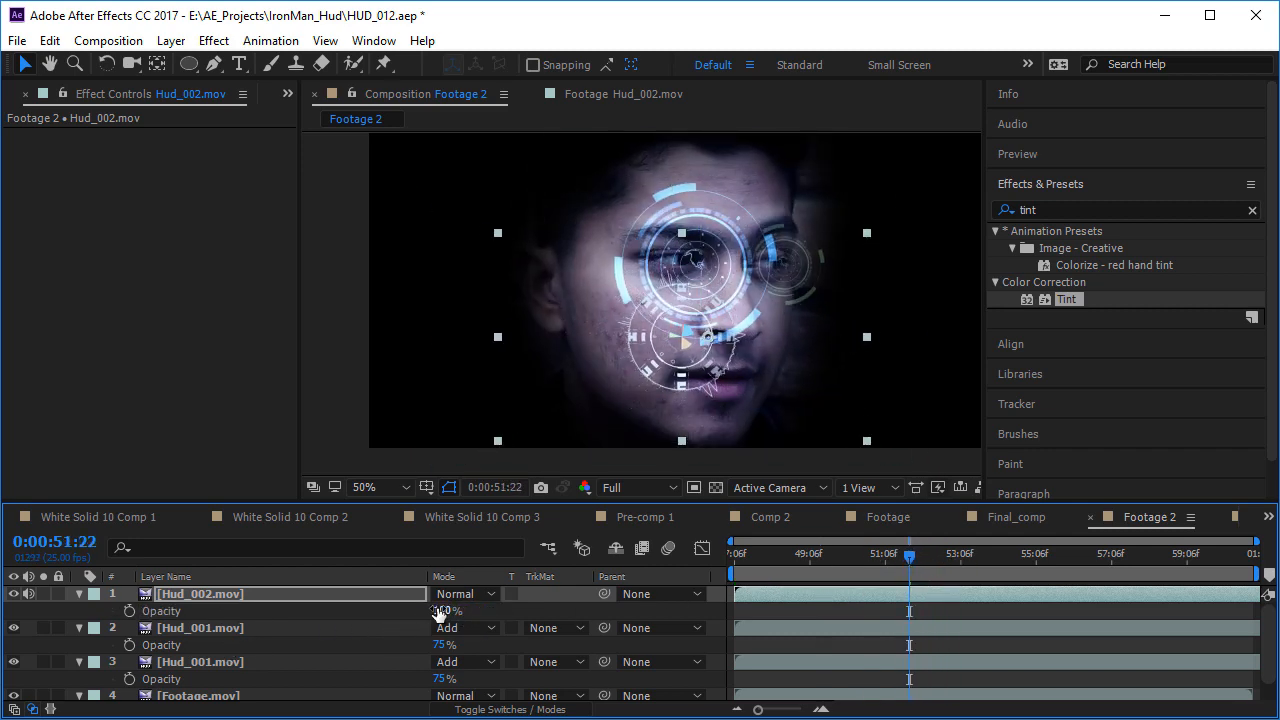
{"action": "left_click", "coordinate": [440, 610]}
{"action": "type", "text": "75"}
{"action": "key", "text": "Return"}
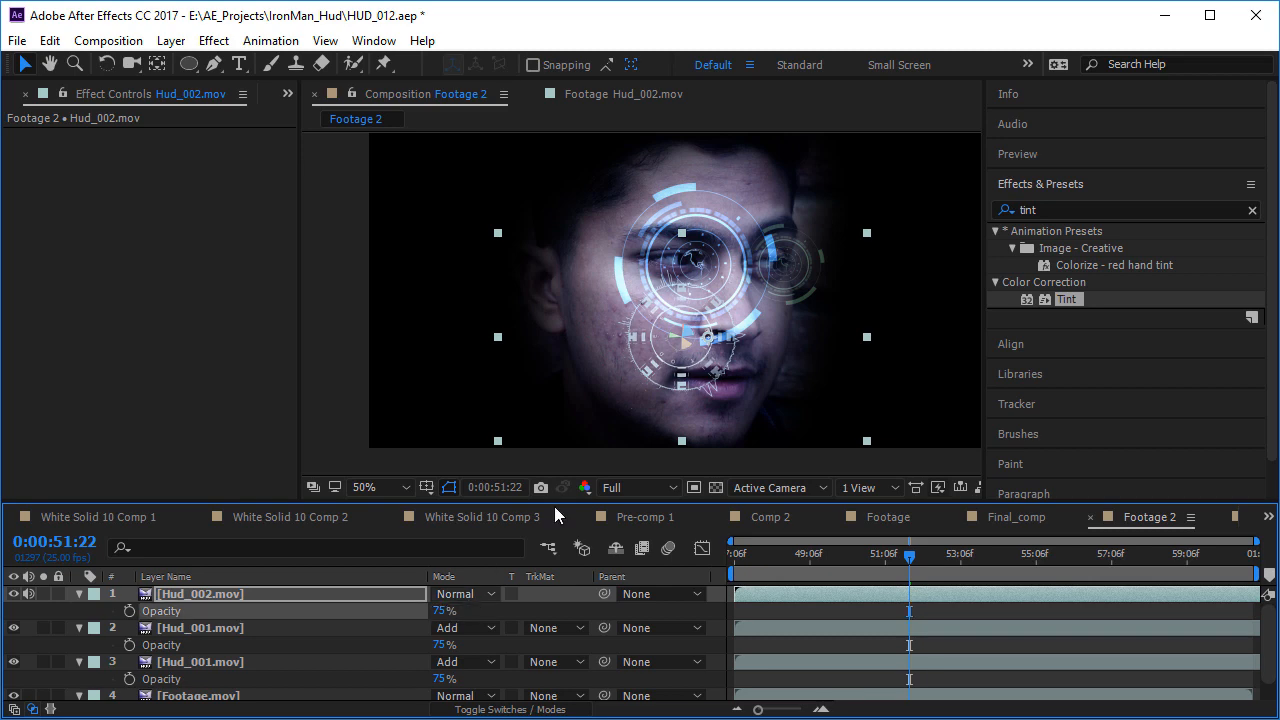
{"action": "mouse_move", "coordinate": [849, 550]}
{"action": "left_mouse_down"}
{"action": "mouse_move", "coordinate": [919, 556]}
{"action": "mouse_move", "coordinate": [838, 567]}
{"action": "left_mouse_up"}
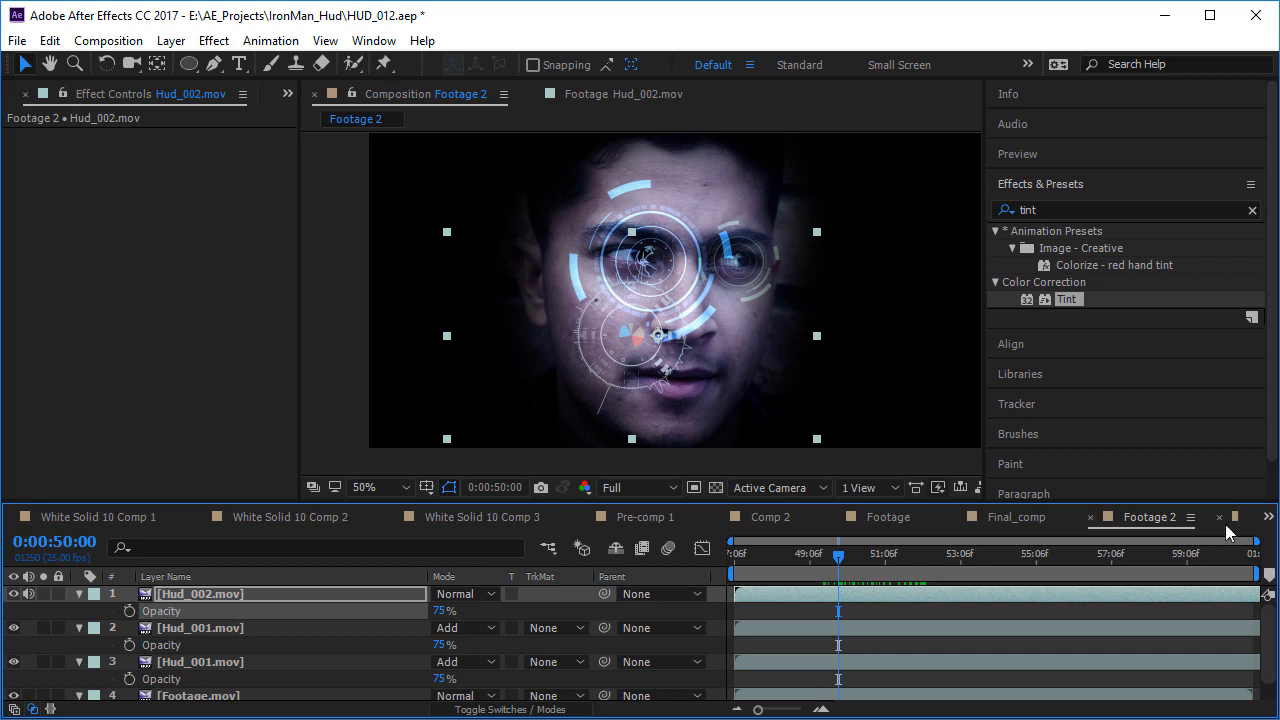
- Open the FinalComp composition and examine the mechanical framing around the face as a reference
{"action": "left_click", "coordinate": [1269, 518]}
{"action": "left_click", "coordinate": [1025, 526]}
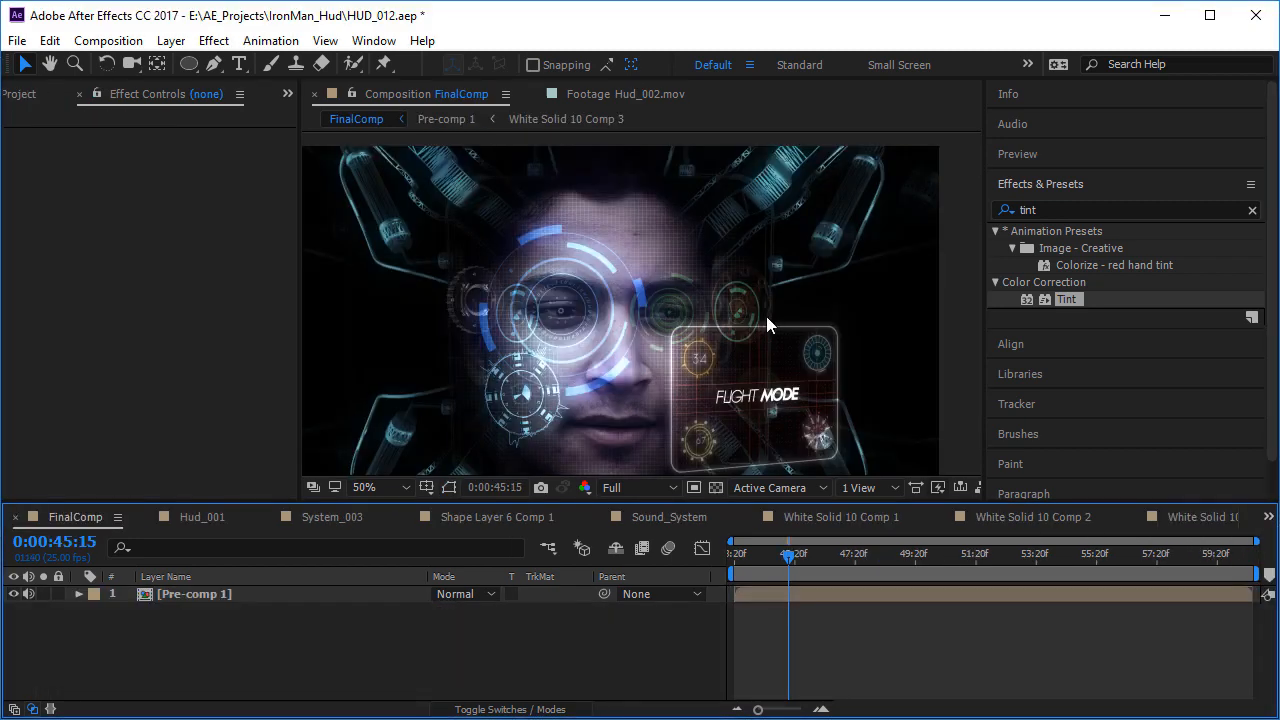
{"action": "scroll", "coordinate": [406, 202], "scroll_direction": "up", "scroll_amount": 1}
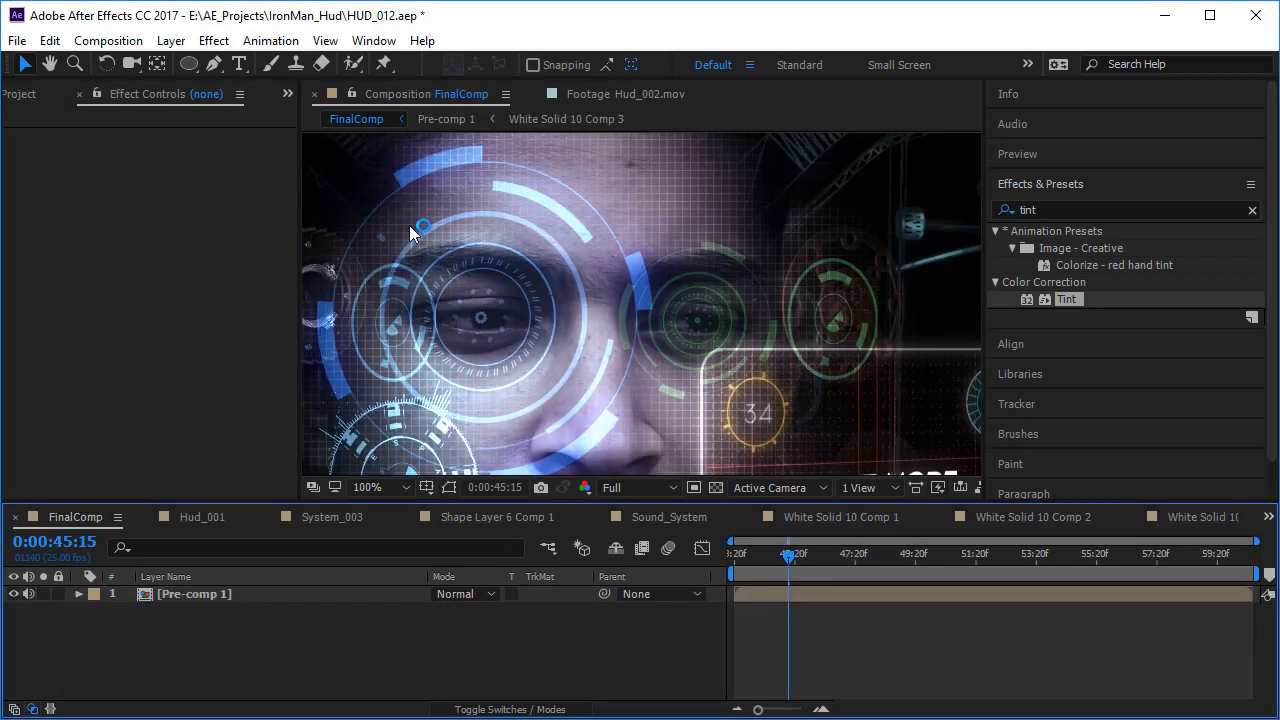
{"action": "scroll", "coordinate": [580, 249], "scroll_direction": "down", "scroll_amount": 1}
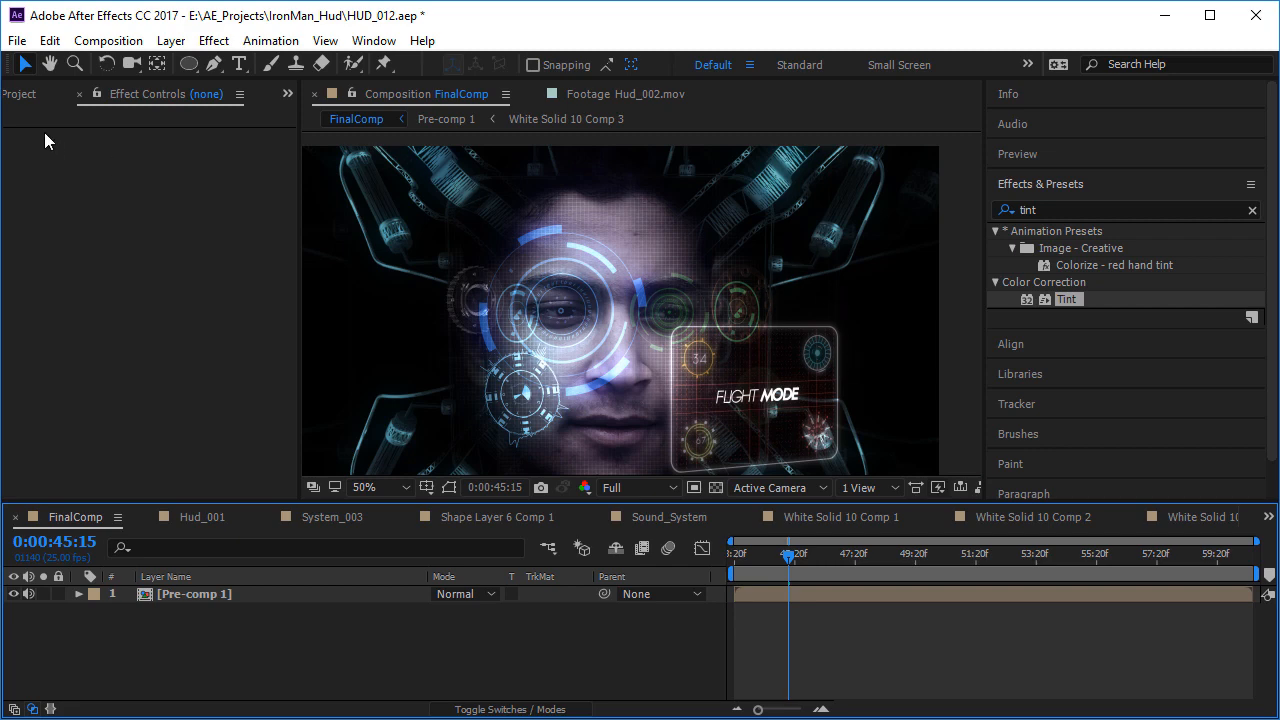
- Open 3D Shape.png from the Elements folder and examine the artwork and its transparency
{"action": "left_click", "coordinate": [15, 96]}
{"action": "double_click", "coordinate": [78, 312]}
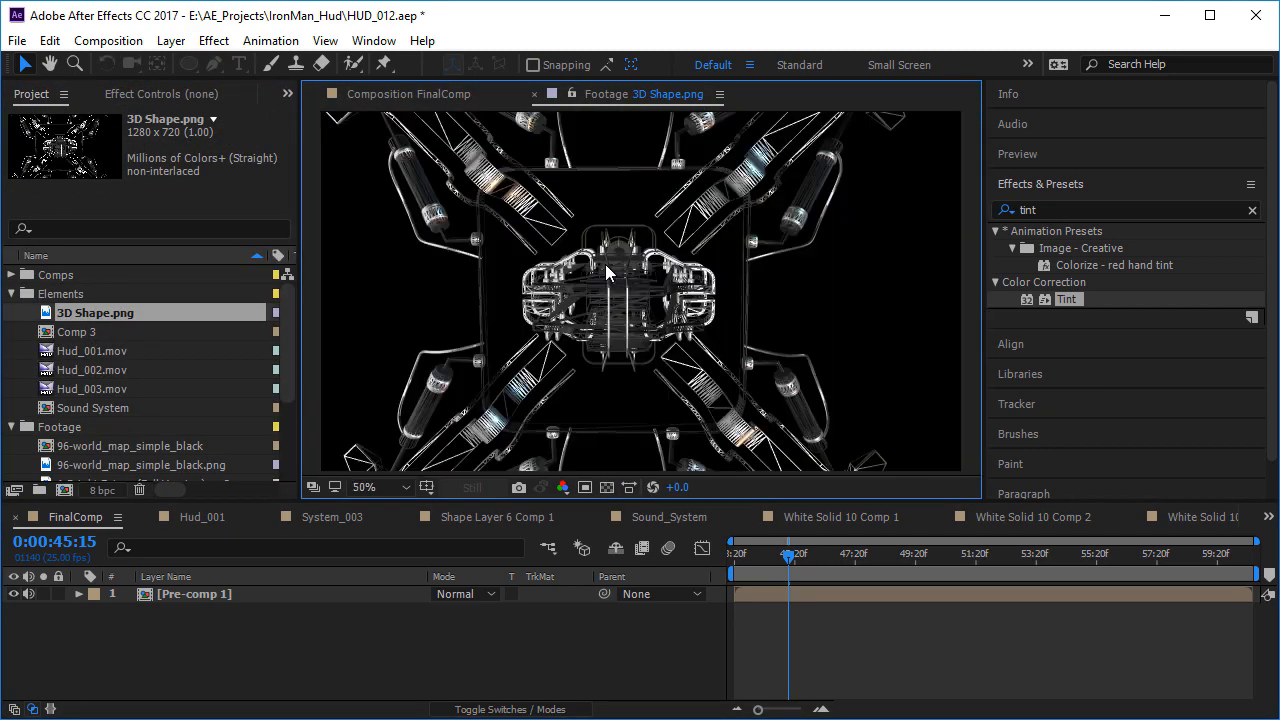
{"action": "scroll", "coordinate": [560, 272], "scroll_direction": "down", "scroll_amount": 2}
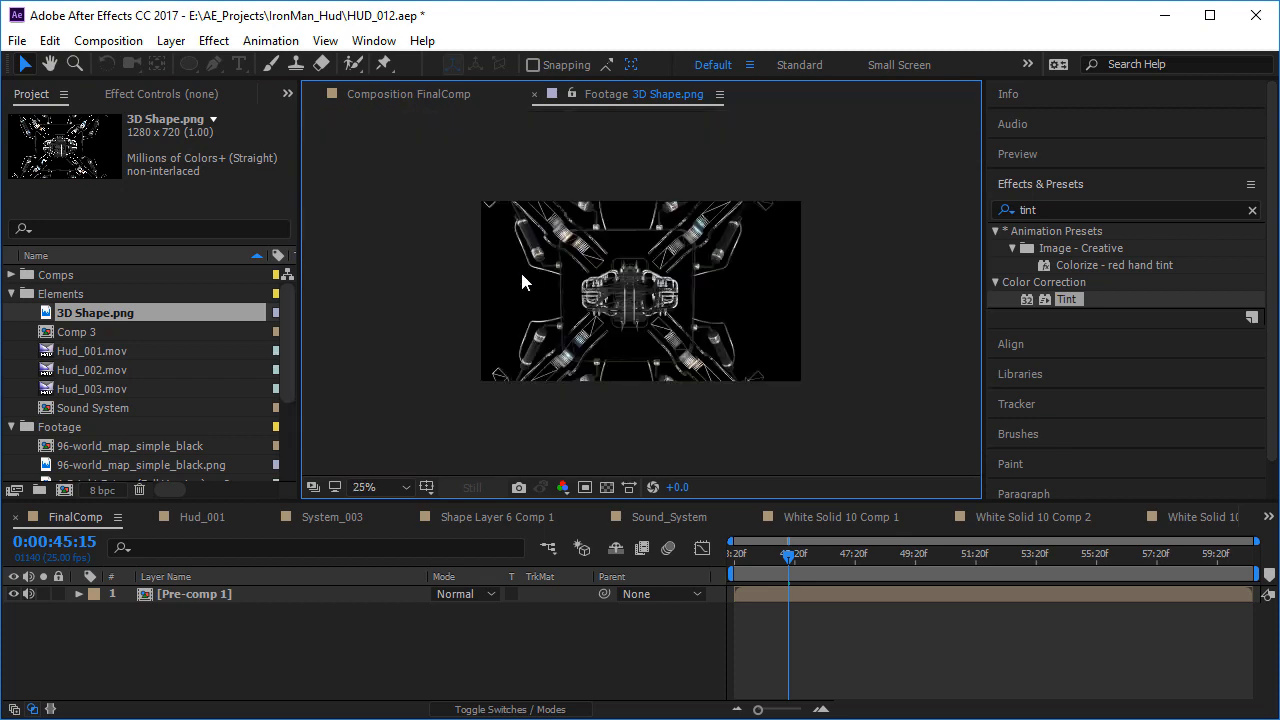
{"action": "left_click", "coordinate": [606, 487]}
{"action": "scroll", "coordinate": [598, 293], "scroll_direction": "up", "scroll_amount": 2}
{"action": "left_click", "coordinate": [403, 93]}
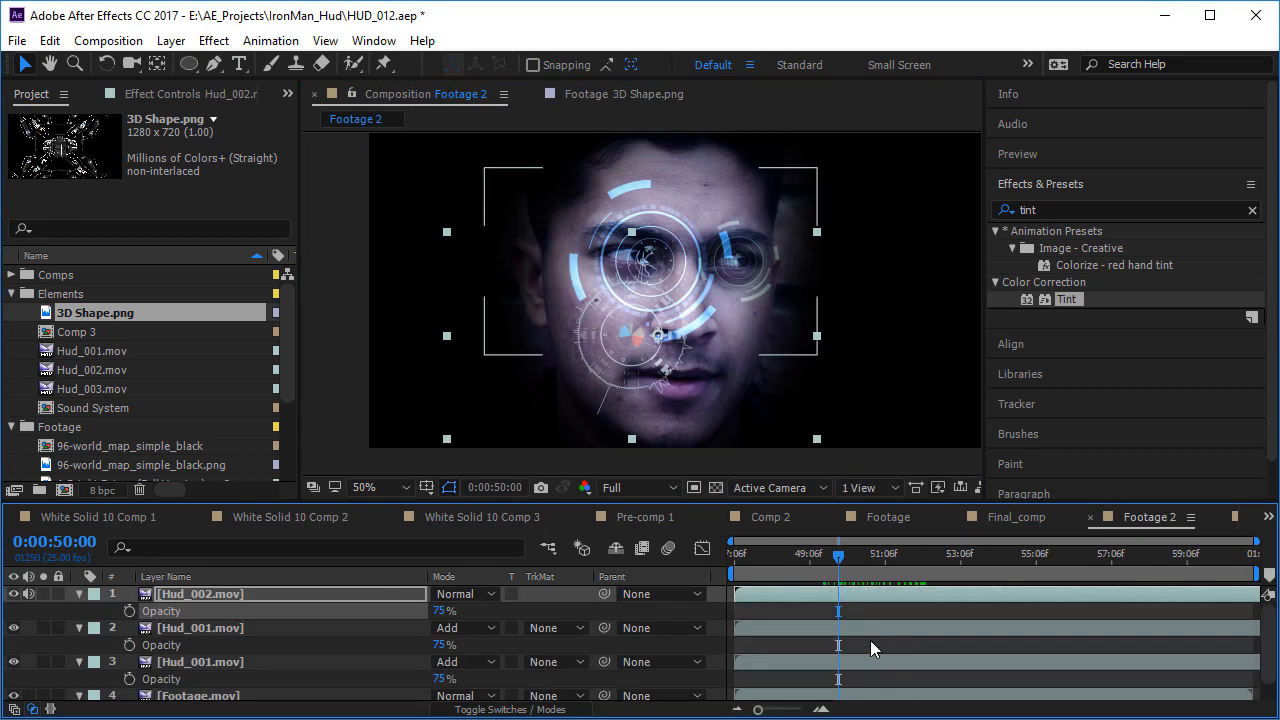
- Add 3D Shape.png as the uppermost layer of Footage 2 and scale it to 116%
{"action": "left_click_drag", "start_coordinate": [72, 318], "coordinate": [262, 591]}
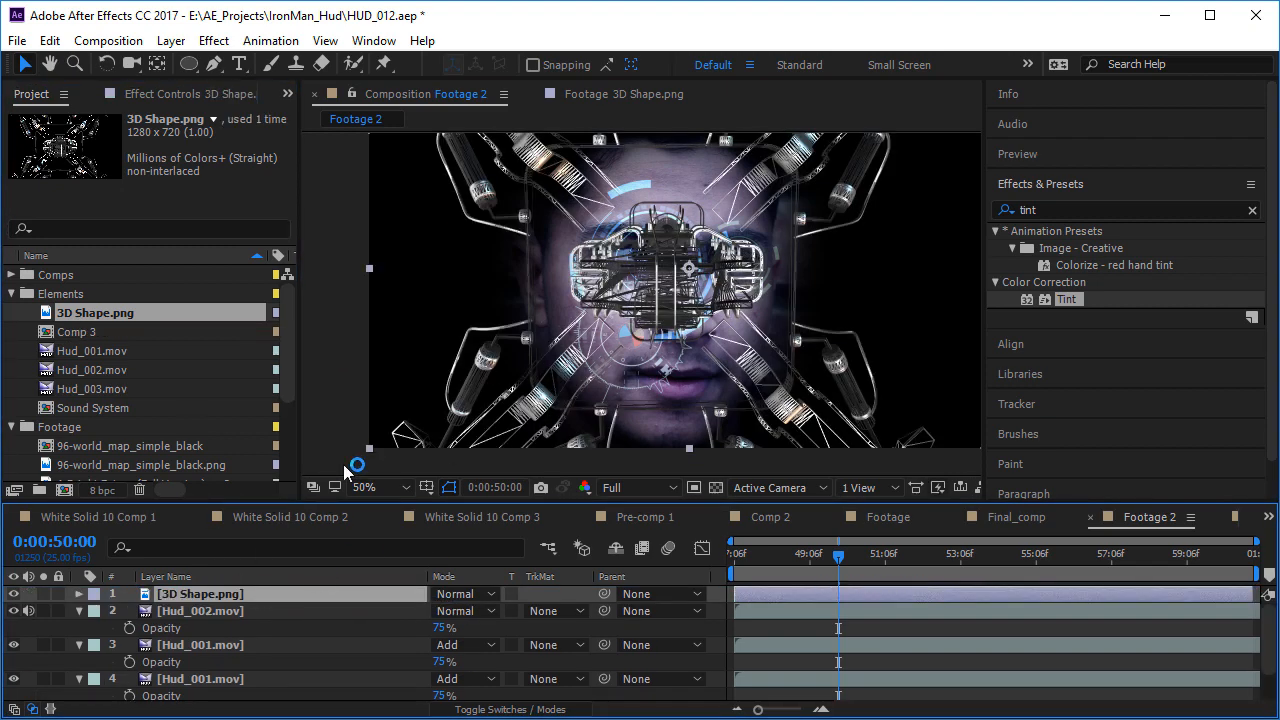
{"action": "key", "text": "s"}
{"action": "left_click_drag", "start_coordinate": [463, 611], "coordinate": [473, 614]}
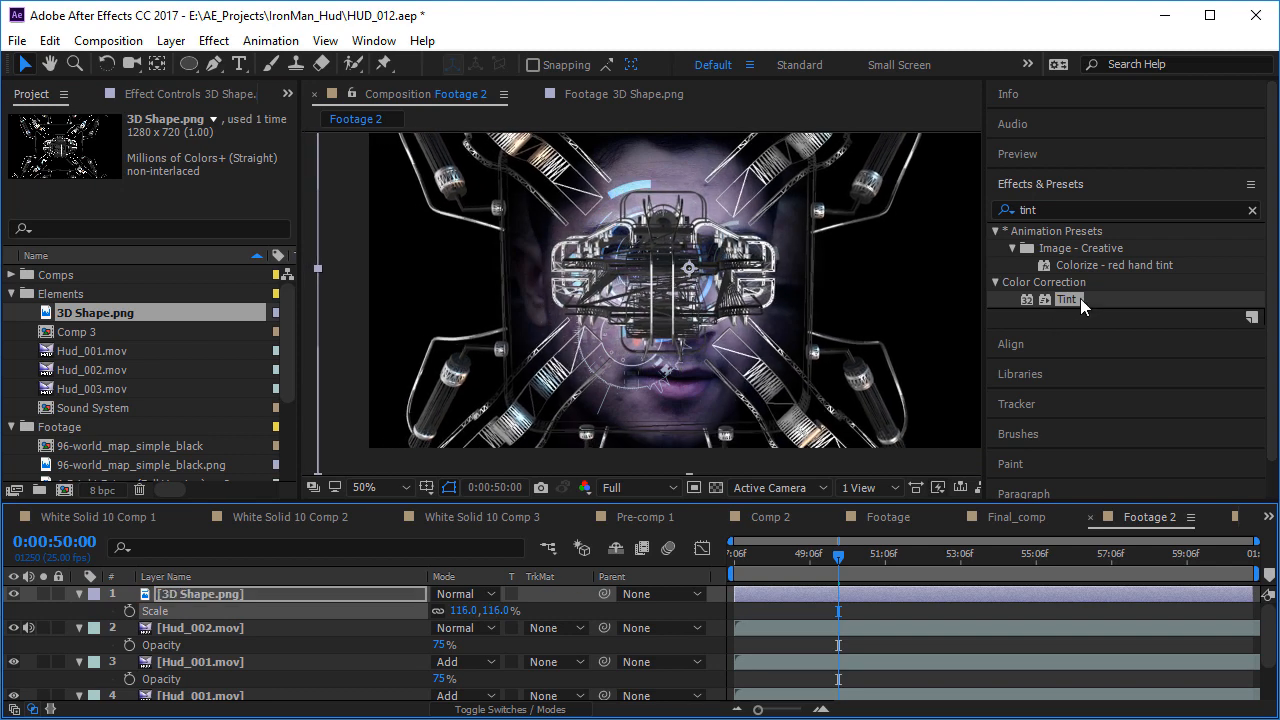
- Apply the Tint effect to 3D Shape.png and map white to a light cyan
{"action": "double_click", "coordinate": [1080, 299]}
{"action": "left_click", "coordinate": [176, 170]}
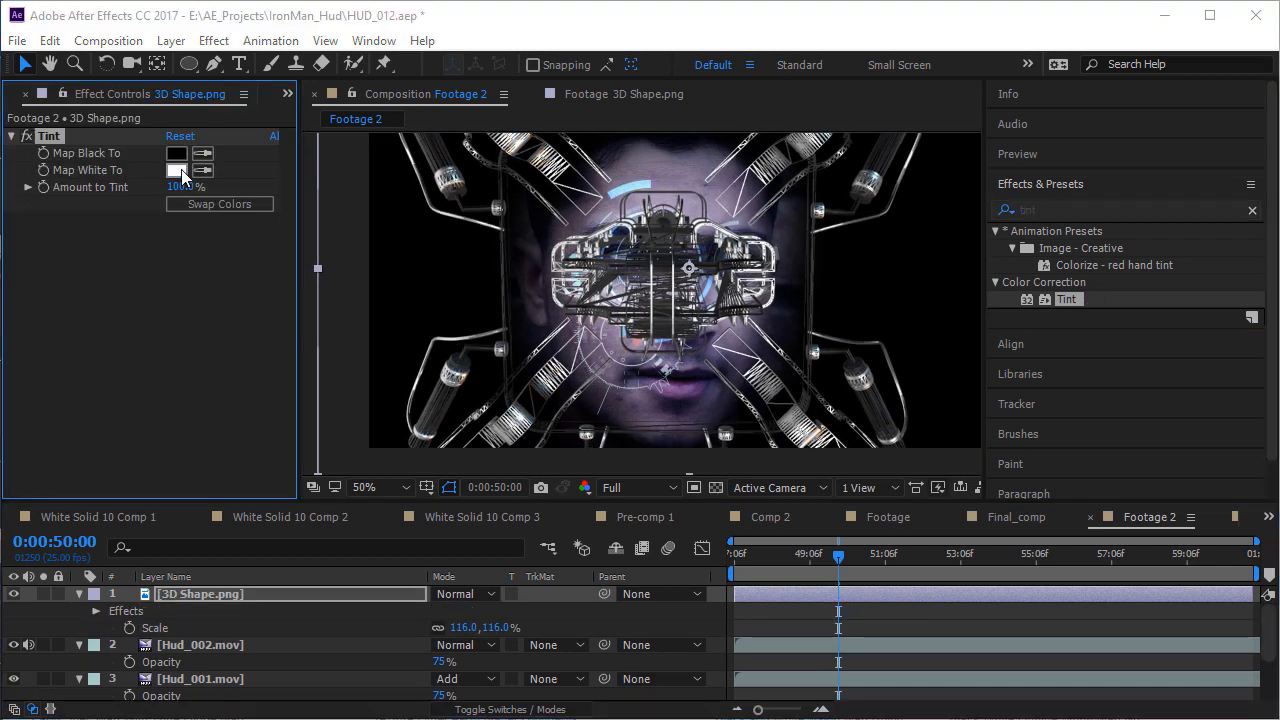
{"action": "left_click", "coordinate": [886, 412]}
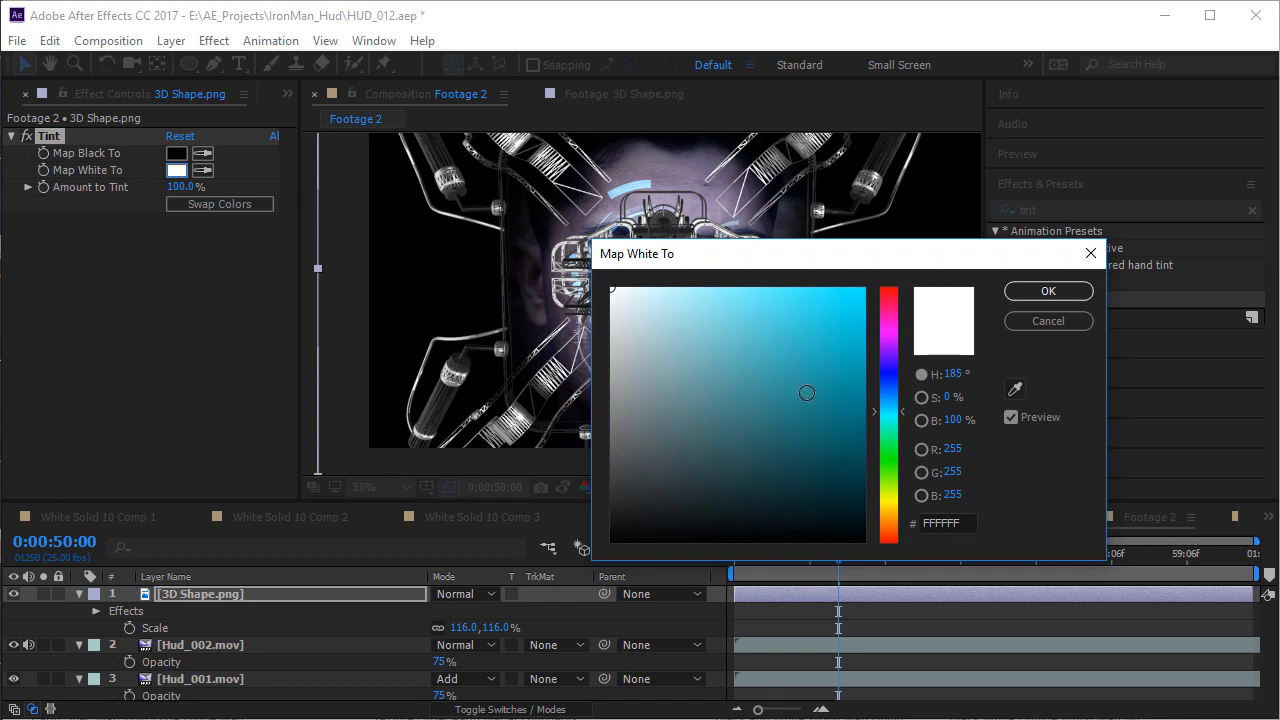
{"action": "left_click_drag", "start_coordinate": [807, 394], "coordinate": [747, 284]}
{"action": "key", "text": "Return"}
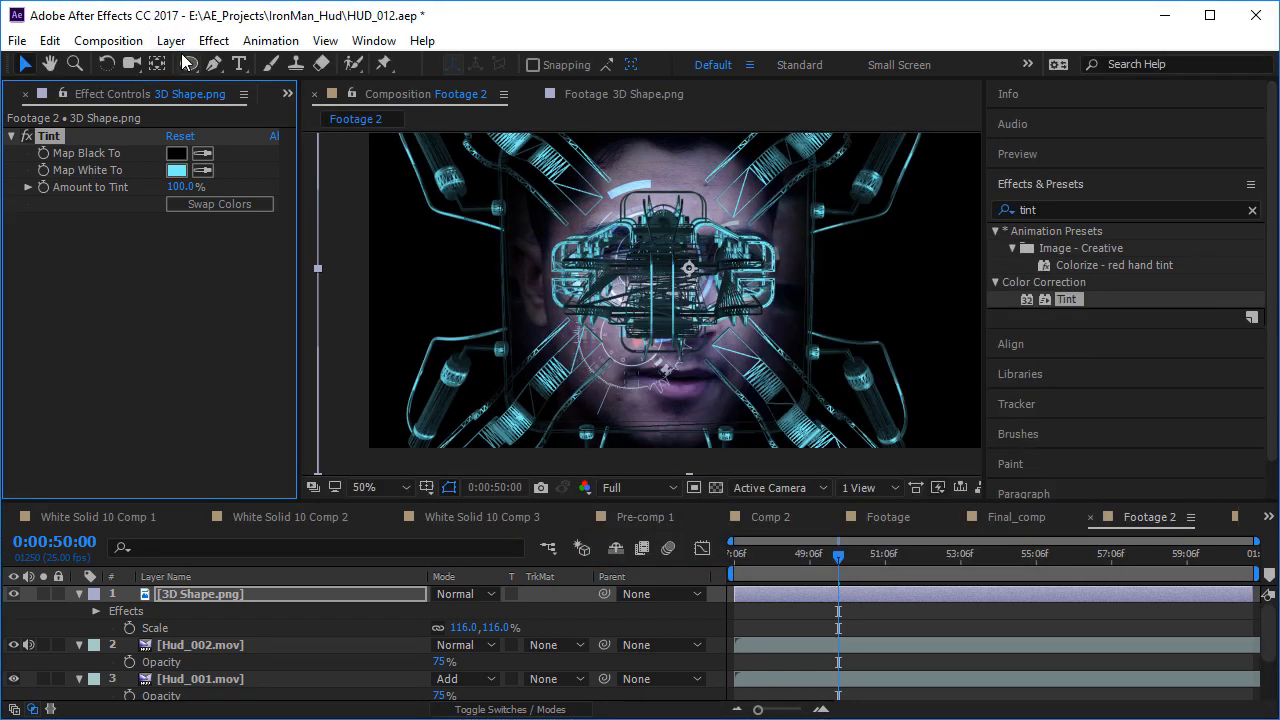
- Draw an elliptical mask on the 3D Shape.png layer that encloses the whole face
{"action": "left_click_drag", "start_coordinate": [185, 60], "coordinate": [293, 106]}
{"action": "key", "text": "comma"}
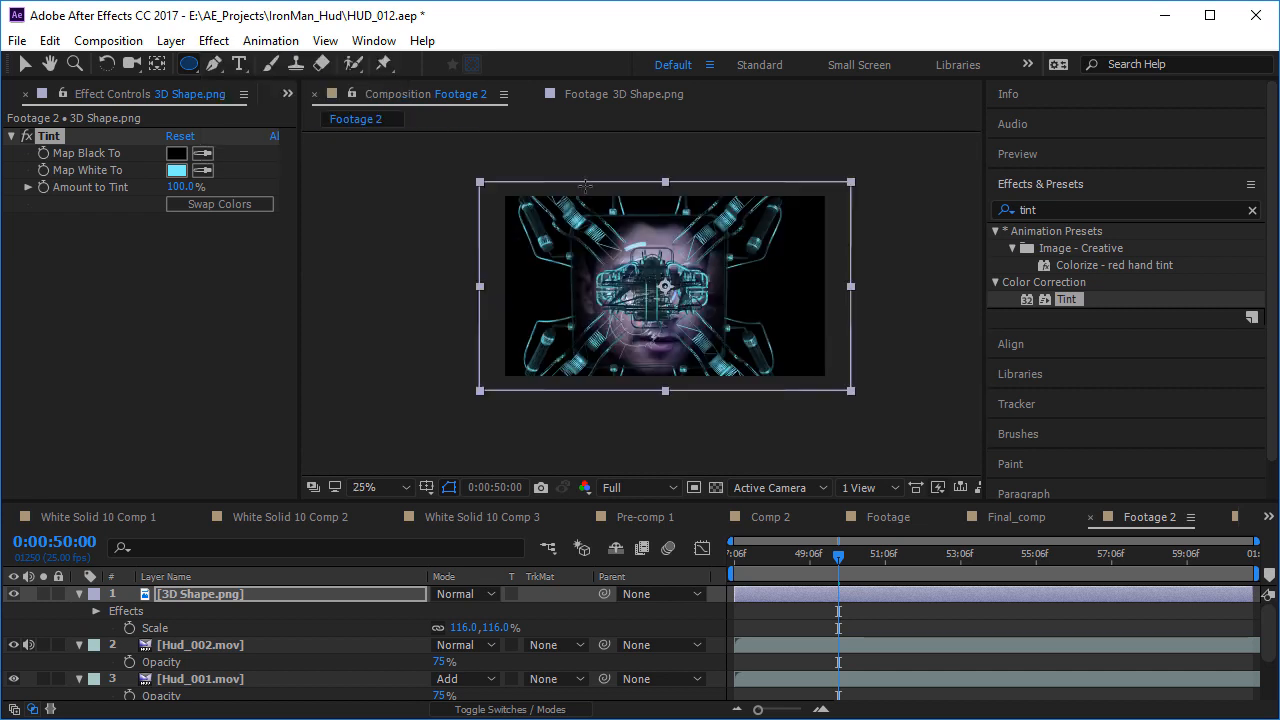
{"action": "left_click_drag", "start_coordinate": [577, 206], "coordinate": [718, 376]}
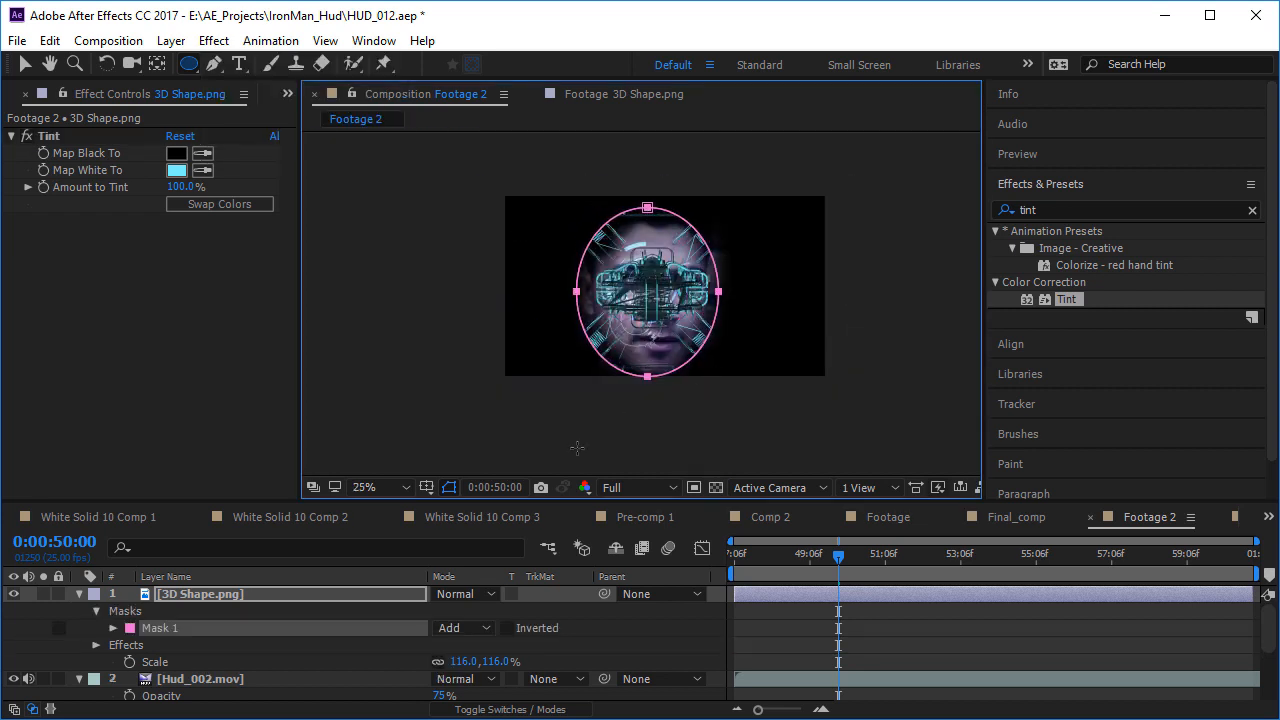
- Set the 3D Shape.png layer's Mask 1 to Subtract with a feather of 52 pixels
{"action": "key", "text": "f"}
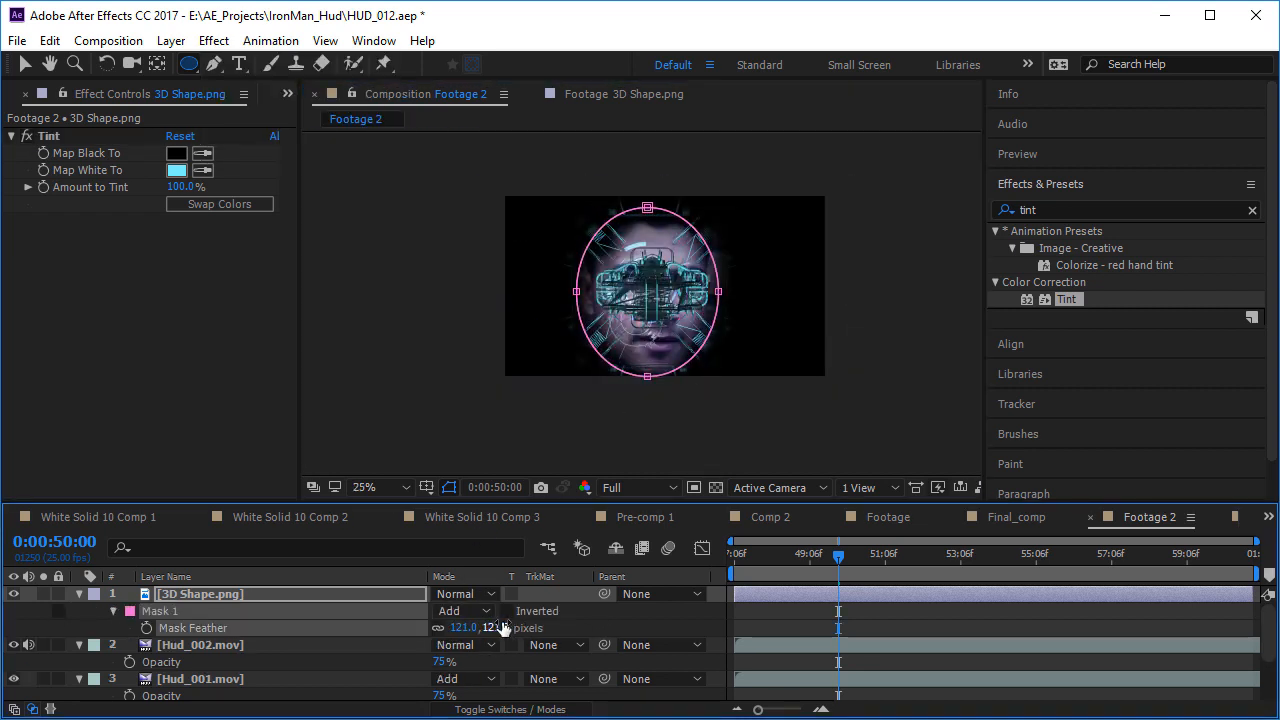
{"action": "left_click", "coordinate": [479, 611]}
{"action": "left_click", "coordinate": [489, 676]}
{"action": "key", "text": "period"}
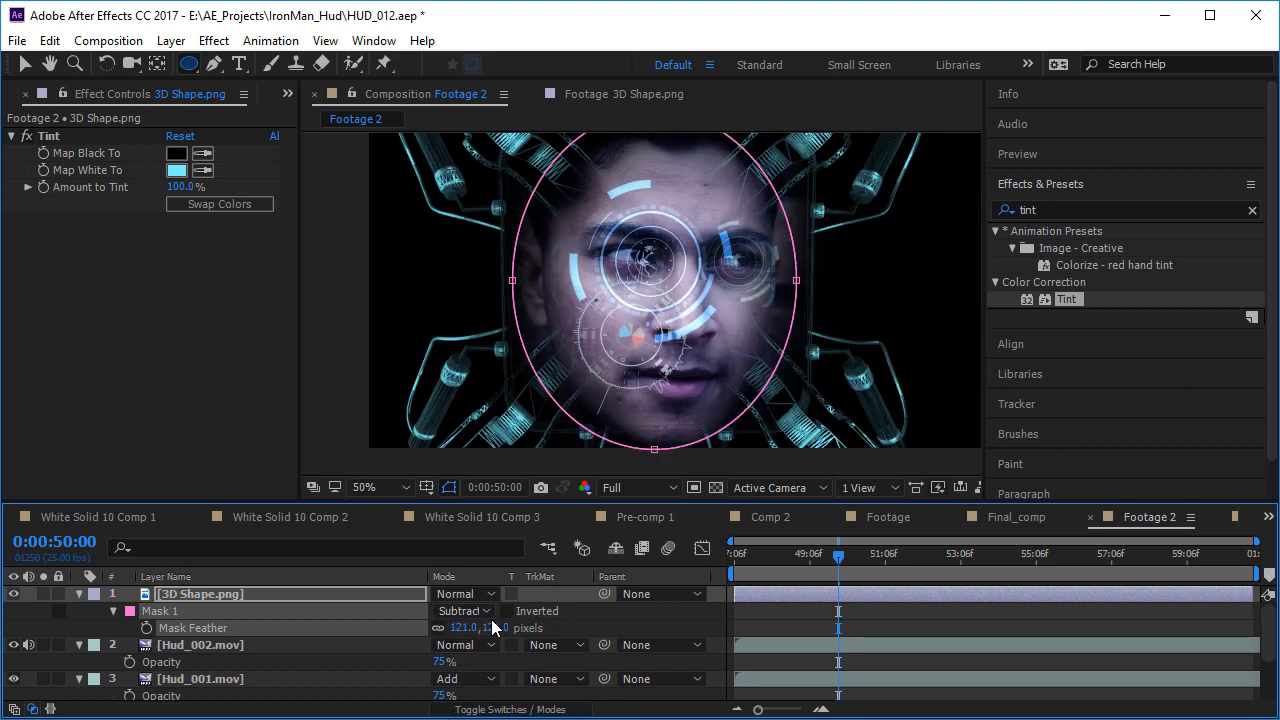
{"action": "key", "text": "ctrl+shift+h"}
{"action": "key", "text": "ctrl+shift+h"}
{"action": "left_click_drag", "start_coordinate": [494, 628], "coordinate": [444, 650]}
{"action": "left_click", "coordinate": [616, 616]}
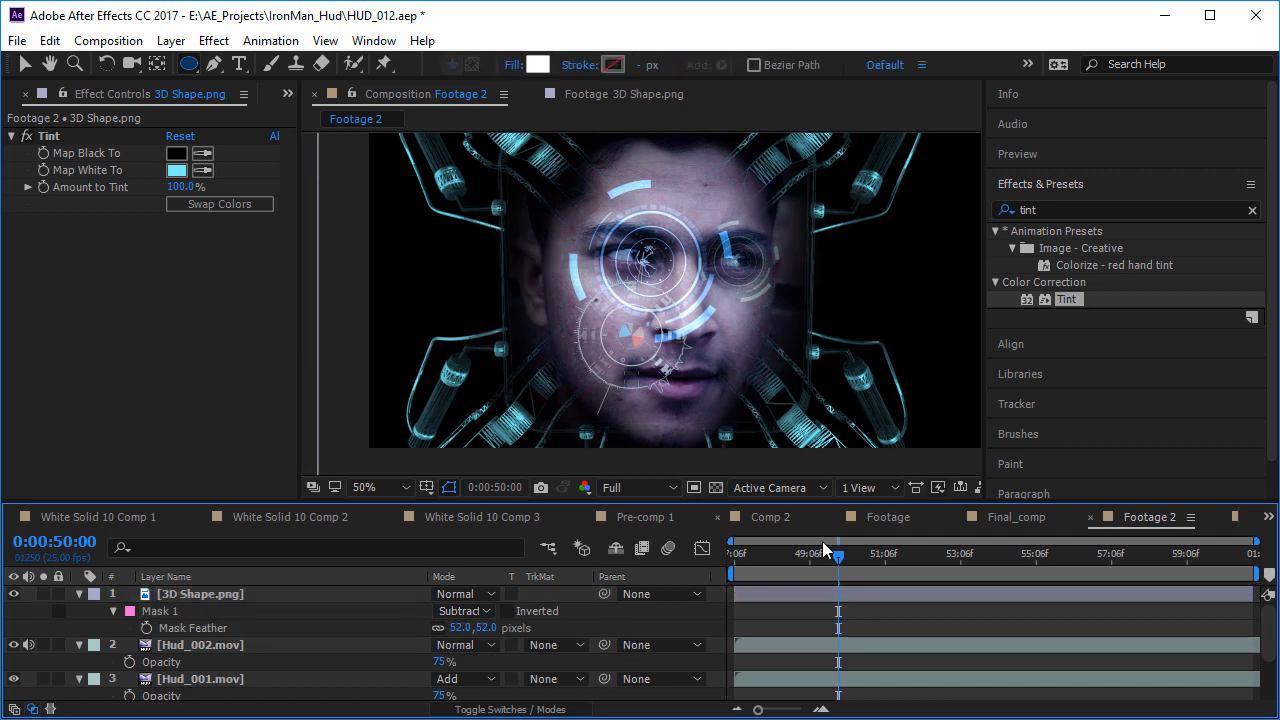
- Display the Face Track Points of Footage.mov and lock its effect controls so they stay shown when another layer is selected
{"action": "key", "text": "h"}
{"action": "mouse_move", "coordinate": [689, 312]}
{"action": "left_mouse_down"}
{"action": "mouse_move", "coordinate": [660, 300]}
{"action": "mouse_move", "coordinate": [640, 330]}
{"action": "mouse_move", "coordinate": [617, 300]}
{"action": "mouse_move", "coordinate": [635, 293]}
{"action": "left_mouse_up"}
{"action": "key", "text": "q"}
{"action": "left_click", "coordinate": [211, 593]}
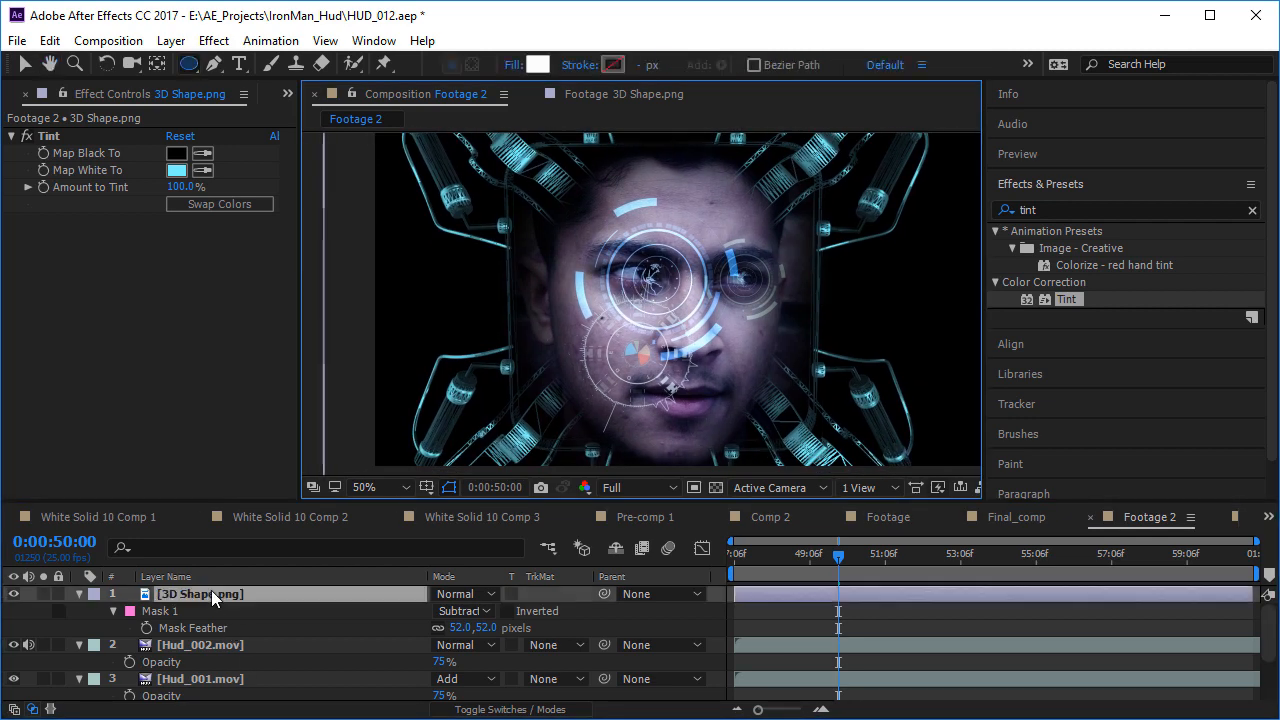
{"action": "scroll", "coordinate": [213, 640], "scroll_direction": "down", "scroll_amount": 3}
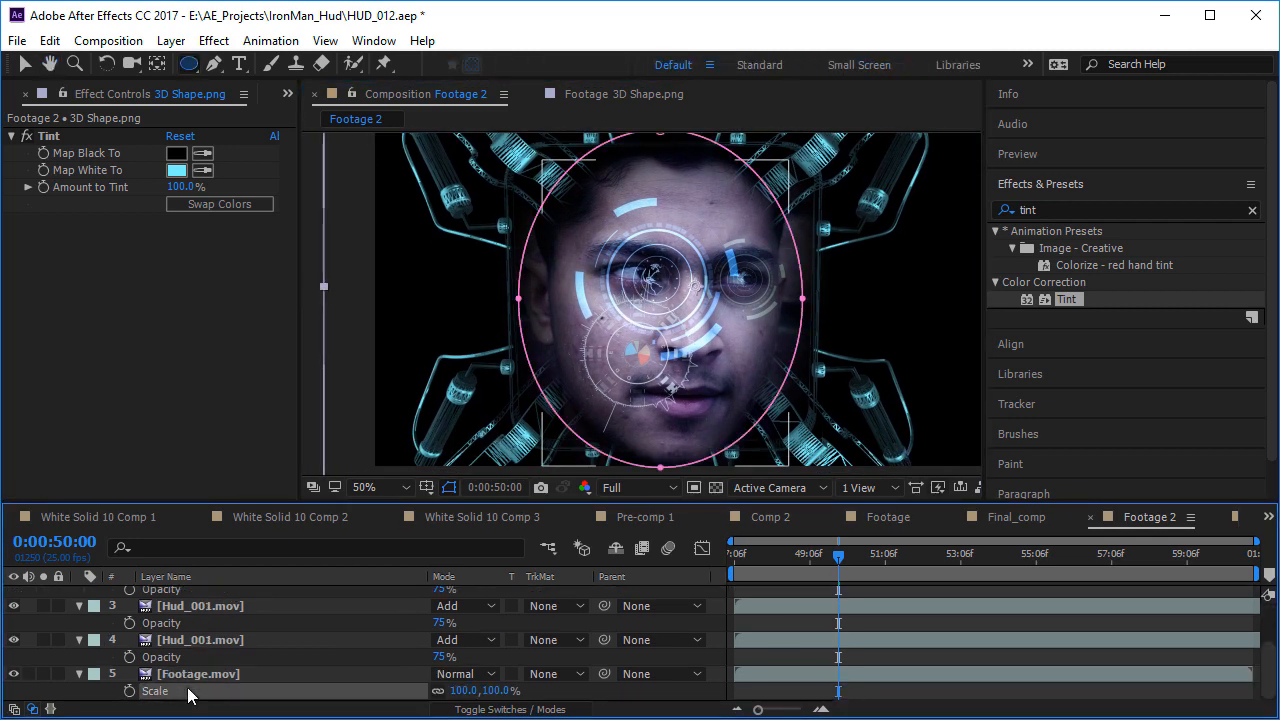
{"action": "left_click", "coordinate": [190, 676]}
{"action": "scroll", "coordinate": [110, 413], "scroll_direction": "down", "scroll_amount": 1}
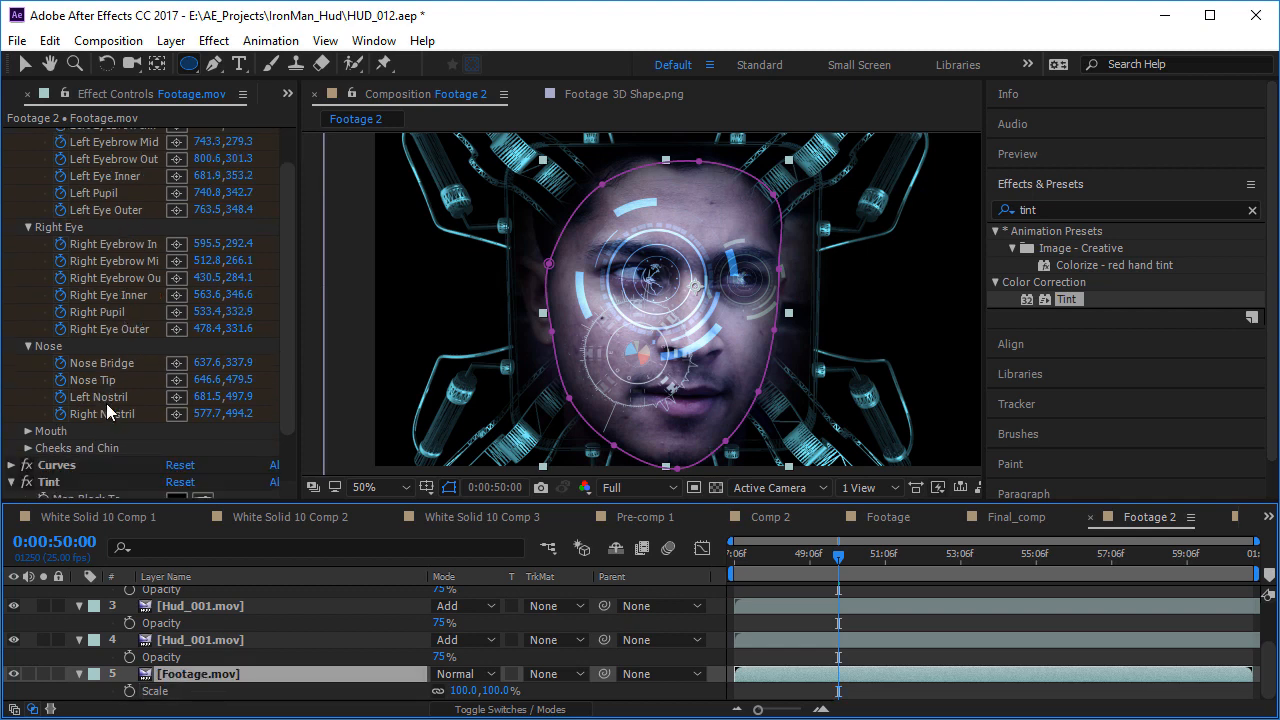
{"action": "scroll", "coordinate": [257, 635], "scroll_direction": "up", "scroll_amount": 3}
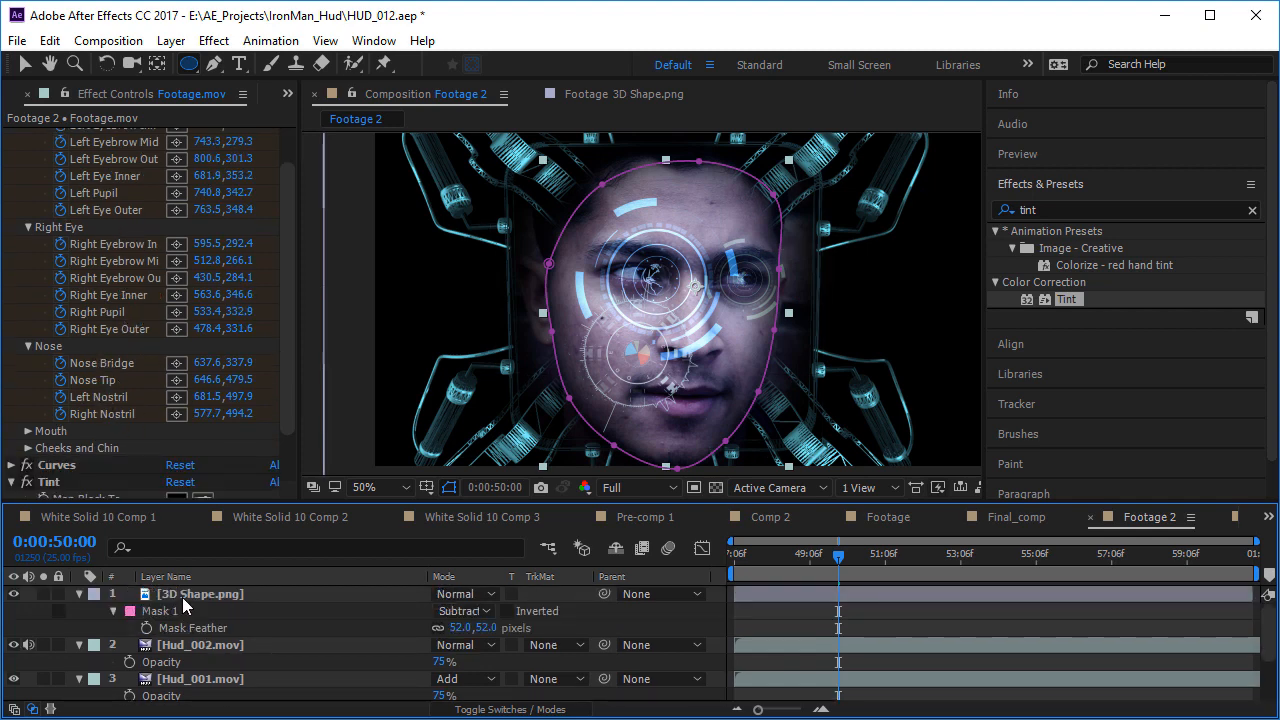
{"action": "left_click", "coordinate": [182, 596]}
{"action": "key", "text": "p"}
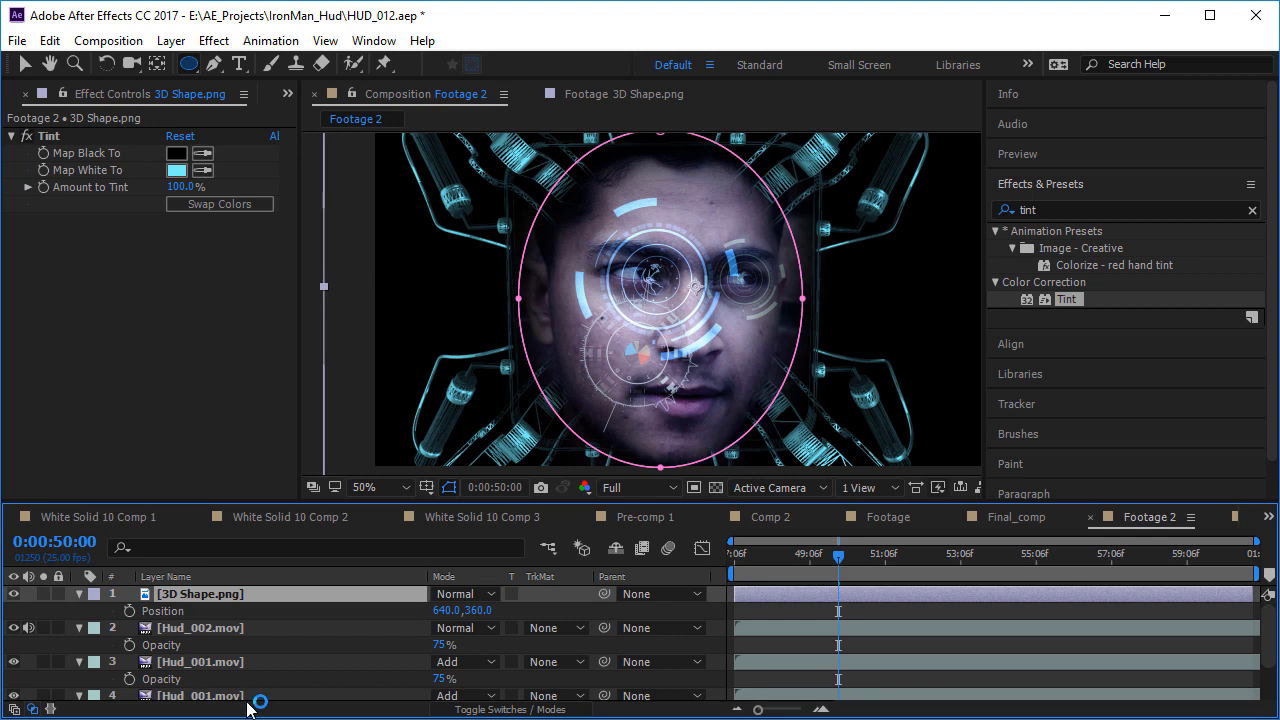
{"action": "scroll", "coordinate": [222, 678], "scroll_direction": "down", "scroll_amount": 3}
{"action": "left_click", "coordinate": [222, 676]}
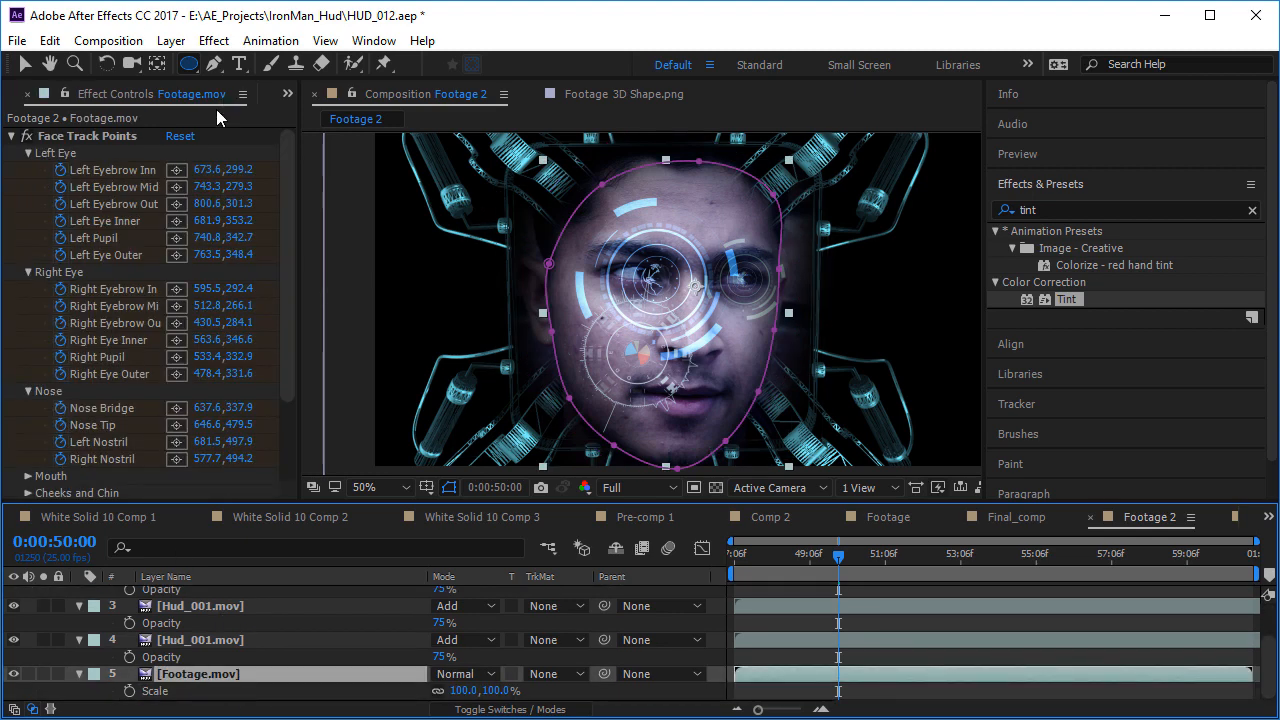
{"action": "left_click", "coordinate": [78, 113]}
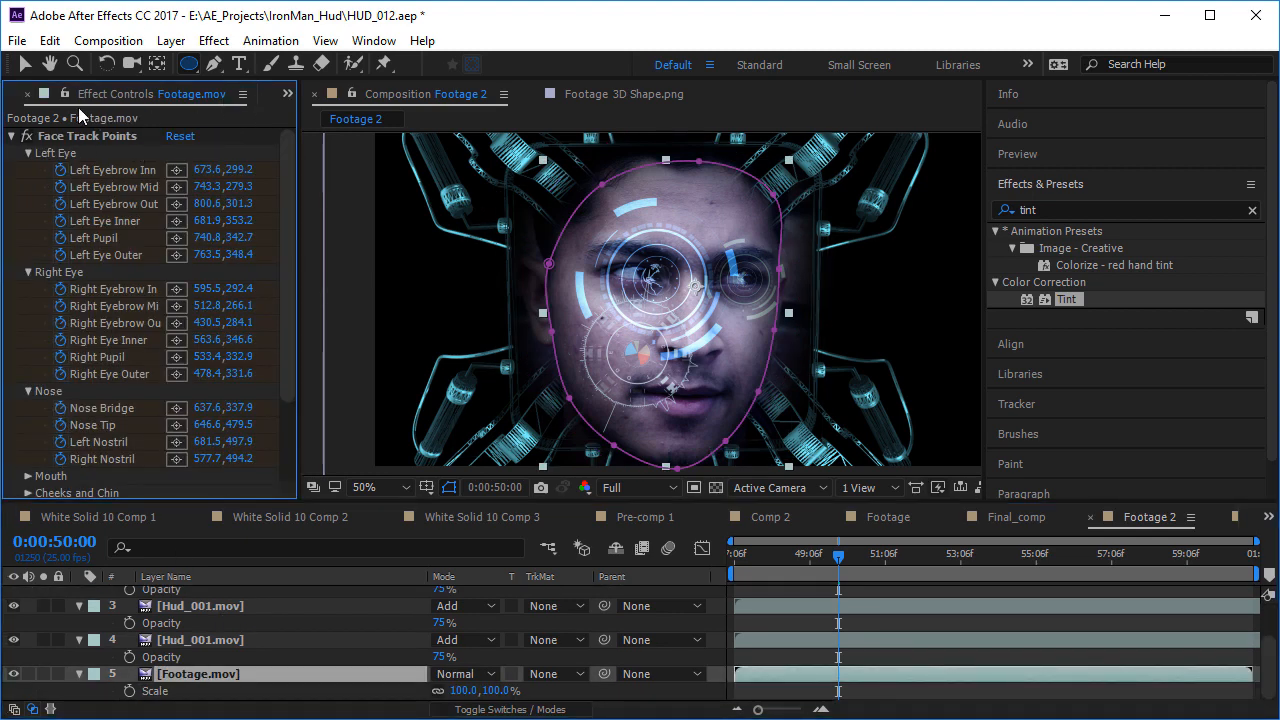
- Add a Position expression to 3D Shape.png that links it to the Nose Tip point of Footage.mov's Face Track Points
{"action": "scroll", "coordinate": [193, 640], "scroll_direction": "up", "scroll_amount": 2}
{"action": "left_click", "coordinate": [193, 596]}
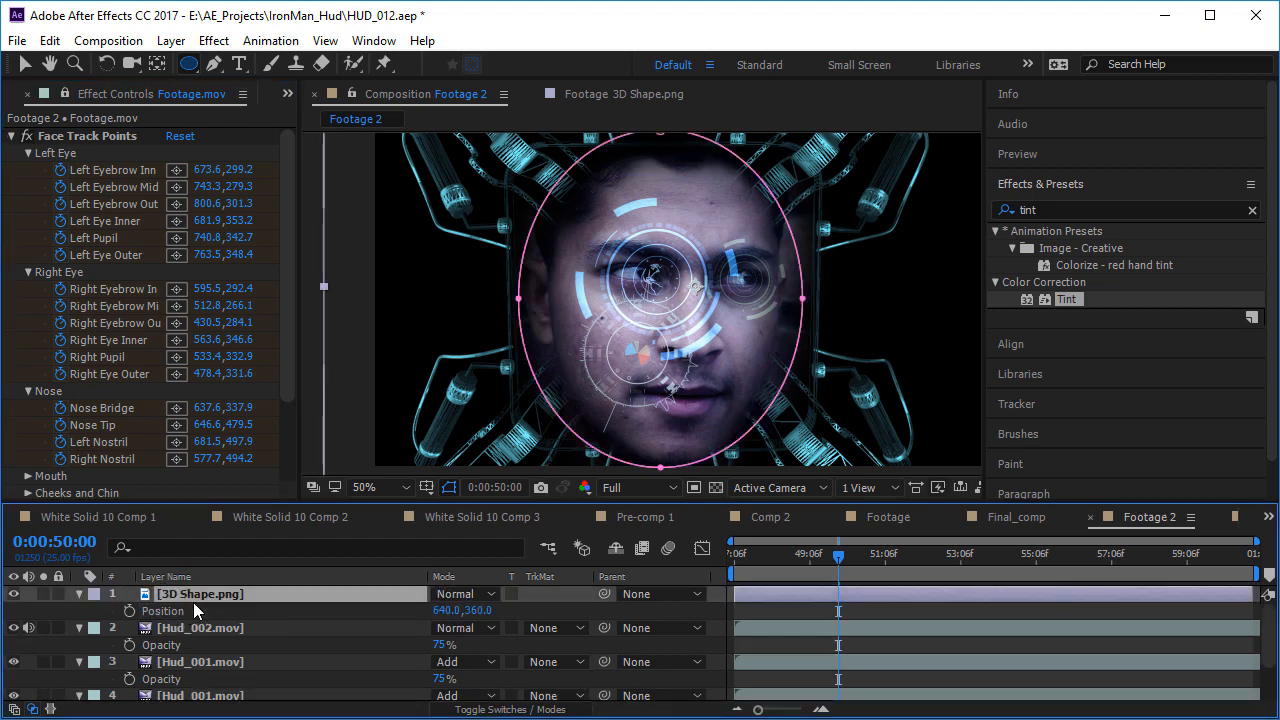
{"action": "key", "text": "p"}
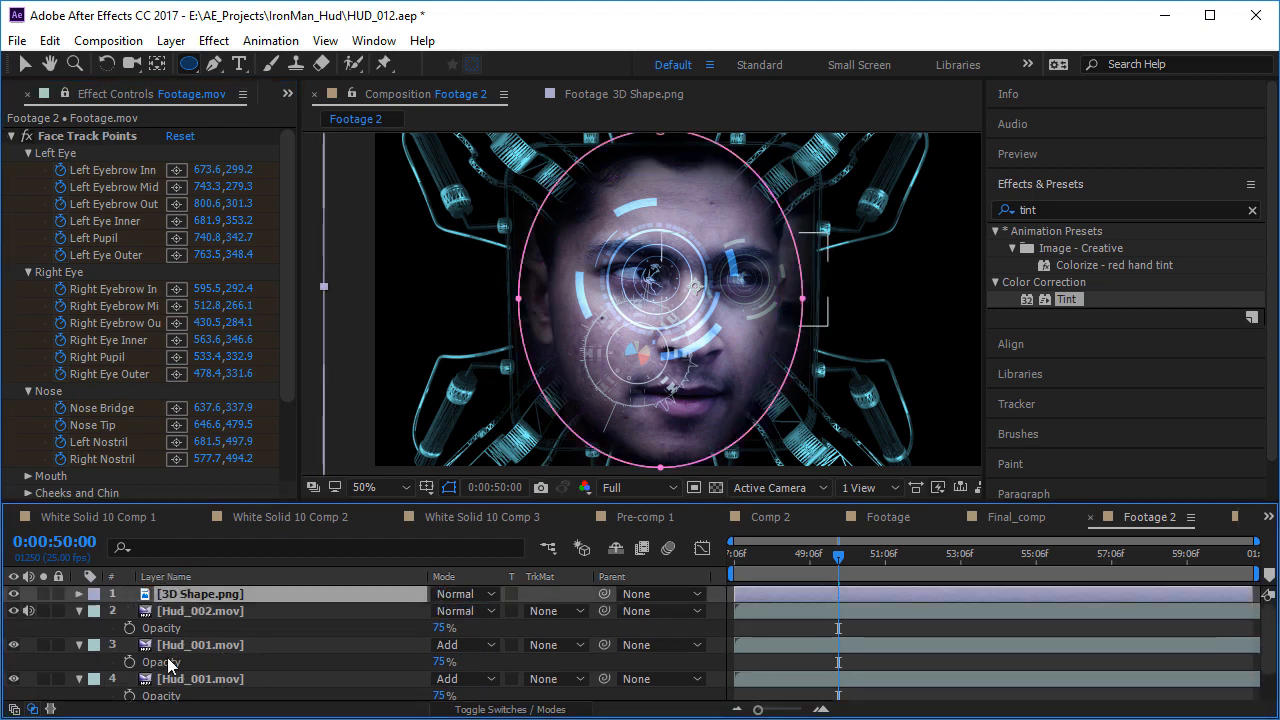
{"action": "key", "text": "p"}
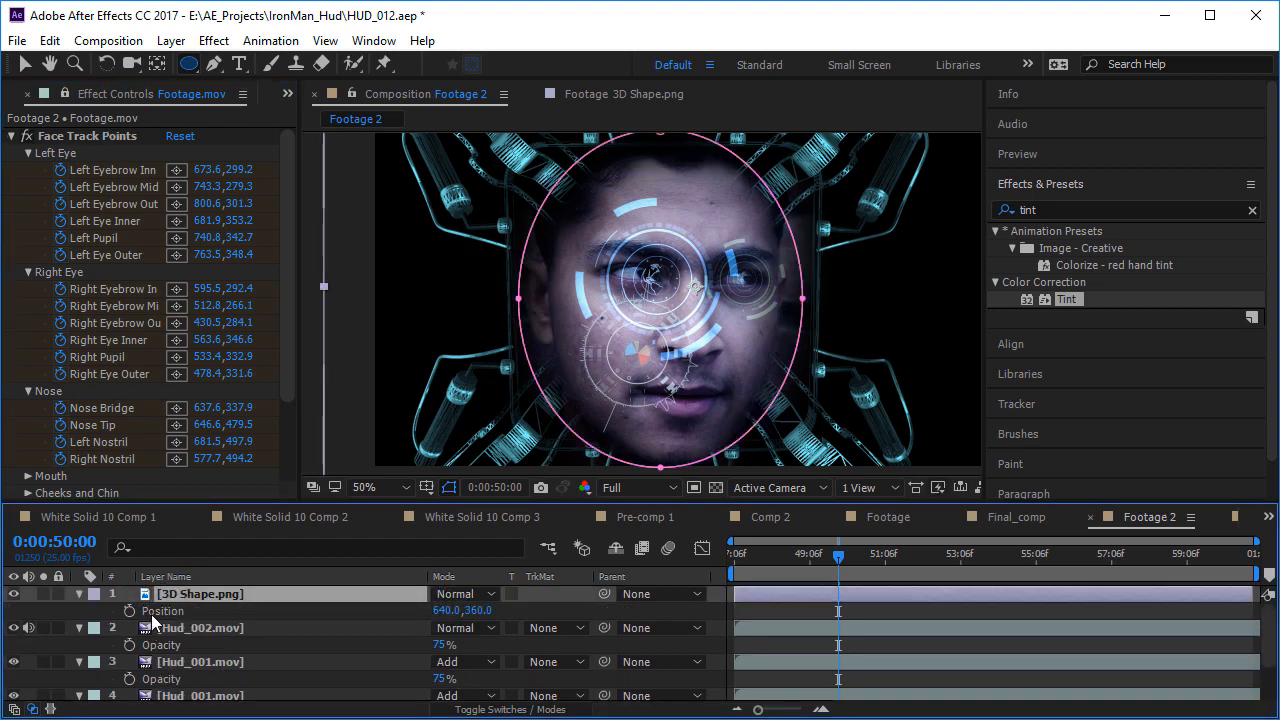
{"action": "left_click", "coordinate": [129, 611], "text": "alt"}
{"action": "left_click_drag", "start_coordinate": [223, 487], "coordinate": [108, 408]}
{"action": "left_click", "coordinate": [661, 659]}
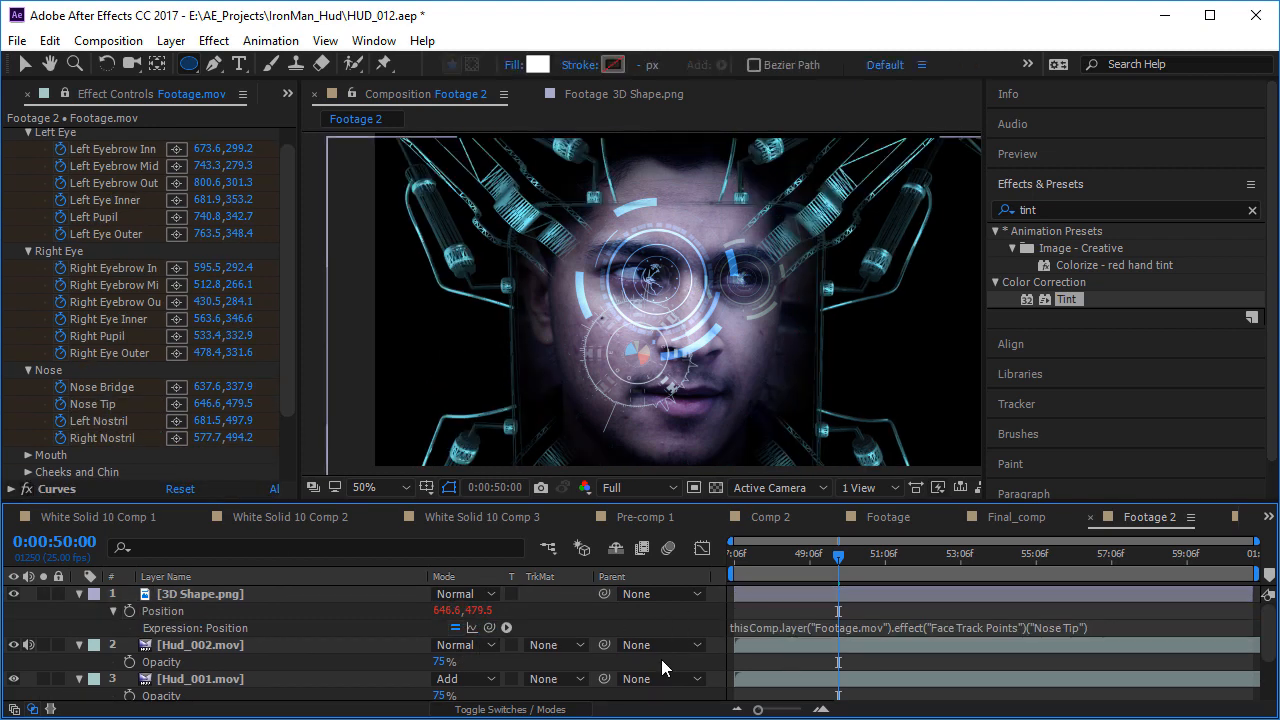
- Preview the nose-tracked 3D Shape.png overlay from 0:00:50:00 and again from 0:00:48:13
{"action": "key", "text": "space"}
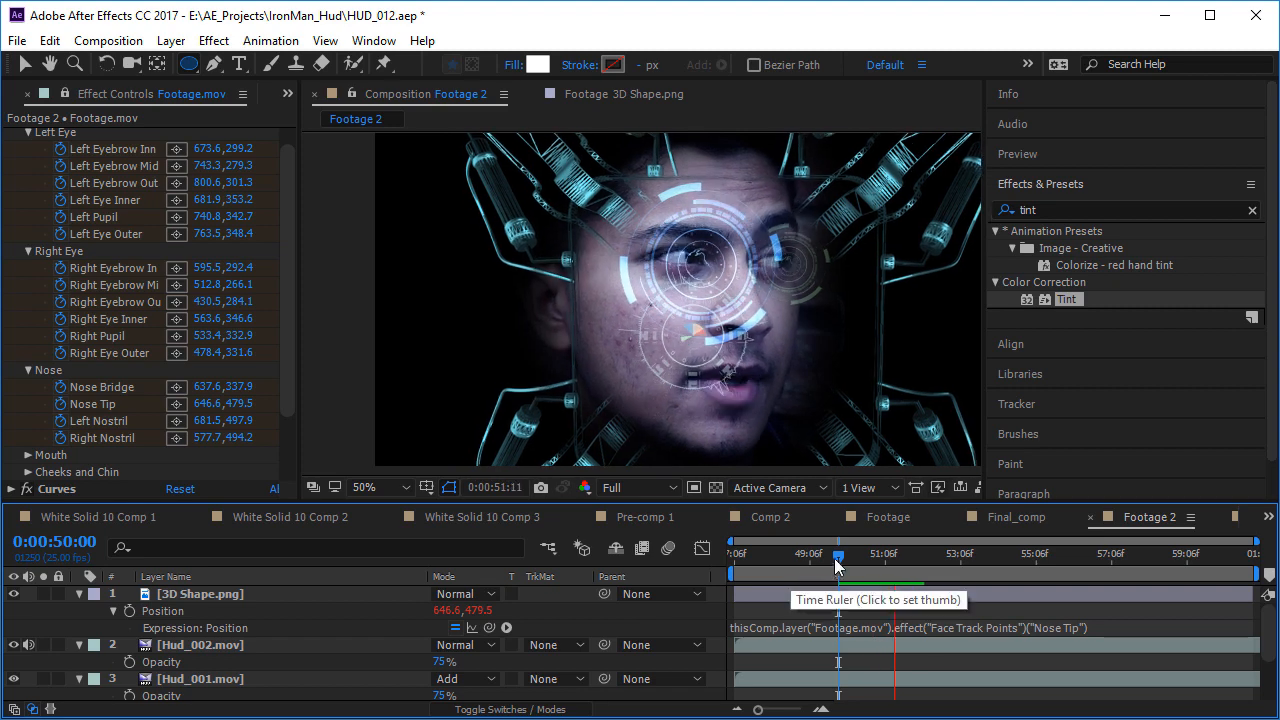
{"action": "left_click_drag", "start_coordinate": [848, 552], "coordinate": [781, 565]}
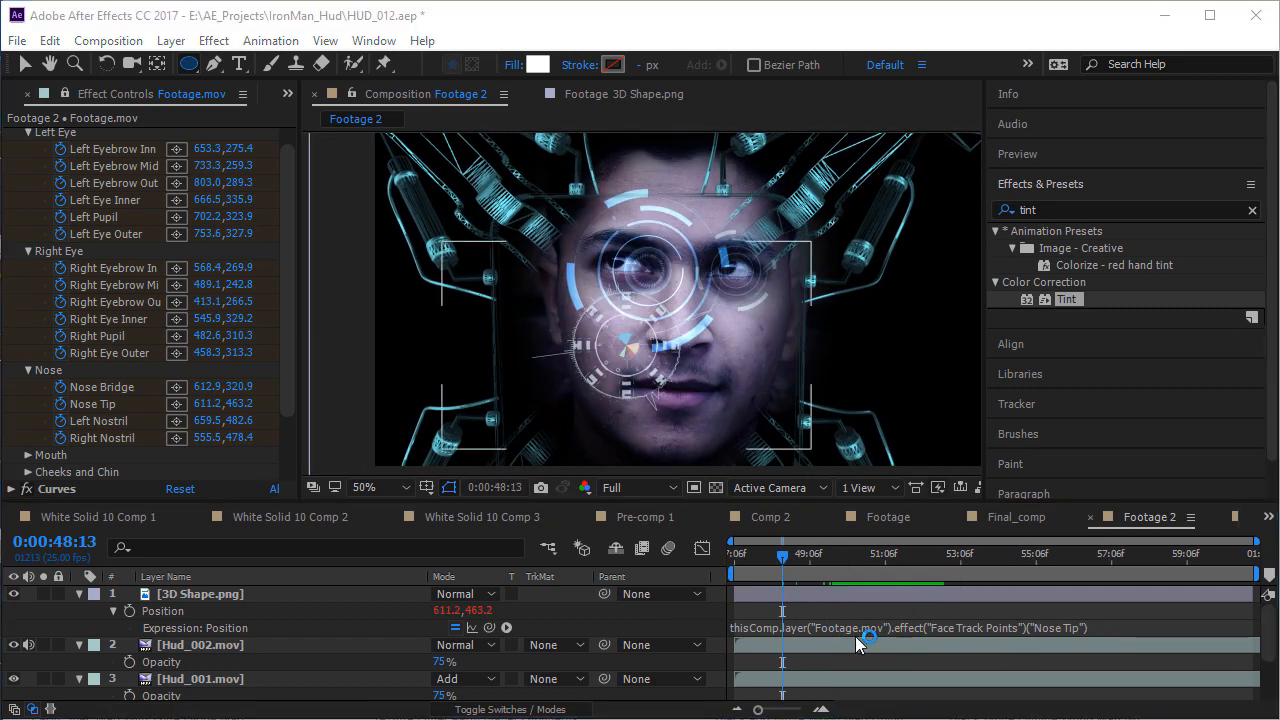
{"action": "mouse_move", "coordinate": [854, 565]}
{"action": "left_mouse_down"}
{"action": "mouse_move", "coordinate": [918, 564]}
{"action": "mouse_move", "coordinate": [927, 614]}
{"action": "mouse_move", "coordinate": [898, 600]}
{"action": "mouse_move", "coordinate": [896, 560]}
{"action": "mouse_move", "coordinate": [841, 565]}
{"action": "left_mouse_up"}
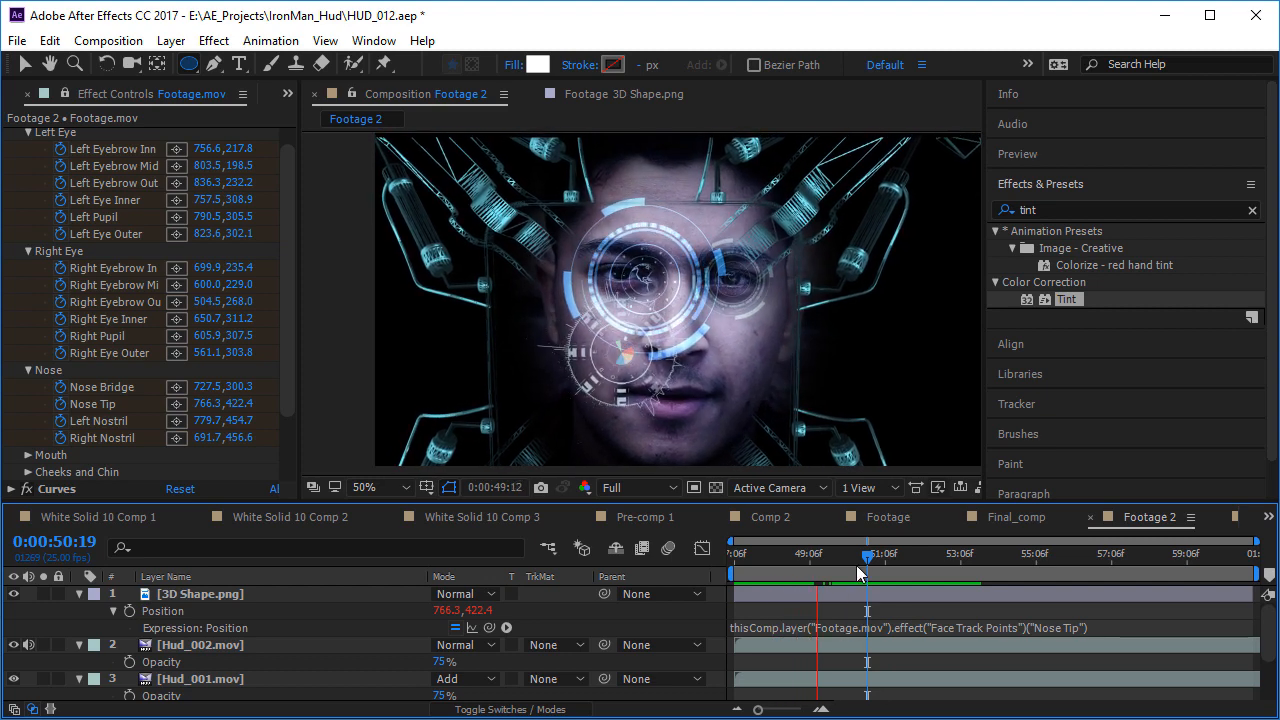
{"action": "key", "text": "space"}
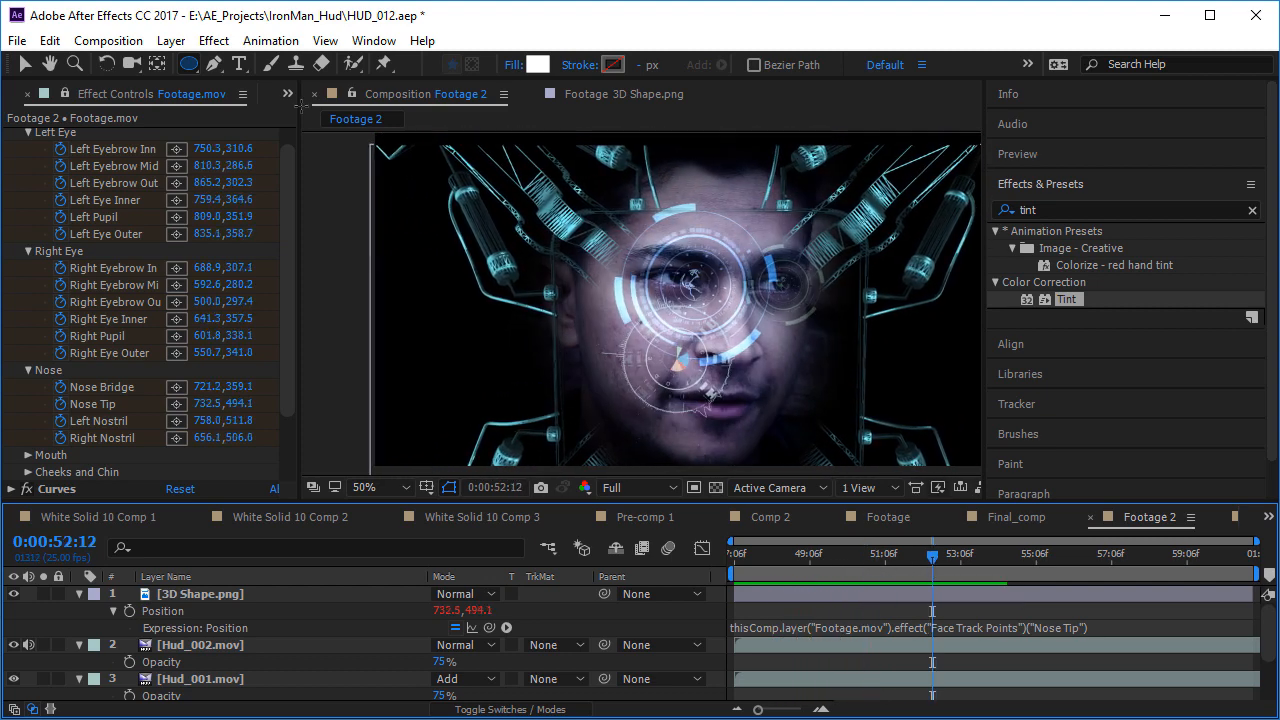
- Review Hud_003.mov from the Elements folder and add it as the topmost layer of Footage 2
{"action": "left_click", "coordinate": [288, 94]}
{"action": "left_click", "coordinate": [337, 123]}
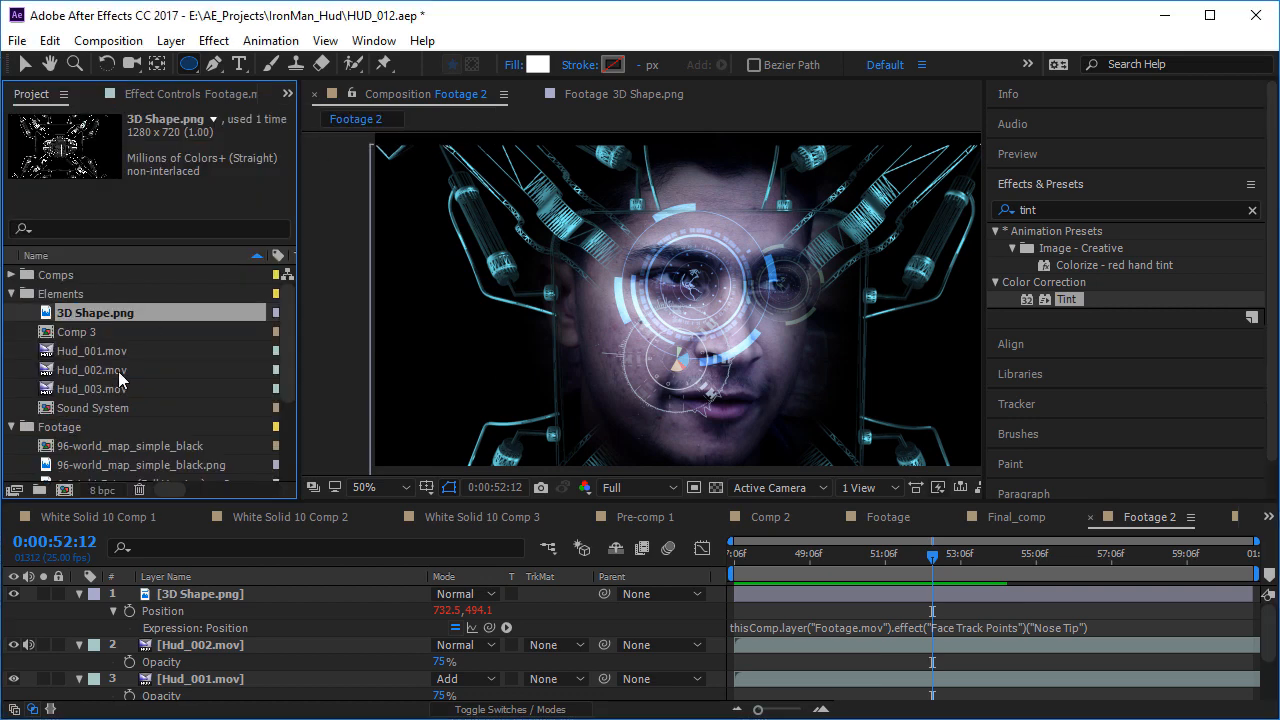
{"action": "left_click", "coordinate": [100, 402]}
{"action": "left_click", "coordinate": [100, 370]}
{"action": "left_click", "coordinate": [102, 388]}
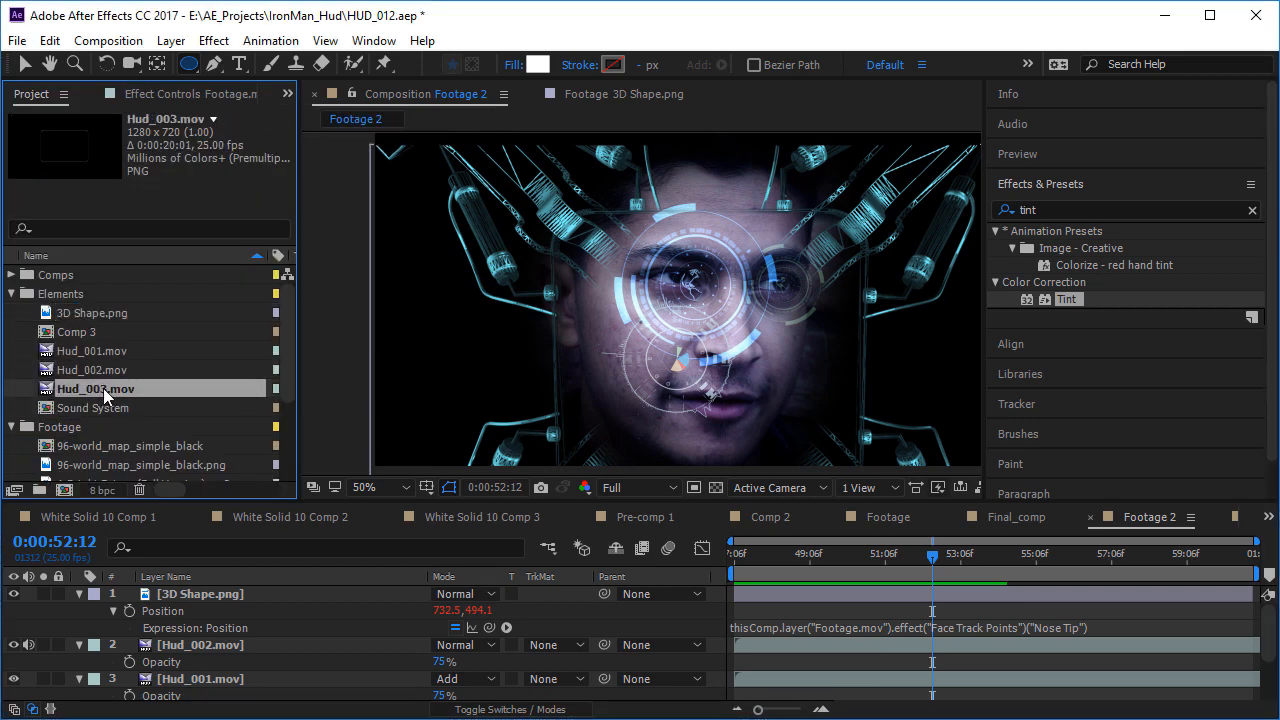
{"action": "double_click", "coordinate": [103, 388]}
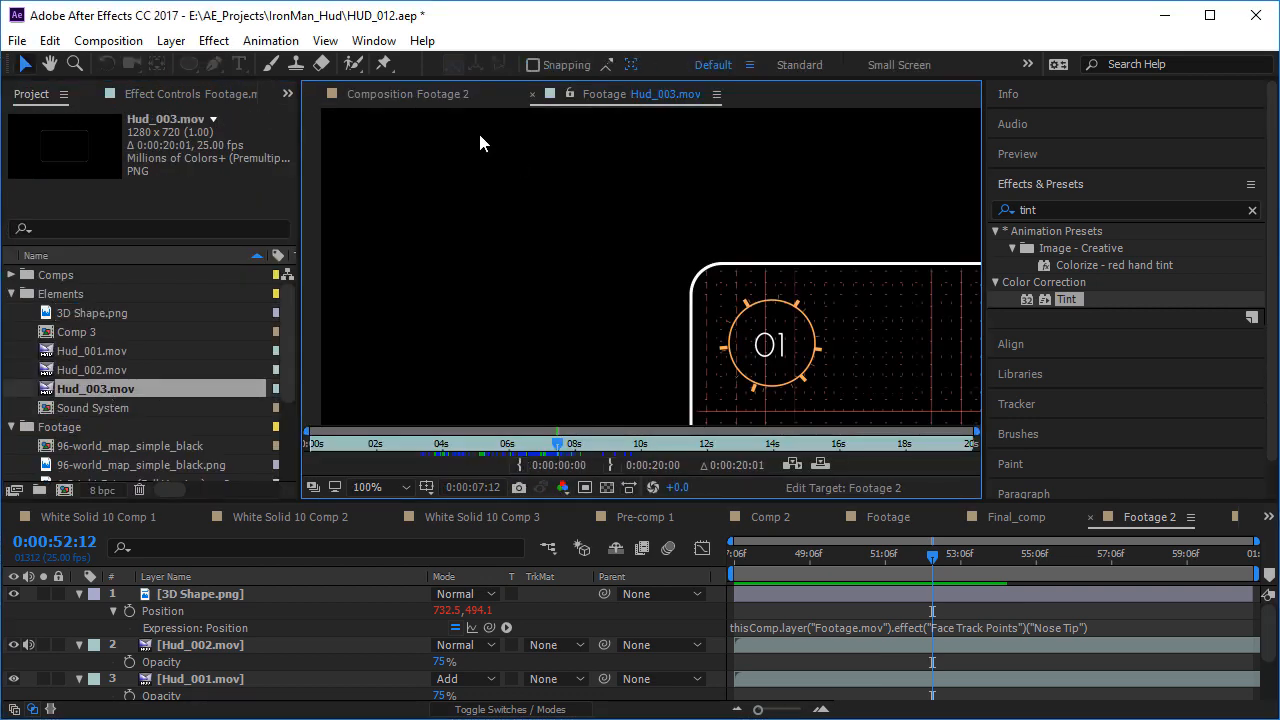
{"action": "left_click", "coordinate": [406, 94]}
{"action": "left_click_drag", "start_coordinate": [91, 388], "coordinate": [251, 594]}
- Move the Hud_003.mov panel down beside the mouth and set its scale to 61%
{"action": "key", "text": "space"}
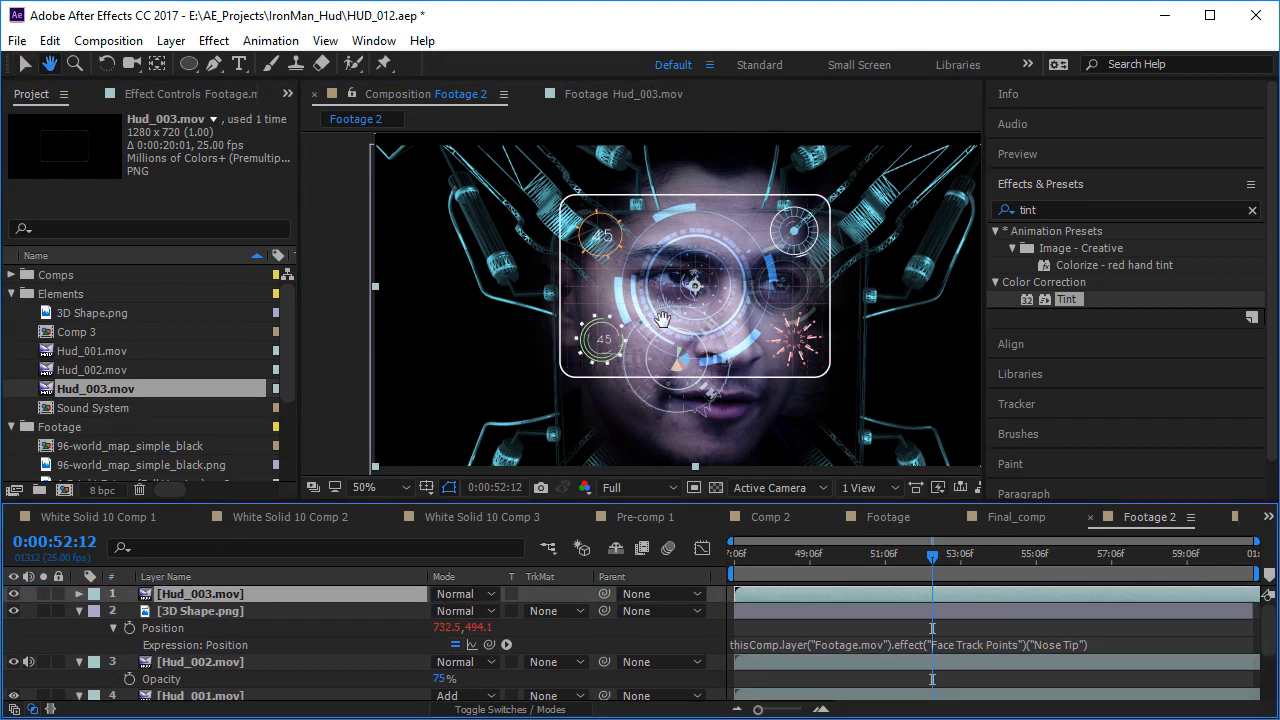
{"action": "left_click_drag", "start_coordinate": [674, 350], "coordinate": [564, 317]}
{"action": "left_click_drag", "start_coordinate": [582, 268], "coordinate": [685, 365]}
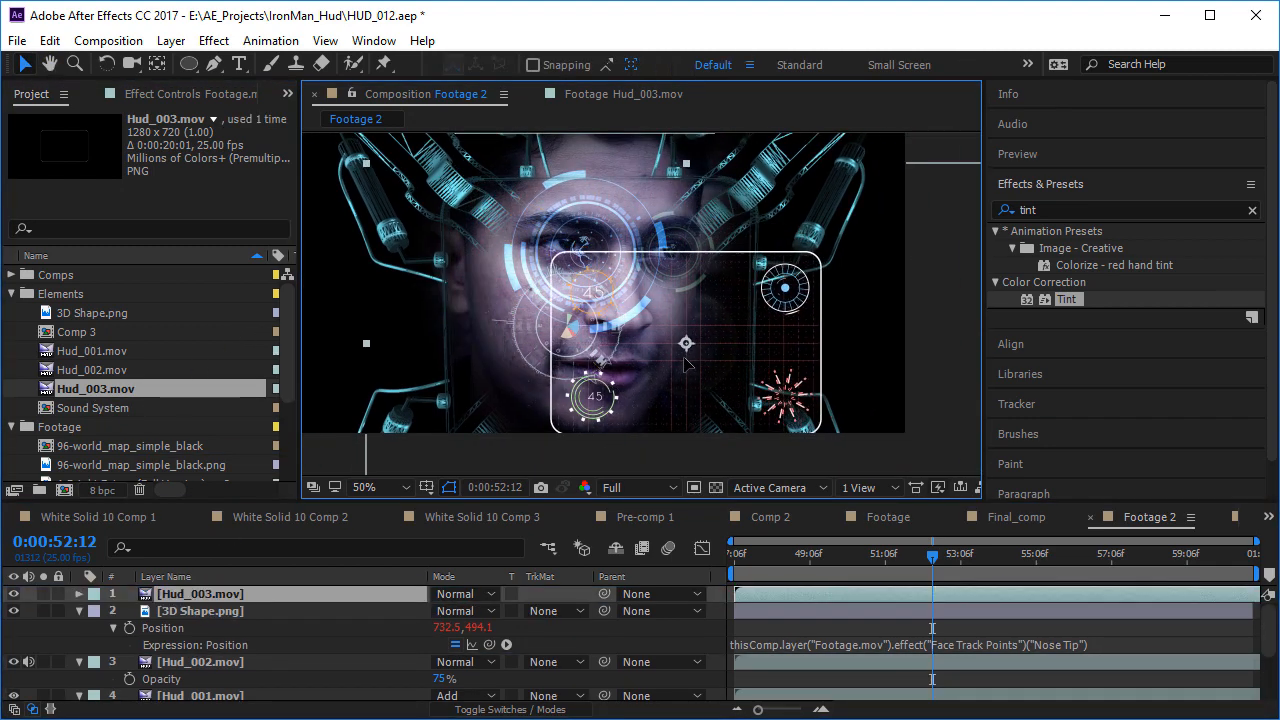
{"action": "key", "text": "s"}
{"action": "left_click_drag", "start_coordinate": [442, 610], "coordinate": [403, 610]}
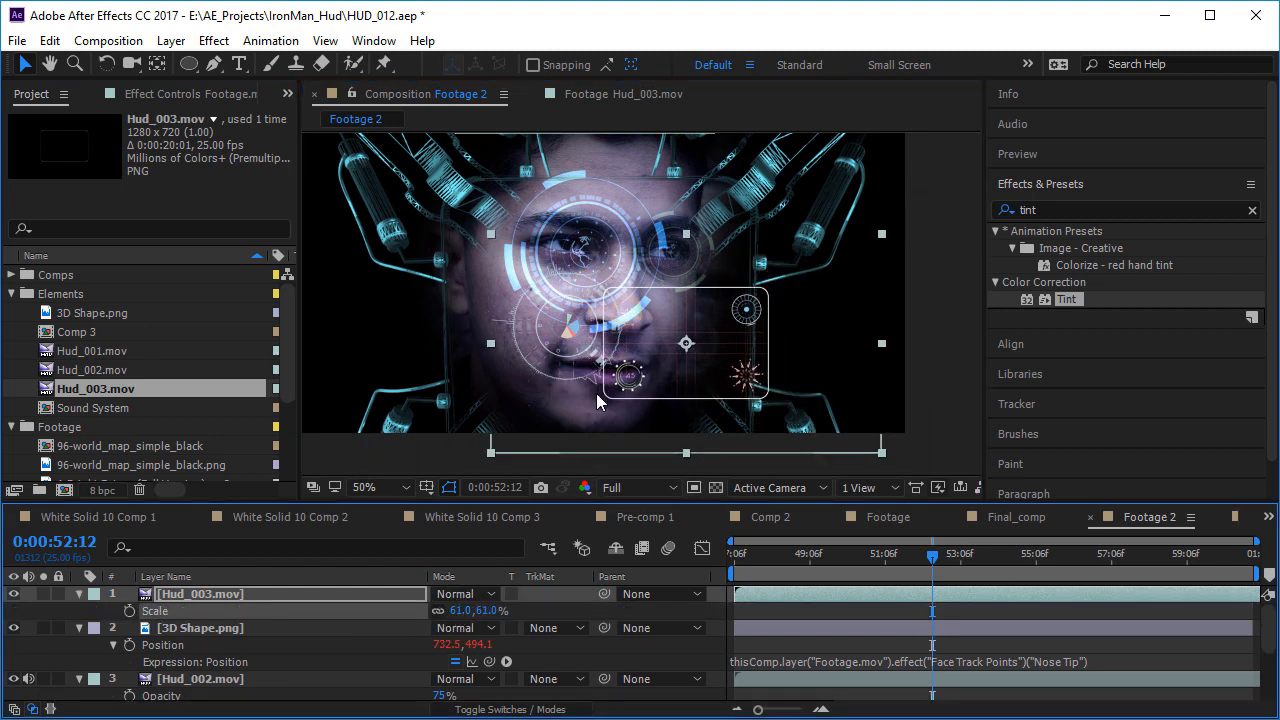
- At 0:00:49:20, make Hud_003.mov a 3D layer and rotate it to a Y orientation of 331° to match the face's angle
{"action": "mouse_move", "coordinate": [819, 569]}
{"action": "left_mouse_down"}
{"action": "mouse_move", "coordinate": [768, 571]}
{"action": "mouse_move", "coordinate": [844, 573]}
{"action": "mouse_move", "coordinate": [828, 587]}
{"action": "mouse_move", "coordinate": [790, 584]}
{"action": "mouse_move", "coordinate": [831, 580]}
{"action": "left_mouse_up"}
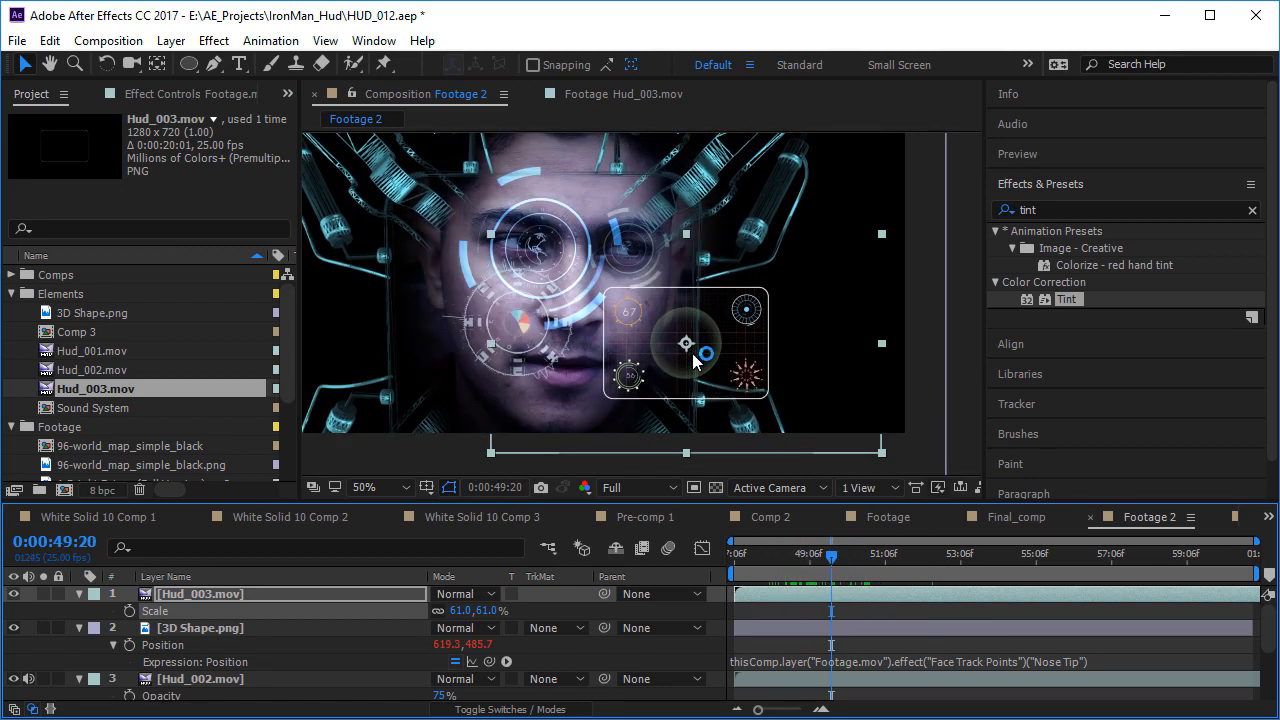
{"action": "scroll", "coordinate": [697, 354], "scroll_direction": "up", "scroll_amount": 1}
{"action": "left_click_drag", "start_coordinate": [526, 311], "coordinate": [597, 303]}
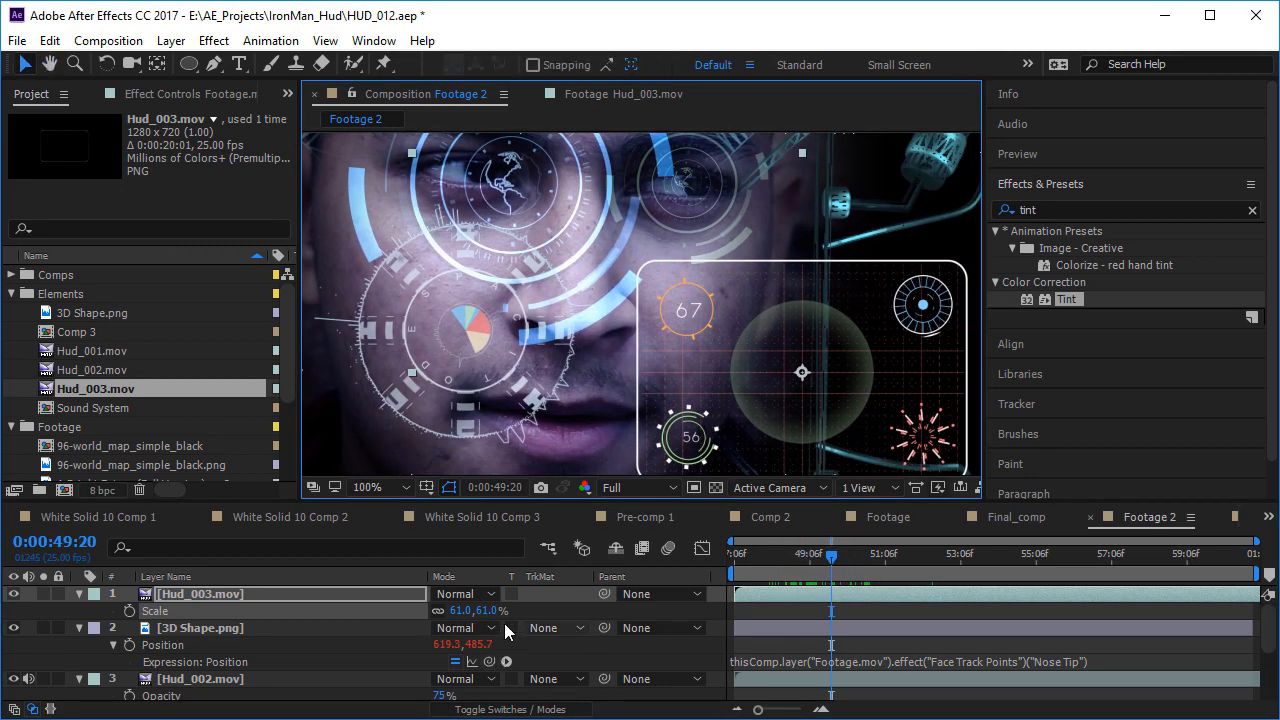
{"action": "key", "text": "F4"}
{"action": "left_click", "coordinate": [543, 593]}
{"action": "scroll", "coordinate": [636, 318], "scroll_direction": "down", "scroll_amount": 3}
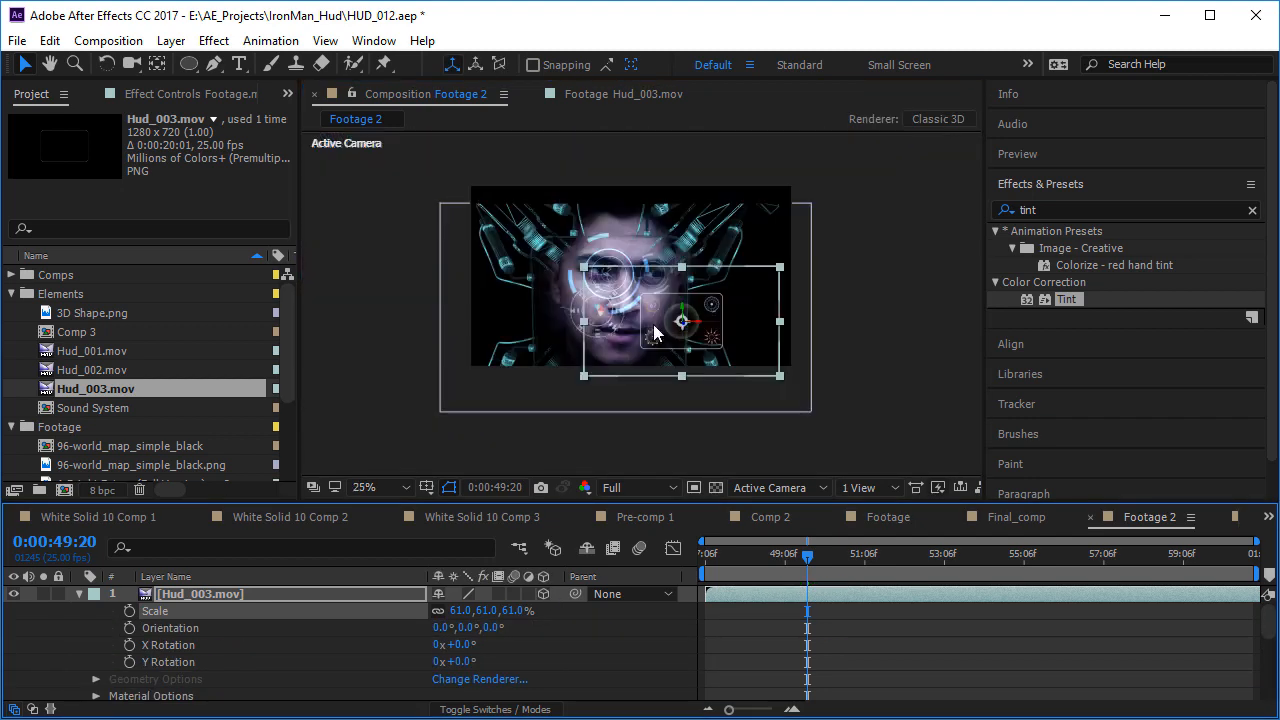
{"action": "key", "text": "slash"}
{"action": "key", "text": "w"}
{"action": "left_click_drag", "start_coordinate": [798, 340], "coordinate": [830, 338]}
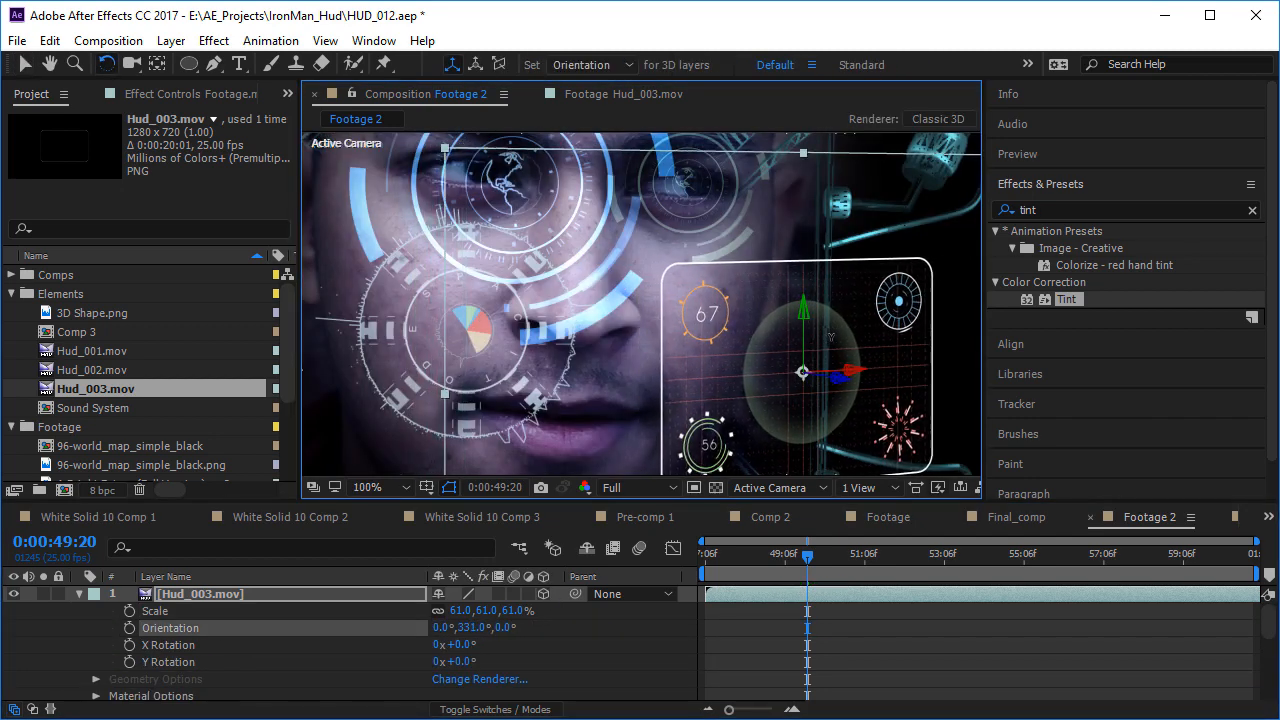
- Add a Position expression to Hud_003.mov that links it to the Nose Tip point of Footage.mov's Face Track Points
{"action": "left_click", "coordinate": [79, 594]}
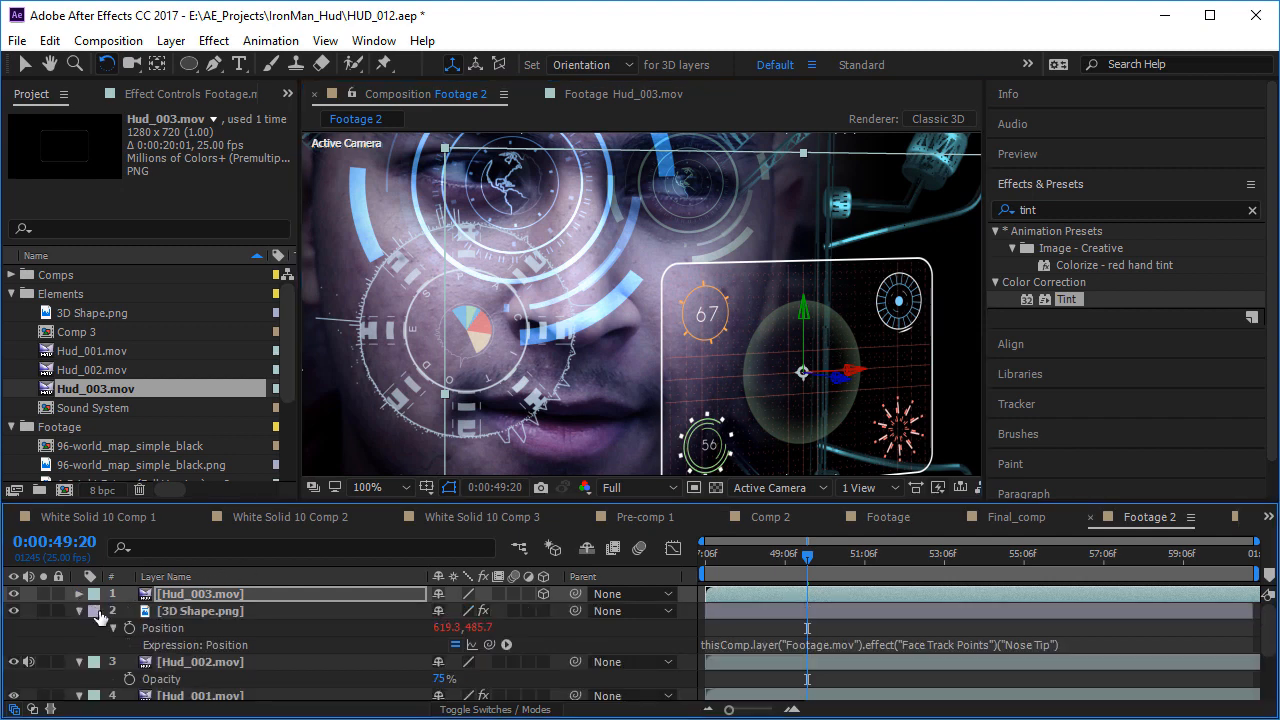
{"action": "scroll", "coordinate": [217, 619], "scroll_direction": "down", "scroll_amount": 3}
{"action": "left_click", "coordinate": [197, 676]}
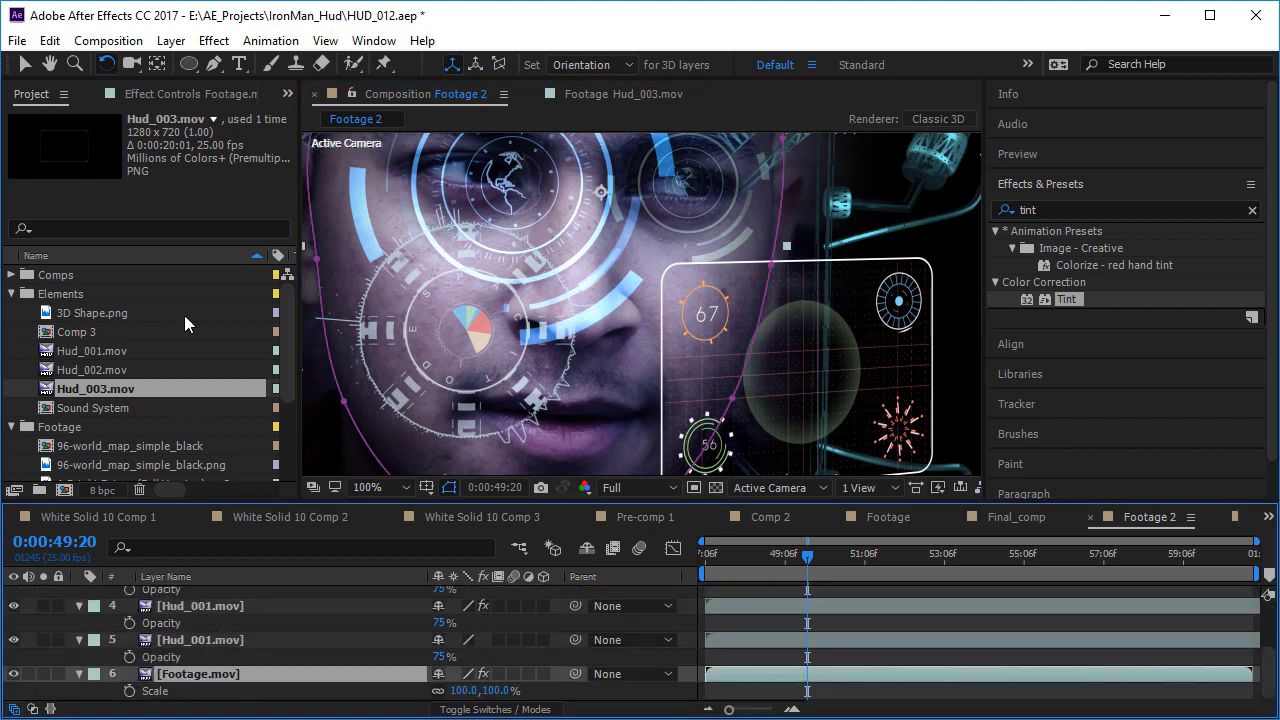
{"action": "left_click", "coordinate": [149, 93]}
{"action": "scroll", "coordinate": [220, 630], "scroll_direction": "up", "scroll_amount": 3}
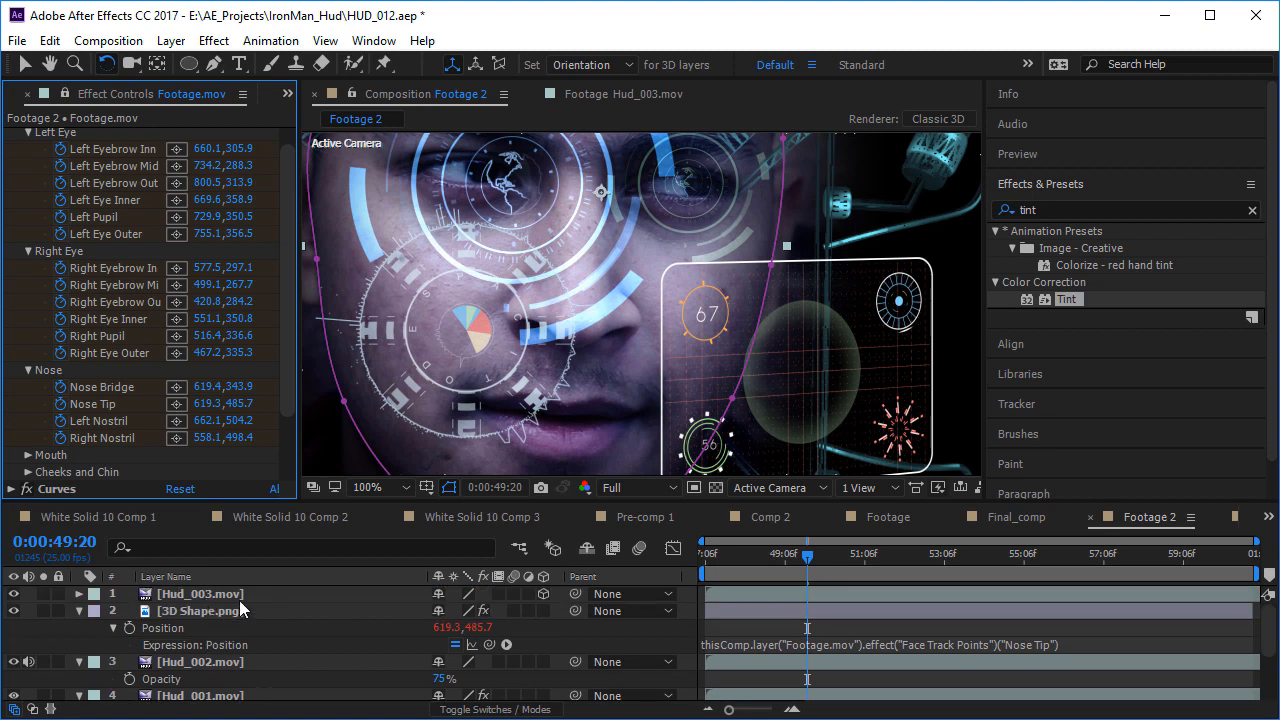
{"action": "left_click", "coordinate": [267, 594]}
{"action": "key", "text": "p"}
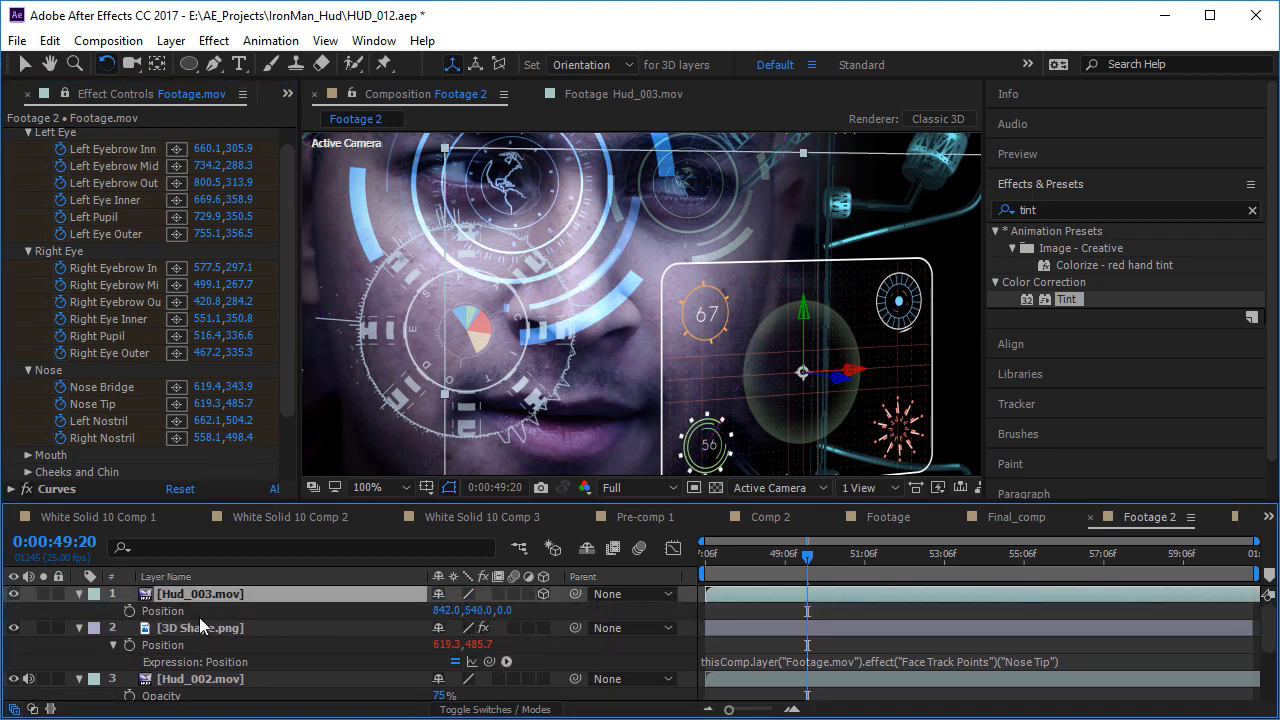
{"action": "left_click", "coordinate": [129, 610], "text": "alt"}
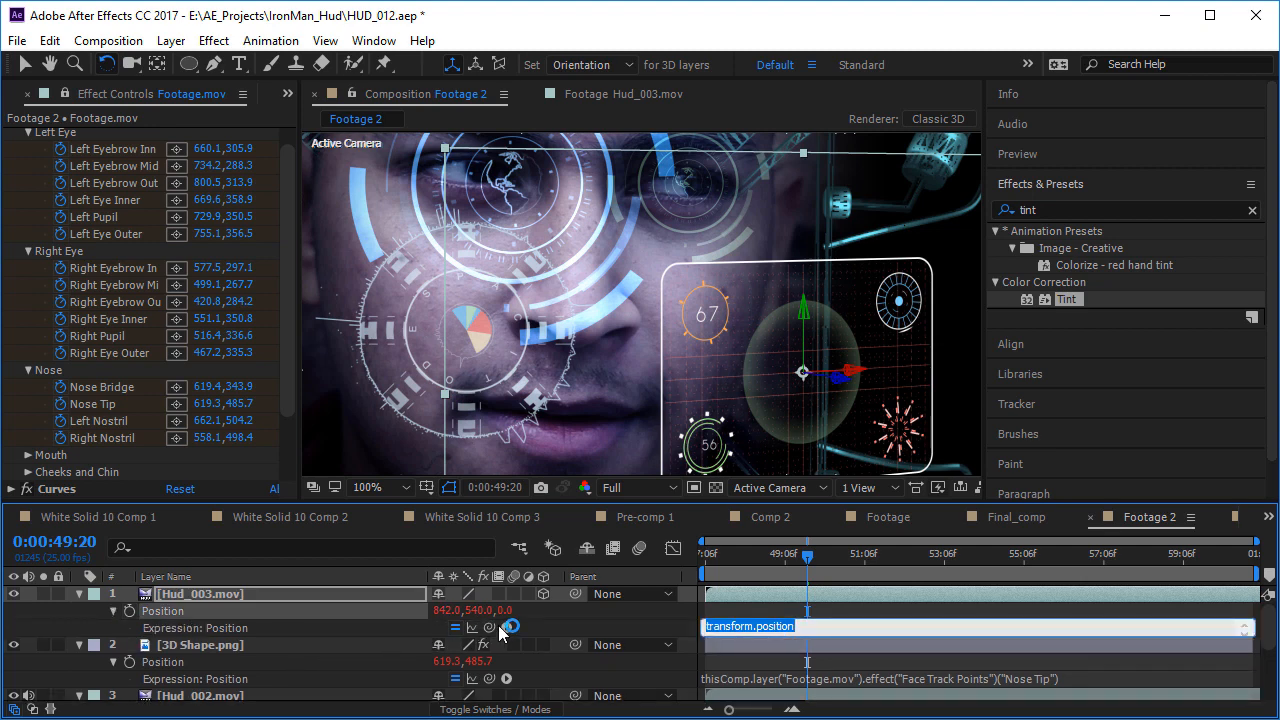
{"action": "left_click_drag", "start_coordinate": [196, 457], "coordinate": [100, 386]}
{"action": "left_click", "coordinate": [668, 627]}
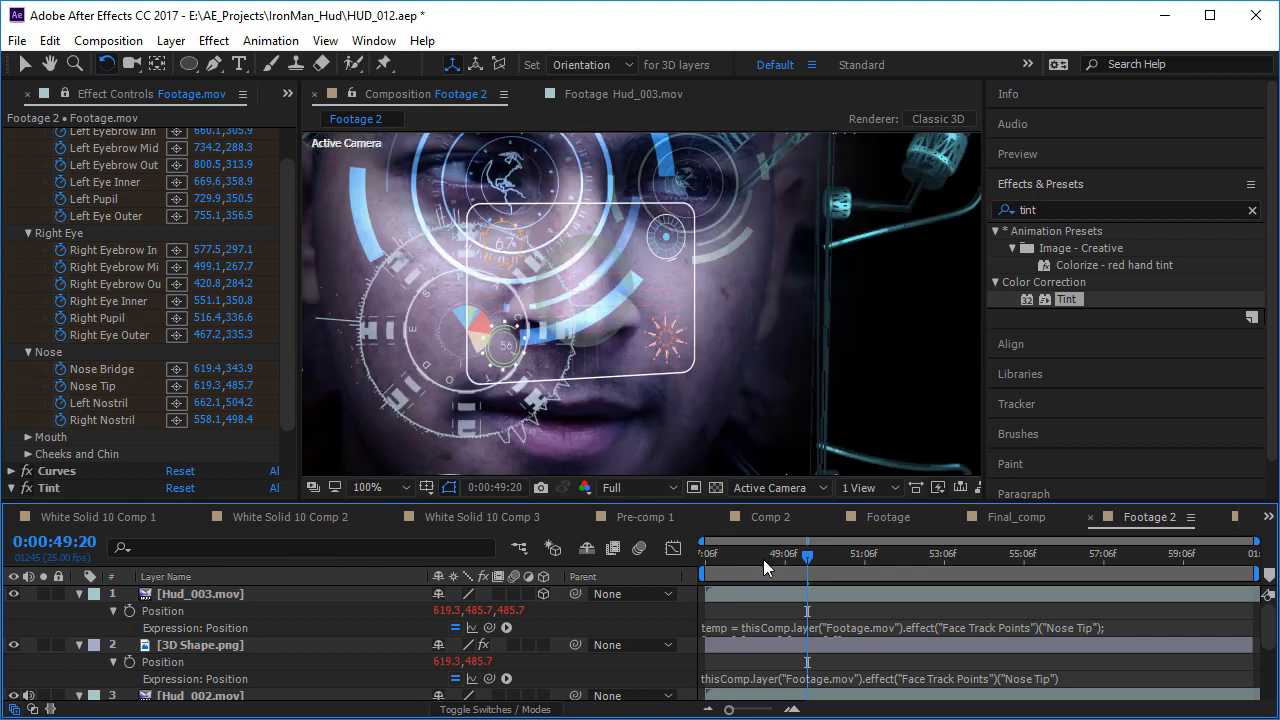
- Offset Hud_003.mov's anchor point so the panel sits beside the mouth, and set its scale to 85%
{"action": "left_click_drag", "start_coordinate": [808, 558], "coordinate": [821, 560]}
{"action": "left_click", "coordinate": [218, 596]}
{"action": "key", "text": "a"}
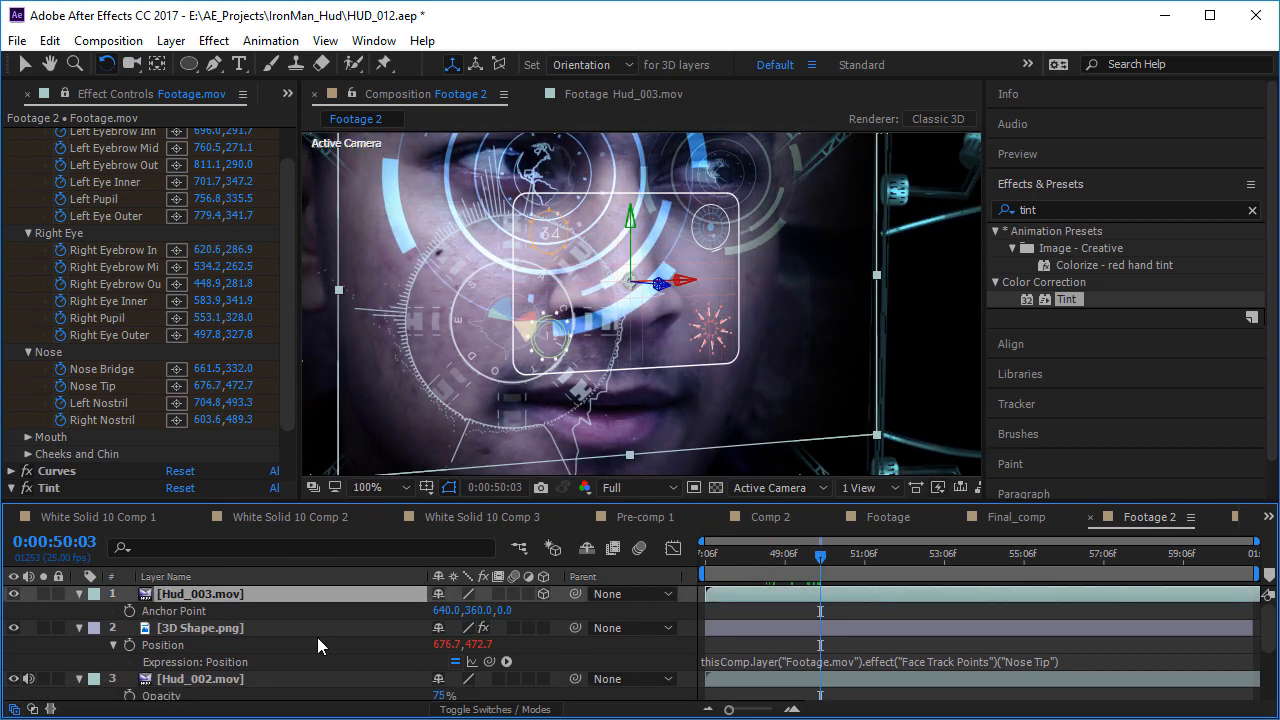
{"action": "left_click_drag", "start_coordinate": [453, 609], "coordinate": [485, 611]}
{"action": "key", "text": "s"}
{"action": "scroll", "coordinate": [607, 260], "scroll_direction": "down", "scroll_amount": 1}
- Preview the nose-tracked Hud_003.mov panel from 0:00:47:06 and check its placement at 0:00:50:20 and 0:00:52:14
{"action": "left_click_drag", "start_coordinate": [818, 550], "coordinate": [671, 568]}
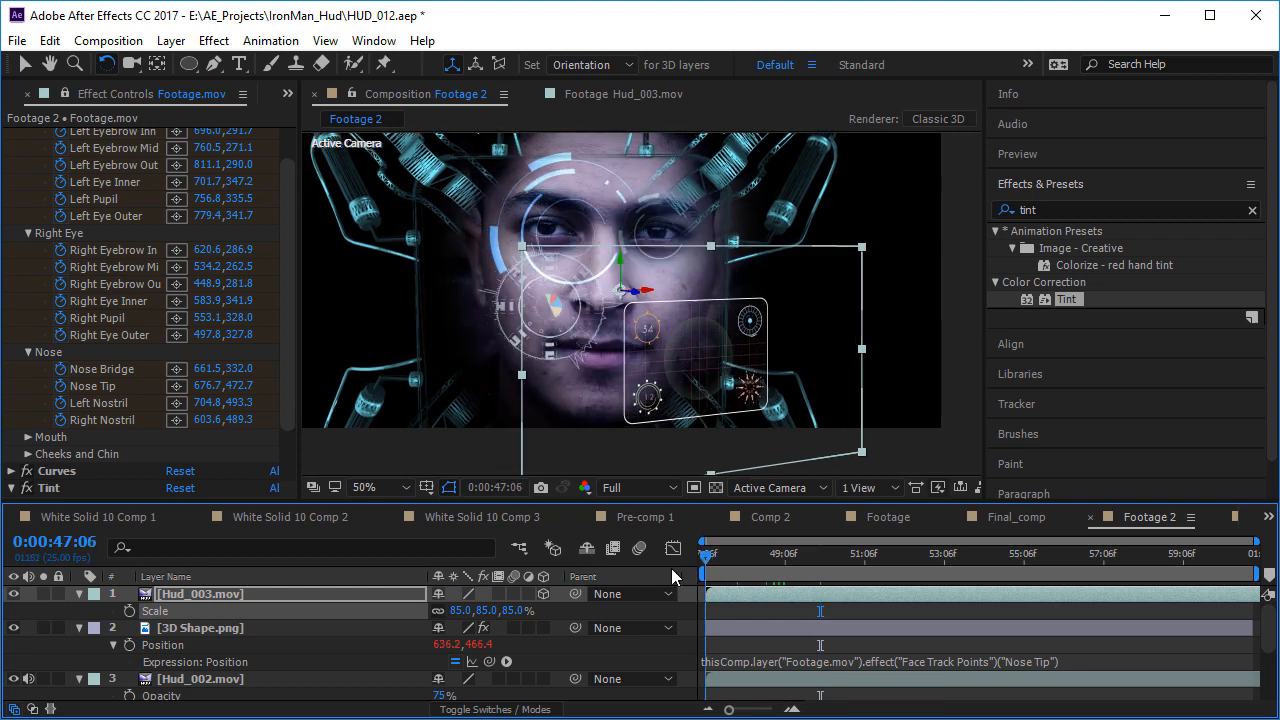
{"action": "key", "text": "space"}
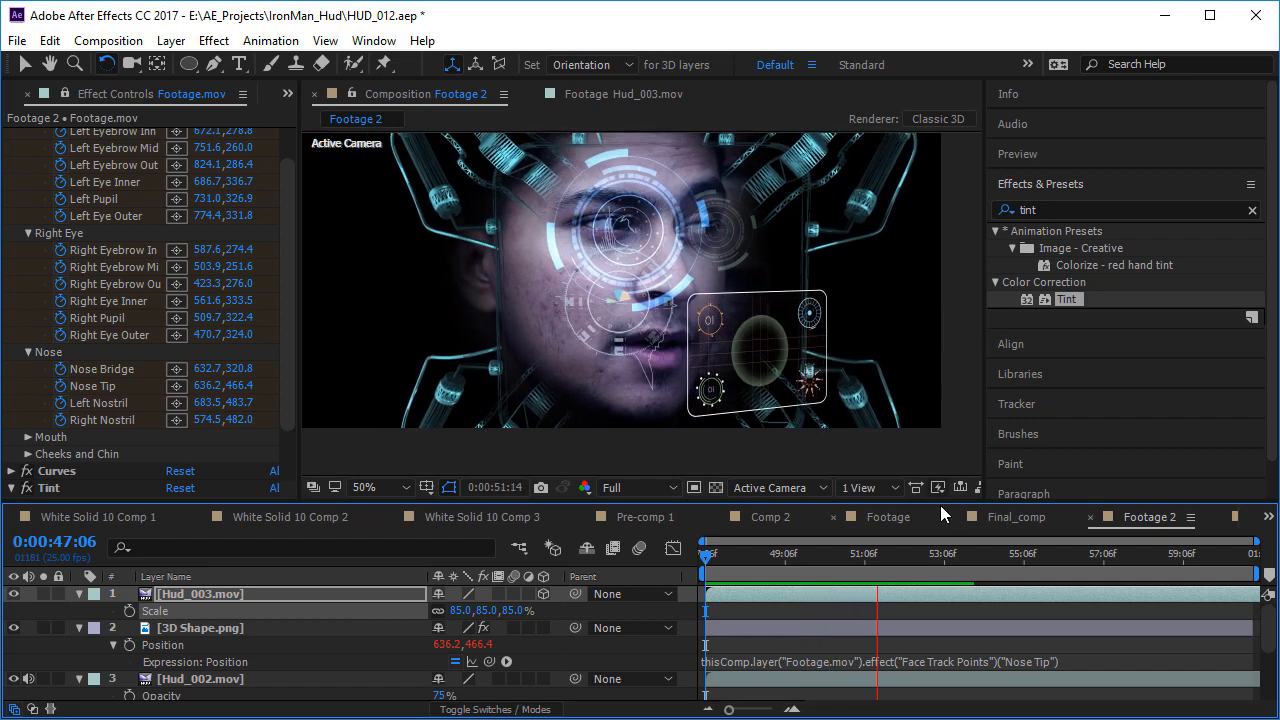
{"action": "mouse_move", "coordinate": [828, 561]}
{"action": "left_mouse_down"}
{"action": "mouse_move", "coordinate": [1004, 568]}
{"action": "mouse_move", "coordinate": [846, 564]}
{"action": "left_mouse_up"}
{"action": "scroll", "coordinate": [642, 268], "scroll_direction": "down", "scroll_amount": 2}
{"action": "left_click_drag", "start_coordinate": [642, 267], "coordinate": [555, 292]}
{"action": "scroll", "coordinate": [616, 314], "scroll_direction": "up", "scroll_amount": 2}
{"action": "left_click", "coordinate": [8, 99]}
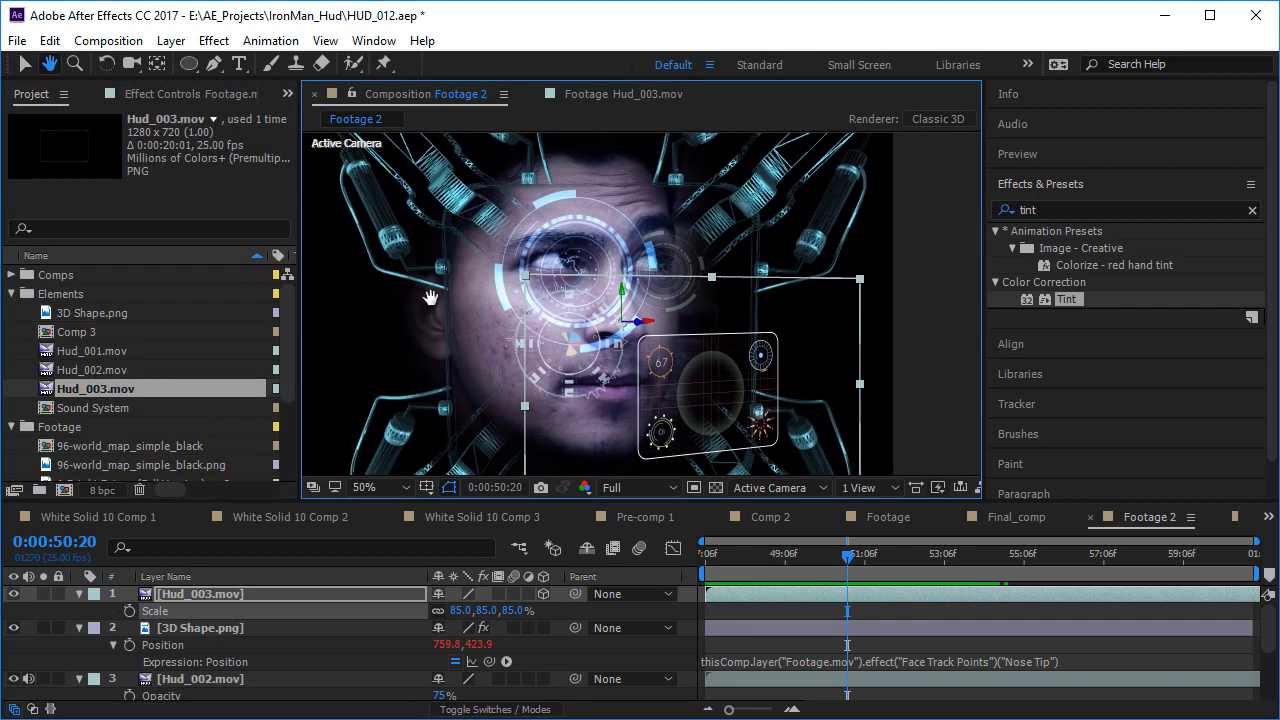
{"action": "left_click_drag", "start_coordinate": [880, 560], "coordinate": [917, 572]}
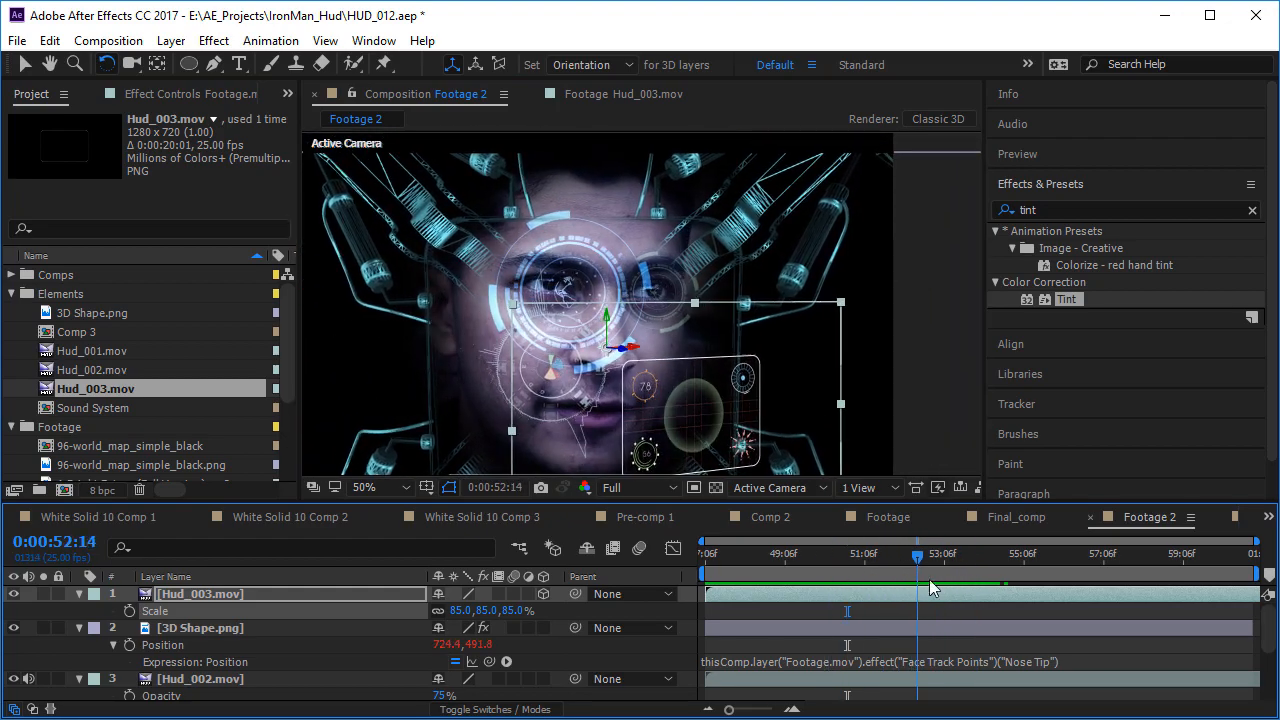
{"action": "key", "text": "h"}
{"action": "left_click_drag", "start_coordinate": [636, 396], "coordinate": [683, 396]}
{"action": "key", "text": "w"}
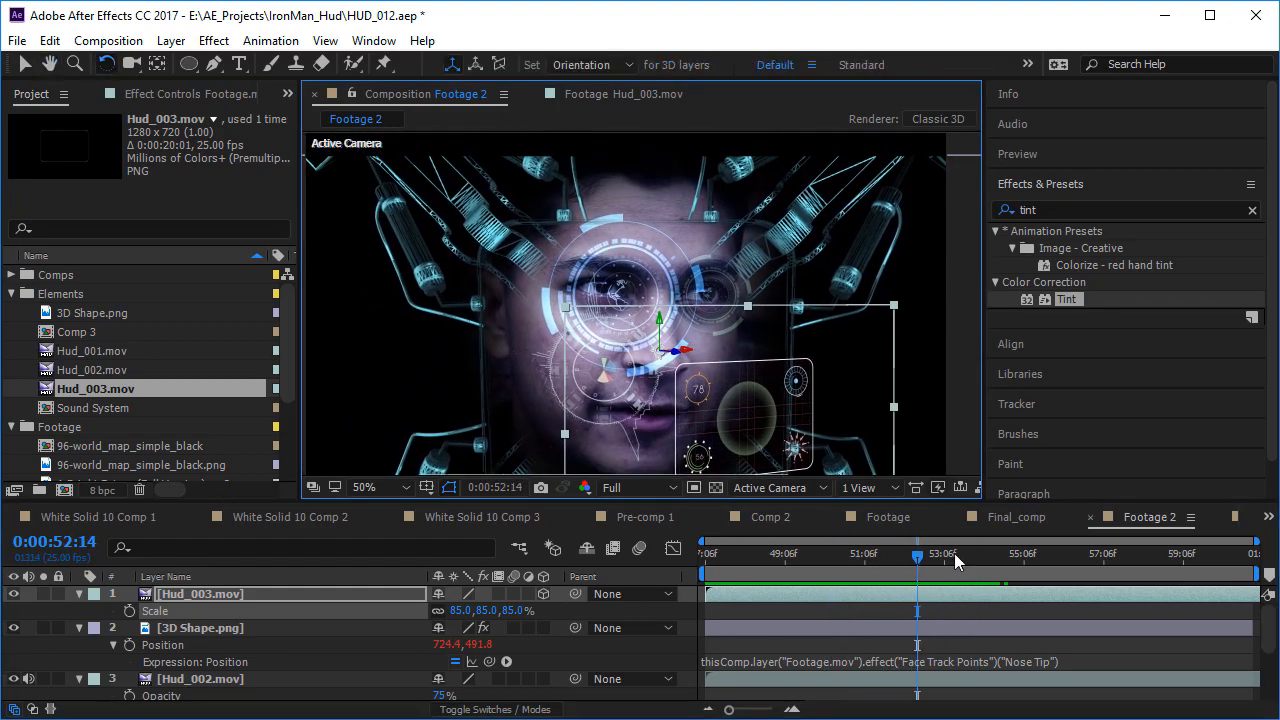
{"action": "left_click_drag", "start_coordinate": [903, 556], "coordinate": [814, 556]}
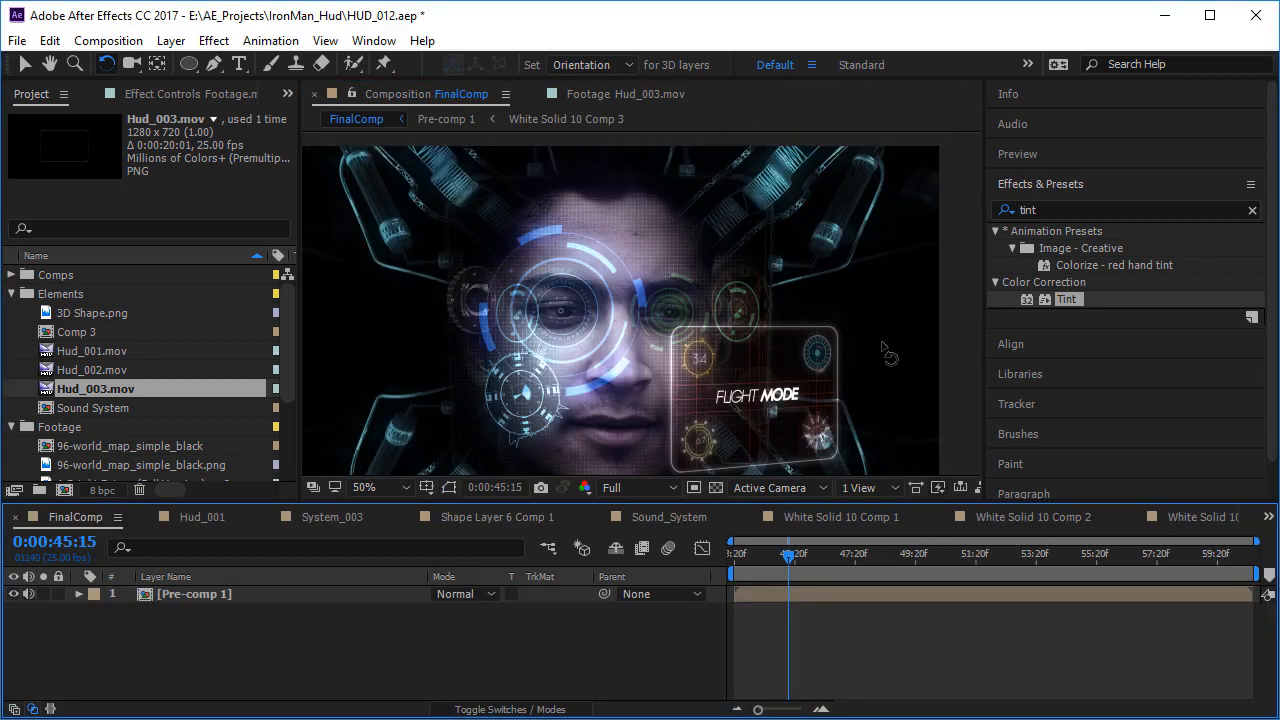
- Examine the grid overlay on the forehead and eyes in FinalComp at 0:00:45:15
{"action": "scroll", "coordinate": [555, 308], "scroll_direction": "up", "scroll_amount": 2}
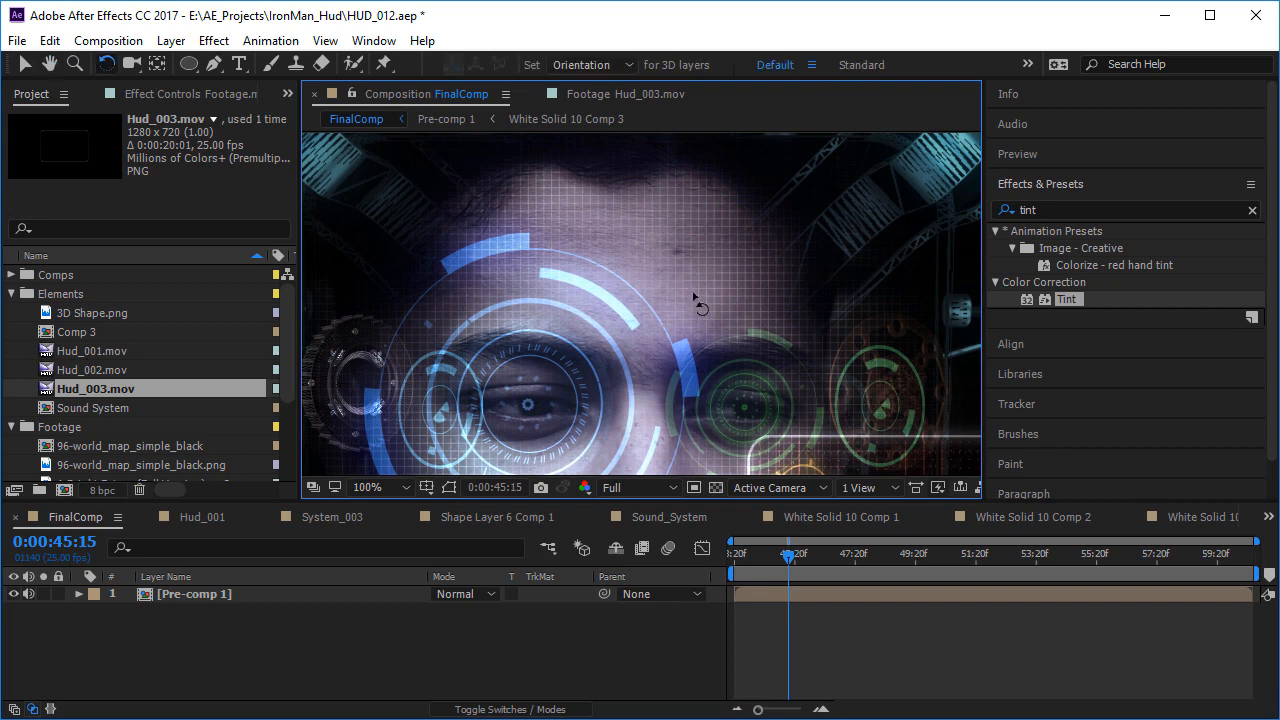
{"action": "key", "text": "space"}
{"action": "left_click_drag", "start_coordinate": [646, 327], "coordinate": [677, 359]}
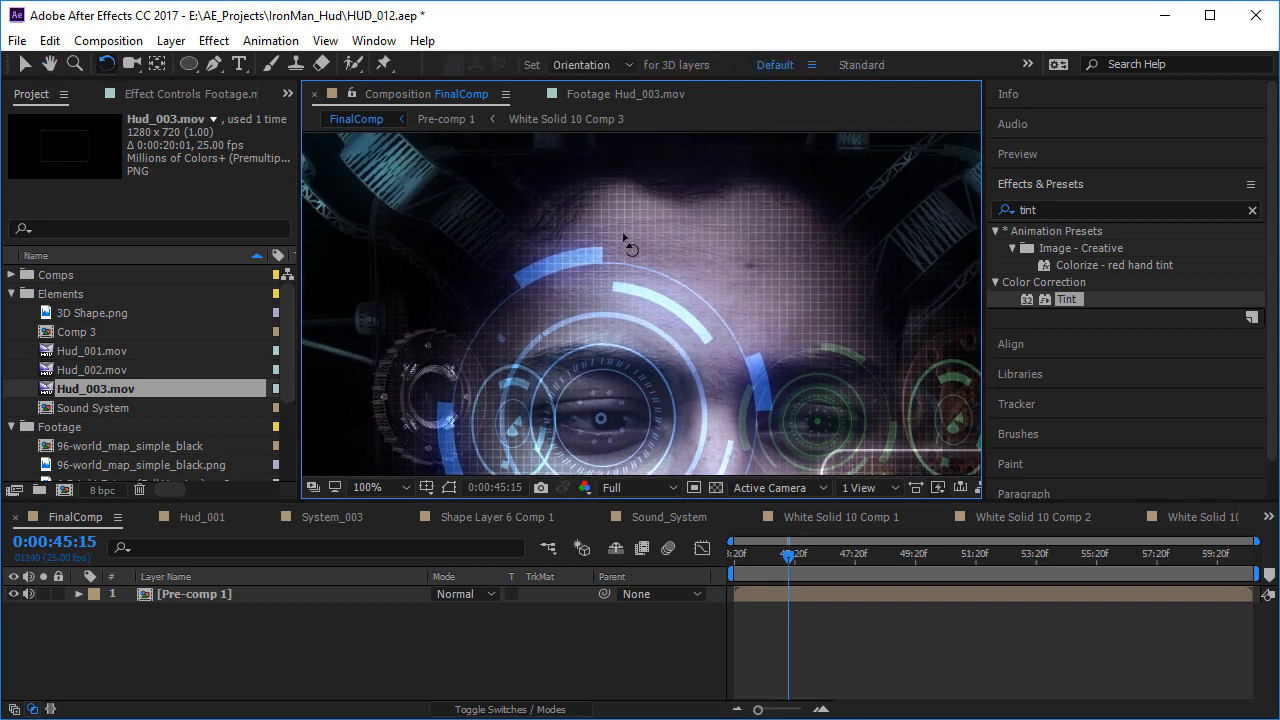
{"action": "scroll", "coordinate": [630, 244], "scroll_direction": "down", "scroll_amount": 2}
{"action": "scroll", "coordinate": [604, 258], "scroll_direction": "up", "scroll_amount": 2}
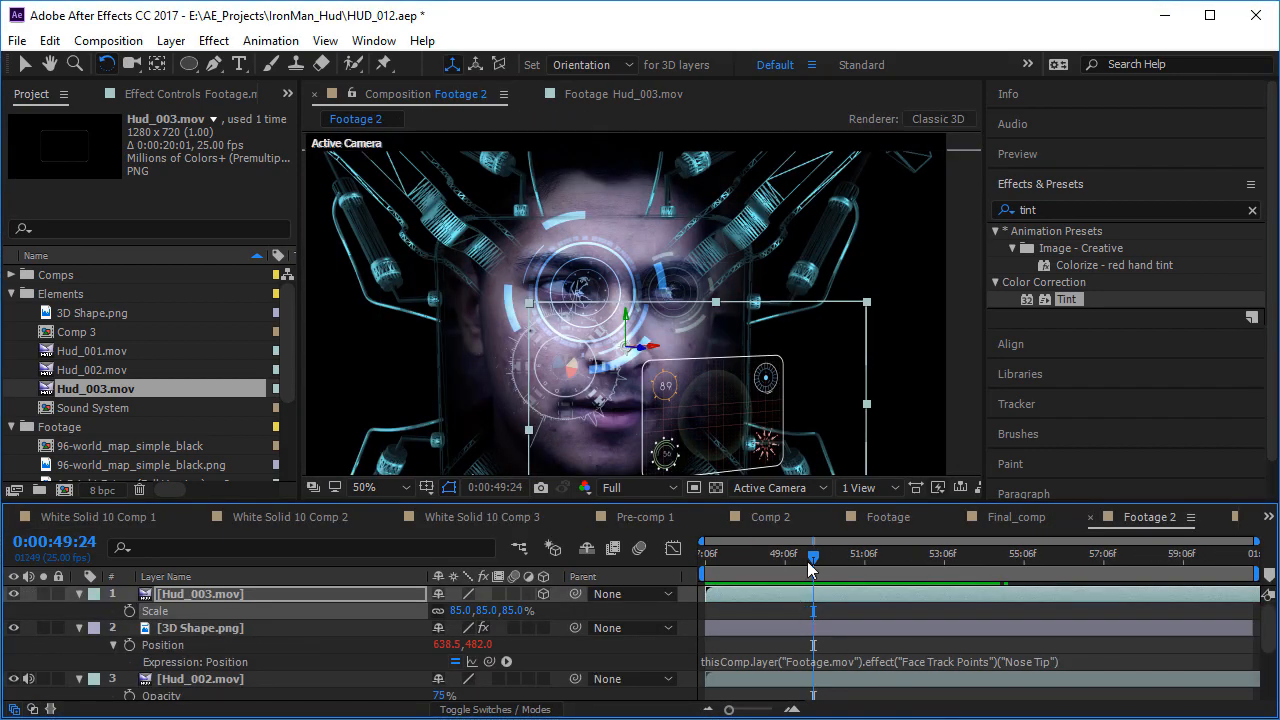
- Add a new blue solid on top of Footage 2 and apply the Grid effect to it
{"action": "left_click_drag", "start_coordinate": [814, 557], "coordinate": [849, 561]}
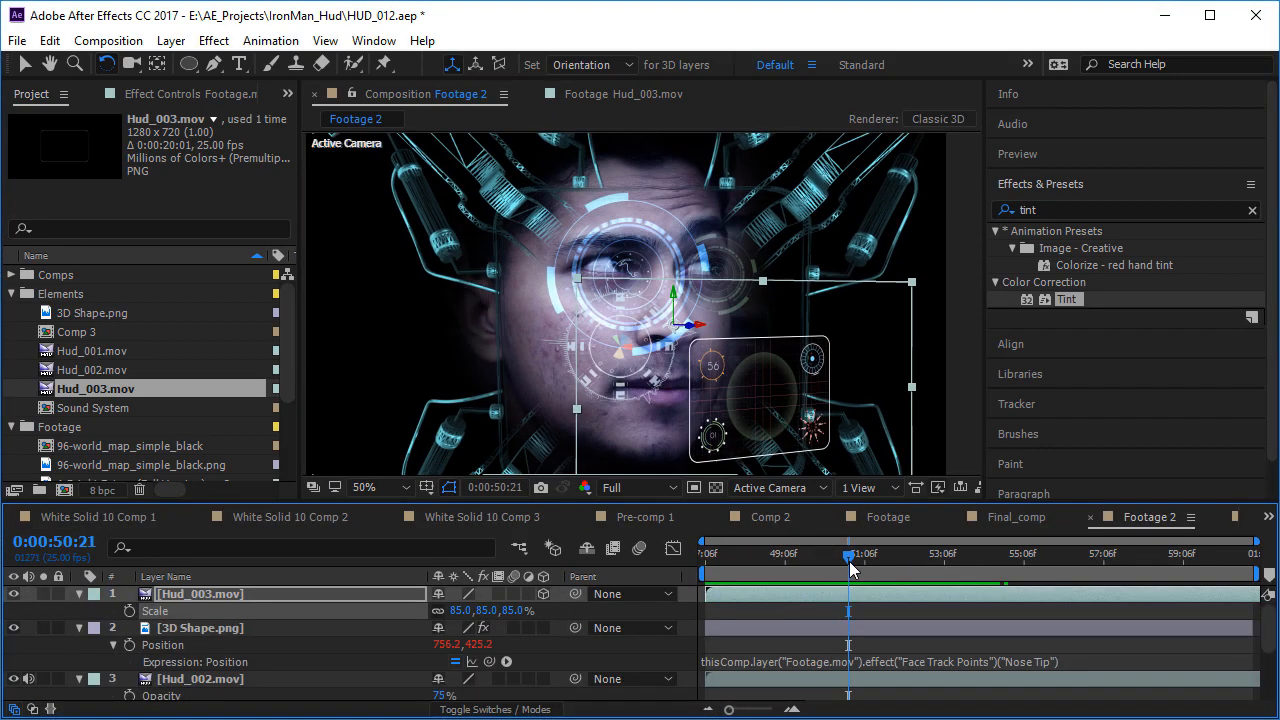
{"action": "key", "text": "ctrl+y"}
{"action": "key", "text": "Return"}
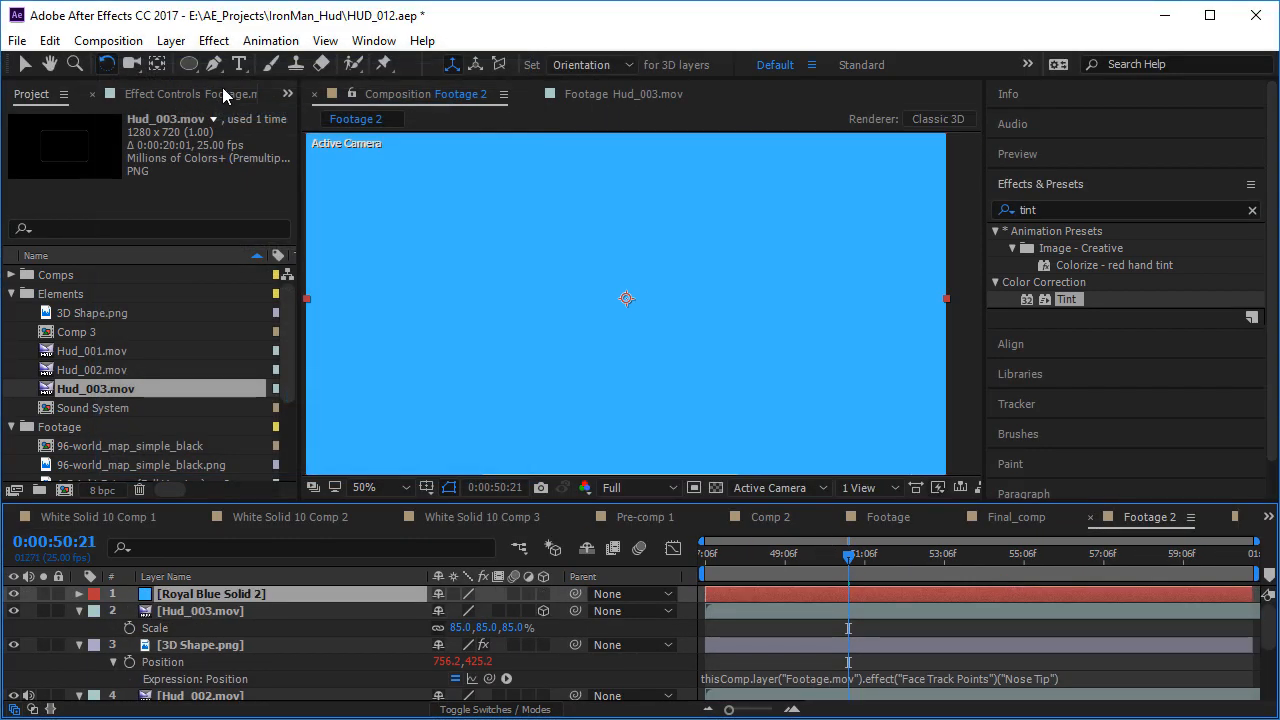
{"action": "left_click", "coordinate": [214, 40]}
{"action": "mouse_move", "coordinate": [316, 311]}
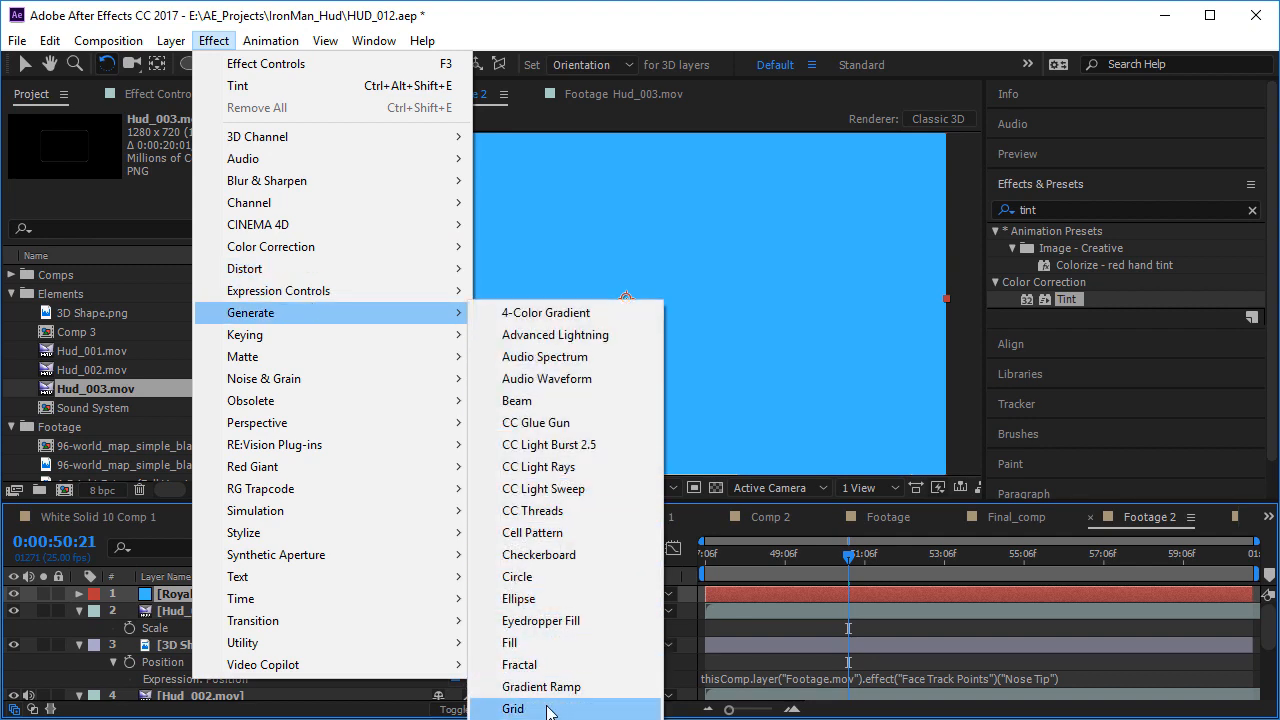
{"action": "left_click", "coordinate": [512, 708]}
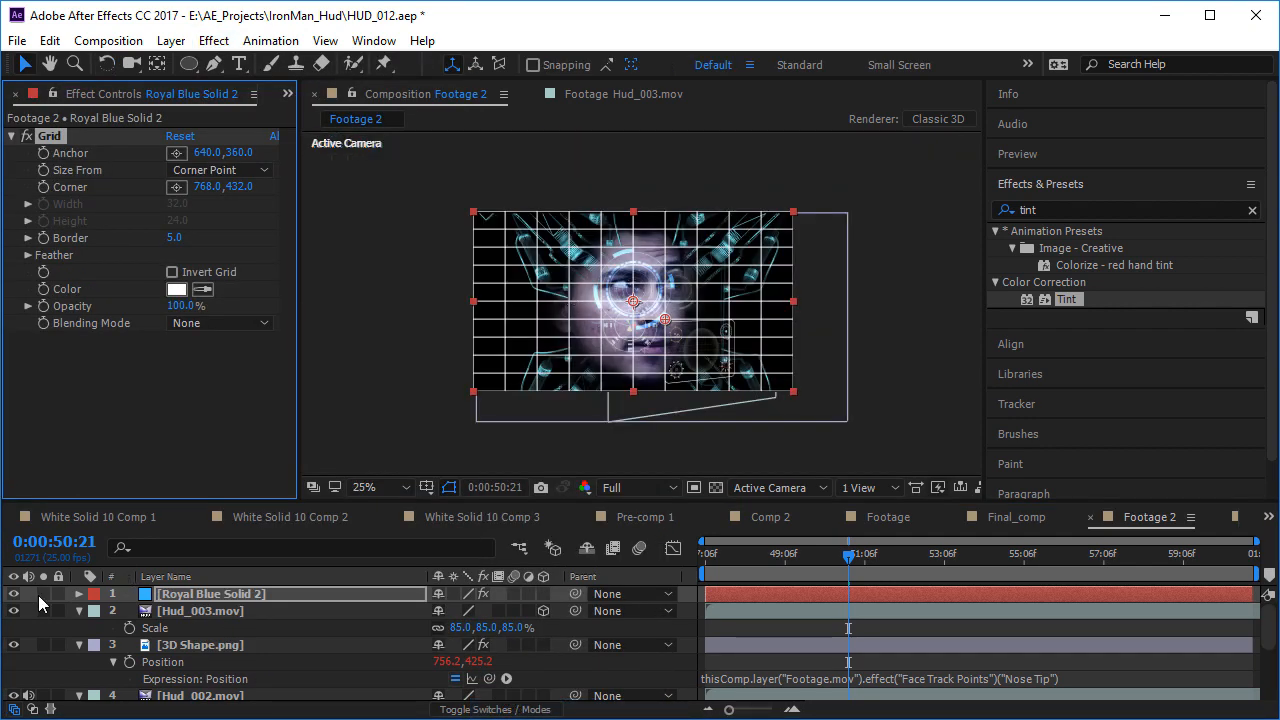
- Solo the grid solid, set its Grid to Width Slider sizing with width 14.9 and border 2, and end the solo
{"action": "left_click", "coordinate": [43, 594]}
{"action": "key", "text": "period"}
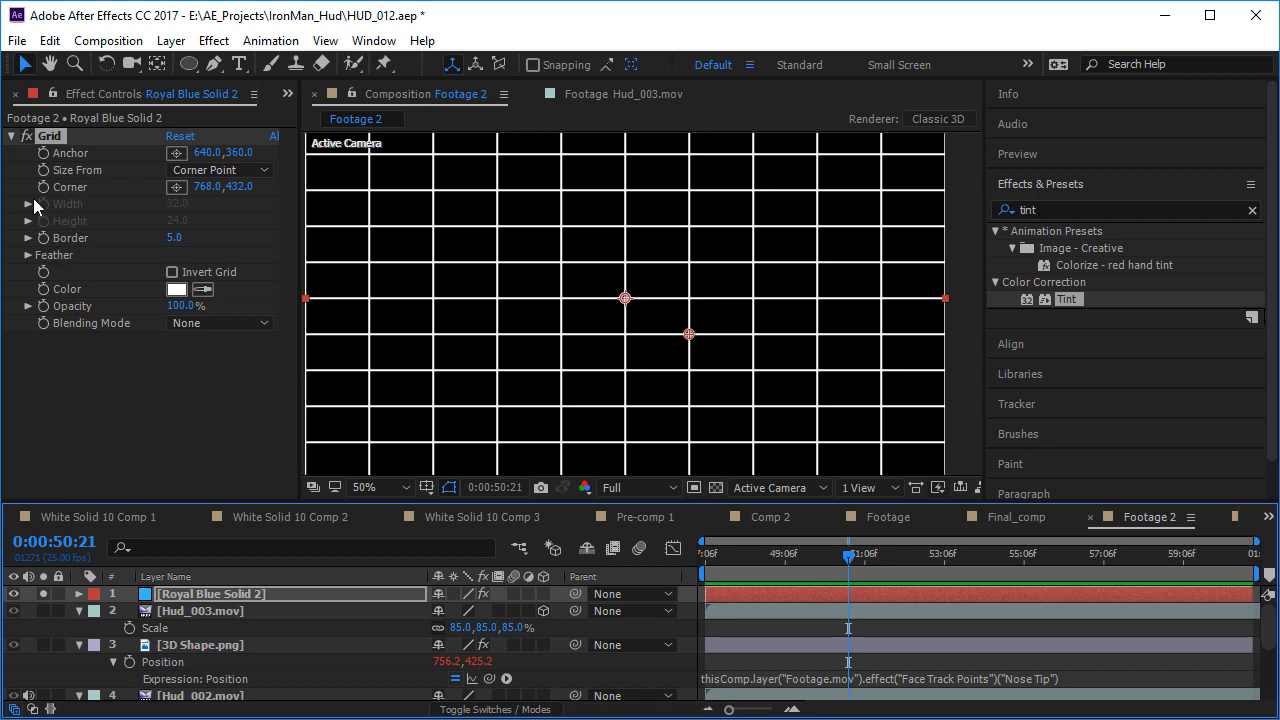
{"action": "left_click", "coordinate": [180, 172]}
{"action": "left_click", "coordinate": [236, 211]}
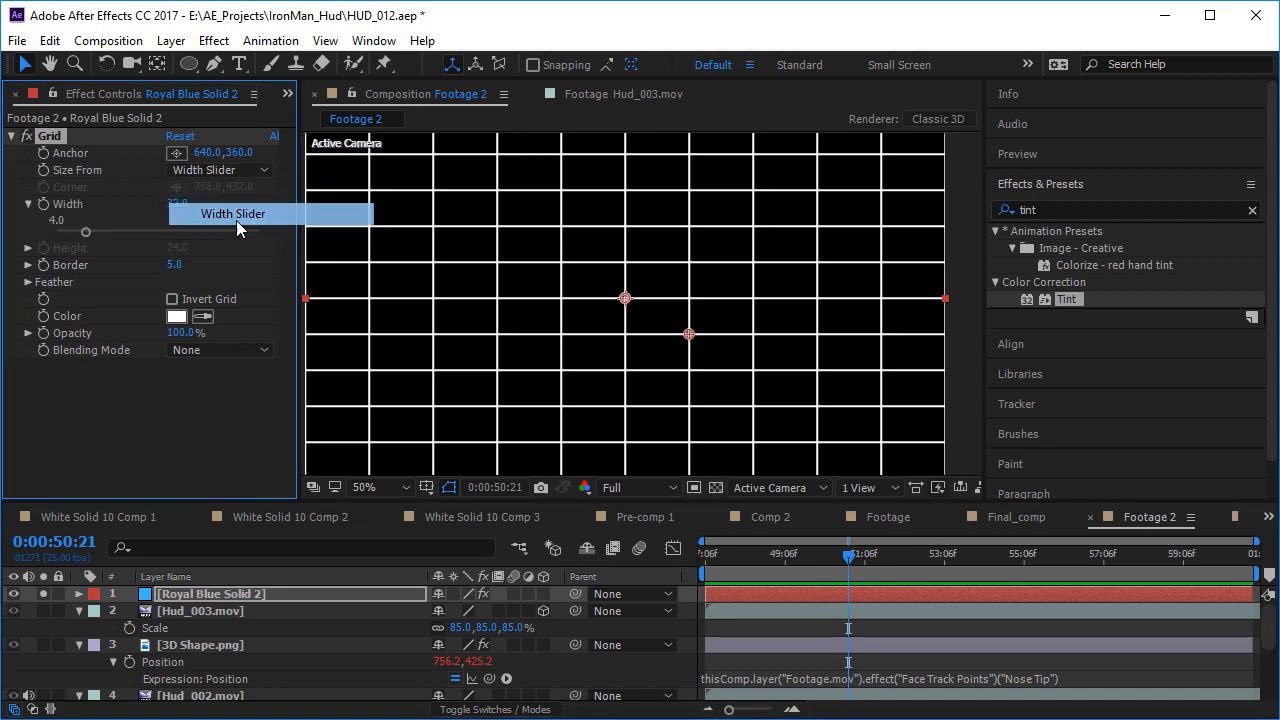
{"action": "left_click_drag", "start_coordinate": [85, 233], "coordinate": [73, 233]}
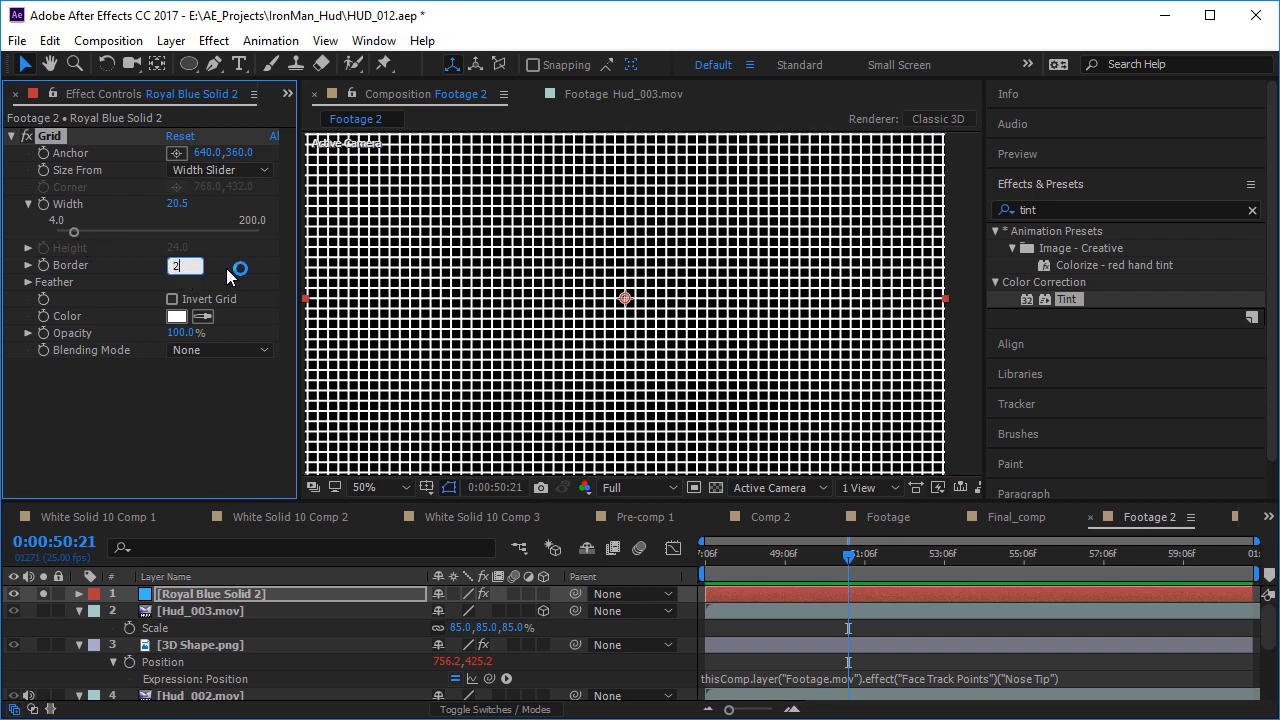
{"action": "key", "text": "Return"}
{"action": "key", "text": "period"}
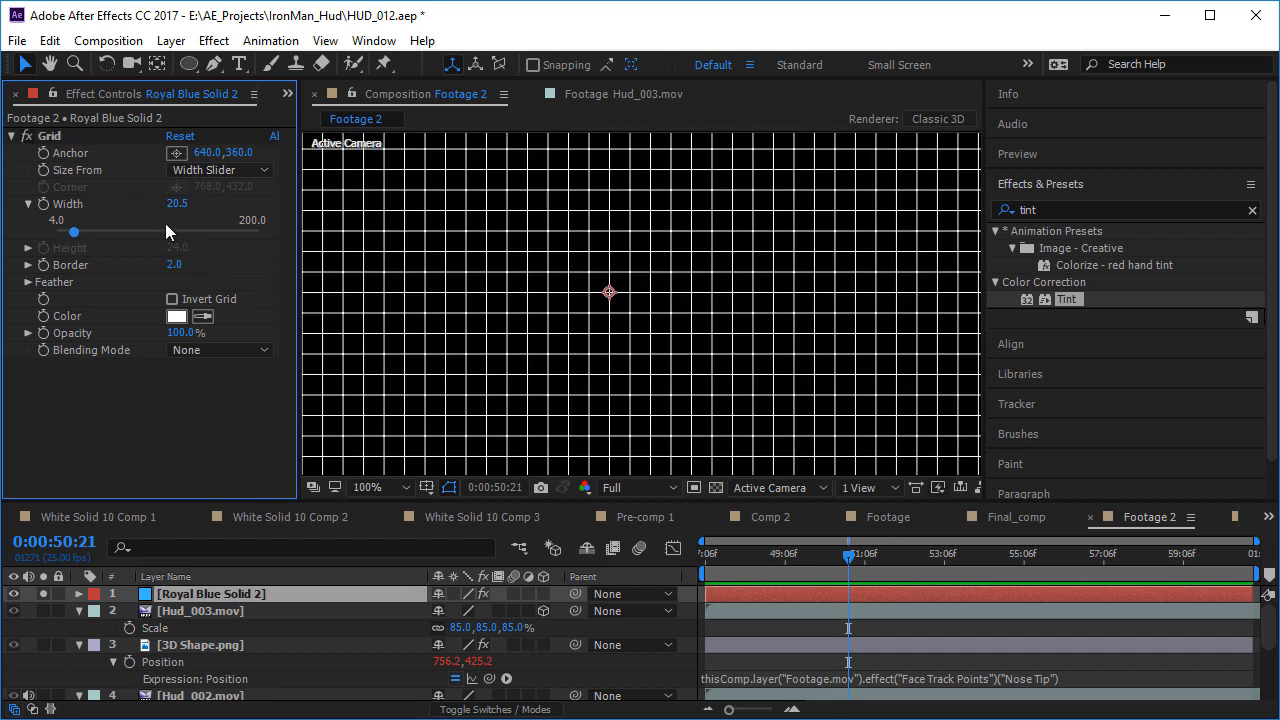
{"action": "left_click_drag", "start_coordinate": [168, 205], "coordinate": [141, 221]}
{"action": "left_click", "coordinate": [43, 594]}
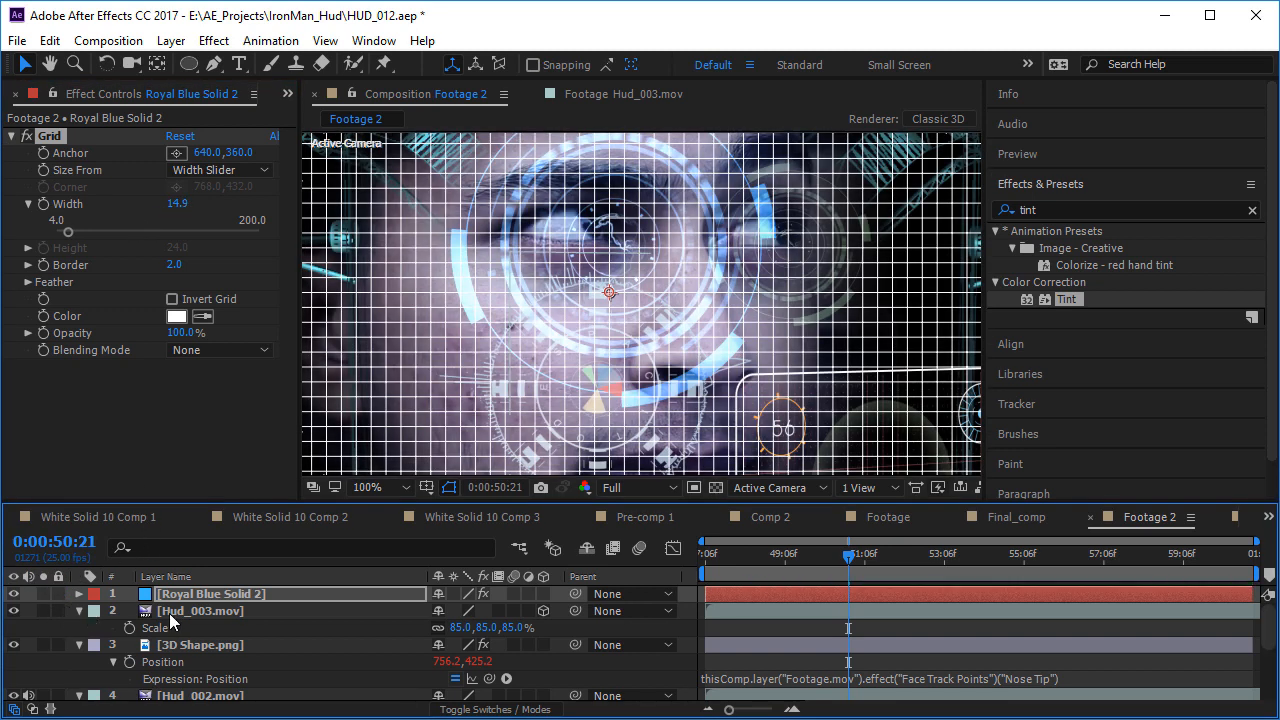
- Move the grid solid directly above Footage.mov in the layer order and set its blending mode to Overlay
{"action": "left_click_drag", "start_coordinate": [193, 598], "coordinate": [240, 657]}
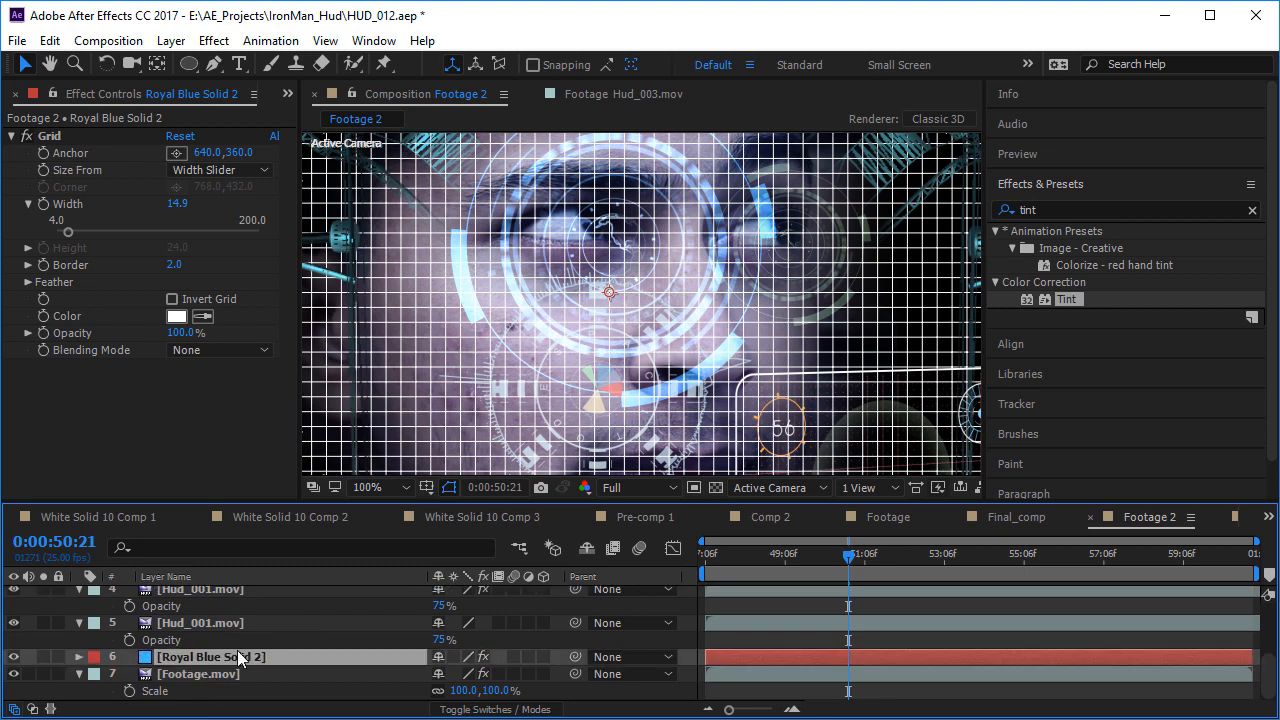
{"action": "key", "text": "F4"}
{"action": "left_click", "coordinate": [465, 660]}
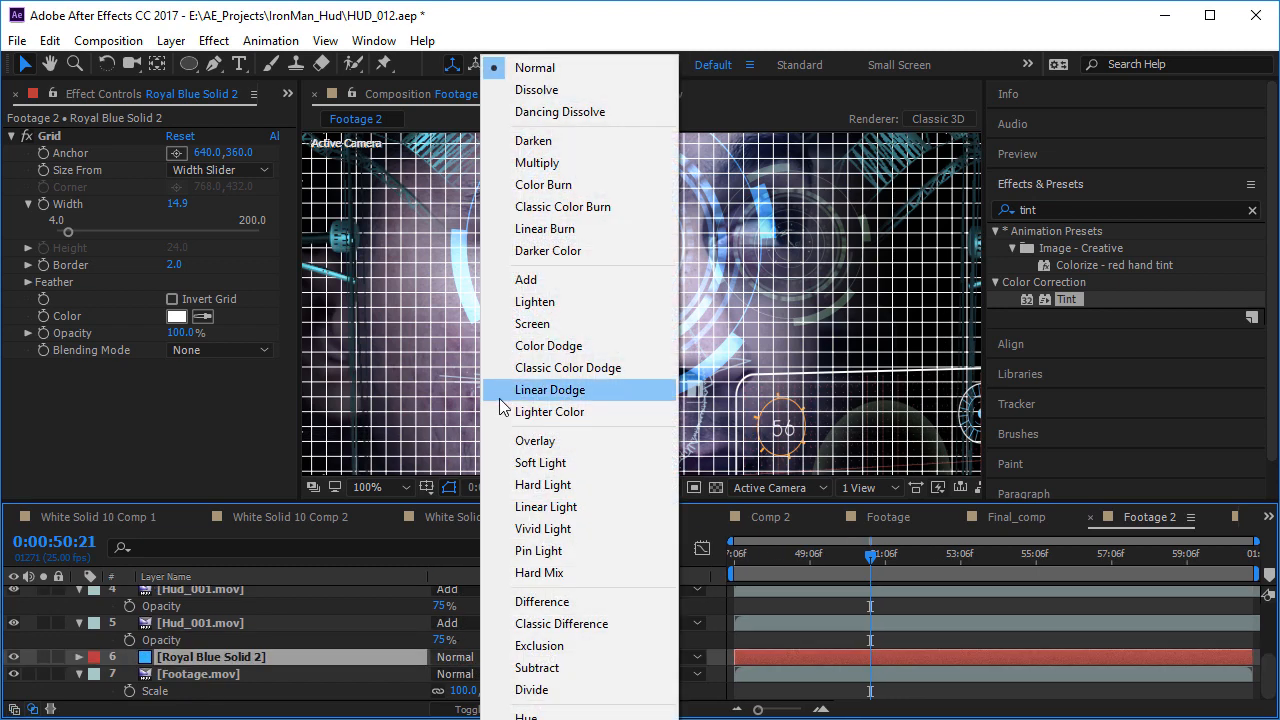
{"action": "left_click", "coordinate": [540, 442]}
{"action": "key", "text": "comma"}
{"action": "key", "text": "comma"}
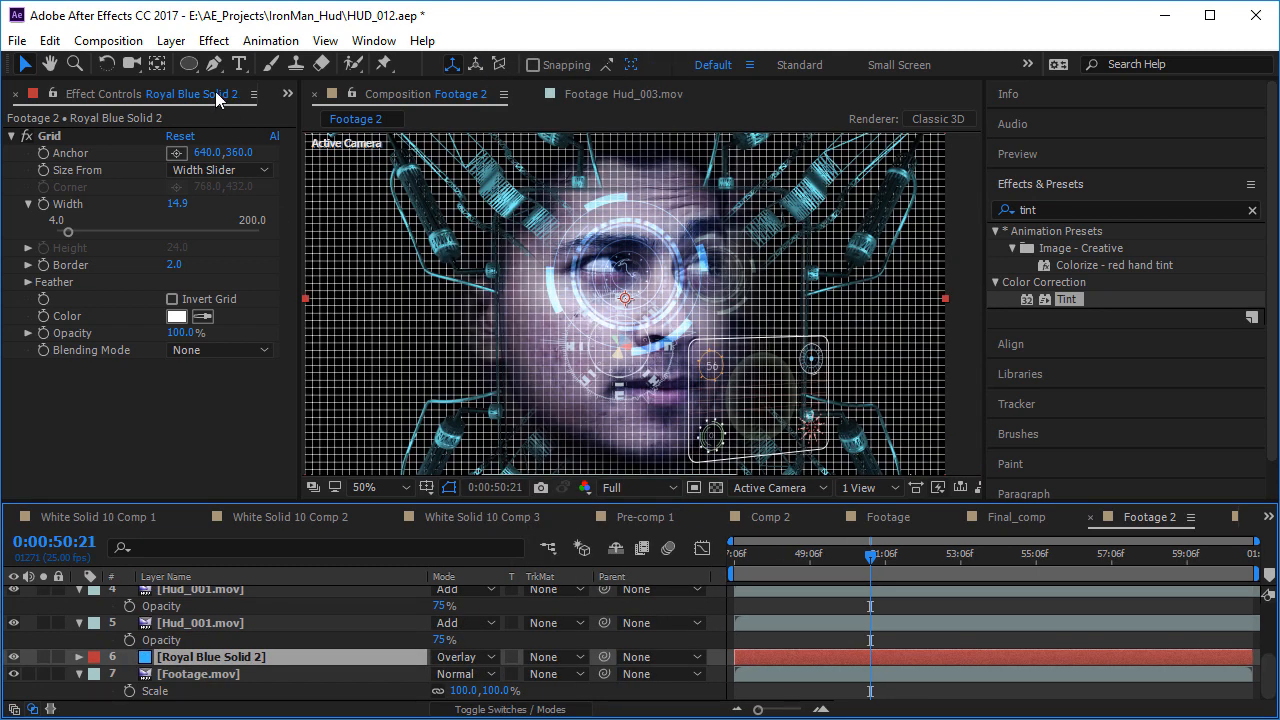
{"action": "left_click_drag", "start_coordinate": [186, 66], "coordinate": [240, 106]}
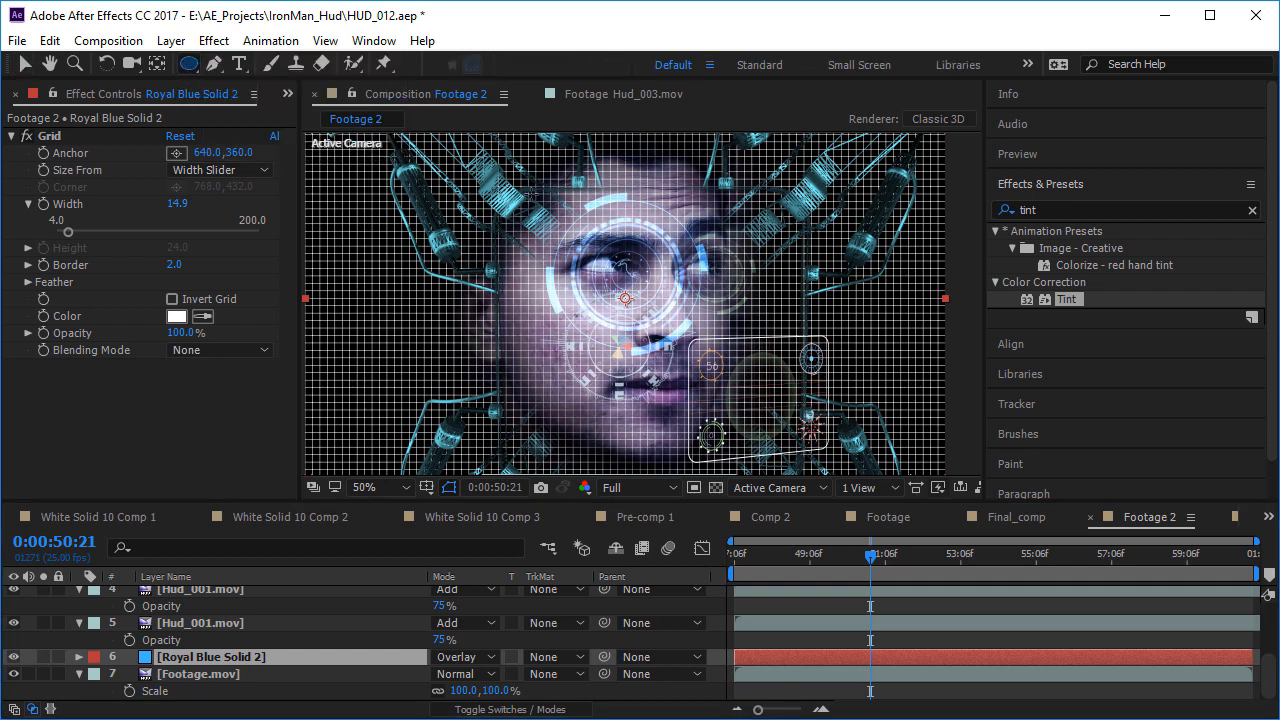
{"action": "left_click_drag", "start_coordinate": [487, 159], "coordinate": [762, 470]}
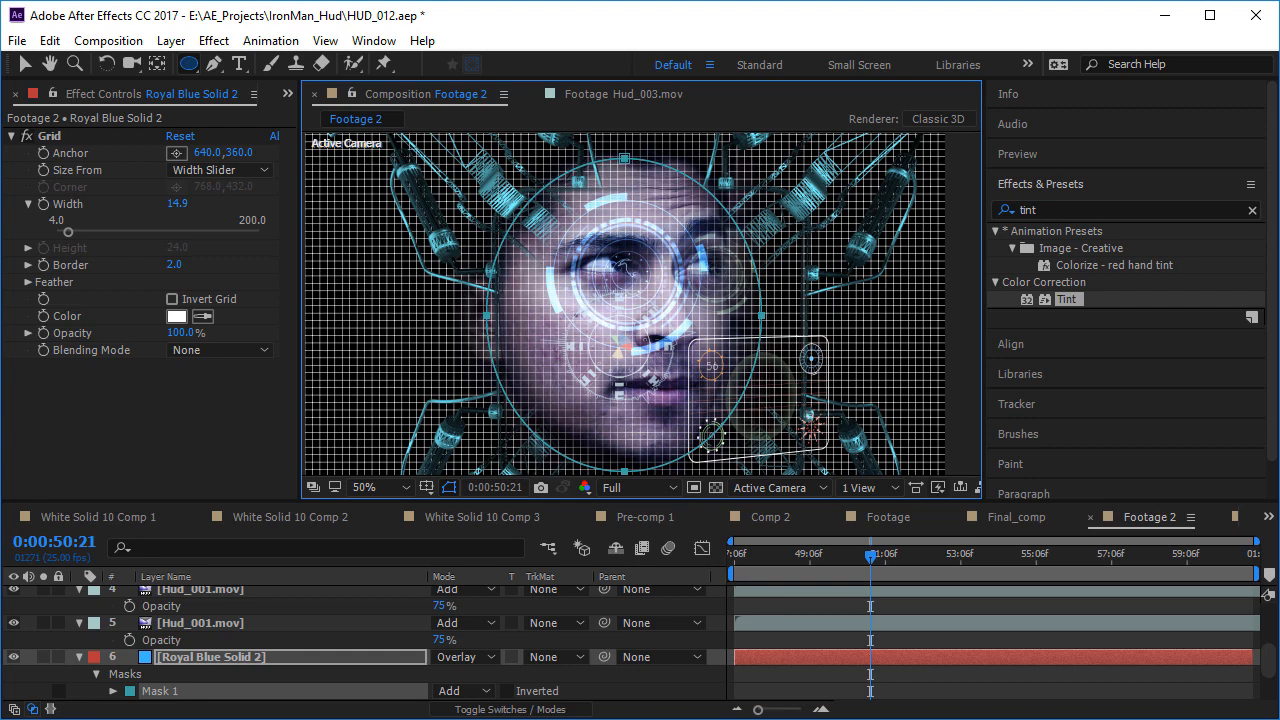
{"action": "left_click", "coordinate": [214, 661]}
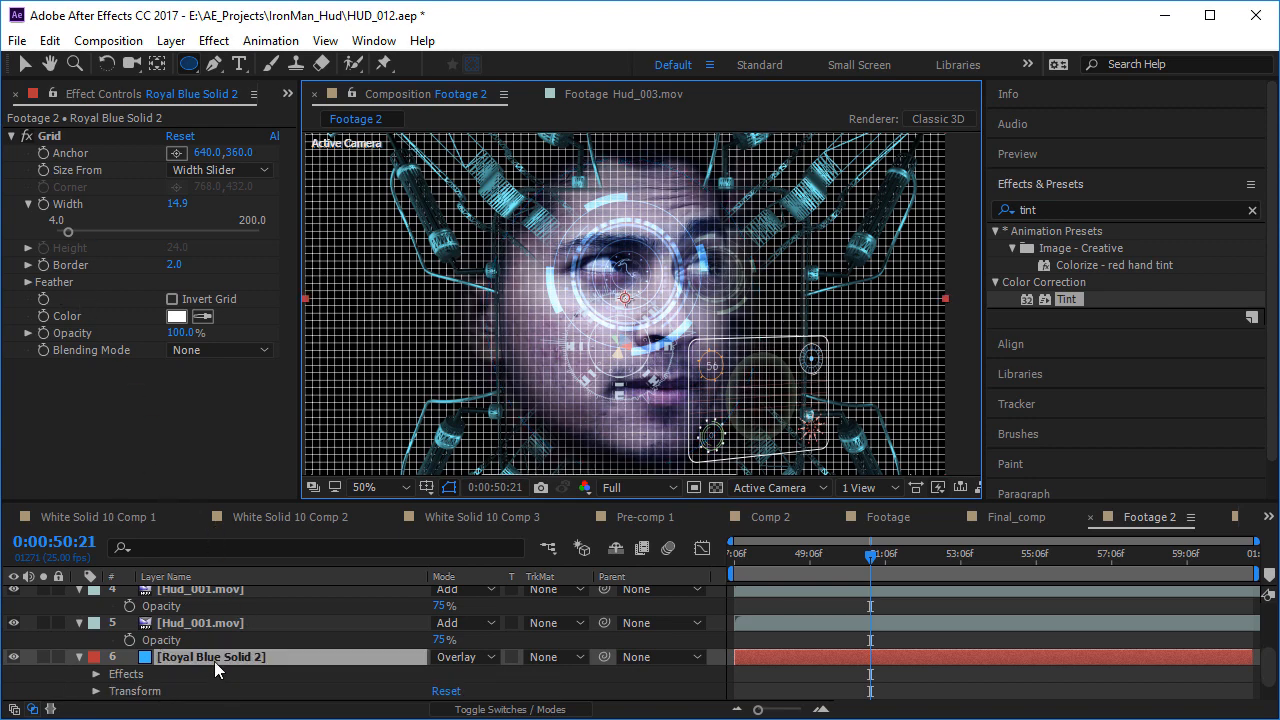
- Pre-compose the grid solid, mask the pre-comp with an ellipse around the face, and feather the mask by 139 pixels
{"action": "key", "text": "ctrl+shift+c"}
{"action": "left_click", "coordinate": [667, 438]}
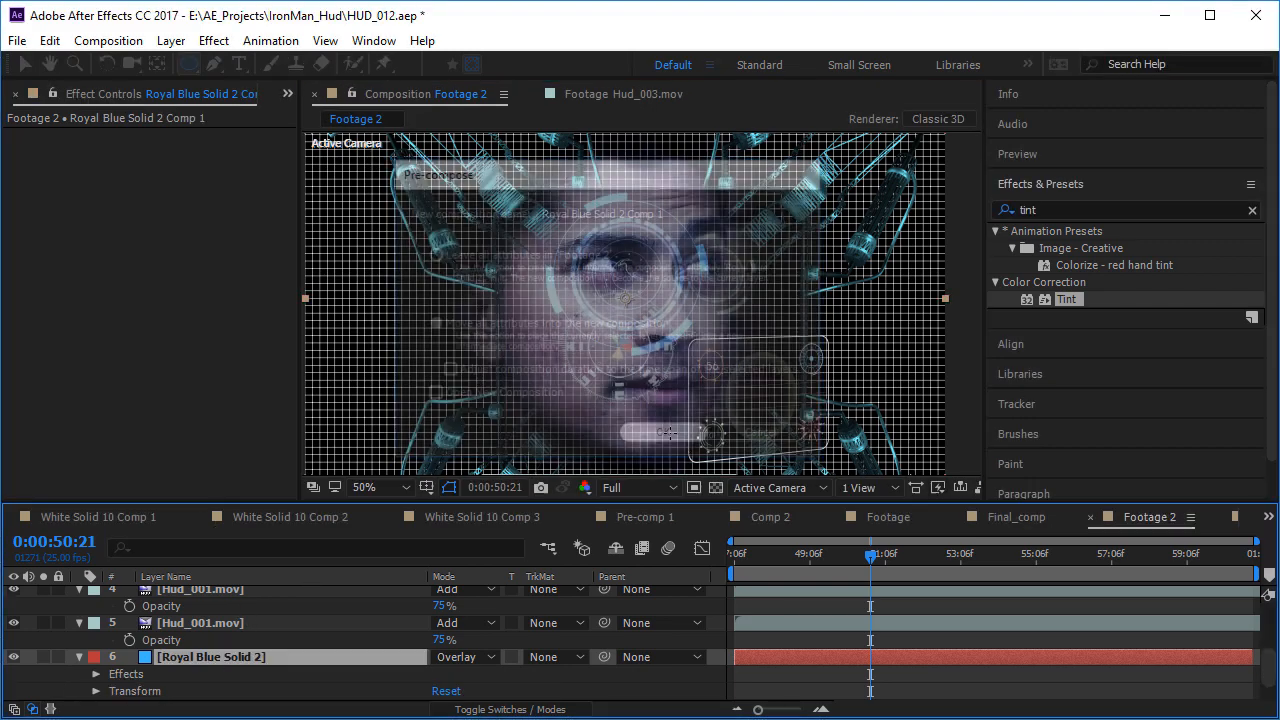
{"action": "left_click_drag", "start_coordinate": [510, 160], "coordinate": [750, 472]}
{"action": "key", "text": "f"}
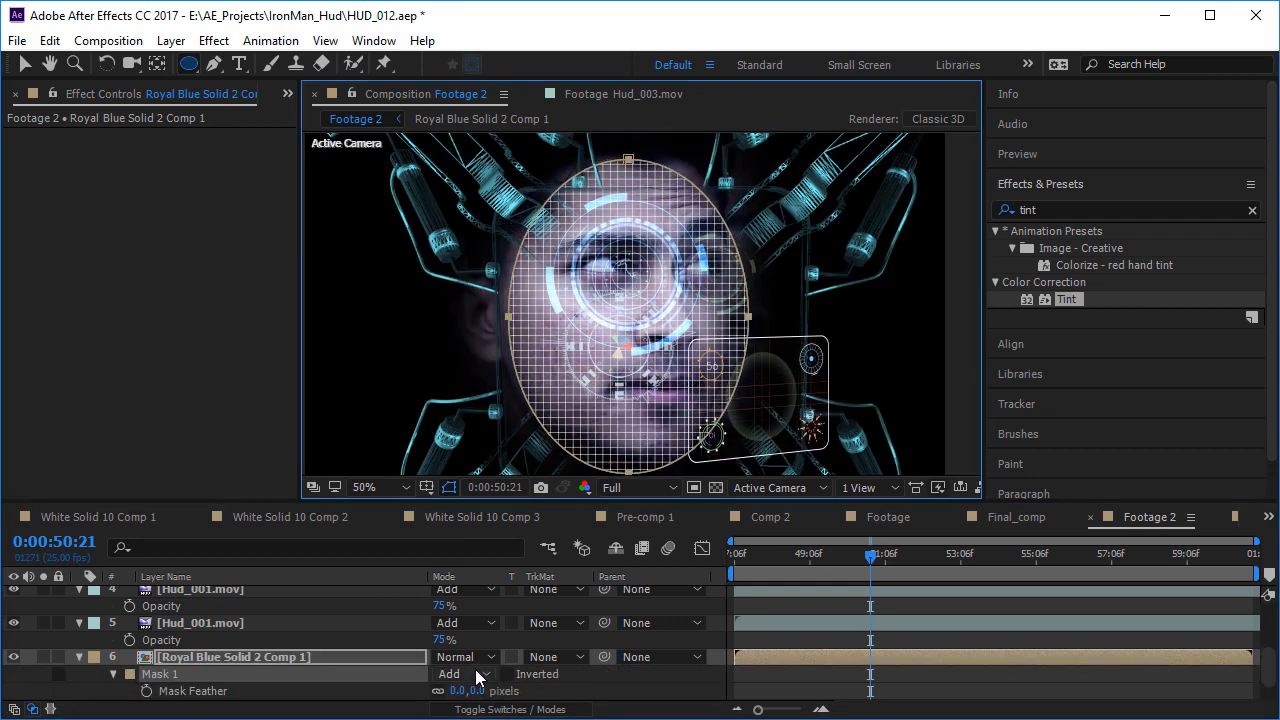
{"action": "left_click_drag", "start_coordinate": [479, 689], "coordinate": [548, 689]}
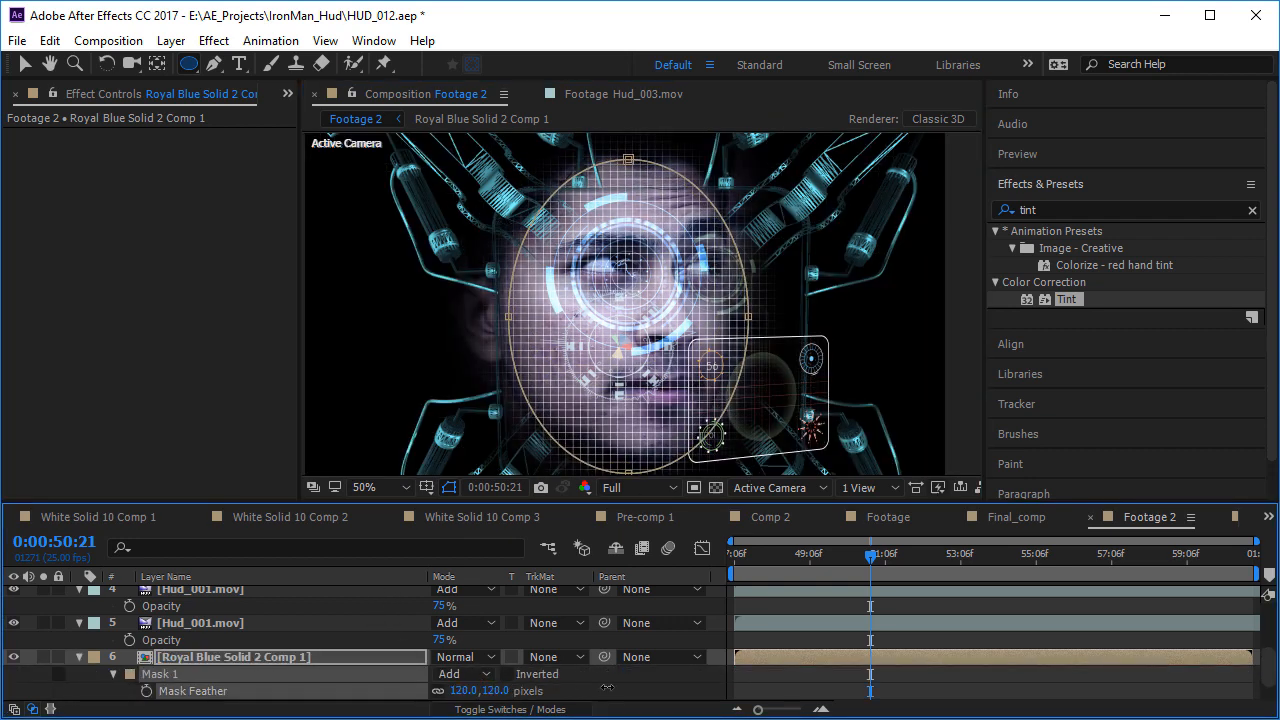
- Set the masked grid pre-comp's blending mode to Overlay and its opacity to 25%
{"action": "left_click", "coordinate": [460, 660]}
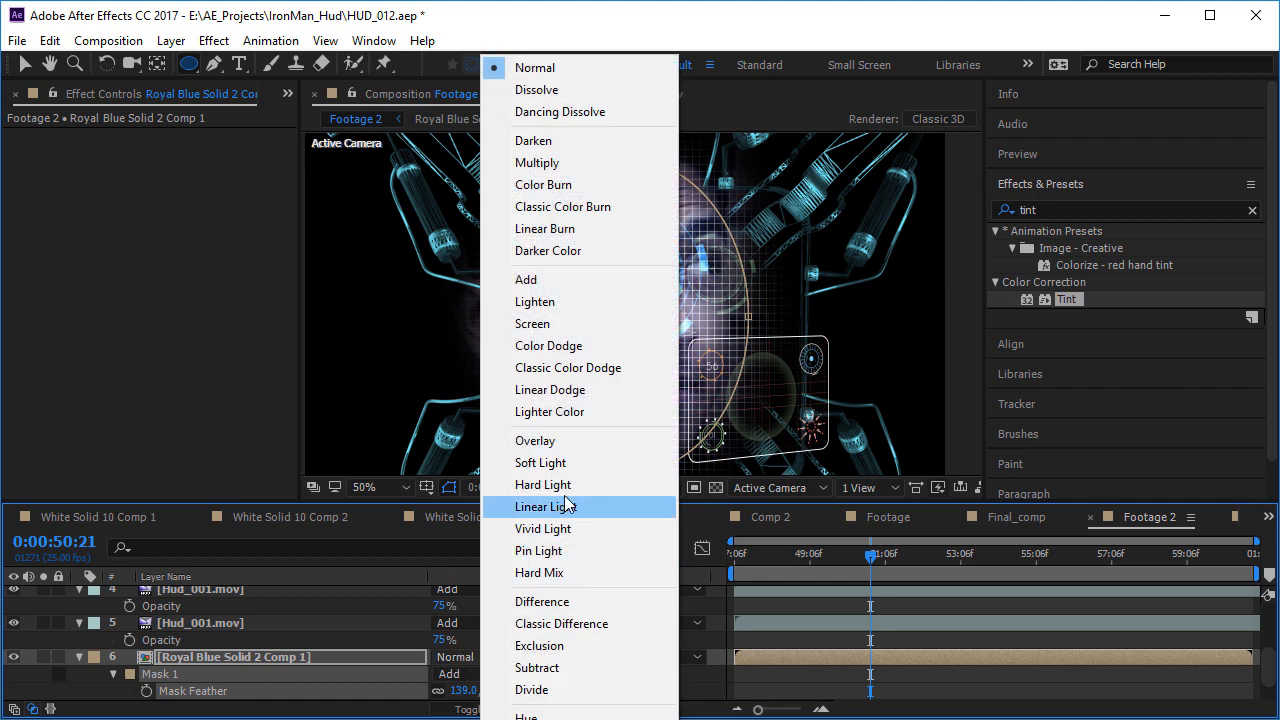
{"action": "left_click", "coordinate": [558, 438]}
{"action": "key", "text": "t"}
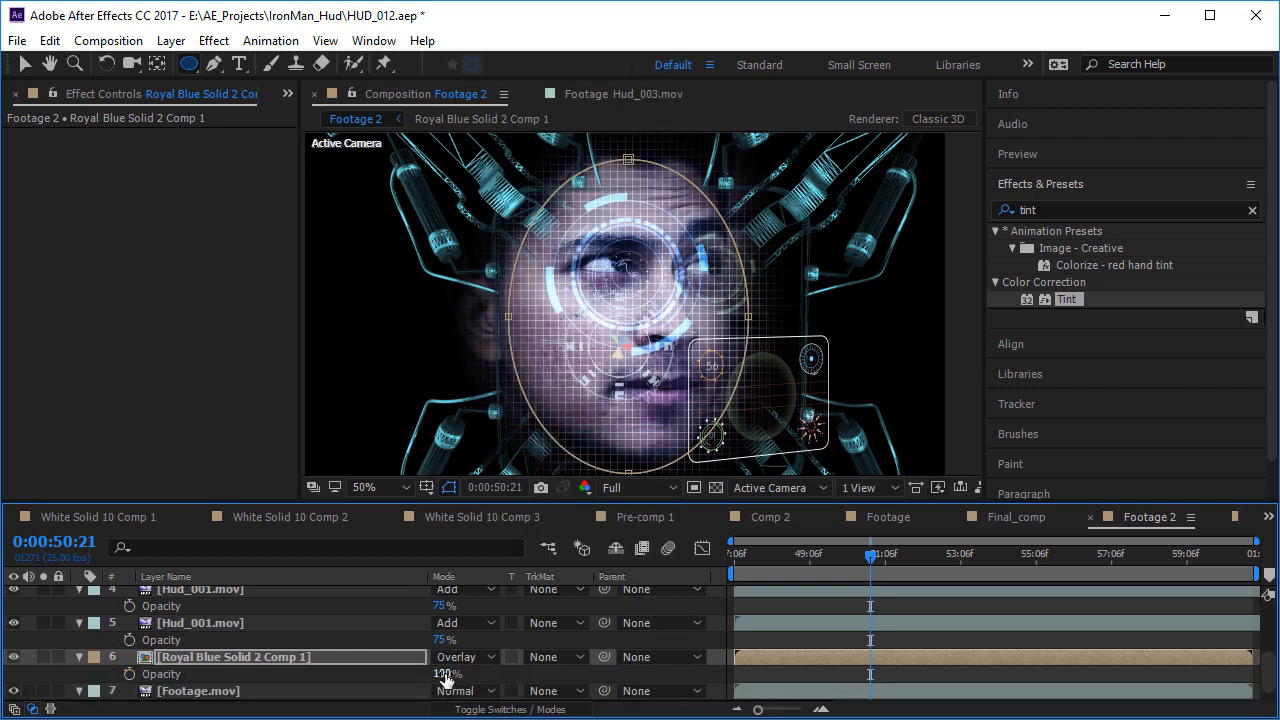
{"action": "left_click", "coordinate": [446, 673]}
{"action": "type", "text": "25"}
{"action": "key", "text": "Return"}
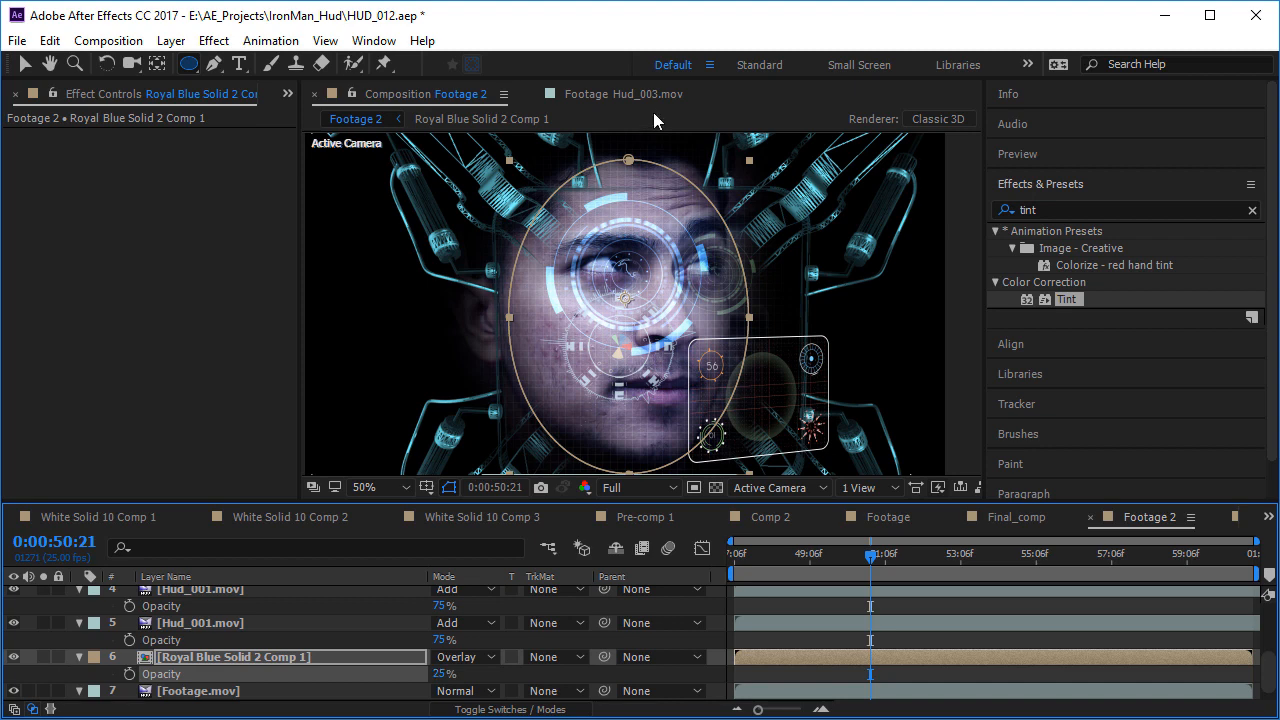
- Try the Hard Light and Screen blending modes on the grid pre-comp and return it to Overlay
{"action": "key", "text": "v"}
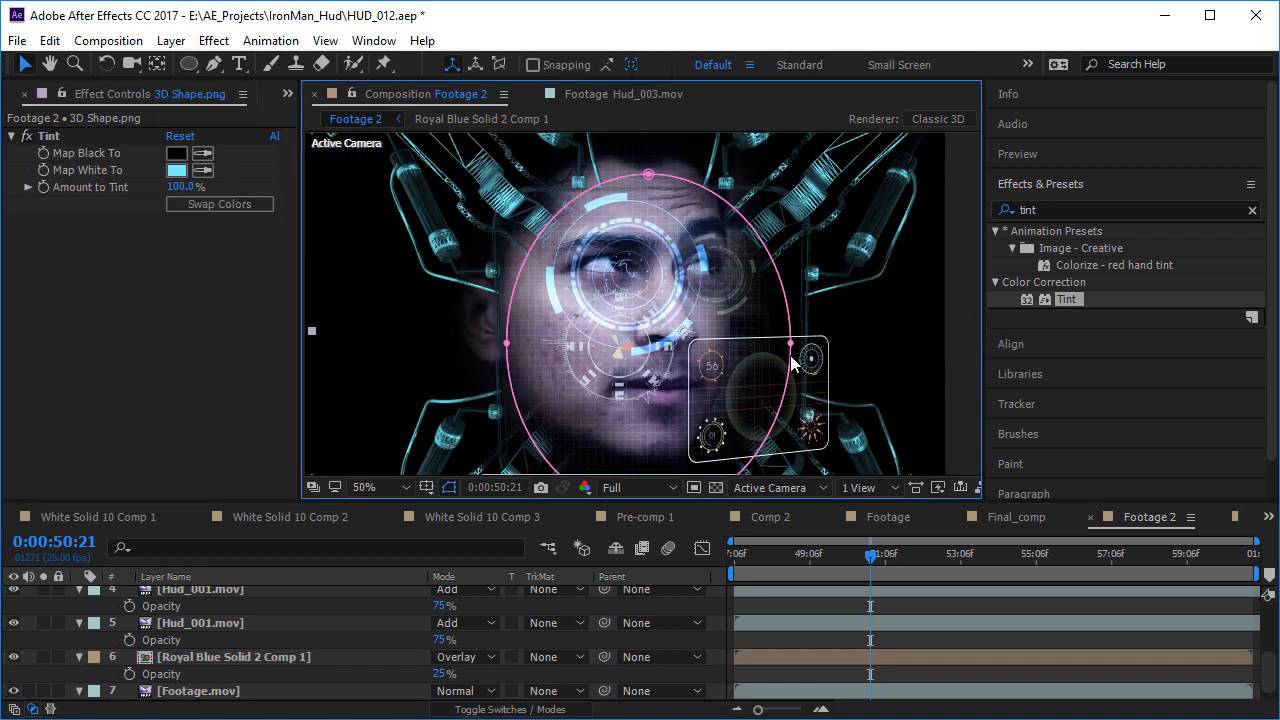
{"action": "scroll", "coordinate": [714, 394], "scroll_direction": "up", "scroll_amount": 2}
{"action": "left_click_drag", "start_coordinate": [714, 394], "coordinate": [643, 320]}
{"action": "scroll", "coordinate": [714, 303], "scroll_direction": "down", "scroll_amount": 2}
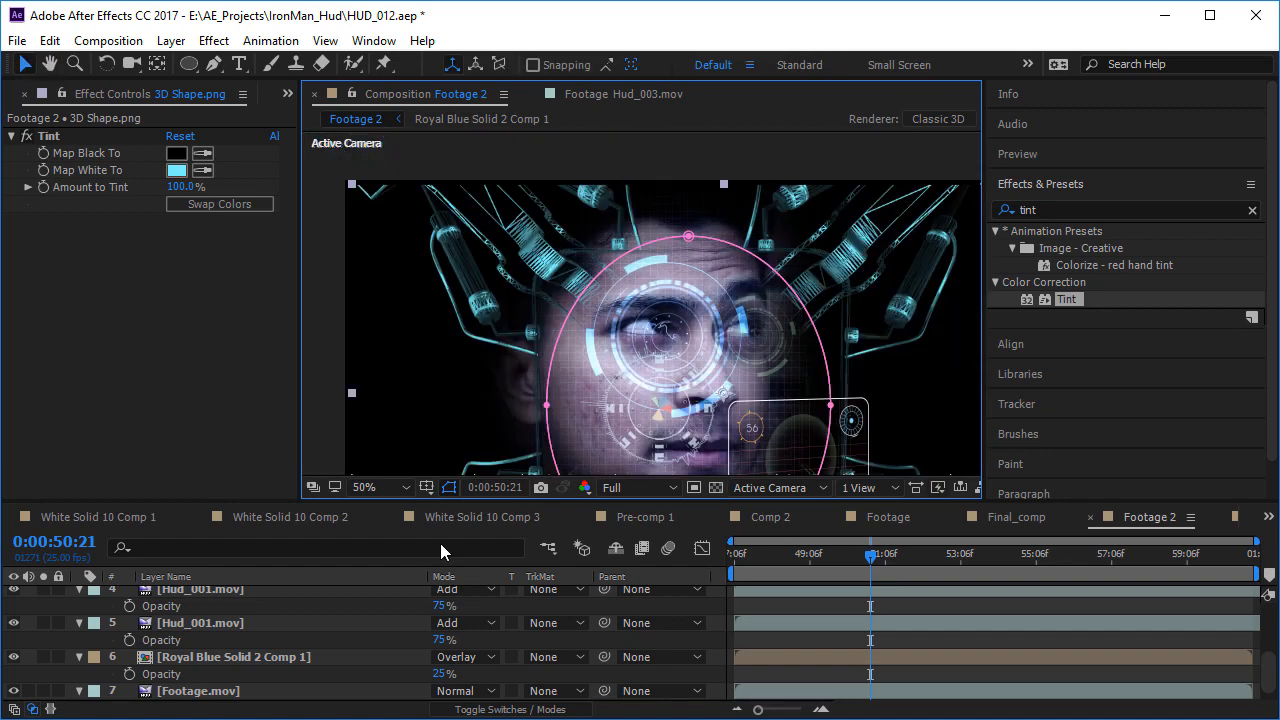
{"action": "scroll", "coordinate": [456, 650], "scroll_direction": "down", "scroll_amount": 1}
{"action": "left_click", "coordinate": [456, 640]}
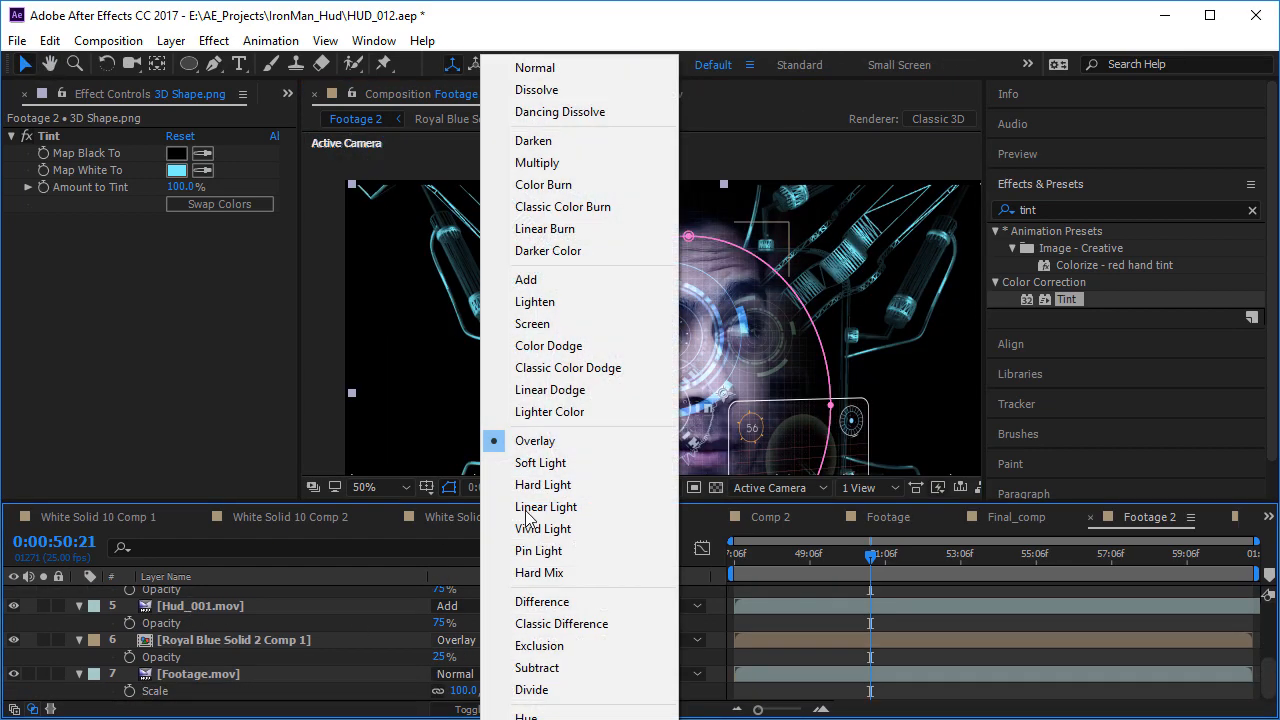
{"action": "left_click", "coordinate": [586, 481]}
{"action": "scroll", "coordinate": [650, 340], "scroll_direction": "up", "scroll_amount": 2}
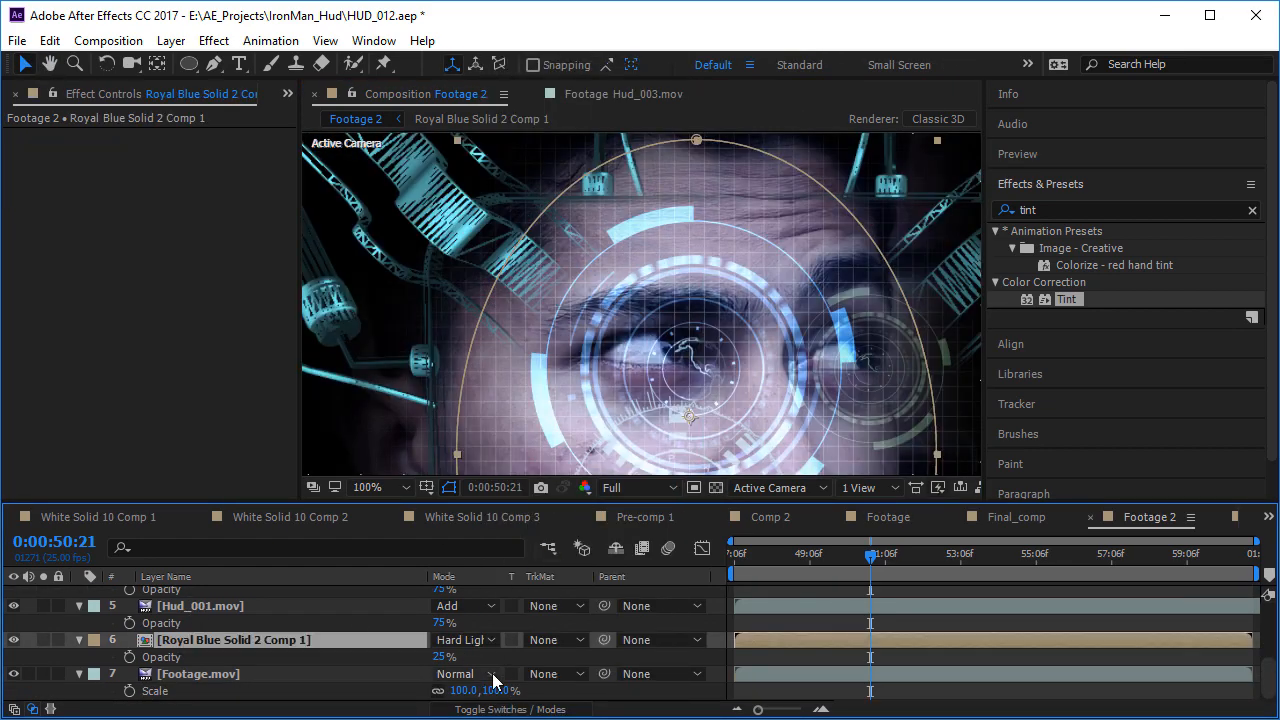
{"action": "left_click", "coordinate": [462, 640]}
{"action": "left_click", "coordinate": [561, 324]}
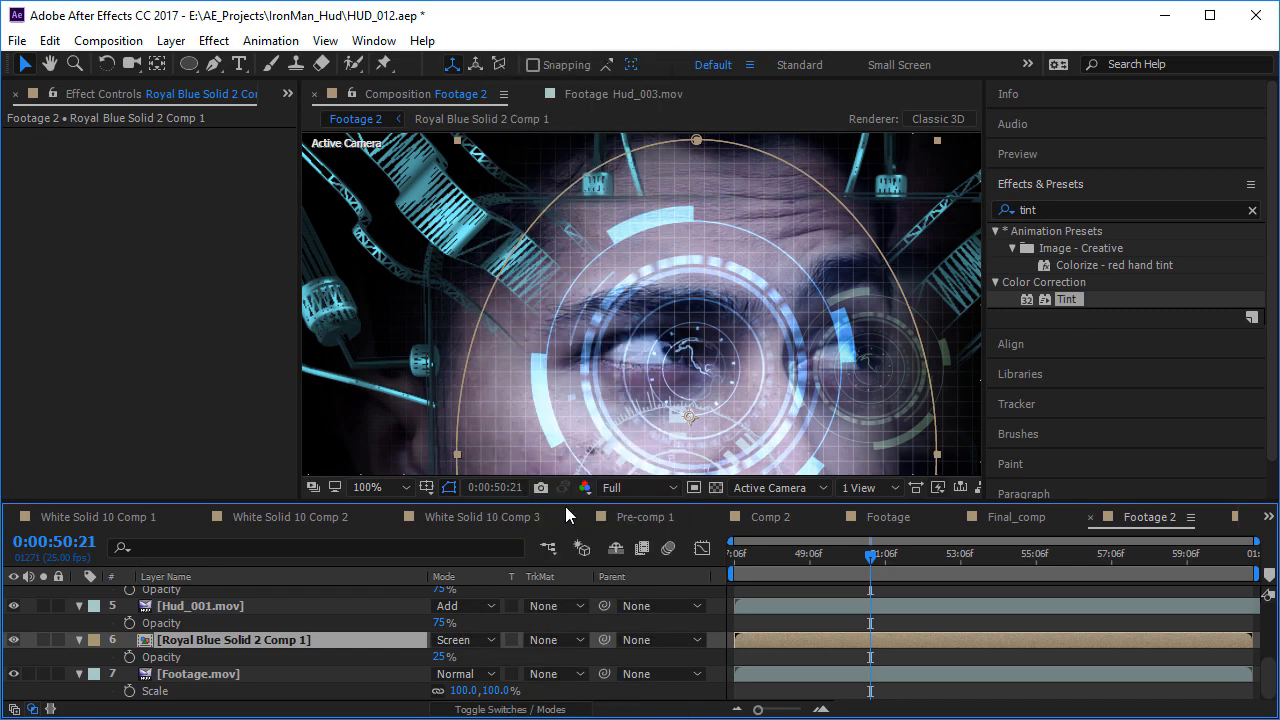
{"action": "left_click", "coordinate": [465, 640]}
{"action": "left_click", "coordinate": [545, 440]}
{"action": "scroll", "coordinate": [589, 331], "scroll_direction": "down", "scroll_amount": 2}
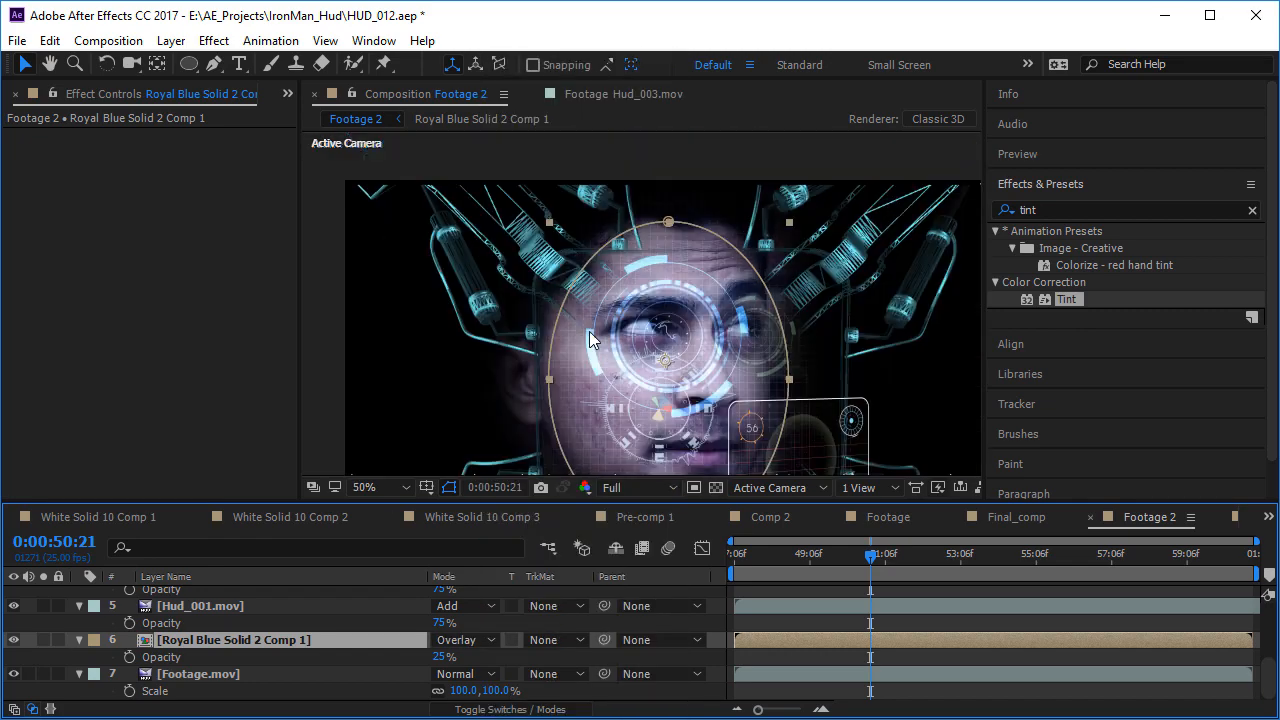
- Scale the 3D Shape.png layer to 130% and set its opacity to 50%
{"action": "left_click", "coordinate": [319, 262]}
{"action": "left_click", "coordinate": [474, 217]}
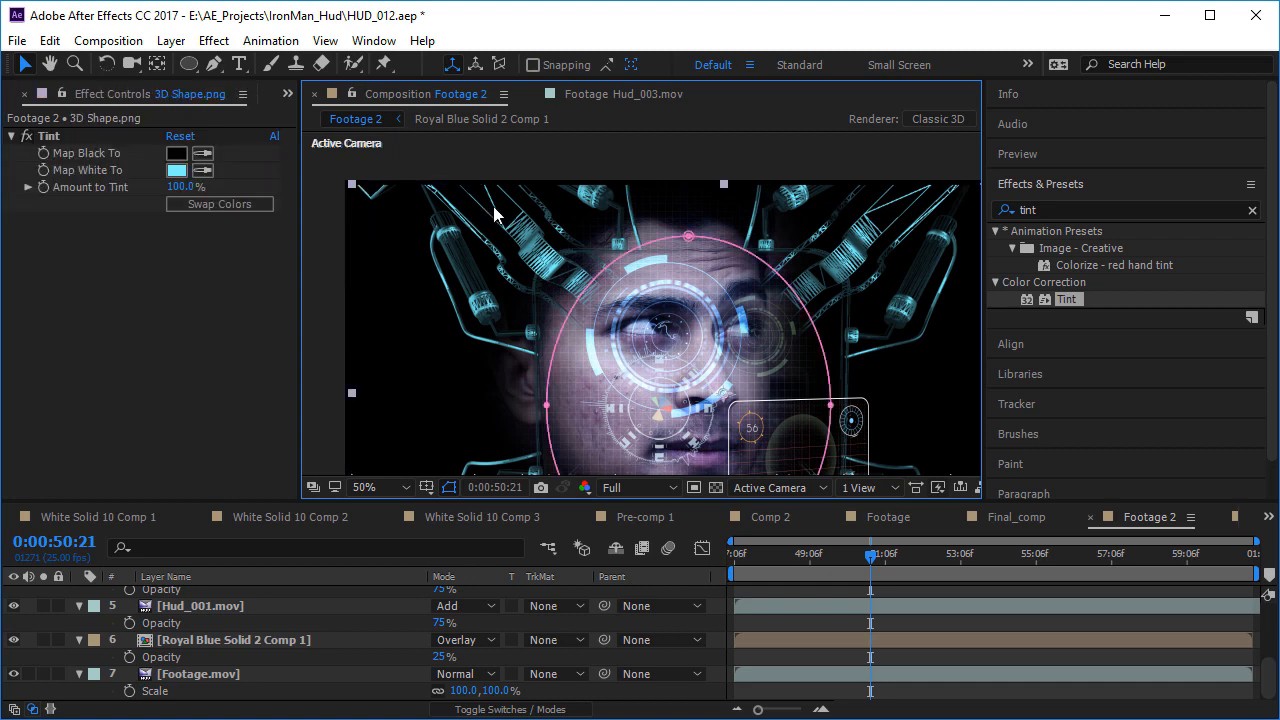
{"action": "scroll", "coordinate": [345, 635], "scroll_direction": "up", "scroll_amount": 3}
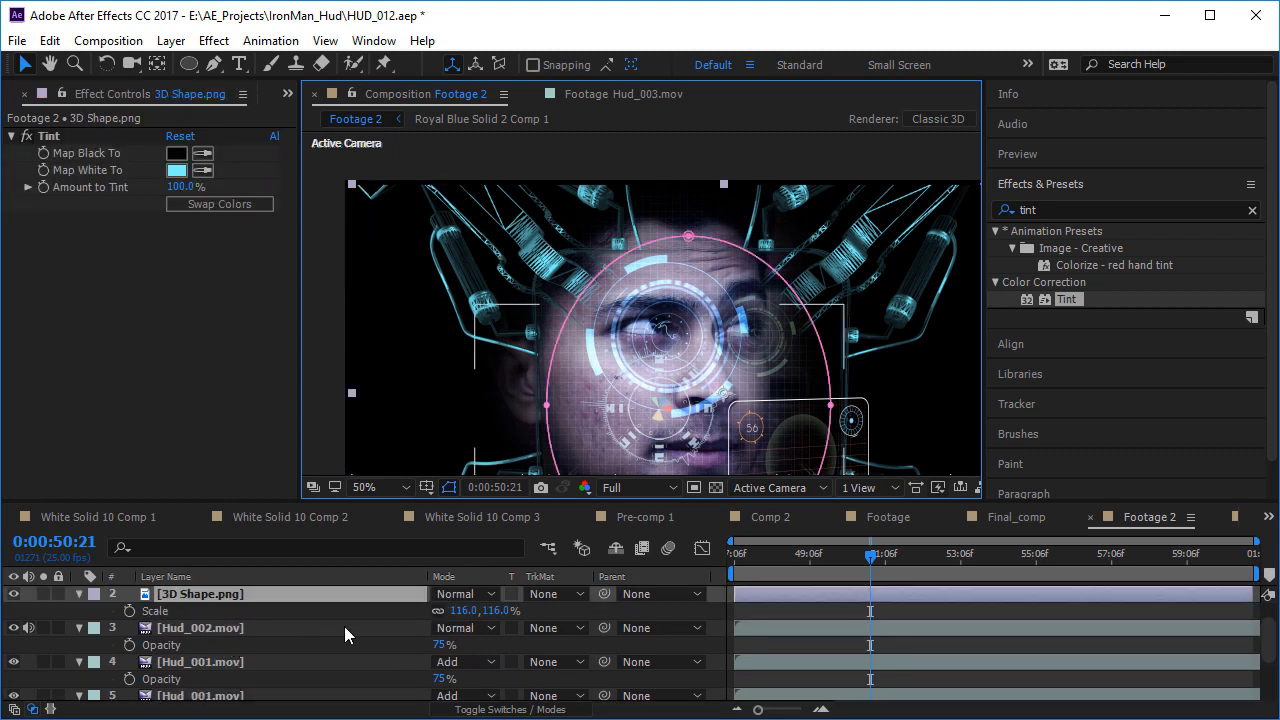
{"action": "left_click_drag", "start_coordinate": [459, 620], "coordinate": [500, 620]}
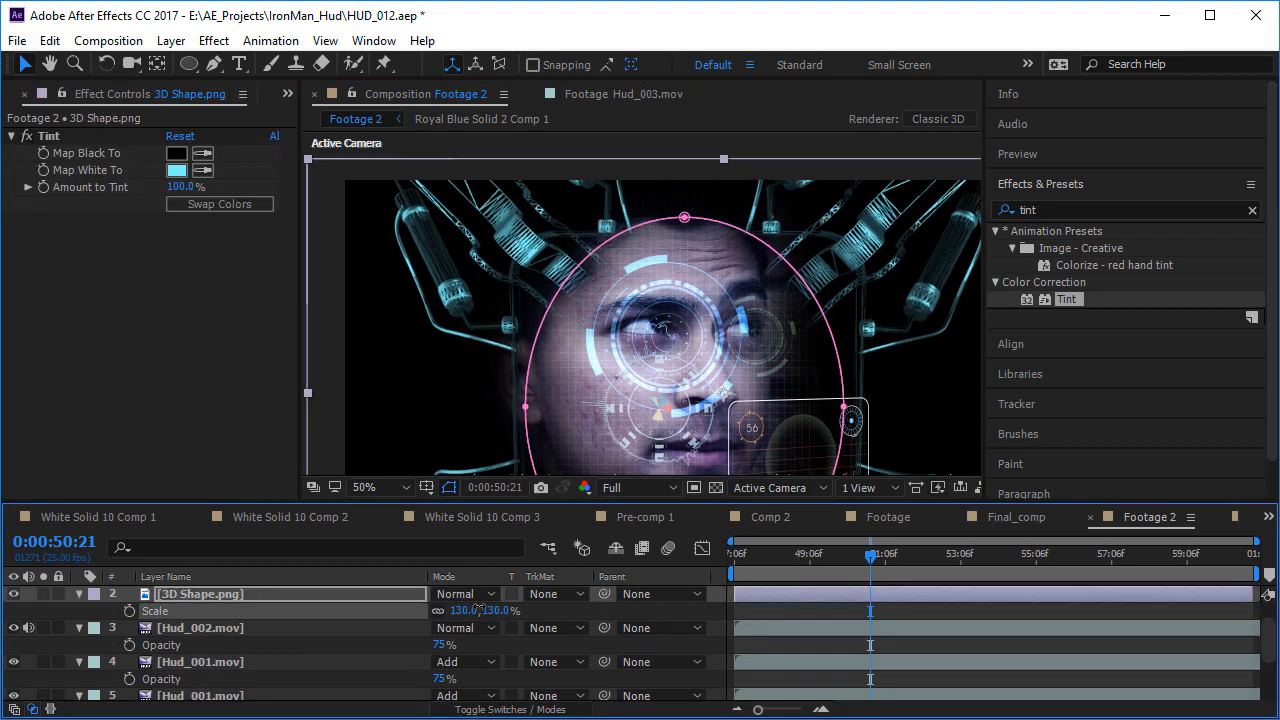
{"action": "key", "text": "t"}
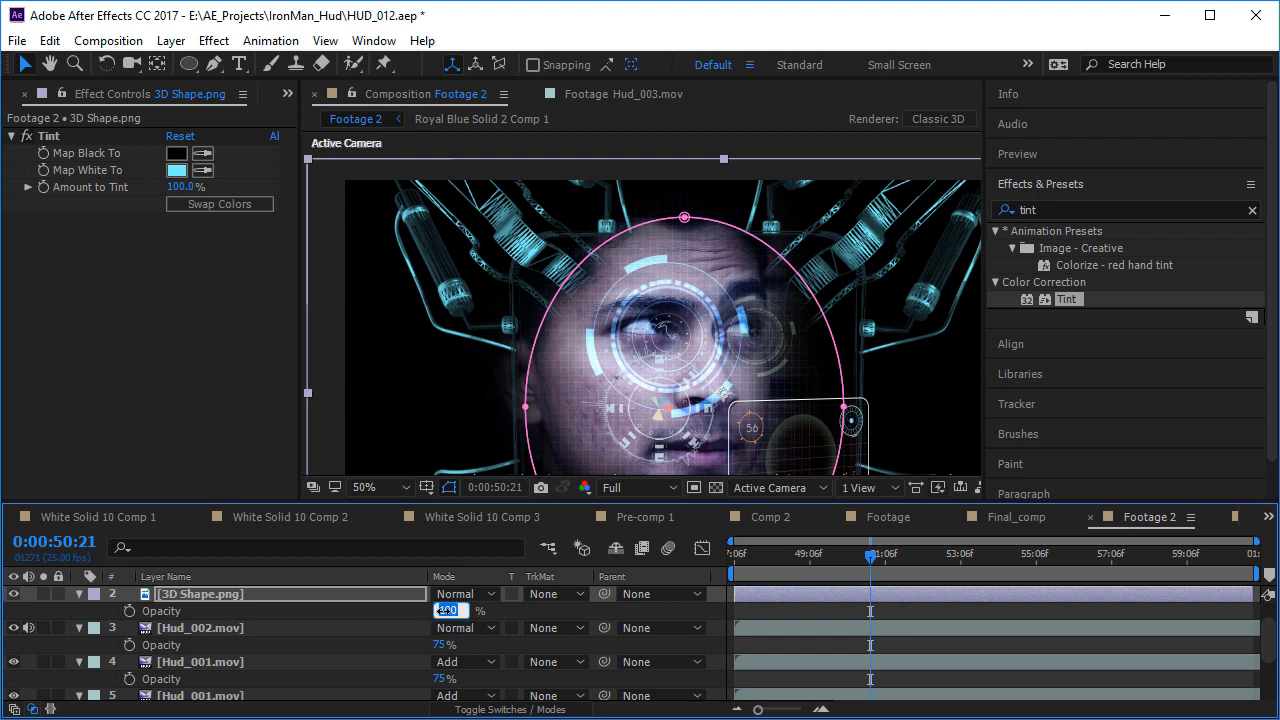
{"action": "left_click_drag", "start_coordinate": [443, 610], "coordinate": [402, 610]}
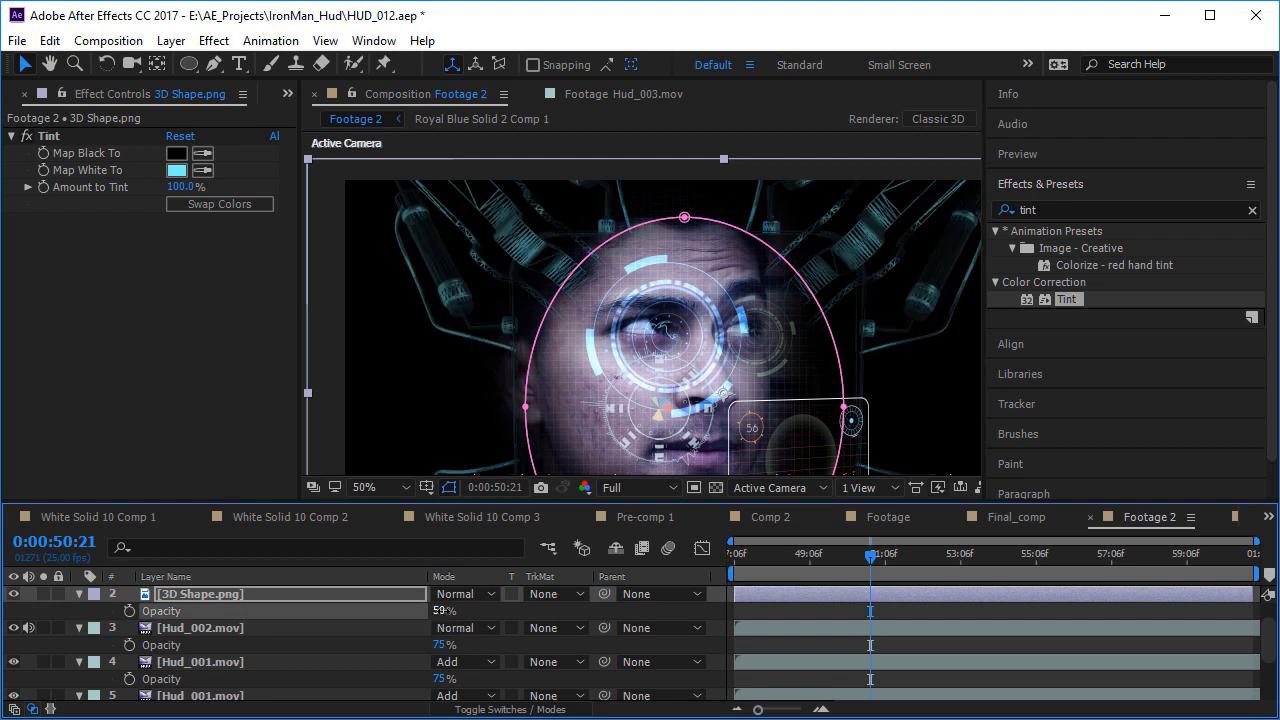
{"action": "scroll", "coordinate": [737, 325], "scroll_direction": "down", "scroll_amount": 1}
{"action": "scroll", "coordinate": [639, 342], "scroll_direction": "up", "scroll_amount": 1}
{"action": "scroll", "coordinate": [544, 413], "scroll_direction": "down", "scroll_amount": 1}
- Duplicate the 3D Shape.png layer, enlarge the upper copy well beyond the frame, and set its opacity to 25%
{"action": "key", "text": "ctrl+d"}
{"action": "key", "text": "s"}
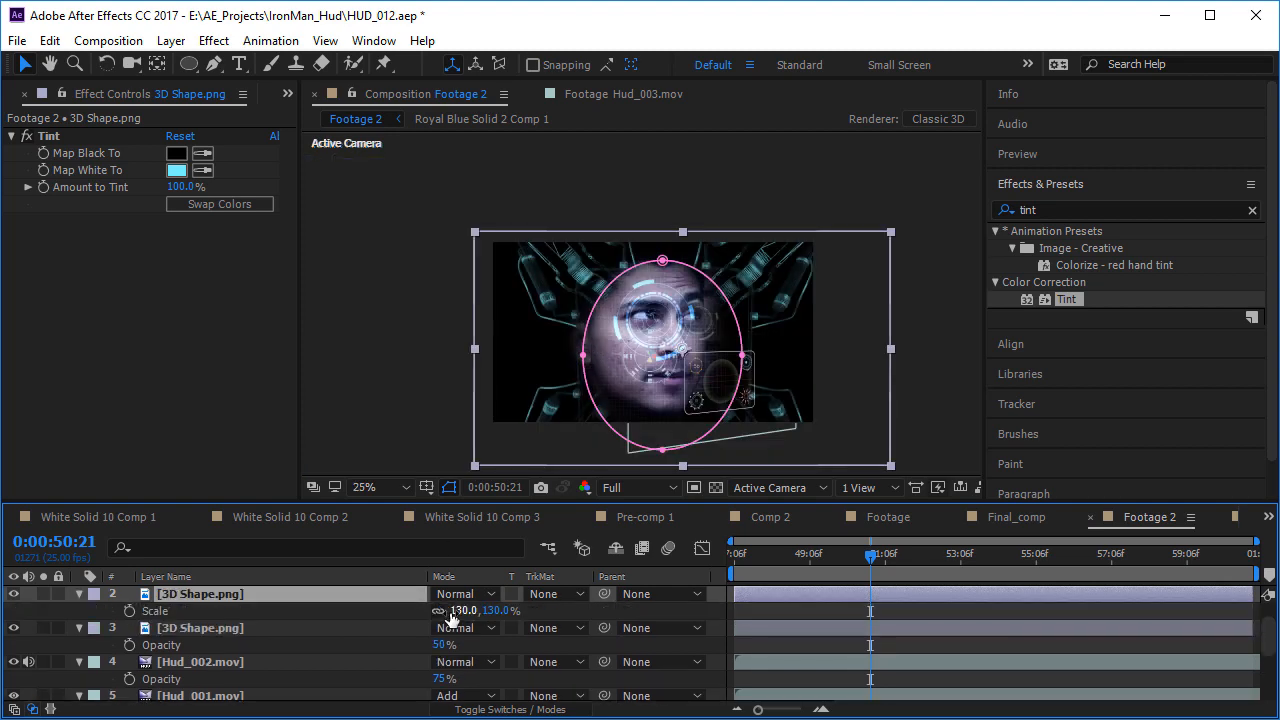
{"action": "left_click_drag", "start_coordinate": [470, 610], "coordinate": [533, 610]}
{"action": "scroll", "coordinate": [614, 326], "scroll_direction": "up", "scroll_amount": 1}
{"action": "key", "text": "t"}
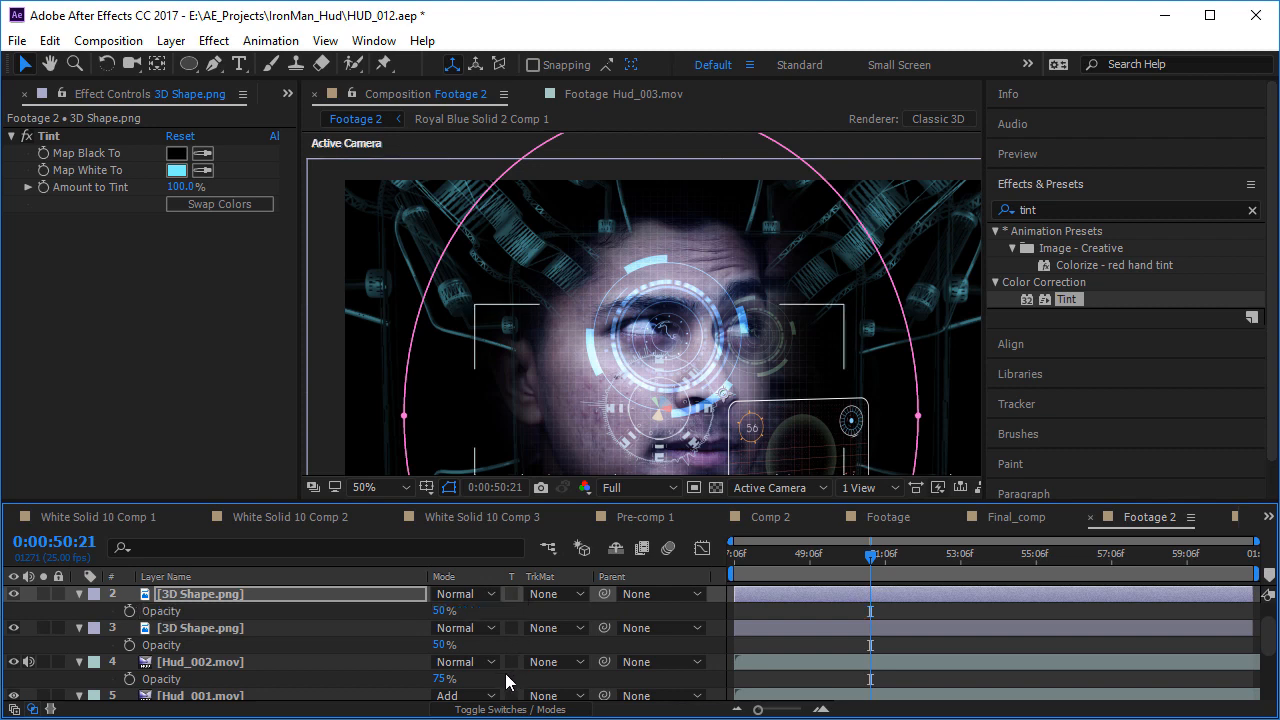
{"action": "type", "text": "25"}
{"action": "key", "text": "Return"}
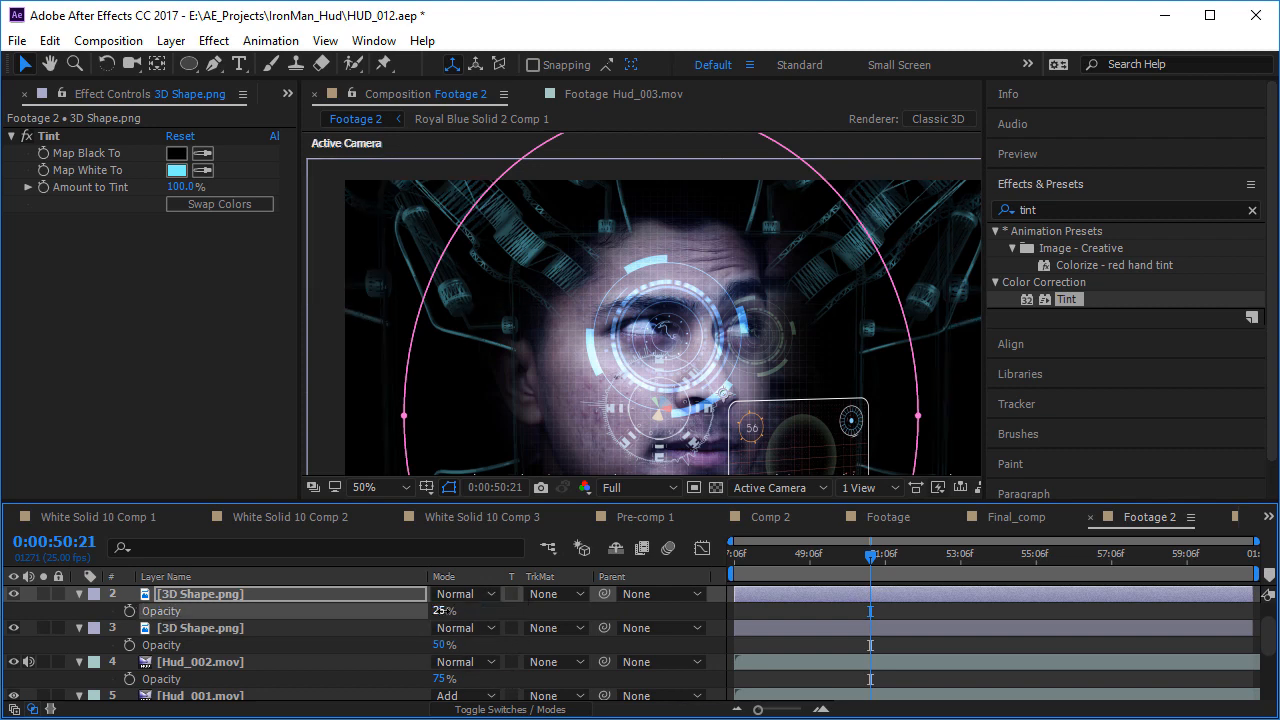
{"action": "key", "text": "comma"}
{"action": "left_click", "coordinate": [311, 245]}
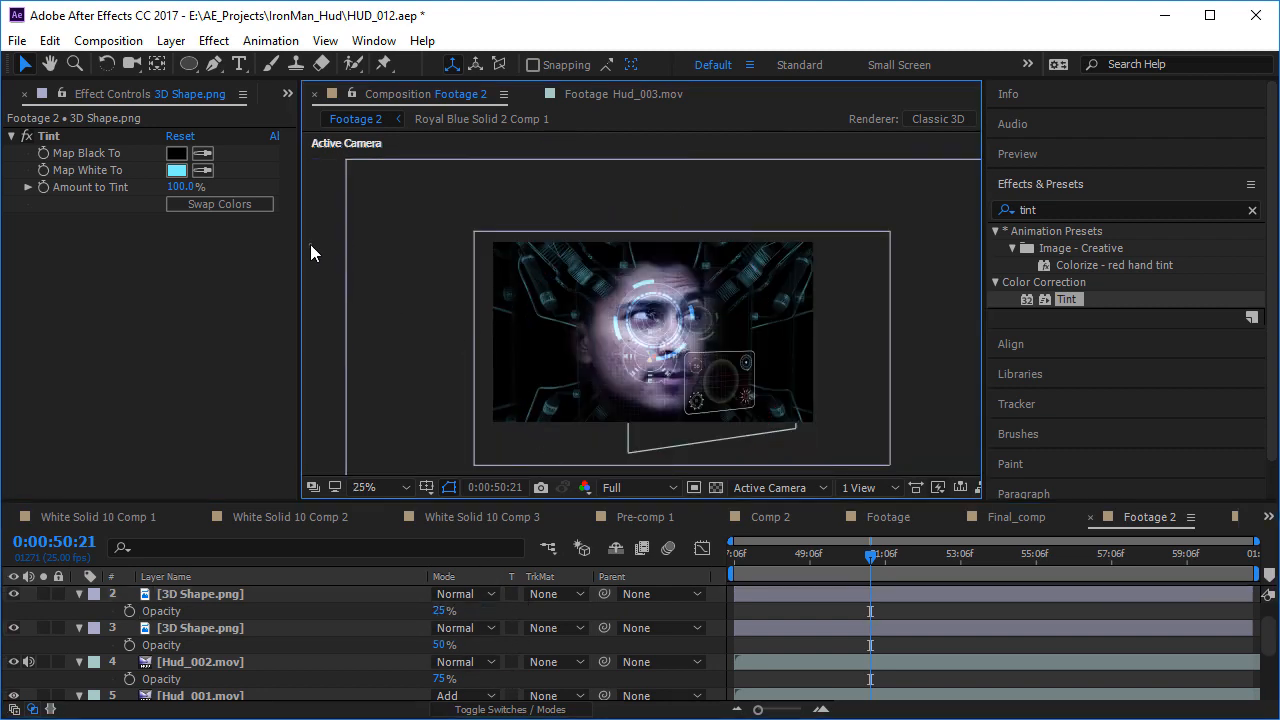
- Preview Footage 2 in an enlarged view to check the grid and the two mechanical shapes around the face
{"action": "key", "text": "period"}
{"action": "key", "text": "grave"}
{"action": "key", "text": "period"}
{"action": "left_click_drag", "start_coordinate": [603, 422], "coordinate": [515, 338]}
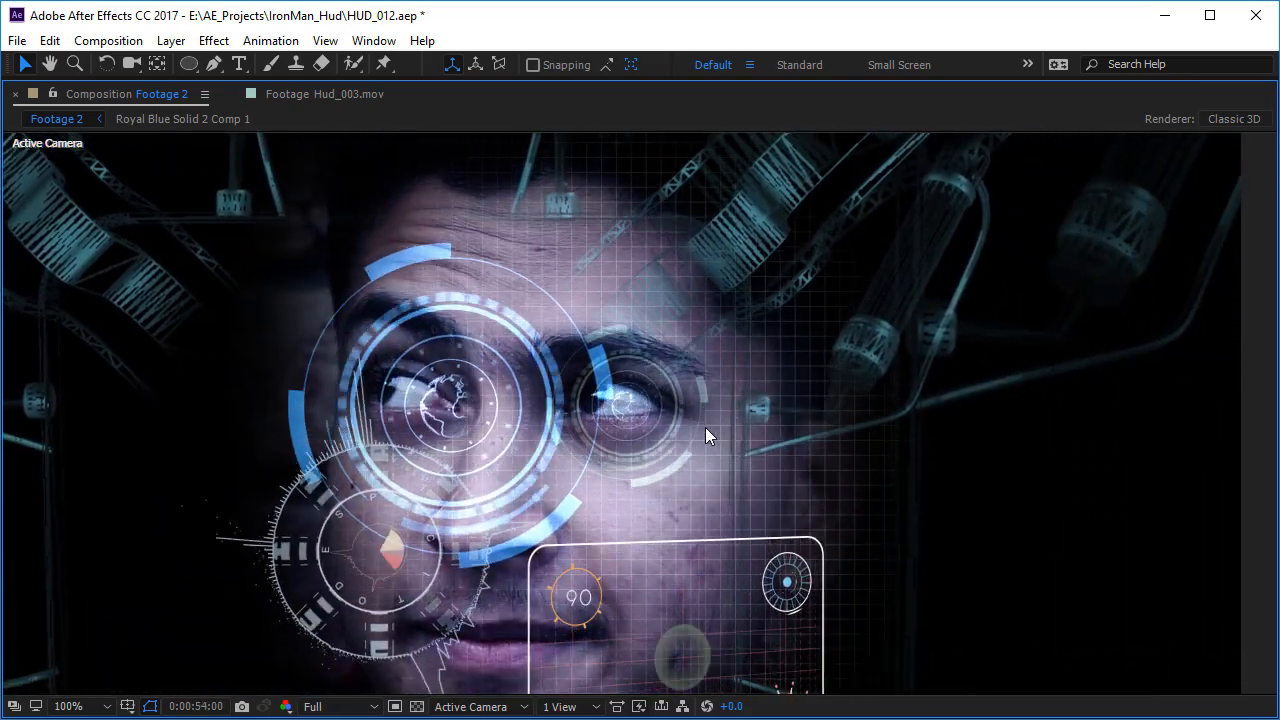
{"action": "key", "text": "space"}
{"action": "scroll", "coordinate": [695, 360], "scroll_direction": "down", "scroll_amount": 1}
{"action": "scroll", "coordinate": [651, 375], "scroll_direction": "up", "scroll_amount": 1}
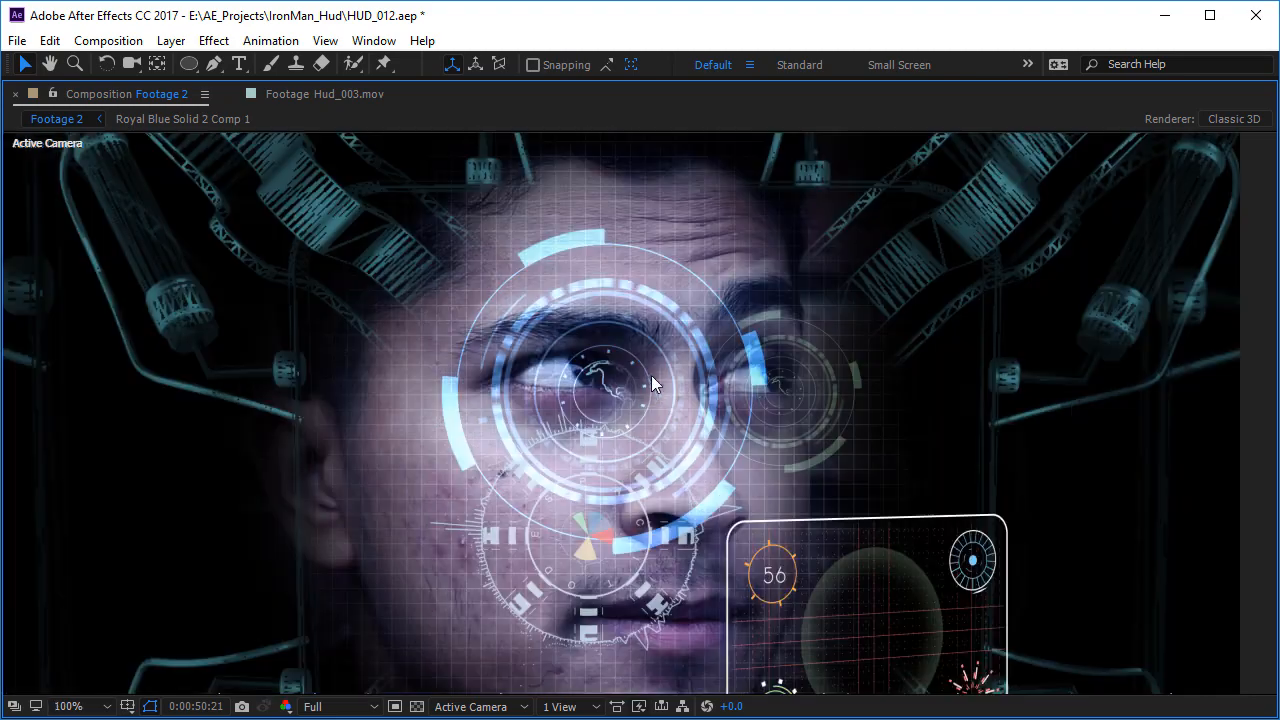
- Restore the normal panel layout and scrub Footage 2 to 0:00:49:21 to check the composite
{"action": "key", "text": "grave"}
{"action": "left_click_drag", "start_coordinate": [815, 562], "coordinate": [864, 558]}
{"action": "scroll", "coordinate": [676, 275], "scroll_direction": "down", "scroll_amount": 1}
{"action": "left_click_drag", "start_coordinate": [700, 285], "coordinate": [670, 293]}
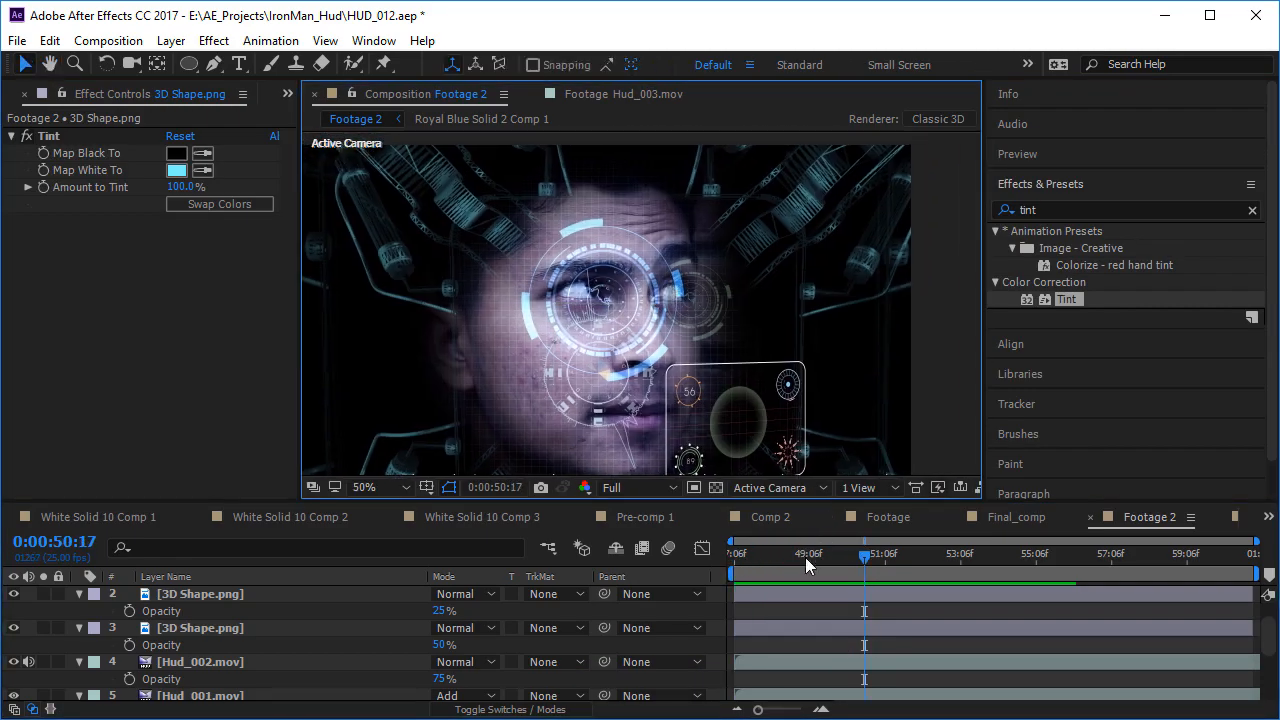
{"action": "left_click_drag", "start_coordinate": [805, 557], "coordinate": [832, 540]}
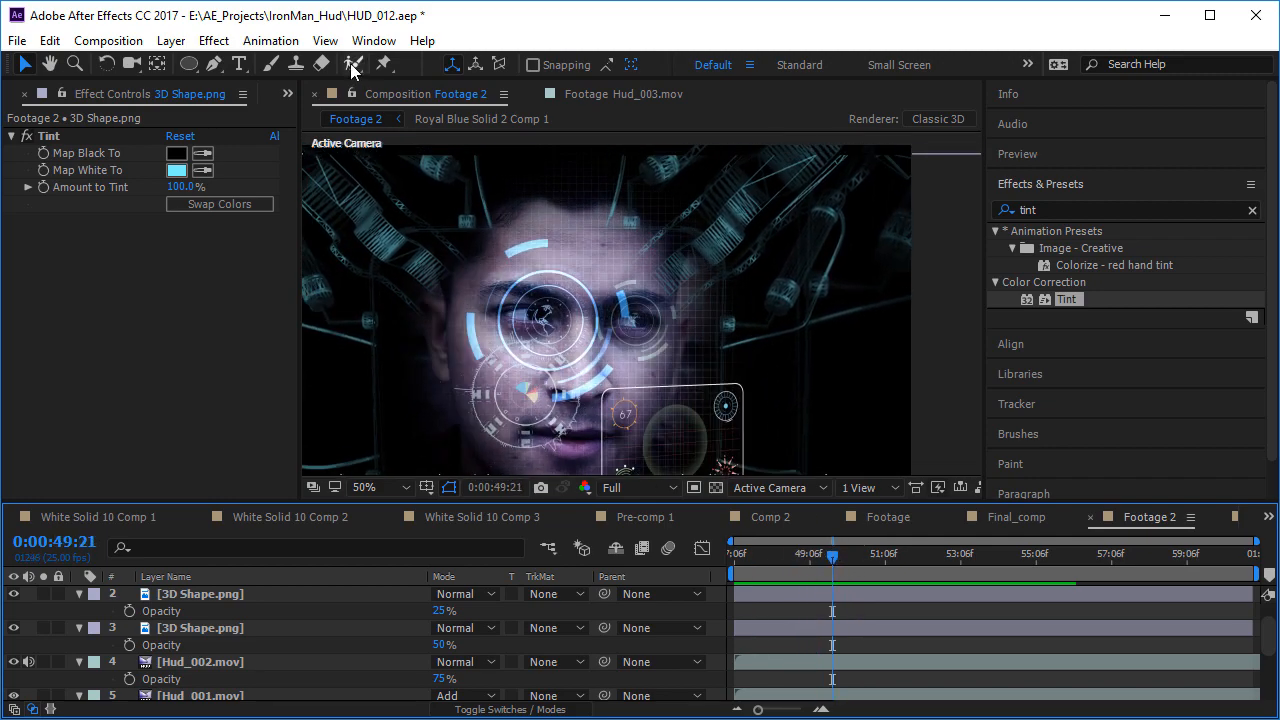
- Add a new adjustment layer on top of Footage 2 and rename it Glow
{"action": "left_click", "coordinate": [176, 43]}
{"action": "left_click", "coordinate": [178, 44]}
{"action": "left_click", "coordinate": [171, 40]}
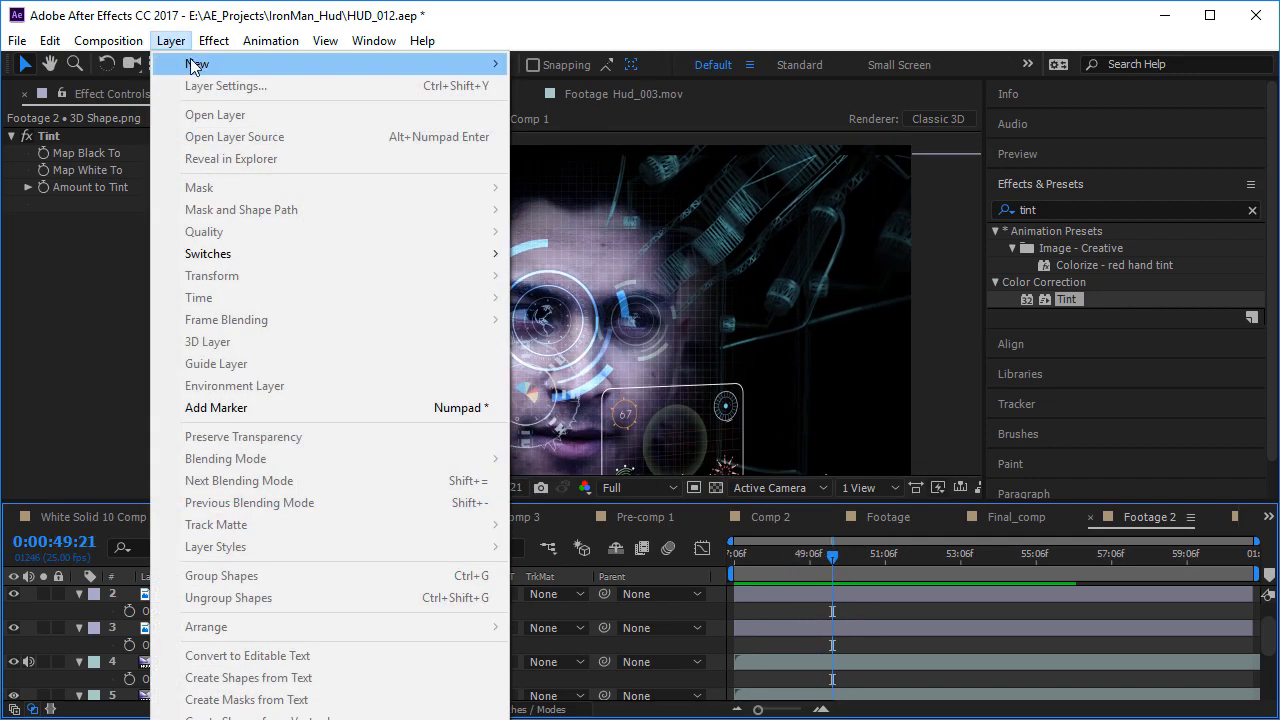
{"action": "mouse_move", "coordinate": [200, 103]}
{"action": "left_click", "coordinate": [688, 196]}
{"action": "key", "text": "Return"}
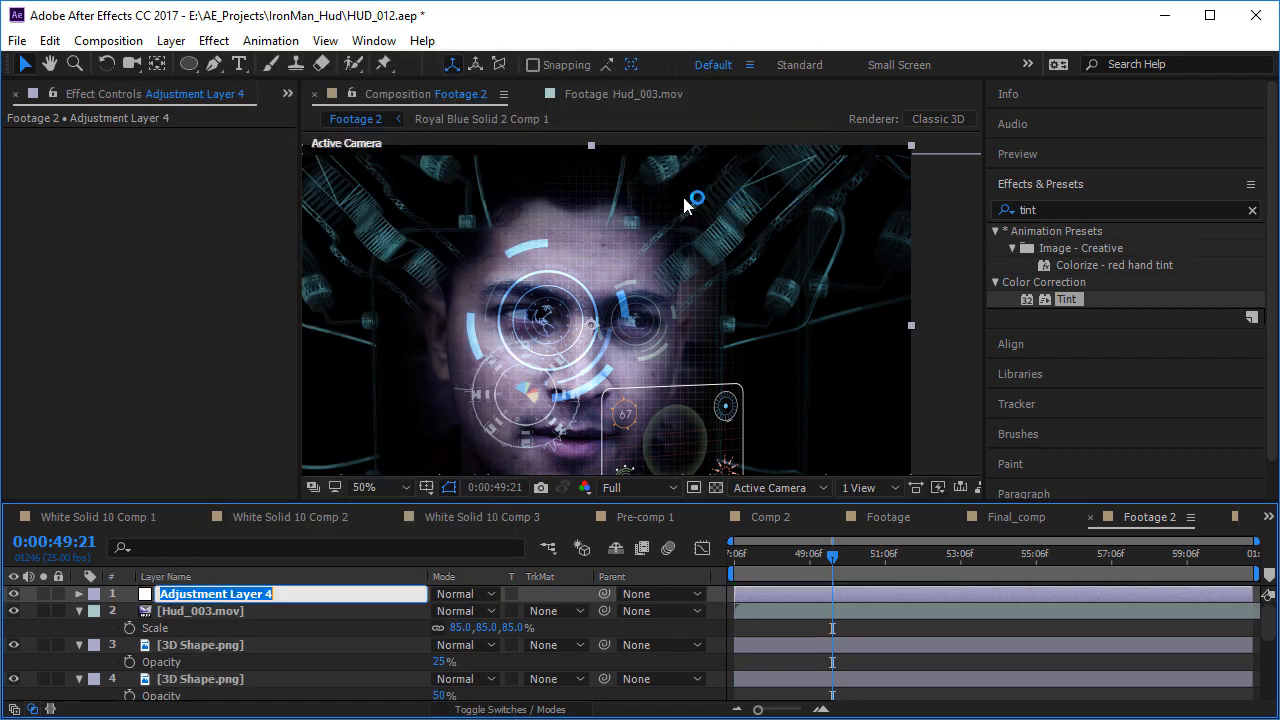
{"action": "type", "text": "Glow"}
{"action": "key", "text": "Return"}
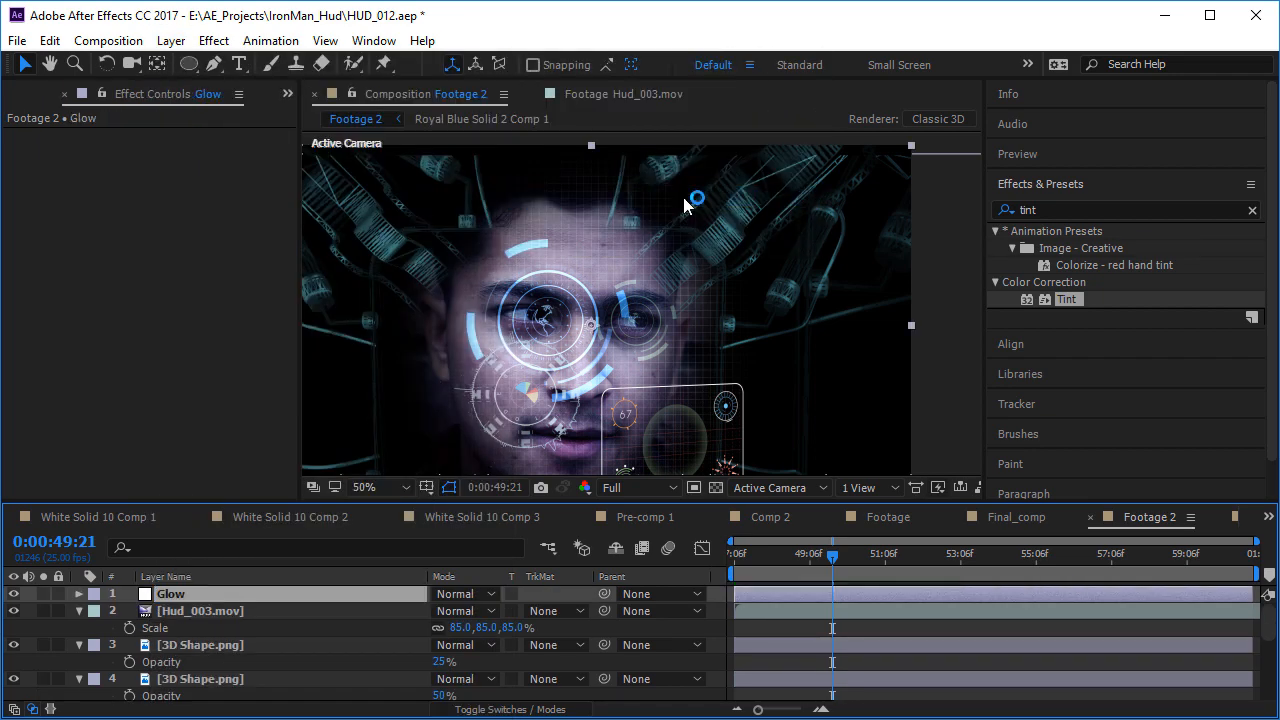
- Apply the Glow effect to the Glow adjustment layer with radius 98 and intensity 0.3, and inspect the face up close
{"action": "left_click", "coordinate": [1095, 208]}
{"action": "type", "text": "glow"}
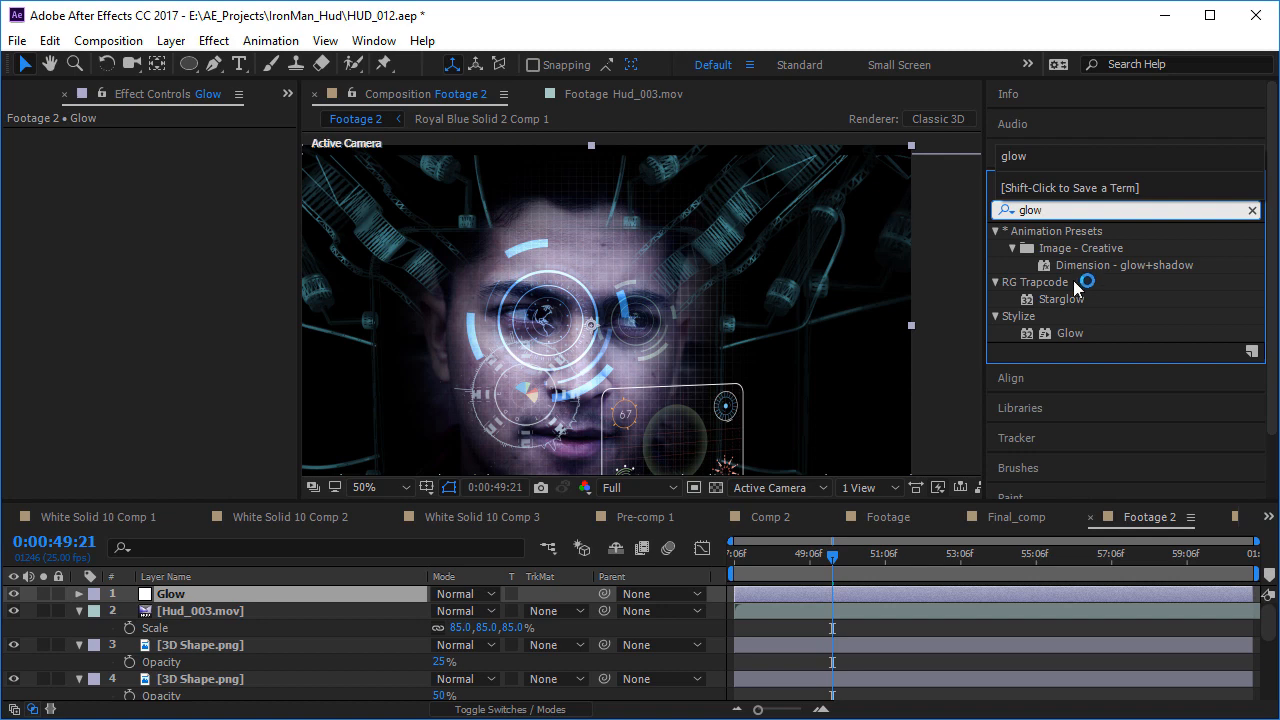
{"action": "double_click", "coordinate": [1072, 334]}
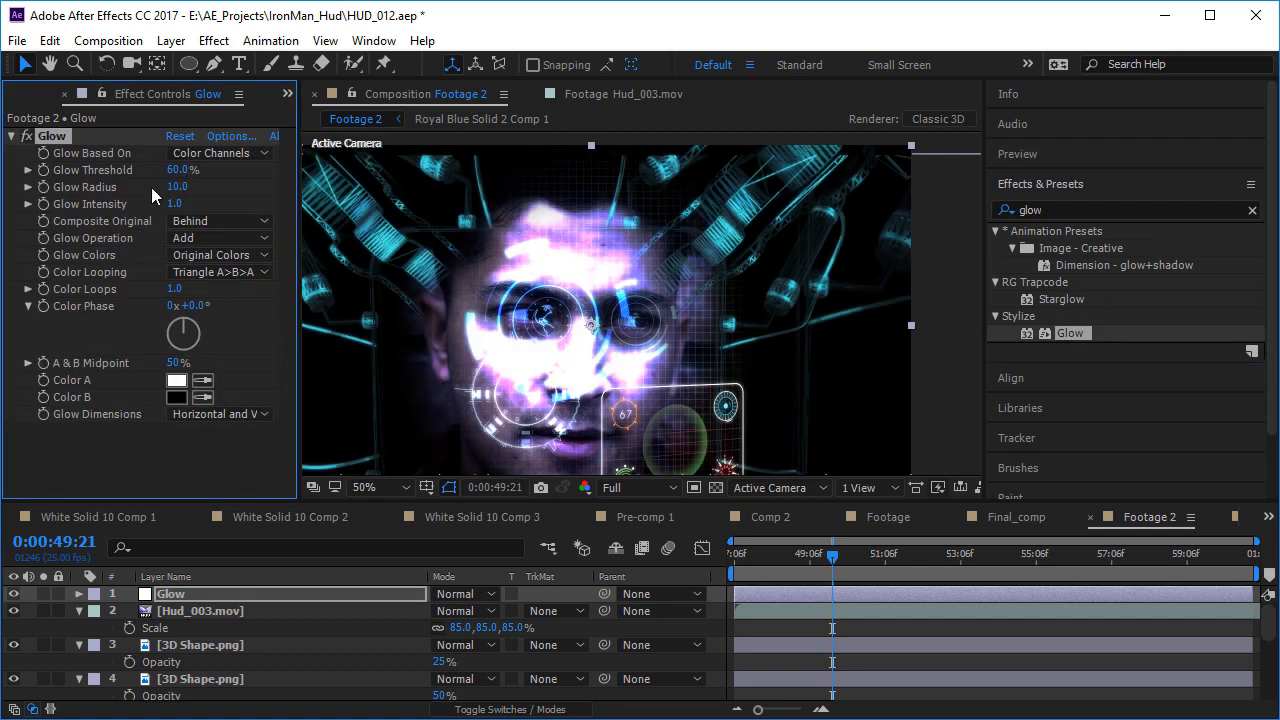
{"action": "mouse_move", "coordinate": [176, 186]}
{"action": "left_mouse_down"}
{"action": "mouse_move", "coordinate": [245, 201]}
{"action": "mouse_move", "coordinate": [200, 188]}
{"action": "left_mouse_up"}
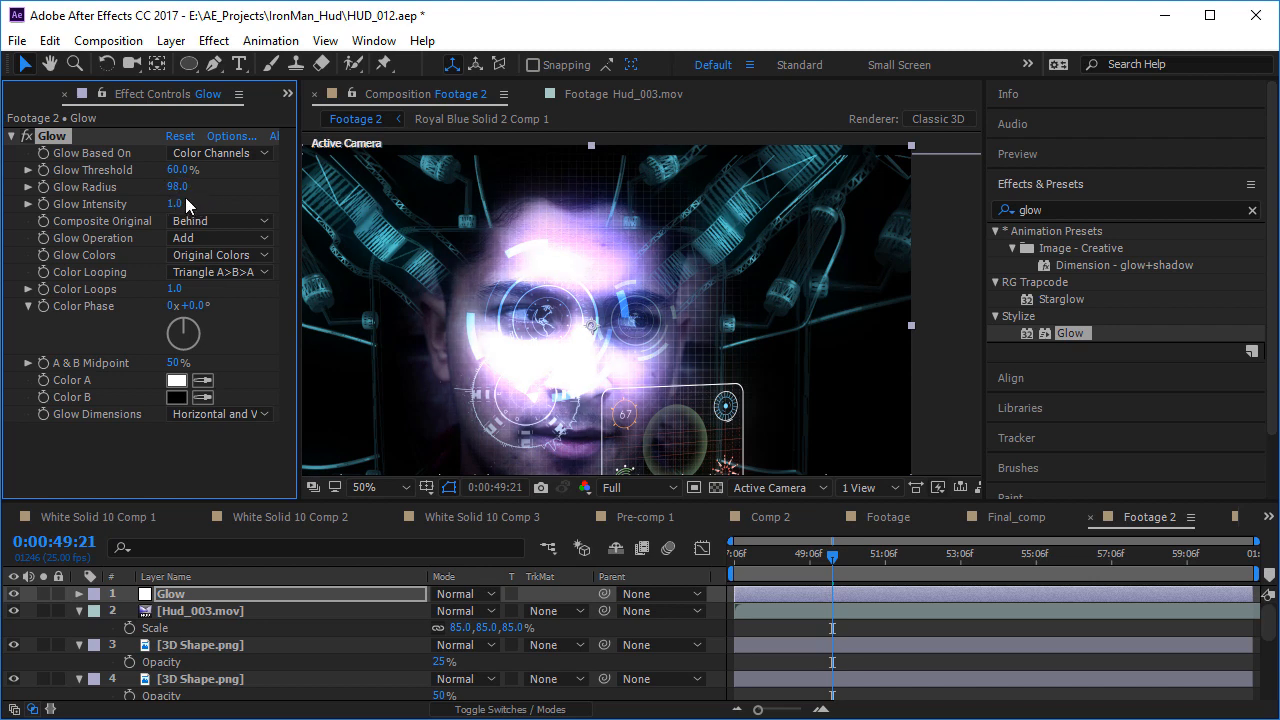
{"action": "left_click", "coordinate": [176, 204]}
{"action": "type", "text": ".3"}
{"action": "key", "text": "Return"}
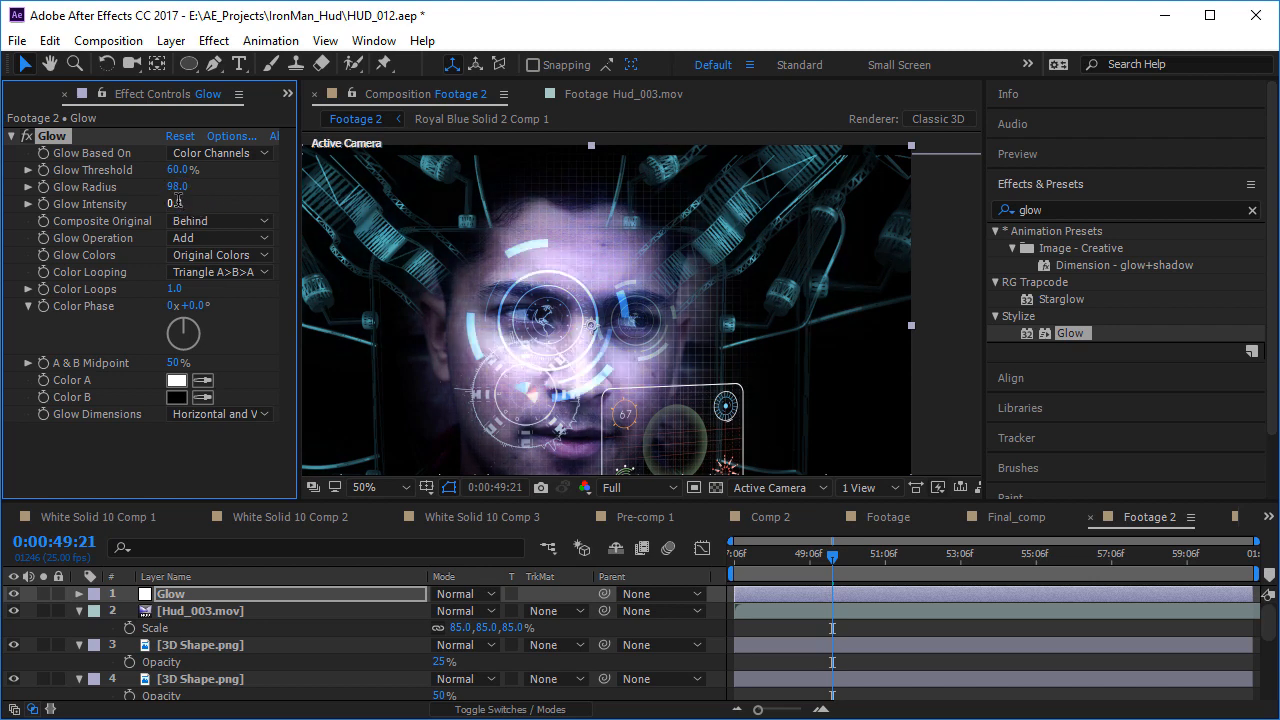
{"action": "scroll", "coordinate": [560, 292], "scroll_direction": "up", "scroll_amount": 1}
{"action": "left_click_drag", "start_coordinate": [553, 289], "coordinate": [681, 282]}
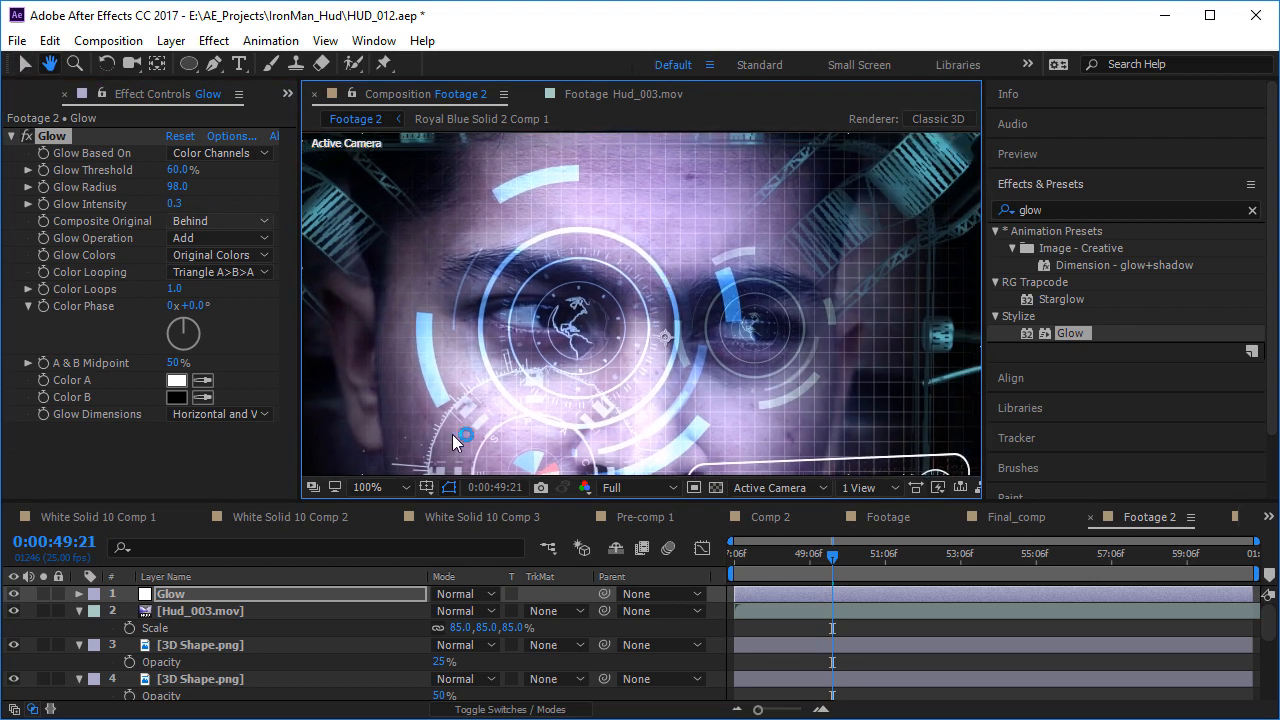
{"action": "key", "text": "v"}
- Delete the Glow adjustment layer from Footage 2
{"action": "left_click", "coordinate": [175, 595]}
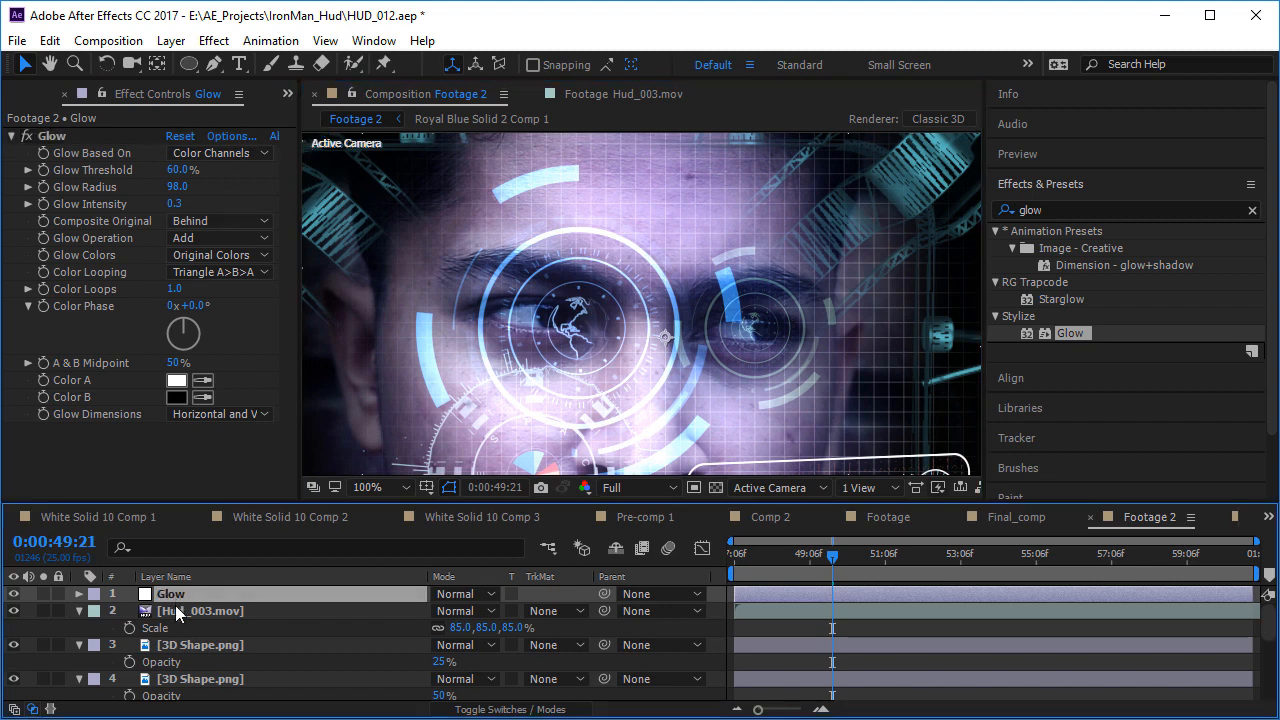
{"action": "key", "text": "Delete"}
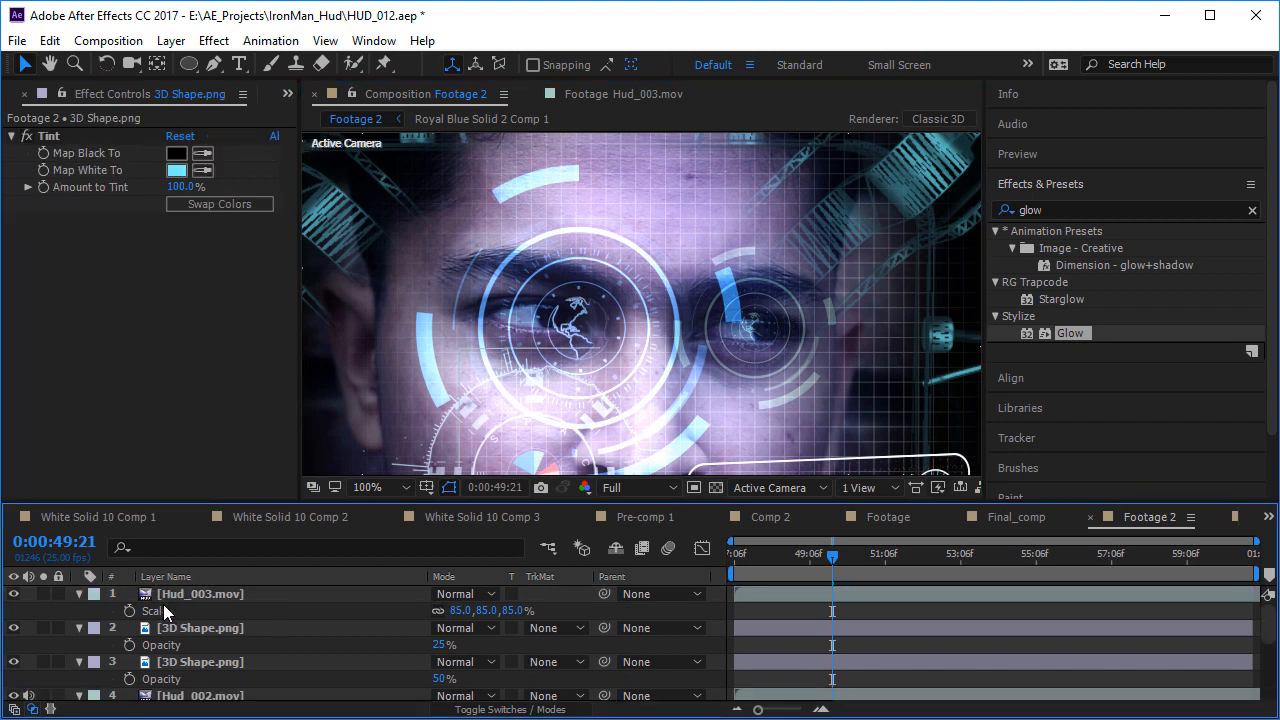
- Try to pre-compose the layers from Hud_003.mov through Royal Blue Solid 2 Comp 1 as All, without Footage.mov
{"action": "left_click", "coordinate": [200, 598]}
{"action": "scroll", "coordinate": [200, 641], "scroll_direction": "down", "scroll_amount": 3}
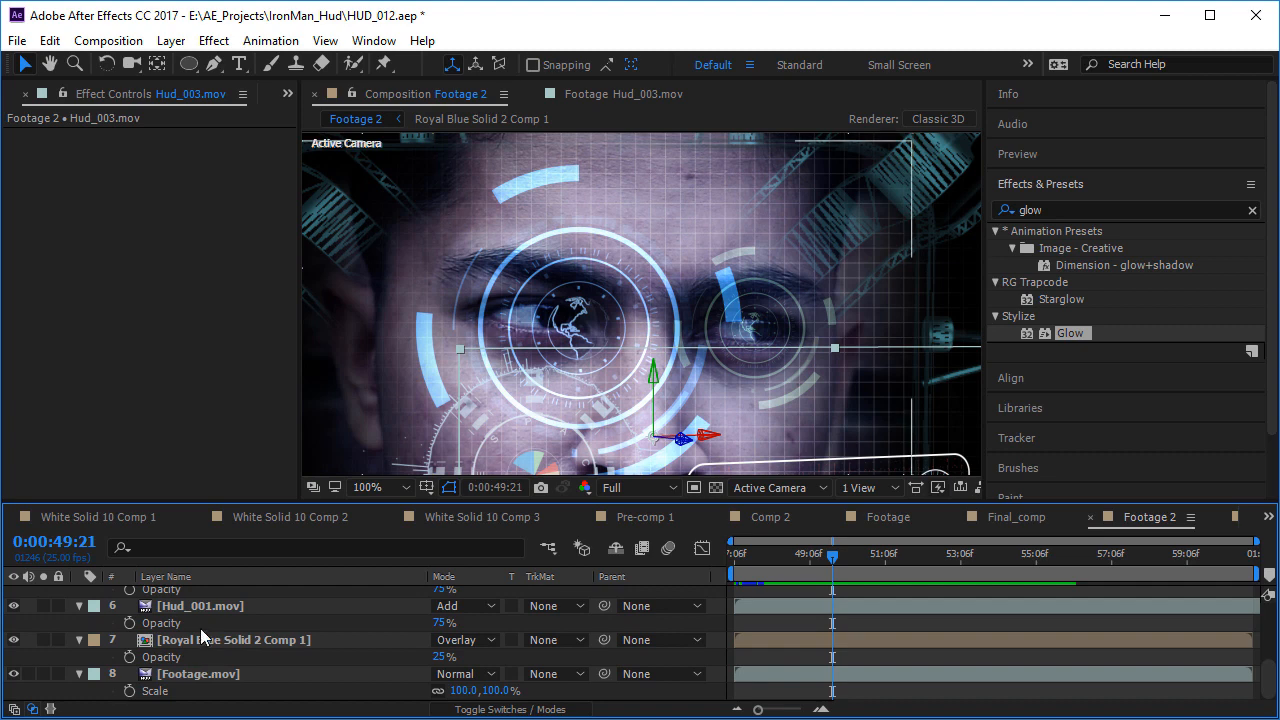
{"action": "left_click", "coordinate": [211, 641], "text": "shift"}
{"action": "key", "text": "ctrl+shift+c"}
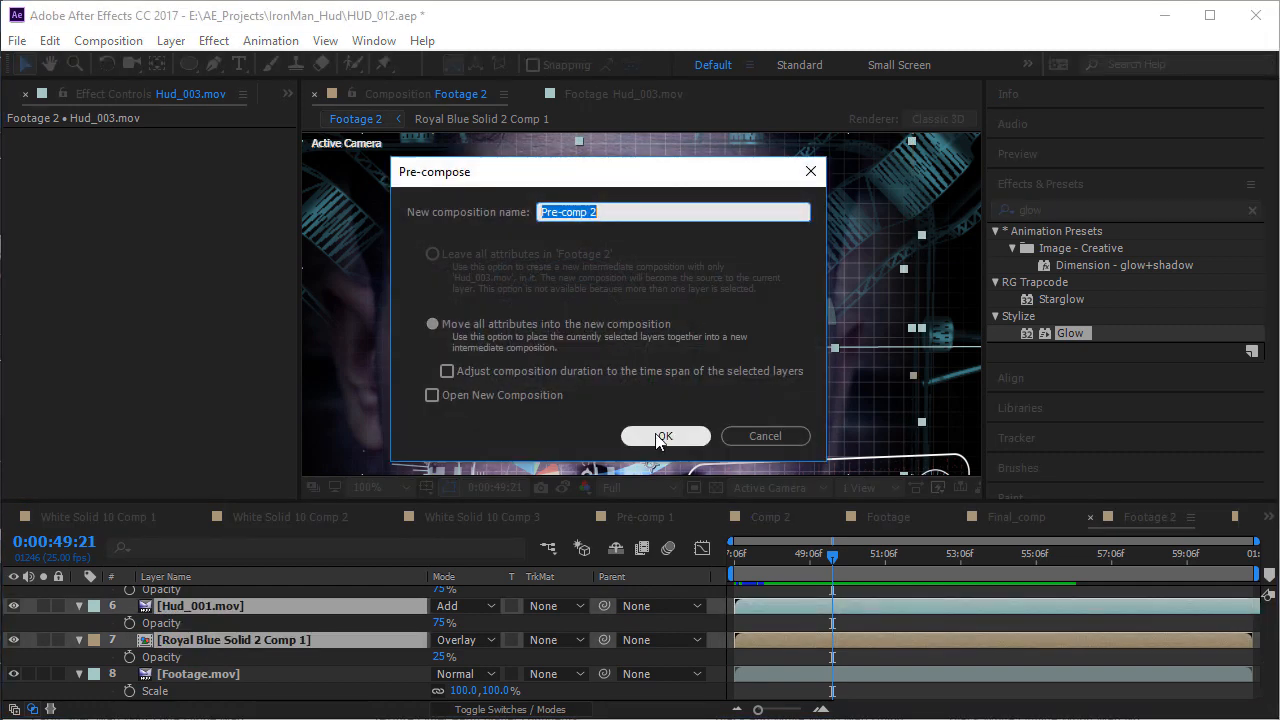
{"action": "type", "text": "All"}
{"action": "left_click", "coordinate": [660, 436]}
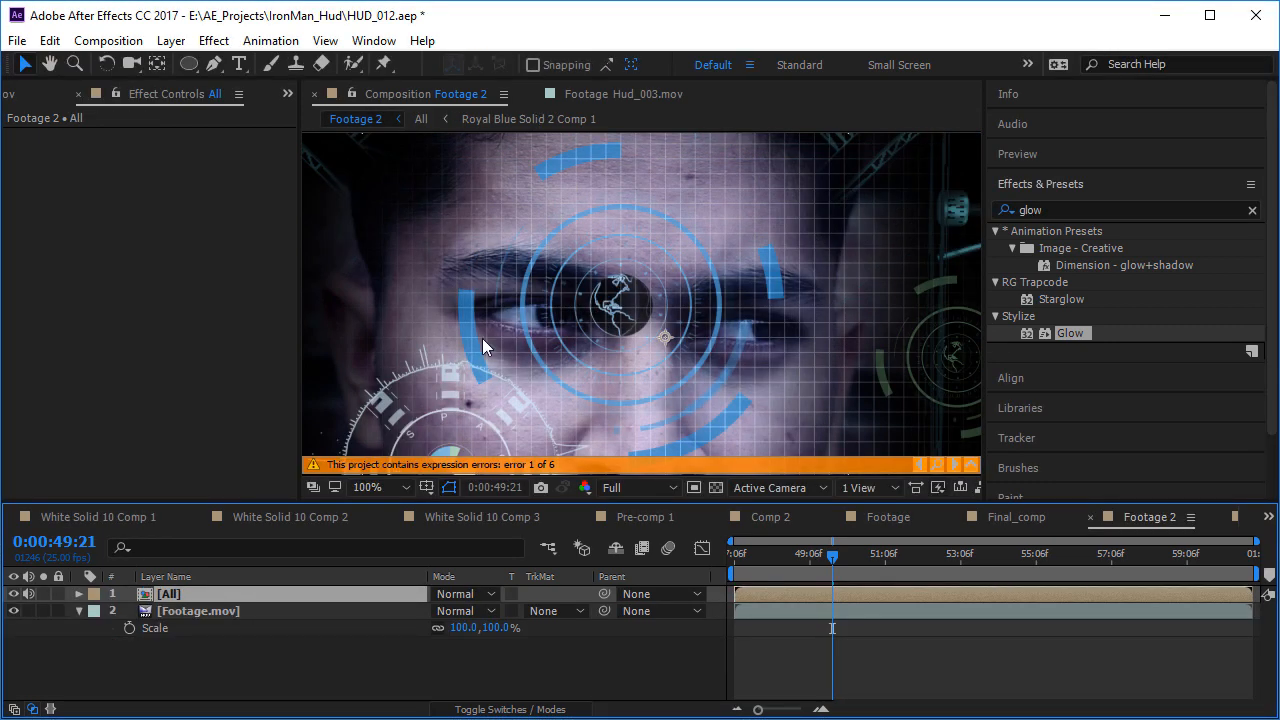
{"action": "scroll", "coordinate": [600, 381], "scroll_direction": "down", "scroll_amount": 2}
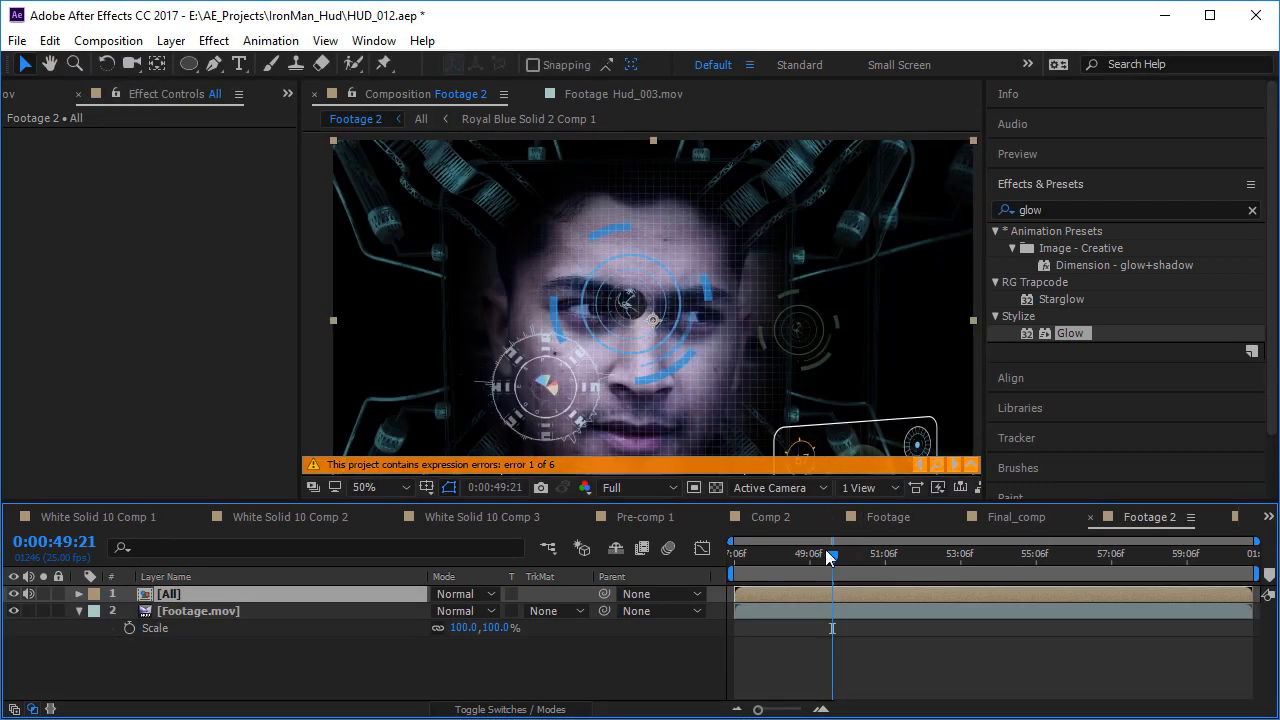
{"action": "key", "text": "ctrl+z"}
- Duplicate Footage.mov and pre-compose the upper copy together with all the layers above it as All
{"action": "scroll", "coordinate": [200, 640], "scroll_direction": "down", "scroll_amount": 3}
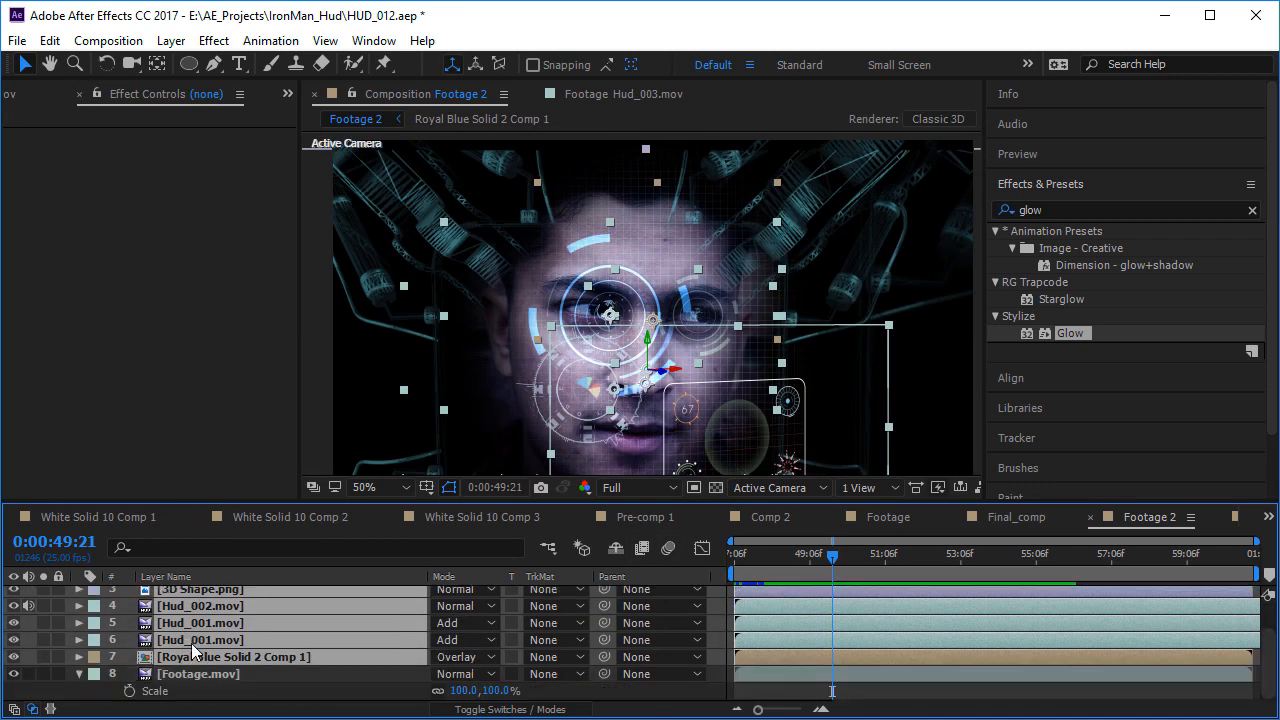
{"action": "left_click", "coordinate": [206, 678]}
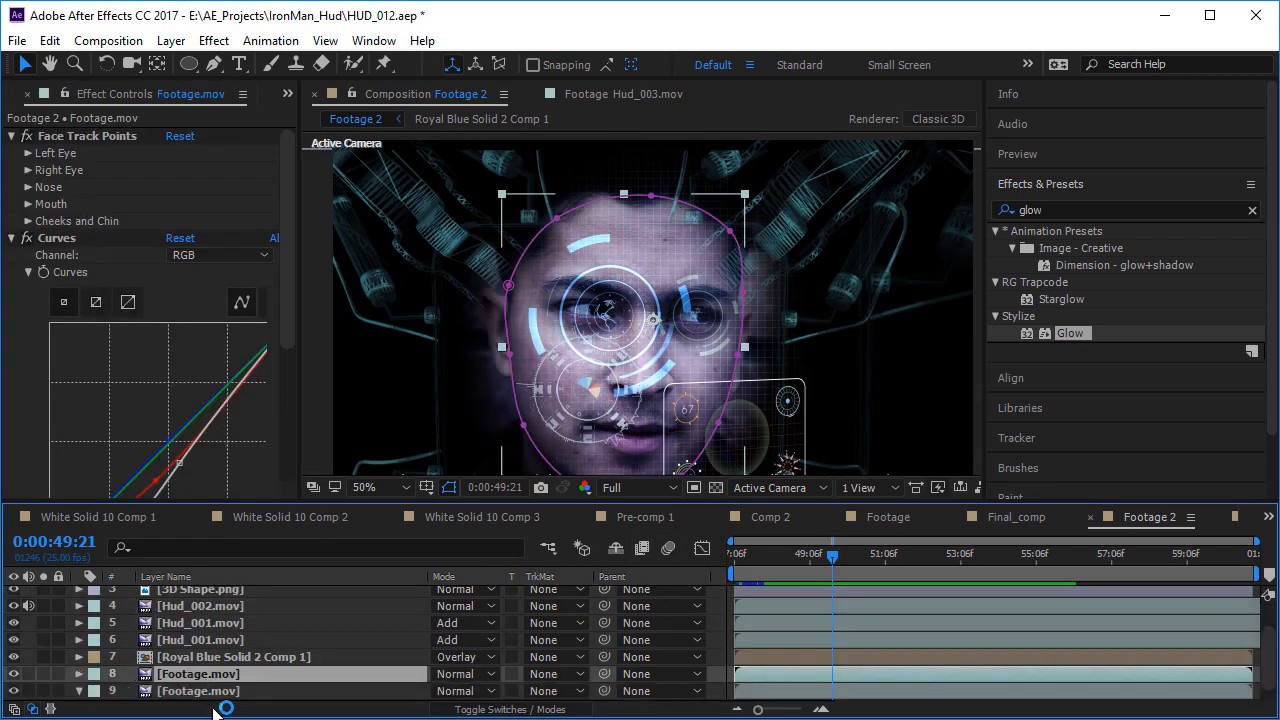
{"action": "scroll", "coordinate": [190, 640], "scroll_direction": "up", "scroll_amount": 2}
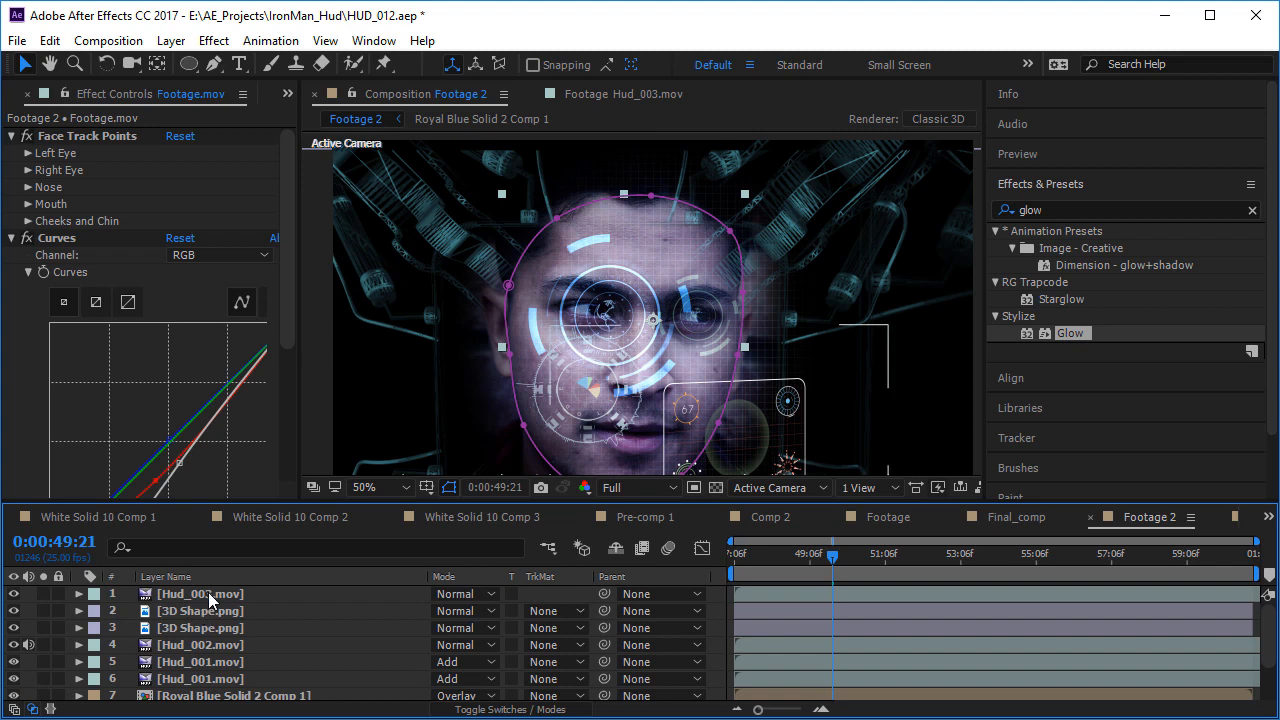
{"action": "left_click", "coordinate": [208, 592], "text": "shift"}
{"action": "key", "text": "ctrl+shift+c"}
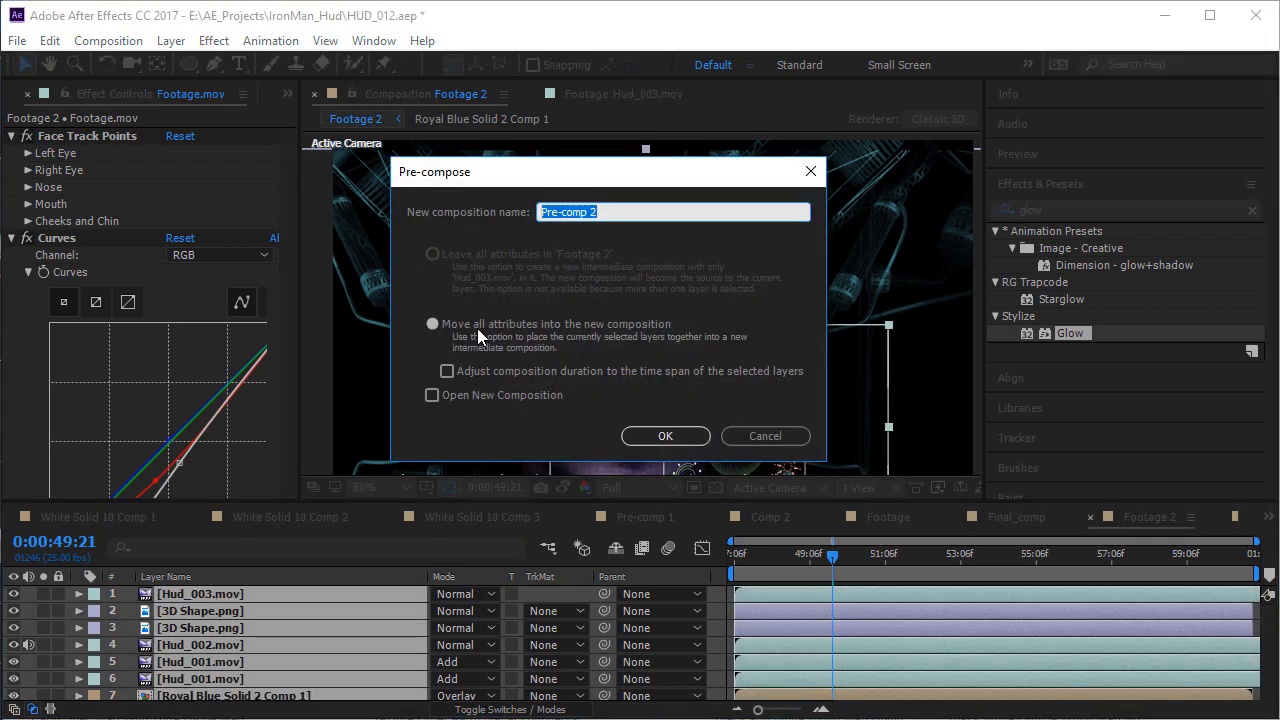
{"action": "type", "text": "All"}
{"action": "key", "text": "Return"}
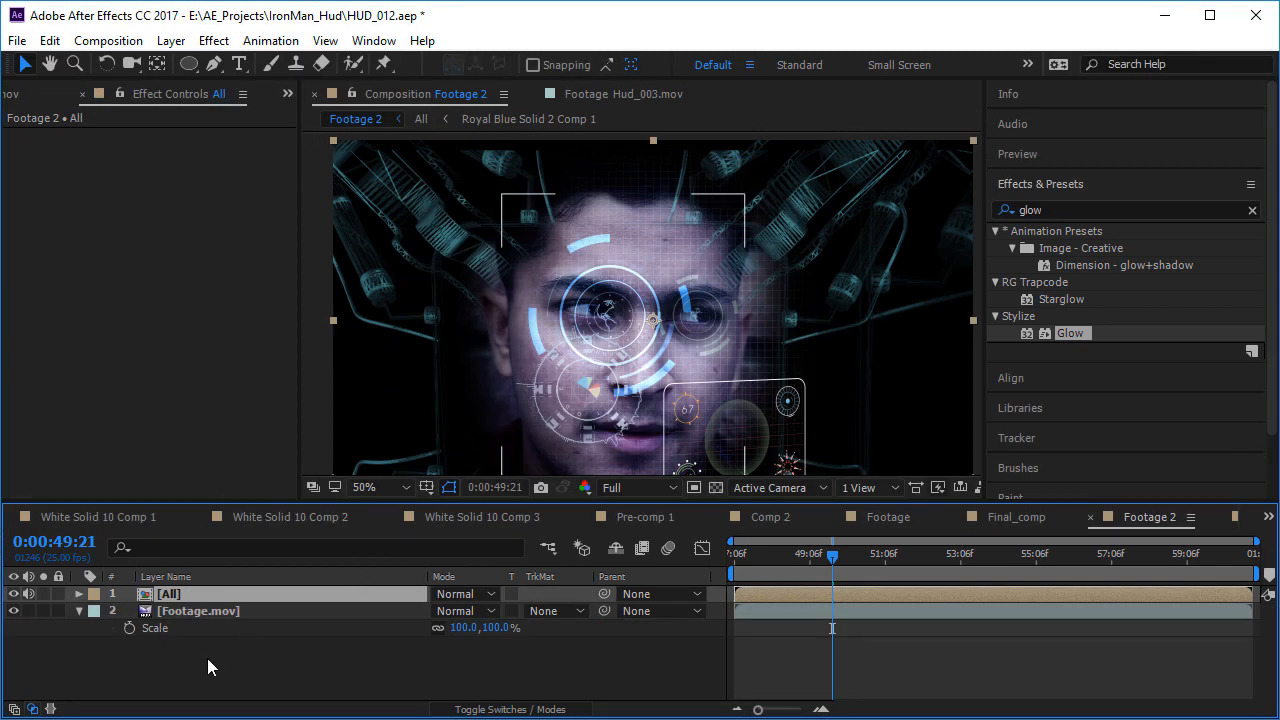
- Open the All composition, hide its Footage.mov layer and scrub to 0:00:52:06 to check the HUD elements' tracking
{"action": "double_click", "coordinate": [177, 592]}
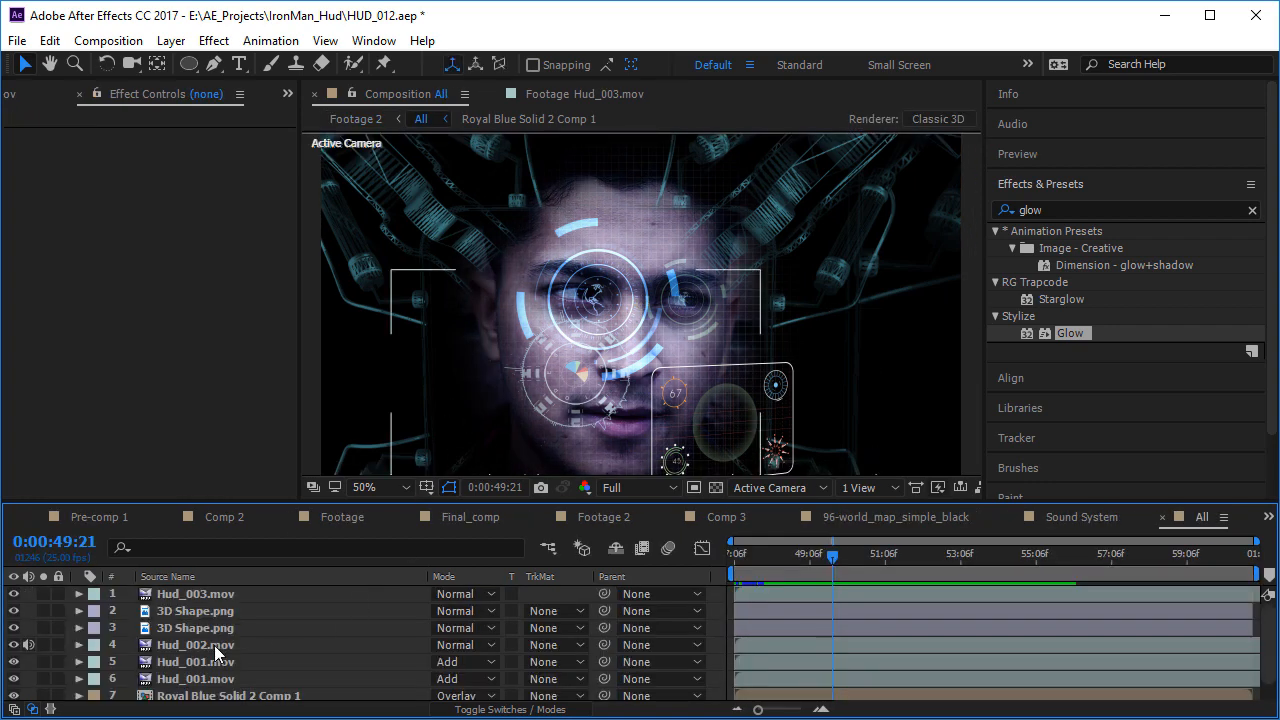
{"action": "scroll", "coordinate": [214, 645], "scroll_direction": "down", "scroll_amount": 1}
{"action": "left_click", "coordinate": [190, 691]}
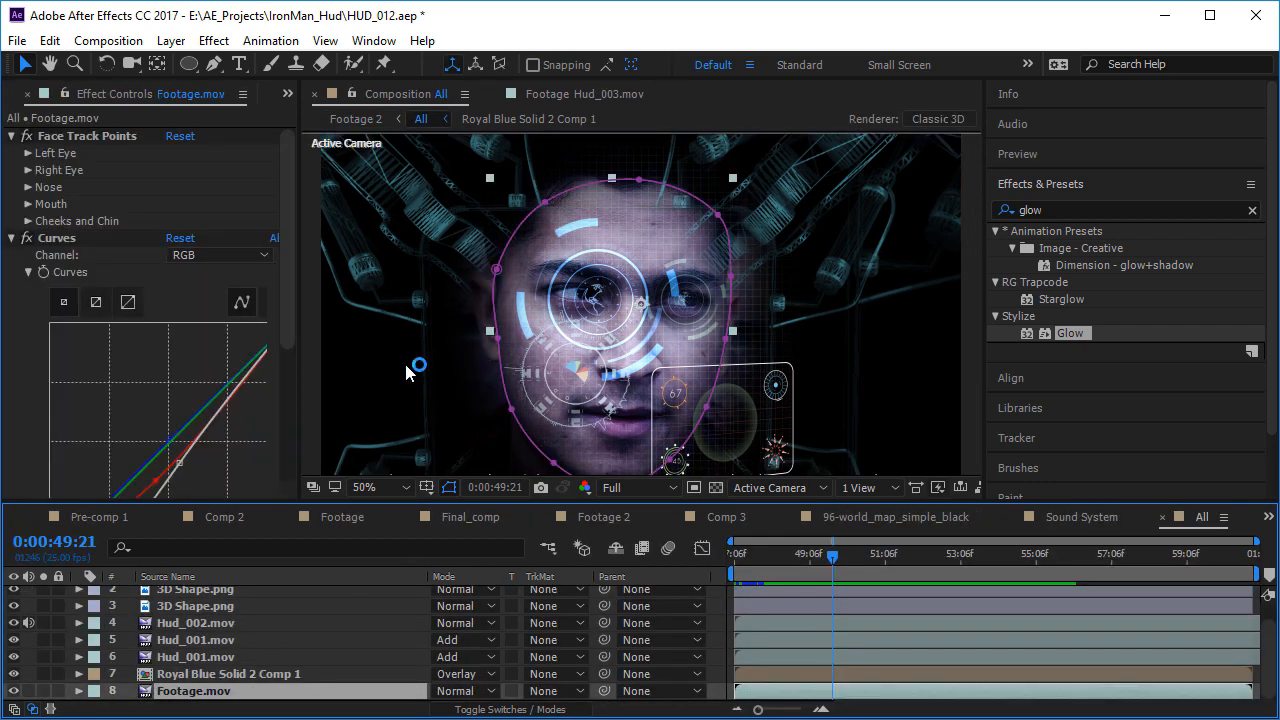
{"action": "left_click", "coordinate": [13, 691]}
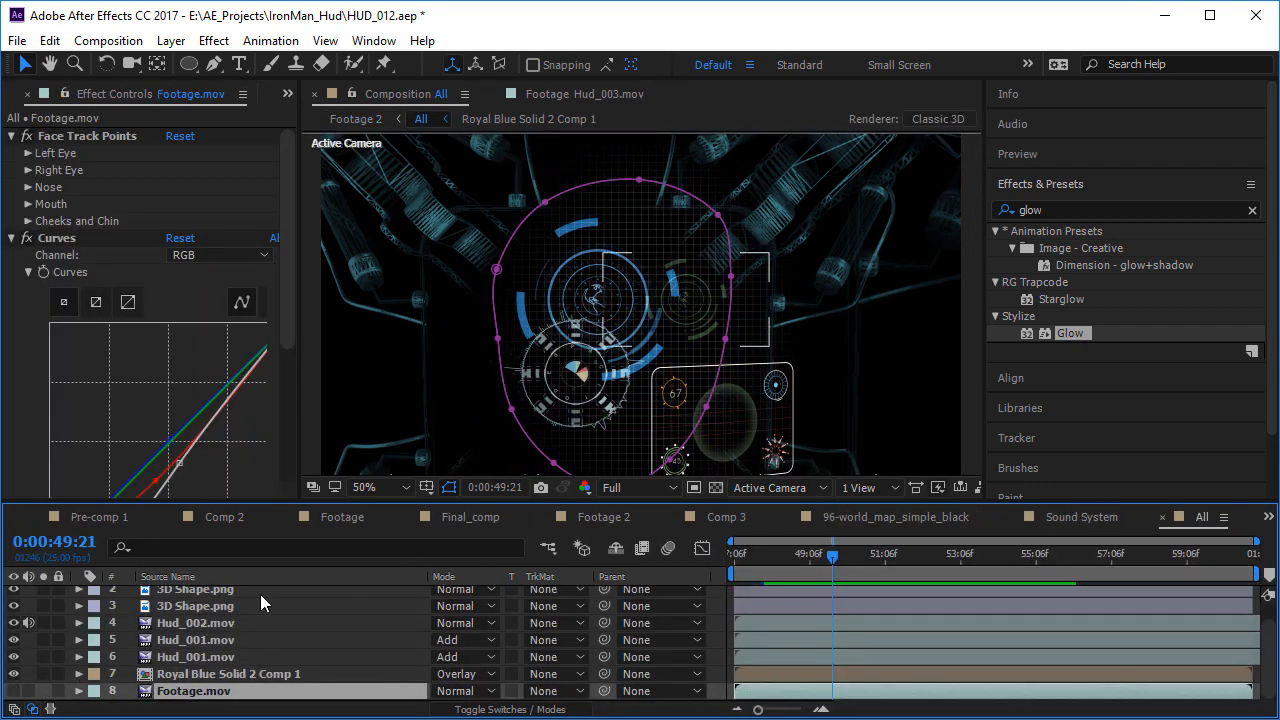
{"action": "left_click_drag", "start_coordinate": [837, 562], "coordinate": [924, 568]}
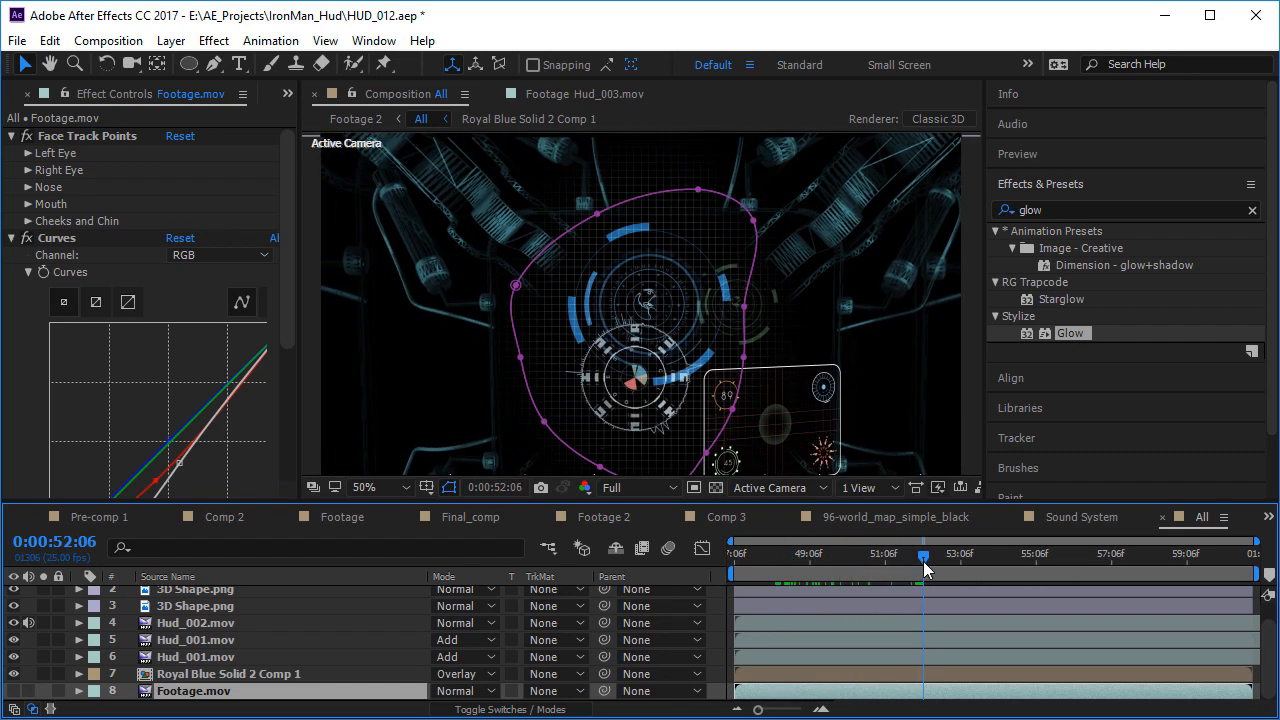
{"action": "right_click", "coordinate": [214, 691]}
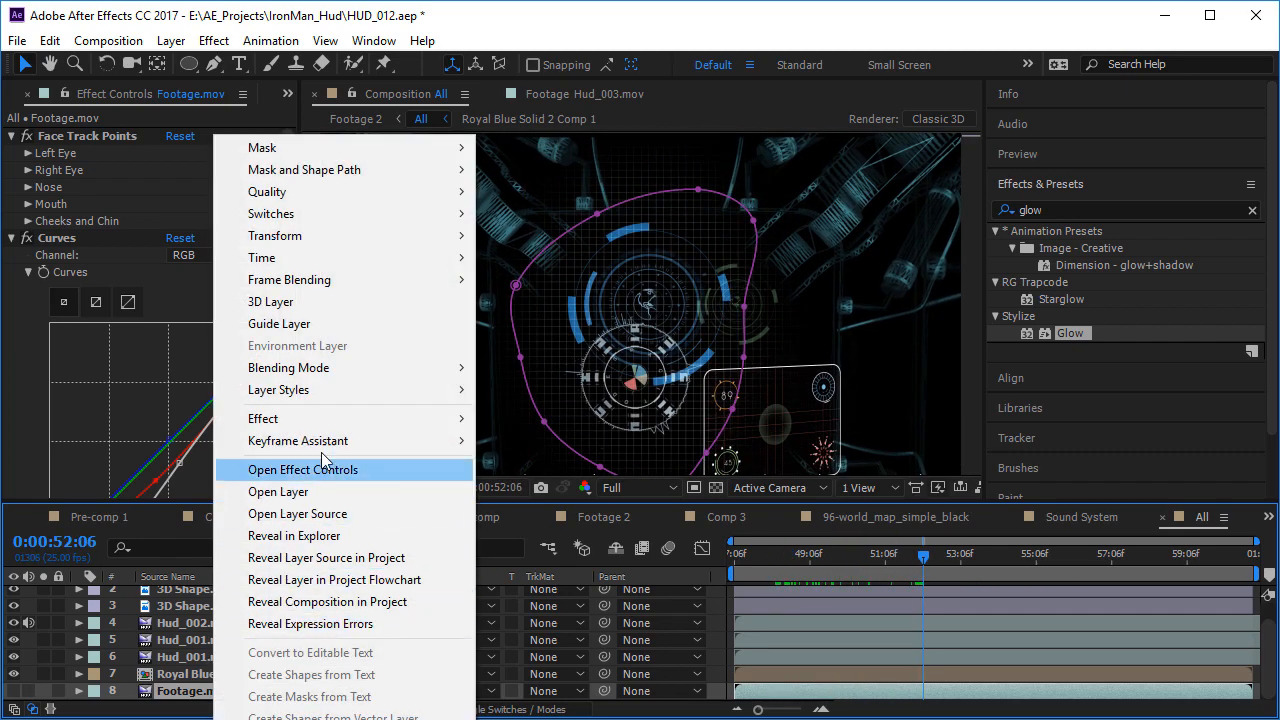
{"action": "left_click", "coordinate": [438, 10]}
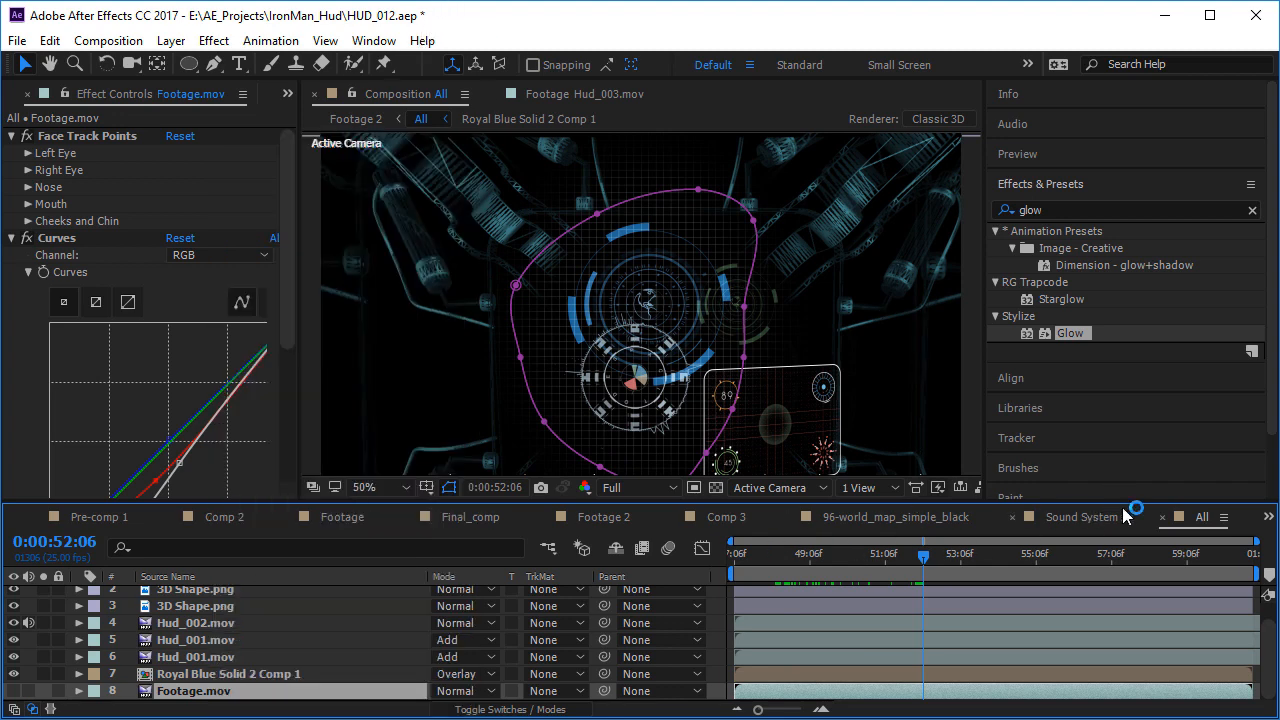
- Return to Footage 2, check the composite at 0:00:50:13 and set the All layer's blending mode to Add
{"action": "left_click", "coordinate": [603, 517]}
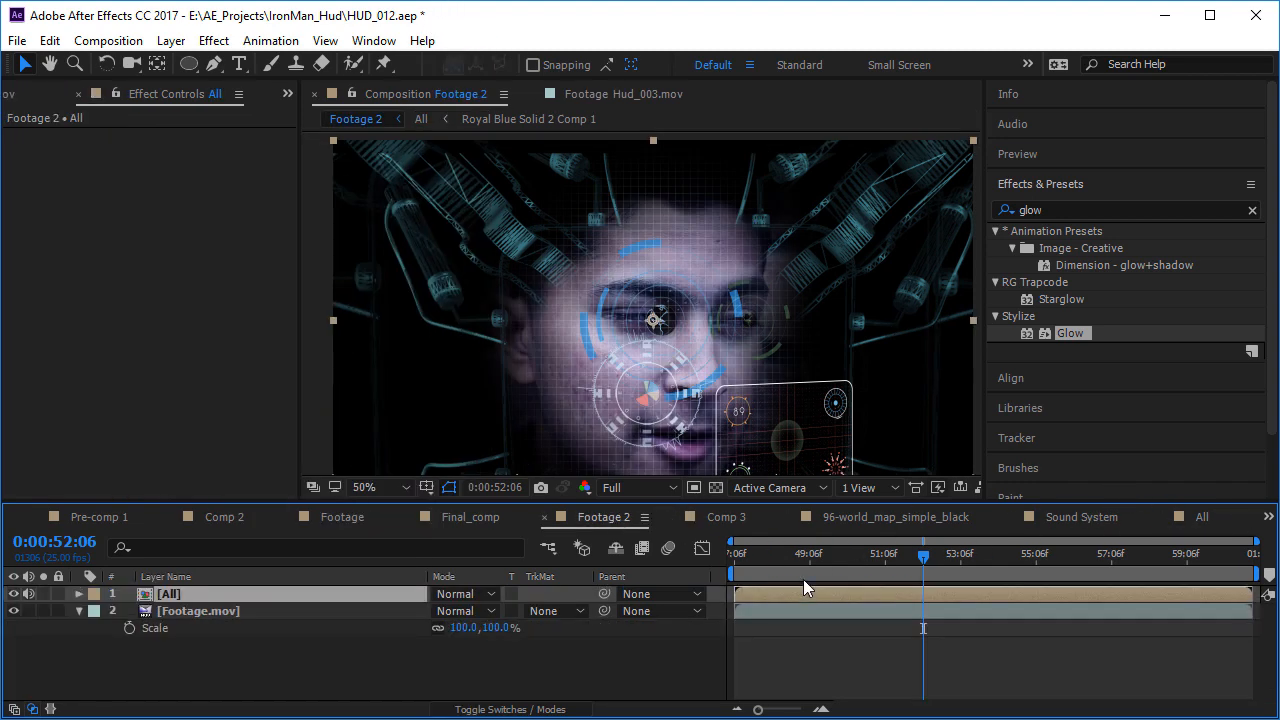
{"action": "left_click", "coordinate": [782, 572]}
{"action": "key", "text": "space"}
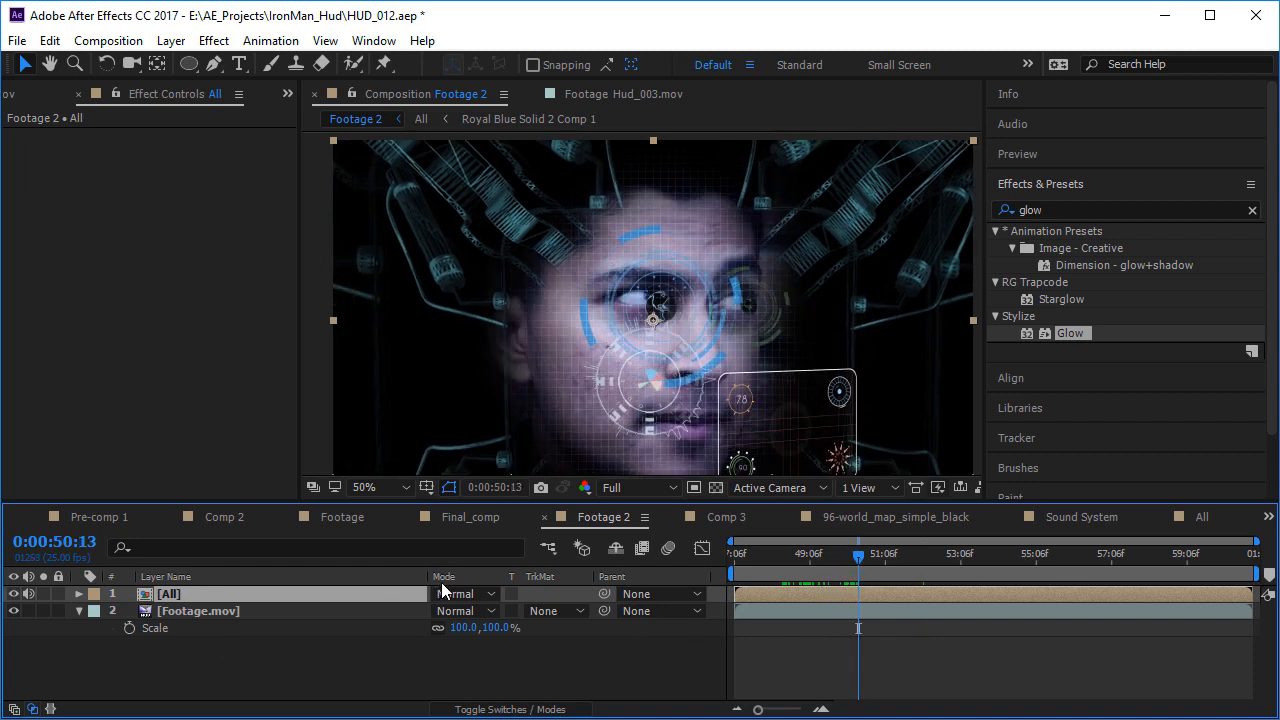
{"action": "left_click", "coordinate": [445, 593]}
{"action": "left_click", "coordinate": [571, 277]}
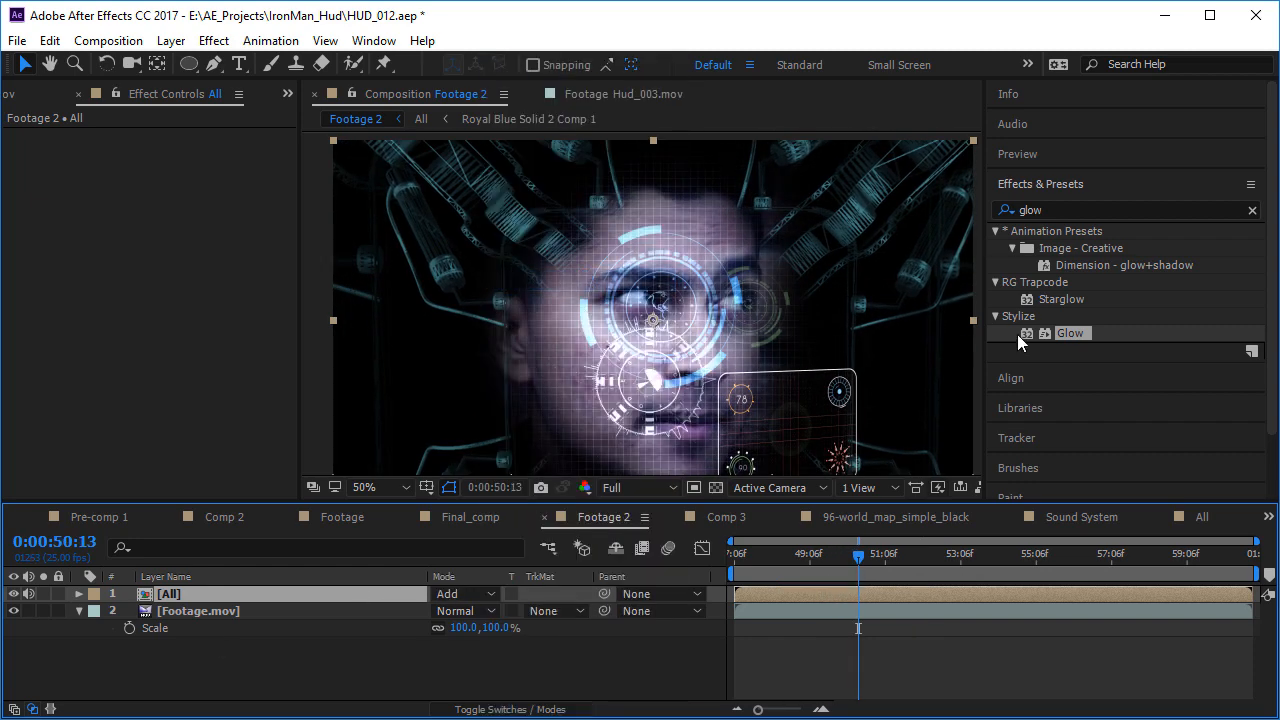
- Apply the Glow effect to the All layer with radius 75 and intensity 0.2, and inspect it at 0:00:47:21
{"action": "double_click", "coordinate": [1071, 334]}
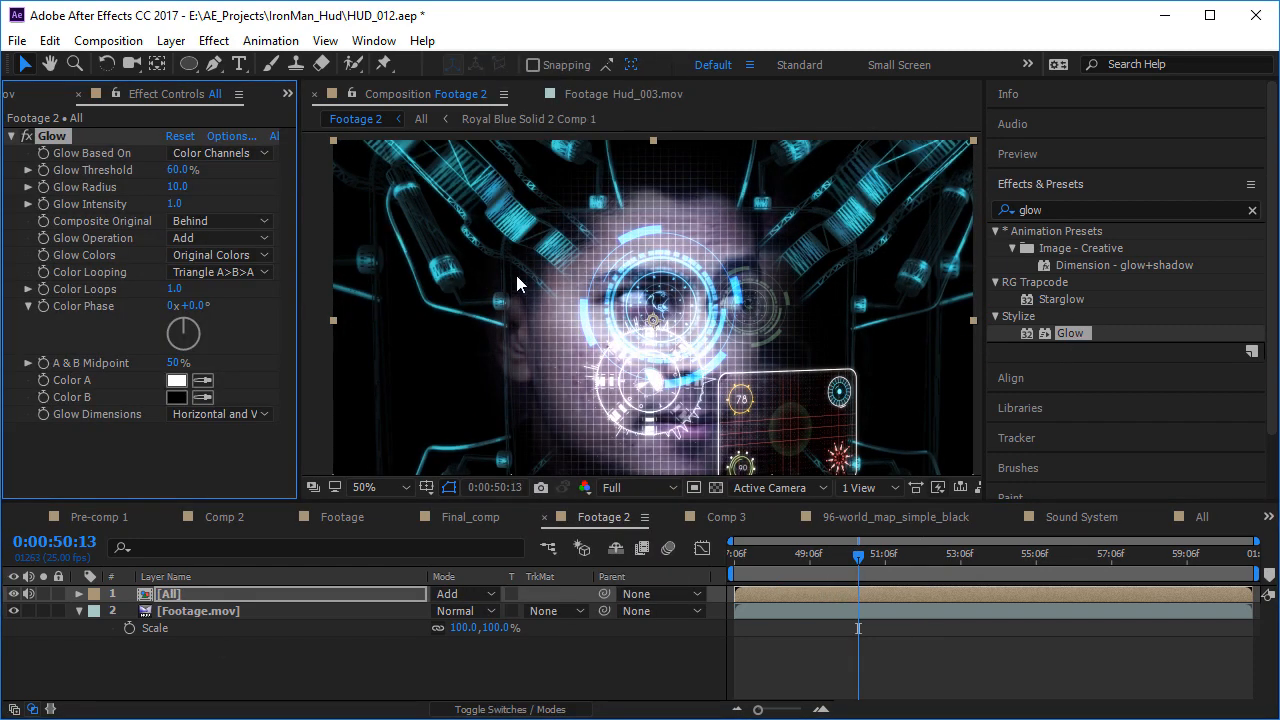
{"action": "left_click_drag", "start_coordinate": [177, 187], "coordinate": [218, 187]}
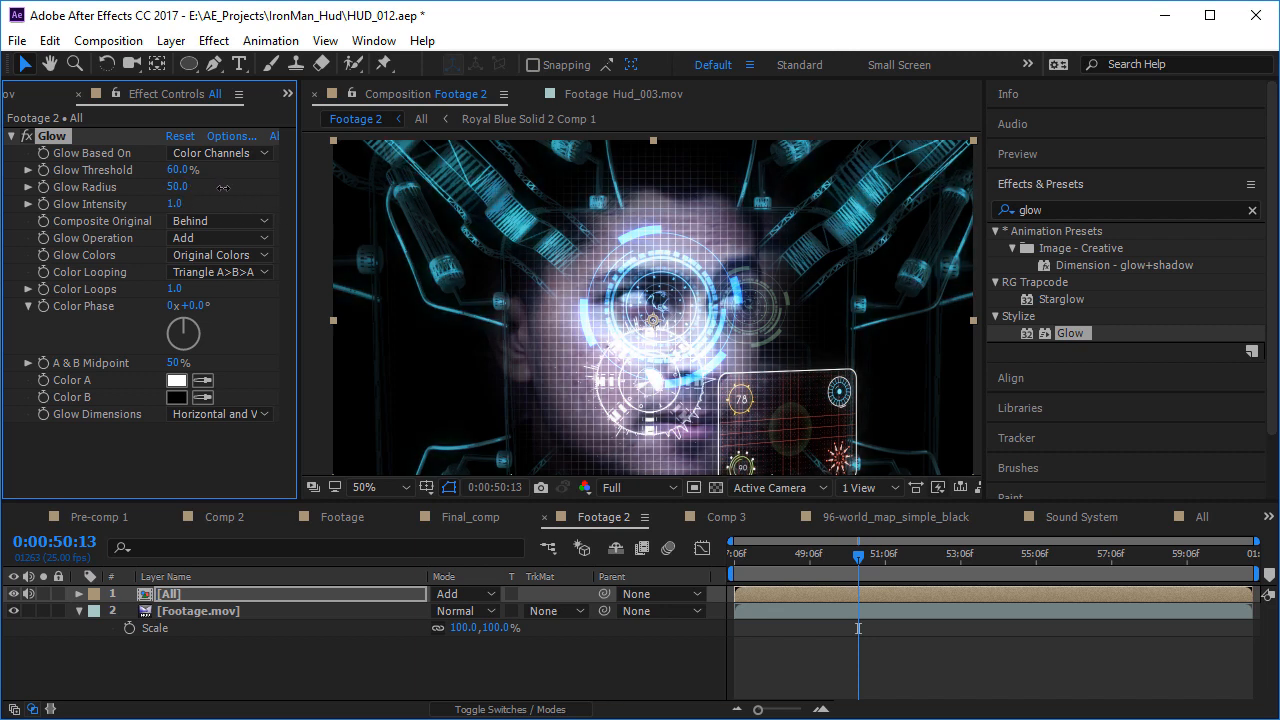
{"action": "left_click", "coordinate": [177, 187]}
{"action": "type", "text": "75.0"}
{"action": "left_click", "coordinate": [176, 203]}
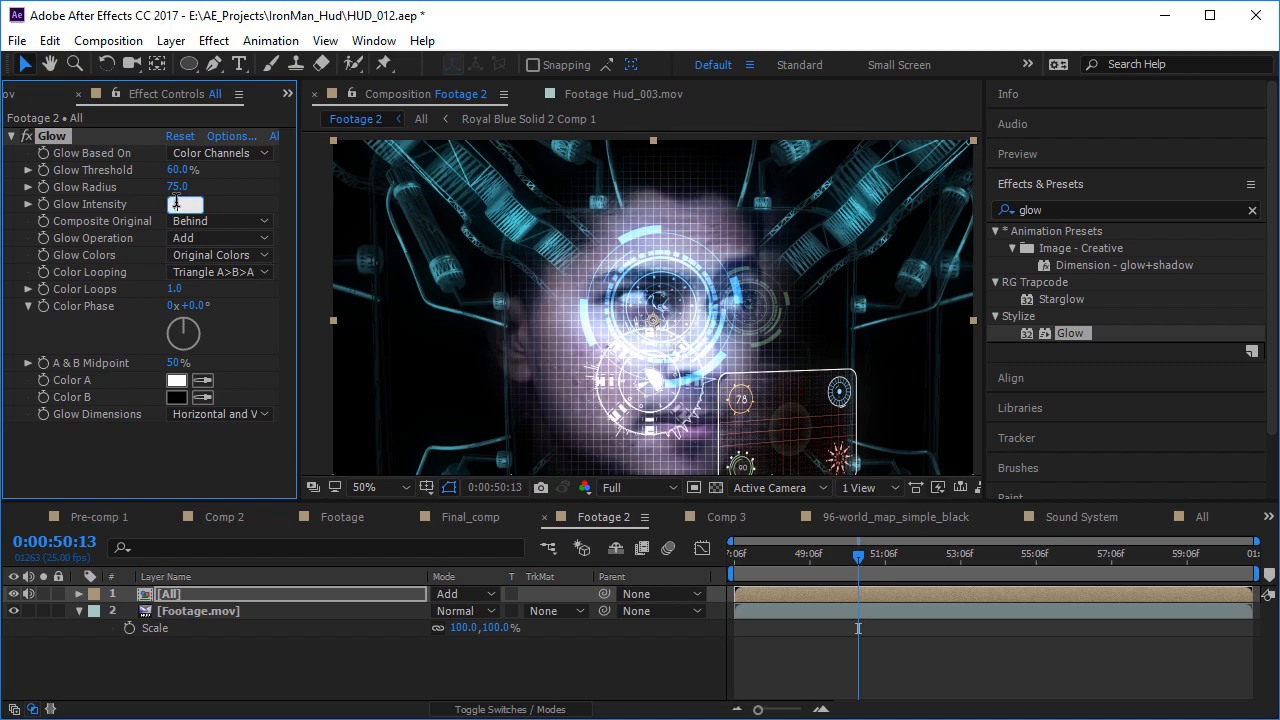
{"action": "type", "text": "0.2"}
{"action": "key", "text": "Return"}
{"action": "key", "text": "period"}
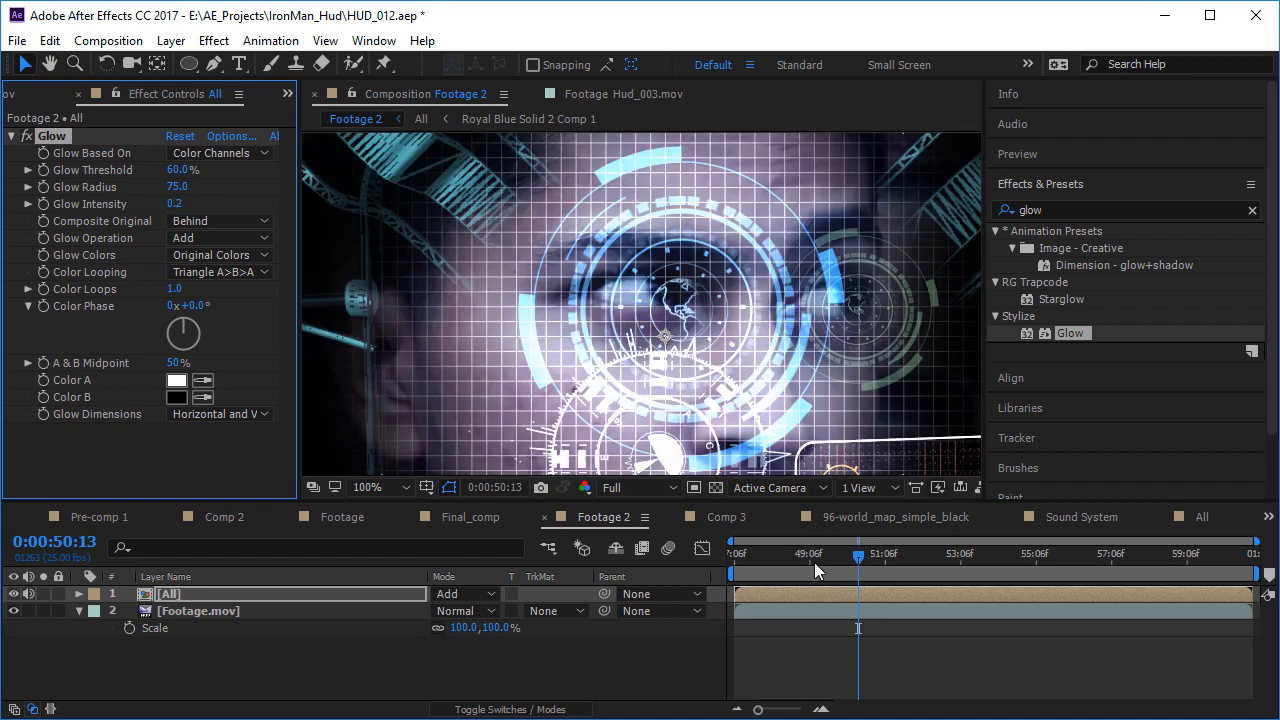
{"action": "left_click_drag", "start_coordinate": [814, 562], "coordinate": [757, 562]}
{"action": "key", "text": "comma"}
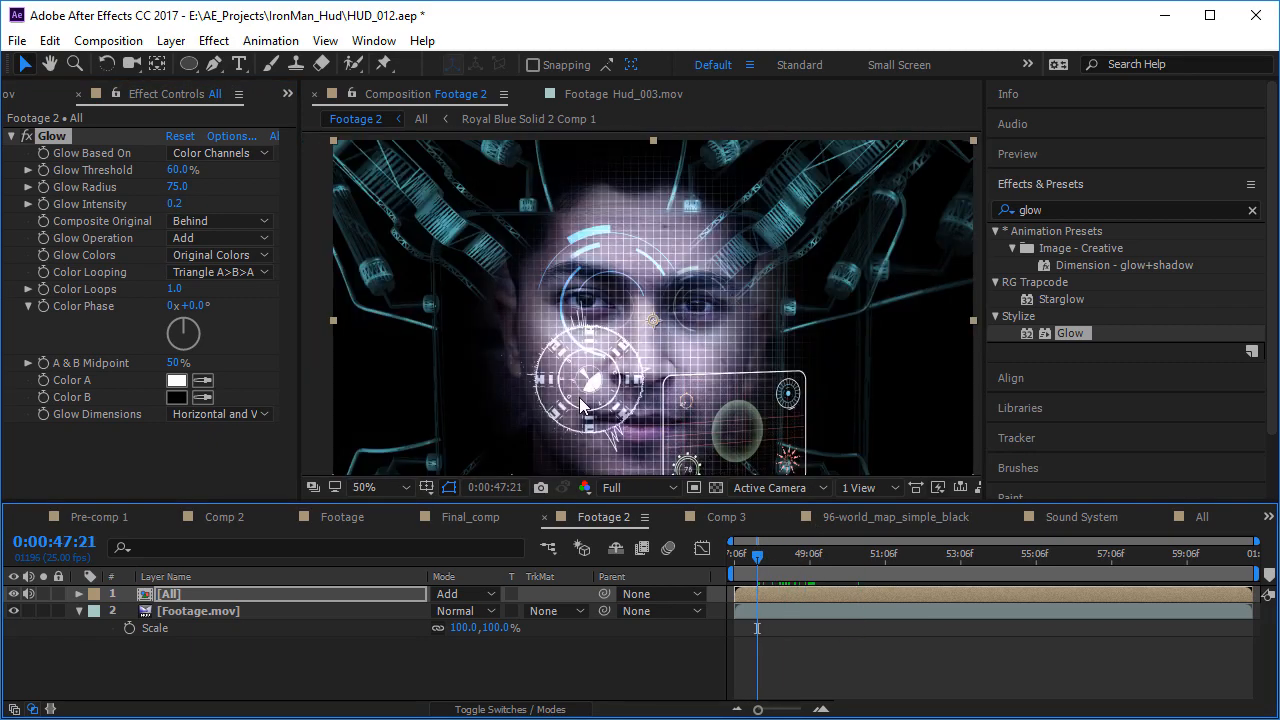
{"action": "key", "text": "period"}
- Set the All layer's opacity to 50% and preview Footage 2 briefly
{"action": "key", "text": "t"}
{"action": "left_click", "coordinate": [446, 612]}
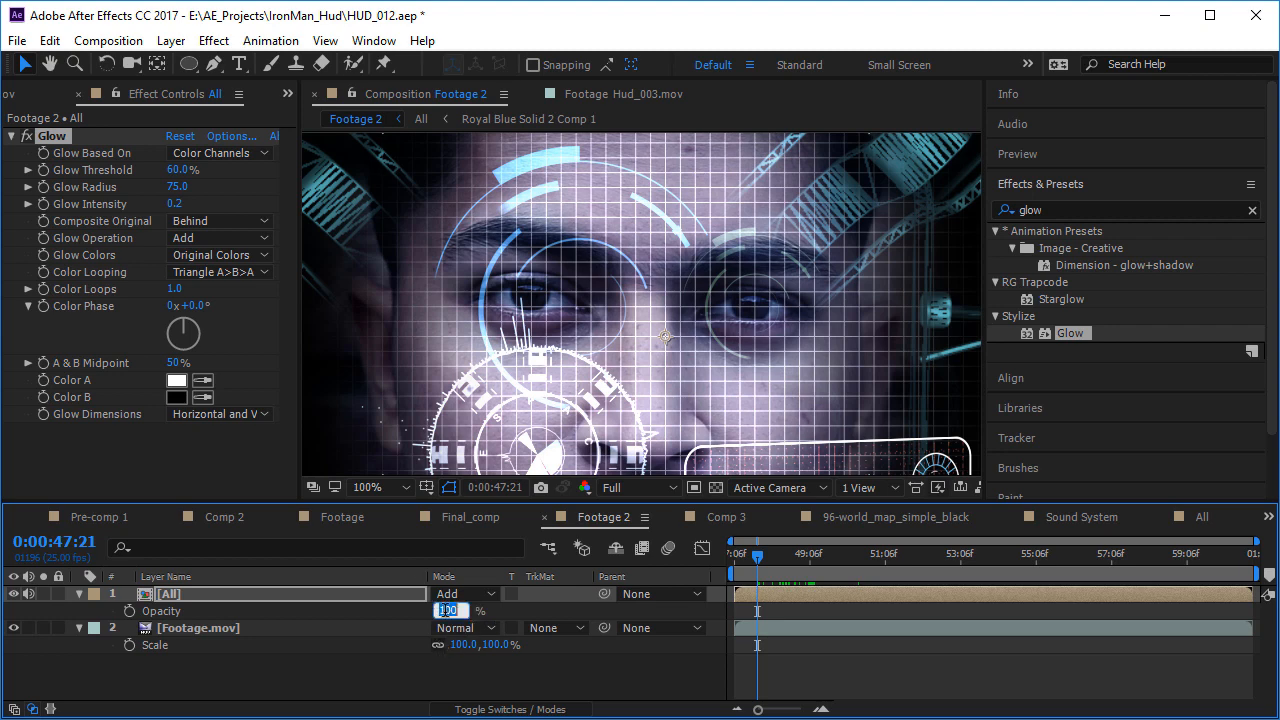
{"action": "type", "text": "50"}
{"action": "key", "text": "Return"}
{"action": "key", "text": "comma"}
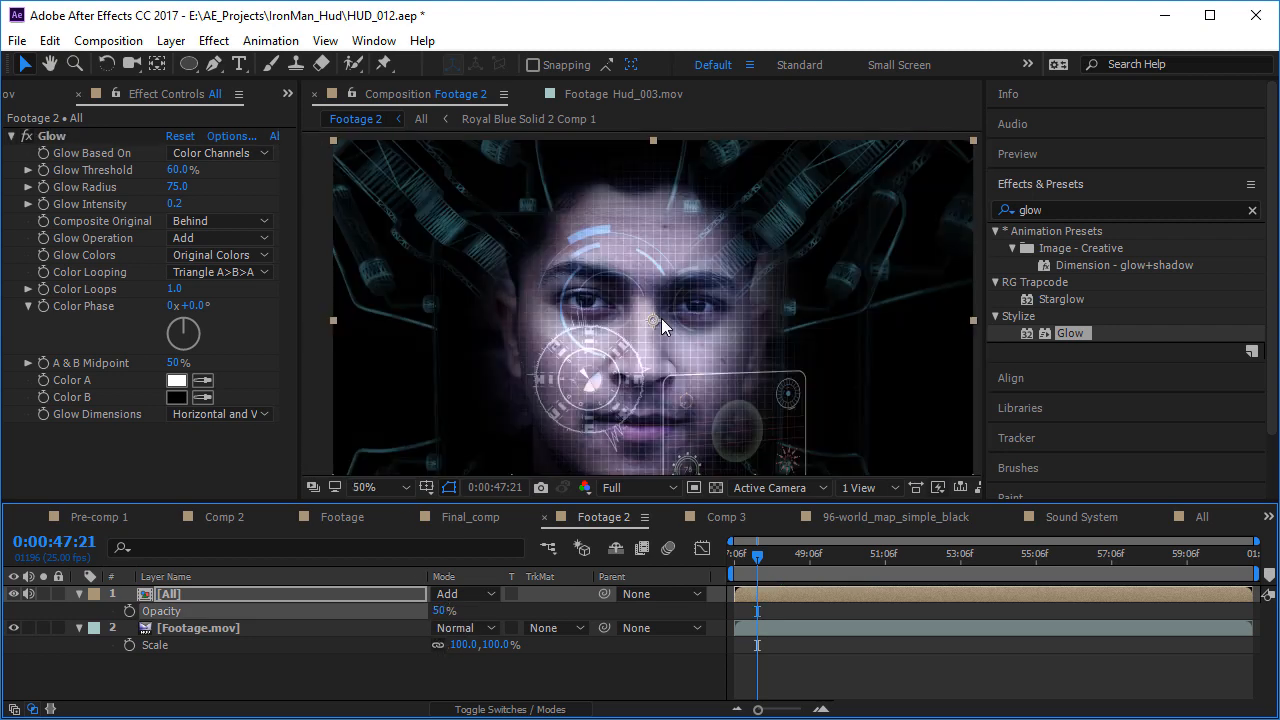
{"action": "key", "text": "space"}
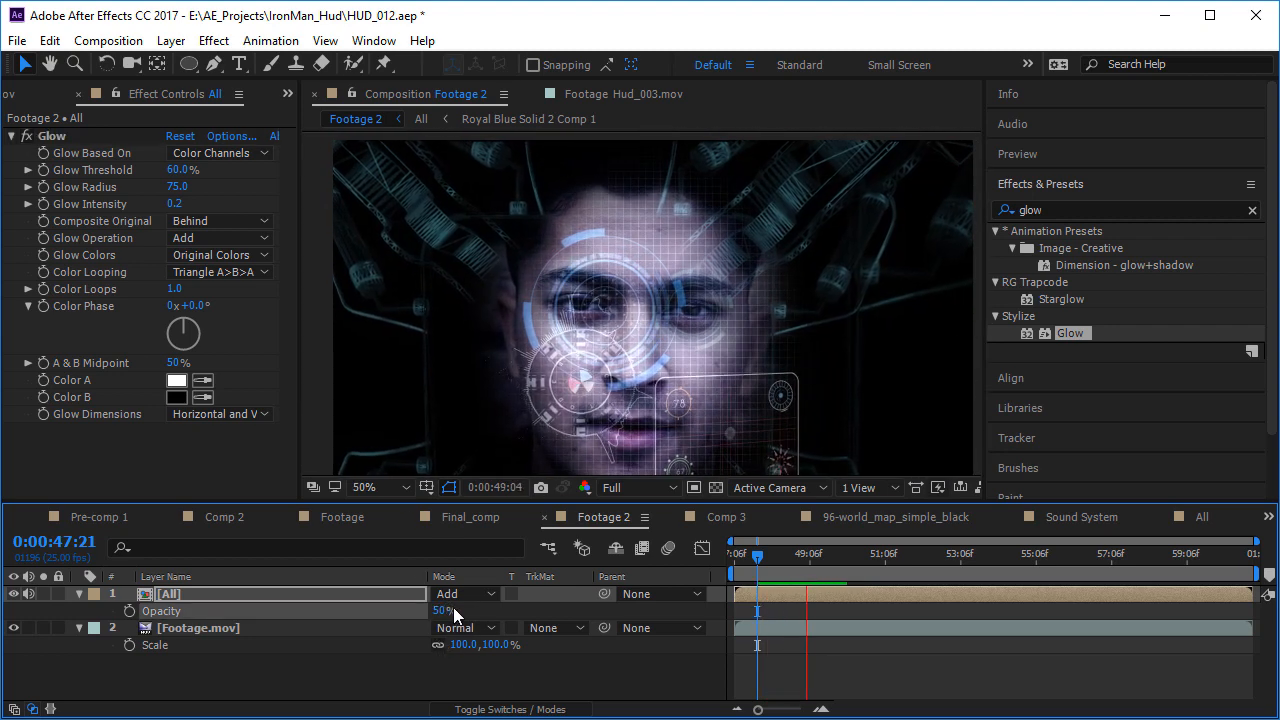
{"action": "key", "text": "space"}
- Set the All layer's opacity to 75% and preview Footage 2 at 100% magnification
{"action": "left_click", "coordinate": [446, 611]}
{"action": "type", "text": "75"}
{"action": "key", "text": "Return"}
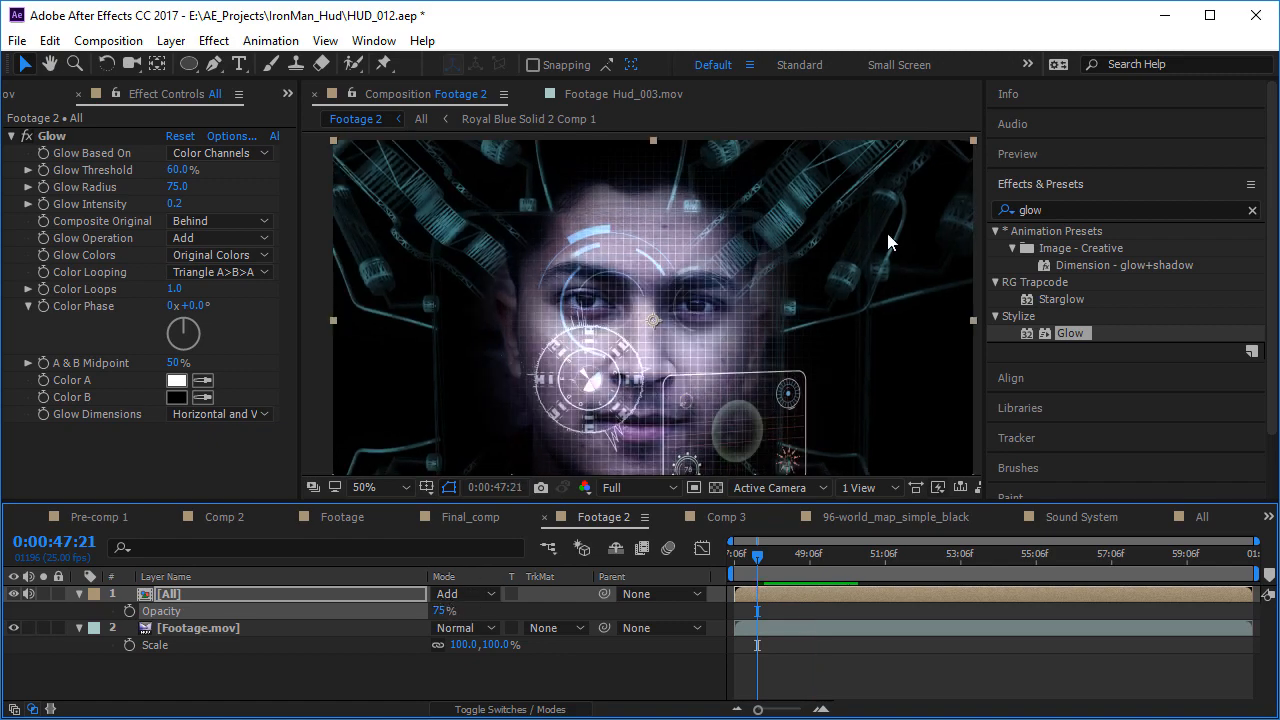
{"action": "key", "text": "period"}
{"action": "key", "text": "space"}
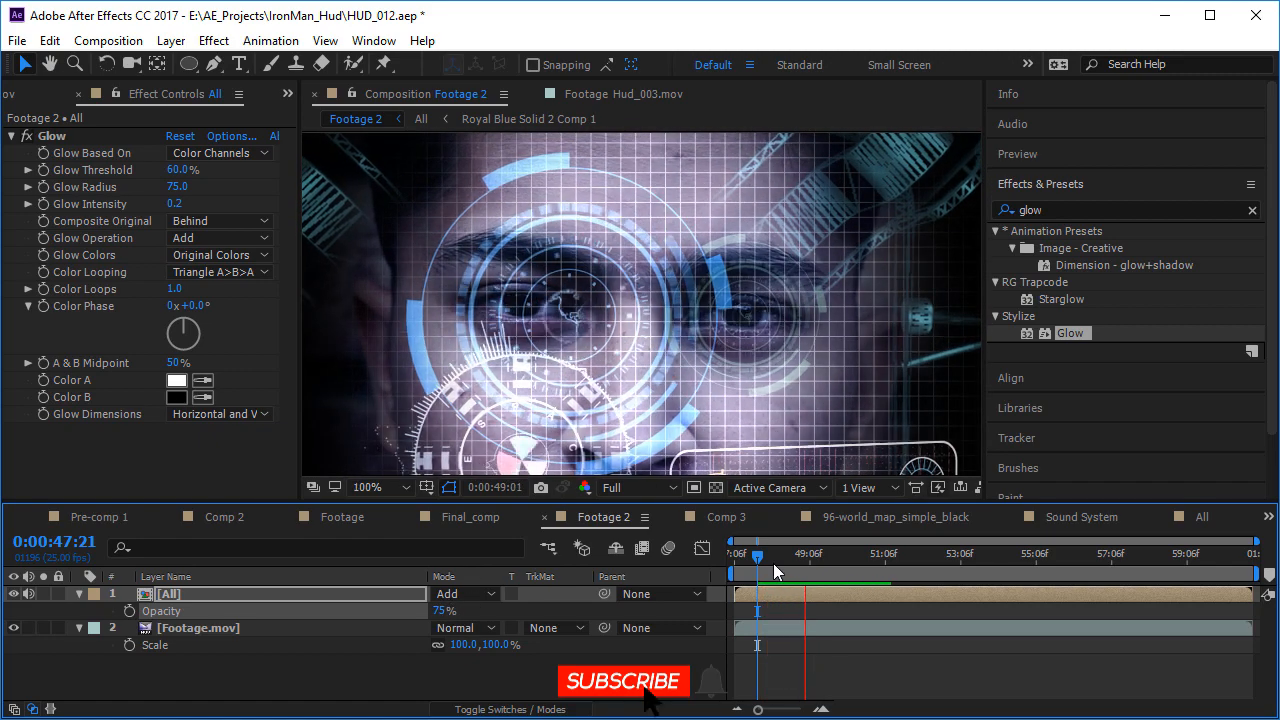
- Move the Royal Blue Solid 2 Comp 1 layer out of the All composition into Footage 2, directly beneath the All layer
{"action": "key", "text": "space"}
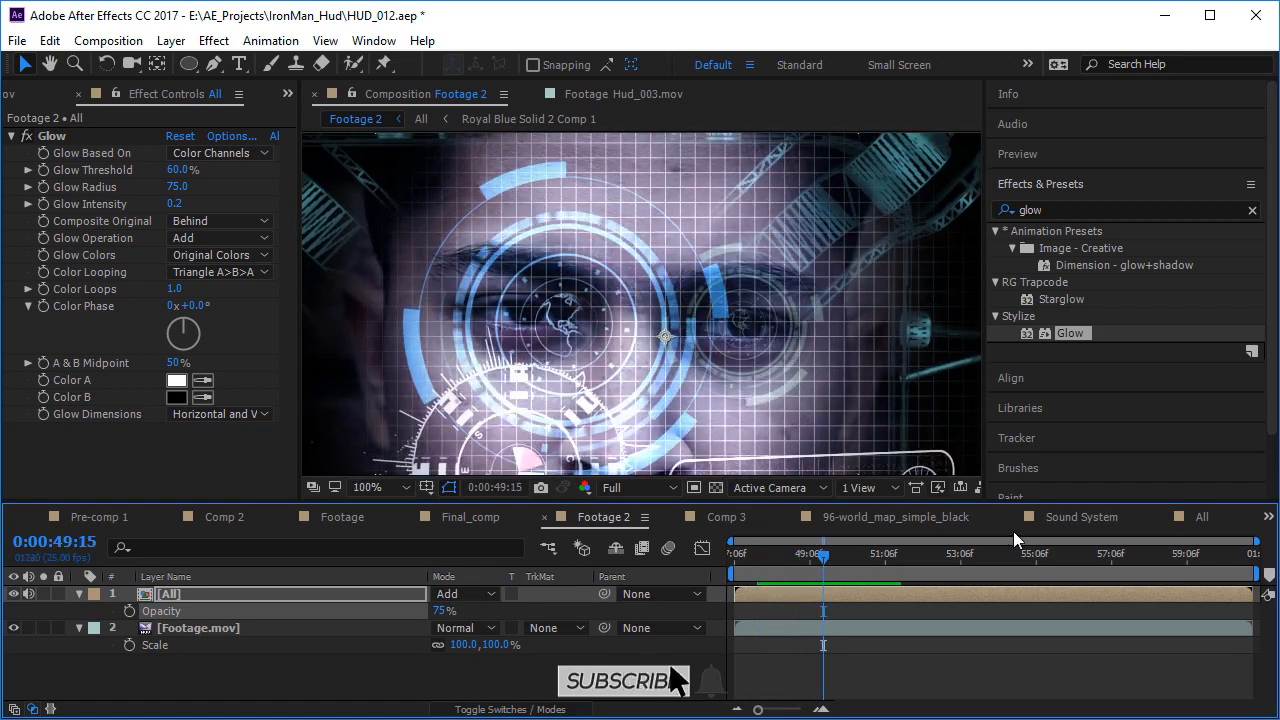
{"action": "double_click", "coordinate": [180, 595]}
{"action": "left_click", "coordinate": [210, 674]}
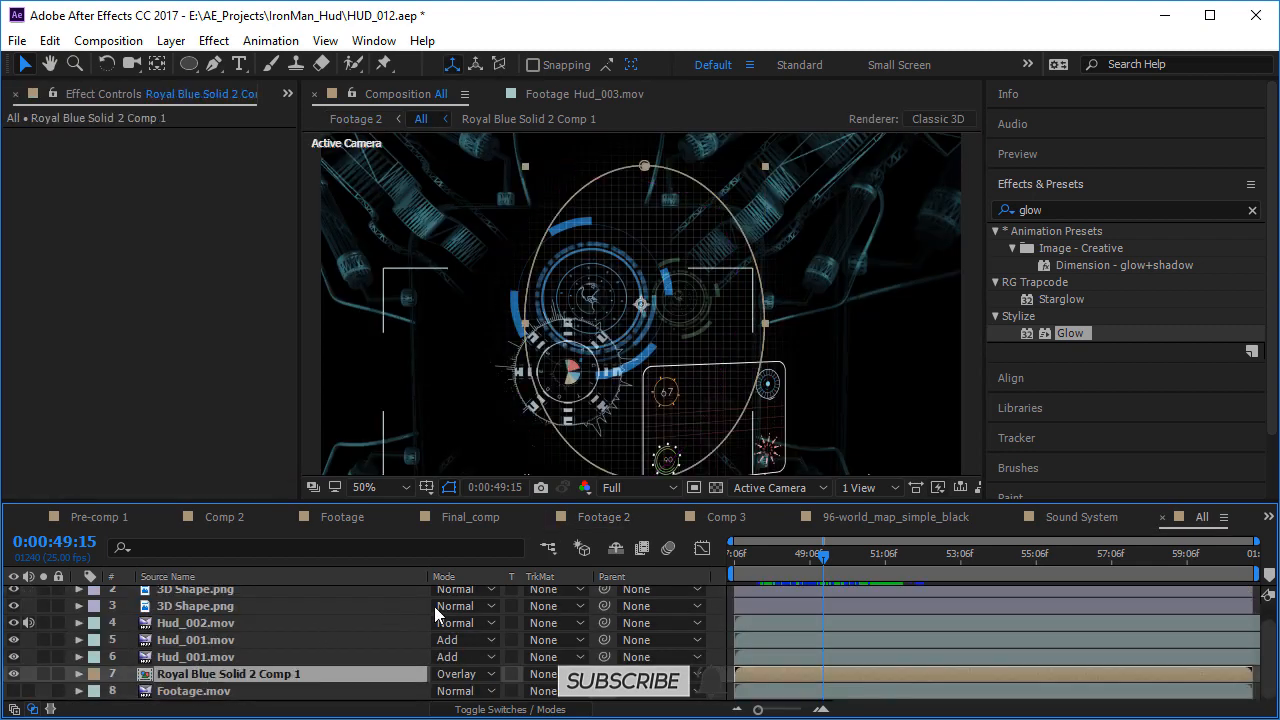
{"action": "key", "text": "ctrl+x"}
{"action": "left_click", "coordinate": [612, 518]}
{"action": "key", "text": "ctrl+v"}
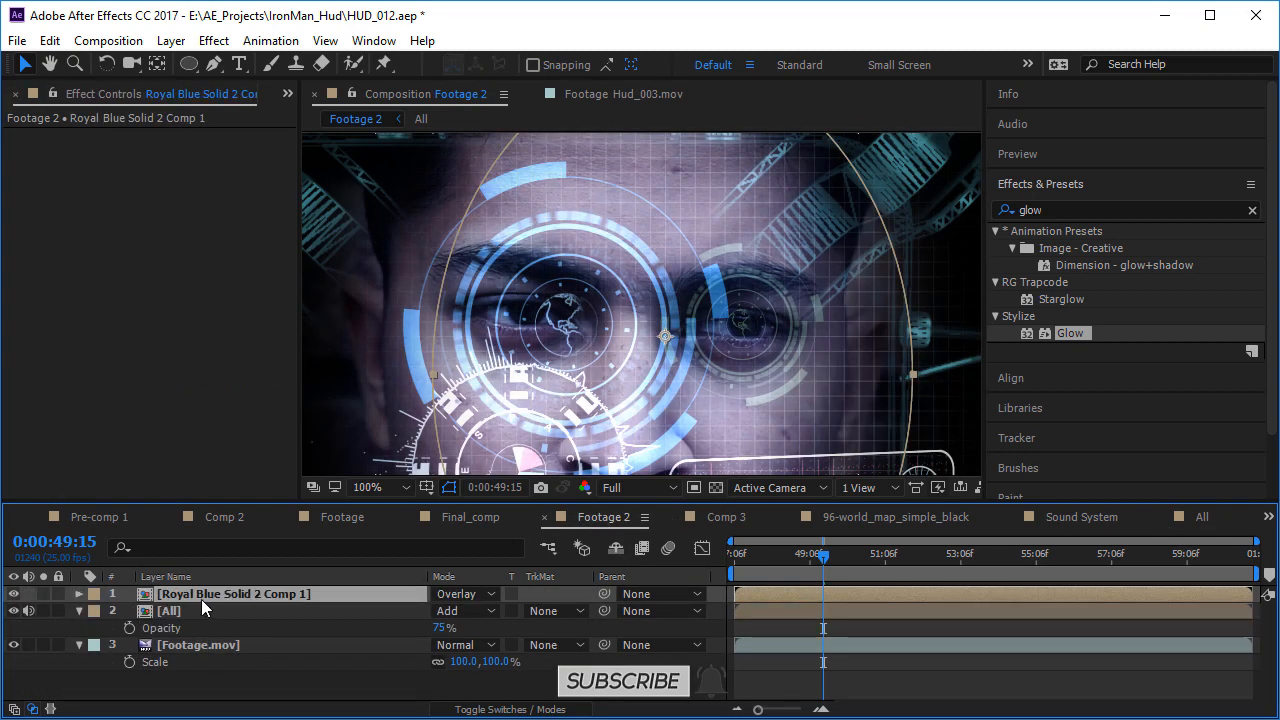
{"action": "left_click_drag", "start_coordinate": [201, 599], "coordinate": [283, 631]}
{"action": "scroll", "coordinate": [511, 442], "scroll_direction": "down", "scroll_amount": 1}
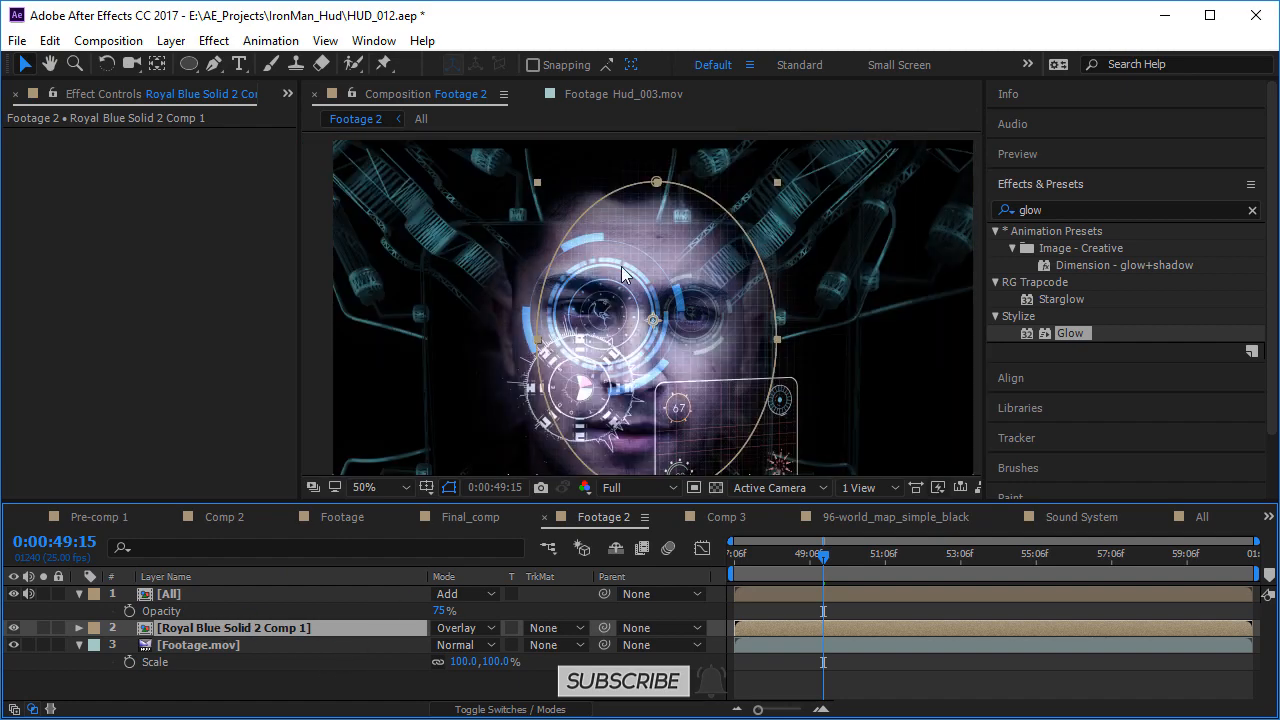
- Set the All layer's Glow intensity to 0.5 and its opacity to 100%
{"action": "left_click", "coordinate": [261, 591]}
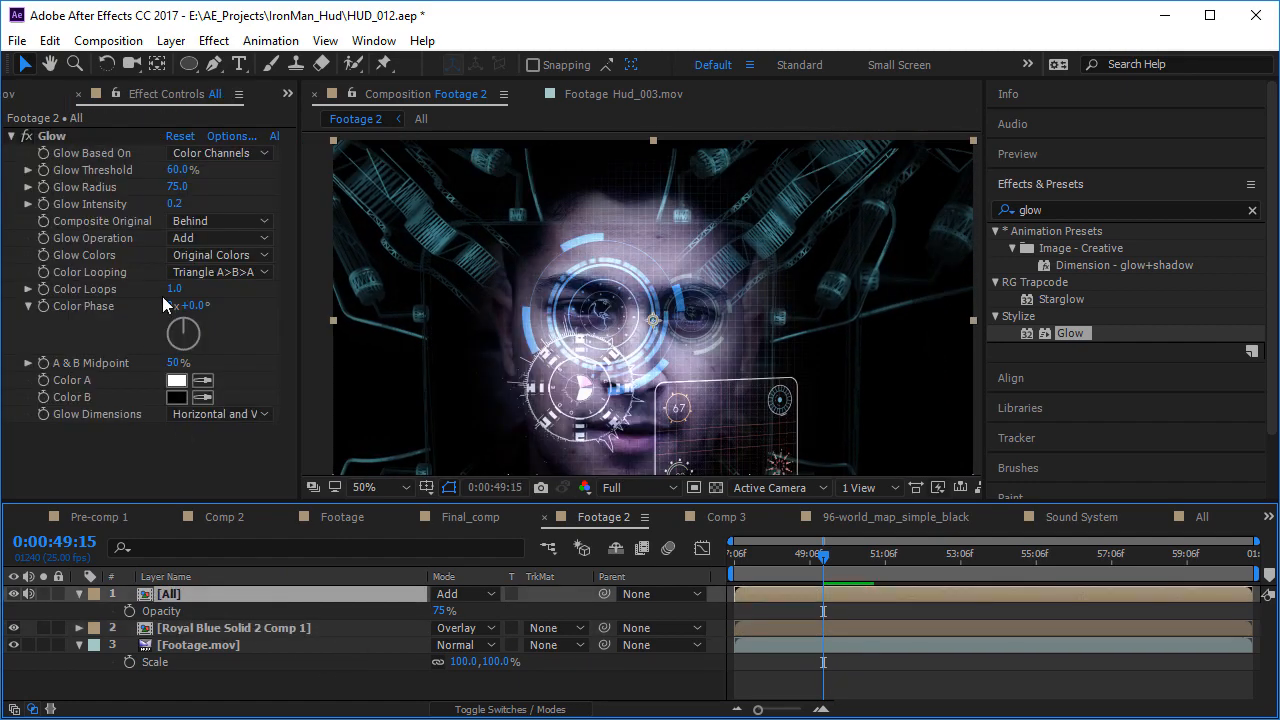
{"action": "left_click_drag", "start_coordinate": [174, 204], "coordinate": [196, 204]}
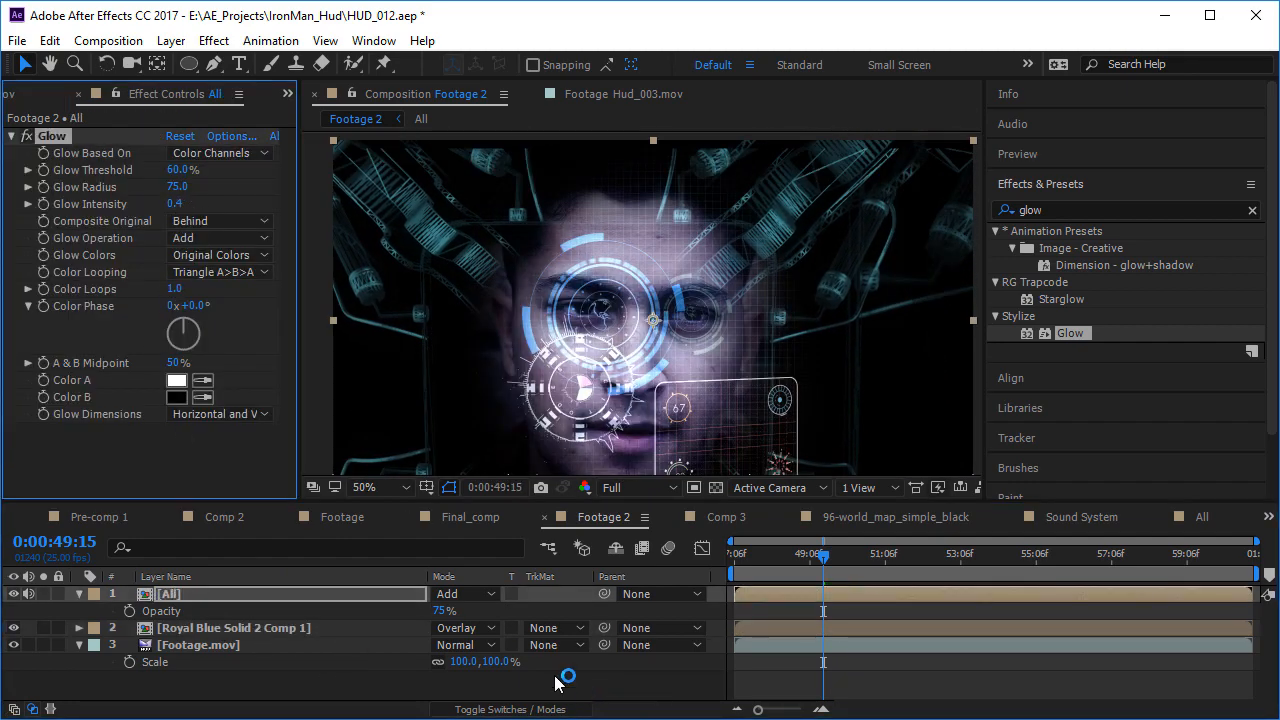
{"action": "key", "text": "ctrl+z"}
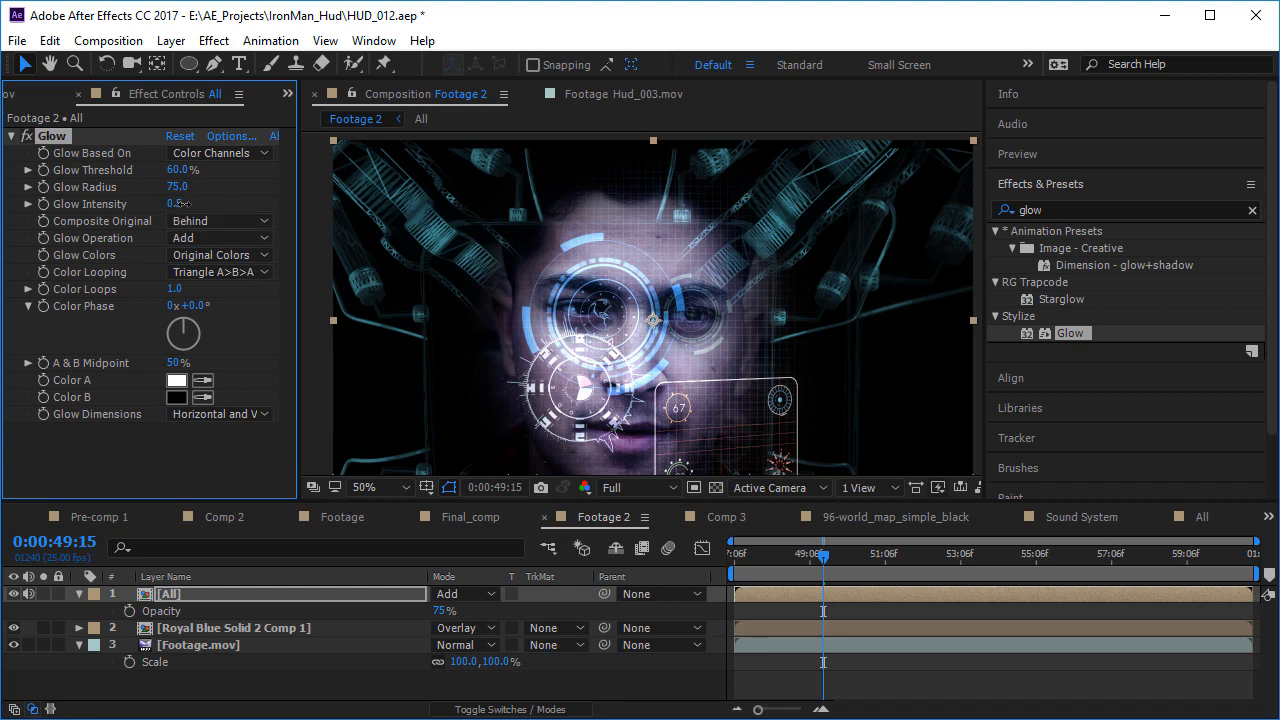
{"action": "left_click_drag", "start_coordinate": [448, 616], "coordinate": [679, 603]}
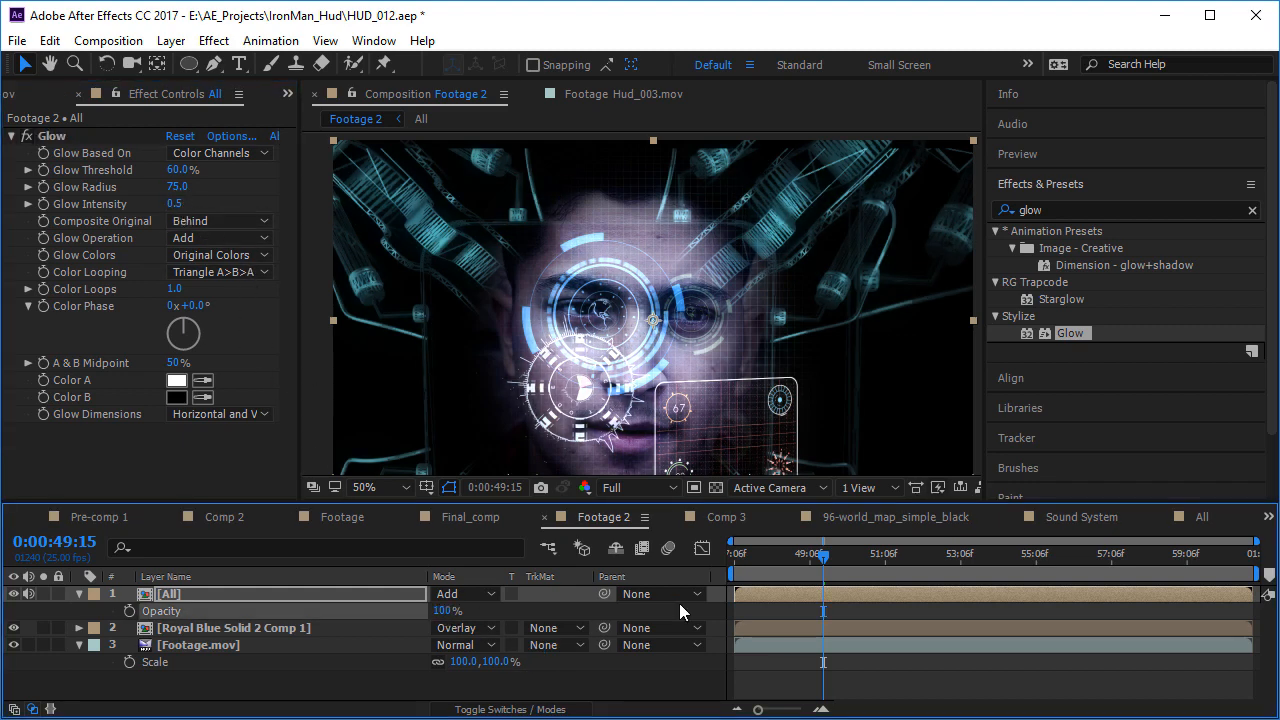
- Preview Footage 2 from 0:00:49:15 and again from its start at 0:00:47:06
{"action": "key", "text": "space"}
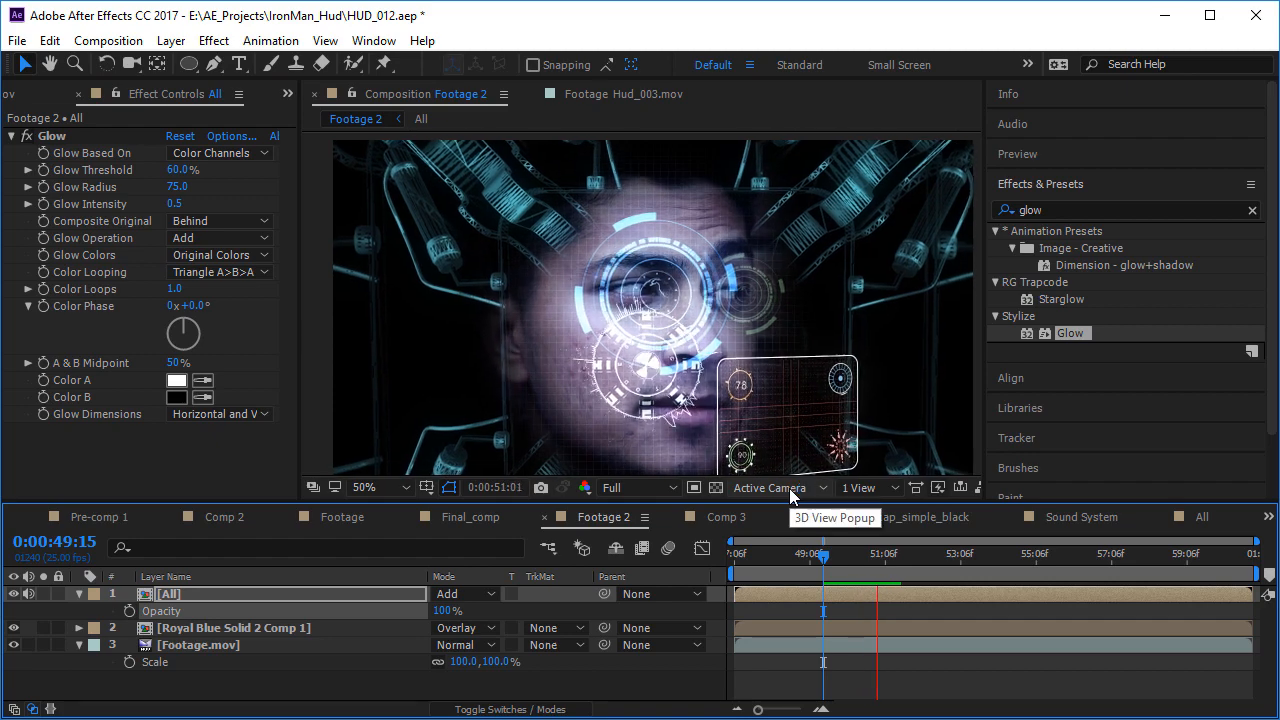
{"action": "left_click_drag", "start_coordinate": [823, 557], "coordinate": [623, 562]}
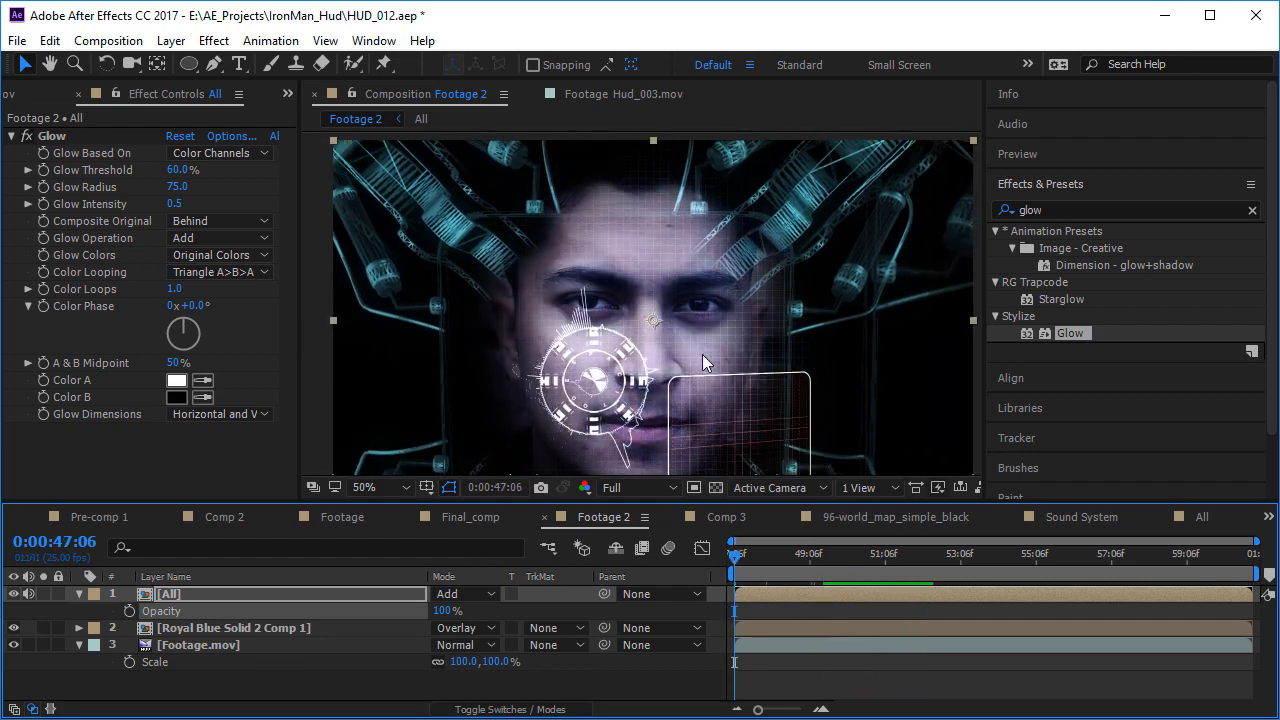
{"action": "scroll", "coordinate": [707, 351], "scroll_direction": "up", "scroll_amount": 1}
{"action": "scroll", "coordinate": [707, 351], "scroll_direction": "down", "scroll_amount": 1}
{"action": "key", "text": "space"}
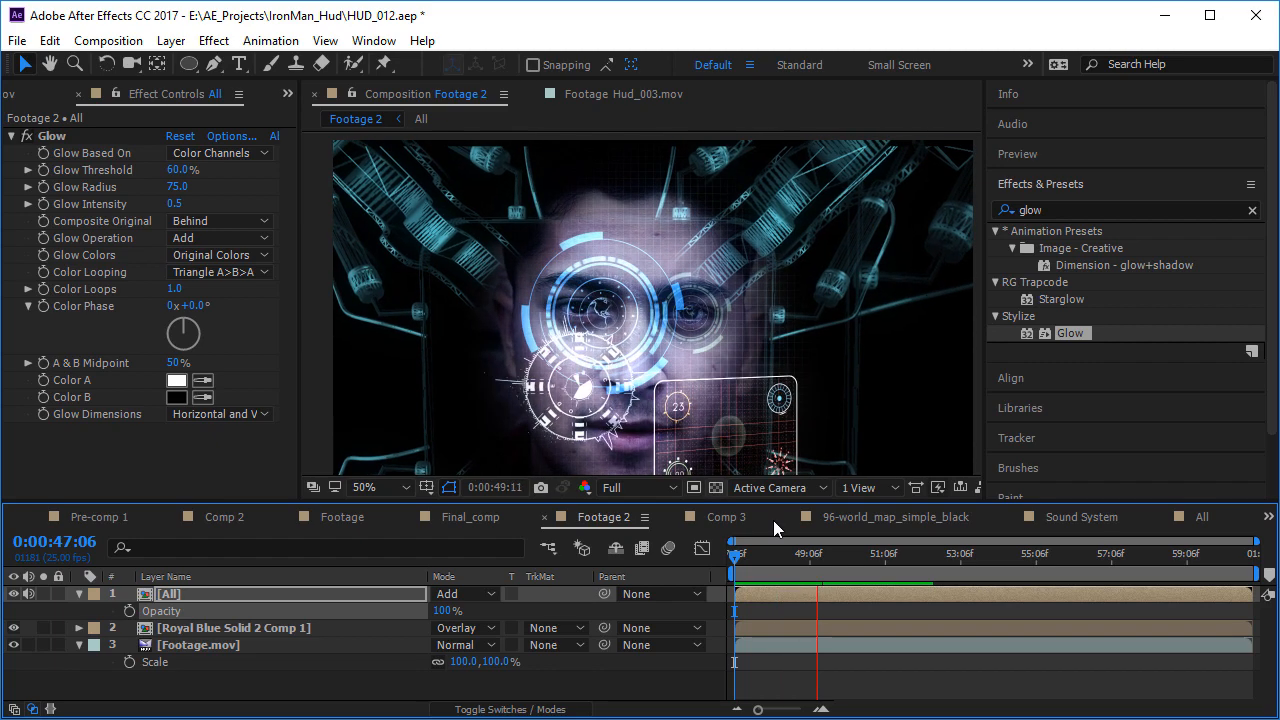
- Scrub Footage 2 between 0:00:47:15 and 0:00:52:06 to examine the glowing HUD and grid over the face, including a close-up at 0:00:48:13
{"action": "left_click", "coordinate": [881, 574]}
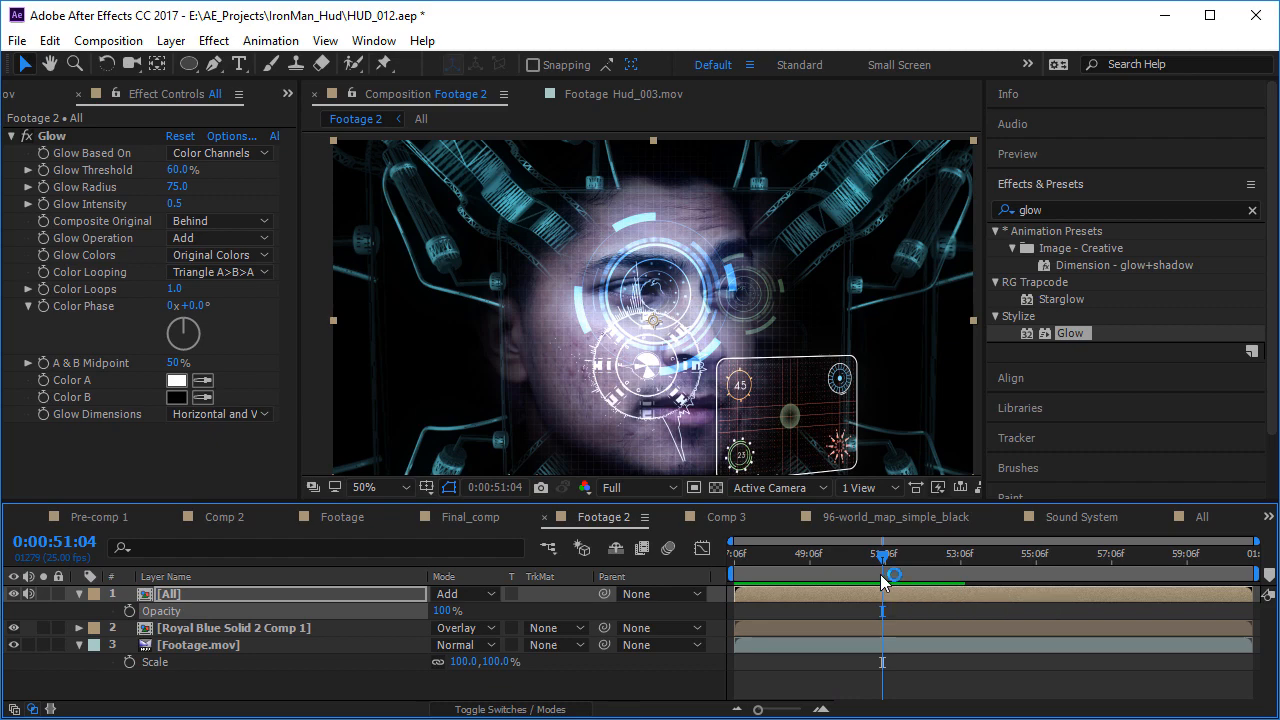
{"action": "left_click_drag", "start_coordinate": [883, 575], "coordinate": [783, 565]}
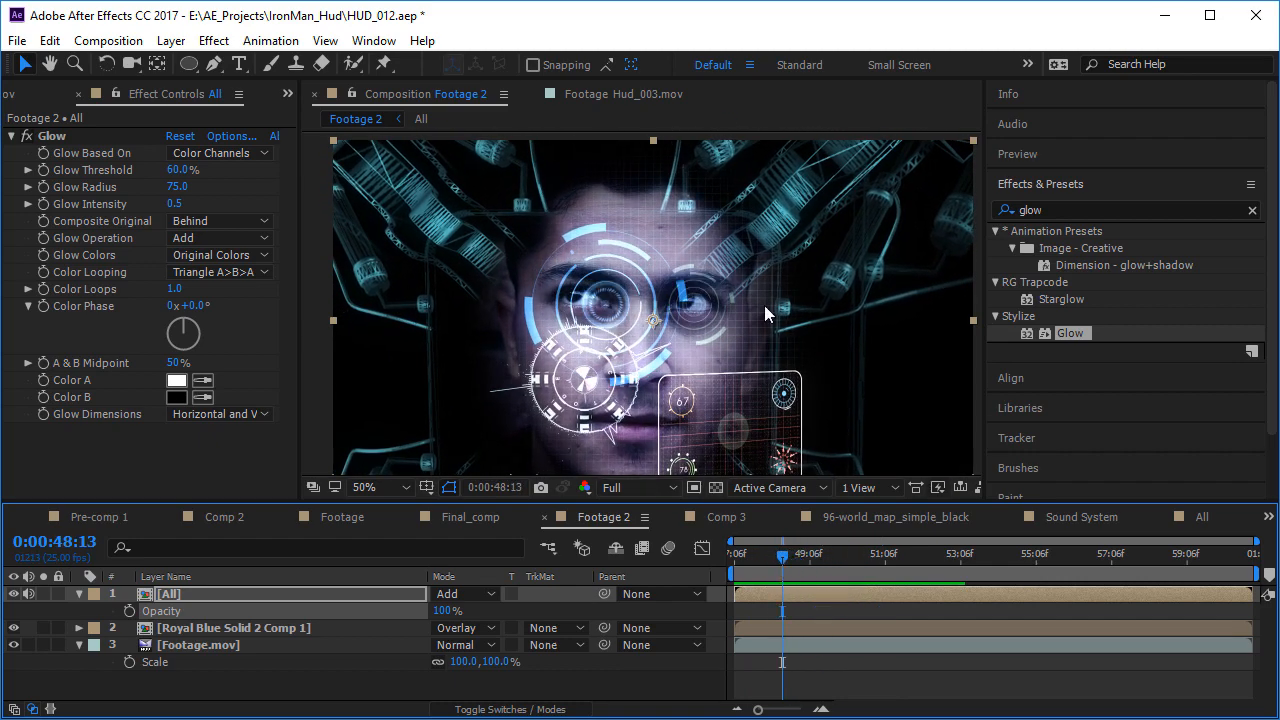
{"action": "scroll", "coordinate": [622, 270], "scroll_direction": "up", "scroll_amount": 2}
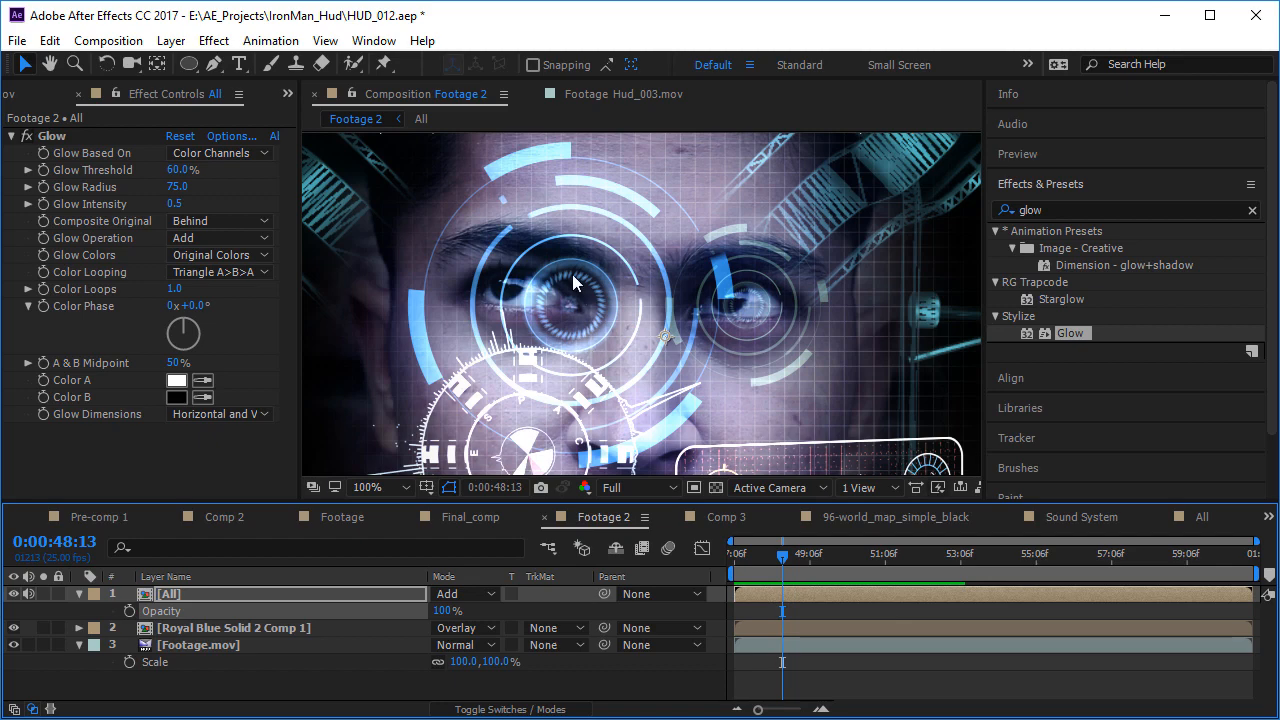
{"action": "left_click_drag", "start_coordinate": [804, 567], "coordinate": [869, 564]}
{"action": "scroll", "coordinate": [720, 250], "scroll_direction": "down", "scroll_amount": 2}
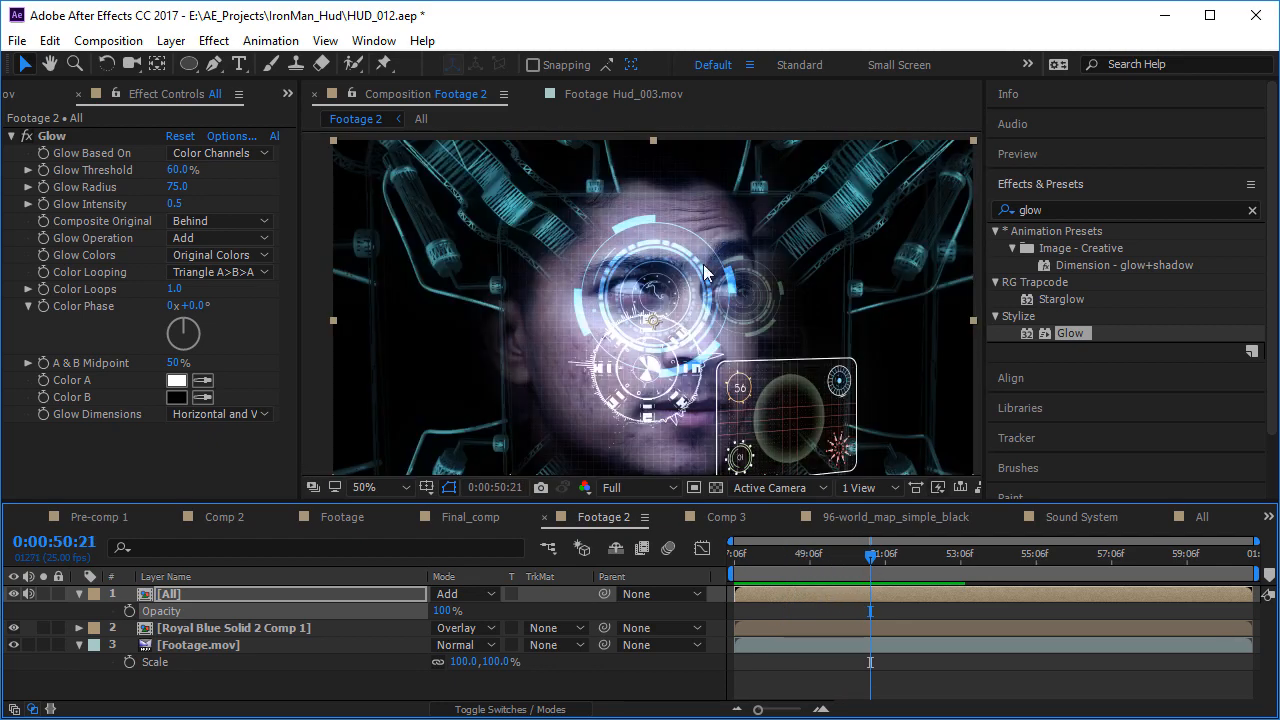
{"action": "left_click_drag", "start_coordinate": [825, 555], "coordinate": [855, 572]}
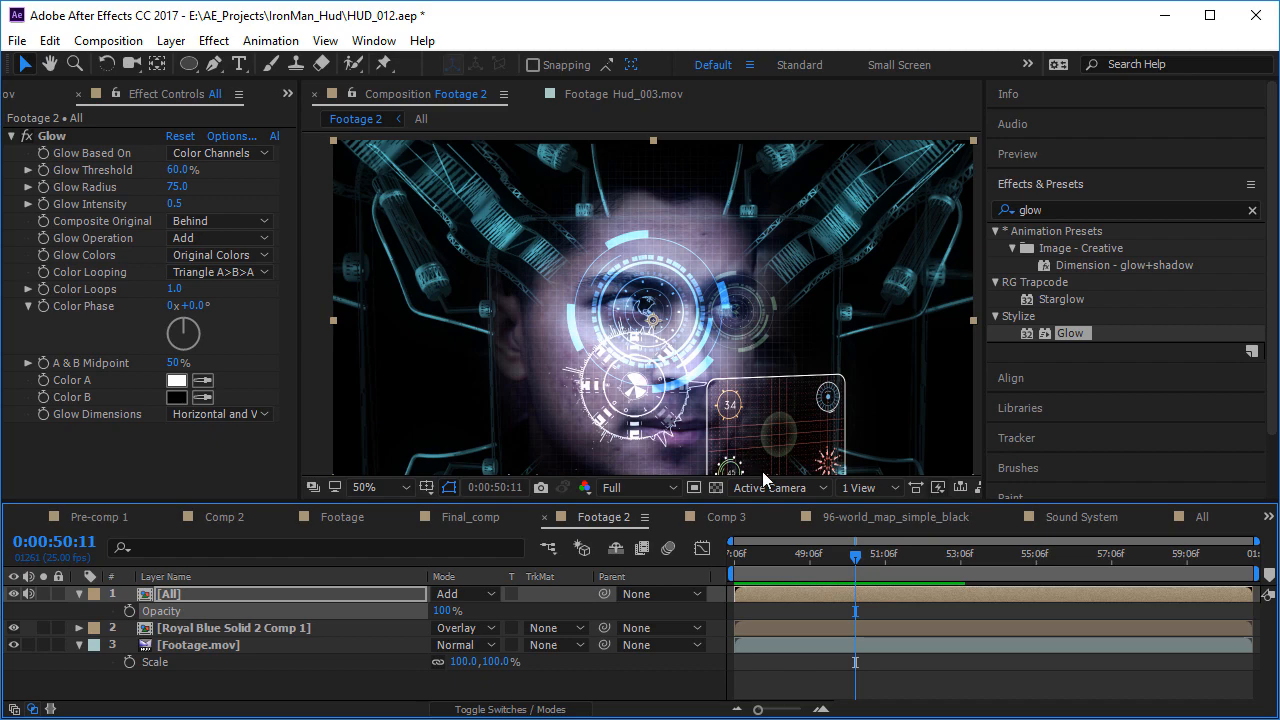
{"action": "left_click_drag", "start_coordinate": [893, 560], "coordinate": [840, 561]}
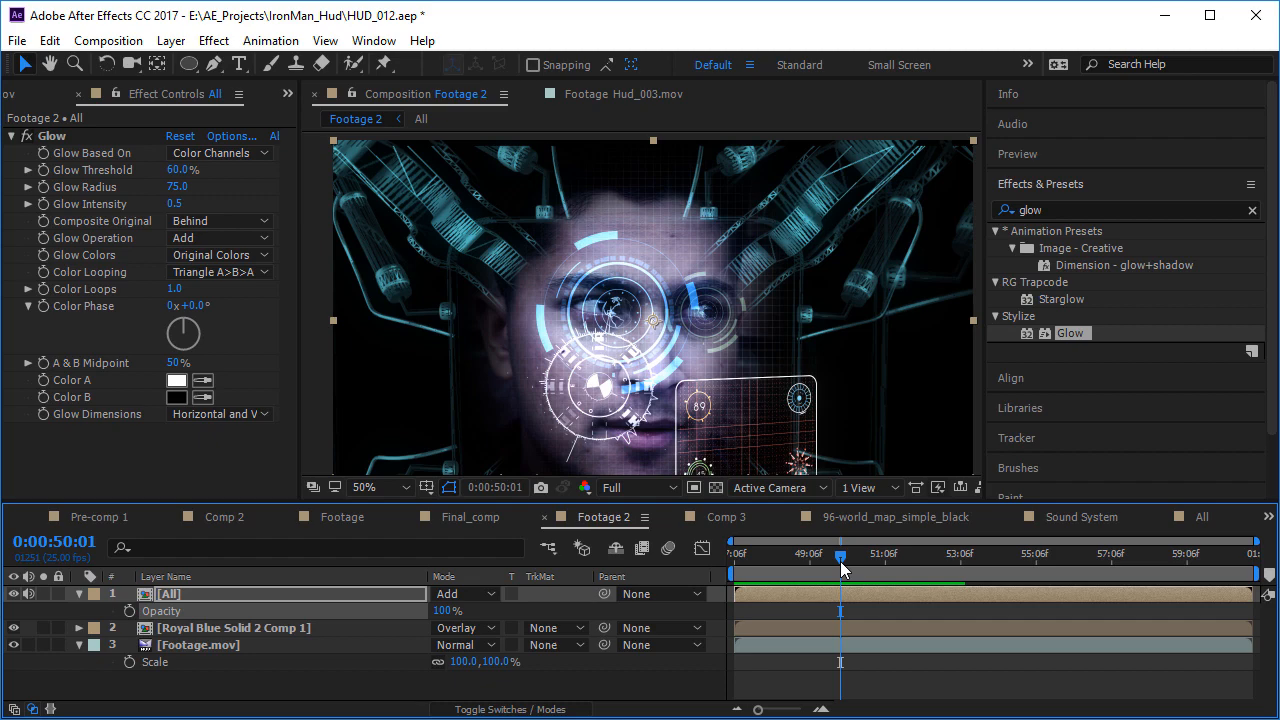
{"action": "left_click_drag", "start_coordinate": [840, 561], "coordinate": [791, 591]}
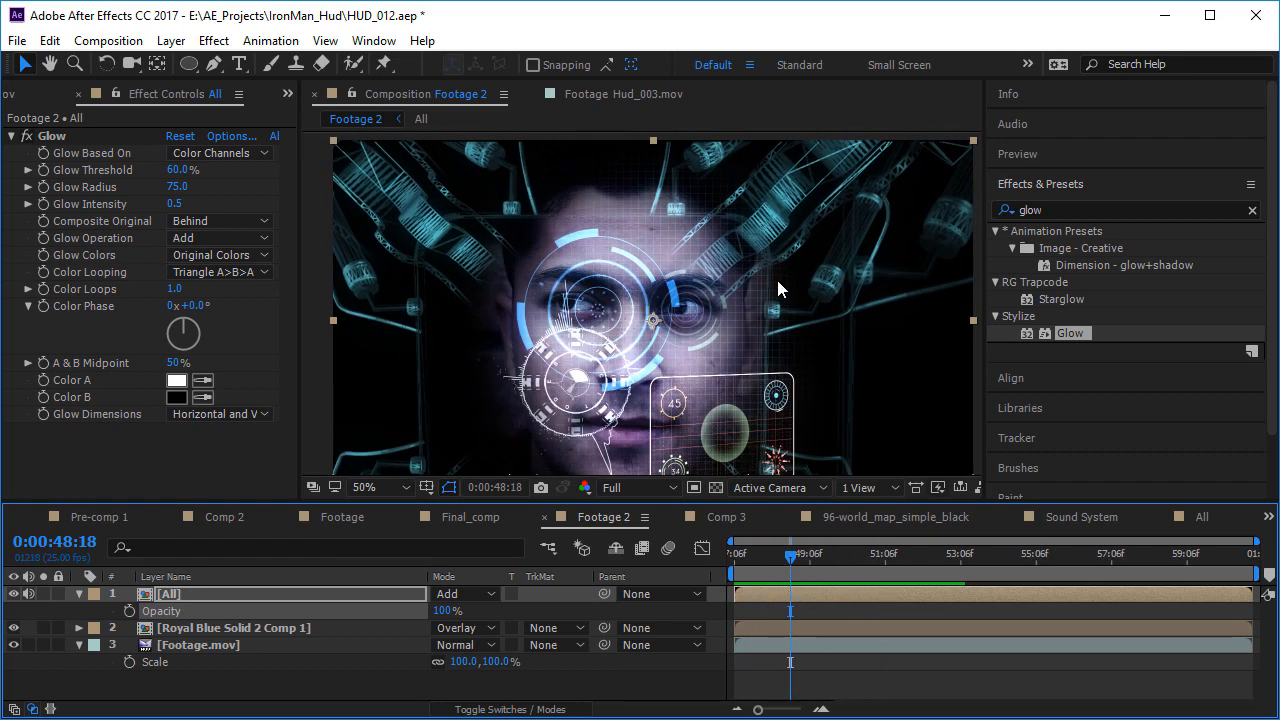
{"action": "scroll", "coordinate": [624, 340], "scroll_direction": "down", "scroll_amount": 4}
{"action": "scroll", "coordinate": [623, 290], "scroll_direction": "up", "scroll_amount": 4}
{"action": "left_click_drag", "start_coordinate": [907, 573], "coordinate": [865, 564]}
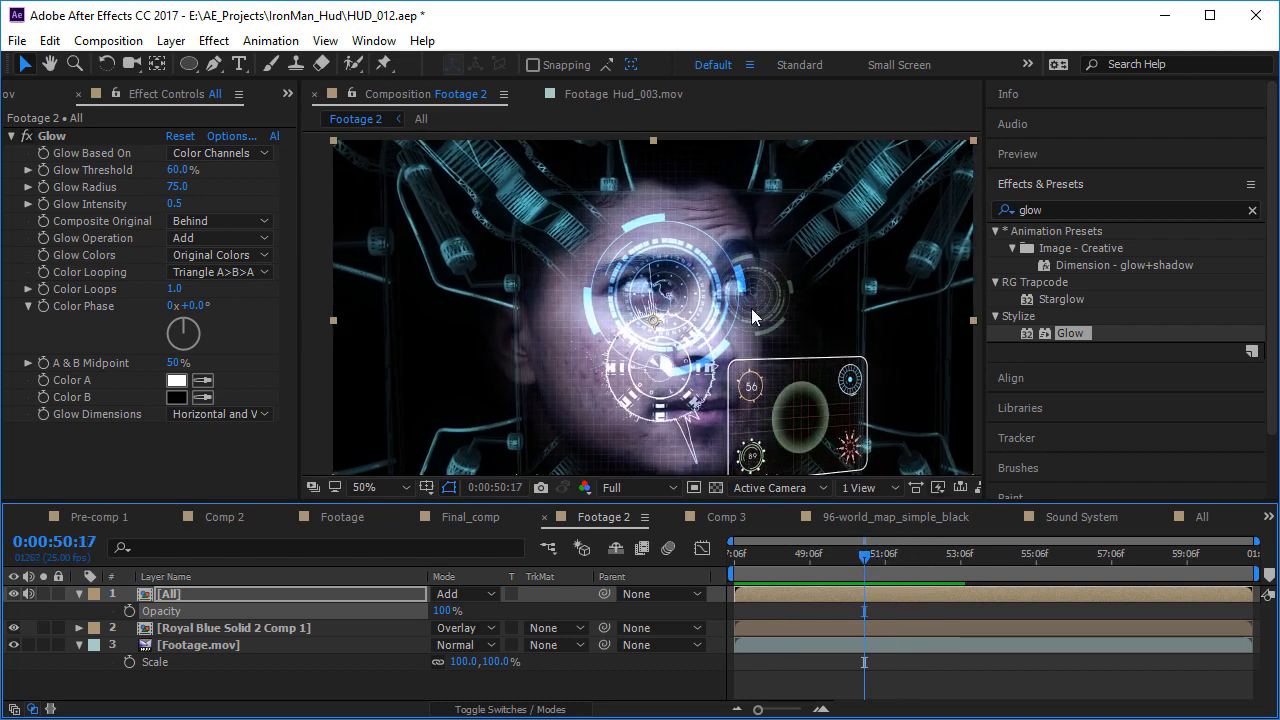
{"action": "left_click", "coordinate": [748, 563]}
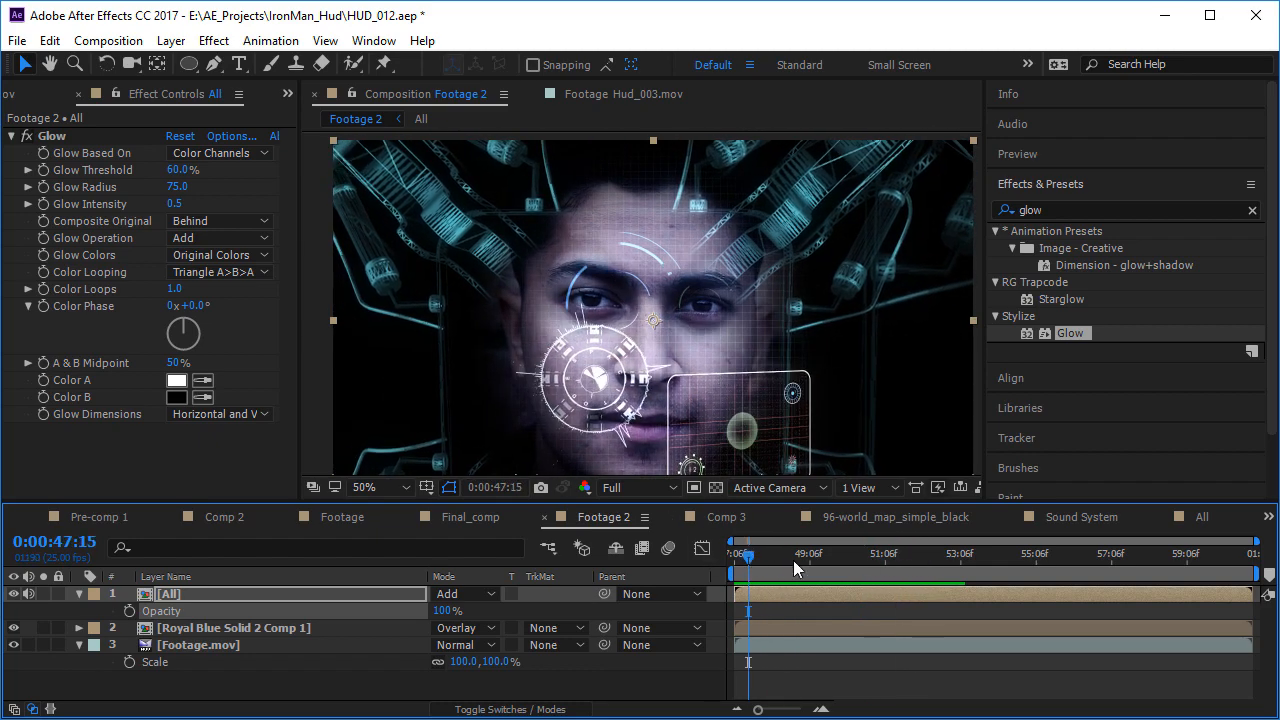
{"action": "left_click", "coordinate": [923, 555]}
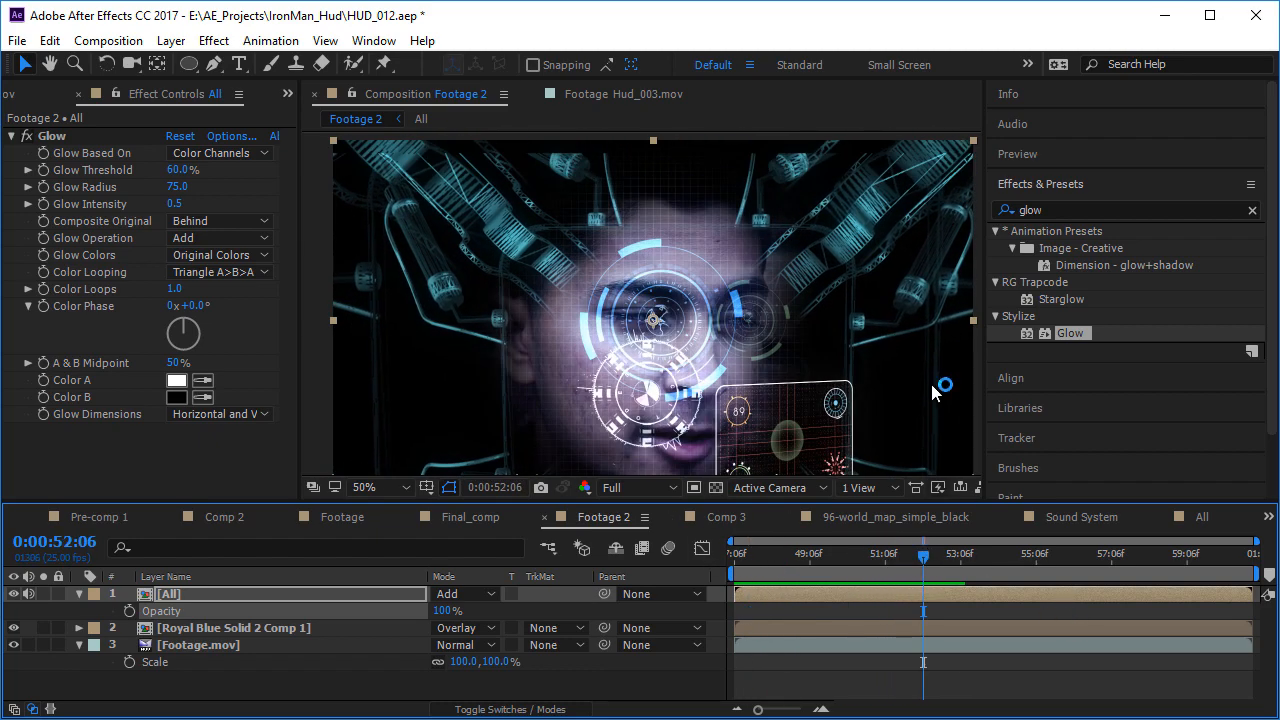